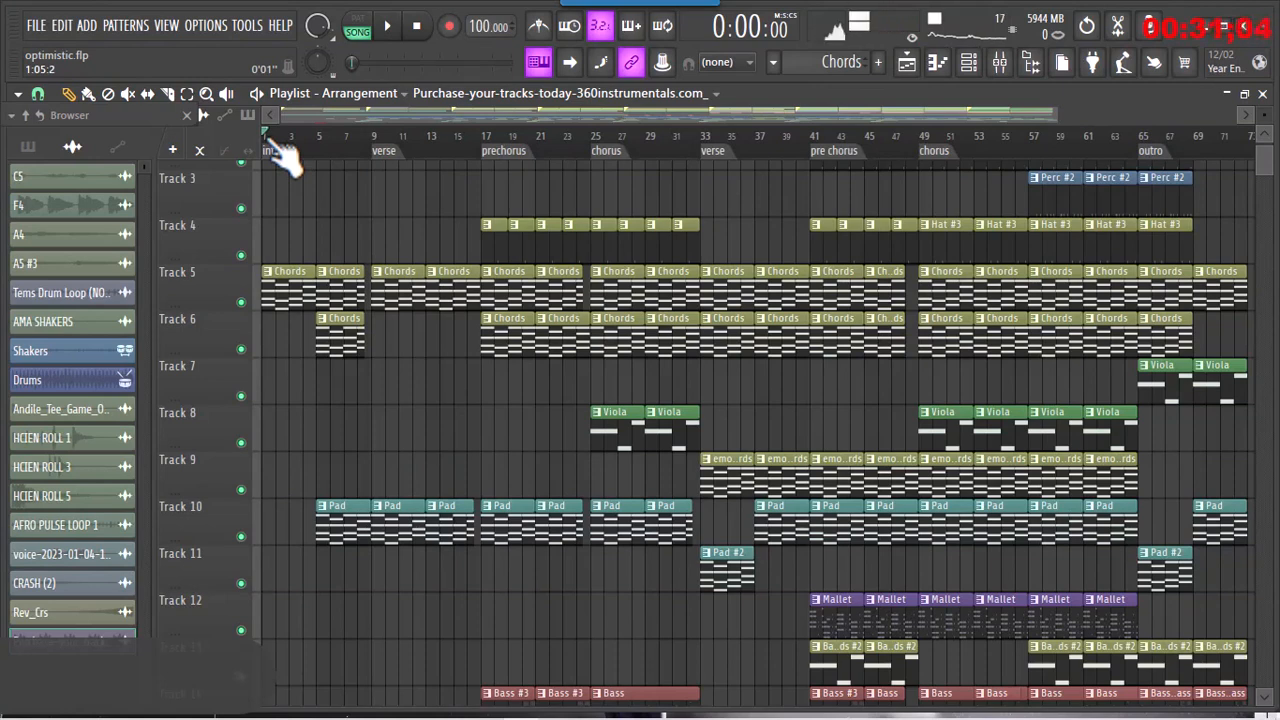
{"action": "right_click", "coordinate": [212, 288]}
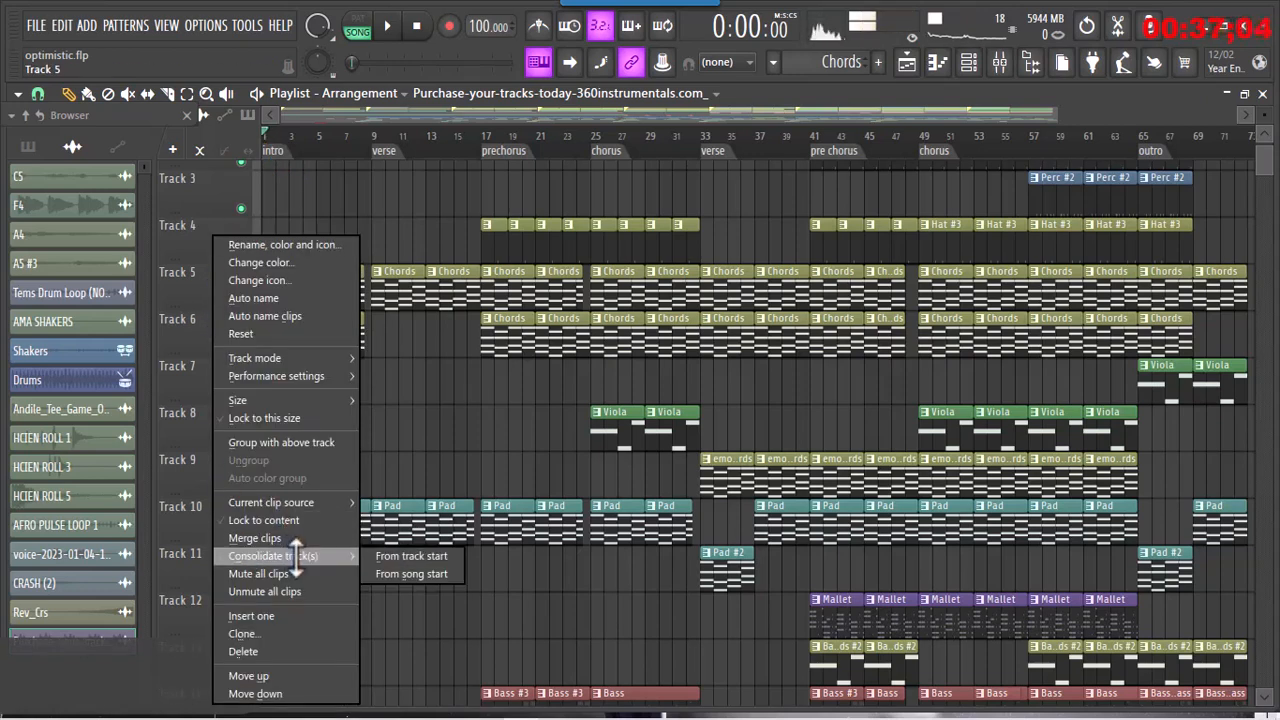
{"action": "left_click", "coordinate": [225, 203]}
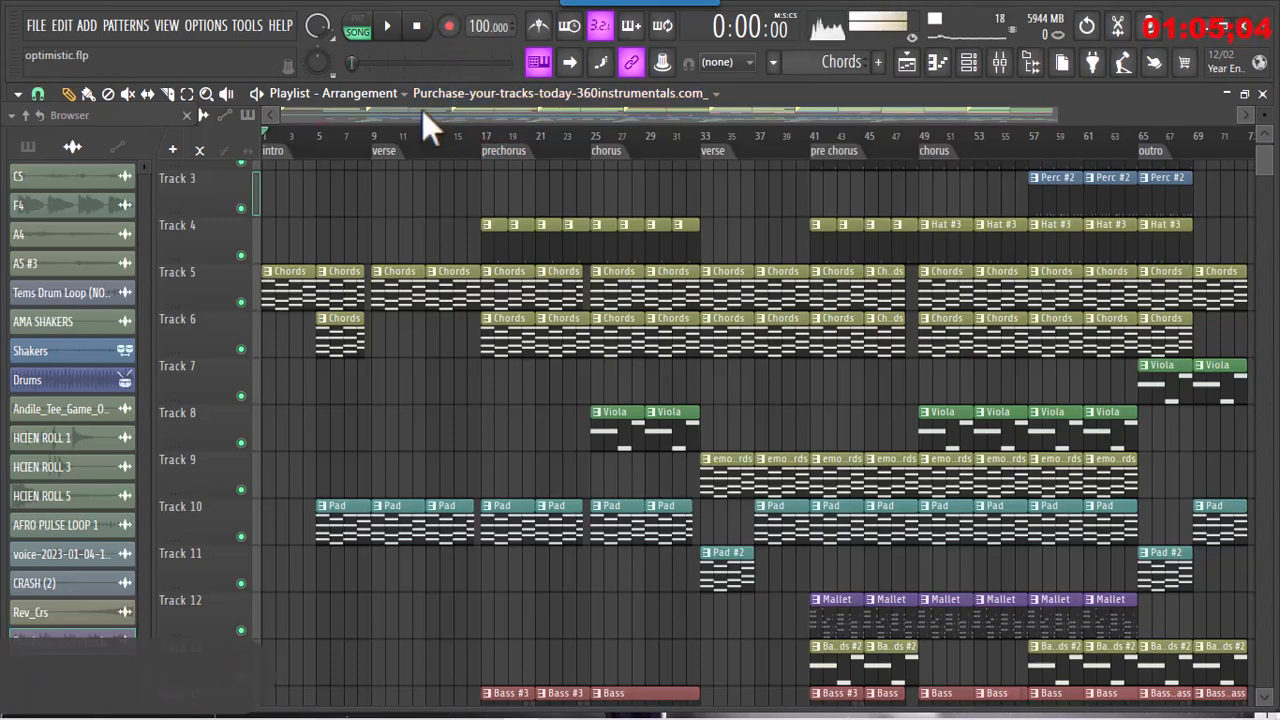
- Play the arrangement from the intro into the prechorus and look over all playlist tracks
{"action": "left_click", "coordinate": [390, 30]}
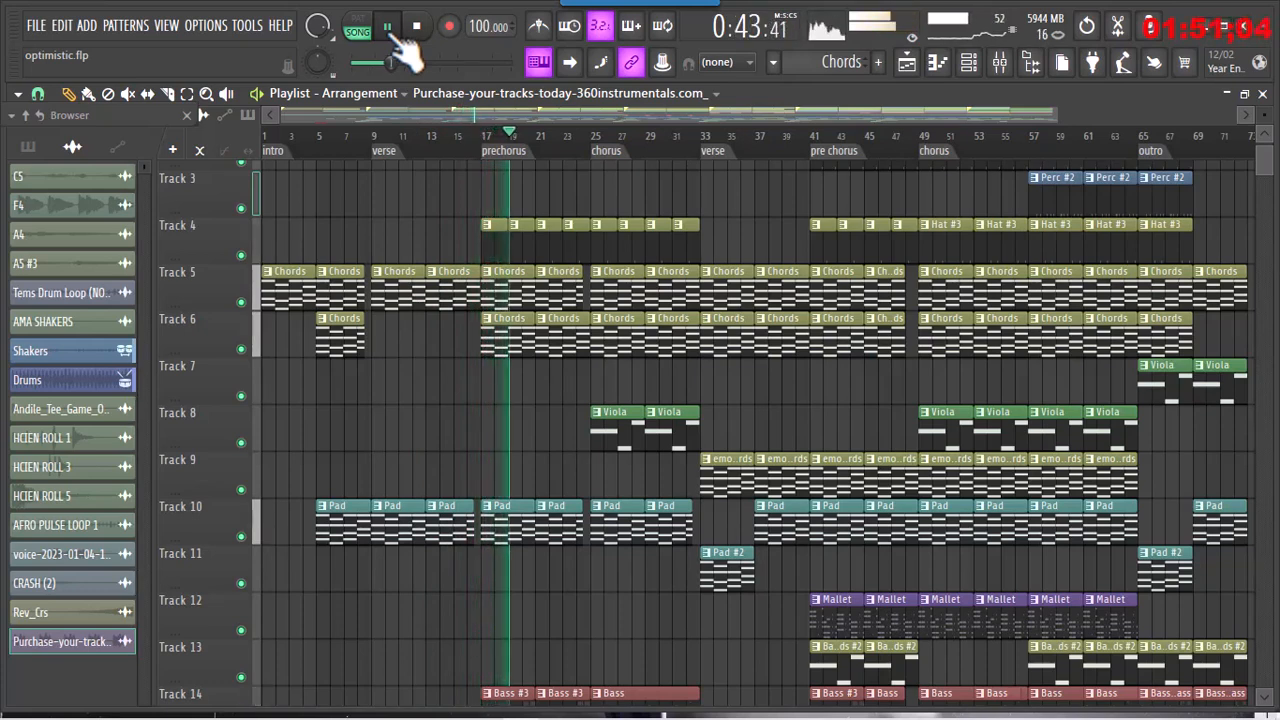
{"action": "left_click", "coordinate": [393, 37]}
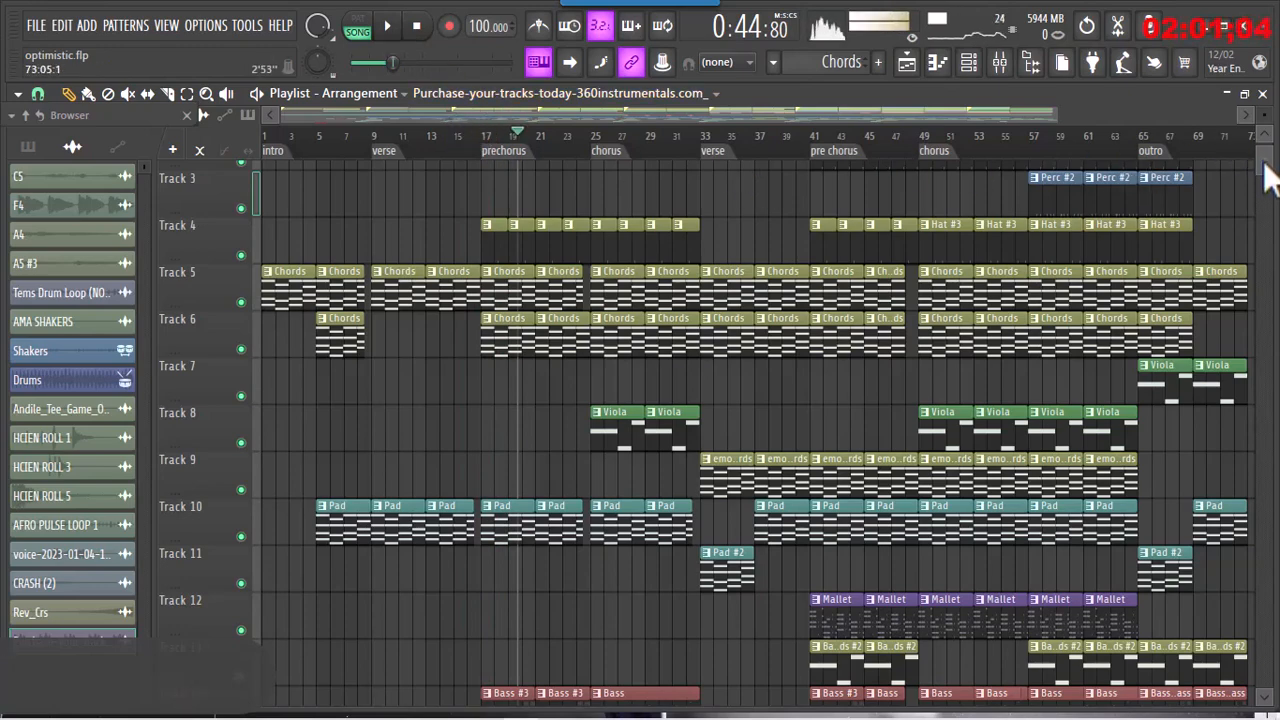
{"action": "scroll", "coordinate": [1268, 175], "scroll_direction": "up", "scroll_amount": 2}
{"action": "scroll", "coordinate": [1265, 170], "scroll_direction": "down", "scroll_amount": 10}
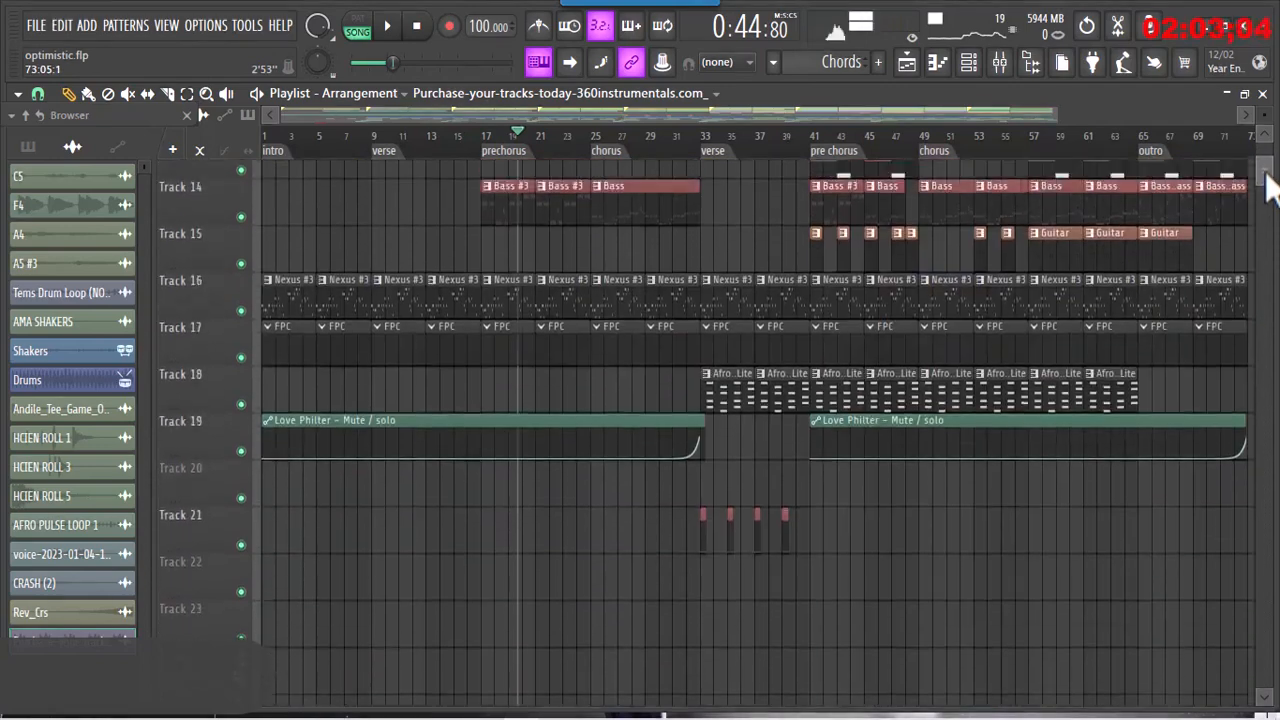
{"action": "scroll", "coordinate": [1265, 170], "scroll_direction": "up", "scroll_amount": 10}
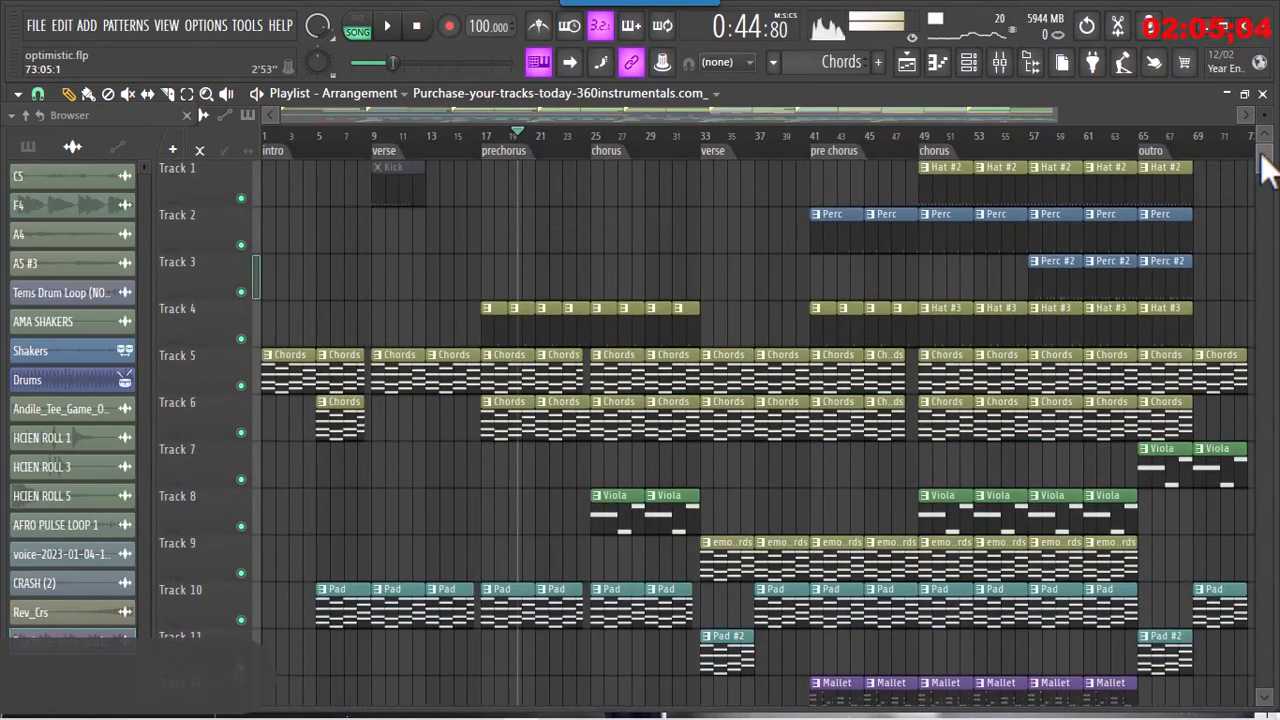
- Solo Track 5 and open its first Chords clip in the piano roll, enlarged to the four-bar progression
{"action": "right_click", "coordinate": [241, 386]}
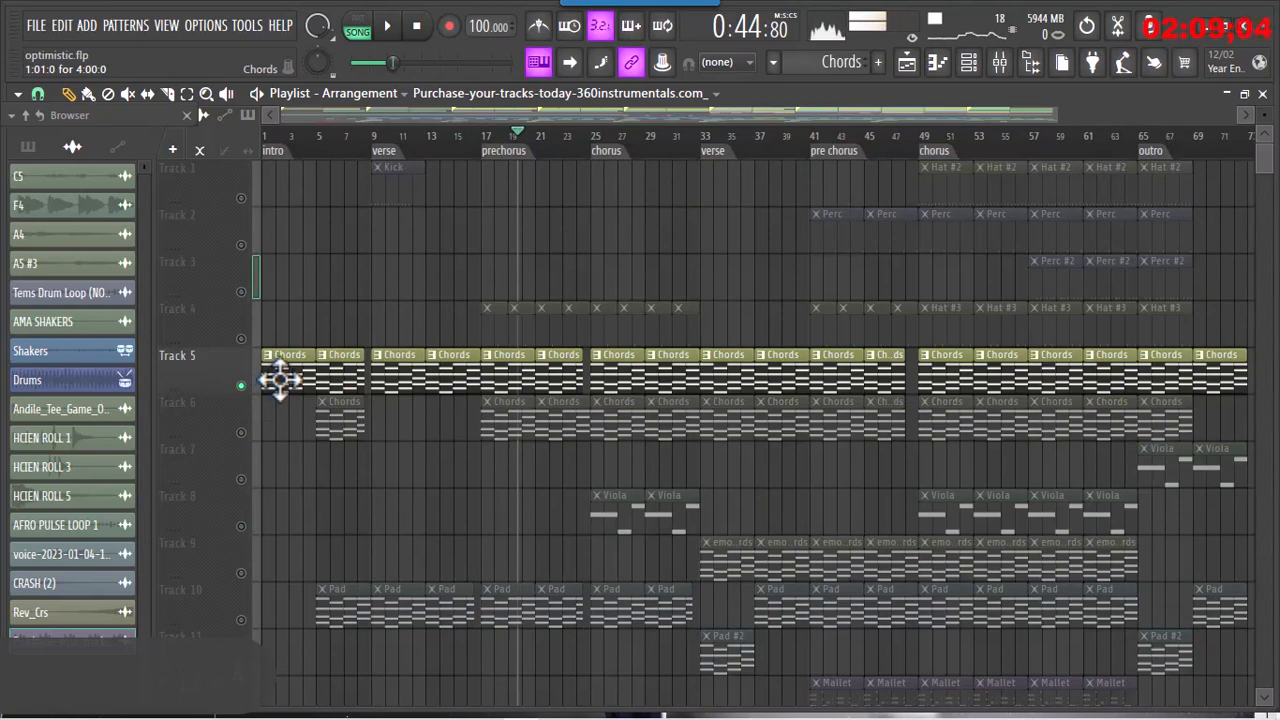
{"action": "left_click", "coordinate": [280, 380]}
{"action": "double_click", "coordinate": [280, 380]}
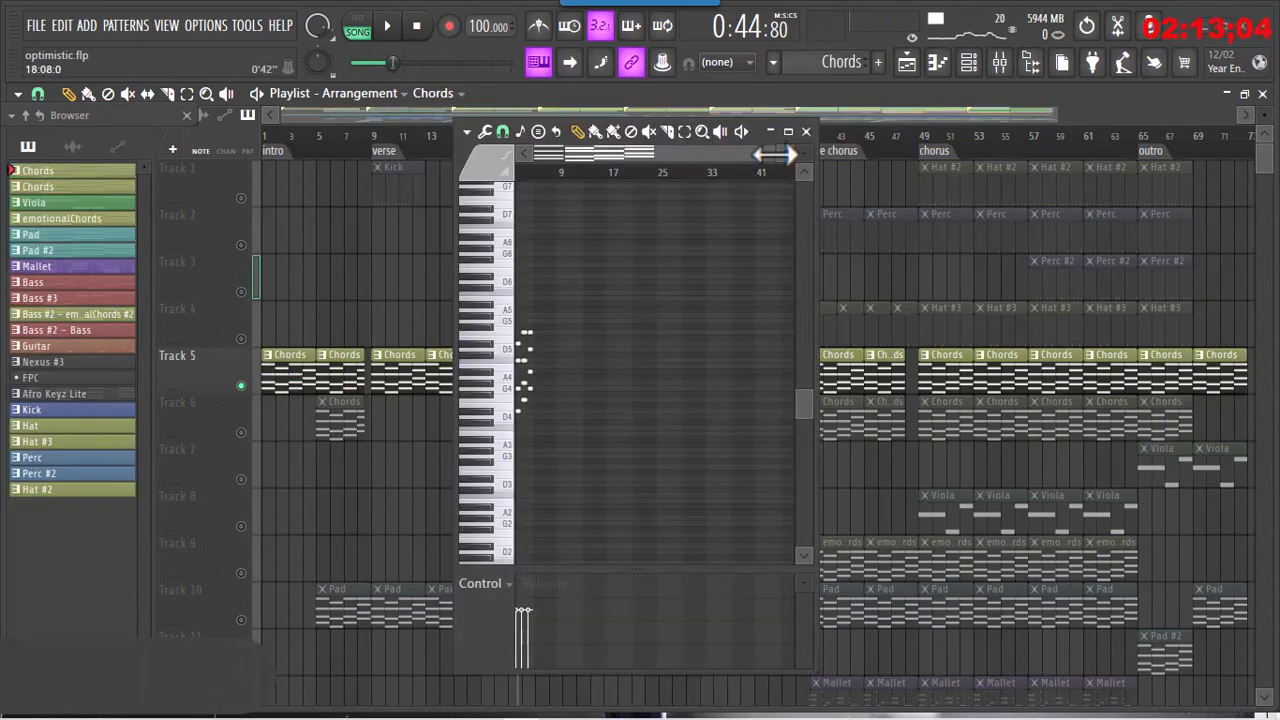
{"action": "left_click_drag", "start_coordinate": [775, 153], "coordinate": [670, 153]}
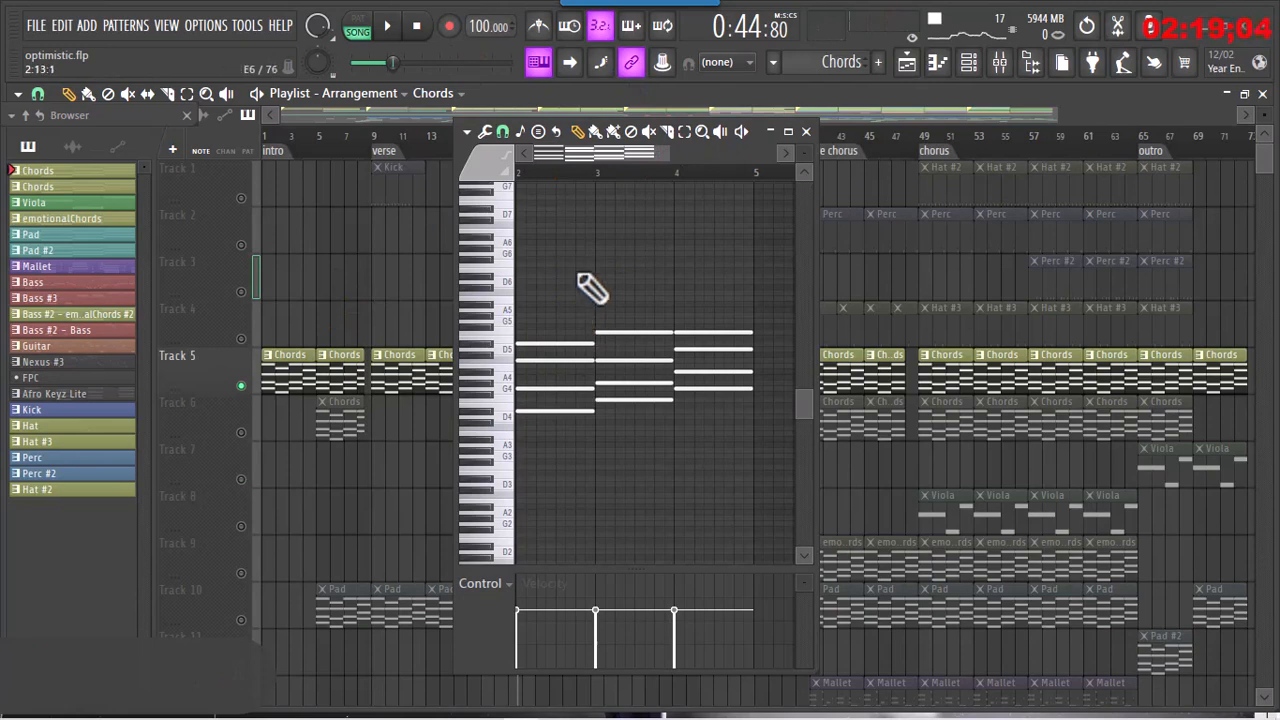
- Play the chord progression in the piano roll from bar 1 with all four bars in view, and save the project
{"action": "key", "text": "space"}
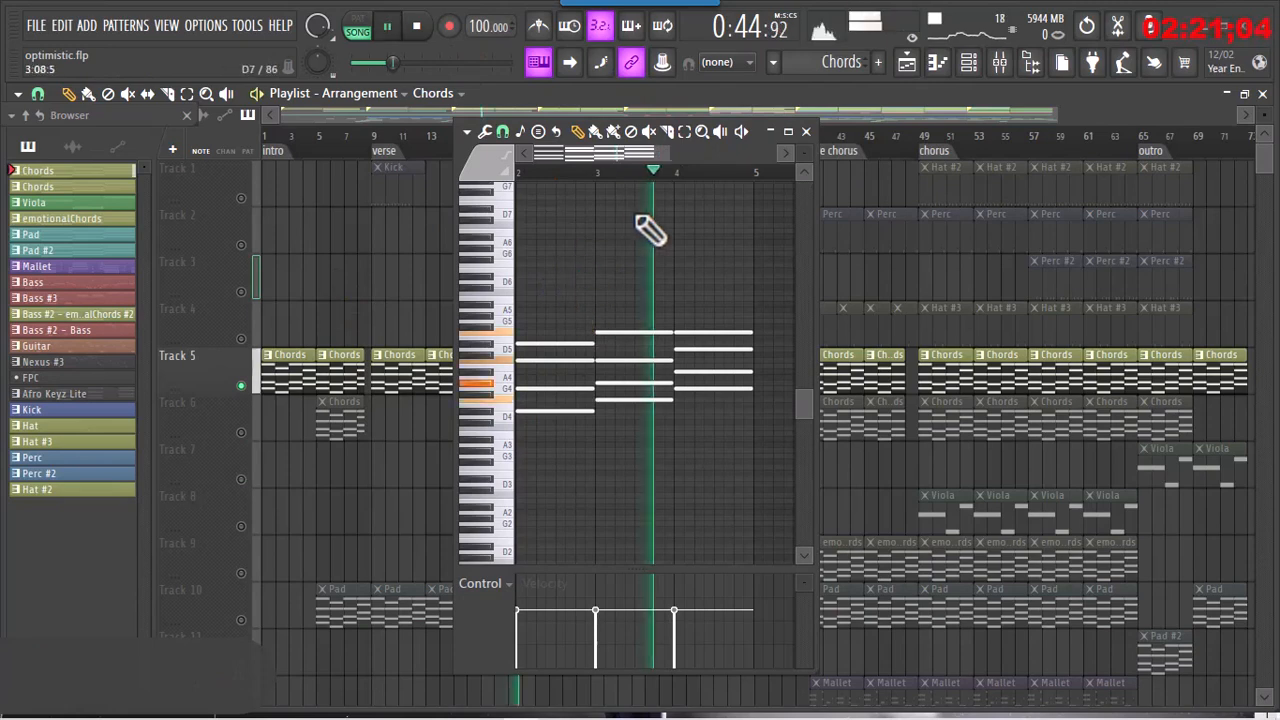
{"action": "left_click", "coordinate": [522, 175]}
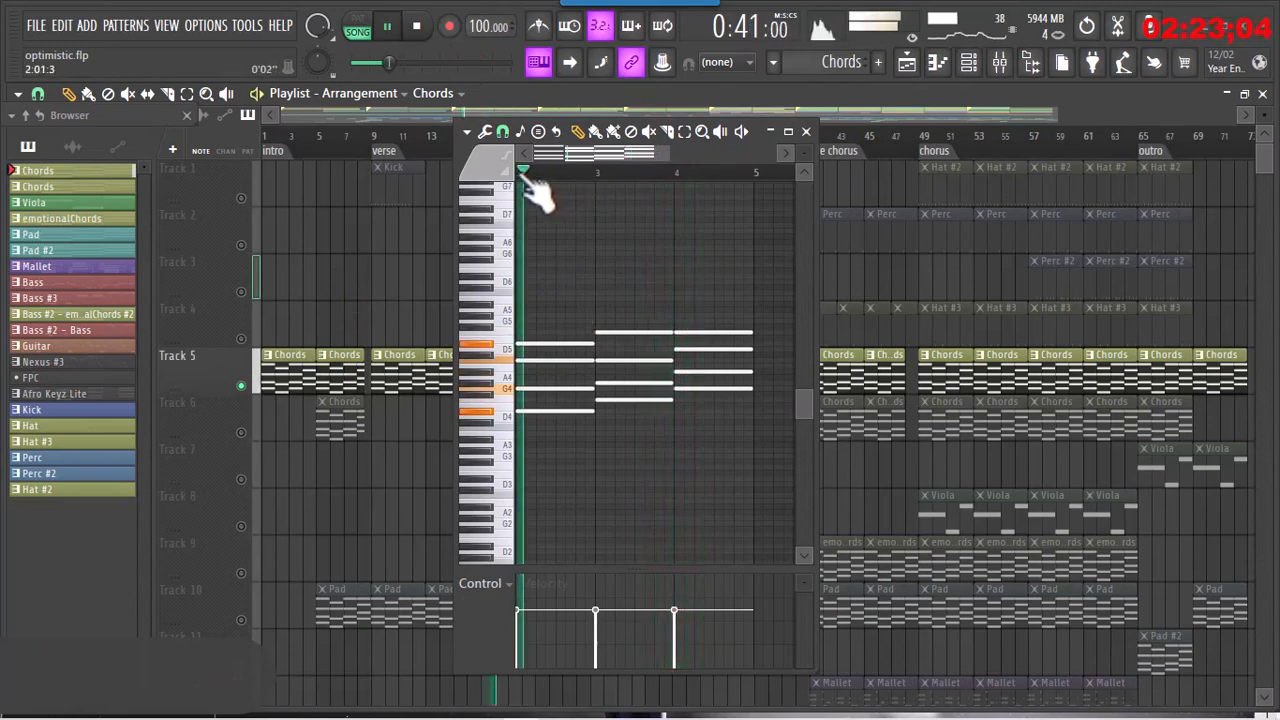
{"action": "left_click_drag", "start_coordinate": [608, 156], "coordinate": [525, 161]}
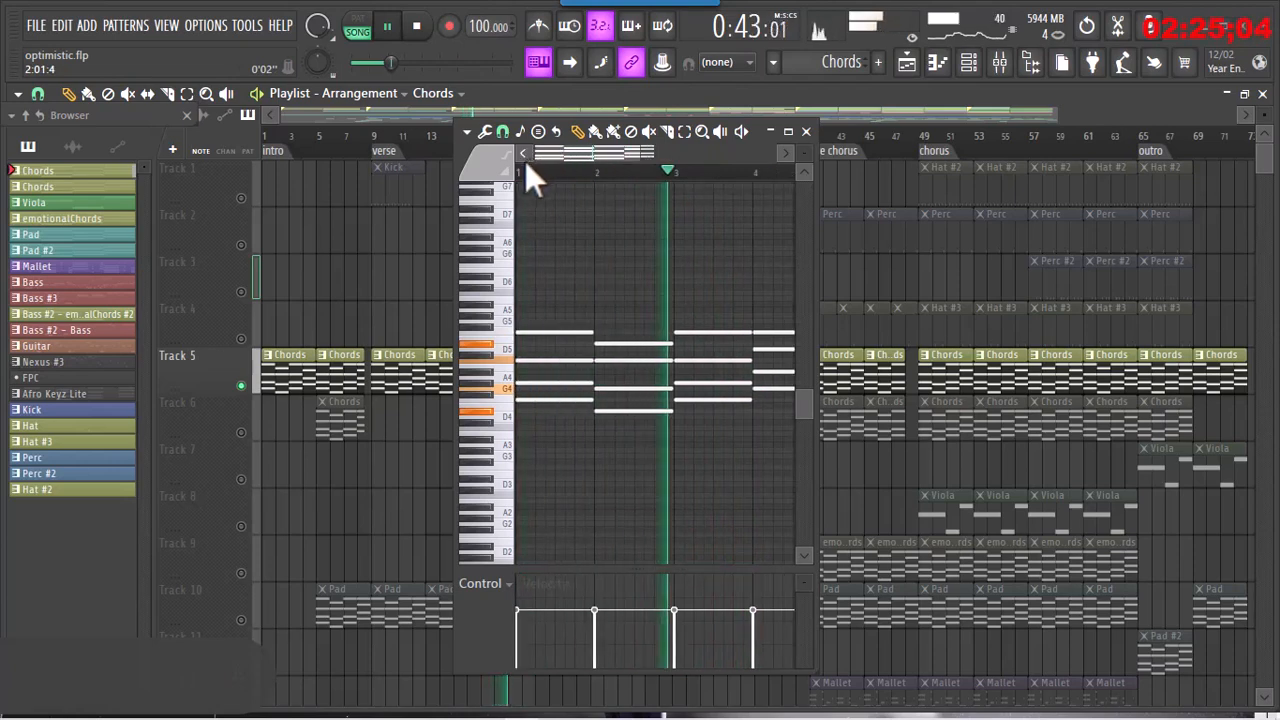
{"action": "left_click", "coordinate": [538, 178]}
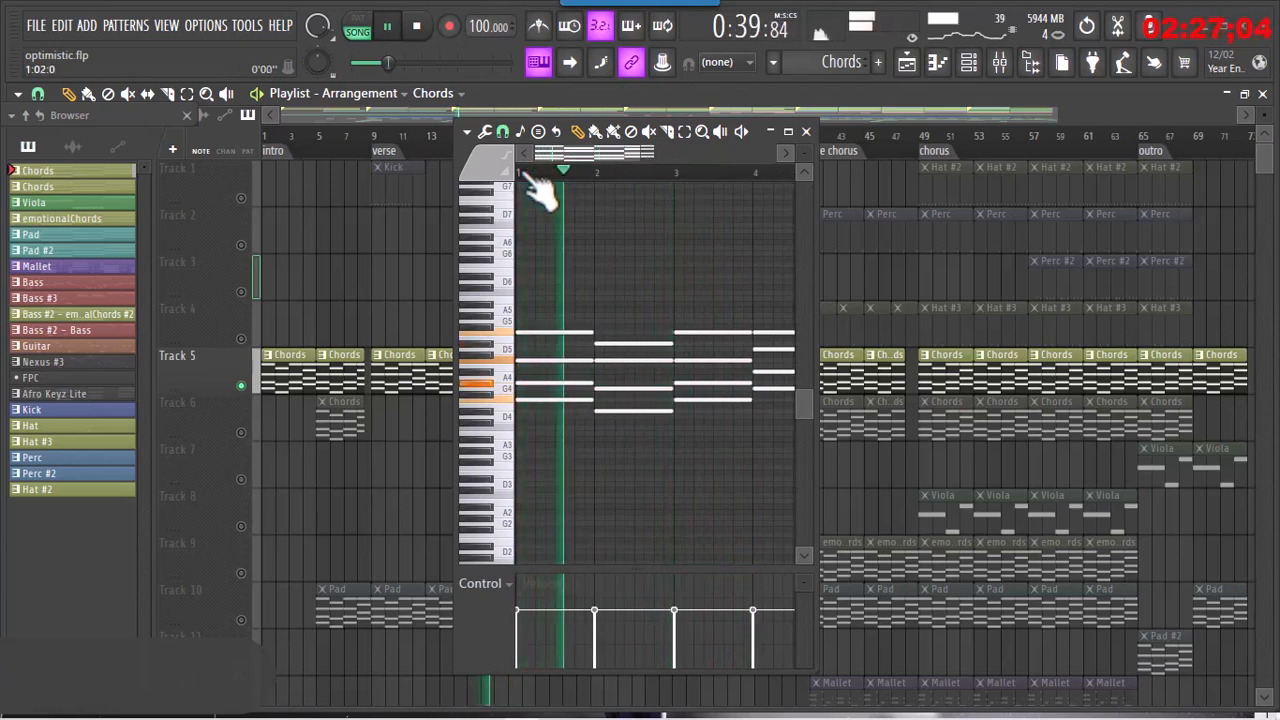
{"action": "left_click_drag", "start_coordinate": [640, 156], "coordinate": [664, 155]}
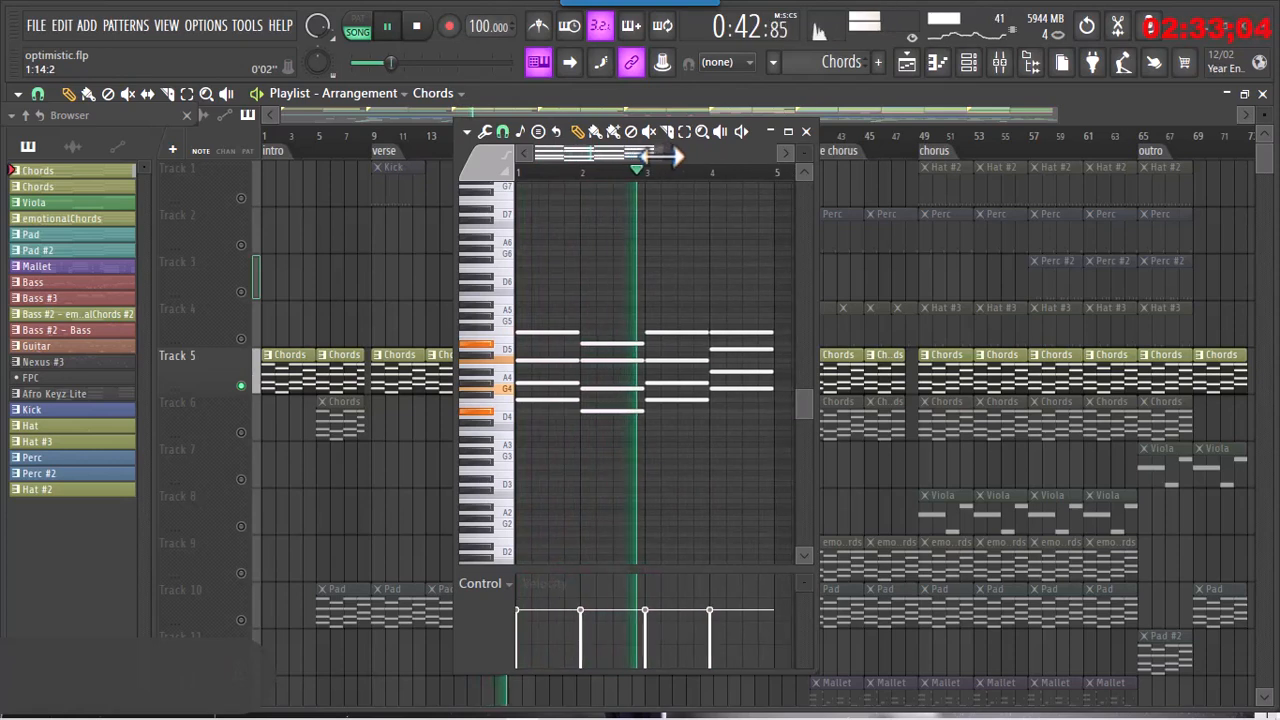
{"action": "key", "text": "ctrl+s"}
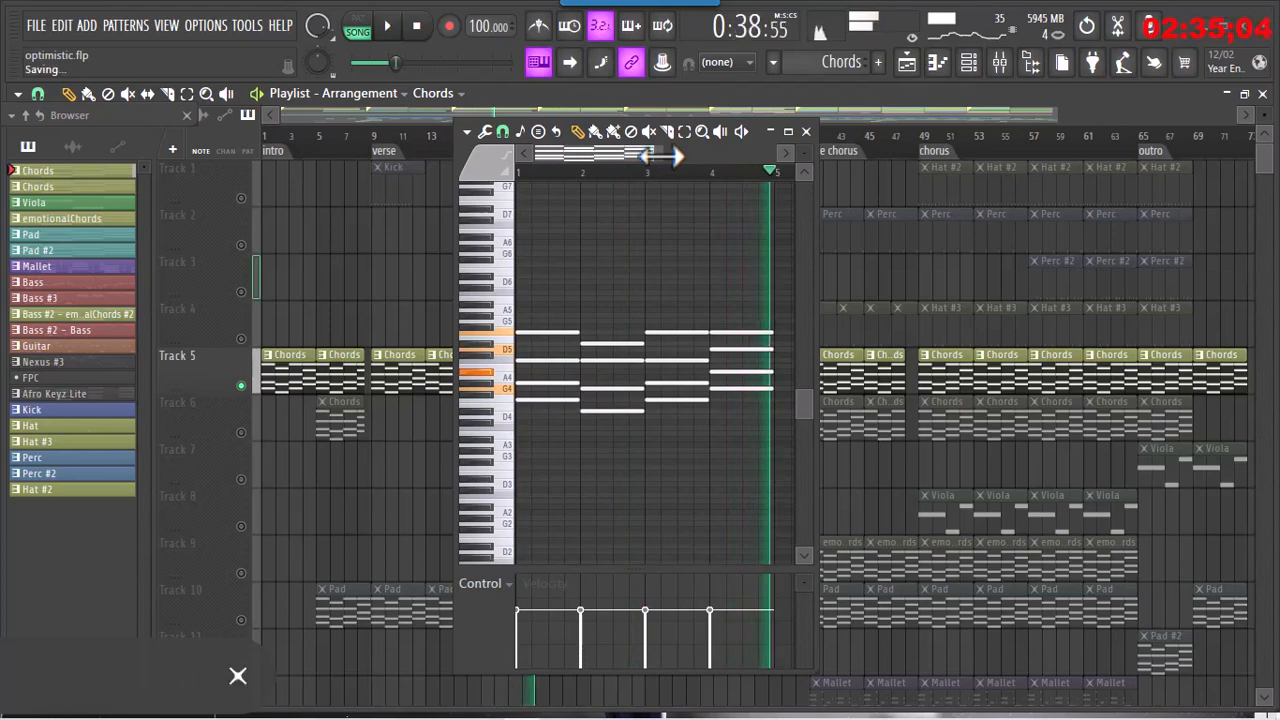
- Show the channel rack and open the instrument of the Chords channel routed to mixer track 7
{"action": "left_click", "coordinate": [975, 64]}
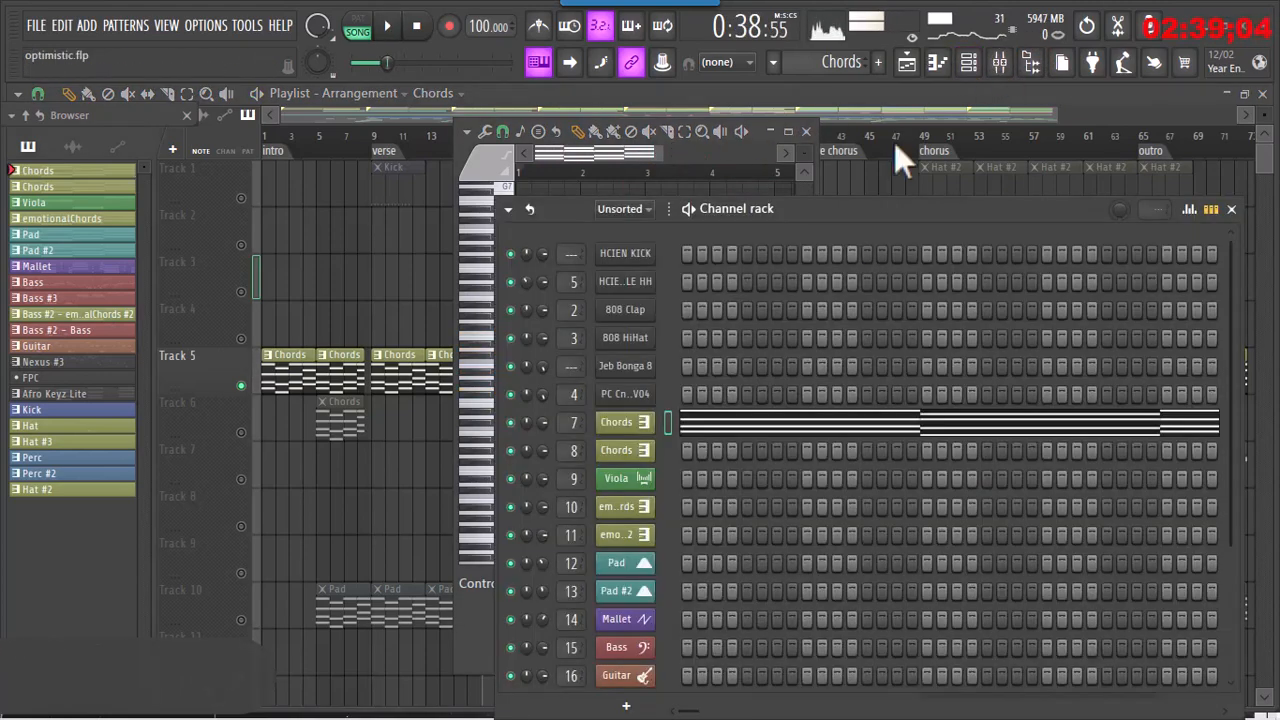
{"action": "left_click_drag", "start_coordinate": [907, 213], "coordinate": [1027, 127]}
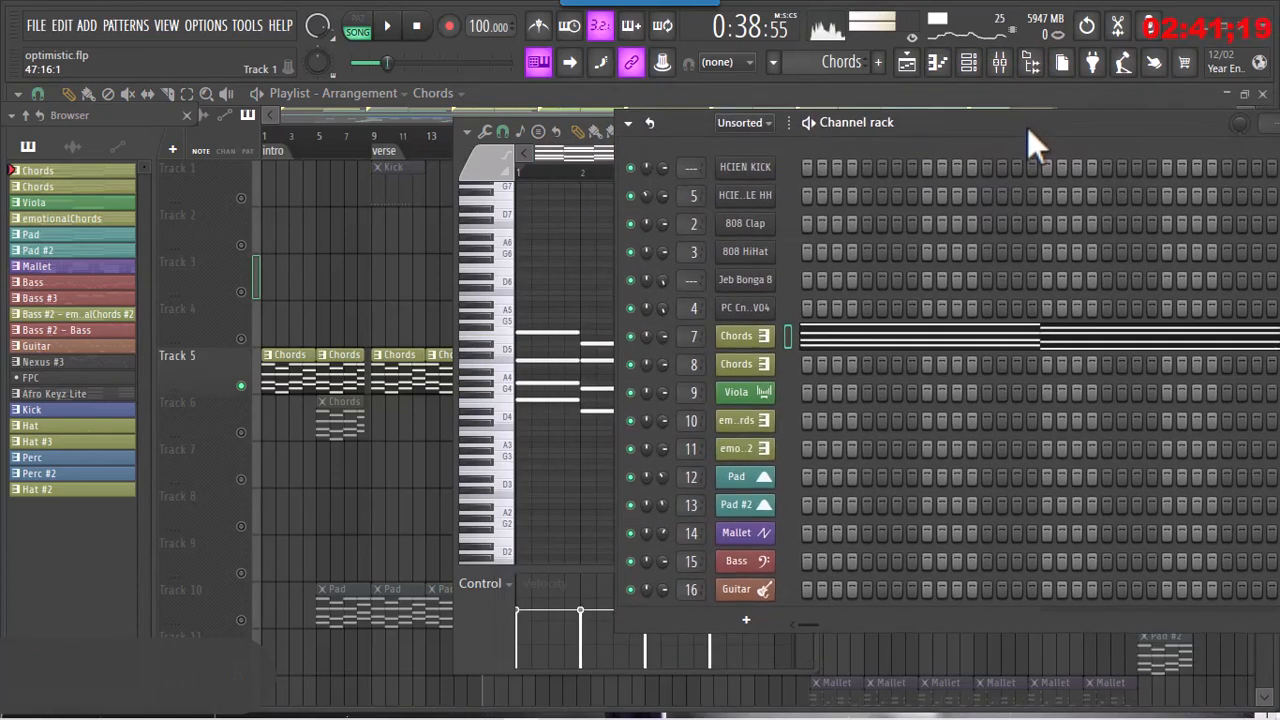
{"action": "left_click", "coordinate": [788, 342]}
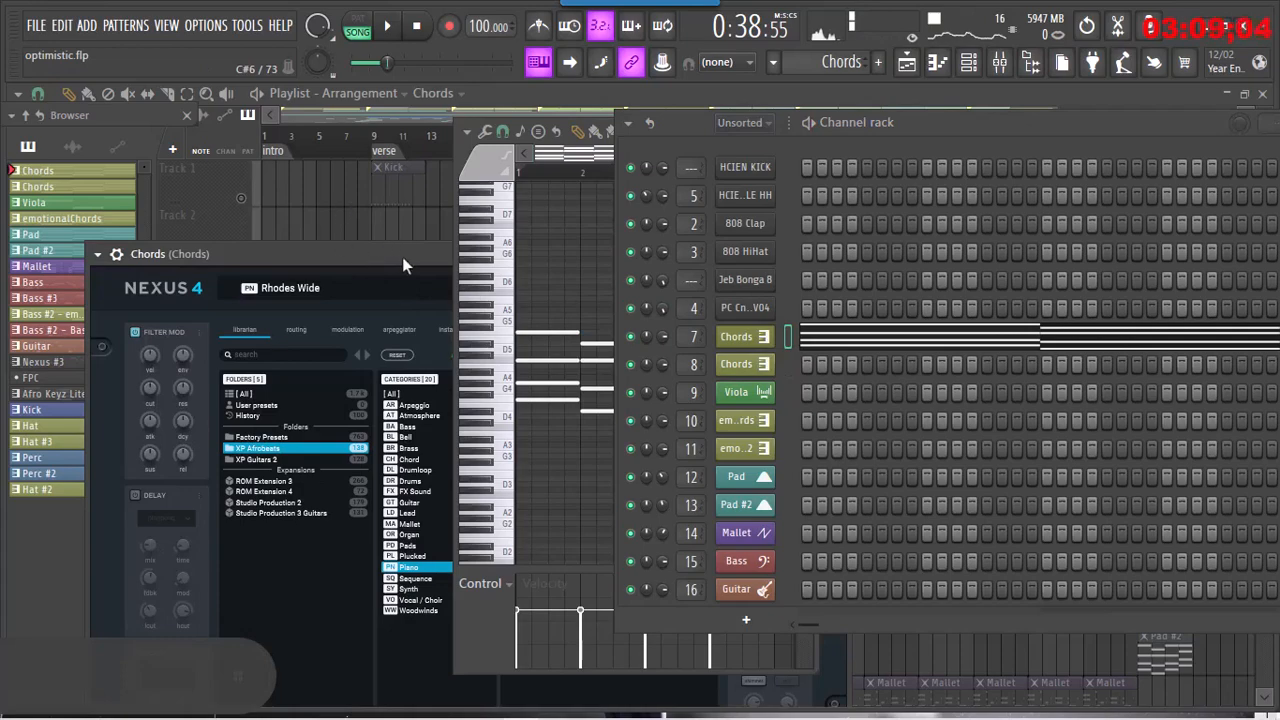
- Clear the channel rack and piano roll away from the Nexus 4 instrument, examine its preset, and close it
{"action": "left_click_drag", "start_coordinate": [402, 257], "coordinate": [325, 208]}
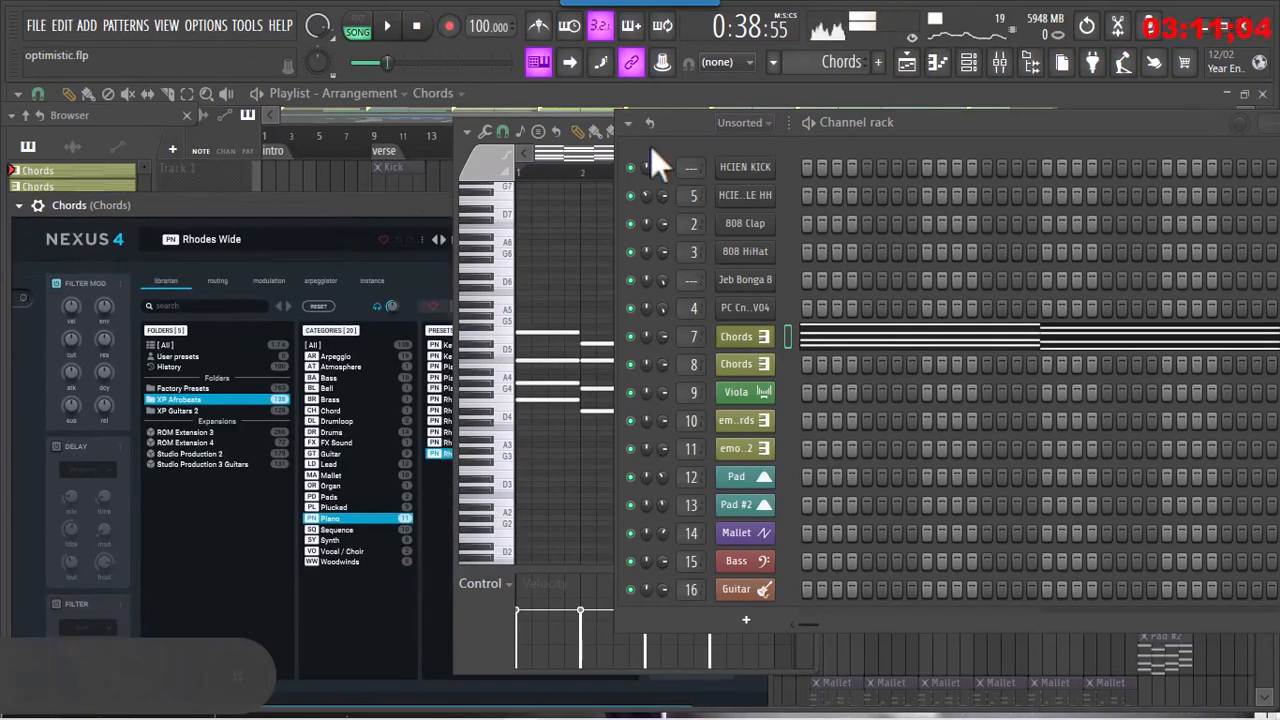
{"action": "left_click_drag", "start_coordinate": [686, 137], "coordinate": [835, 262]}
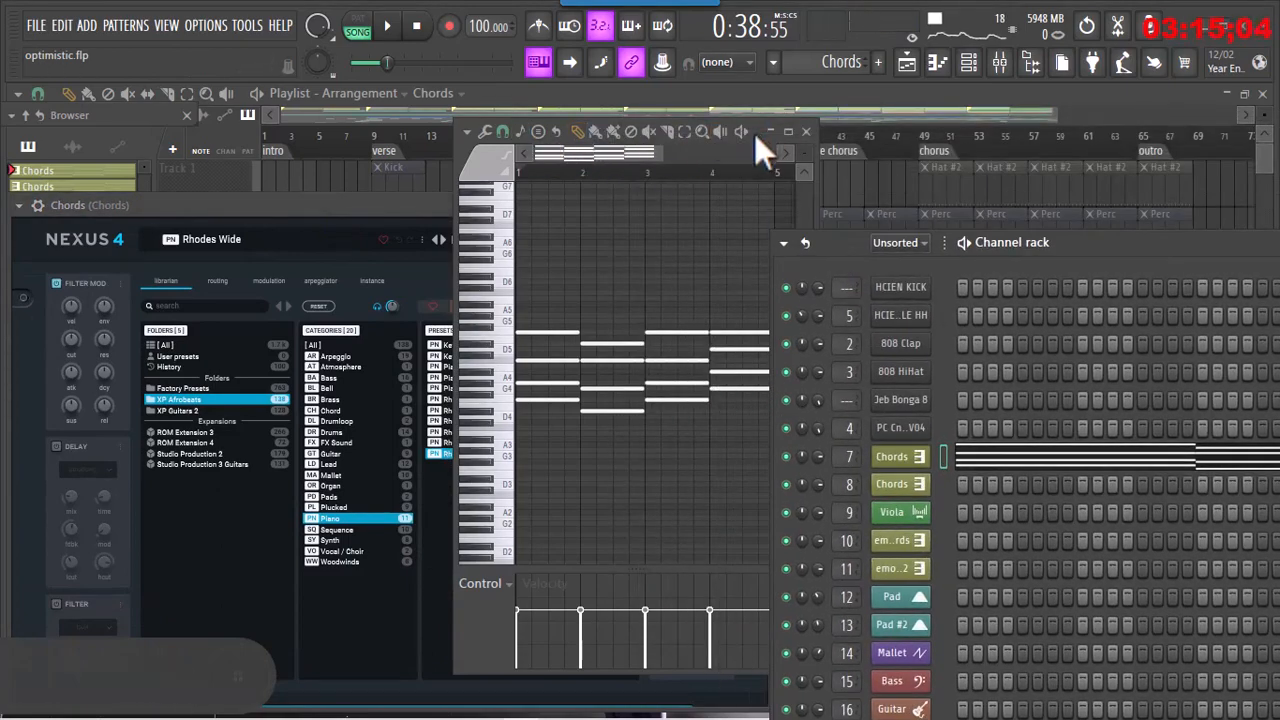
{"action": "left_click_drag", "start_coordinate": [754, 133], "coordinate": [930, 120]}
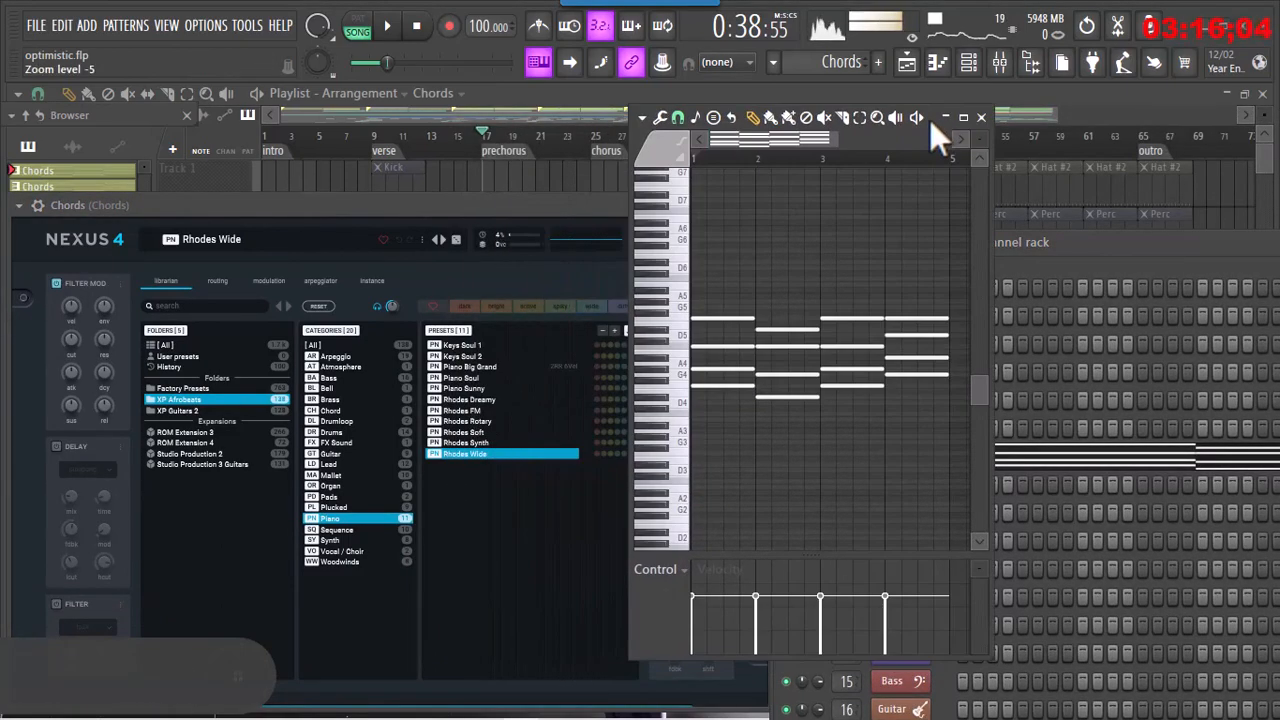
{"action": "left_click", "coordinate": [983, 118]}
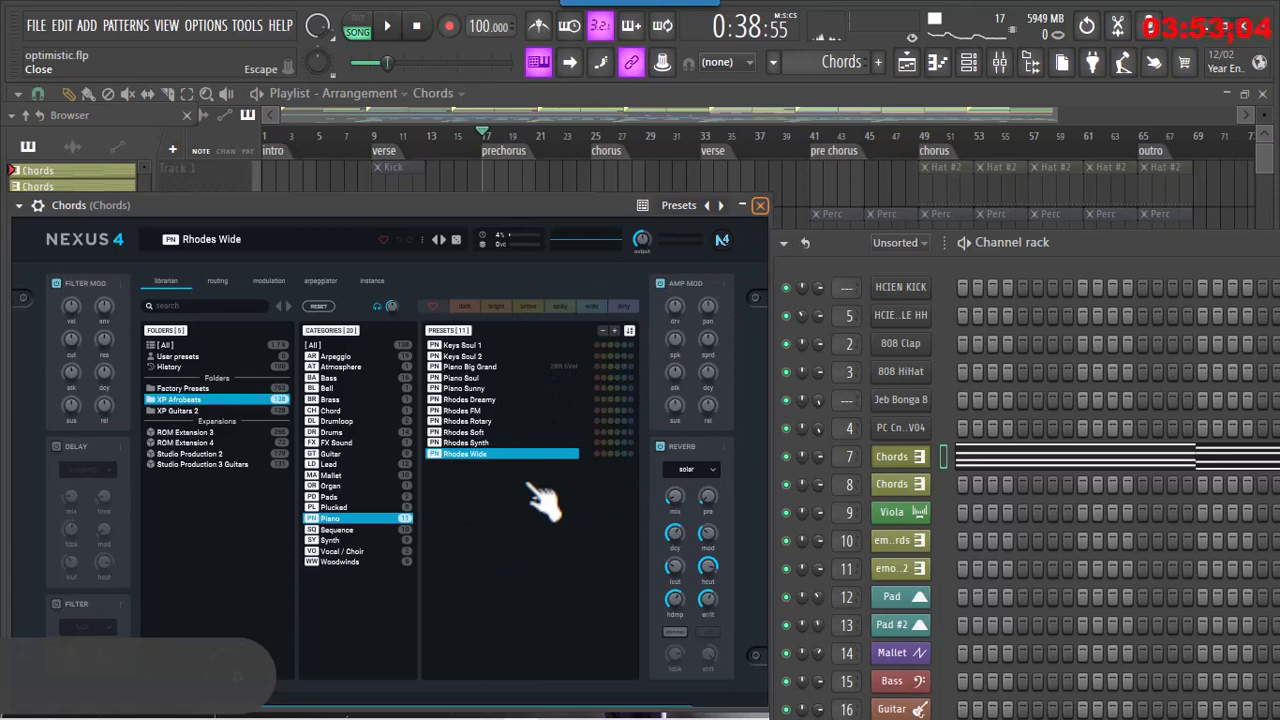
{"action": "left_click", "coordinate": [760, 205]}
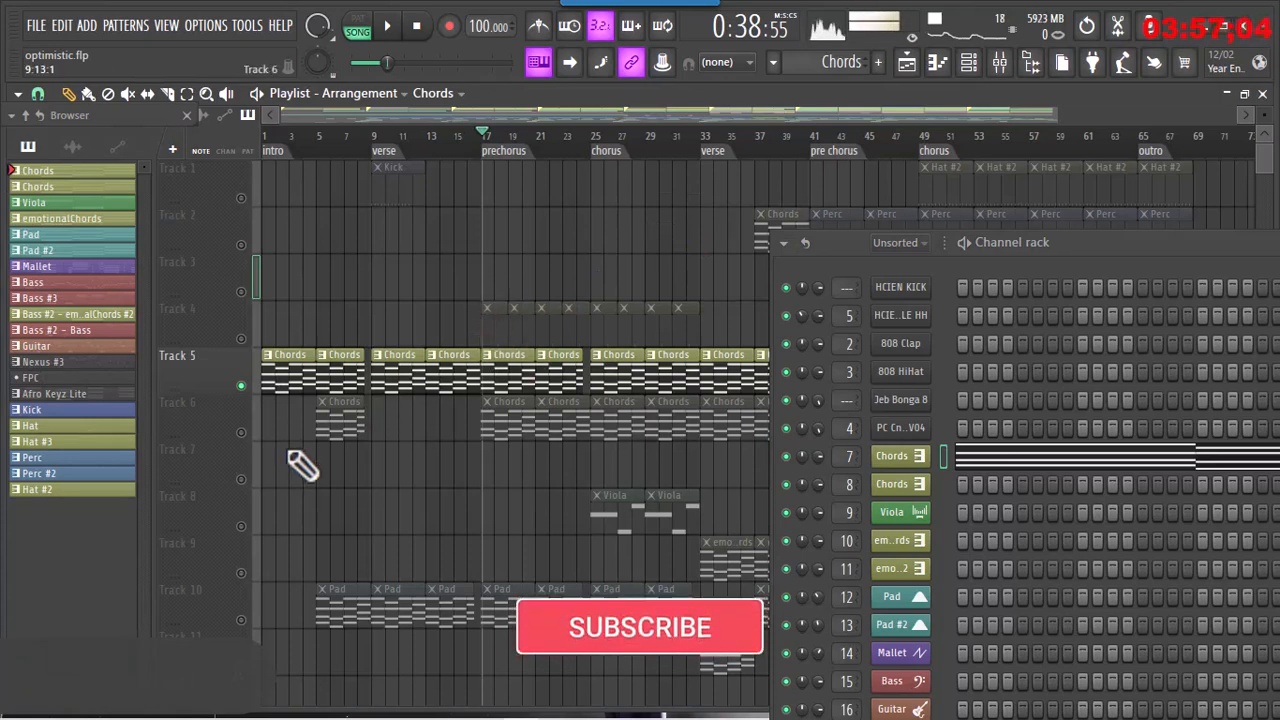
- Mute Track 5 and make Track 6 the only active track, with the playback position at bar 5
{"action": "left_click", "coordinate": [503, 425]}
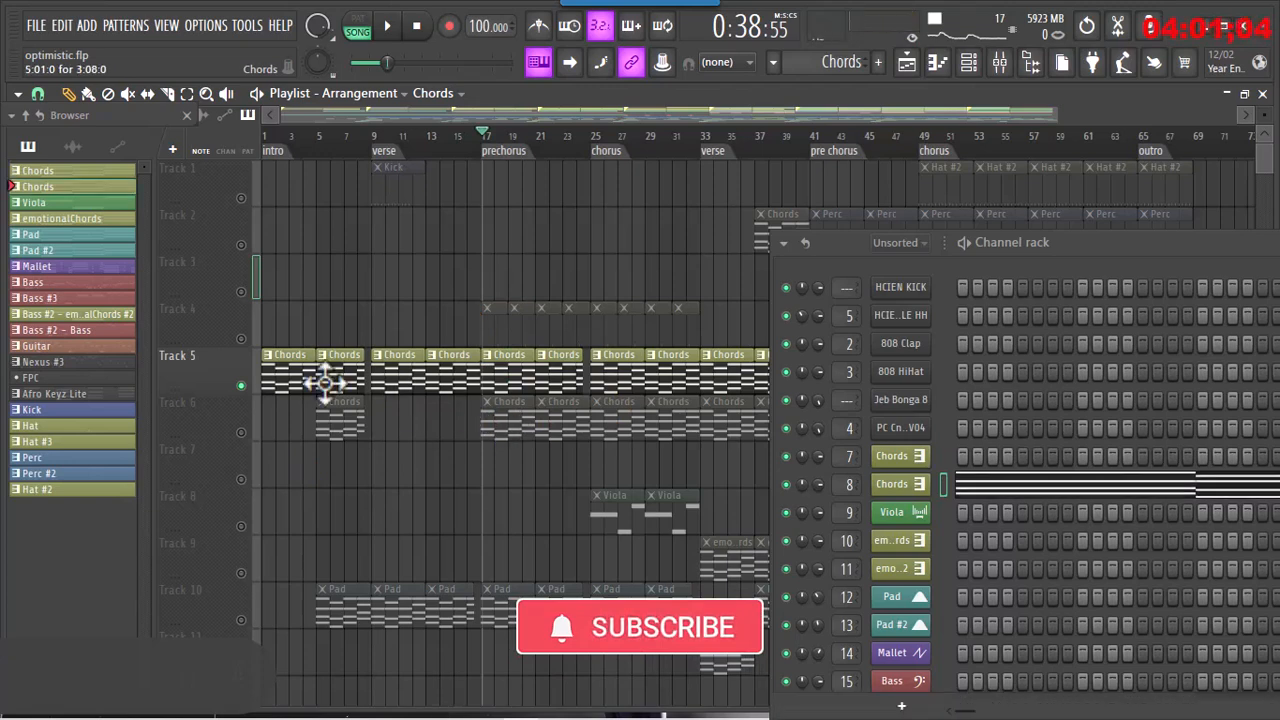
{"action": "left_click", "coordinate": [241, 386]}
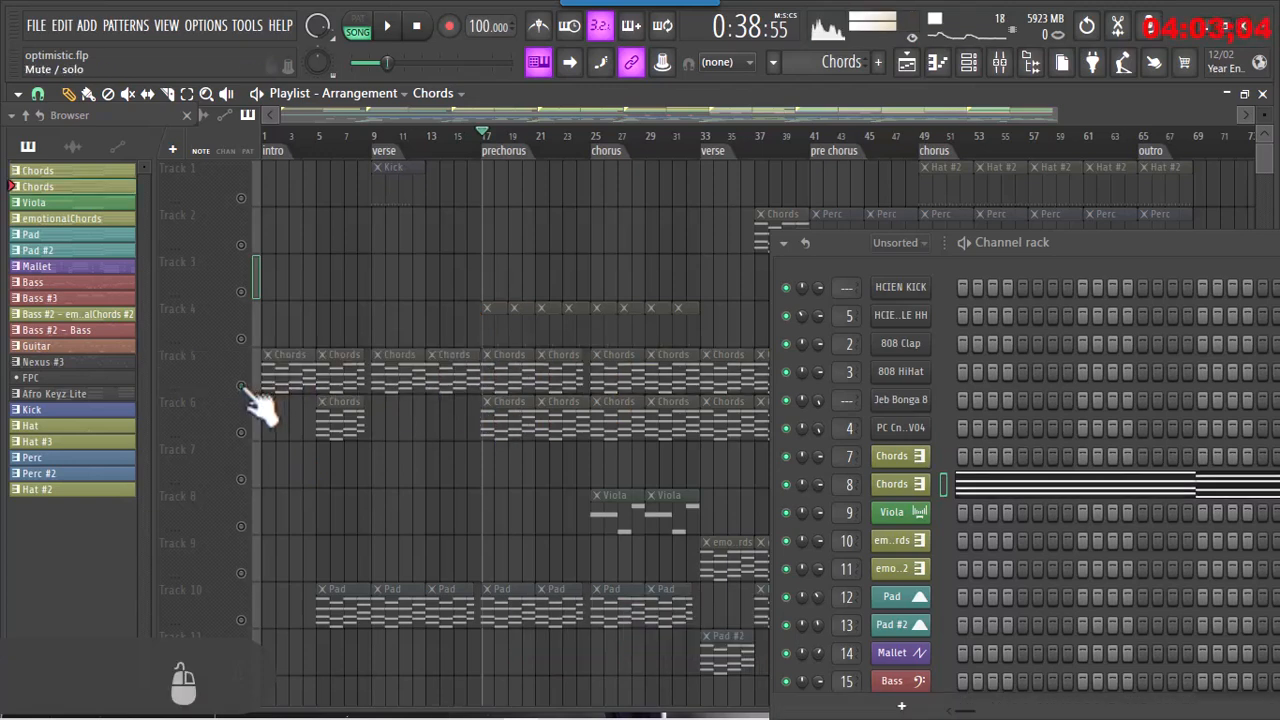
{"action": "left_click", "coordinate": [320, 146]}
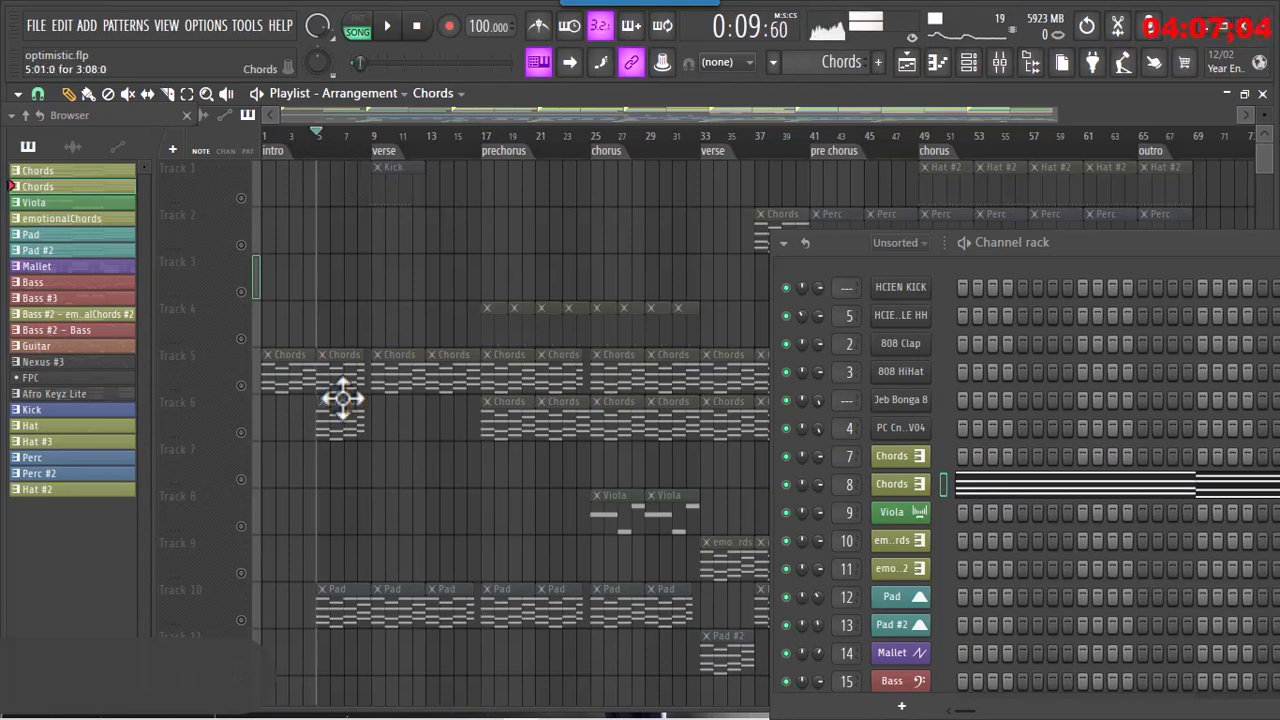
{"action": "left_click", "coordinate": [241, 432]}
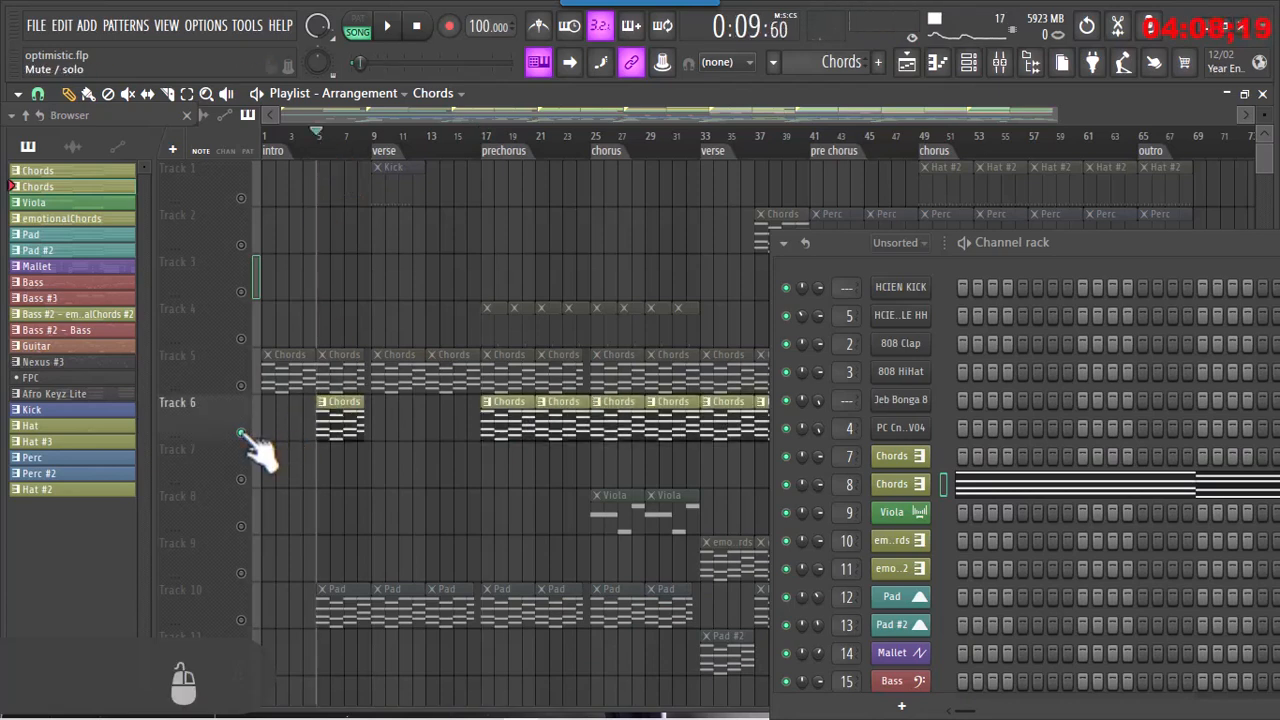
- Open Track 6's first Chords clip in the piano roll, play it from bar 5, and close the piano roll
{"action": "double_click", "coordinate": [343, 422]}
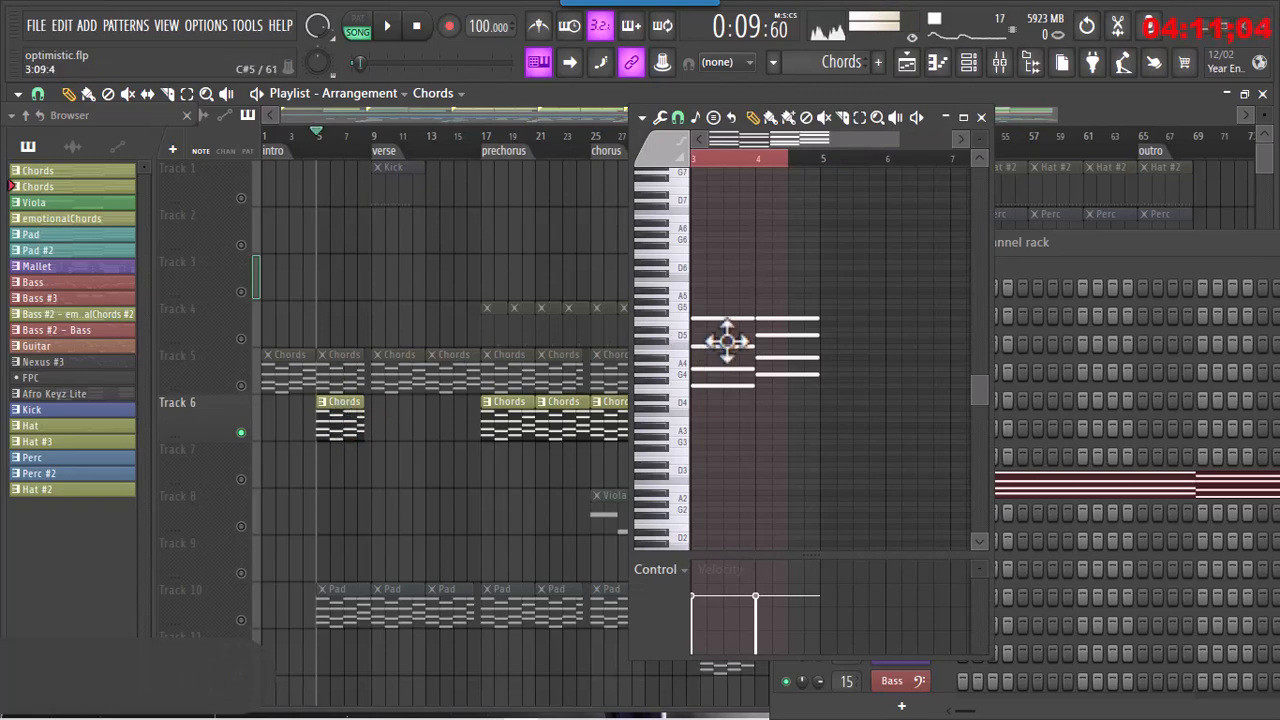
{"action": "left_click_drag", "start_coordinate": [804, 130], "coordinate": [662, 159]}
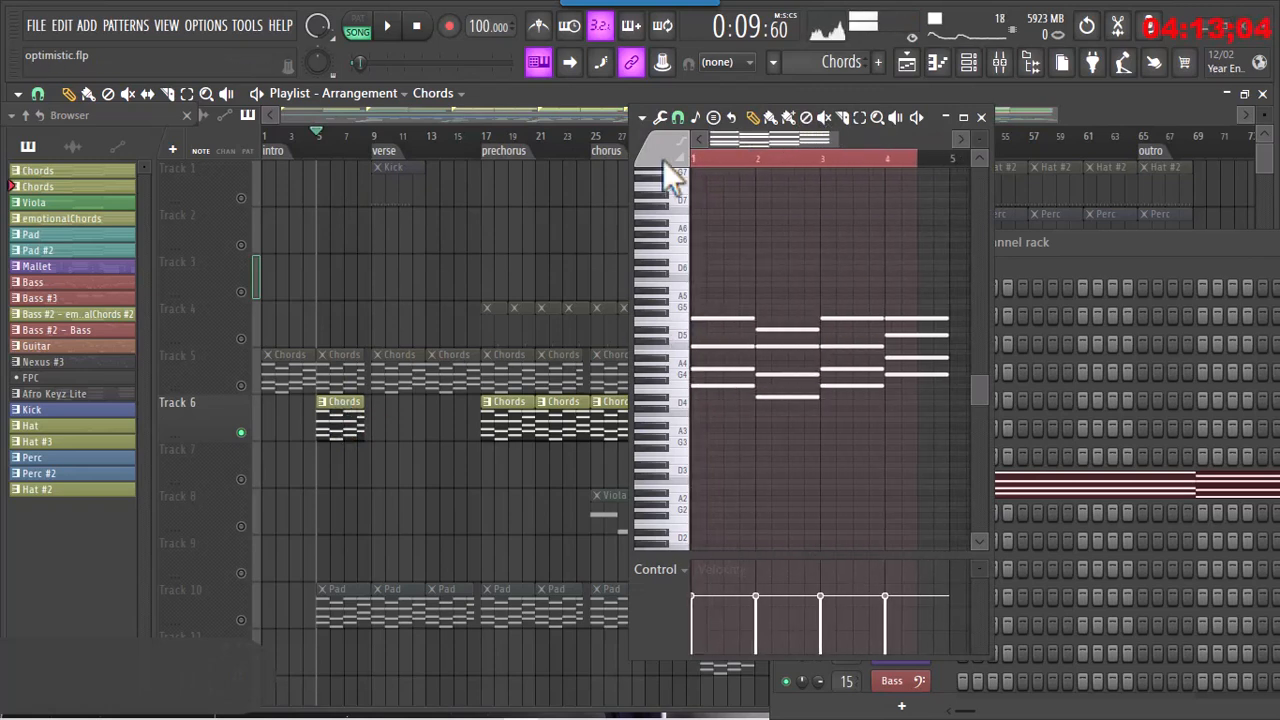
{"action": "key", "text": "space"}
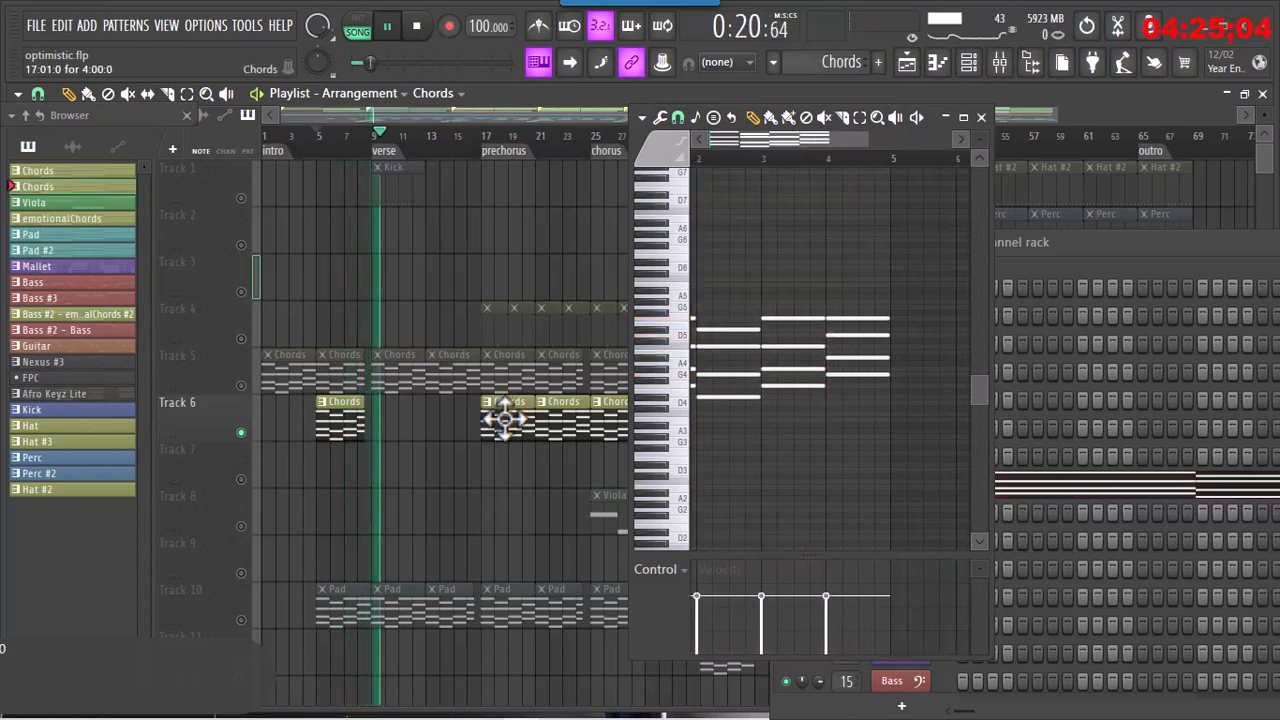
{"action": "key", "text": "space"}
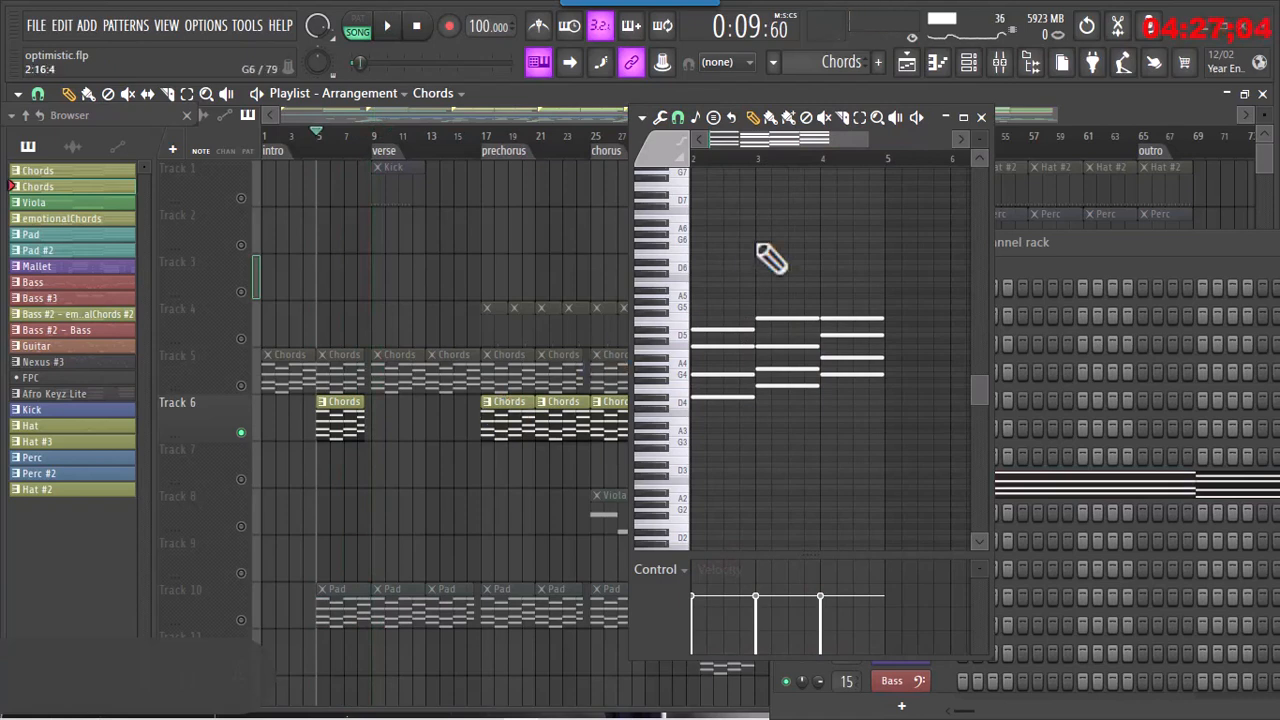
{"action": "left_click", "coordinate": [982, 118]}
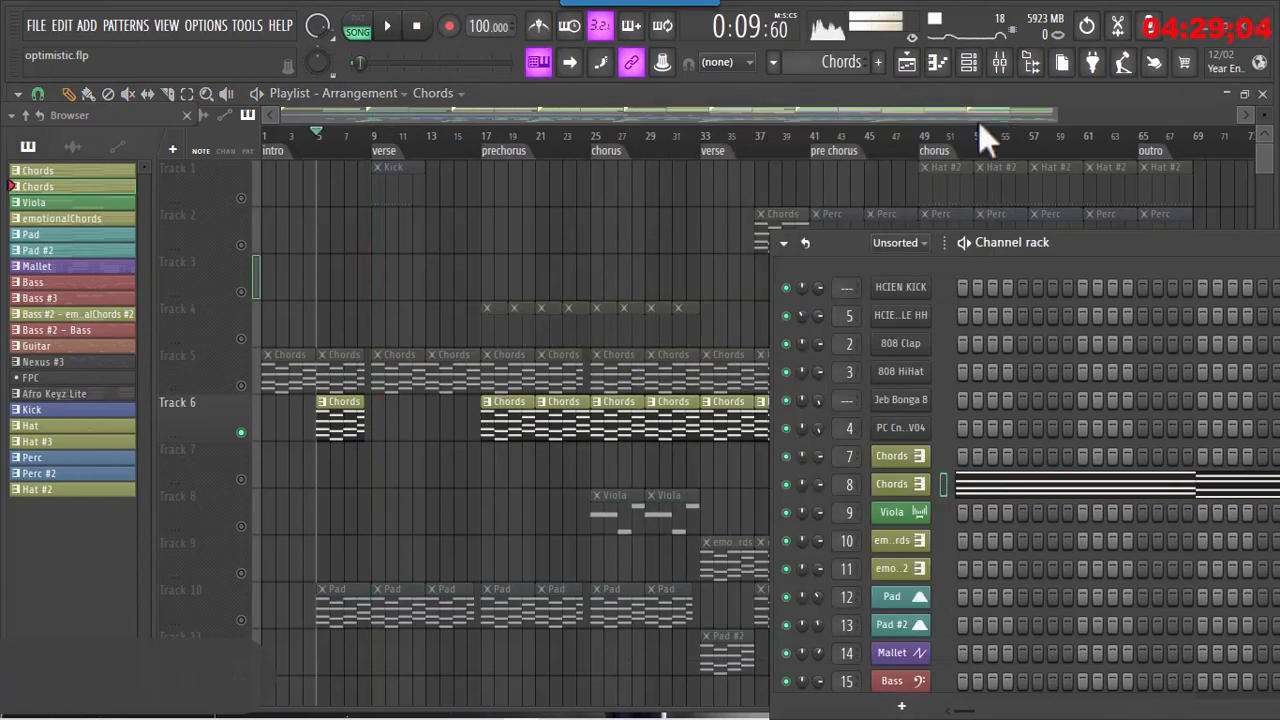
- Open the instrument of the Chords channel routed to mixer track 8 and place its window over the playlist to examine the preset
{"action": "left_click", "coordinate": [898, 488]}
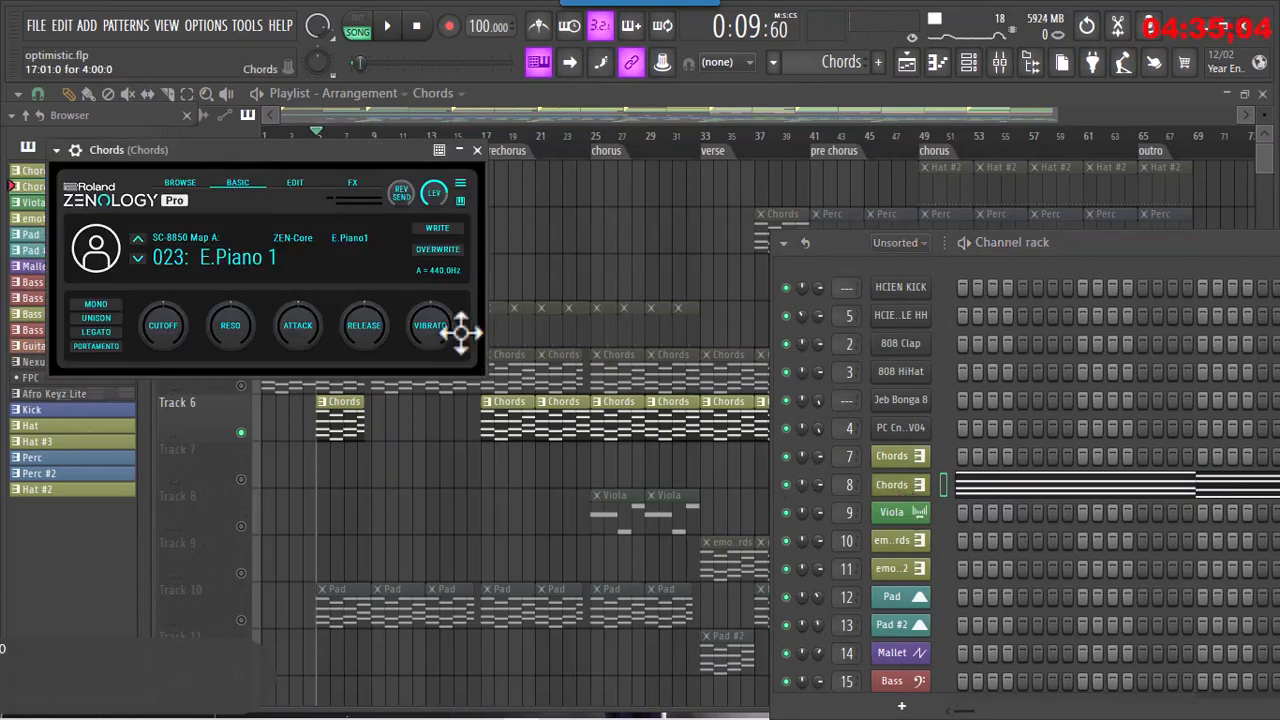
{"action": "left_click_drag", "start_coordinate": [265, 148], "coordinate": [442, 208]}
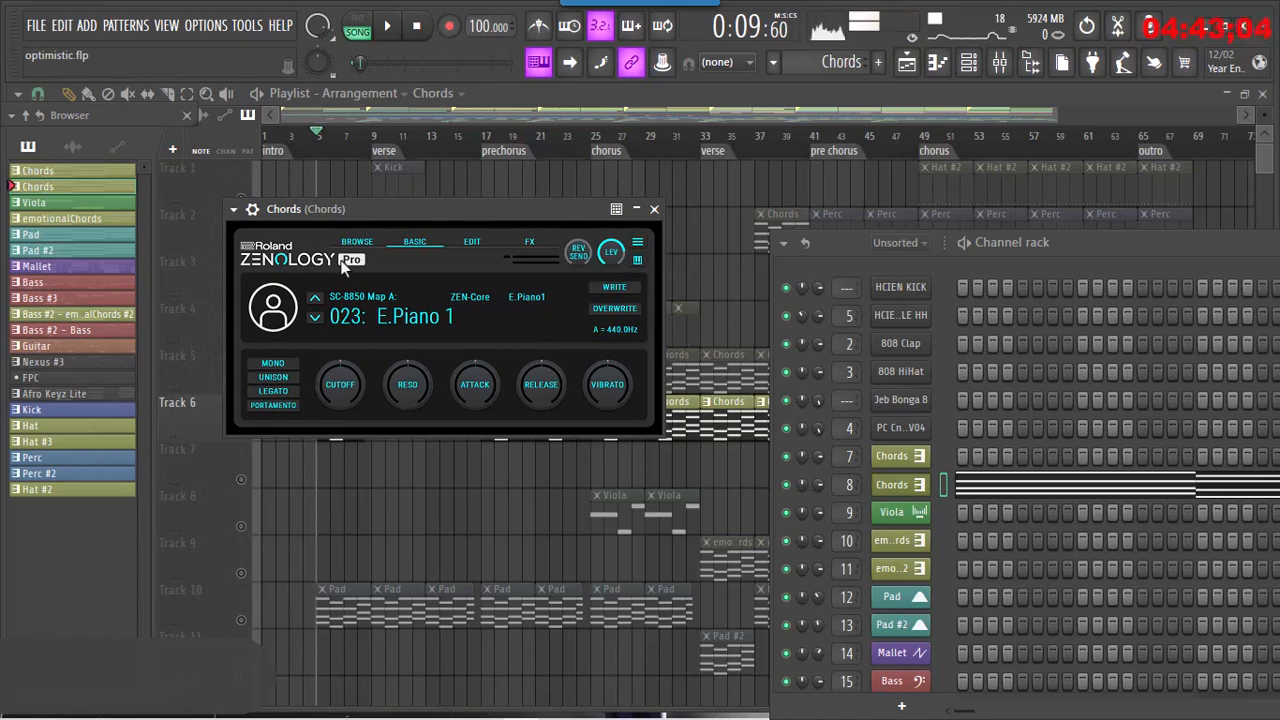
{"action": "left_click_drag", "start_coordinate": [467, 206], "coordinate": [433, 185]}
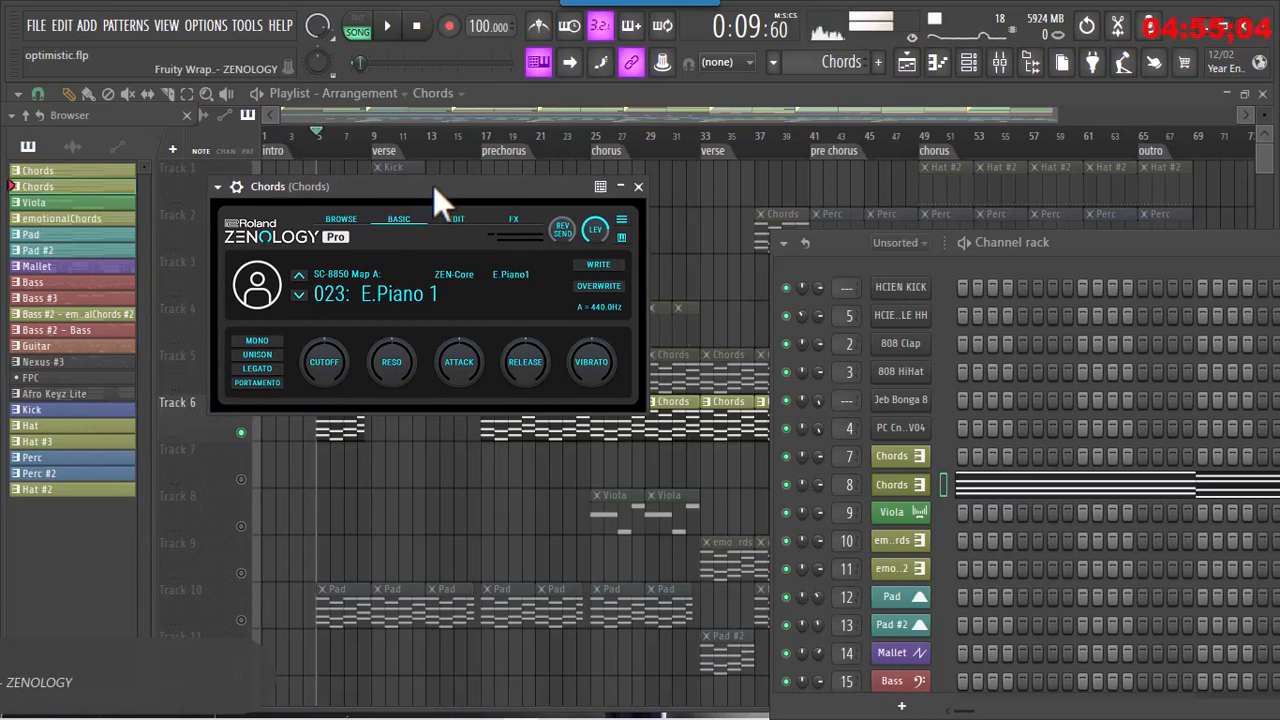
- Open the preset browser of the Chords channel's ZENOLOGY instrument and look through its bank and category lists
{"action": "left_click_drag", "start_coordinate": [424, 186], "coordinate": [444, 177]}
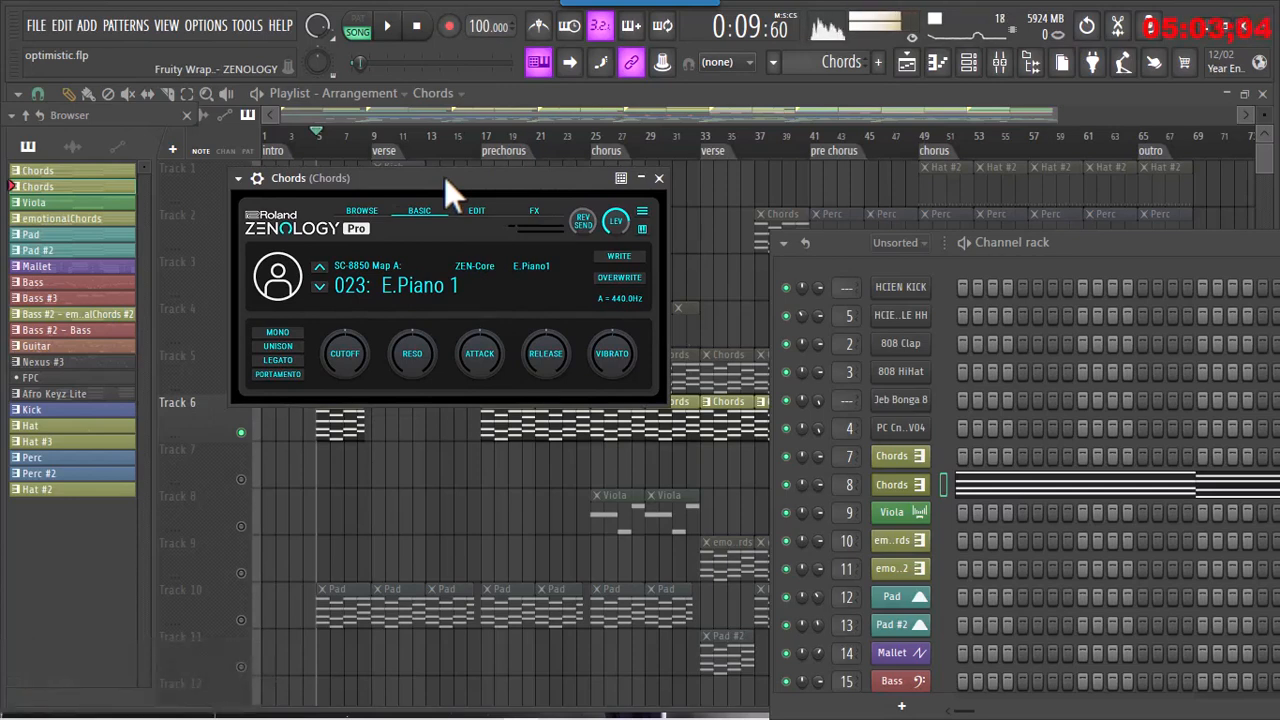
{"action": "left_click_drag", "start_coordinate": [436, 177], "coordinate": [455, 204]}
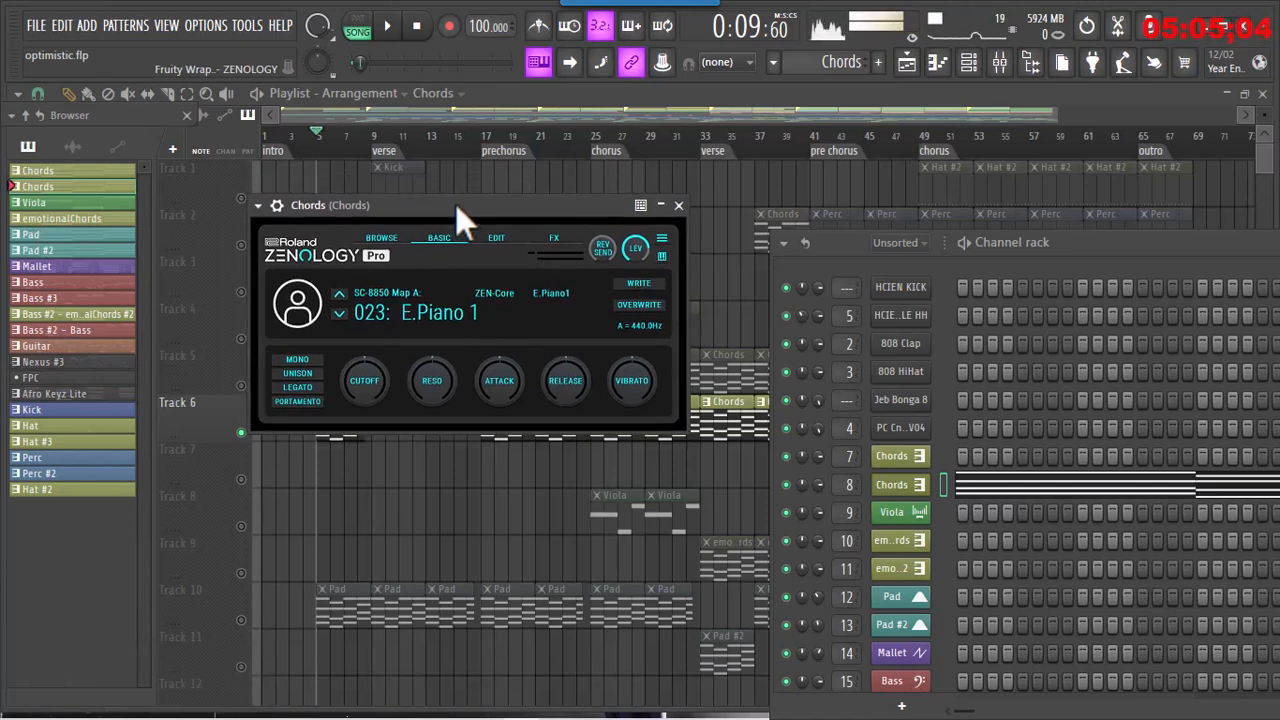
{"action": "left_click", "coordinate": [382, 239]}
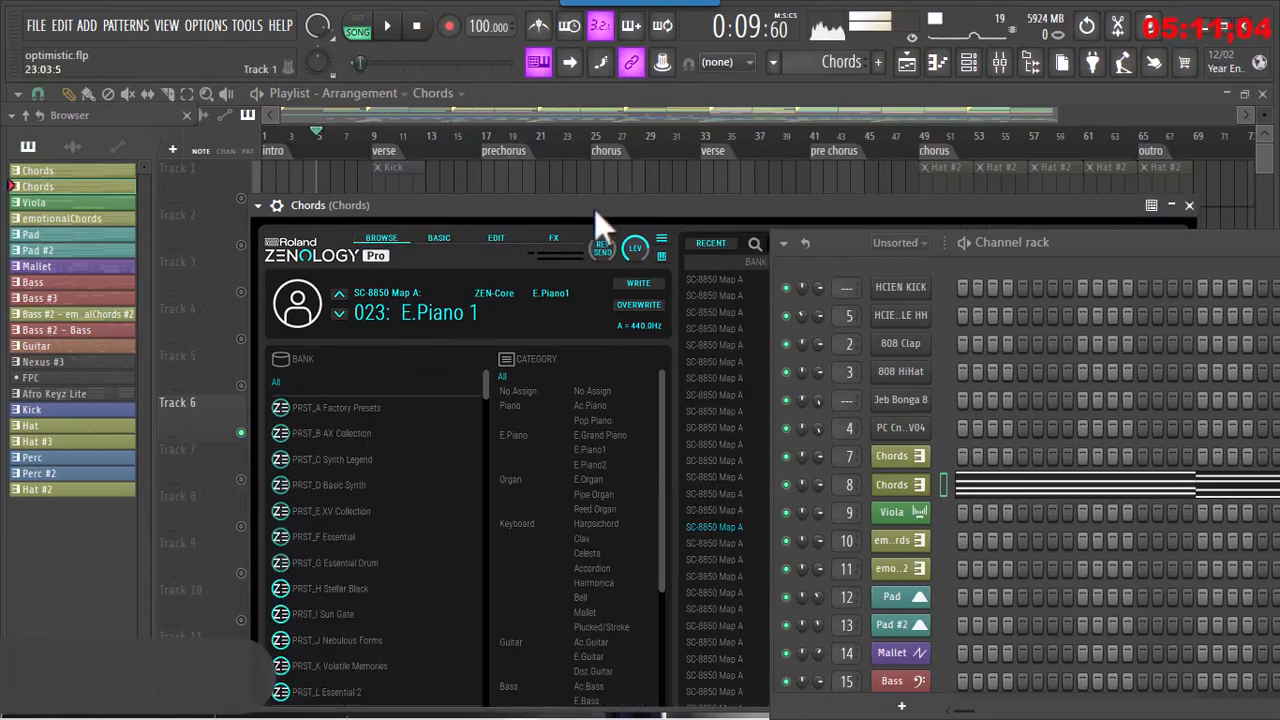
{"action": "left_click_drag", "start_coordinate": [594, 209], "coordinate": [443, 146]}
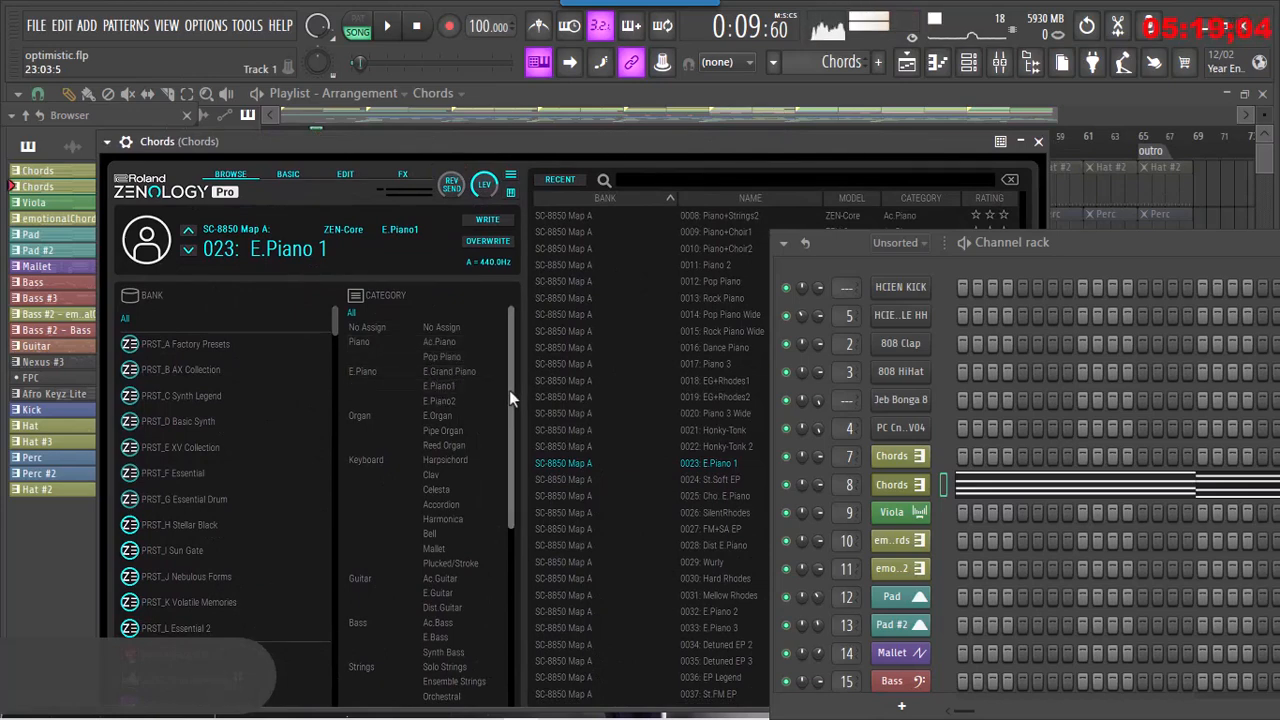
{"action": "left_click_drag", "start_coordinate": [509, 390], "coordinate": [507, 571]}
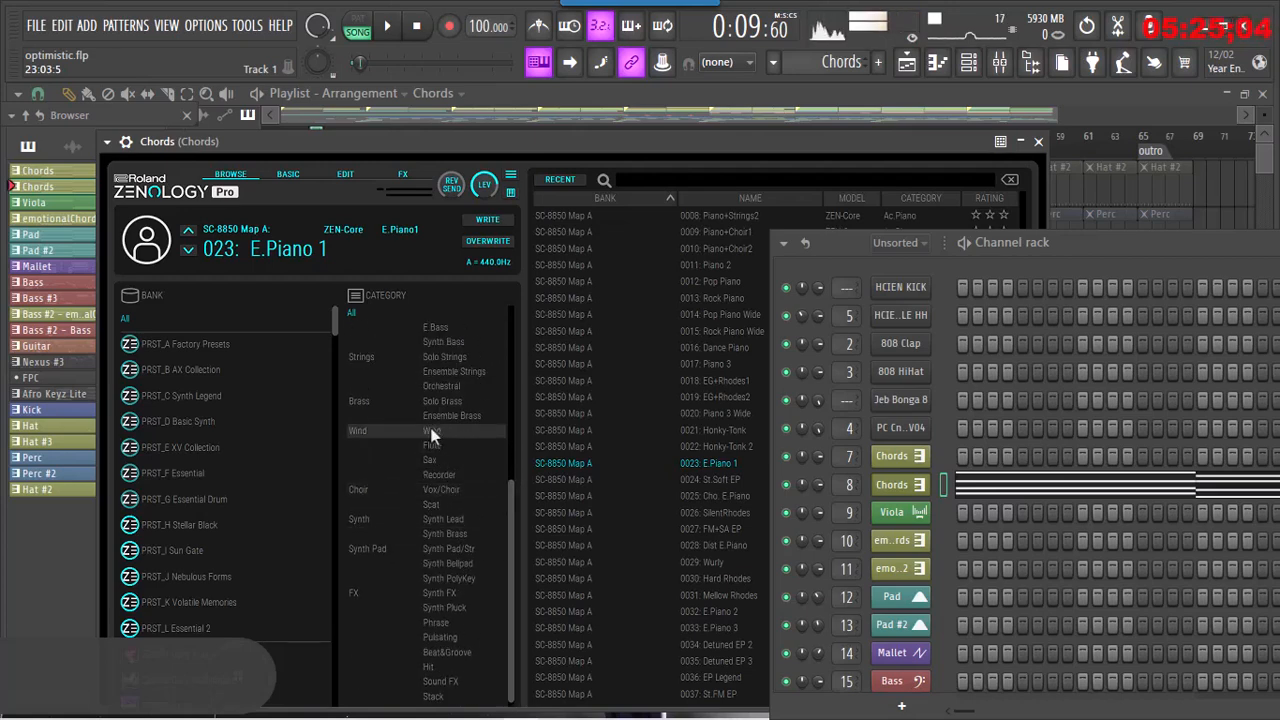
{"action": "left_click_drag", "start_coordinate": [508, 536], "coordinate": [510, 313]}
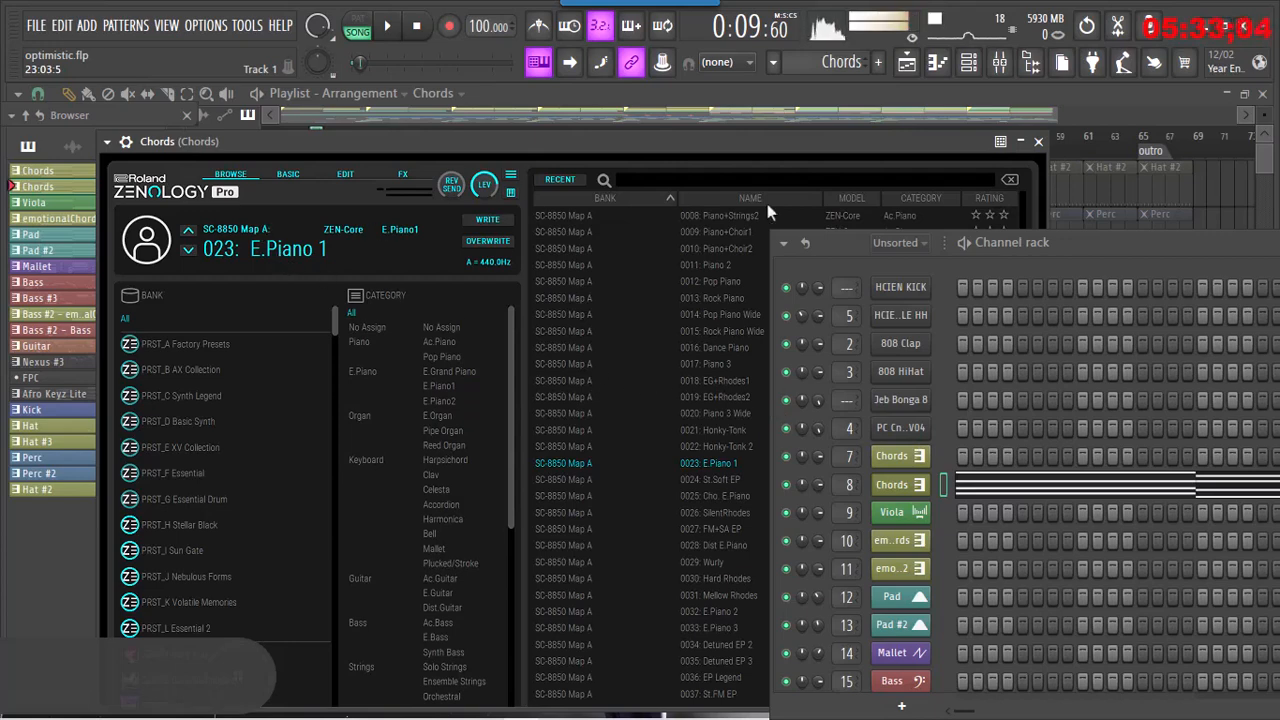
- Move the channel rack and ZENOLOGY apart to examine the full preset list, and close the instrument
{"action": "left_click_drag", "start_coordinate": [833, 253], "coordinate": [1047, 249]}
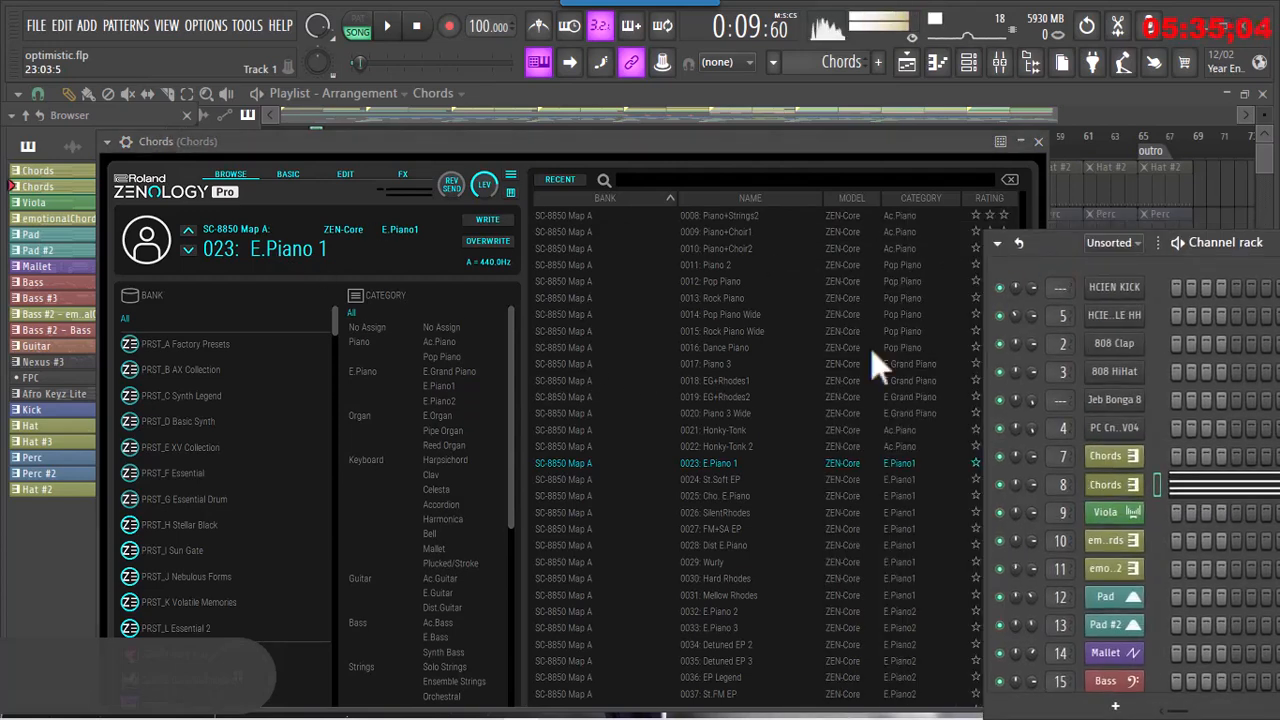
{"action": "left_click_drag", "start_coordinate": [721, 146], "coordinate": [627, 136]}
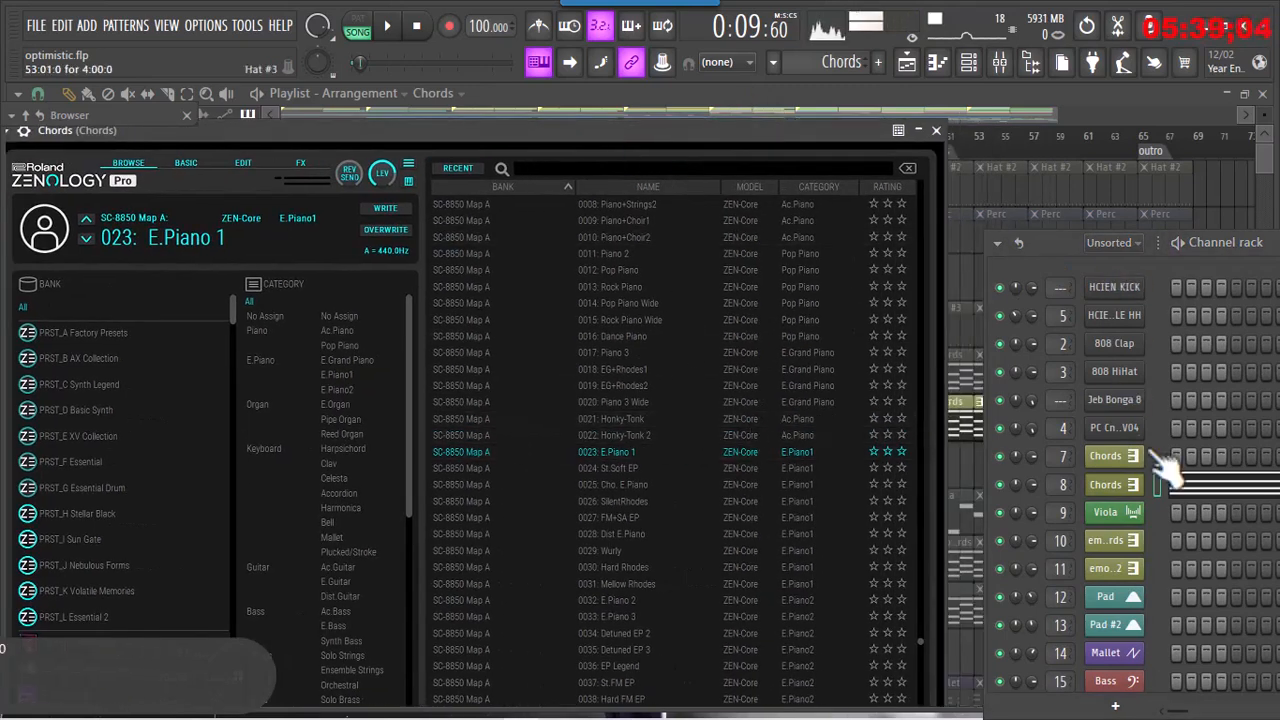
{"action": "left_click", "coordinate": [1120, 503]}
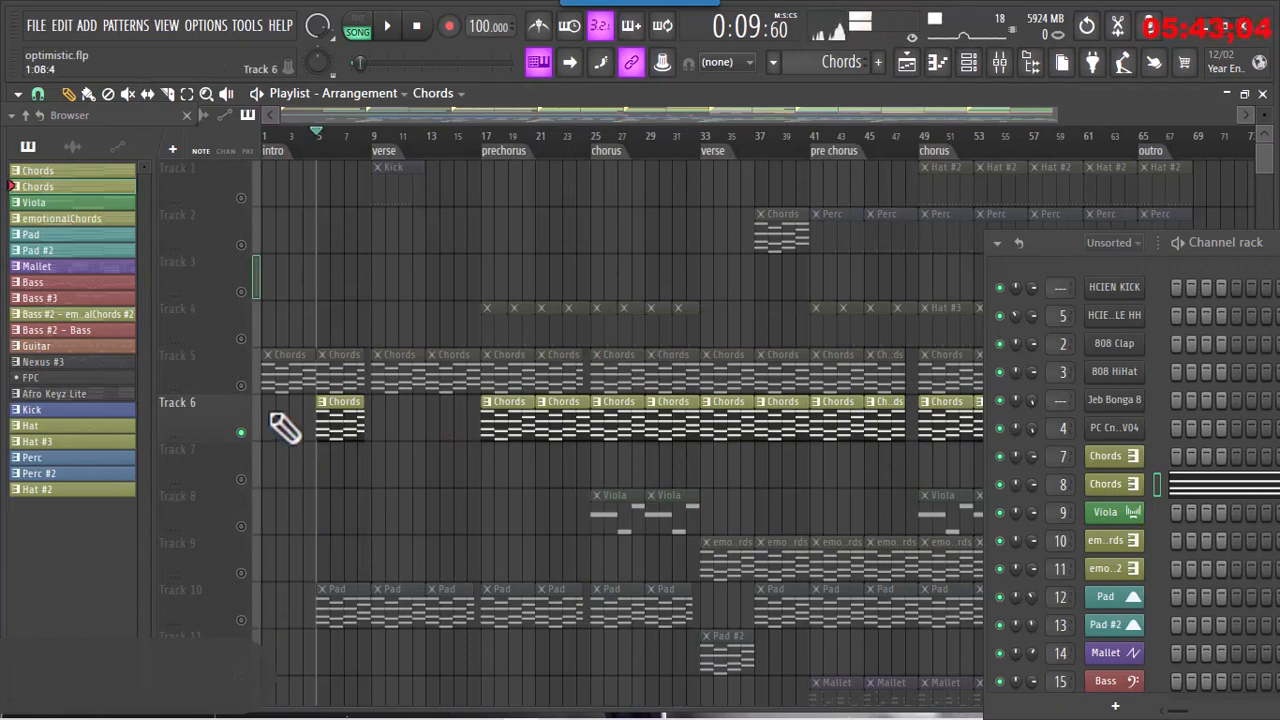
- Mute Track 6, select the Pad pattern, and make Track 10 the only active track
{"action": "left_click", "coordinate": [241, 433]}
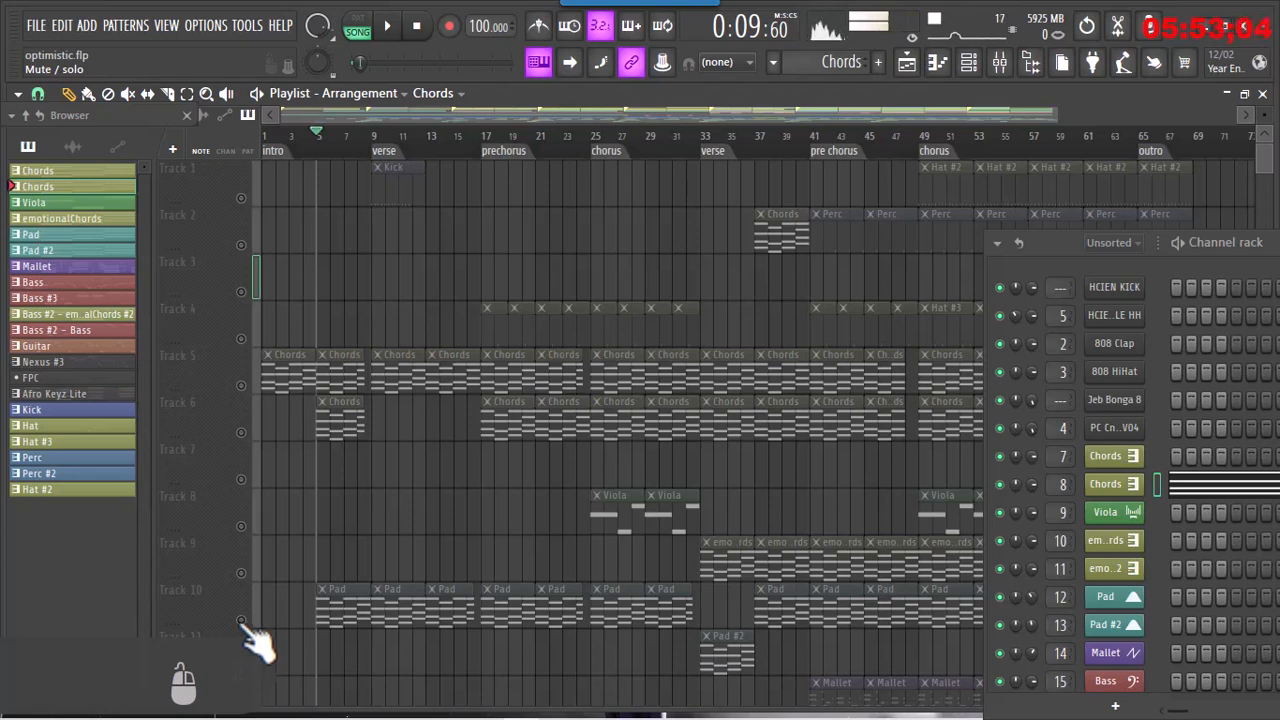
{"action": "left_click", "coordinate": [330, 615]}
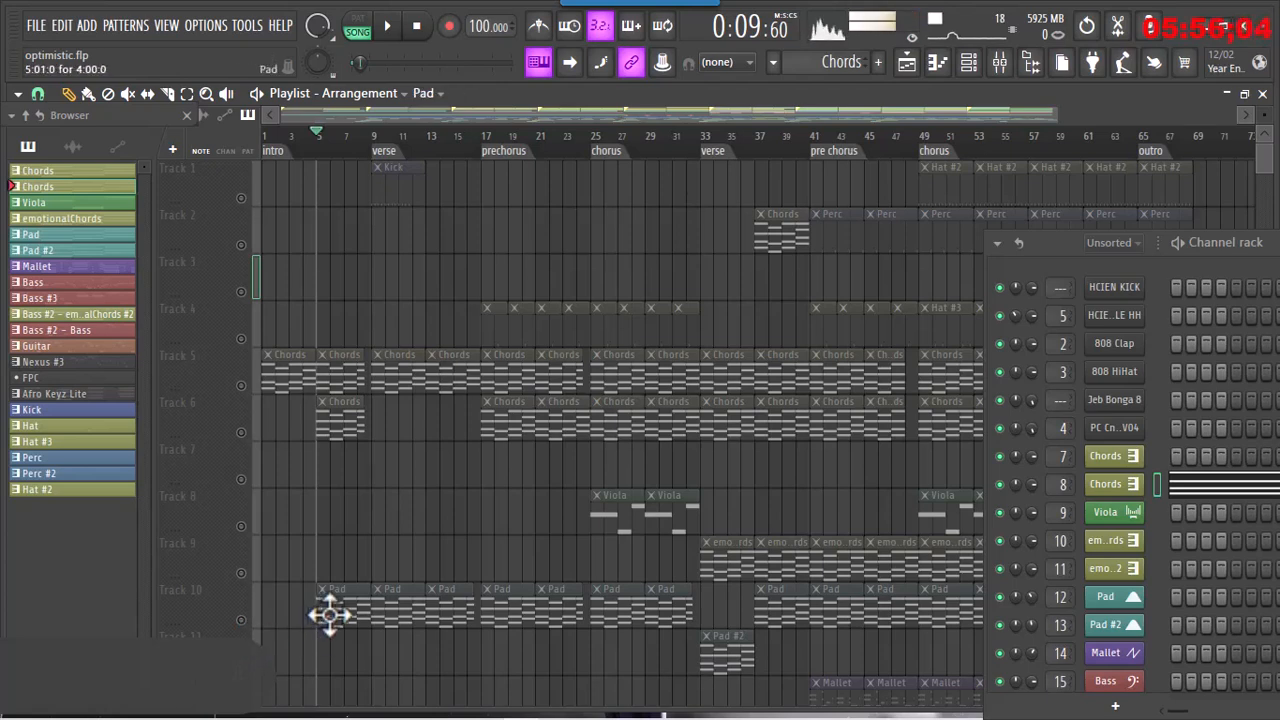
{"action": "left_click", "coordinate": [241, 620]}
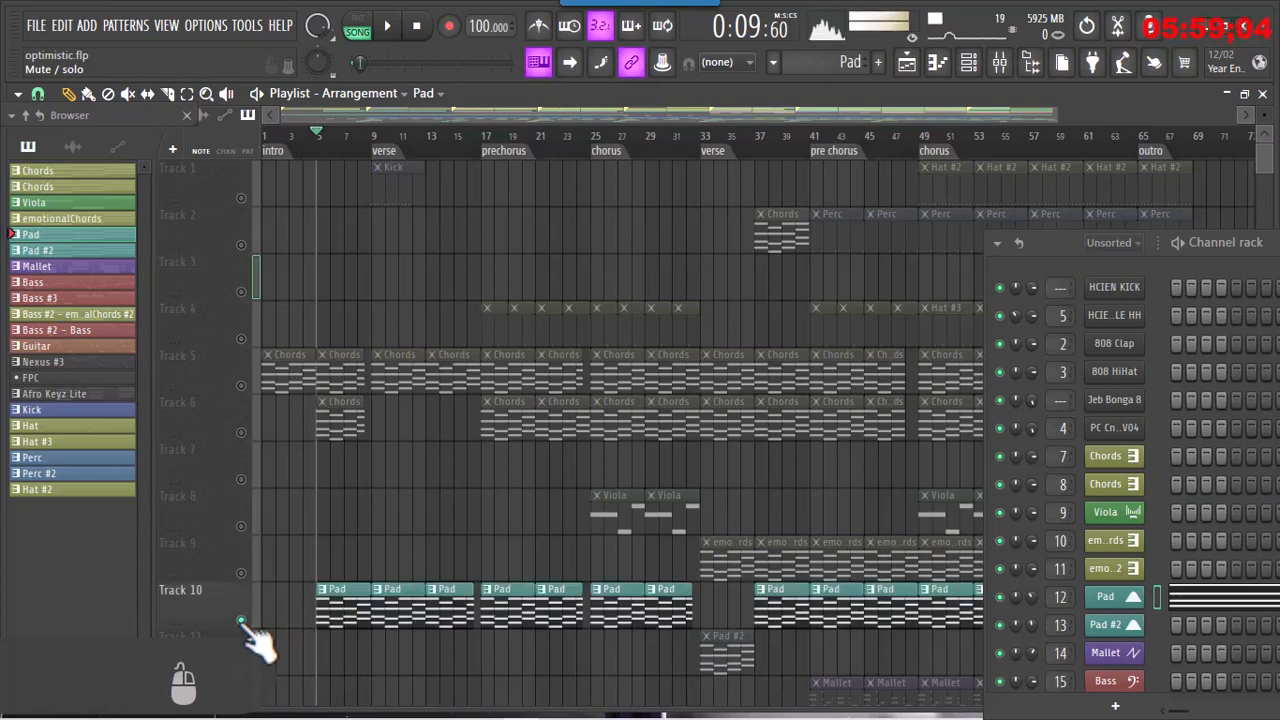
{"action": "right_click", "coordinate": [241, 620]}
{"action": "right_click", "coordinate": [241, 620]}
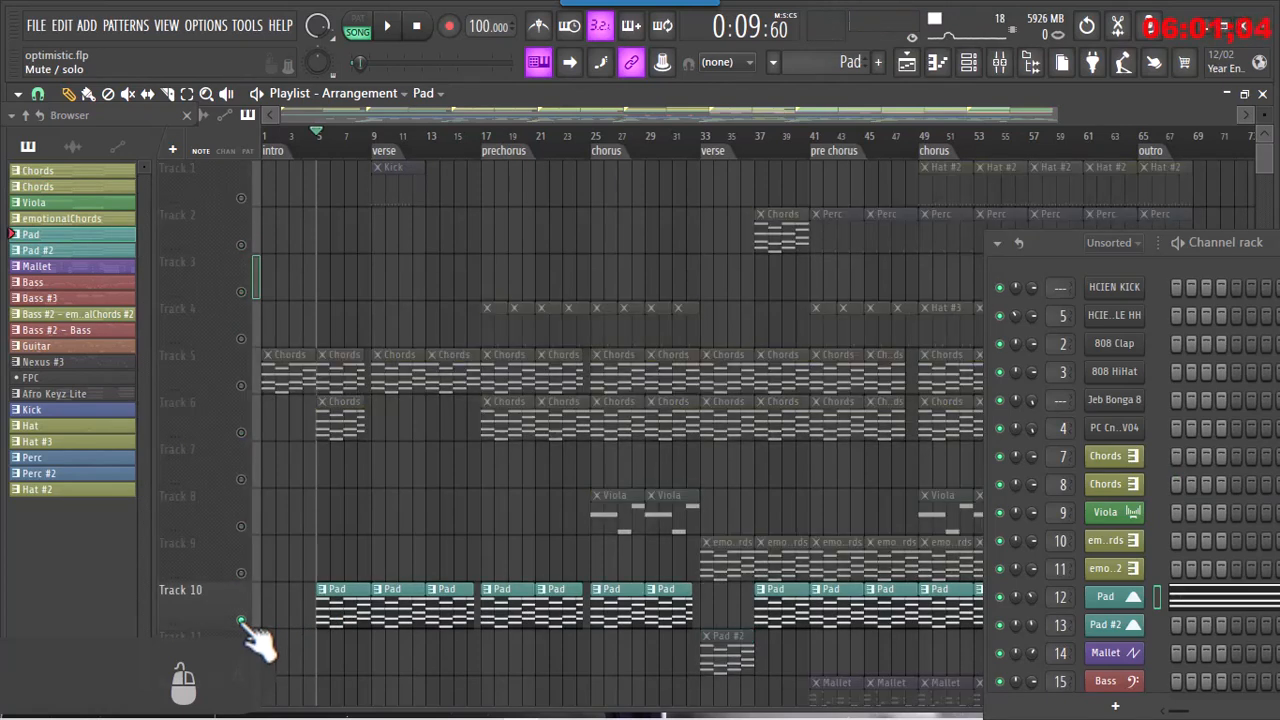
- Play Track 10 from bar 5 with its first Pad clip open in the piano roll, stop, and close the piano roll
{"action": "key", "text": "space"}
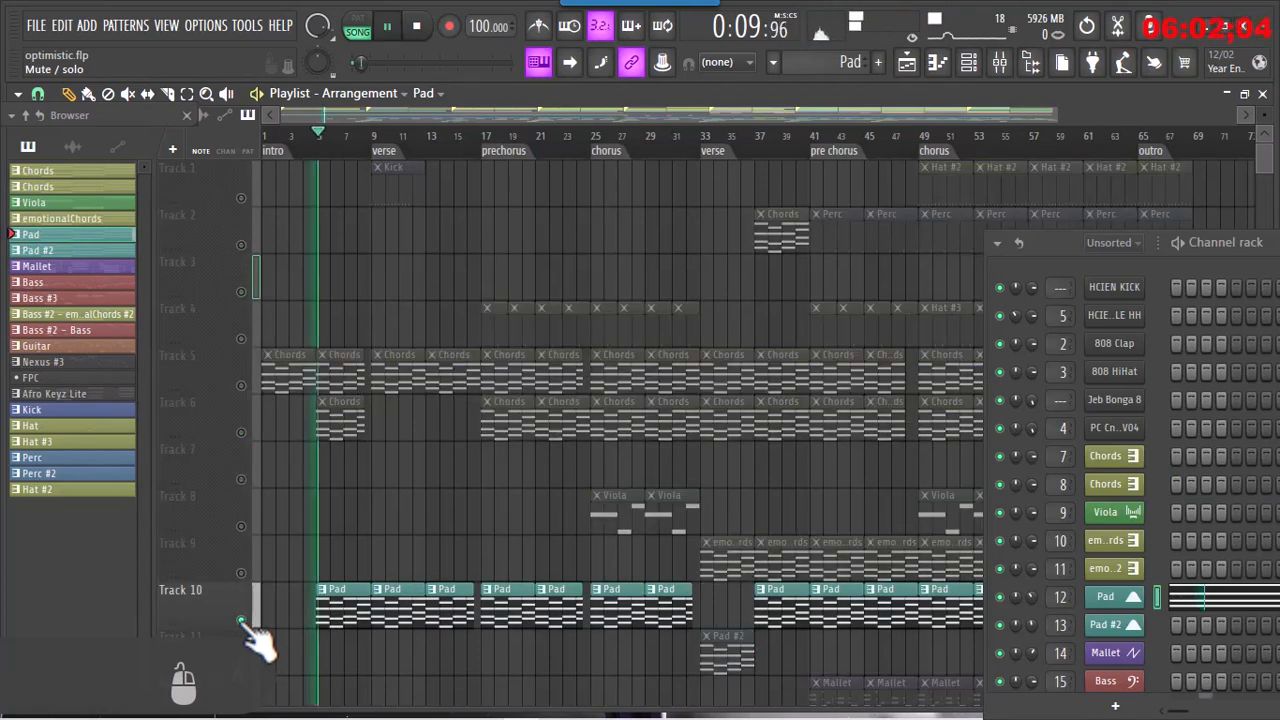
{"action": "double_click", "coordinate": [345, 603]}
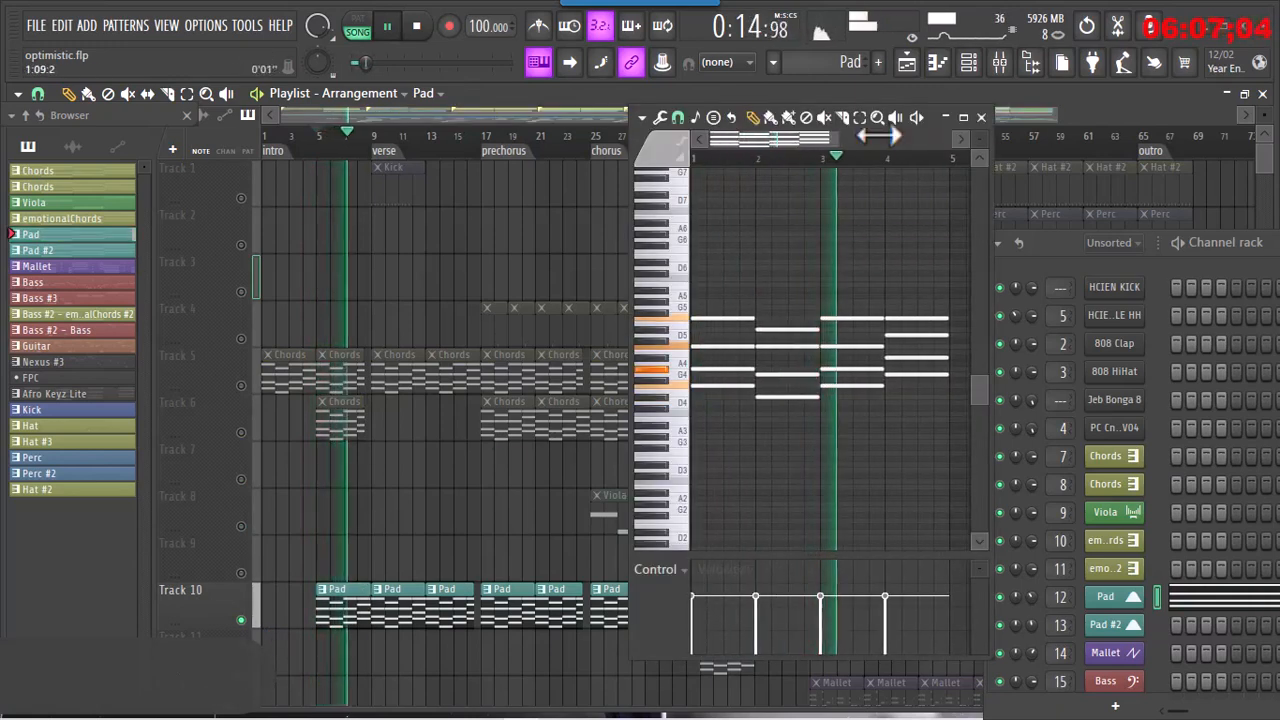
{"action": "scroll", "coordinate": [843, 155], "scroll_direction": "up", "scroll_amount": 1}
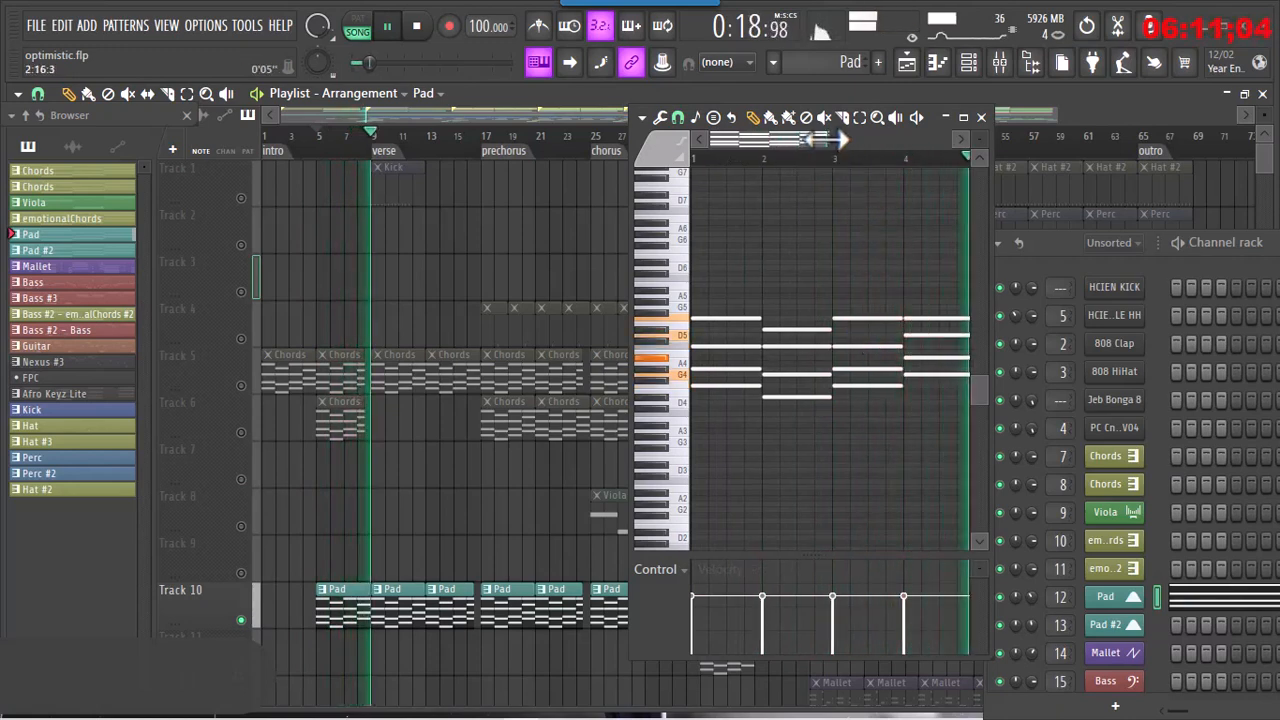
{"action": "left_click_drag", "start_coordinate": [840, 140], "coordinate": [829, 140]}
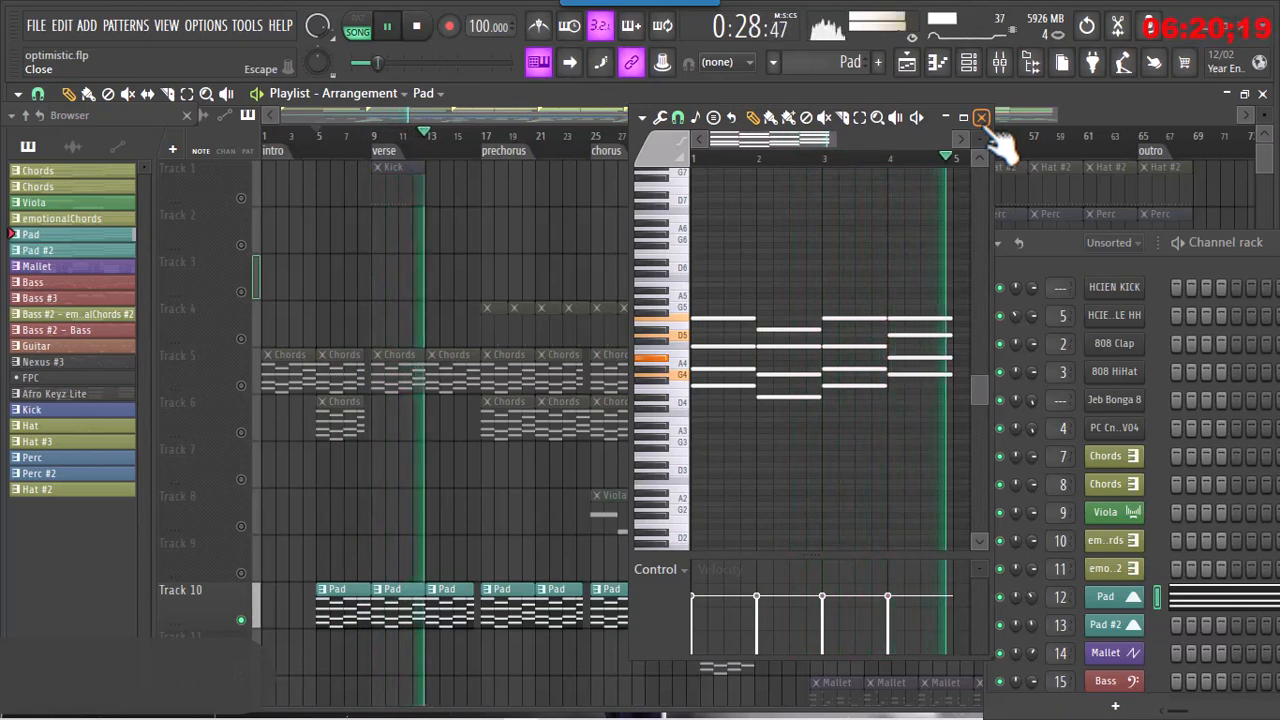
{"action": "key", "text": "space"}
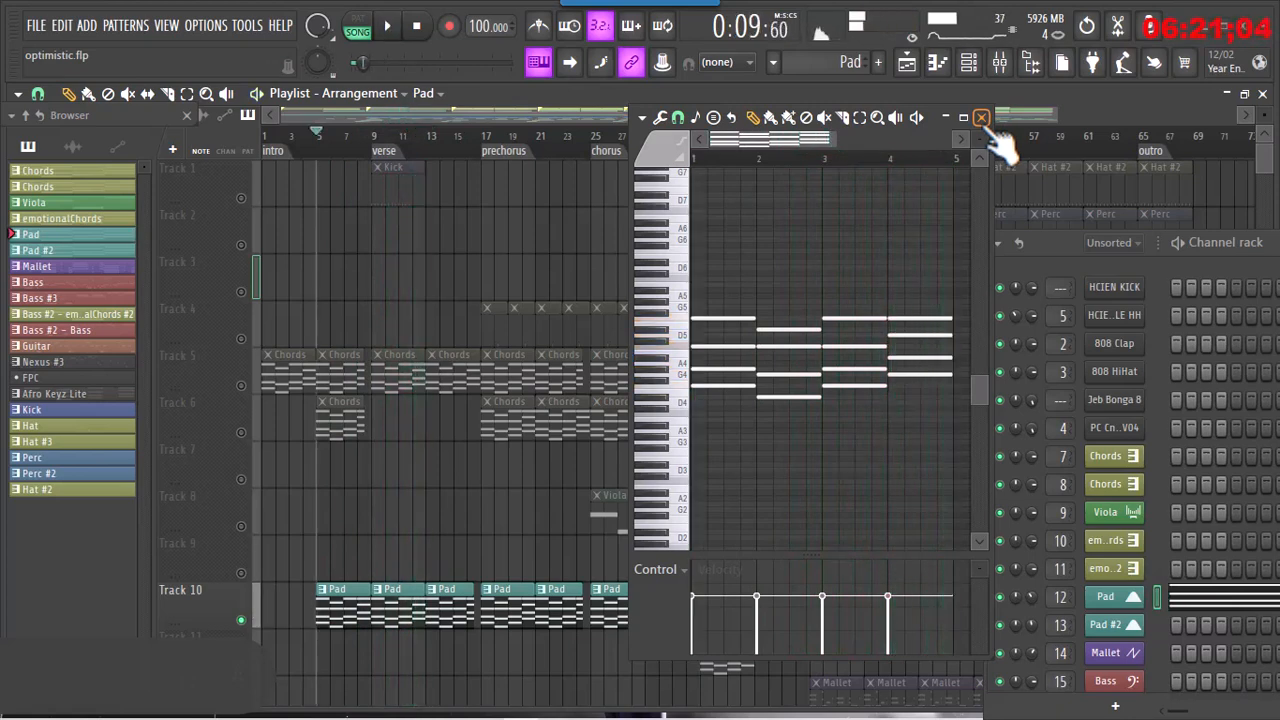
{"action": "left_click", "coordinate": [981, 117]}
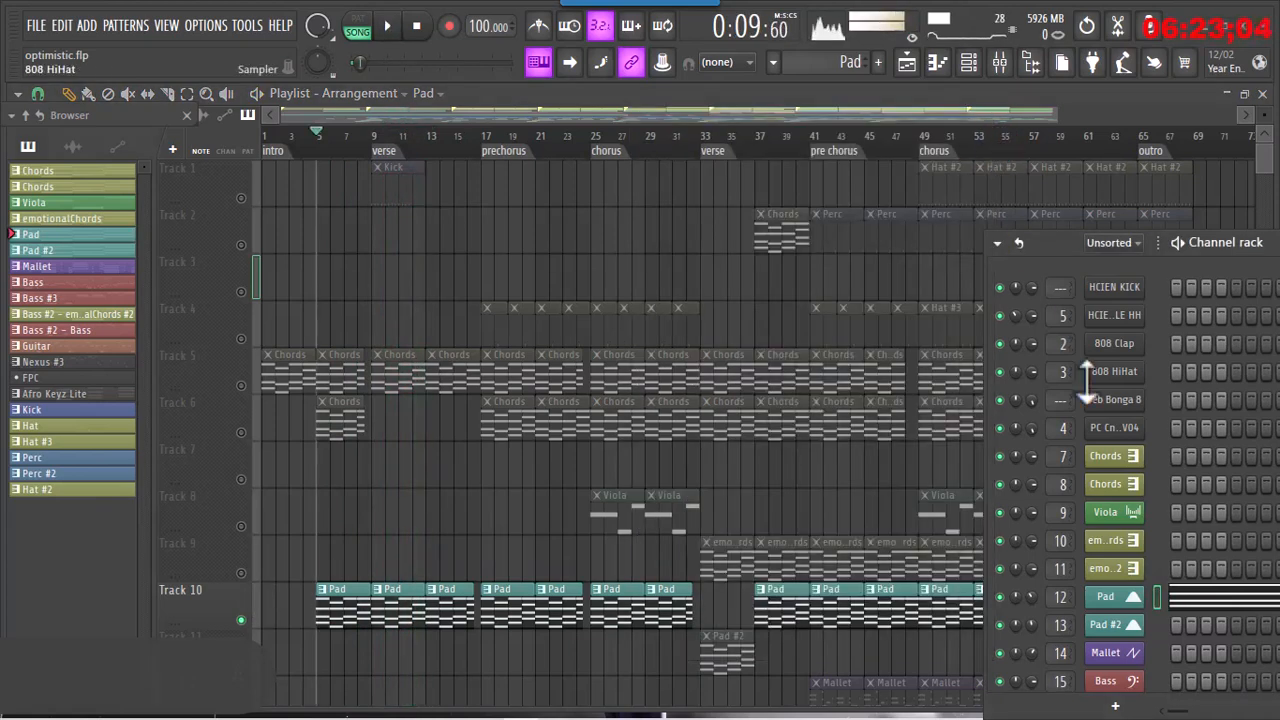
- Reposition the channel rack, open the Pad channel's Nexus 4 instrument, and bring its whole preset browser into view
{"action": "left_click_drag", "start_coordinate": [1064, 243], "coordinate": [978, 127]}
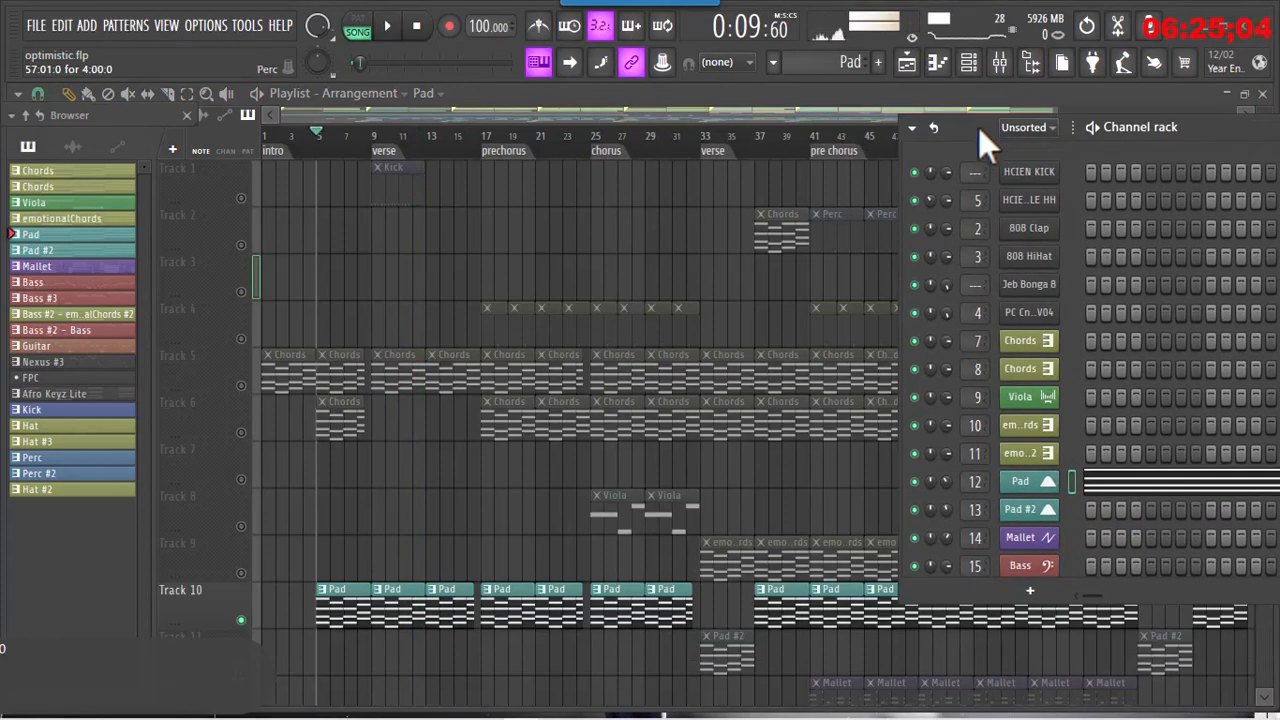
{"action": "left_click", "coordinate": [1040, 485]}
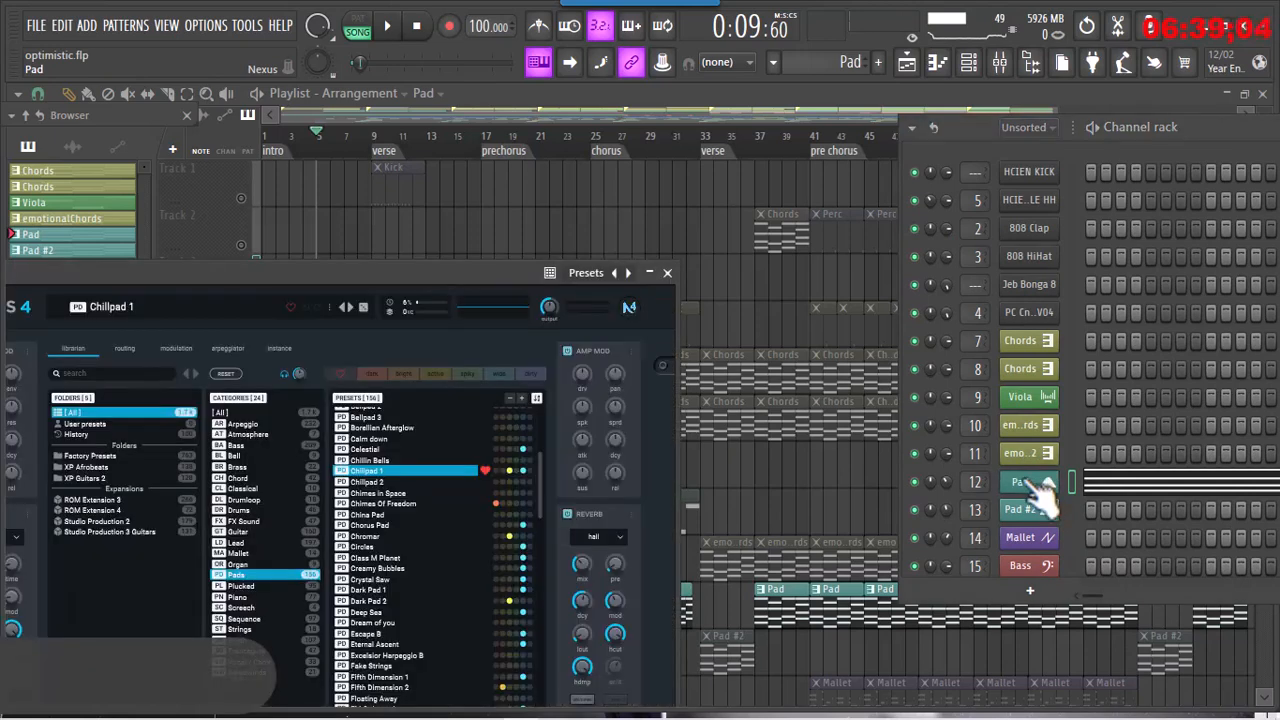
{"action": "left_click_drag", "start_coordinate": [414, 283], "coordinate": [569, 211]}
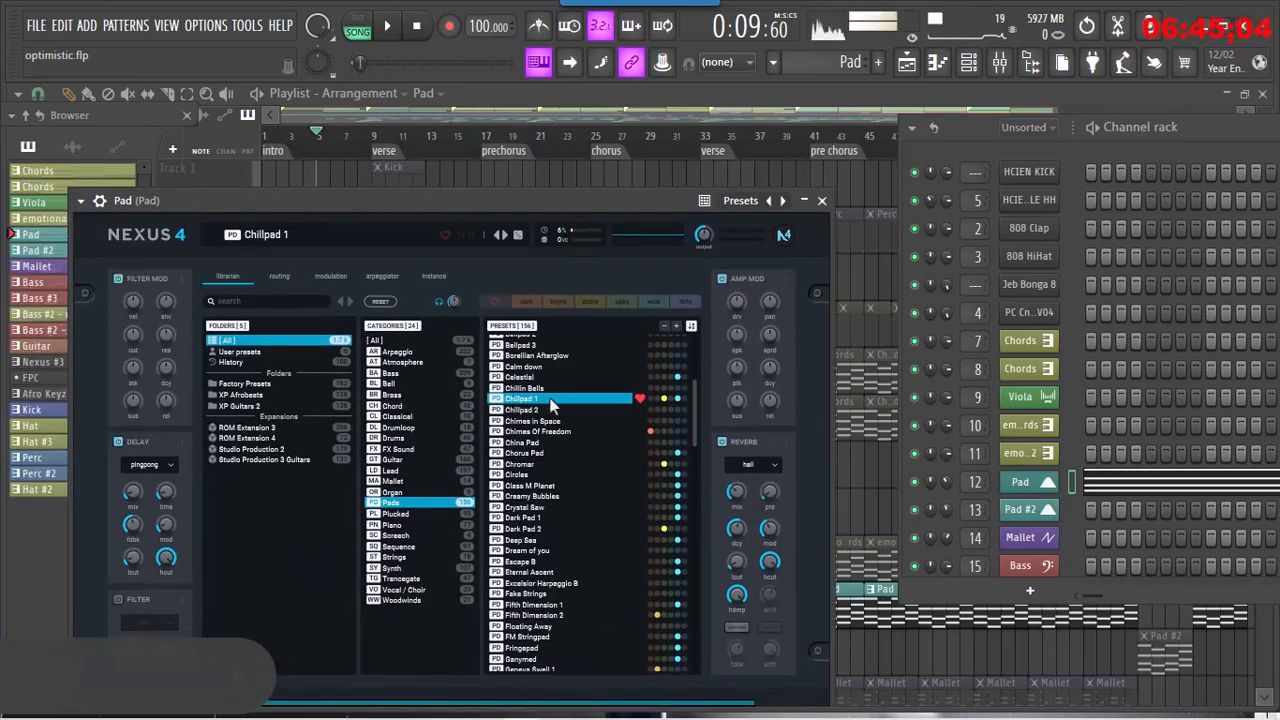
- Examine the Pads presets around Chillpad 1 in Nexus 4 and close the instrument
{"action": "scroll", "coordinate": [694, 391], "scroll_direction": "up", "scroll_amount": 2}
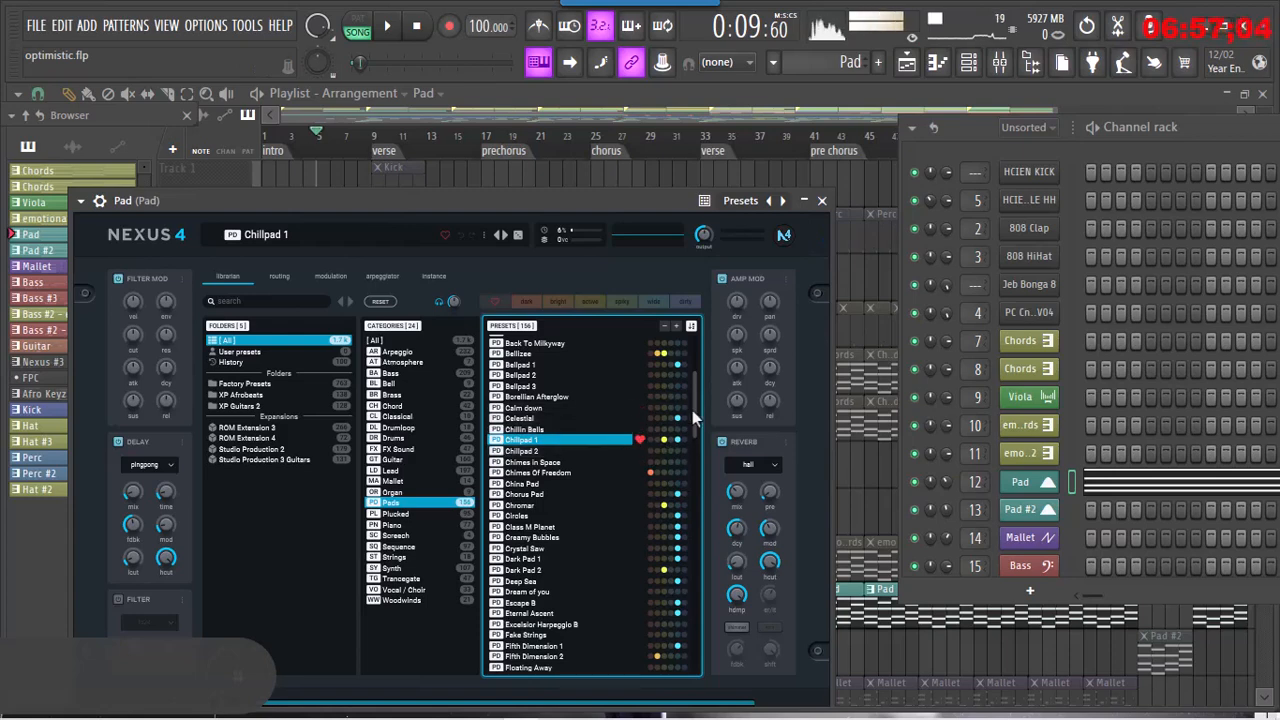
{"action": "scroll", "coordinate": [697, 418], "scroll_direction": "down", "scroll_amount": 2}
{"action": "scroll", "coordinate": [697, 418], "scroll_direction": "up", "scroll_amount": 2}
{"action": "scroll", "coordinate": [697, 418], "scroll_direction": "down", "scroll_amount": 1}
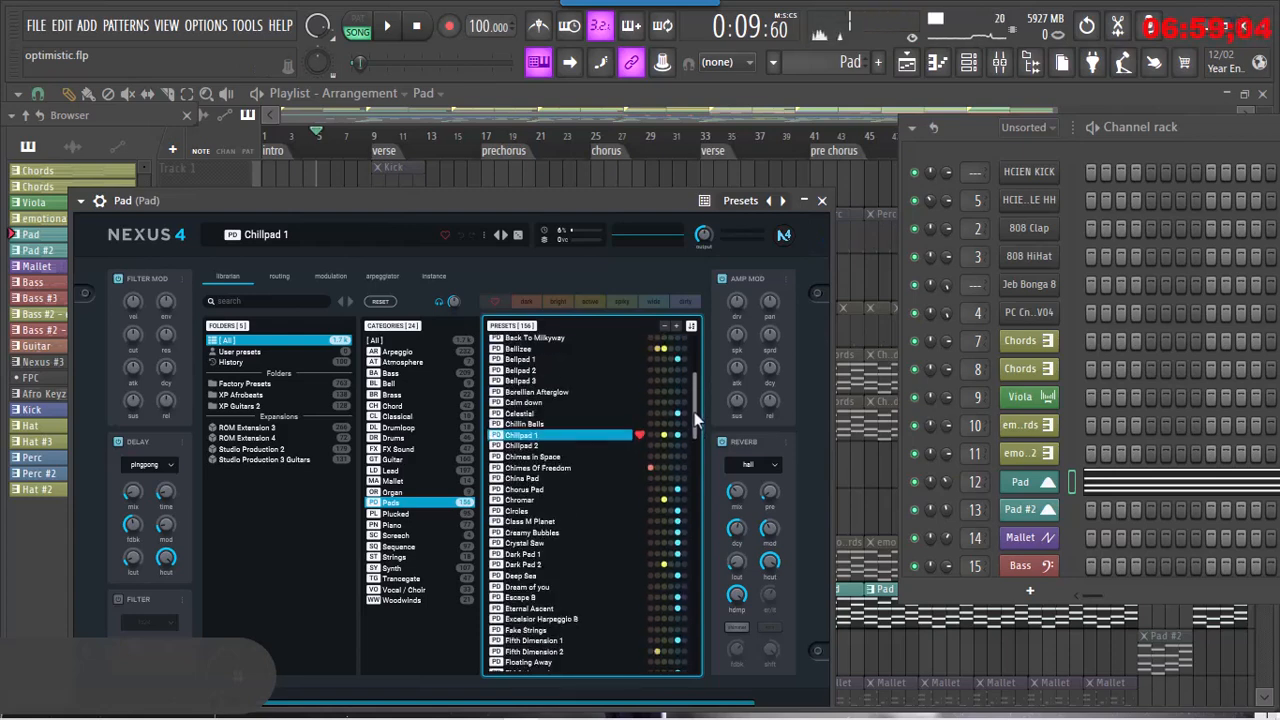
{"action": "scroll", "coordinate": [697, 412], "scroll_direction": "up", "scroll_amount": 1}
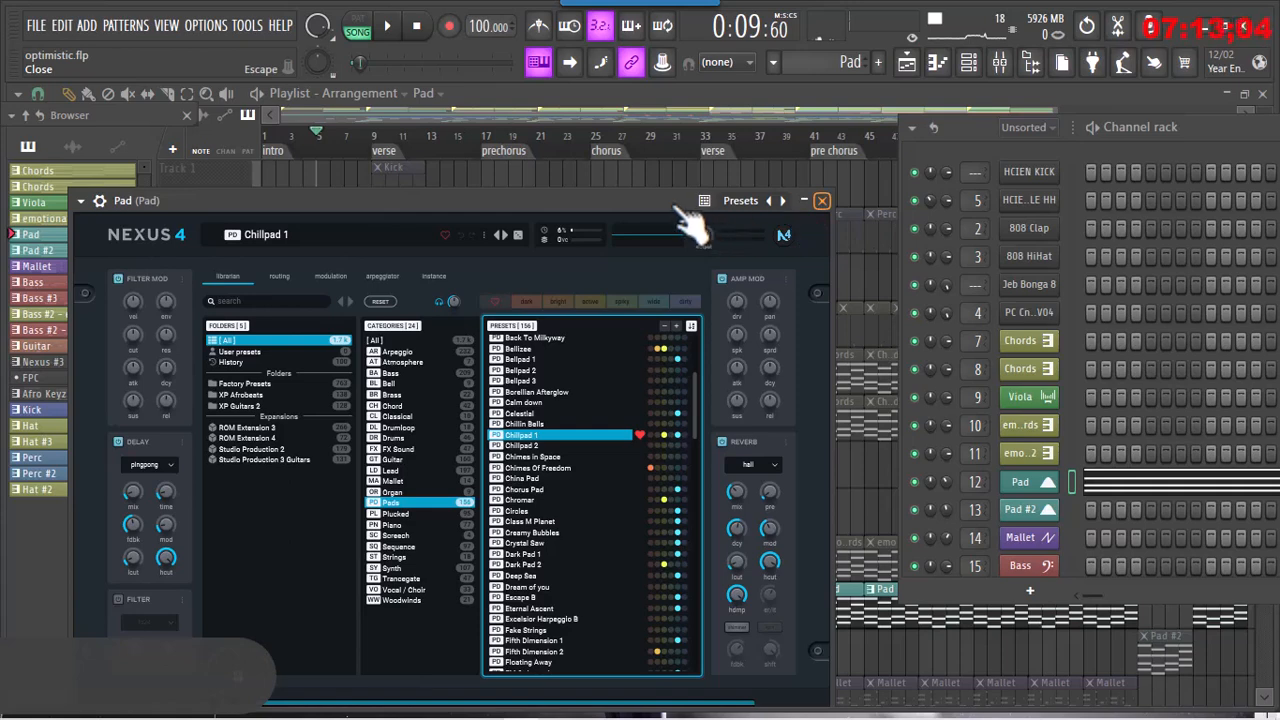
{"action": "left_click", "coordinate": [823, 202]}
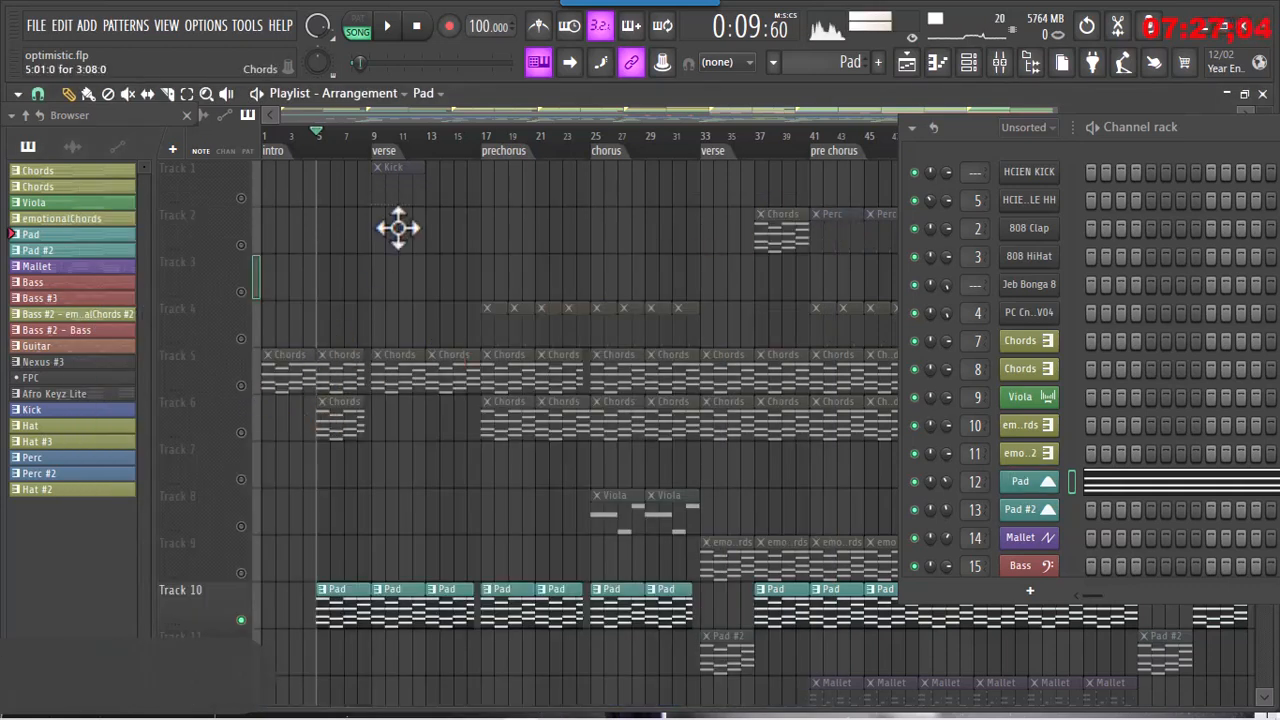
- Unmute Tracks 6 and 5 alongside Track 10 and play them together from the prechorus at bar 17
{"action": "left_click", "coordinate": [378, 137]}
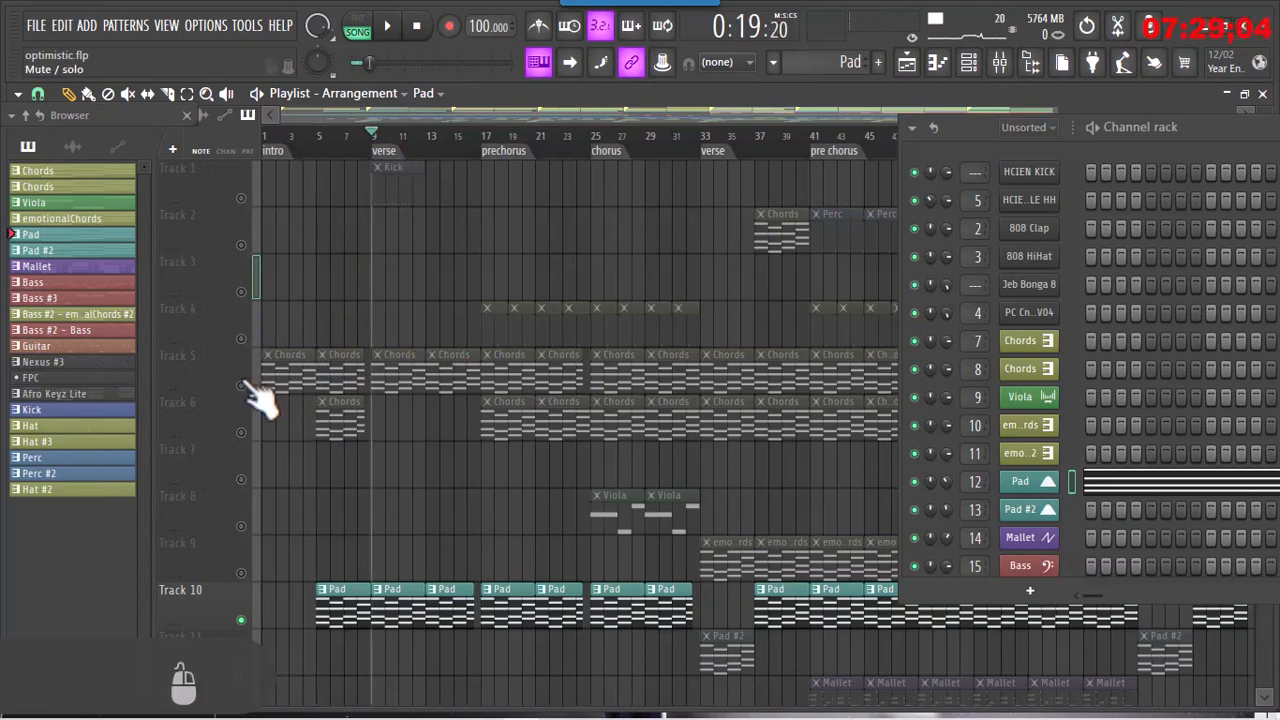
{"action": "left_click", "coordinate": [490, 150]}
{"action": "left_click", "coordinate": [241, 433]}
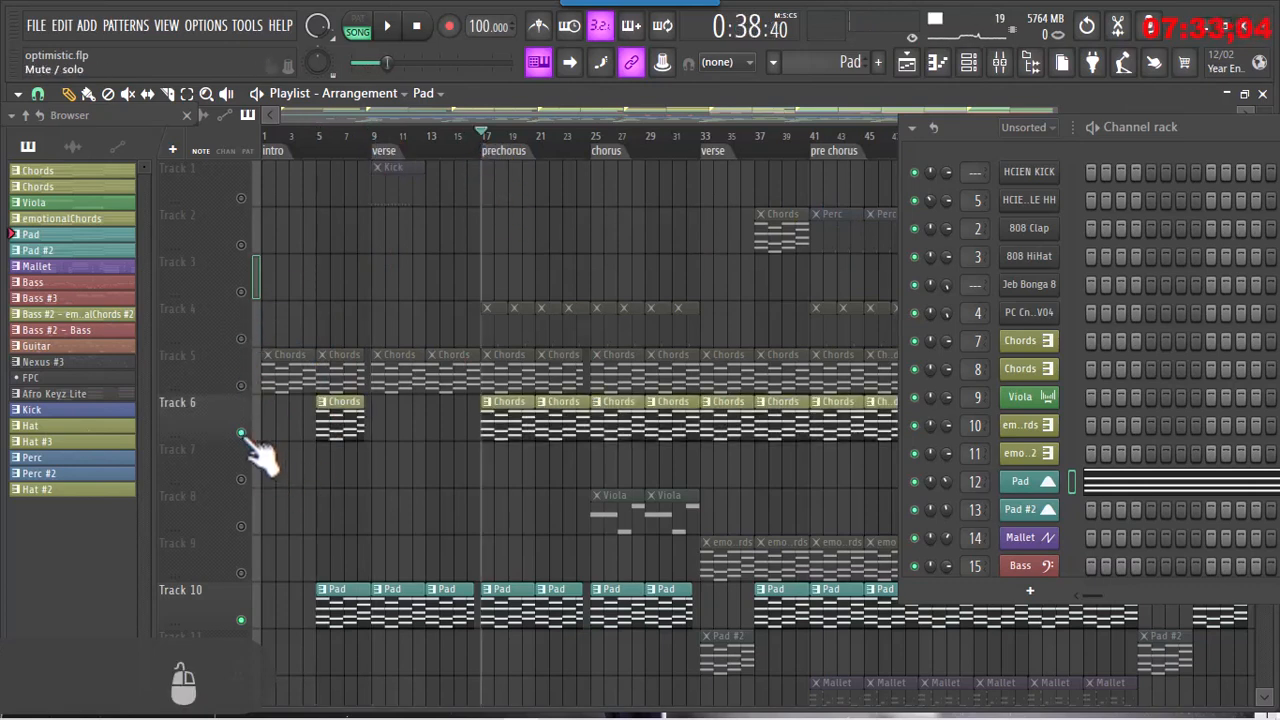
{"action": "left_click", "coordinate": [241, 386]}
{"action": "key", "text": "space"}
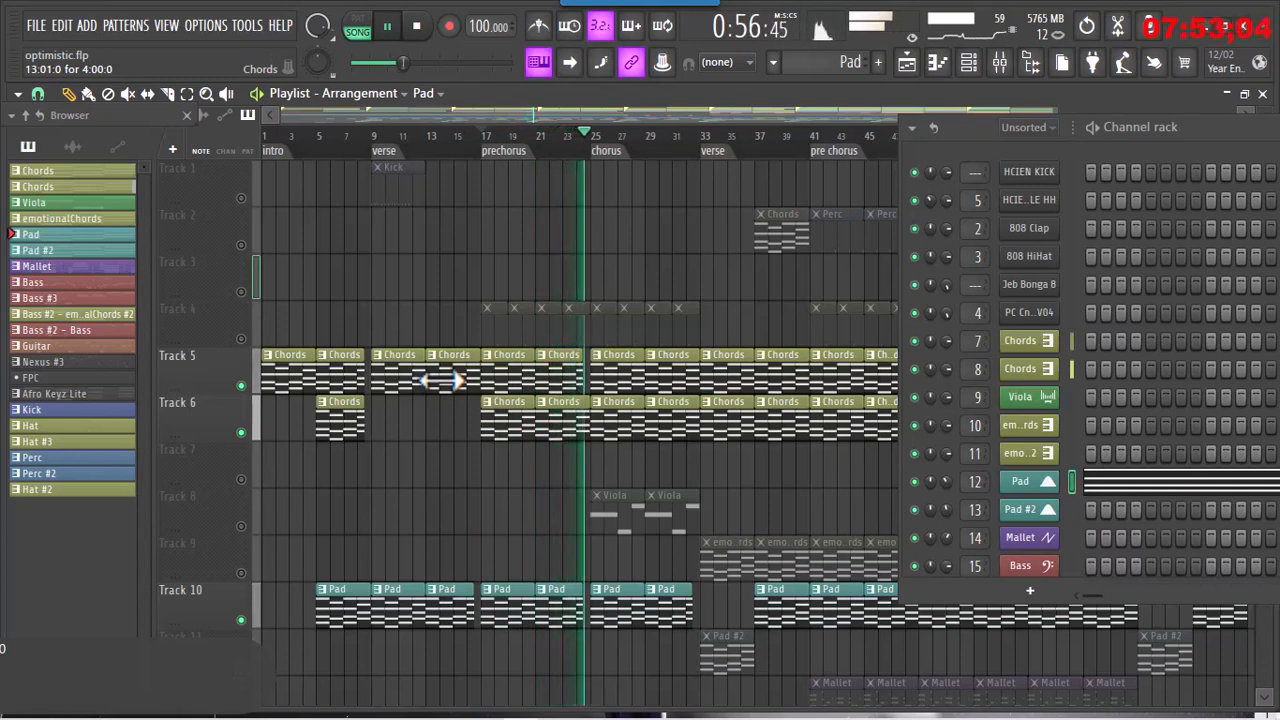
{"action": "key", "text": "space"}
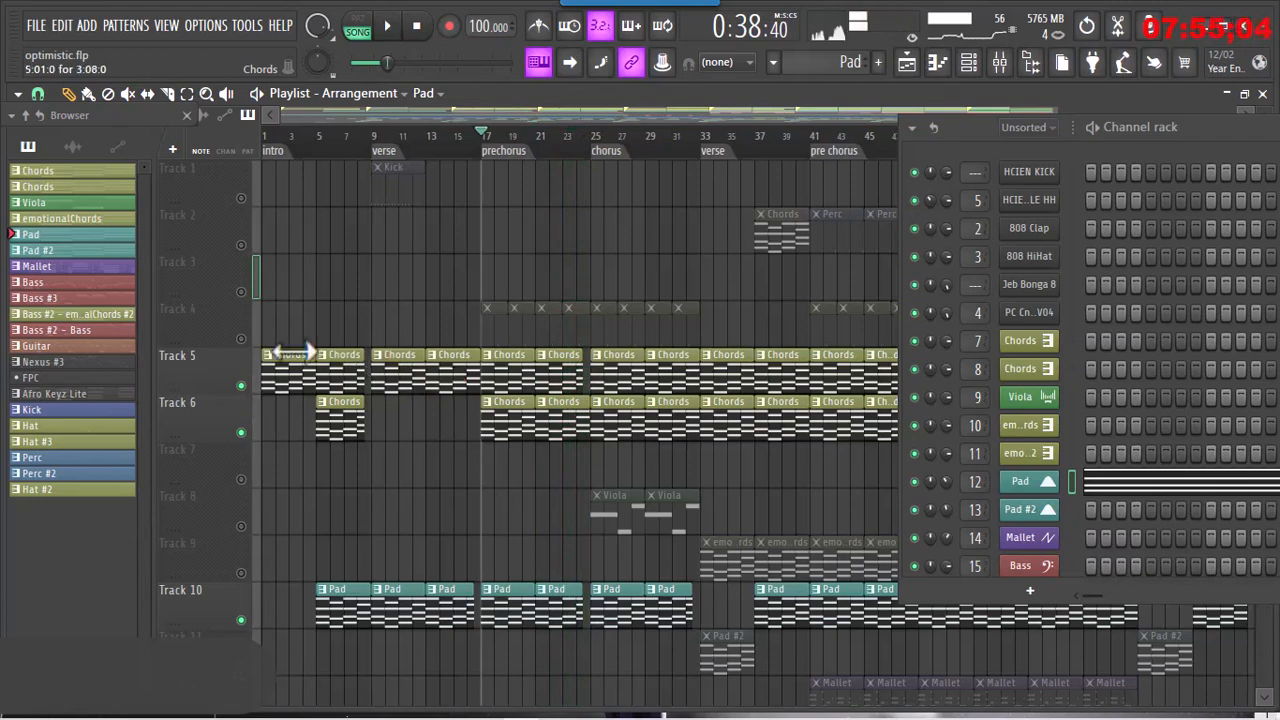
- Narrow the channel rack window and place it clear of the first clips in the playlist
{"action": "left_click_drag", "start_coordinate": [989, 130], "coordinate": [841, 156]}
{"action": "left_click_drag", "start_coordinate": [751, 318], "coordinate": [975, 303]}
{"action": "left_click_drag", "start_coordinate": [1035, 165], "coordinate": [894, 205]}
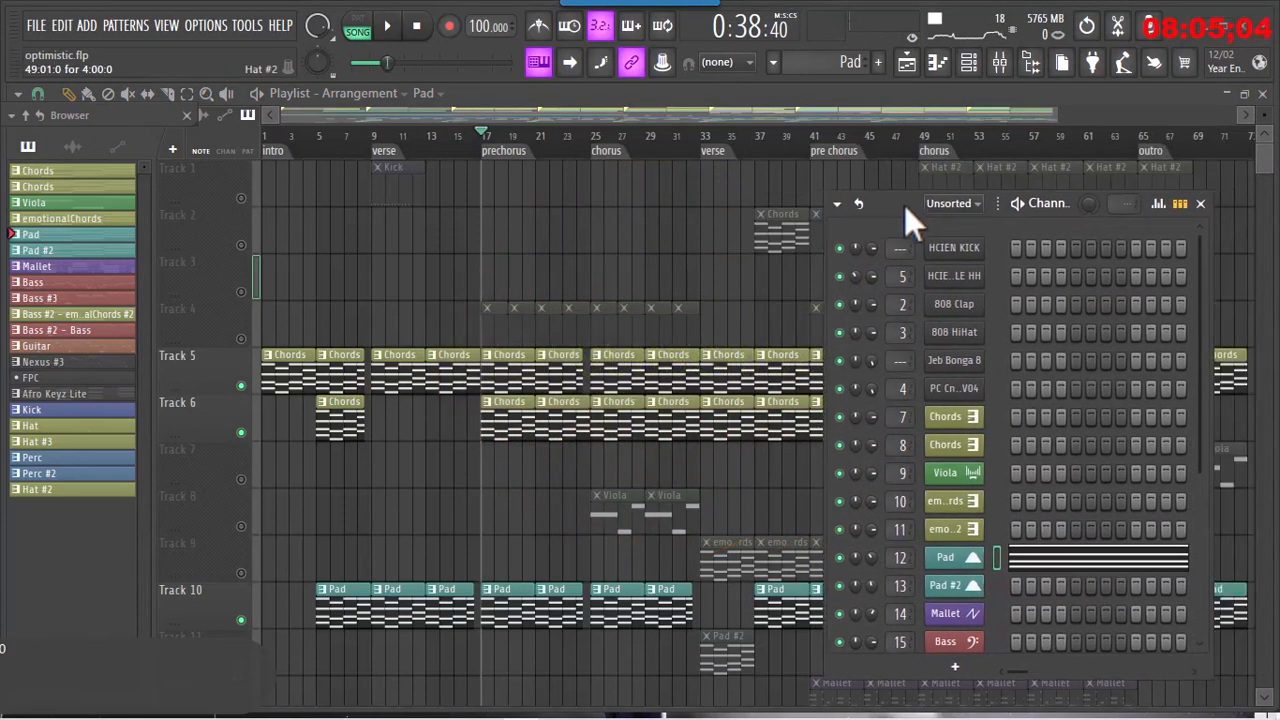
- Solo the Viola part on Track 8, set the playback position to the chorus at bar 25, and move the channel rack aside
{"action": "mouse_move", "coordinate": [1268, 178]}
{"action": "left_mouse_down"}
{"action": "mouse_move", "coordinate": [1268, 215]}
{"action": "mouse_move", "coordinate": [1268, 170]}
{"action": "mouse_move", "coordinate": [1268, 200]}
{"action": "left_mouse_up"}
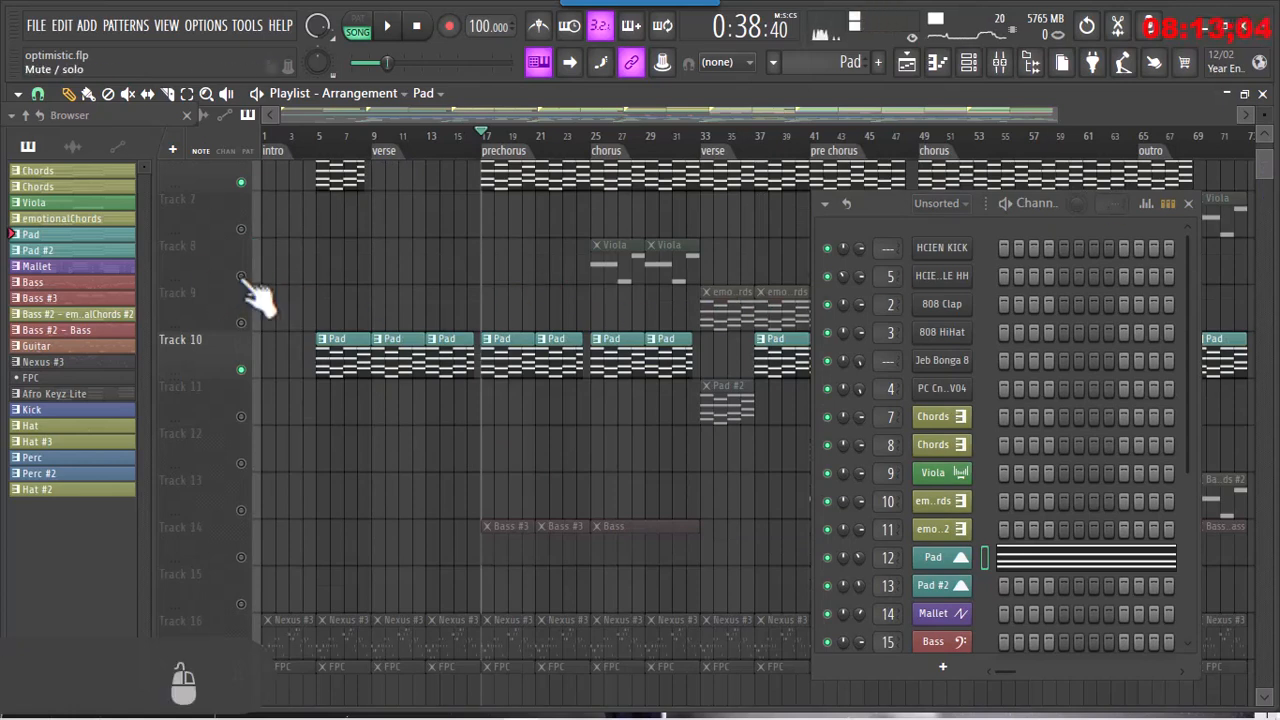
{"action": "right_click", "coordinate": [241, 277]}
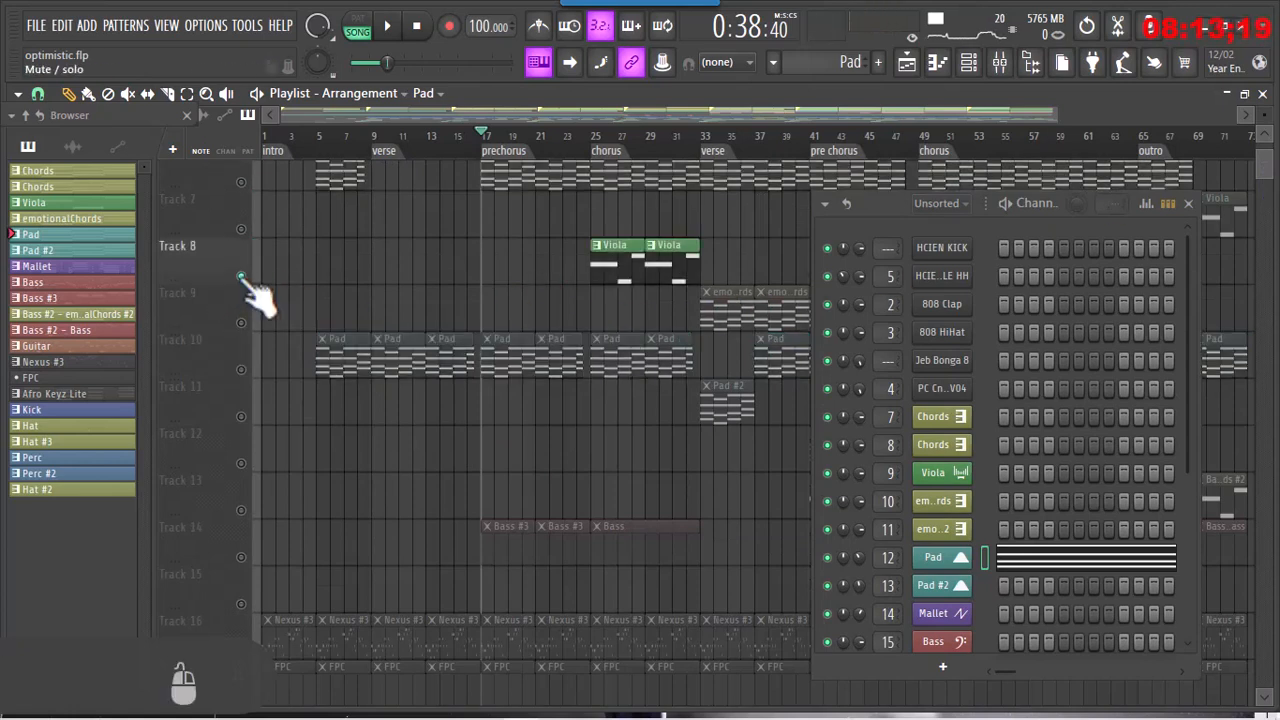
{"action": "left_click", "coordinate": [594, 136]}
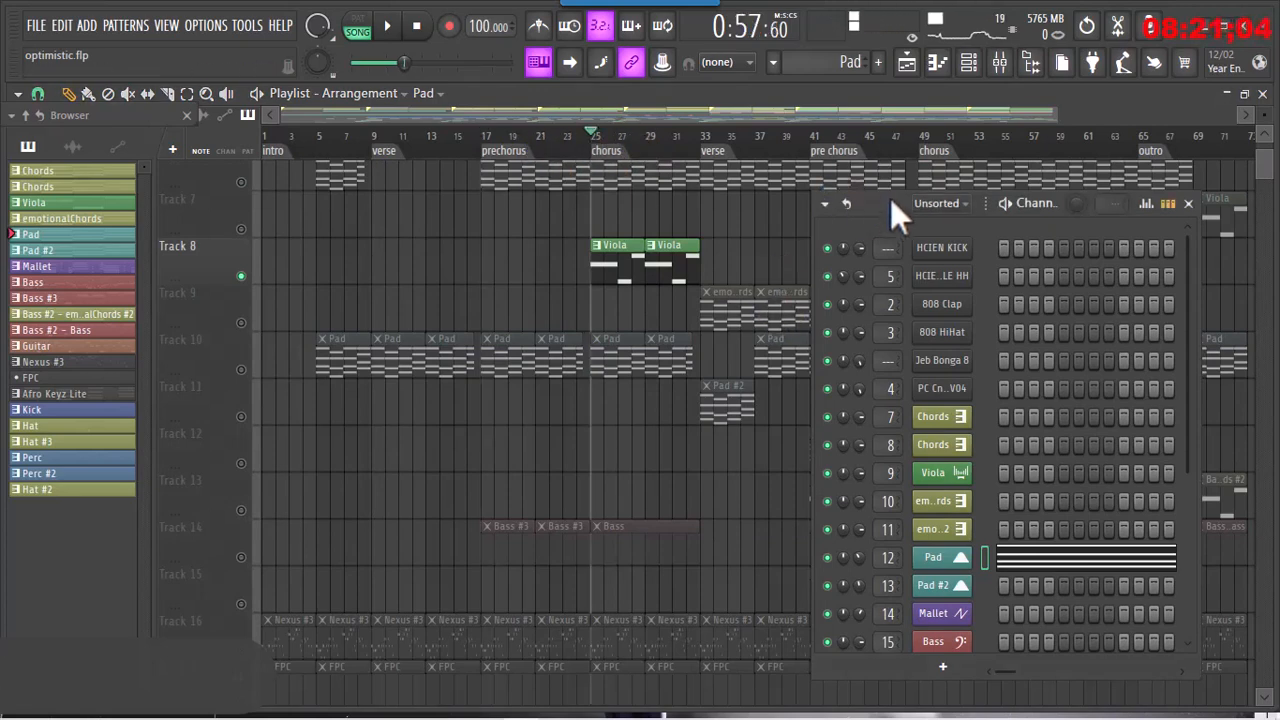
{"action": "left_click_drag", "start_coordinate": [890, 198], "coordinate": [918, 148]}
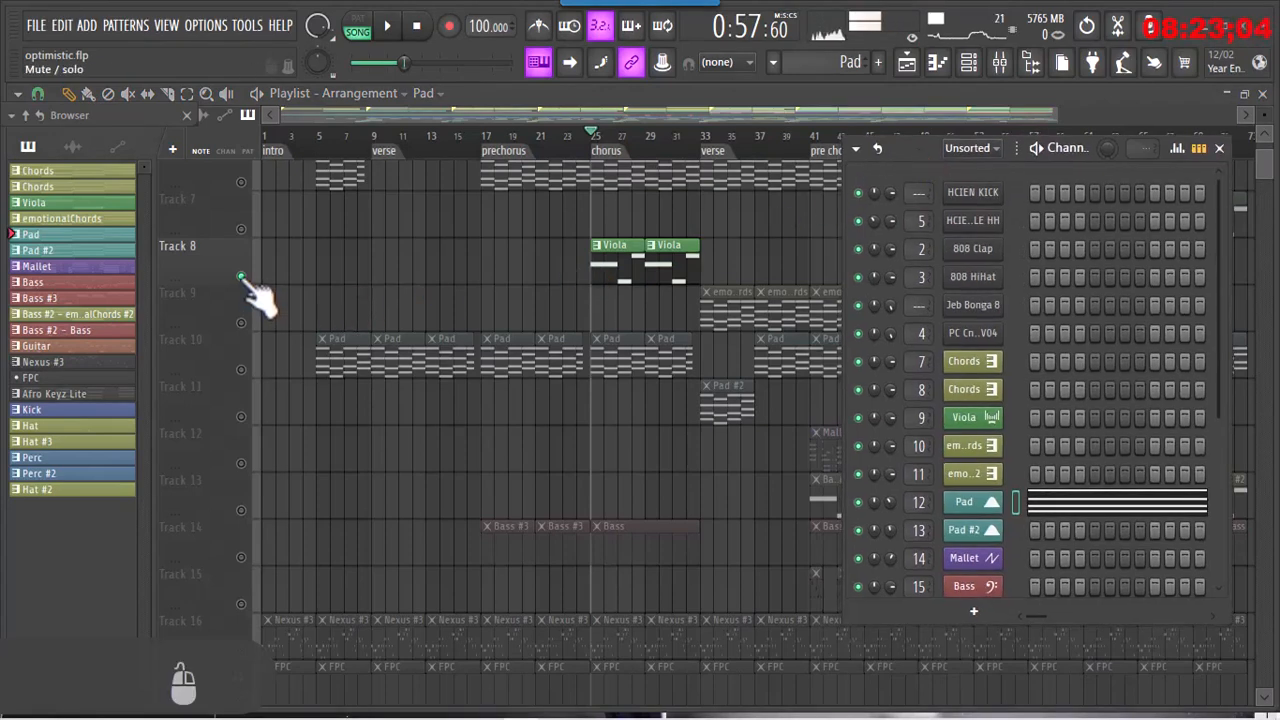
- Play the soloed Viola part from the chorus and examine its whole pattern in the piano roll, closing the editor when done
{"action": "key", "text": "space"}
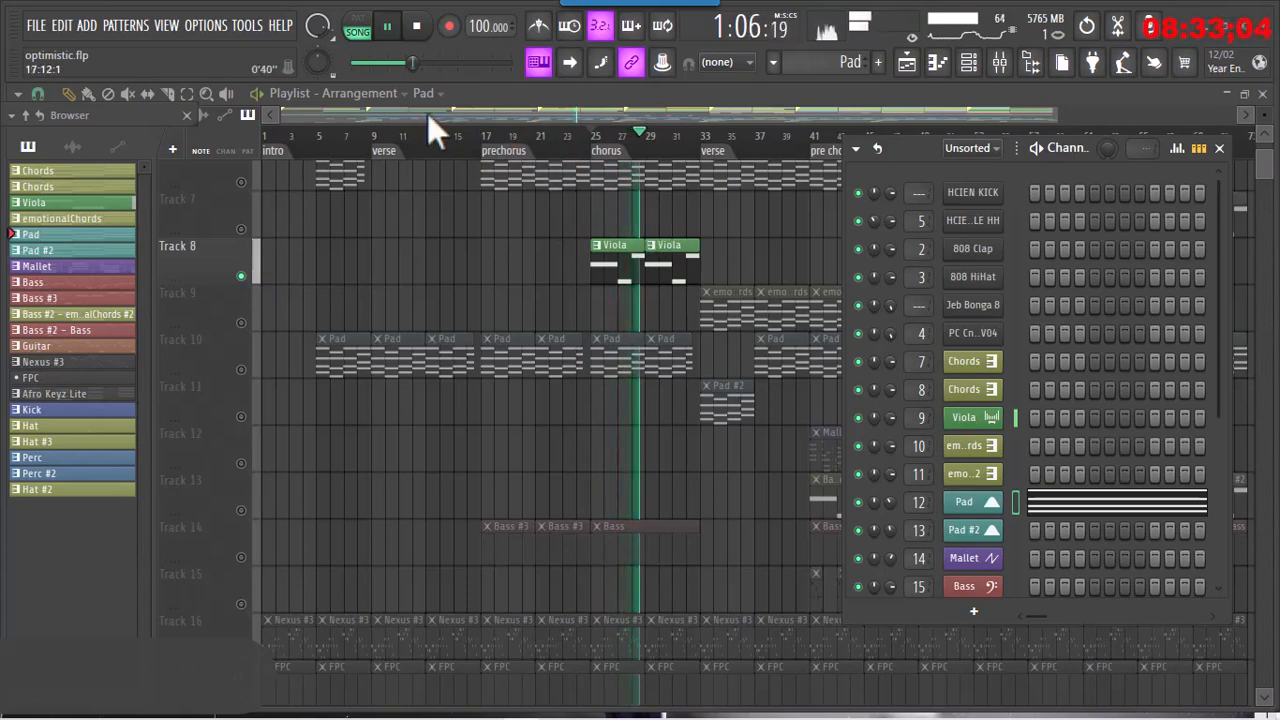
{"action": "double_click", "coordinate": [615, 265]}
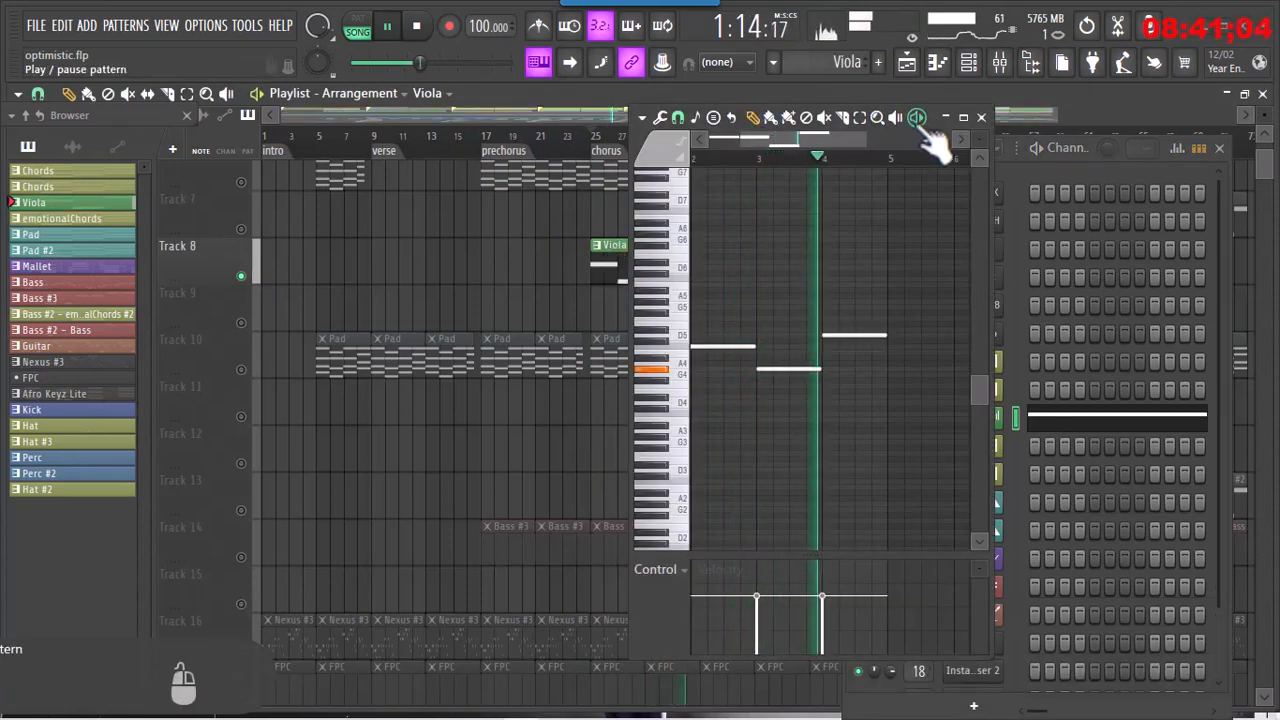
{"action": "left_click_drag", "start_coordinate": [755, 131], "coordinate": [704, 150]}
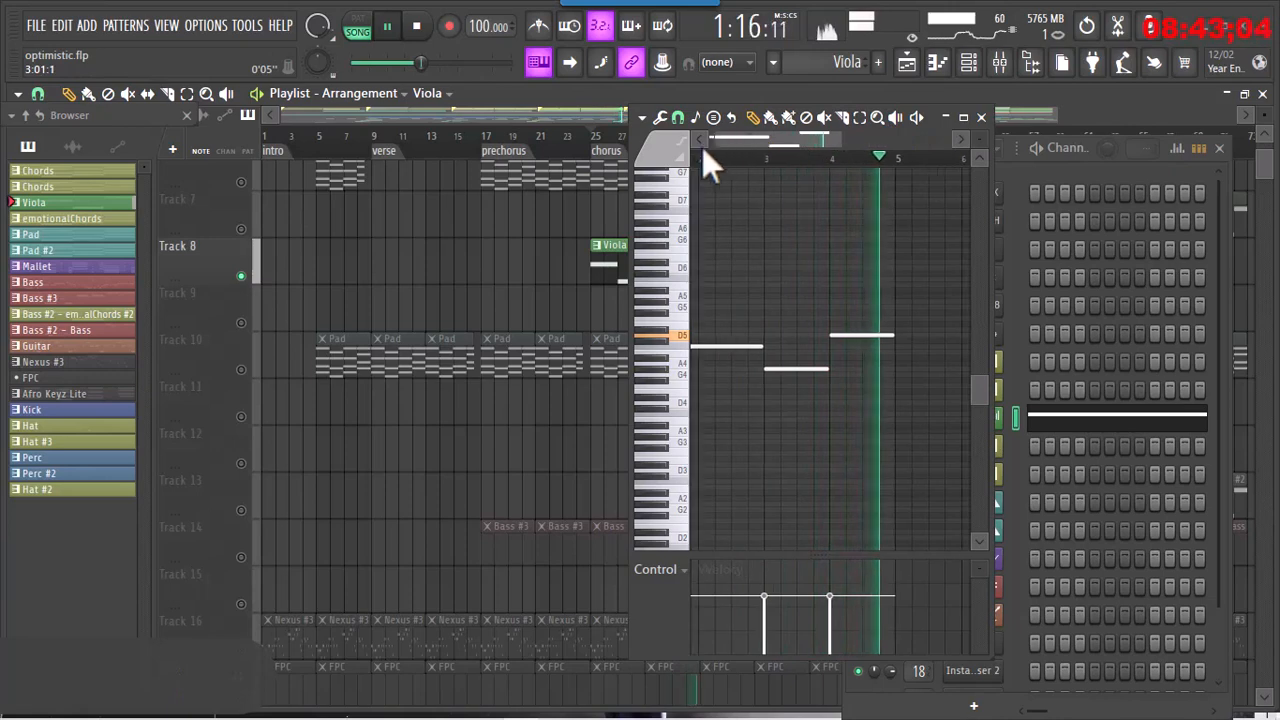
{"action": "left_click", "coordinate": [711, 160]}
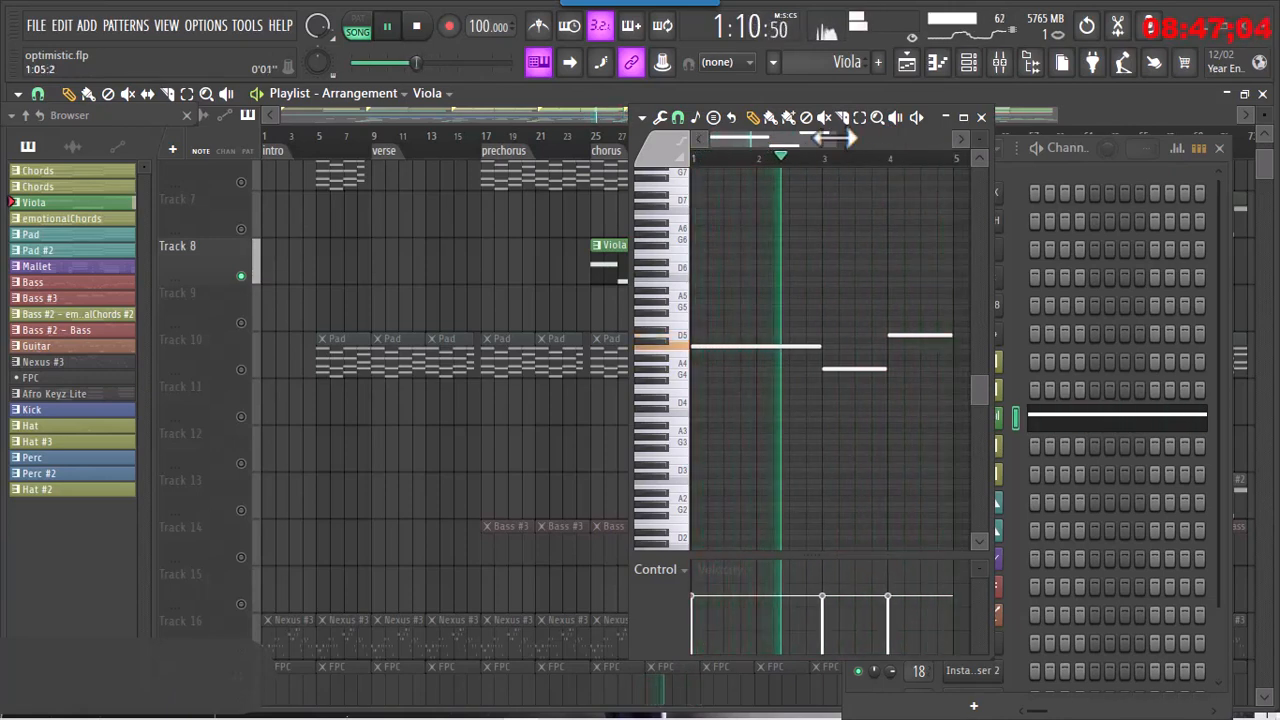
{"action": "left_click_drag", "start_coordinate": [835, 137], "coordinate": [895, 150]}
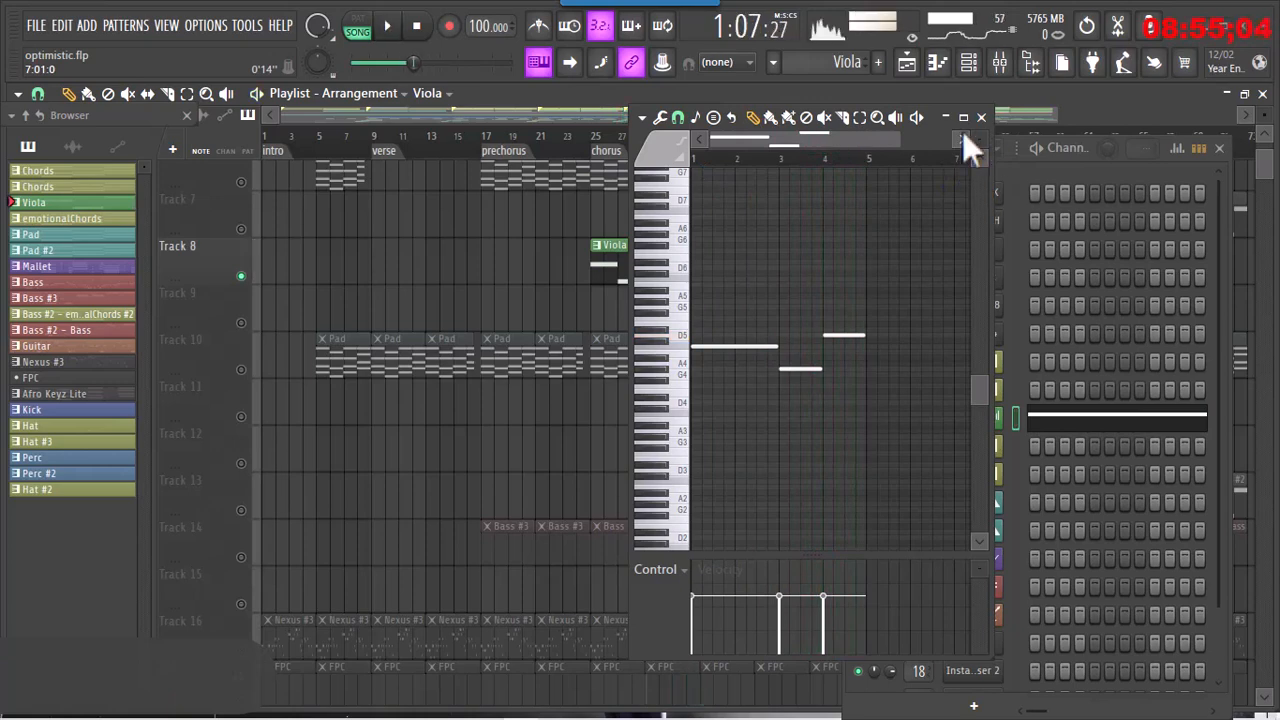
{"action": "left_click", "coordinate": [982, 117]}
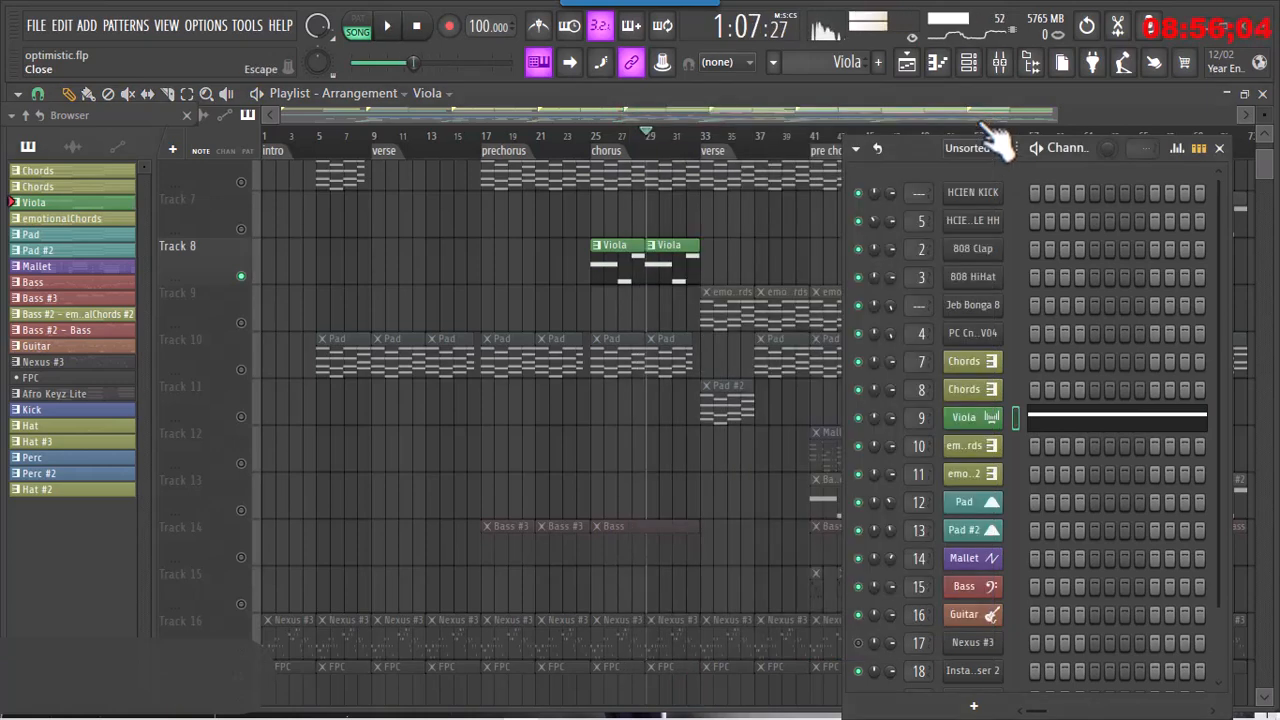
- Examine the Pop Viola preset and its neighbours in the Viola channel's ZENOLOGY preset browser, and close the instrument
{"action": "left_click", "coordinate": [990, 420]}
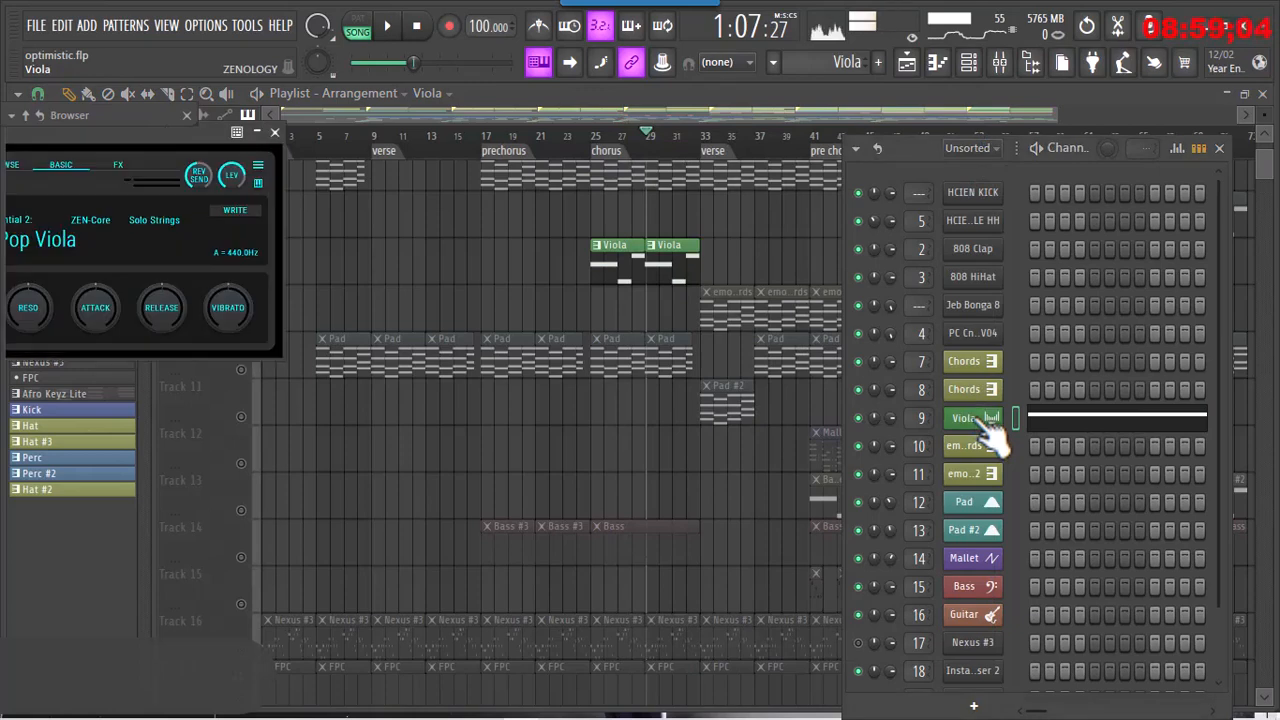
{"action": "left_click", "coordinate": [123, 122]}
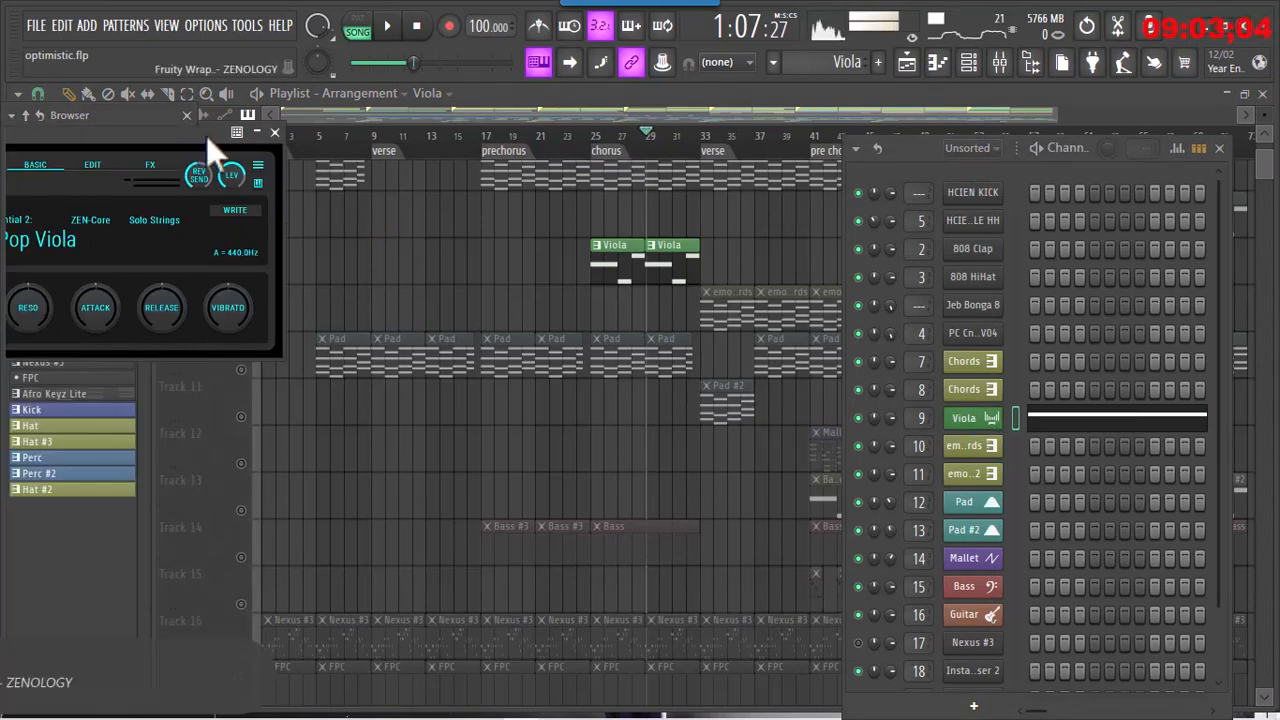
{"action": "left_click_drag", "start_coordinate": [206, 135], "coordinate": [548, 180]}
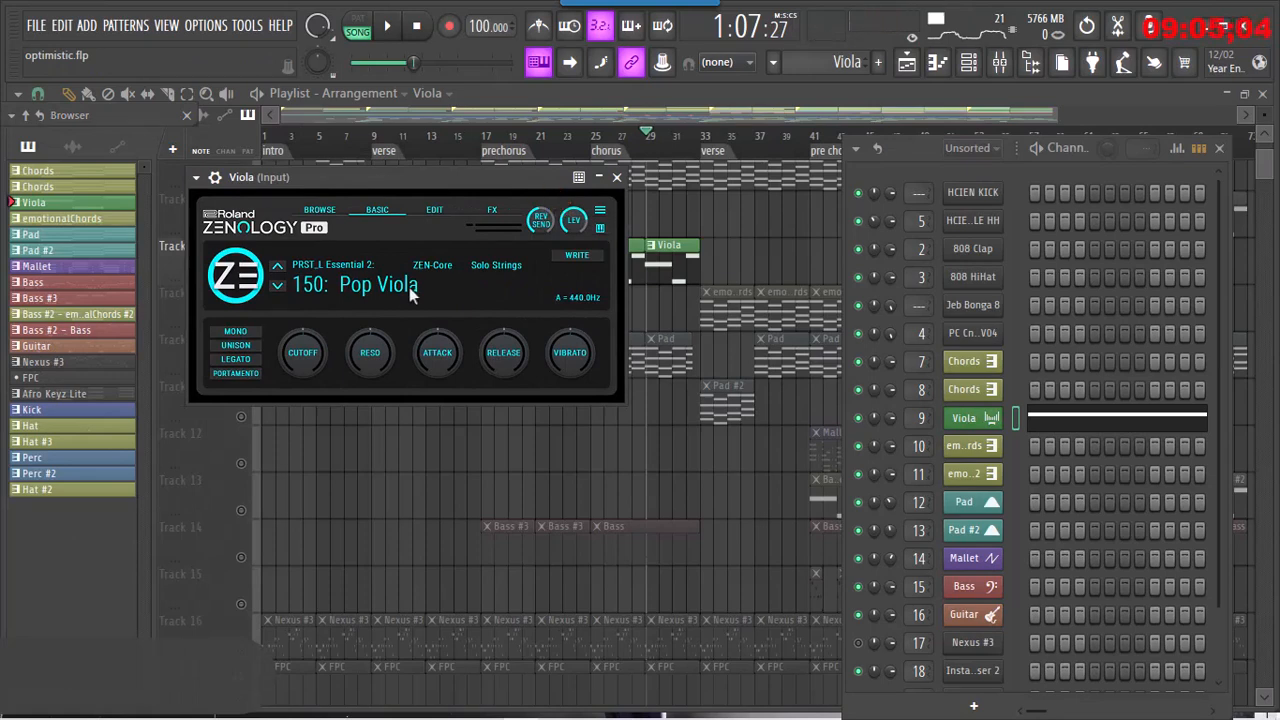
{"action": "left_click", "coordinate": [320, 210]}
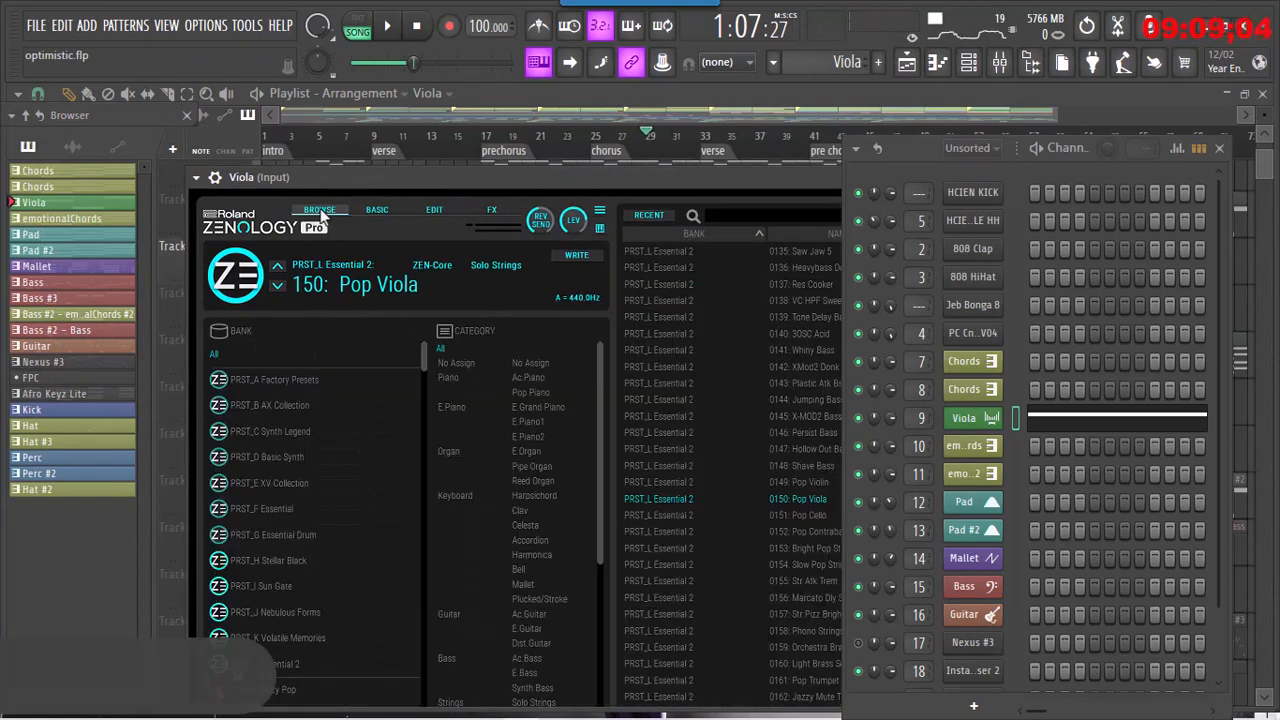
{"action": "left_click_drag", "start_coordinate": [544, 182], "coordinate": [352, 154]}
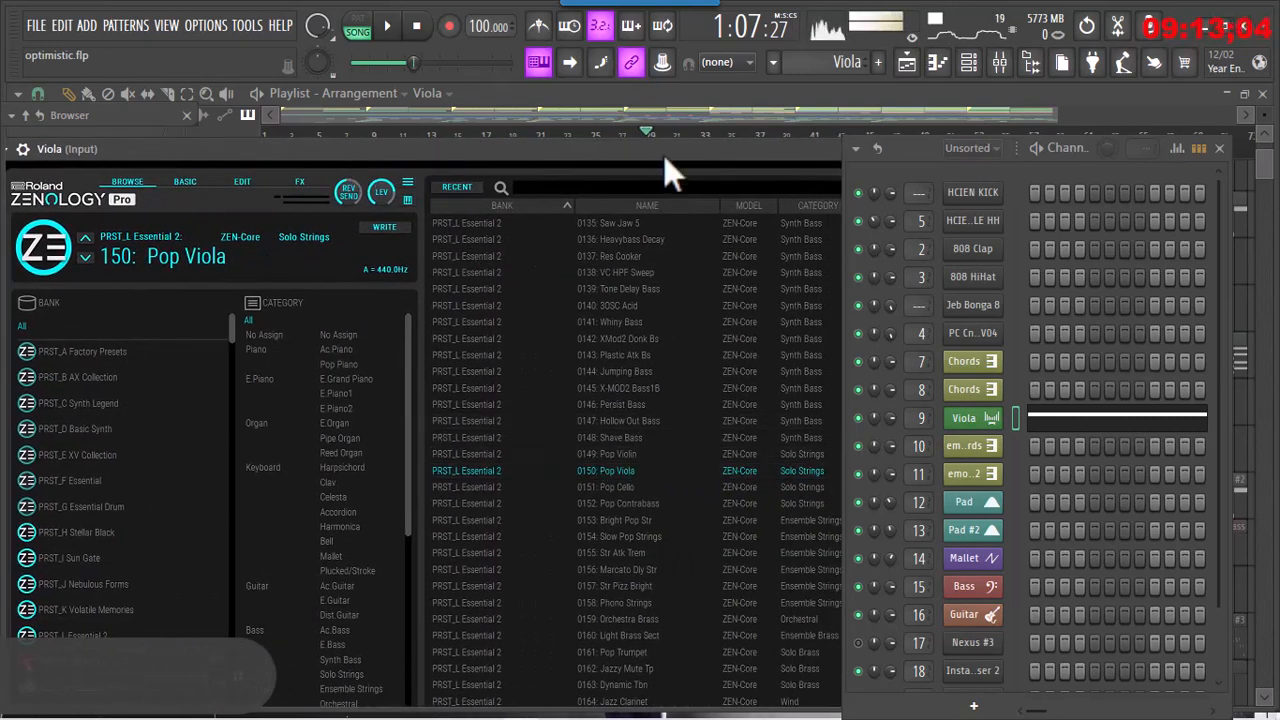
{"action": "left_click_drag", "start_coordinate": [673, 152], "coordinate": [555, 137]}
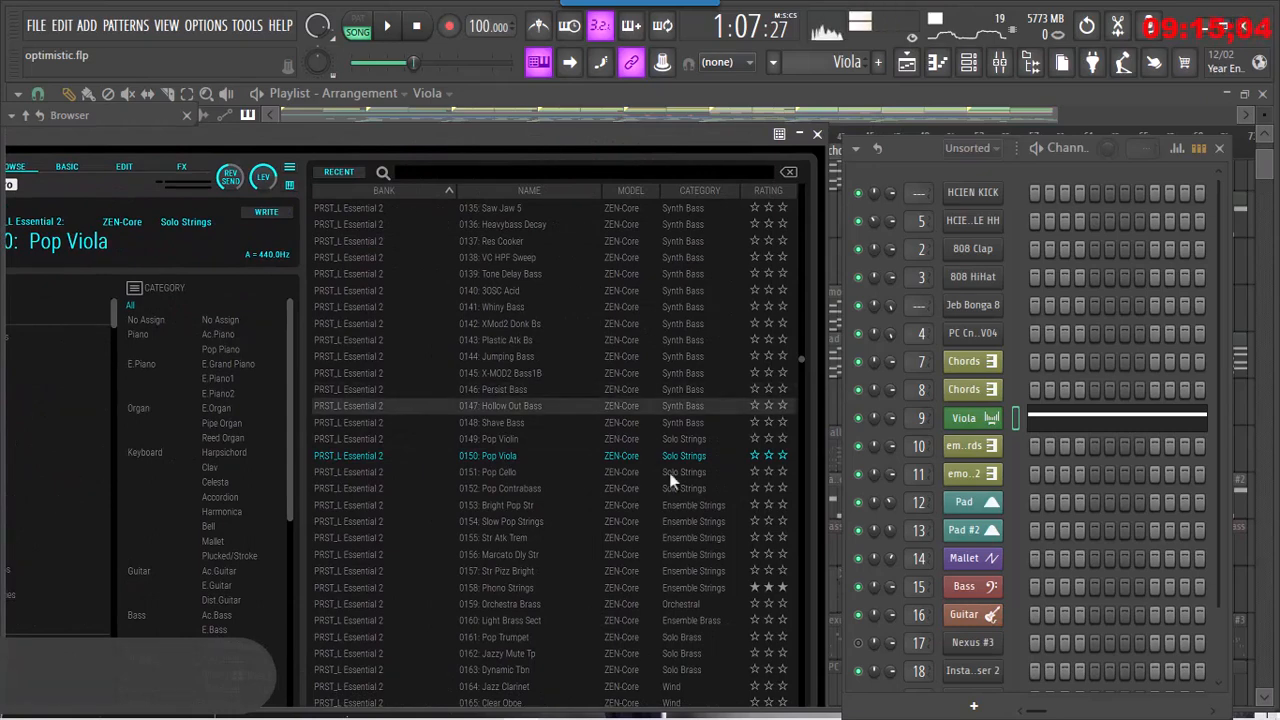
{"action": "left_click", "coordinate": [817, 134]}
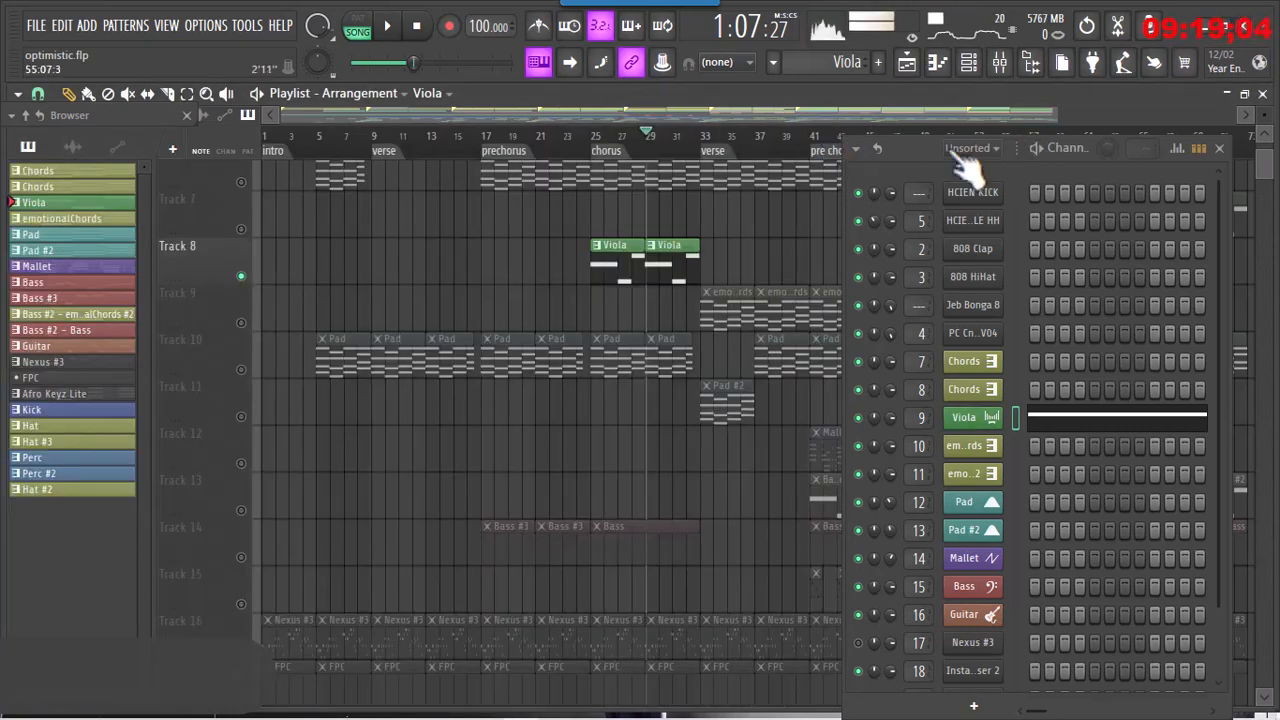
- Unmute Tracks 10, 5 and 6 alongside the Viola on Track 8 and play them together from the chorus at bar 25
{"action": "left_click", "coordinate": [592, 137]}
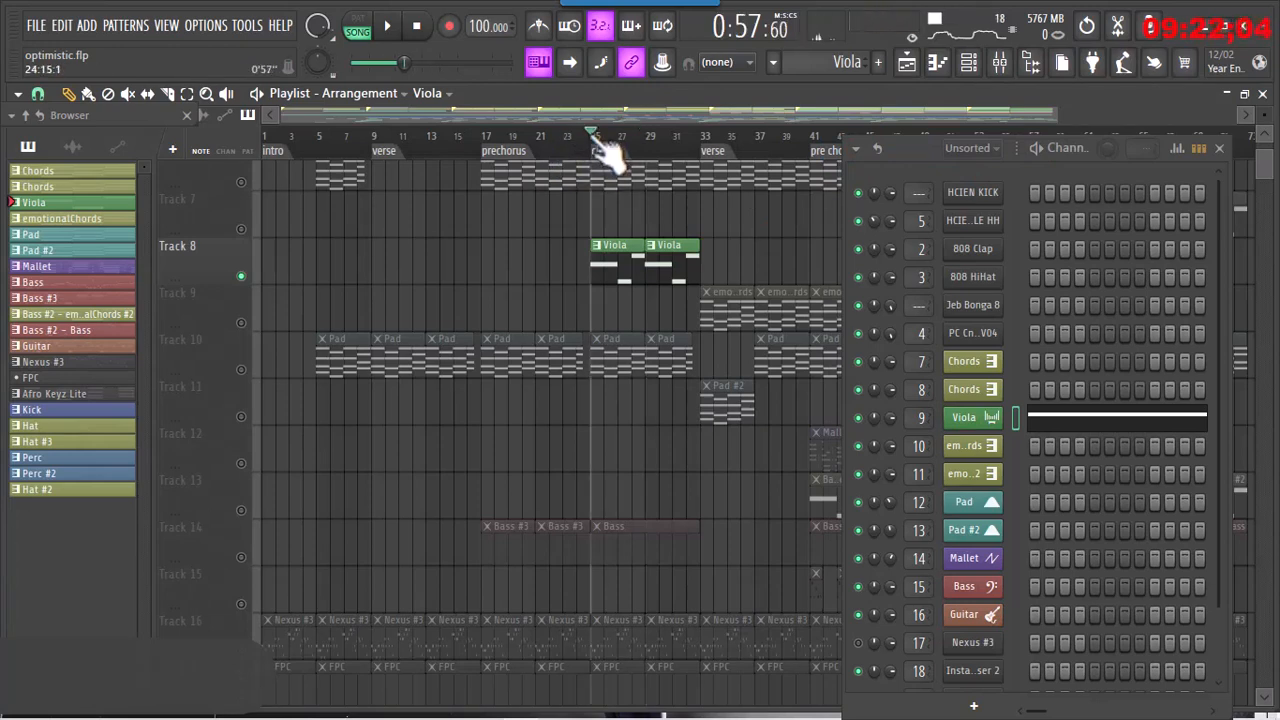
{"action": "left_click", "coordinate": [240, 369]}
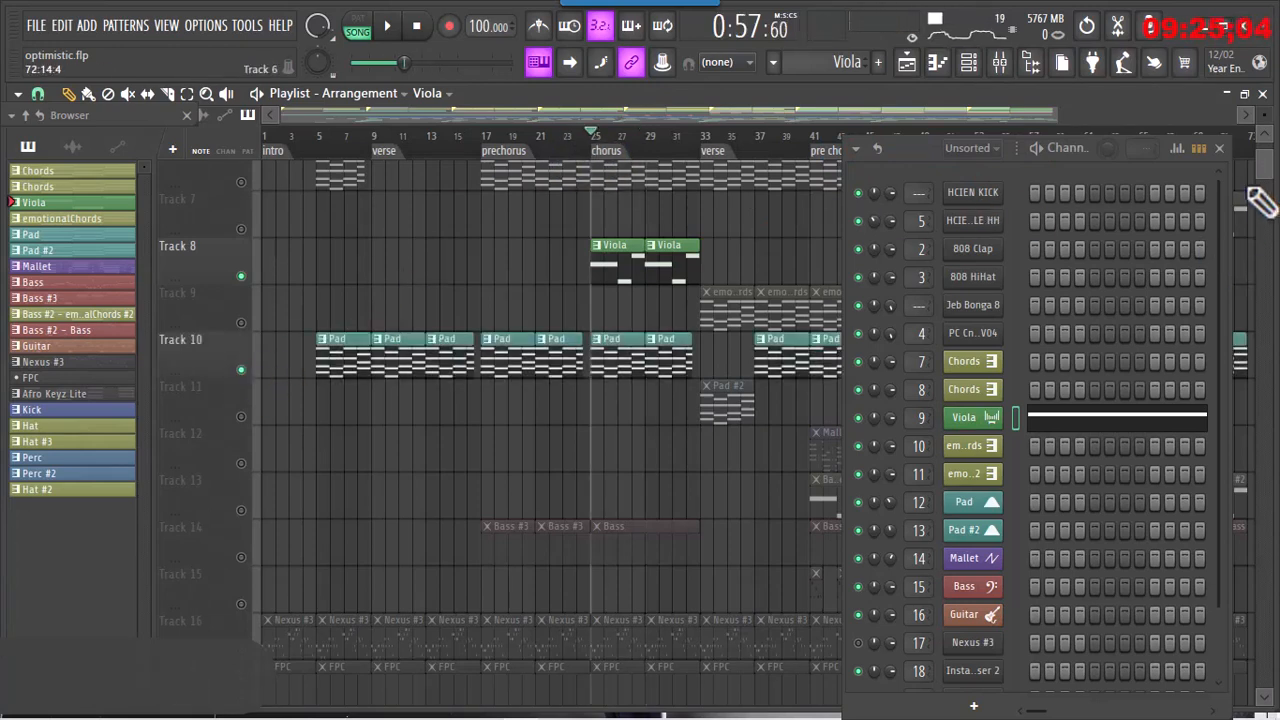
{"action": "scroll", "coordinate": [1268, 178], "scroll_direction": "up", "scroll_amount": 5}
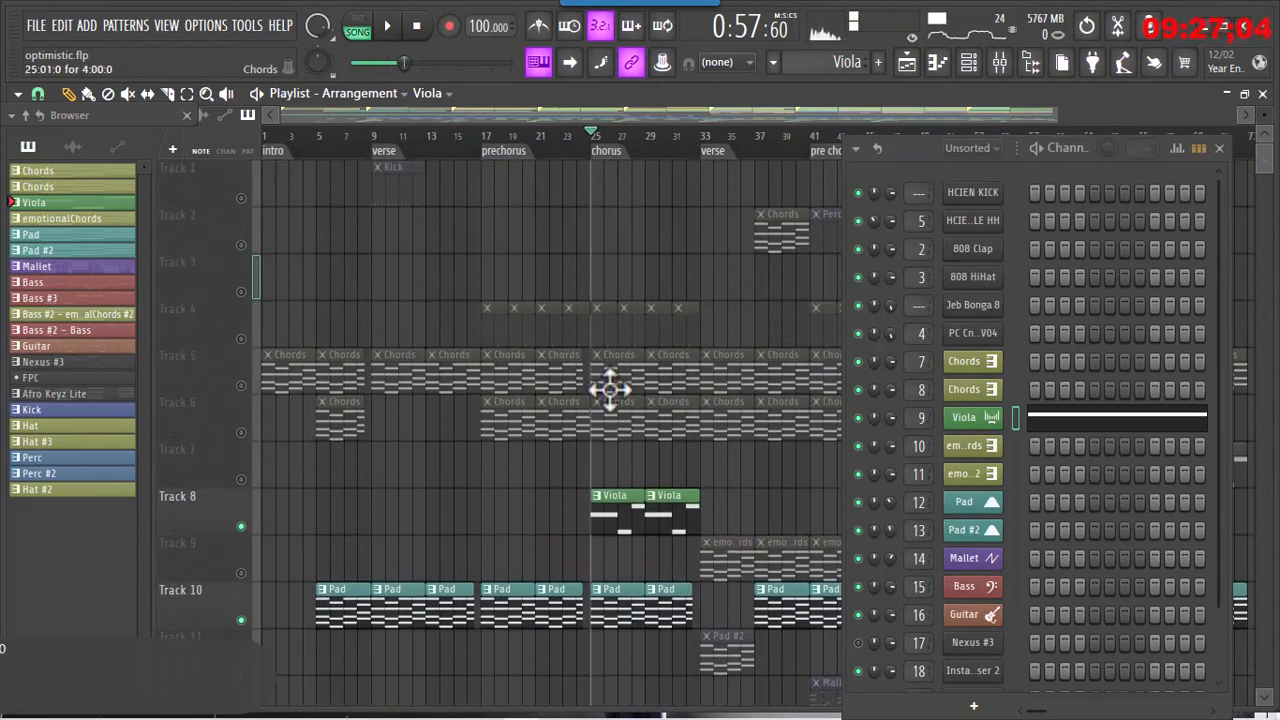
{"action": "left_click", "coordinate": [240, 385]}
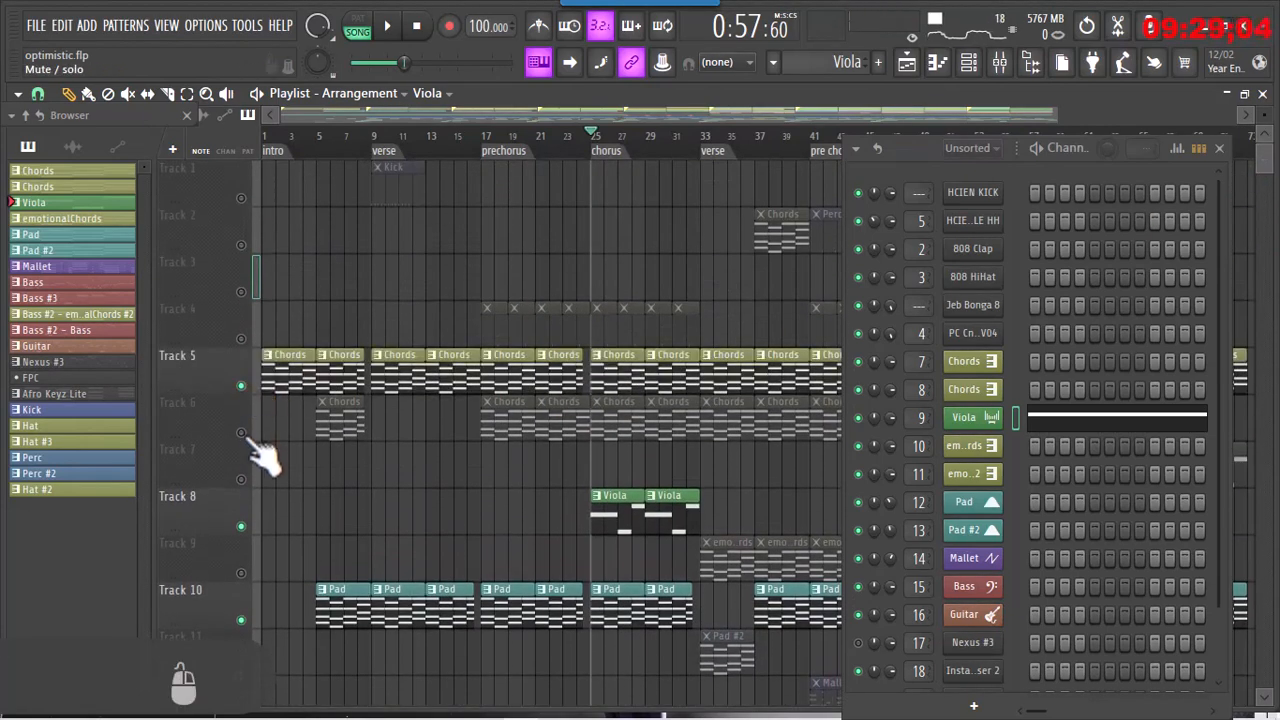
{"action": "left_click", "coordinate": [241, 433]}
{"action": "key", "text": "space"}
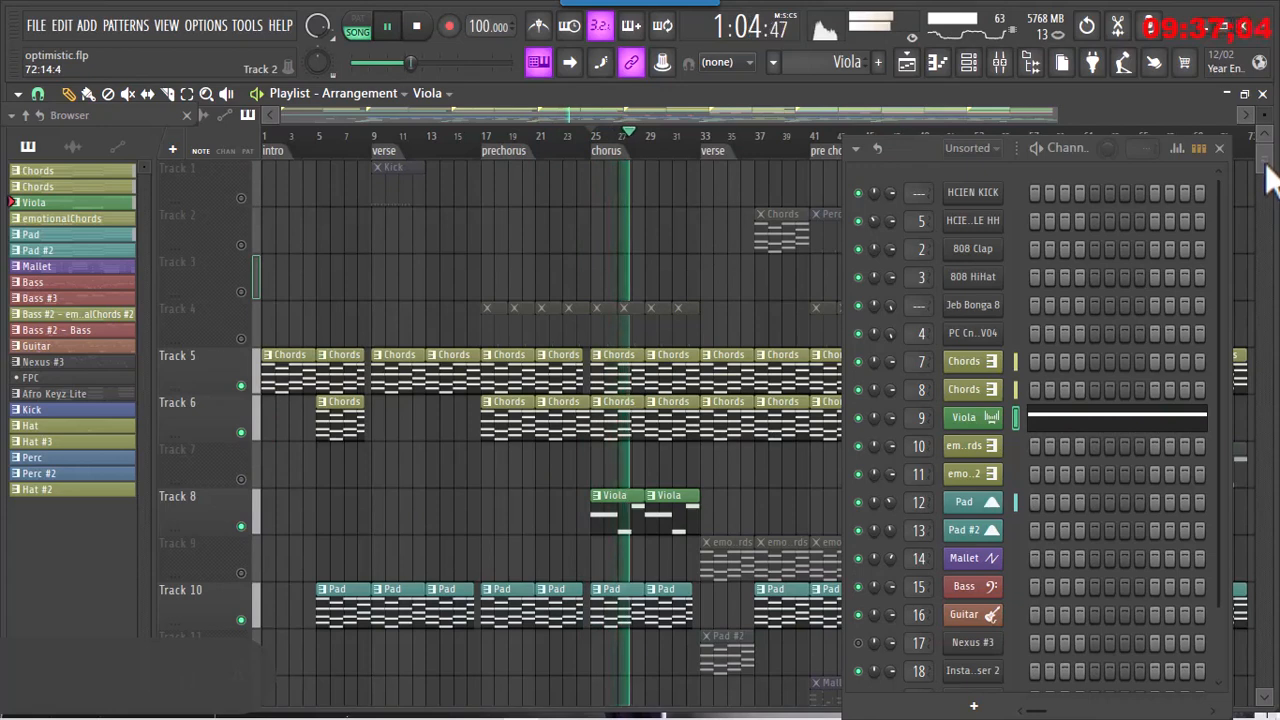
{"action": "scroll", "coordinate": [1267, 180], "scroll_direction": "down", "scroll_amount": 2}
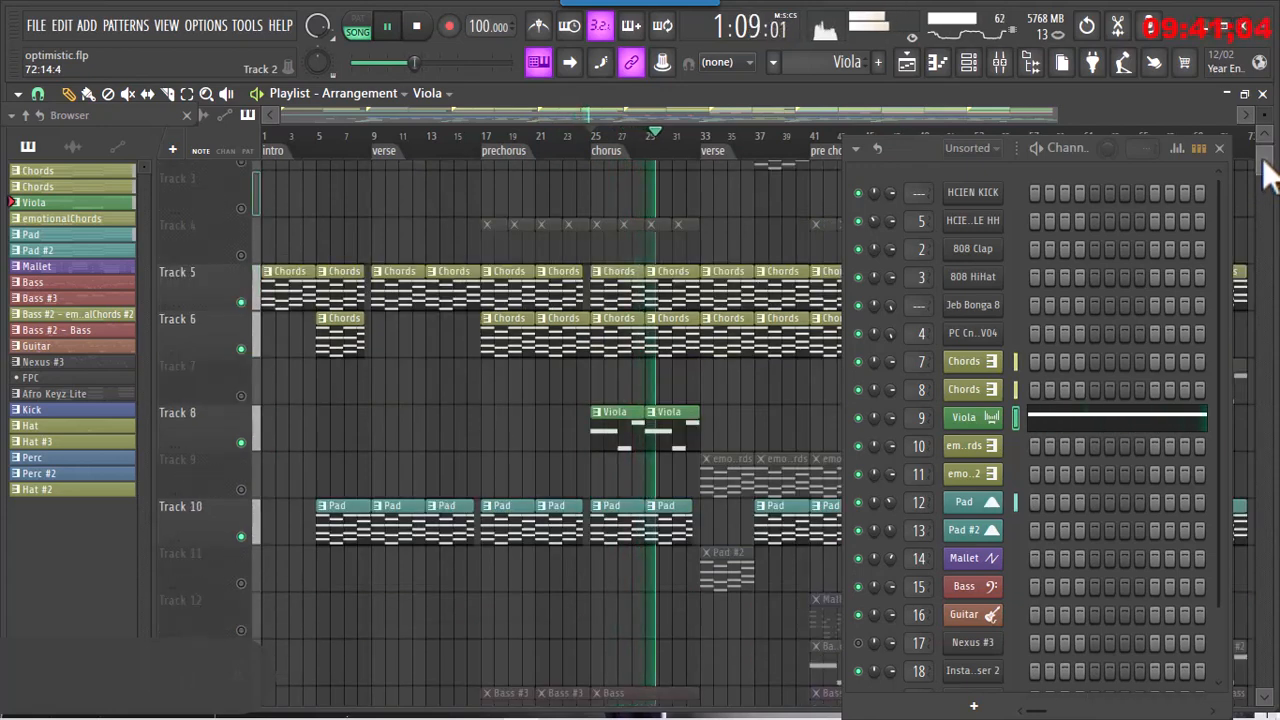
{"action": "scroll", "coordinate": [1267, 175], "scroll_direction": "down", "scroll_amount": 3}
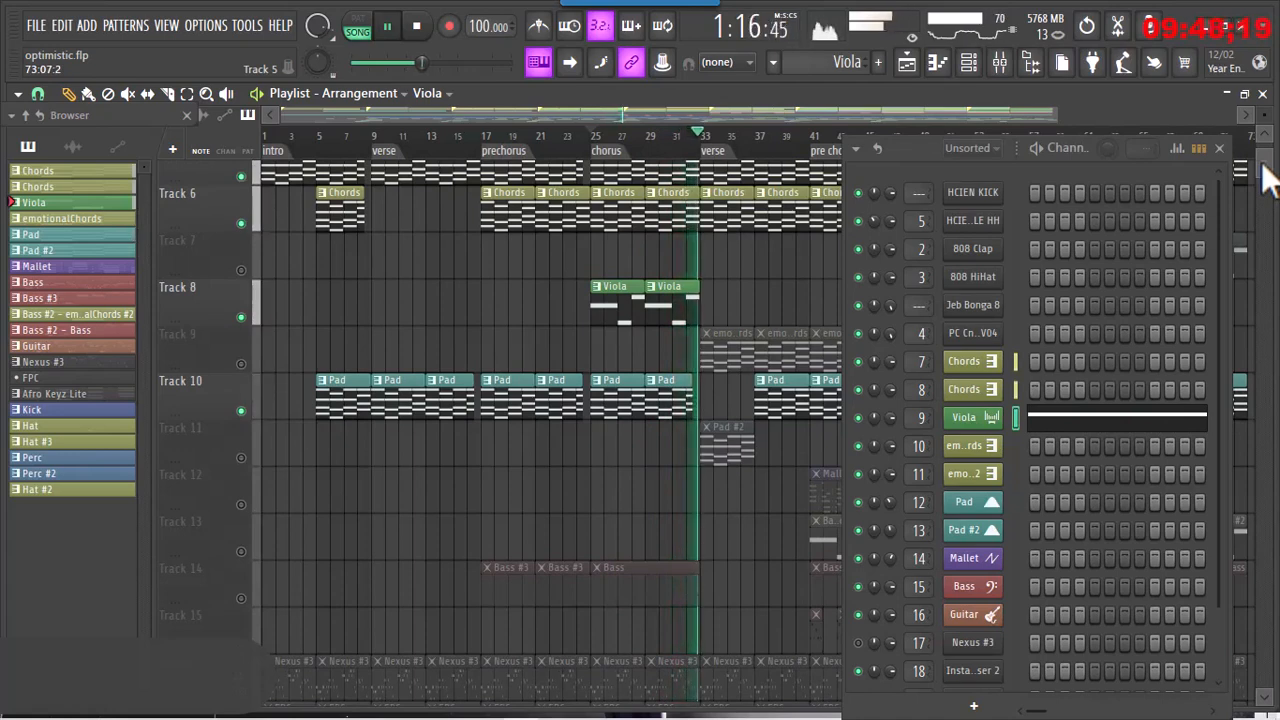
{"action": "key", "text": "space"}
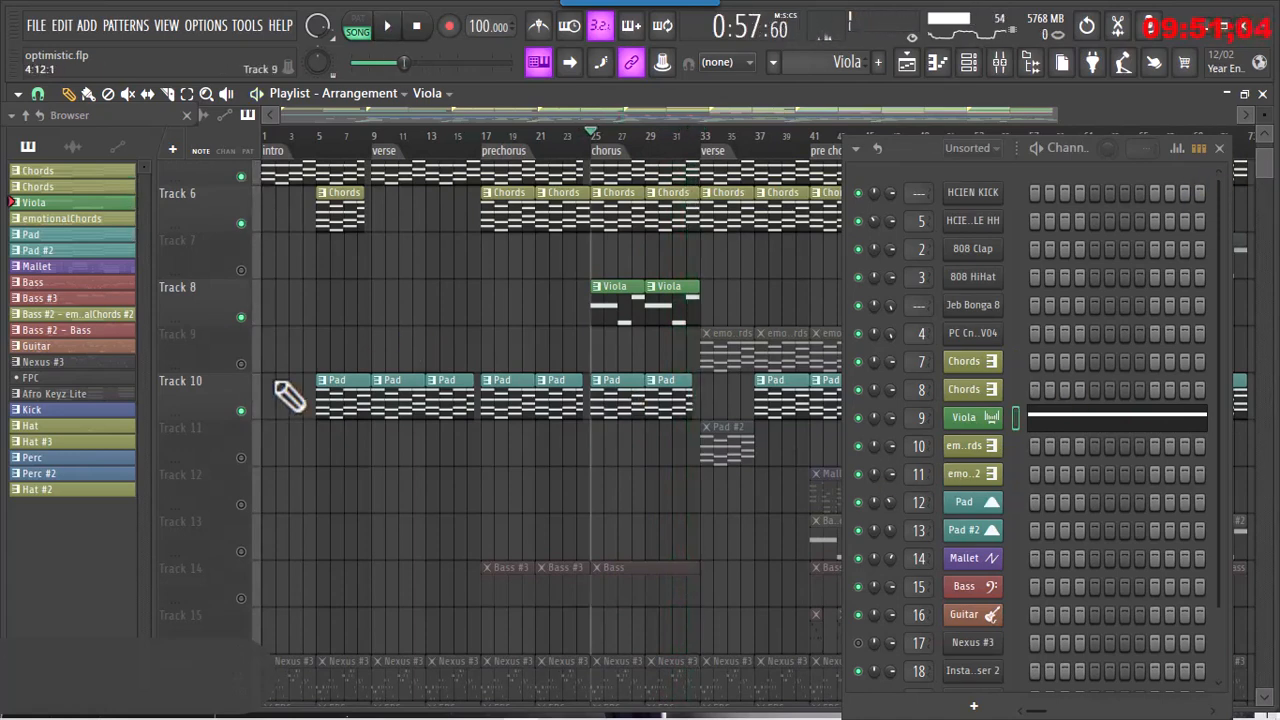
- Solo the bass on Track 14 and play the Bass #3 pattern from the prechorus at bar 17 with its notes shown in the piano roll
{"action": "right_click", "coordinate": [241, 598]}
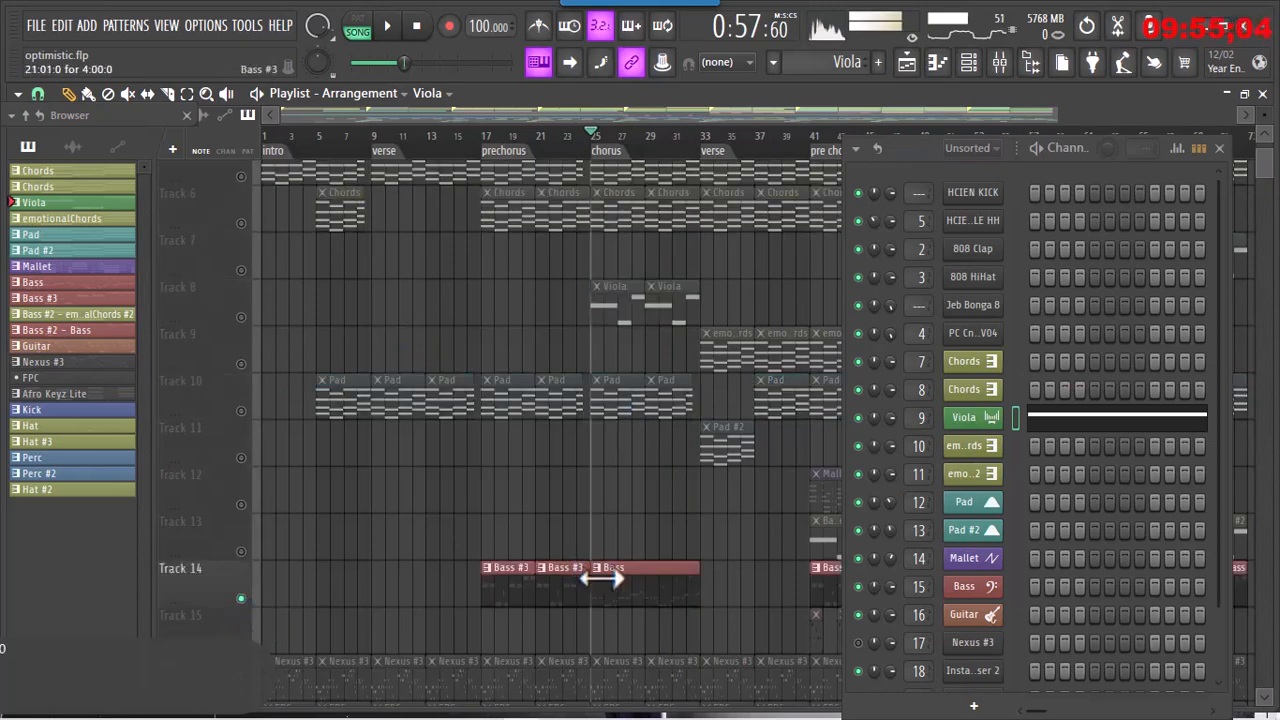
{"action": "left_click", "coordinate": [500, 160]}
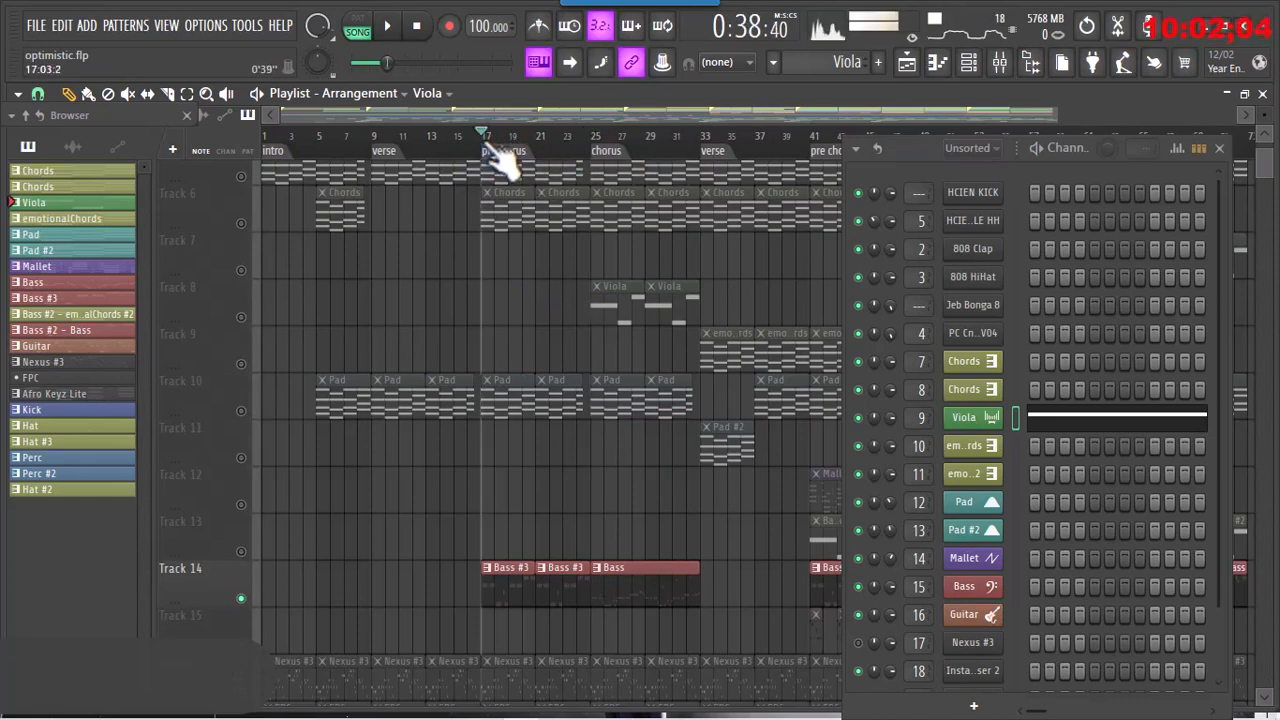
{"action": "double_click", "coordinate": [507, 580]}
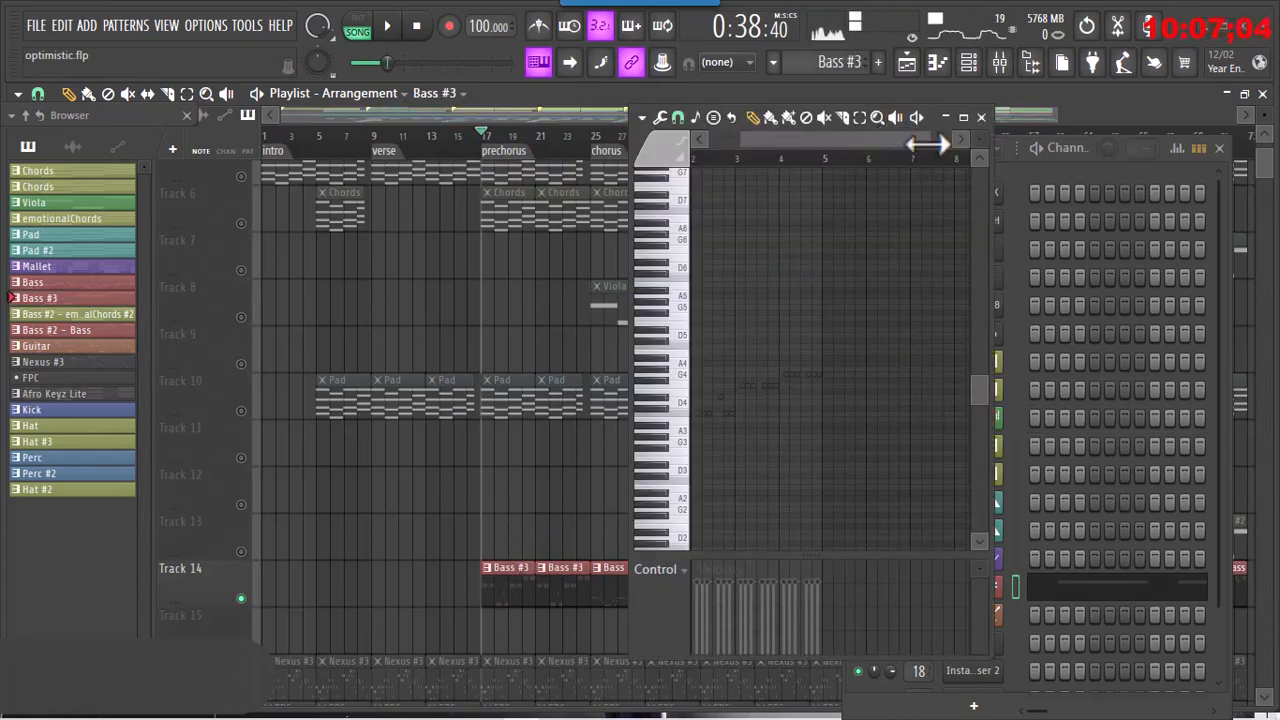
{"action": "left_click_drag", "start_coordinate": [928, 145], "coordinate": [823, 143]}
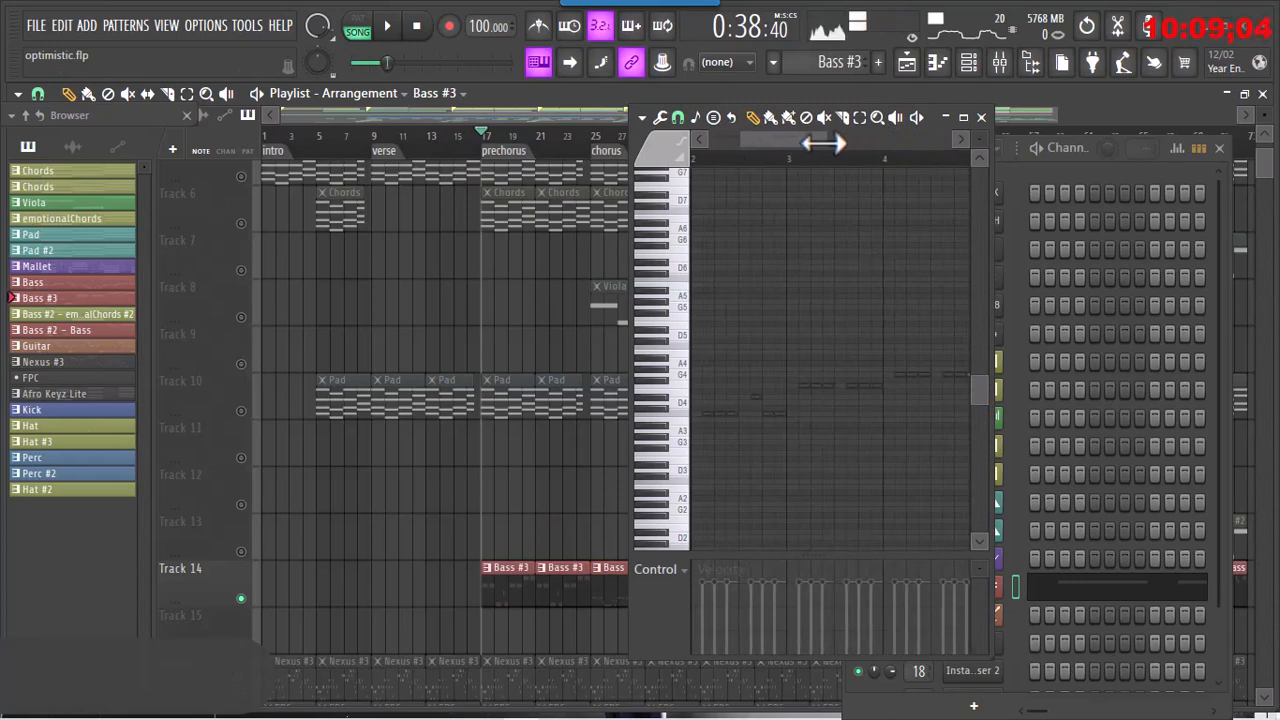
{"action": "key", "text": "space"}
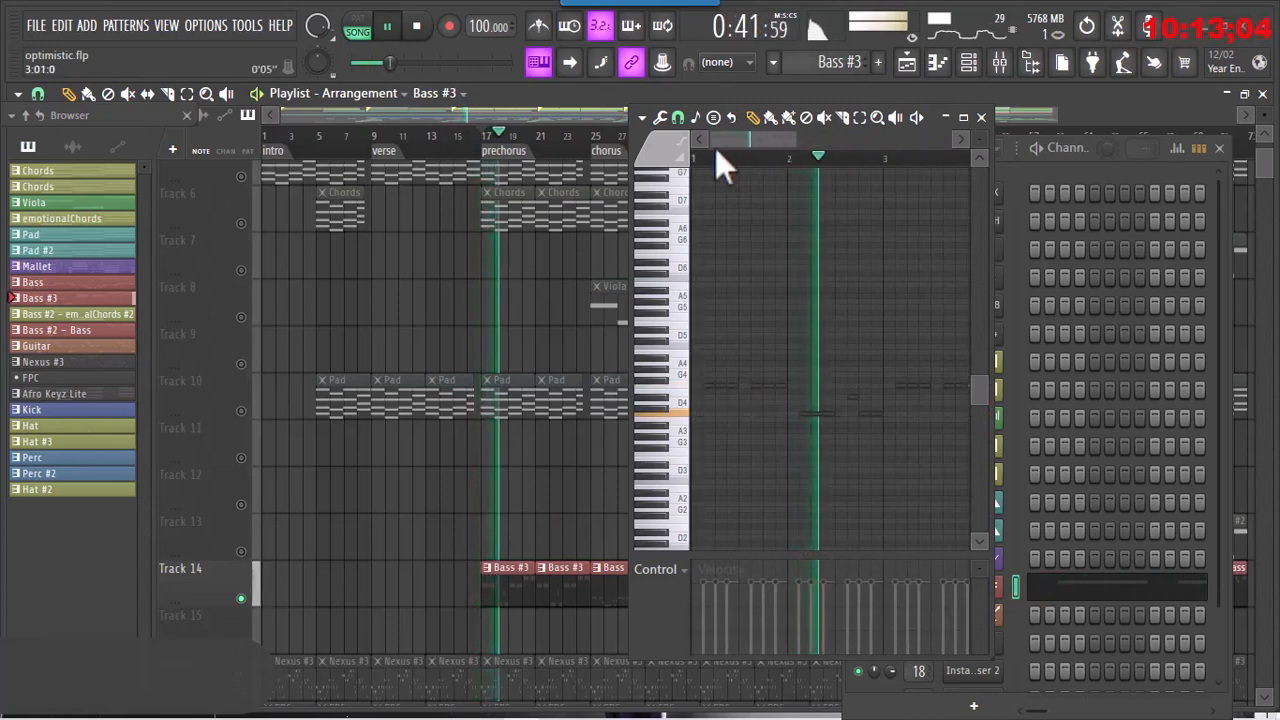
{"action": "left_click_drag", "start_coordinate": [795, 141], "coordinate": [851, 141]}
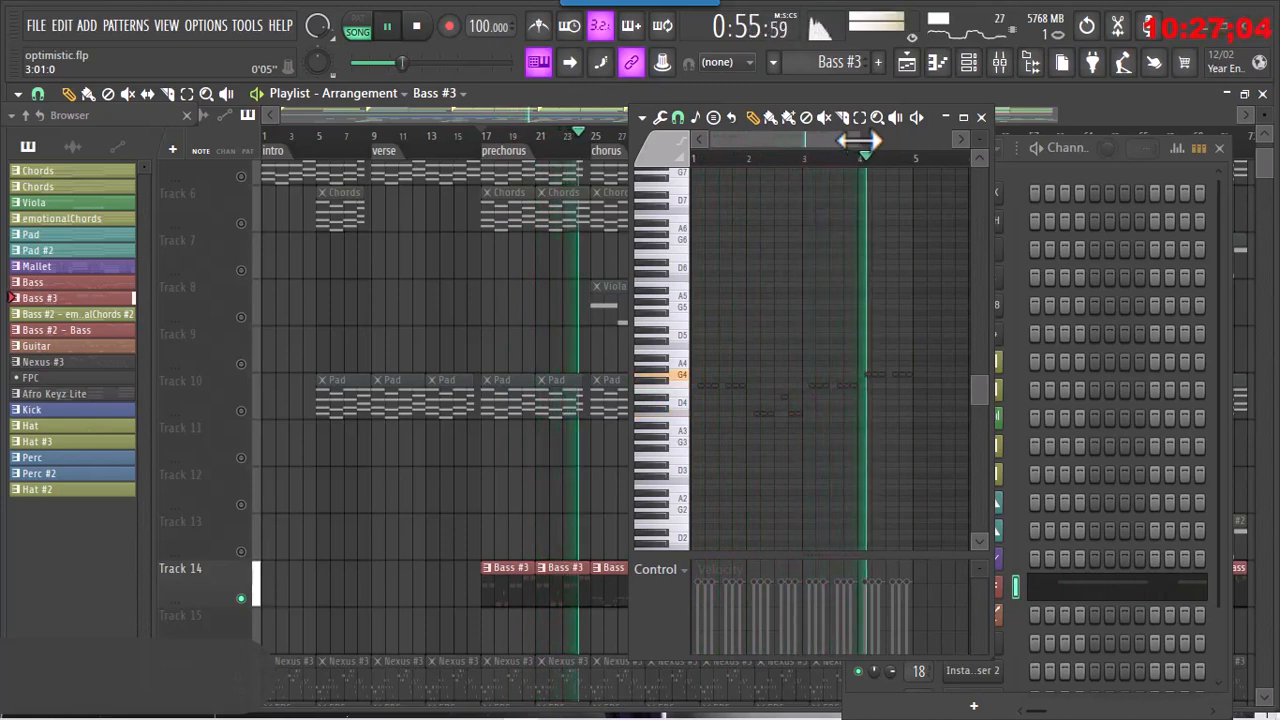
{"action": "key", "text": "space"}
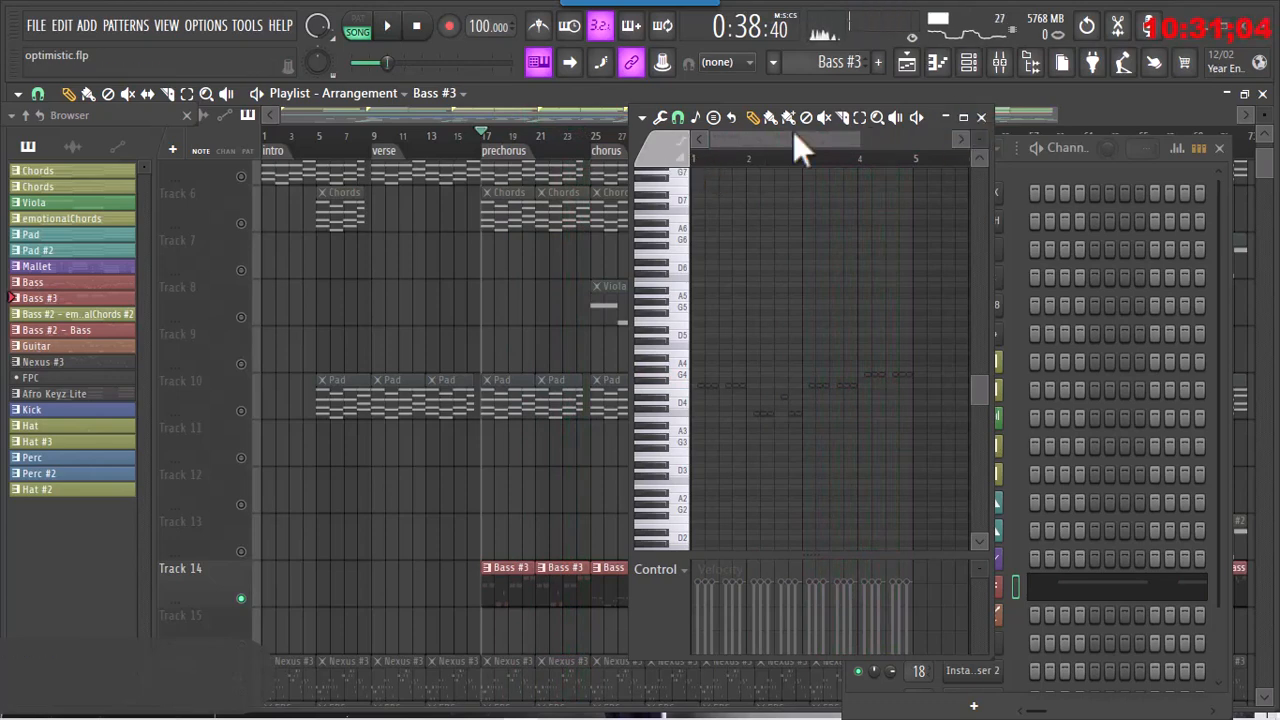
- Play the Bass clip from the chorus at bar 25 with its notes shown in the piano roll, and close the editor
{"action": "left_click_drag", "start_coordinate": [931, 115], "coordinate": [1086, 118]}
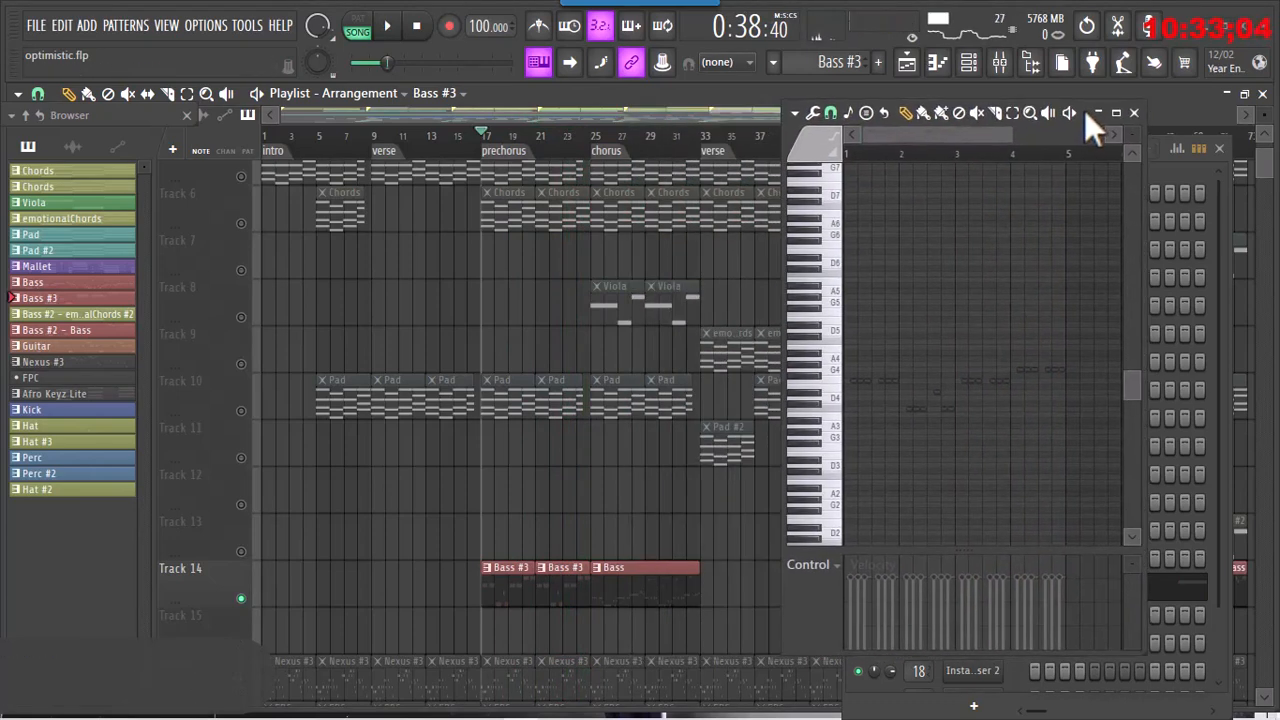
{"action": "left_click", "coordinate": [594, 135]}
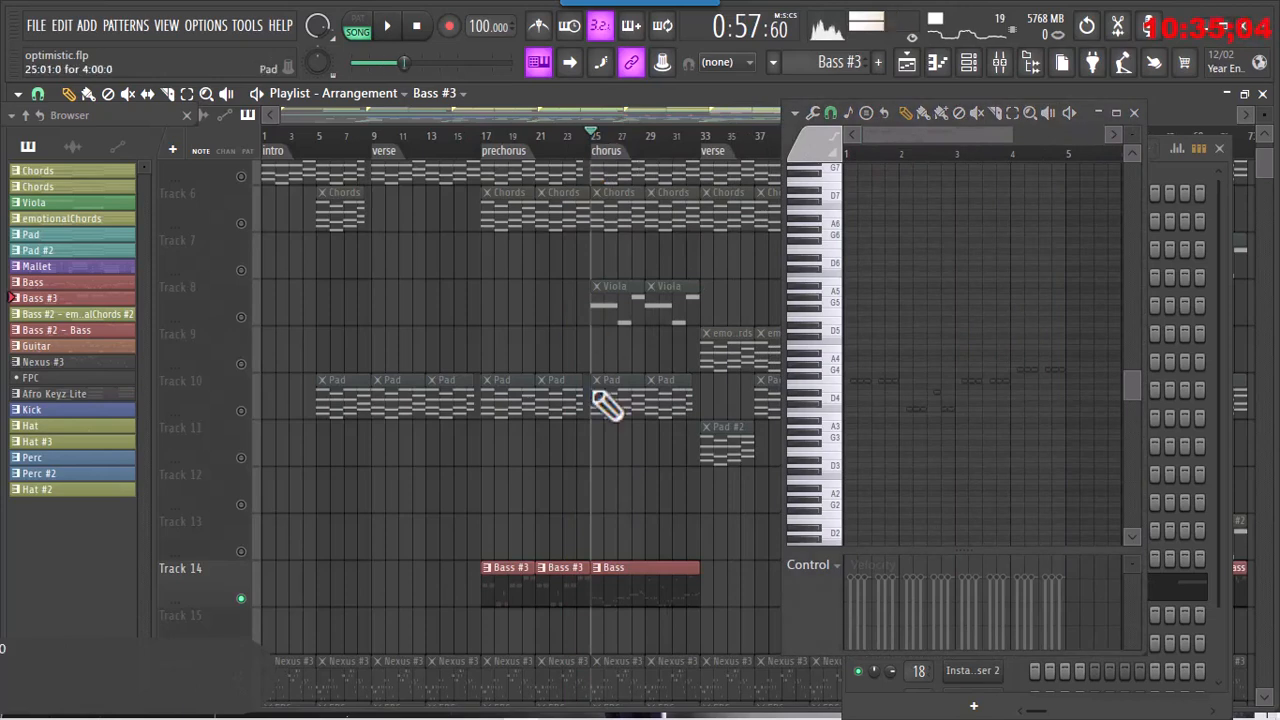
{"action": "scroll", "coordinate": [629, 565], "scroll_direction": "up", "scroll_amount": 1}
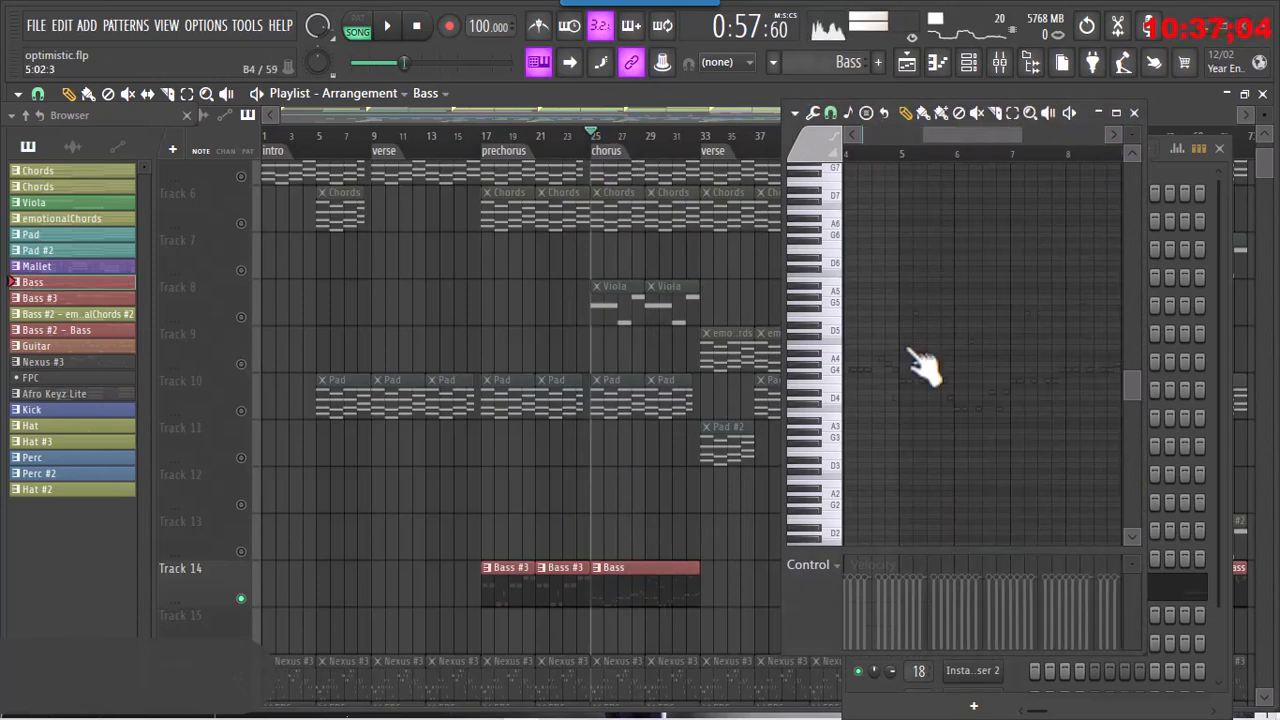
{"action": "left_click_drag", "start_coordinate": [948, 139], "coordinate": [882, 139]}
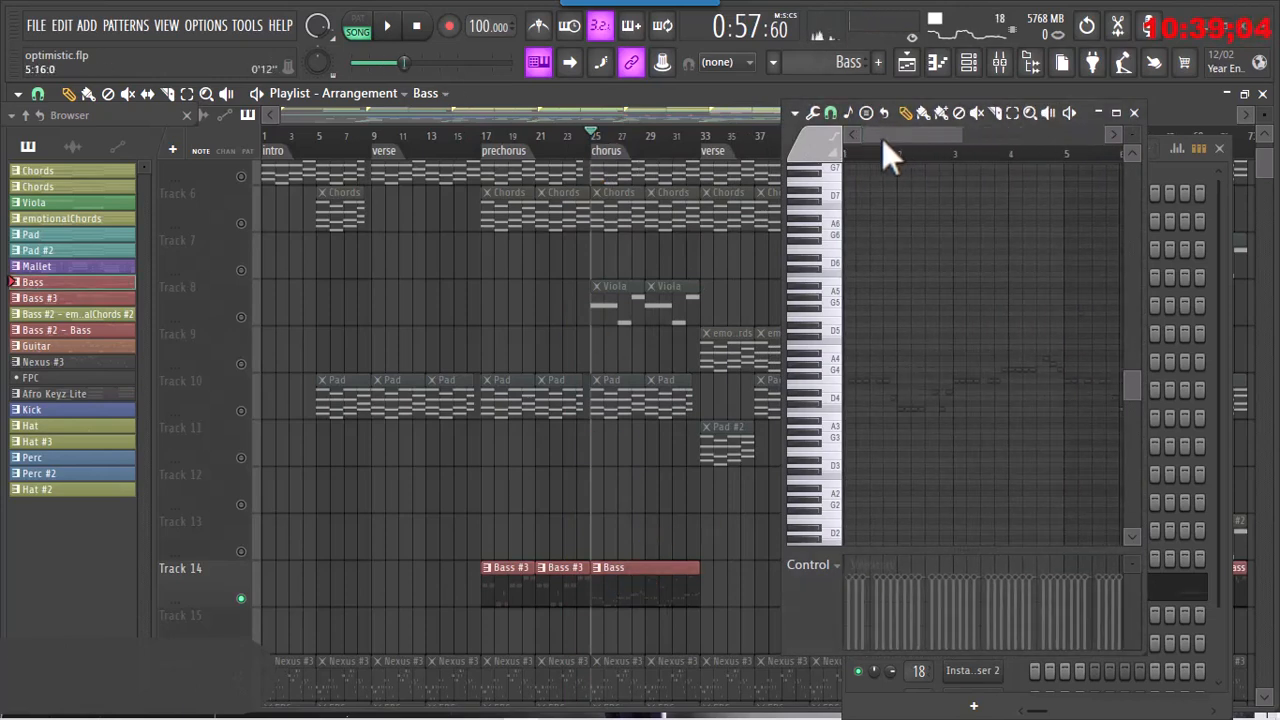
{"action": "key", "text": "space"}
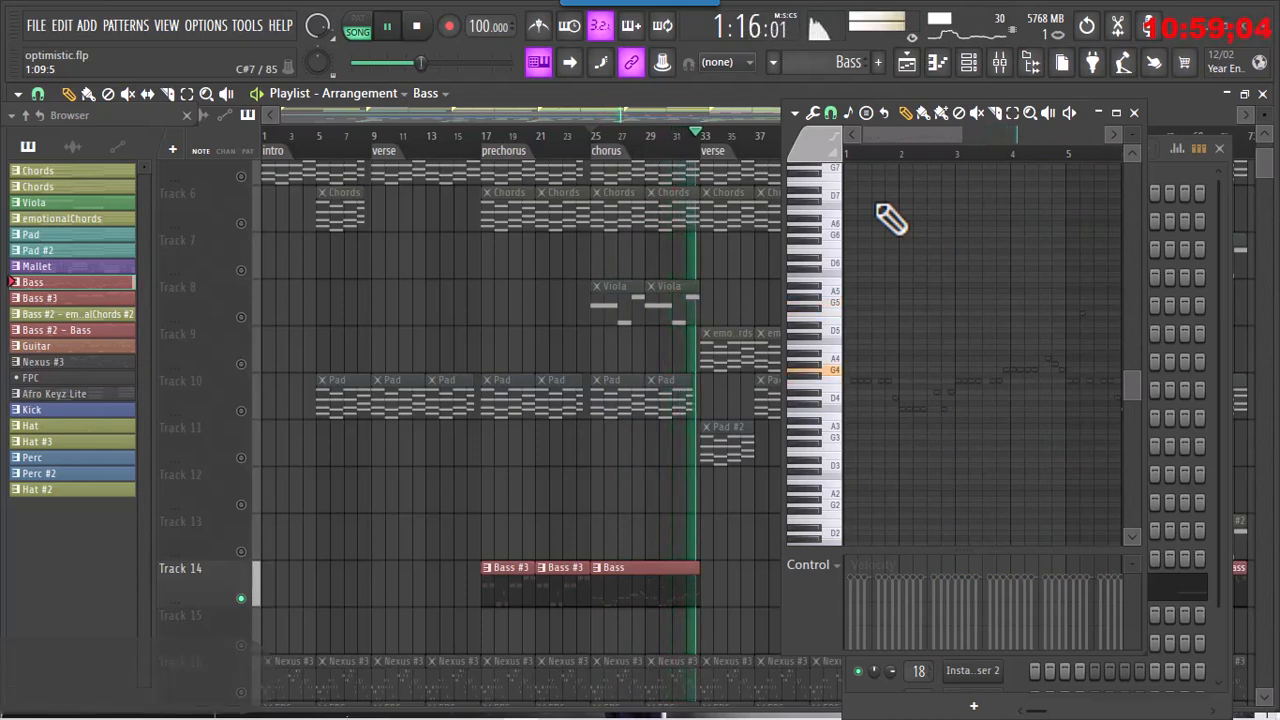
{"action": "key", "text": "space"}
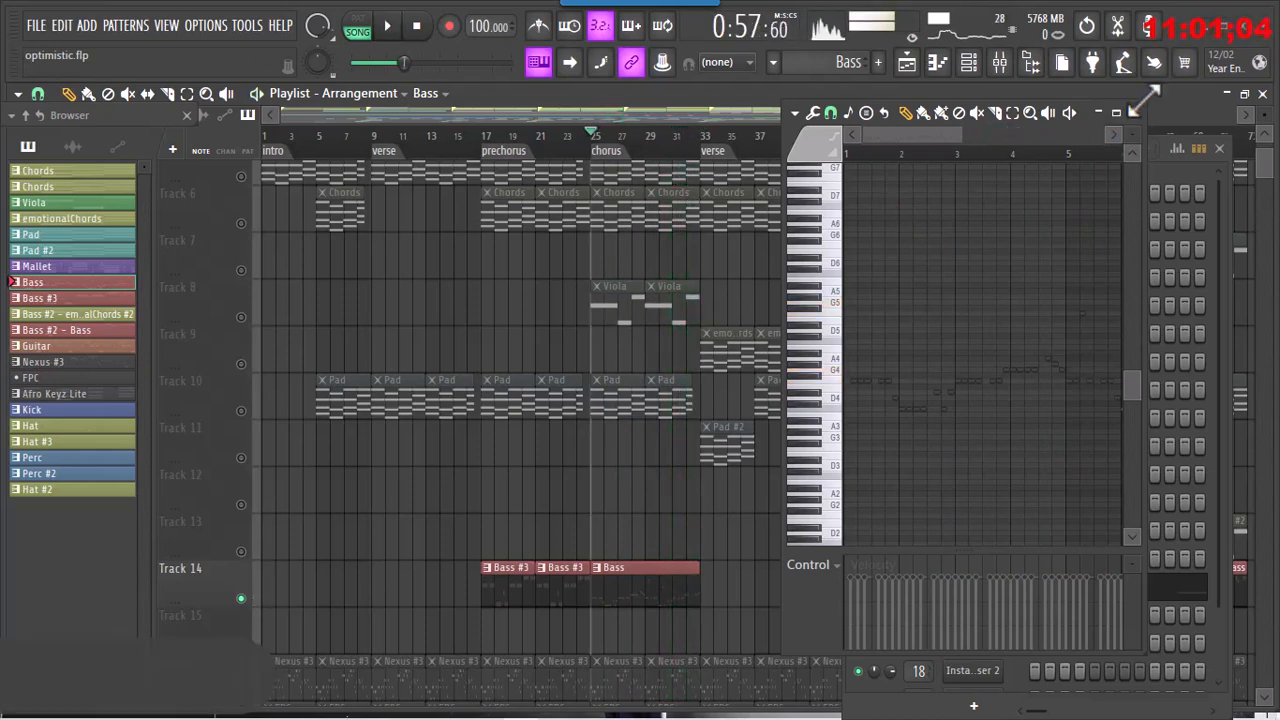
{"action": "left_click", "coordinate": [1134, 112]}
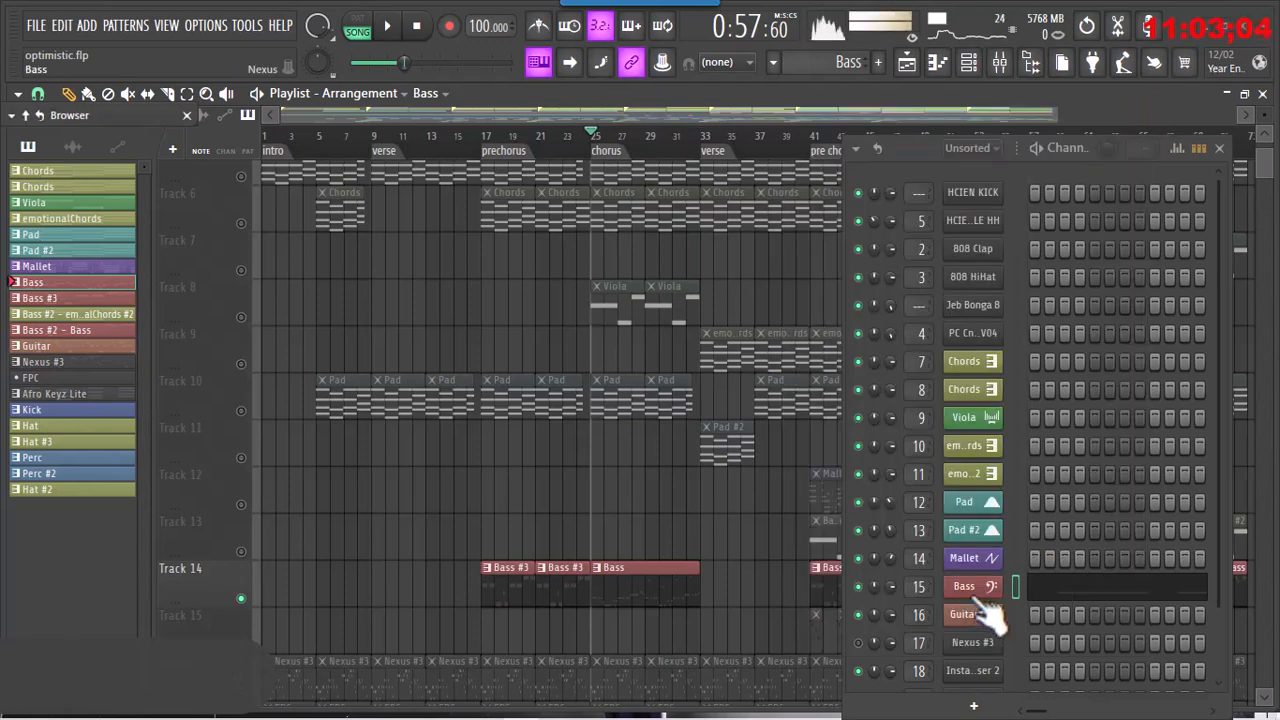
- Examine the Elementary preset and its neighbouring bass presets in the Bass channel's Nexus 4 browser, and close the instrument
{"action": "left_click_drag", "start_coordinate": [916, 152], "coordinate": [966, 81]}
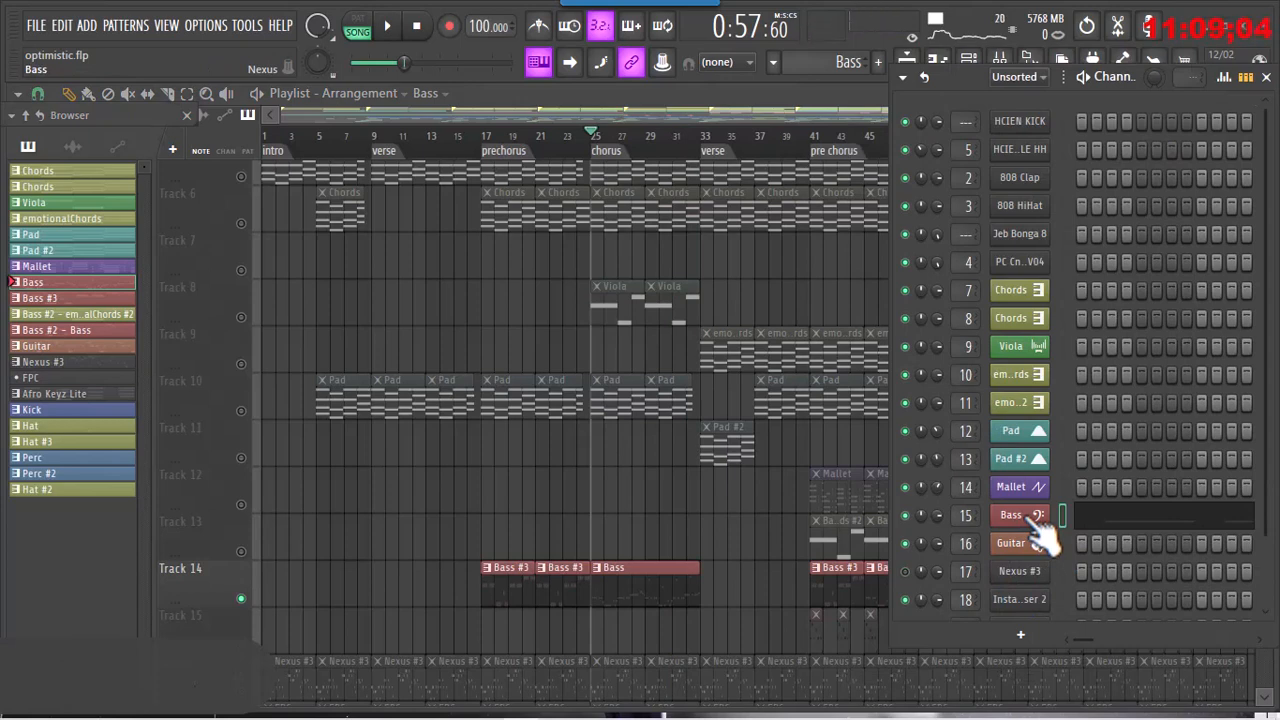
{"action": "left_click", "coordinate": [1032, 518]}
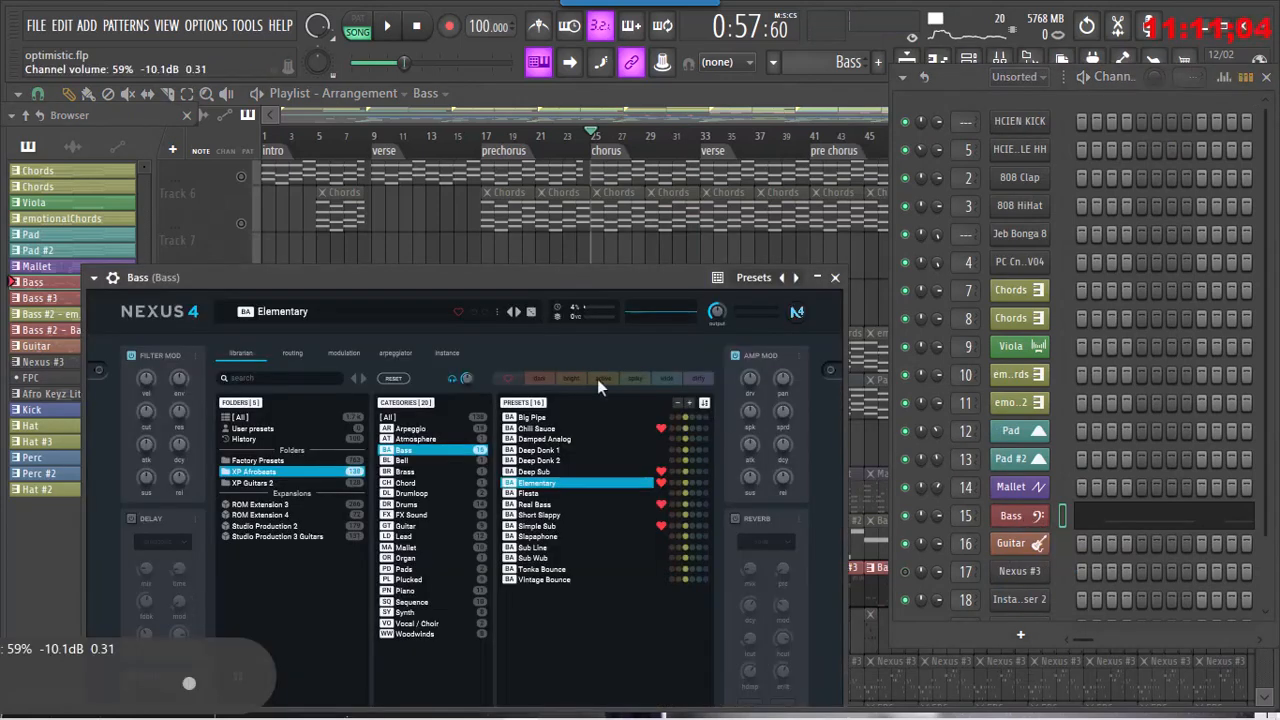
{"action": "left_click_drag", "start_coordinate": [588, 277], "coordinate": [594, 196]}
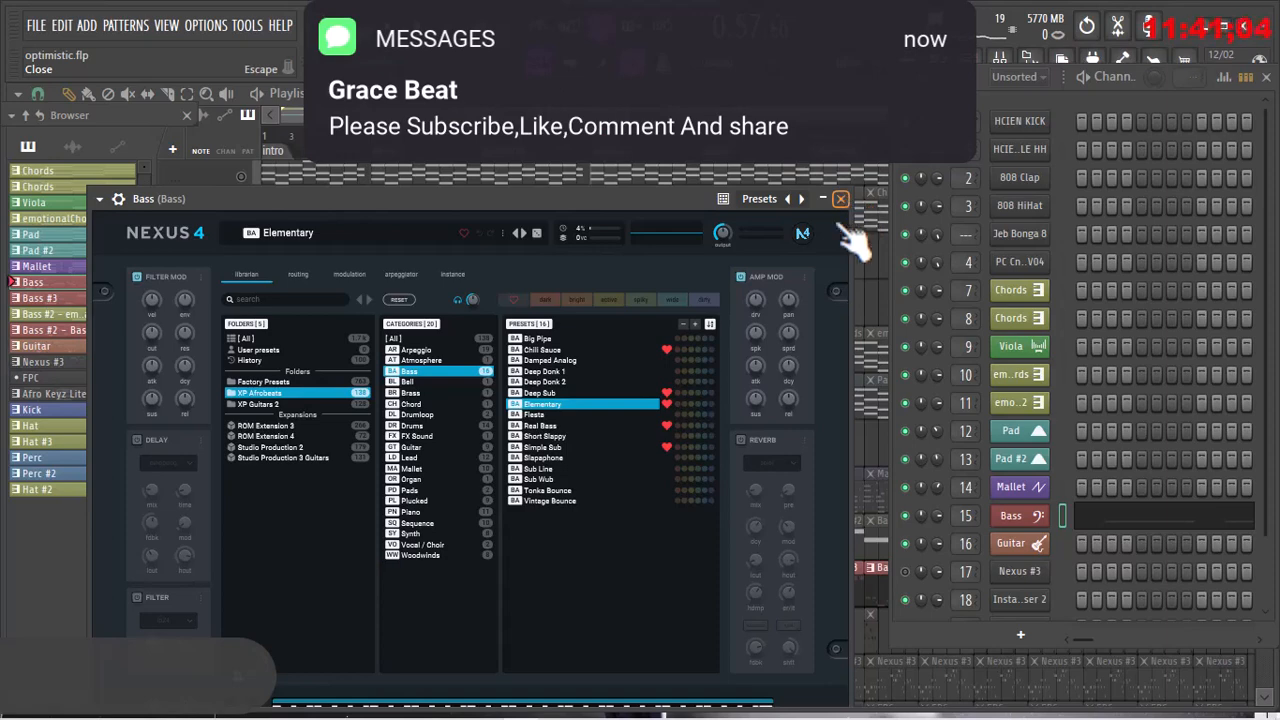
{"action": "left_click", "coordinate": [841, 198]}
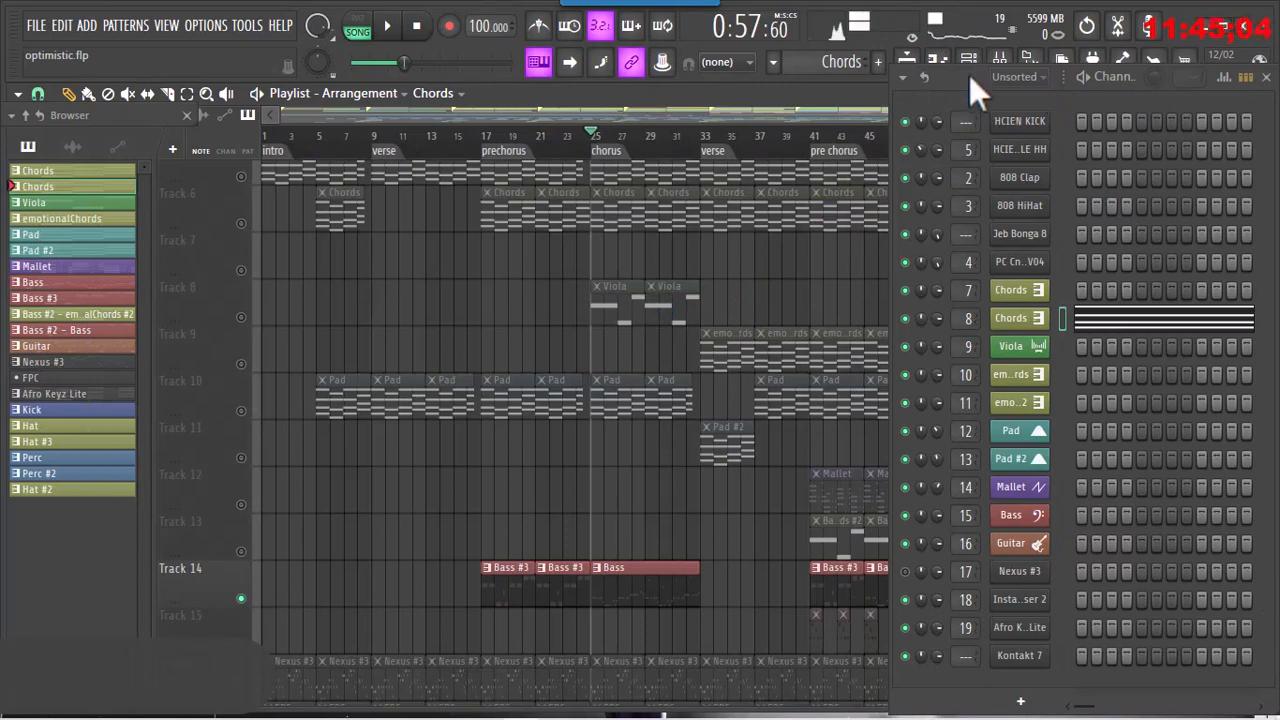
- Unmute the Viola on Track 8, the Pad on Track 10 and the Chords on Tracks 5 and 6 alongside the bass
{"action": "left_click_drag", "start_coordinate": [969, 75], "coordinate": [915, 94]}
{"action": "key", "text": "F1"}
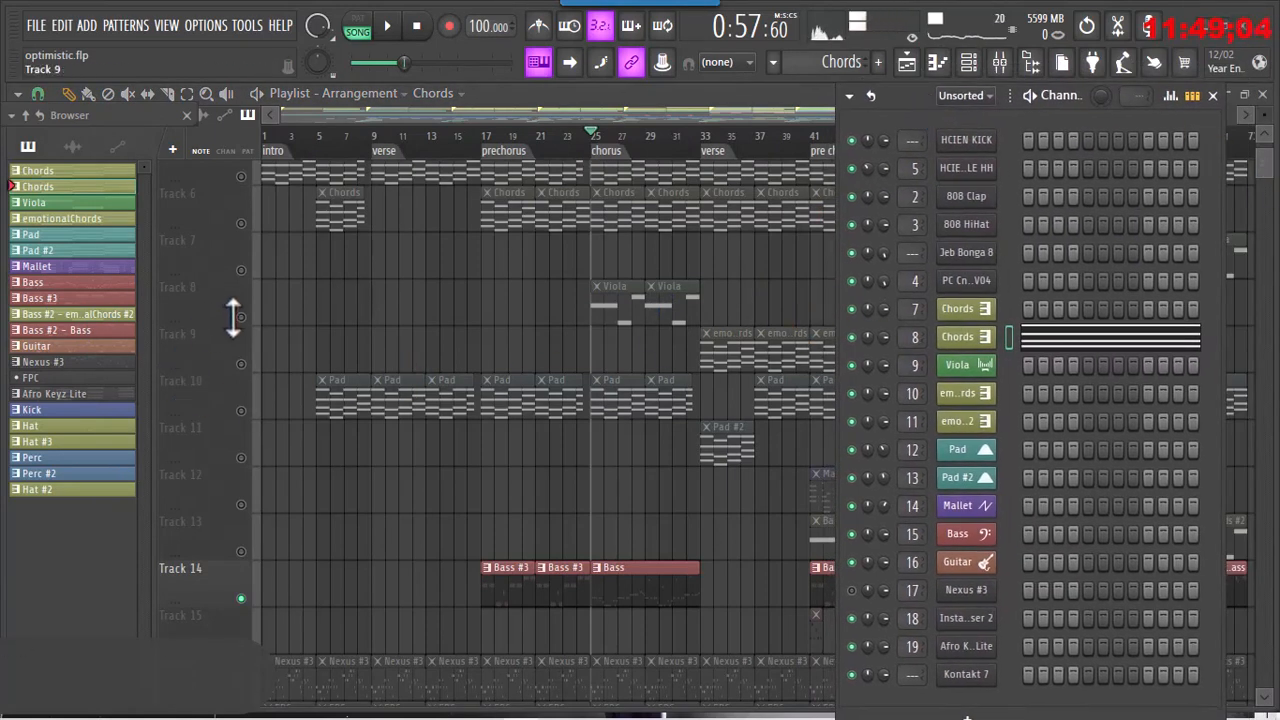
{"action": "left_click", "coordinate": [240, 317]}
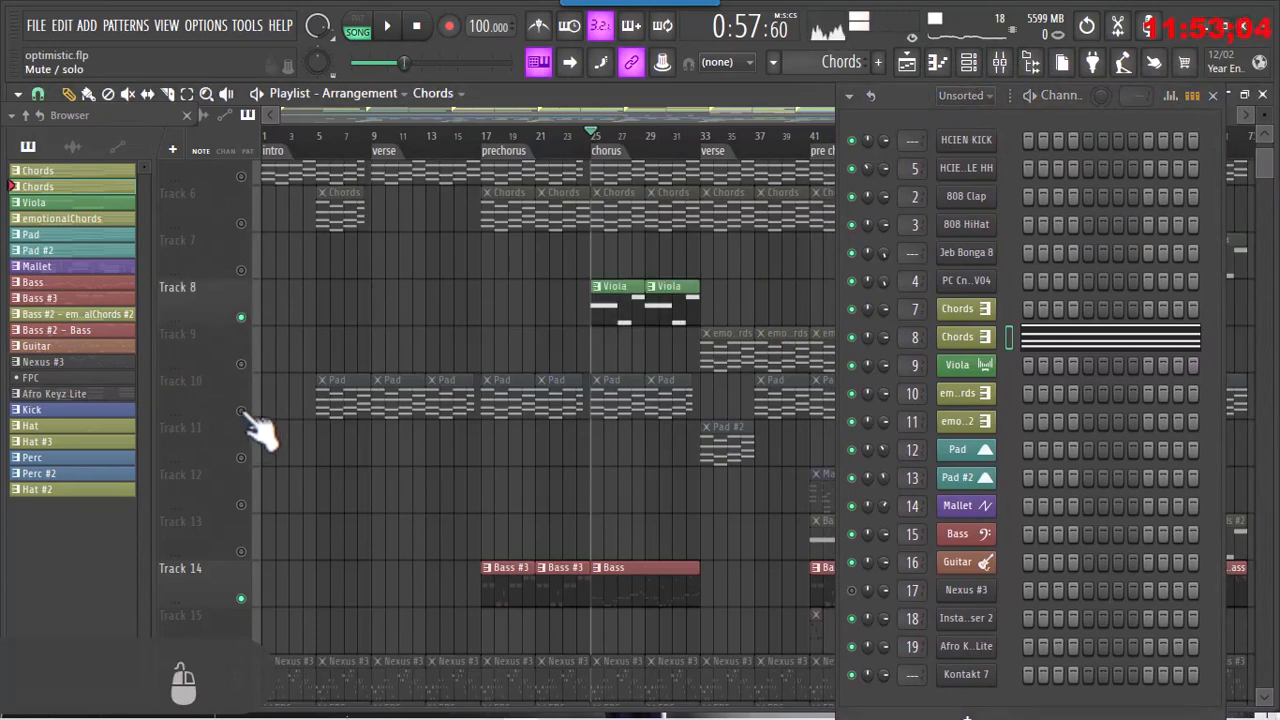
{"action": "left_click", "coordinate": [241, 411]}
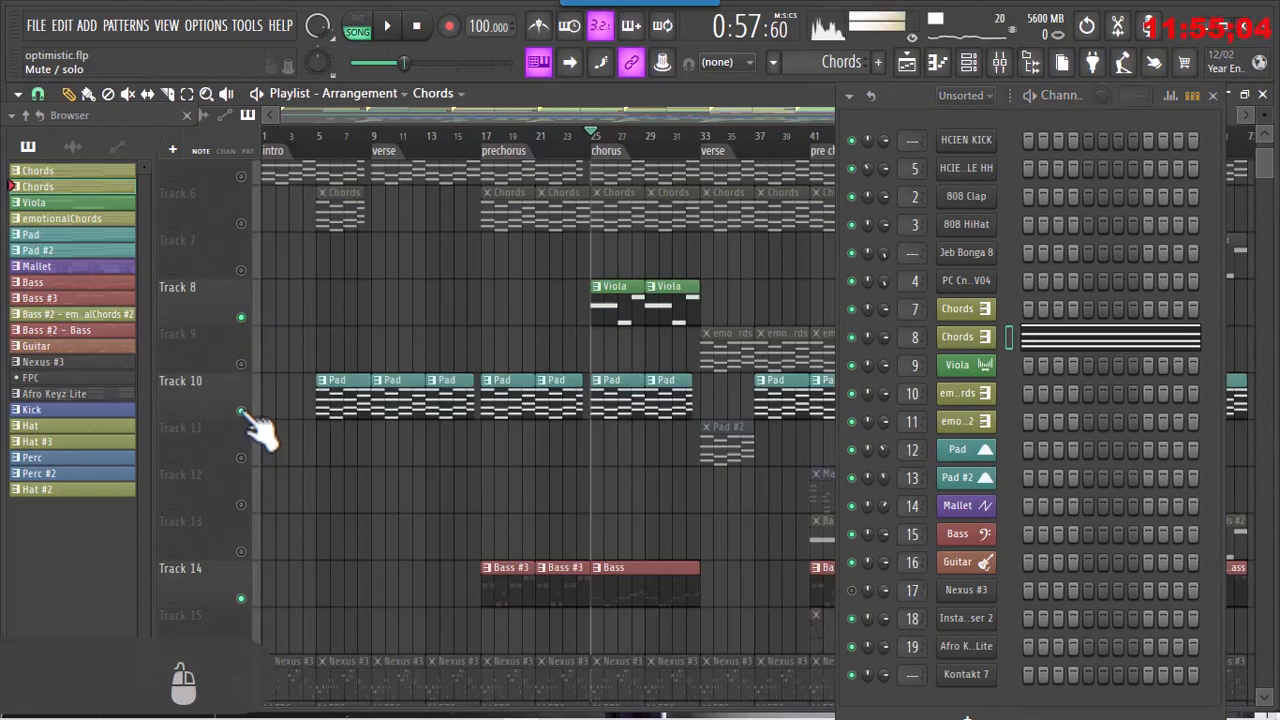
{"action": "scroll", "coordinate": [300, 363], "scroll_direction": "up", "scroll_amount": 5}
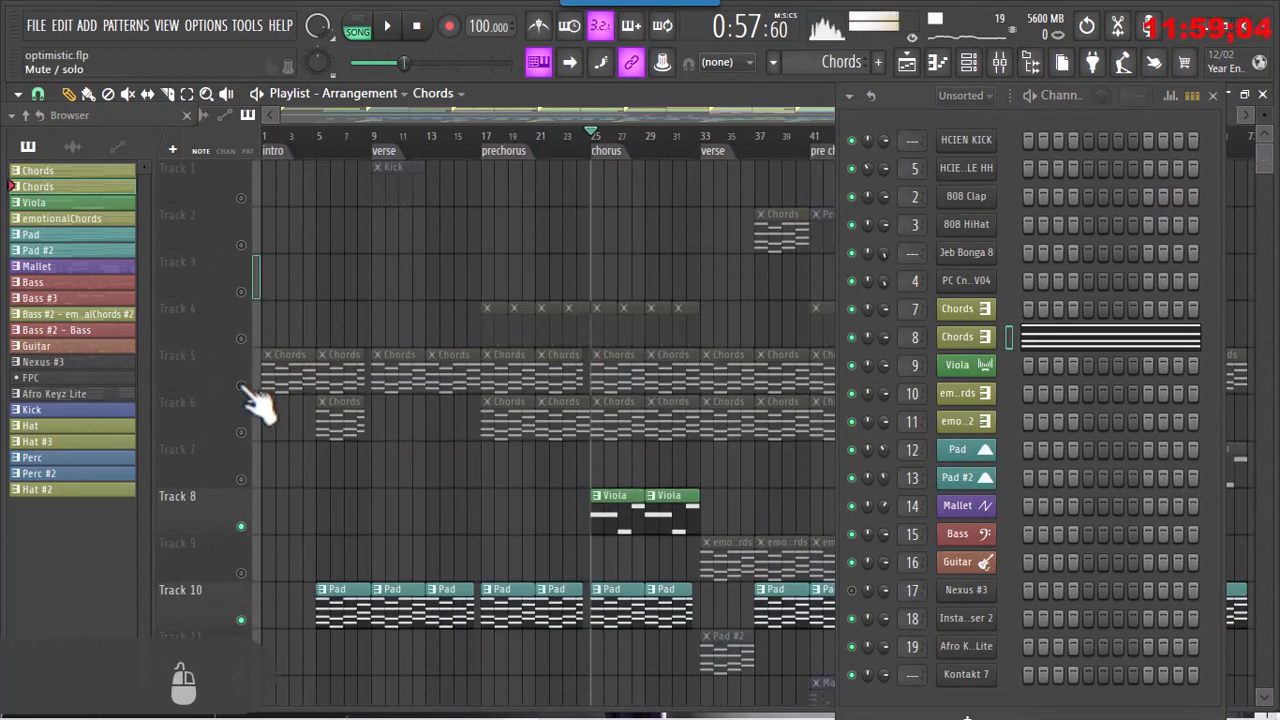
{"action": "left_click", "coordinate": [241, 385]}
{"action": "left_click", "coordinate": [241, 432]}
- Play the bass, Viola, Pad and both Chords layers together from the chorus at bar 25, following their clips, and stop playback
{"action": "key", "text": "space"}
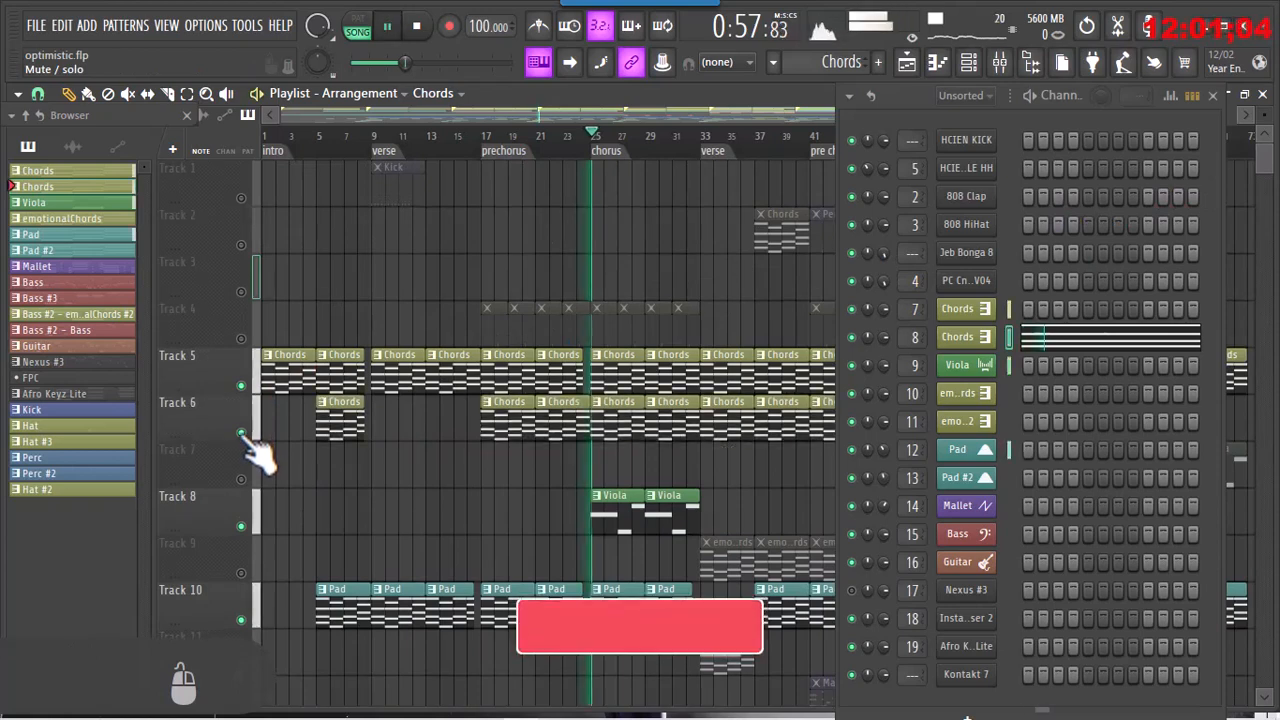
{"action": "left_click", "coordinate": [597, 150]}
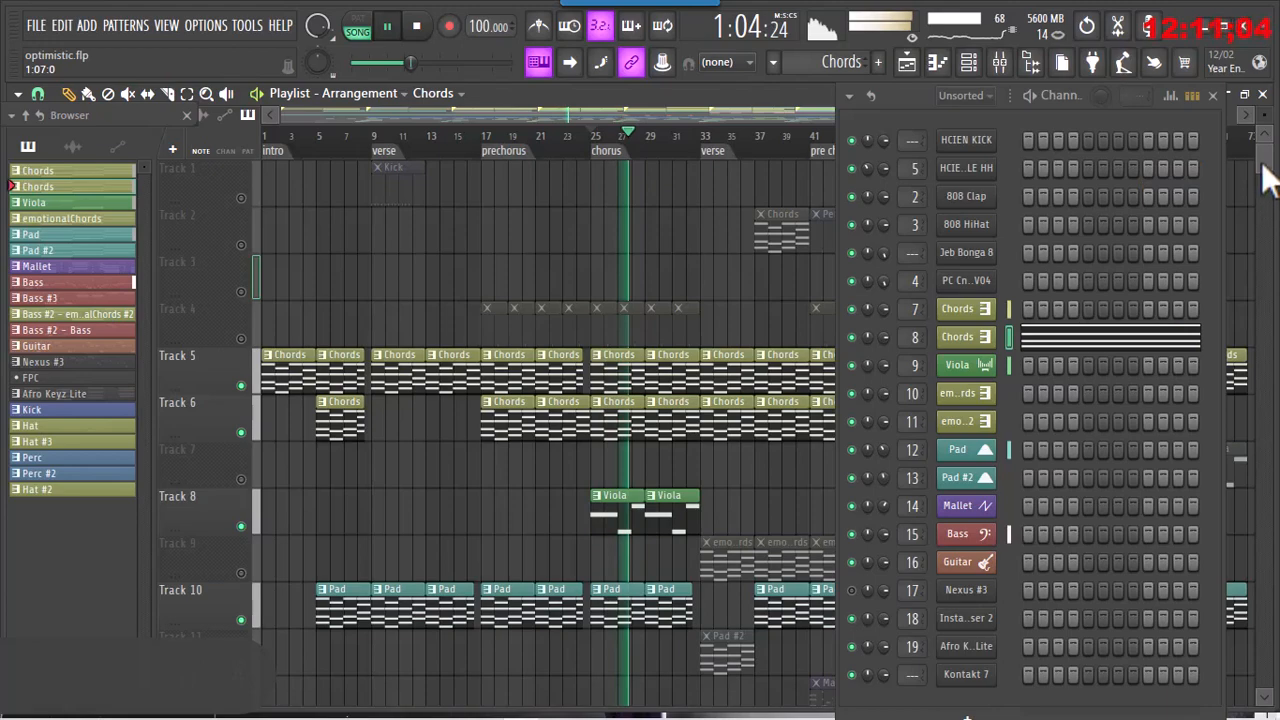
{"action": "left_click_drag", "start_coordinate": [1263, 166], "coordinate": [1270, 186]}
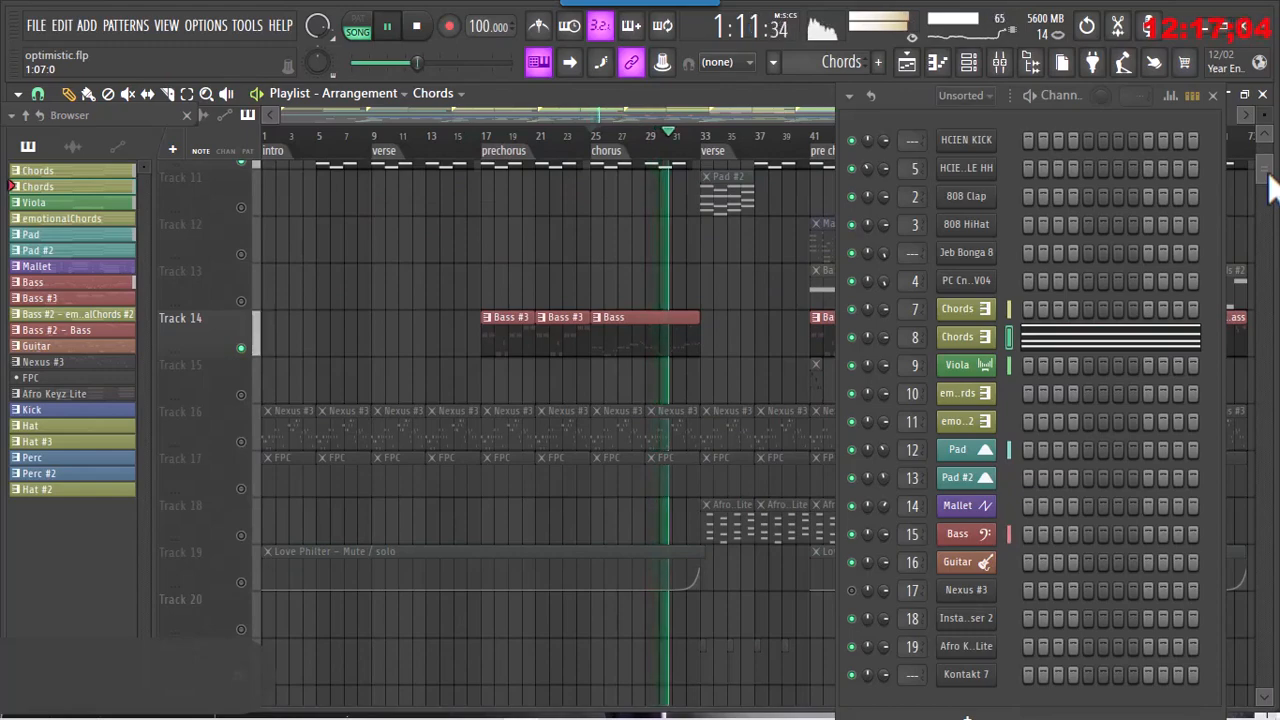
{"action": "left_click_drag", "start_coordinate": [1270, 186], "coordinate": [1266, 170]}
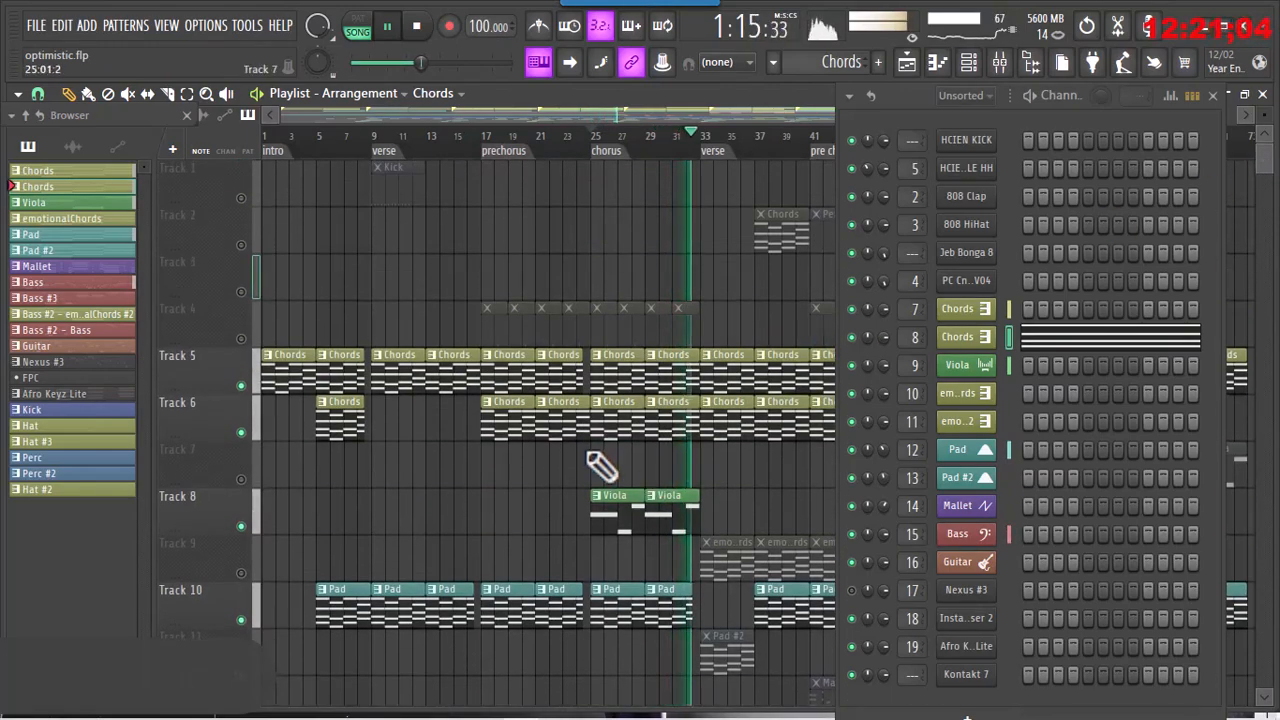
{"action": "key", "text": "space"}
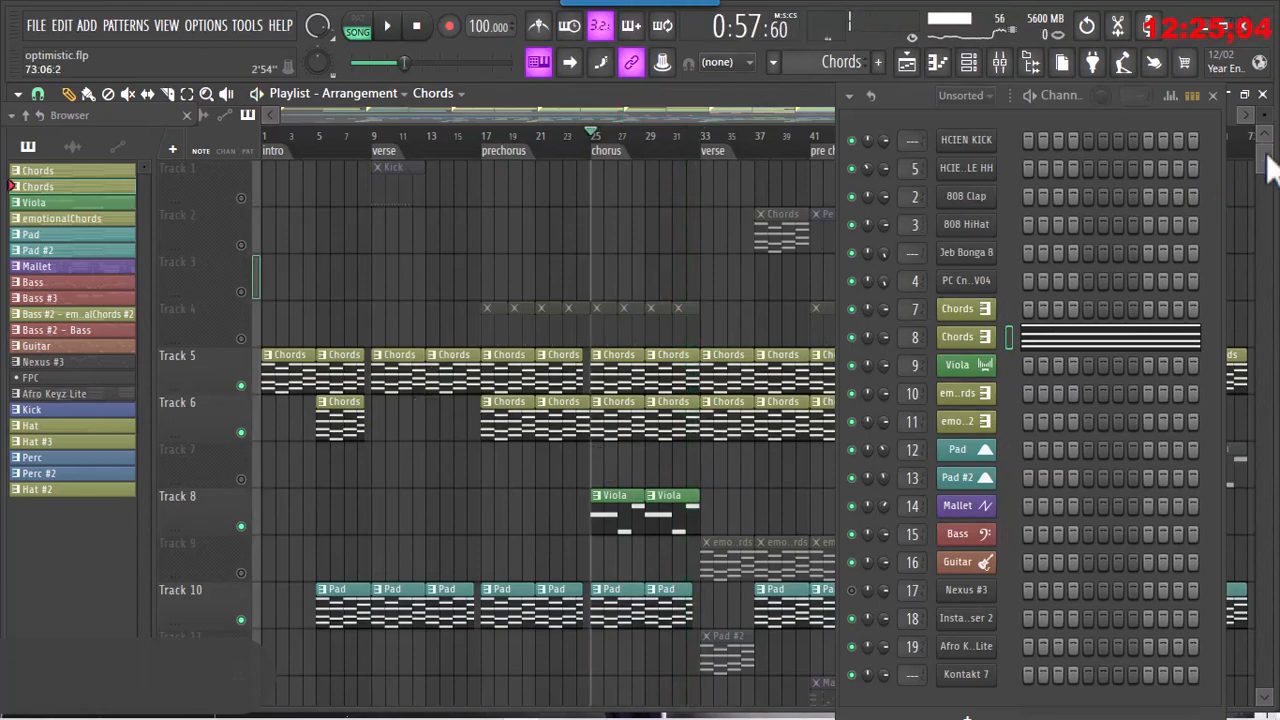
- Solo Track 16 and briefly play its Nexus #3 pattern from the prechorus at bar 17
{"action": "scroll", "coordinate": [705, 435], "scroll_direction": "down", "scroll_amount": 9}
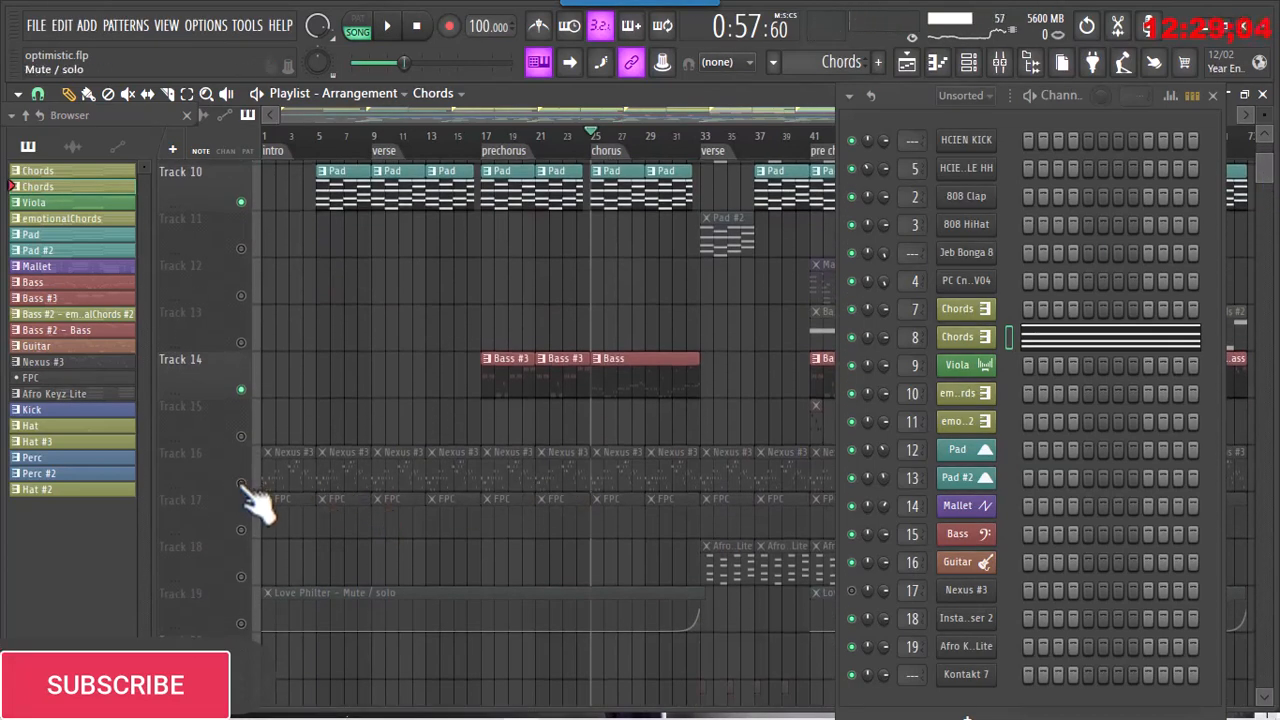
{"action": "right_click", "coordinate": [241, 484]}
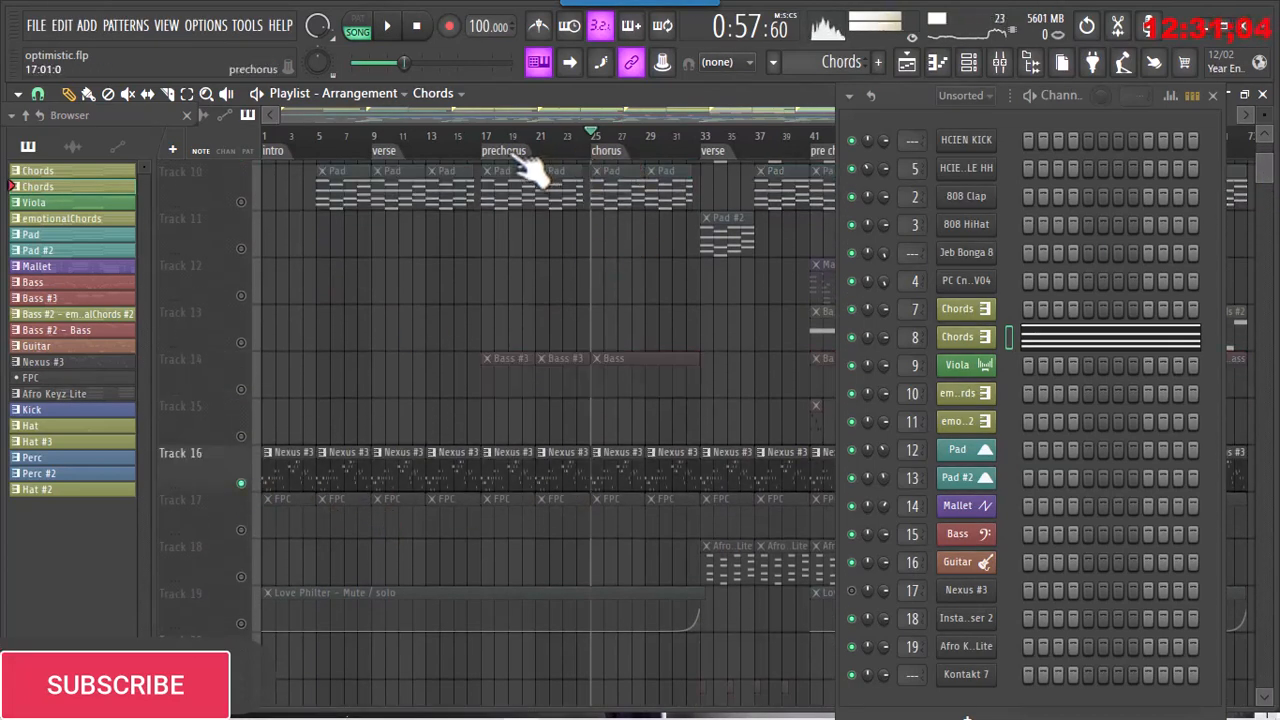
{"action": "left_click", "coordinate": [484, 140]}
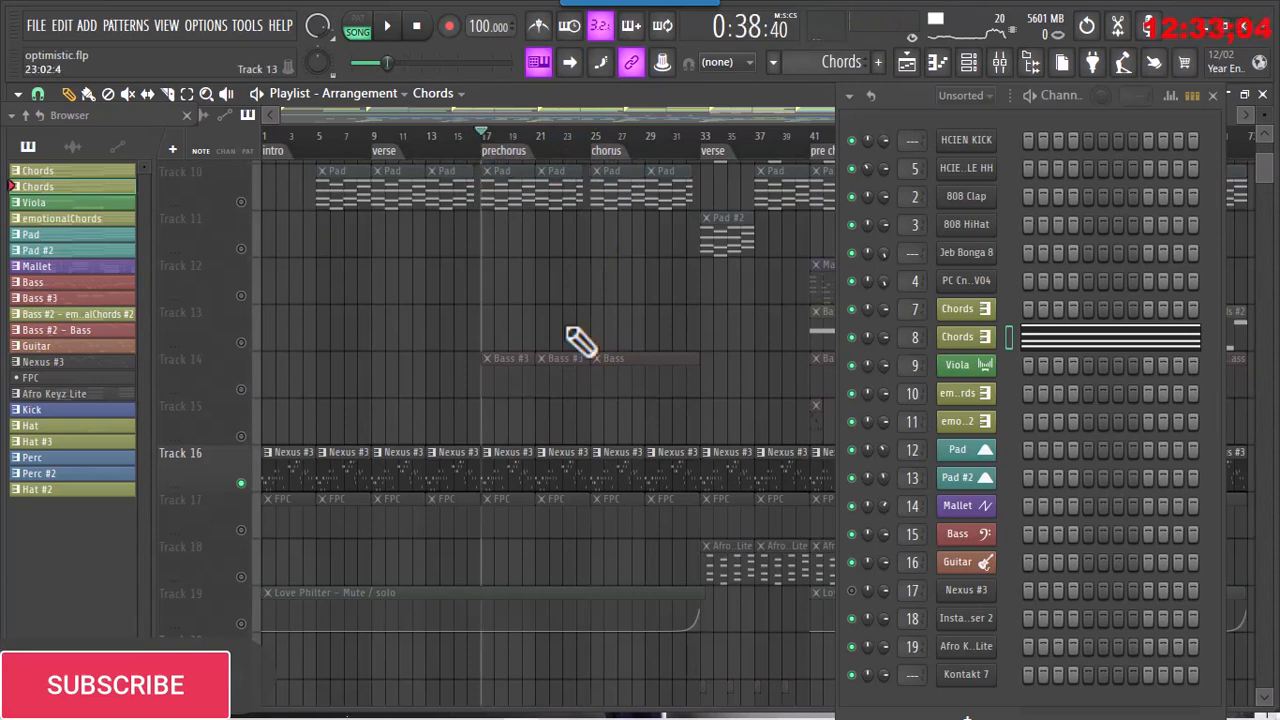
{"action": "left_click", "coordinate": [510, 465]}
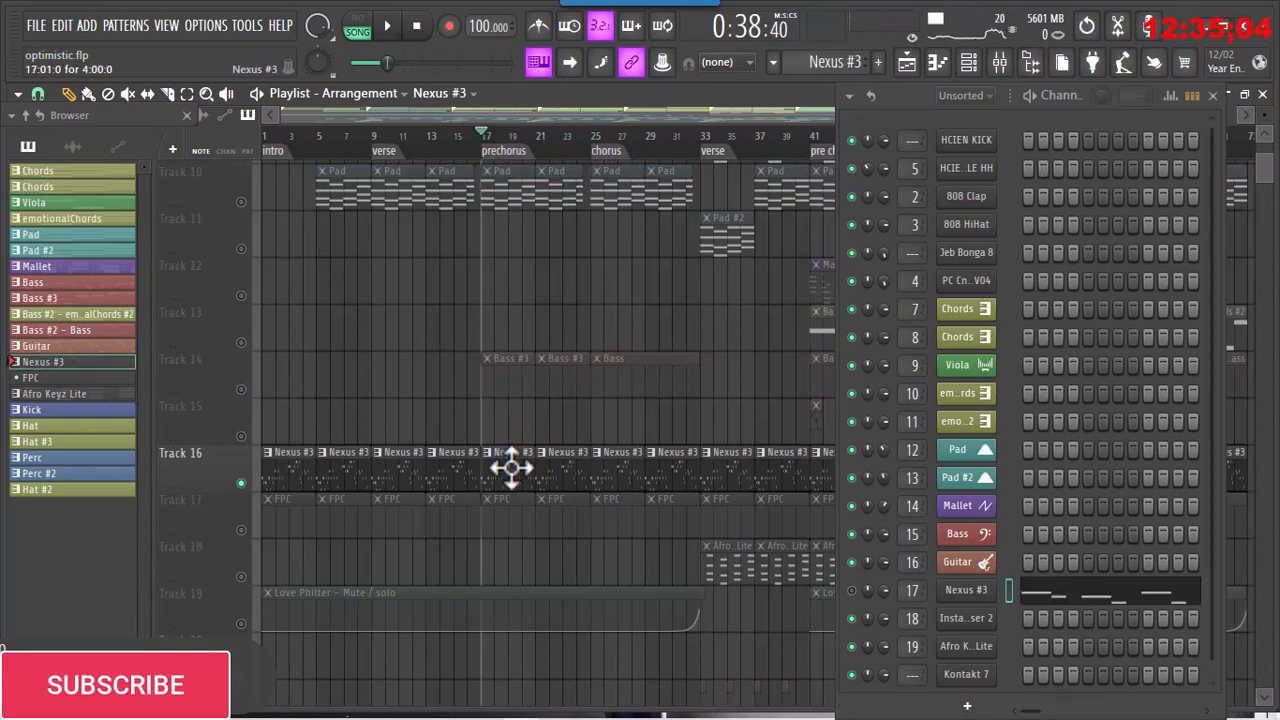
{"action": "key", "text": "space"}
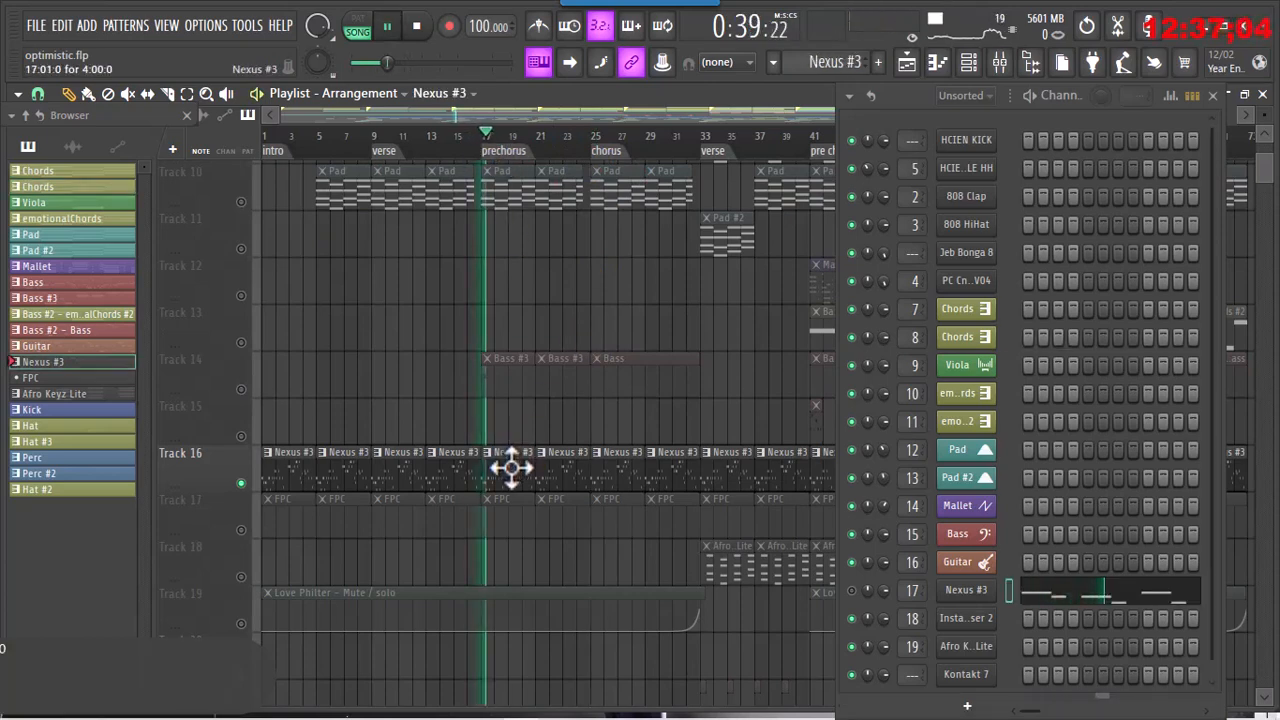
{"action": "key", "text": "space"}
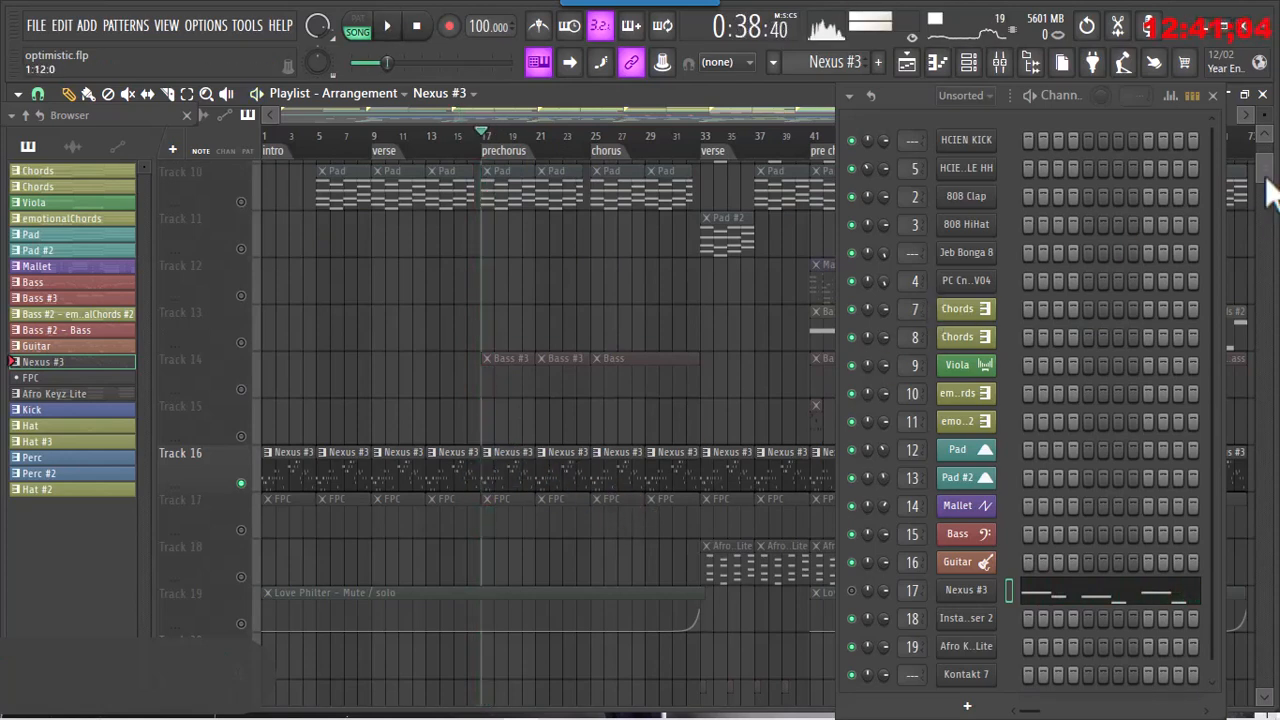
- Unmute the Shakers on Track 26, play them from the verse at bar 9, and mute the track again
{"action": "scroll", "coordinate": [1268, 195], "scroll_direction": "down", "scroll_amount": 5}
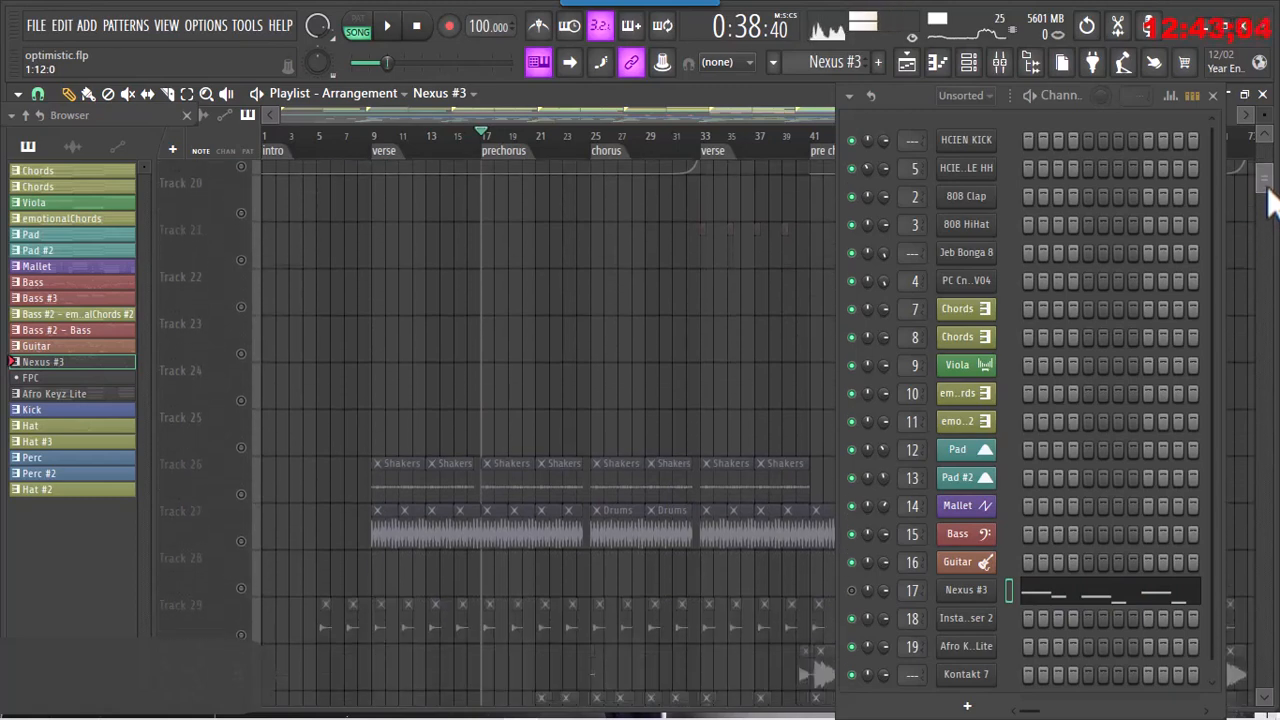
{"action": "scroll", "coordinate": [1268, 195], "scroll_direction": "down", "scroll_amount": 1}
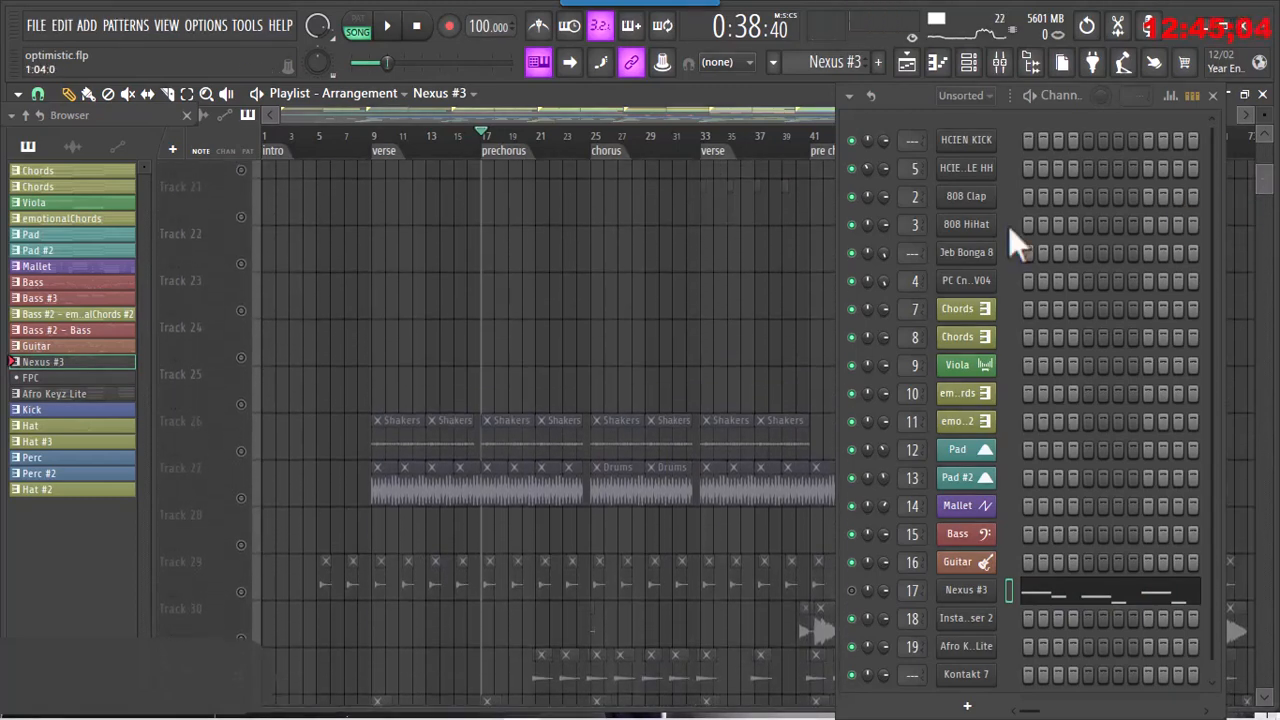
{"action": "left_click", "coordinate": [376, 140]}
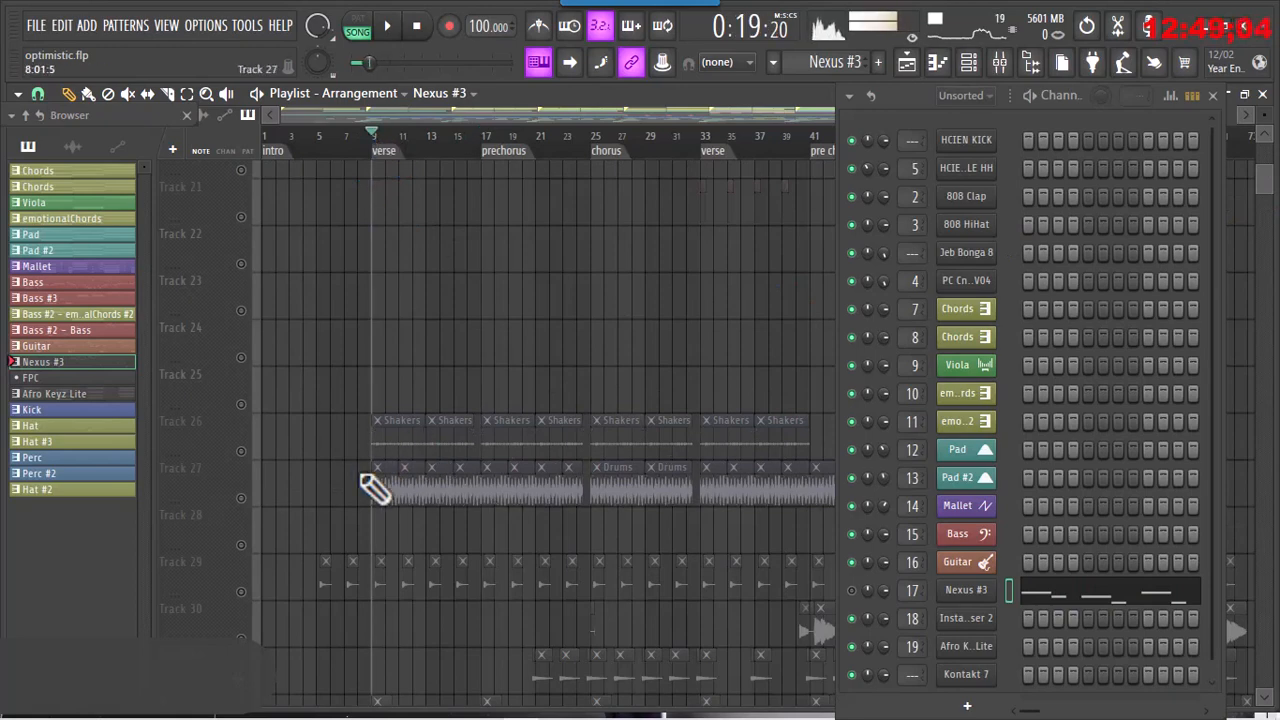
{"action": "left_click", "coordinate": [243, 451]}
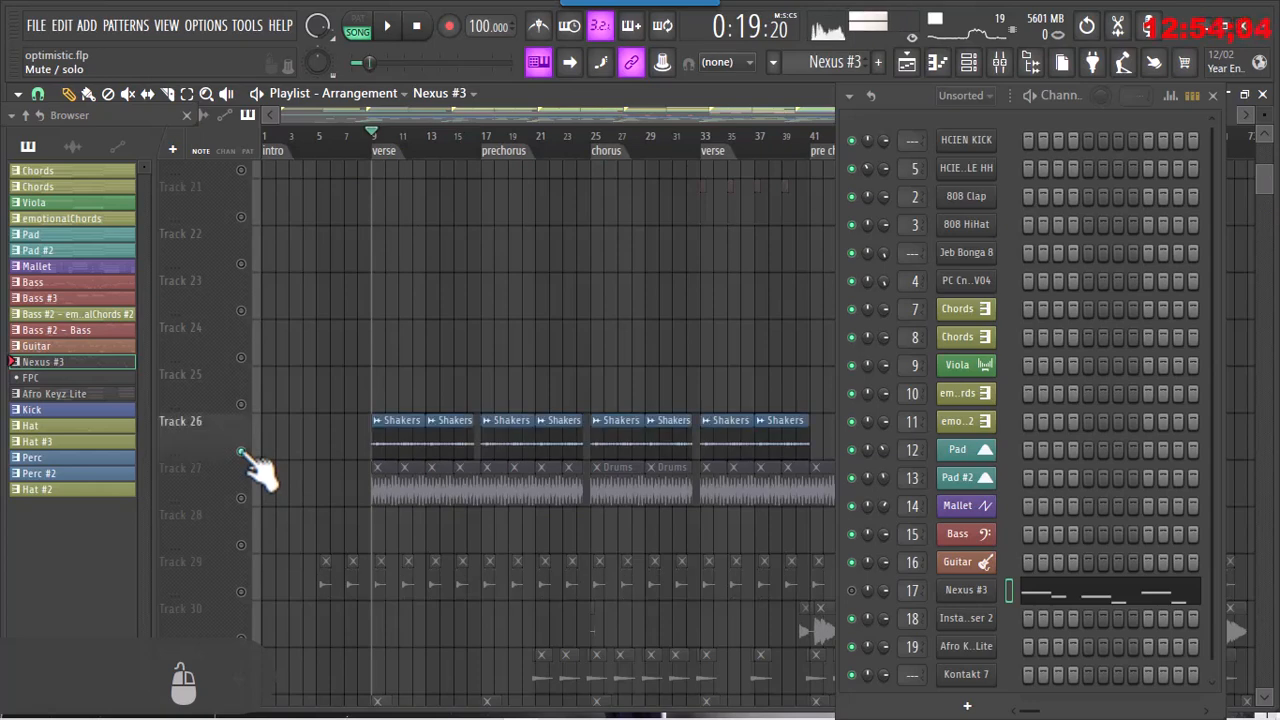
{"action": "left_click", "coordinate": [390, 447]}
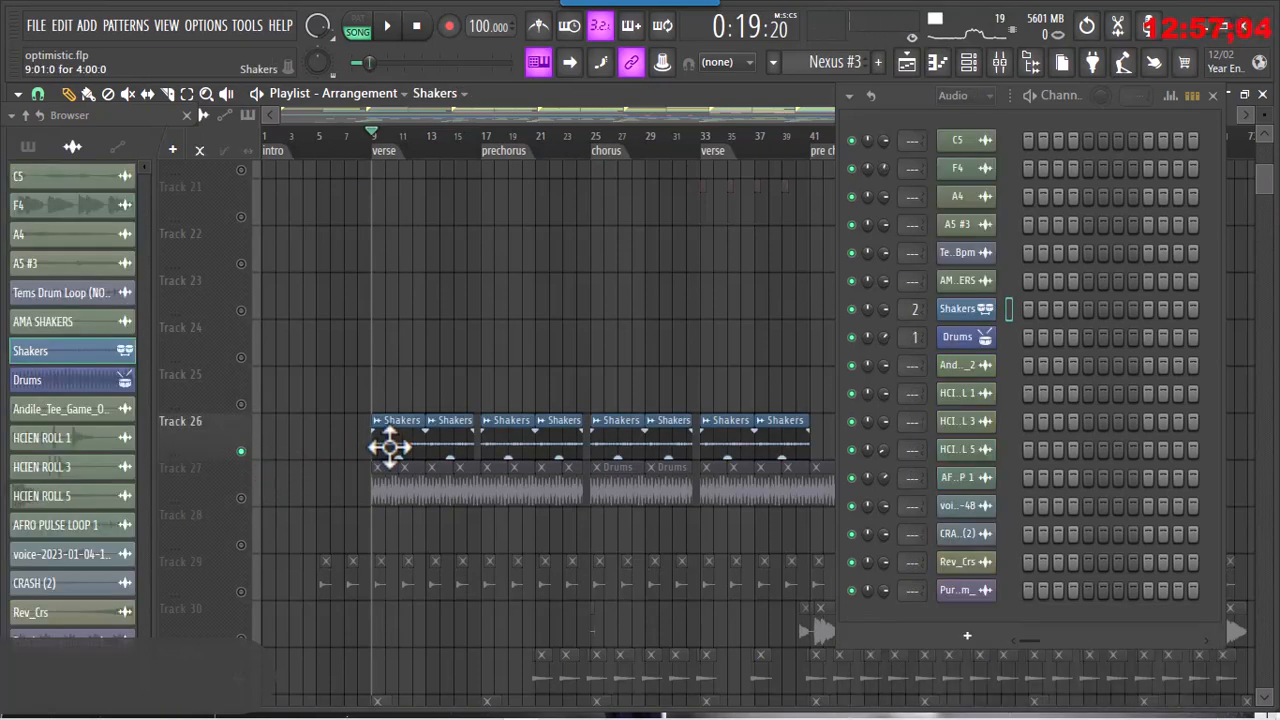
{"action": "key", "text": "space"}
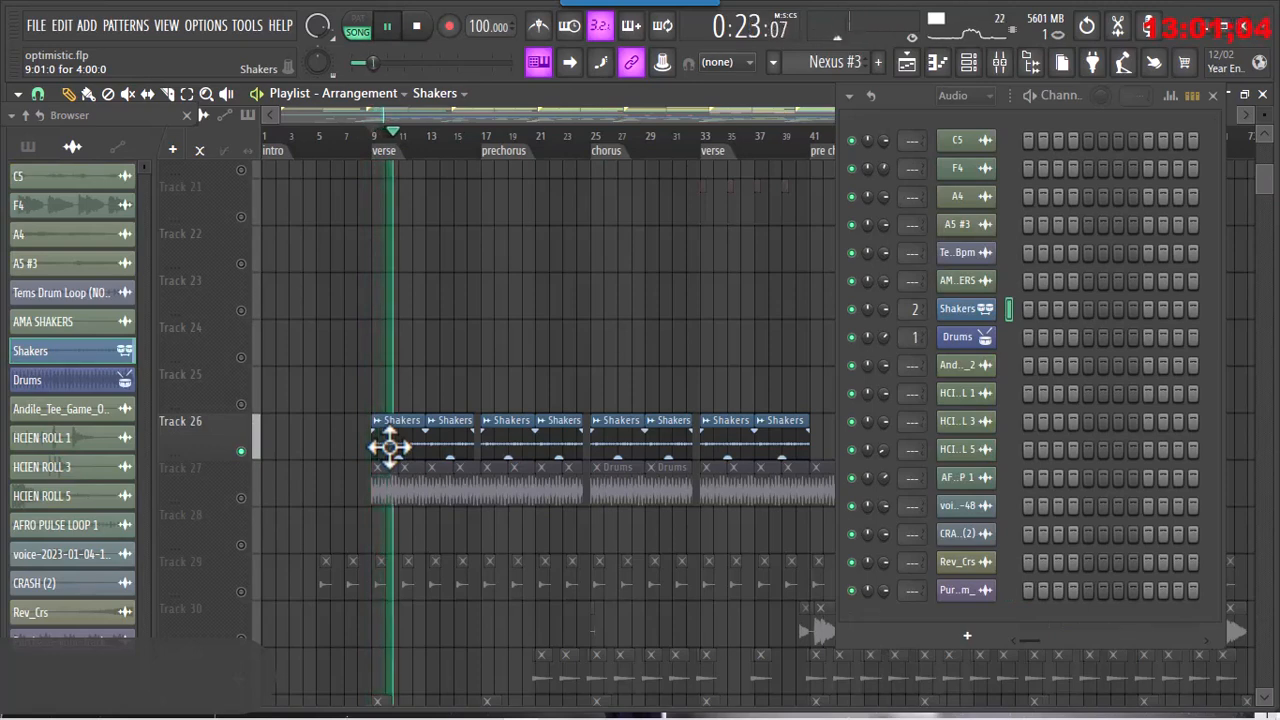
{"action": "left_click", "coordinate": [240, 452]}
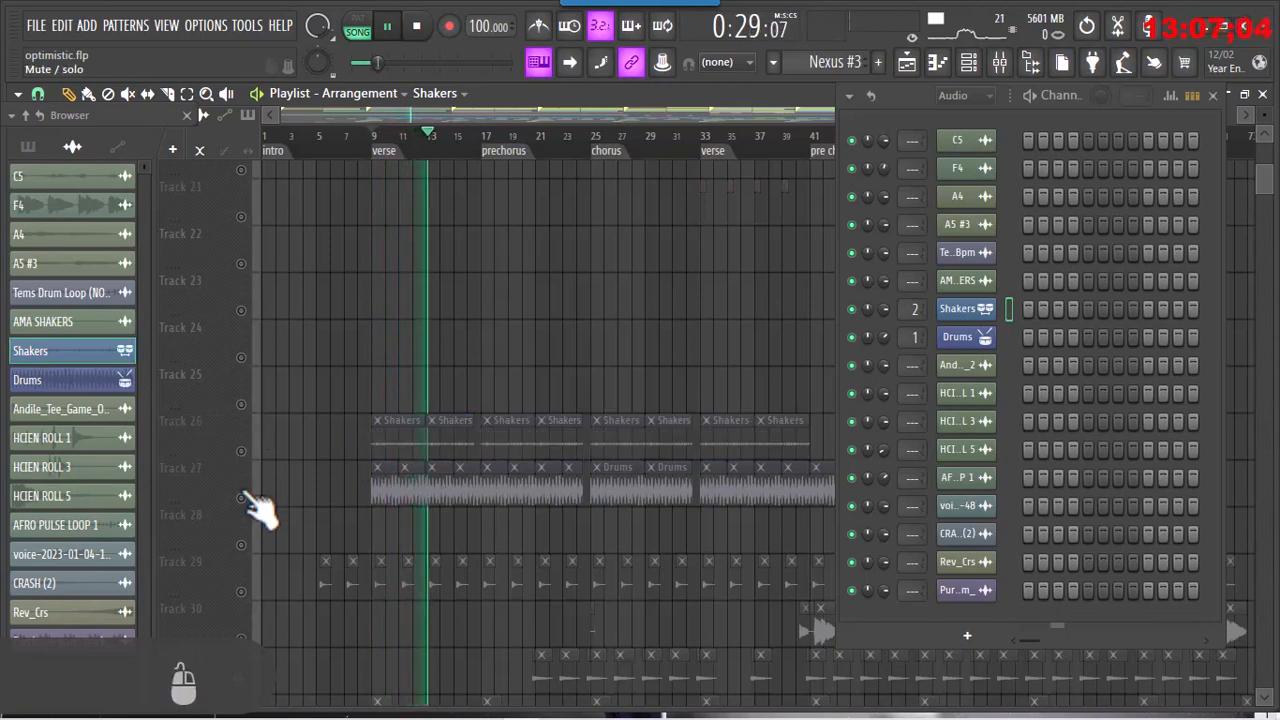
{"action": "key", "text": "space"}
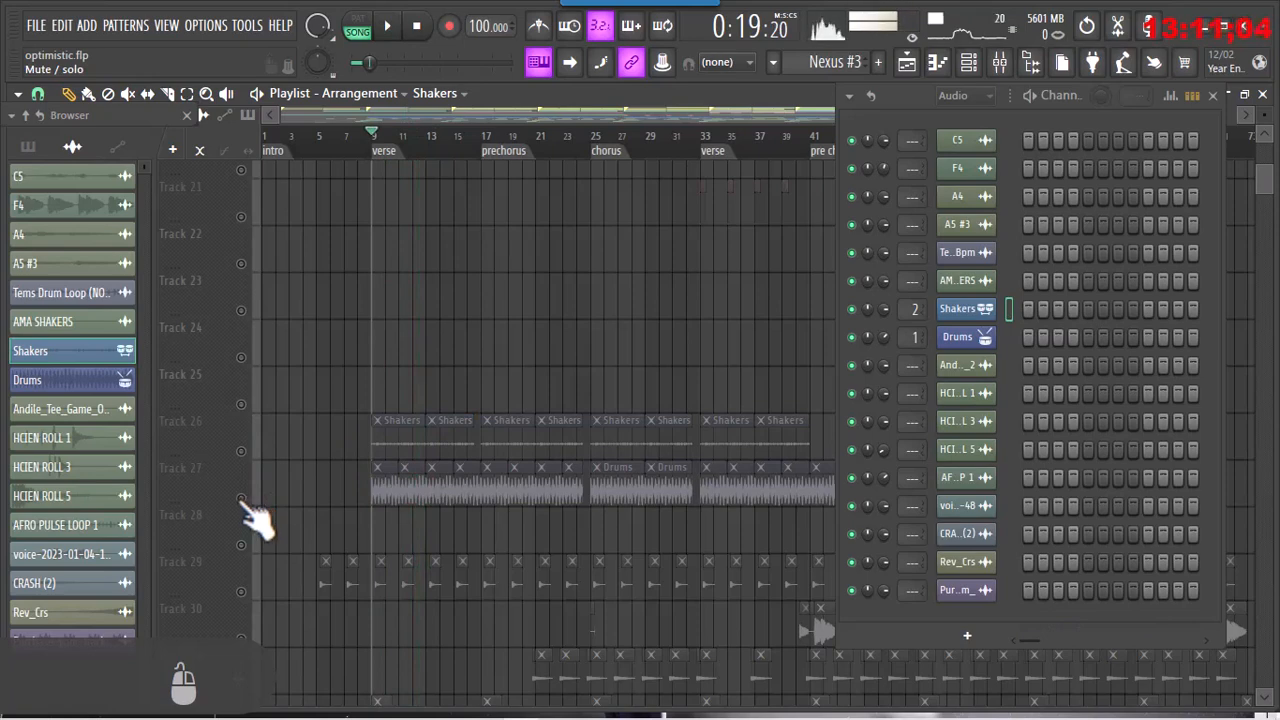
- Unmute the Drums on Track 27 and play them from the verse at bar 9
{"action": "left_click", "coordinate": [241, 499]}
{"action": "key", "text": "space"}
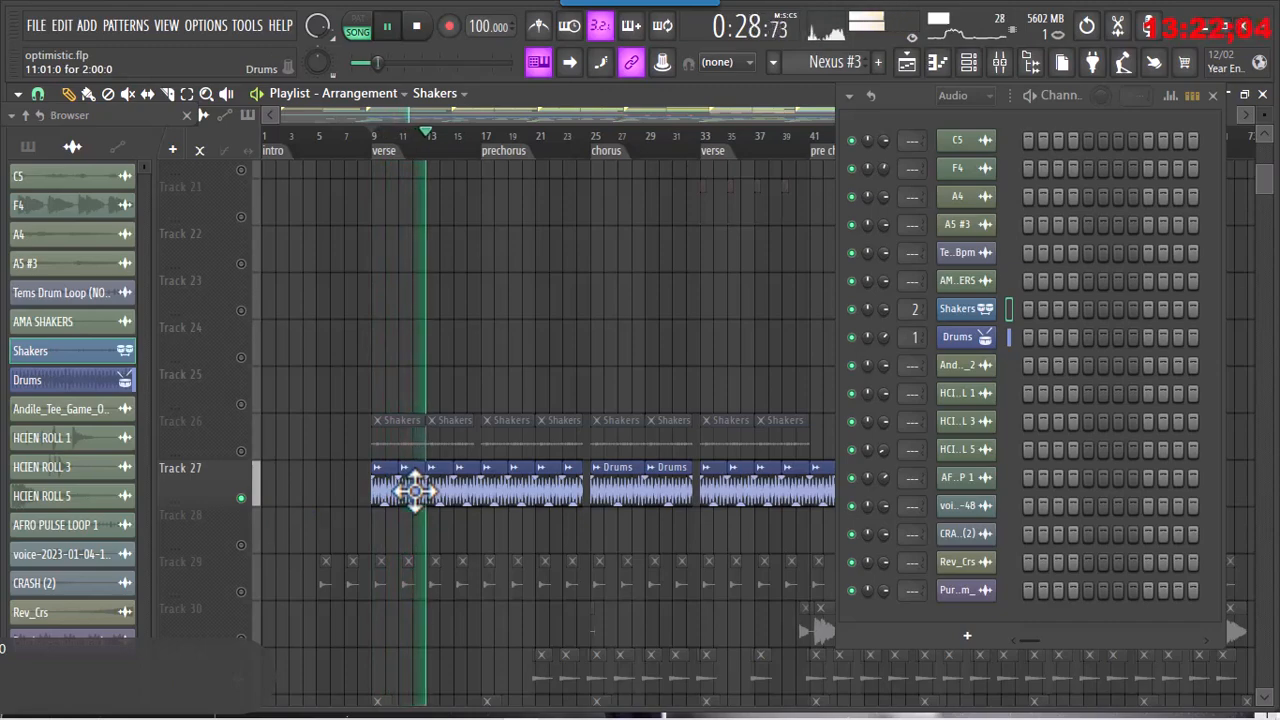
{"action": "key", "text": "space"}
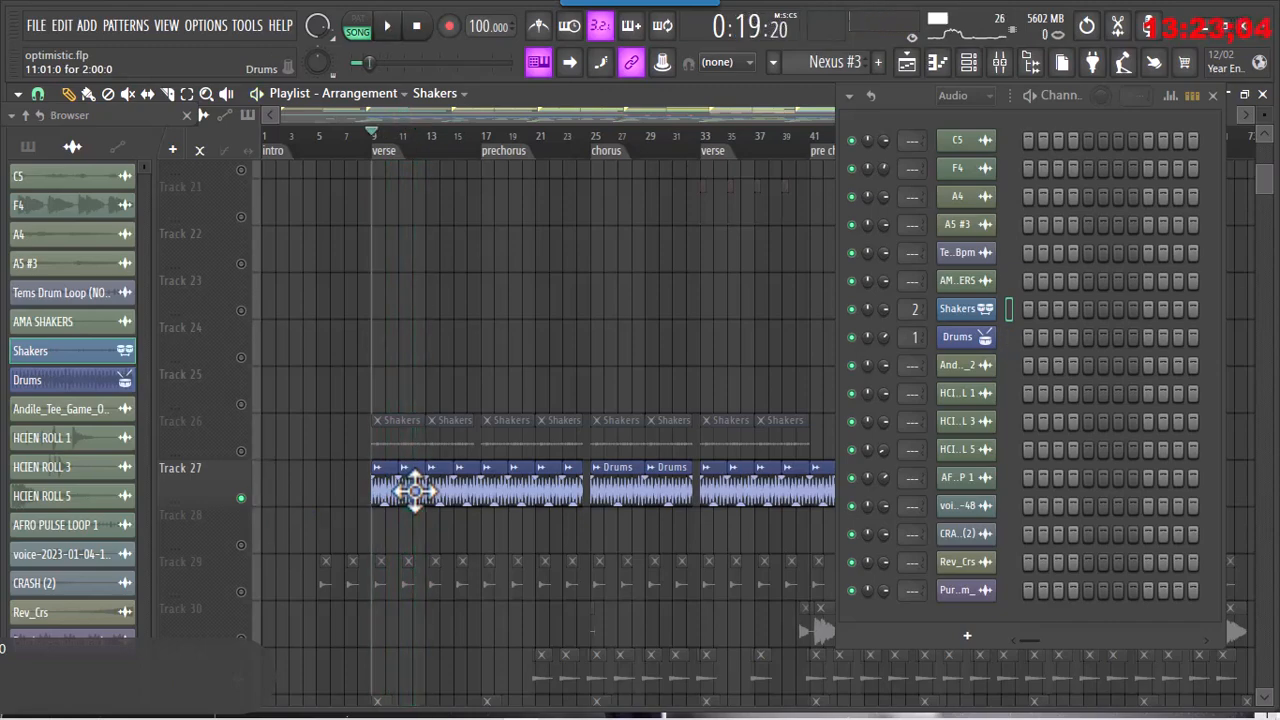
- Unmute both Chords tracks, the Viola on Track 8 and the Pad on Track 10, with the playback position at the chorus on bar 25
{"action": "left_click_drag", "start_coordinate": [1265, 198], "coordinate": [1265, 152]}
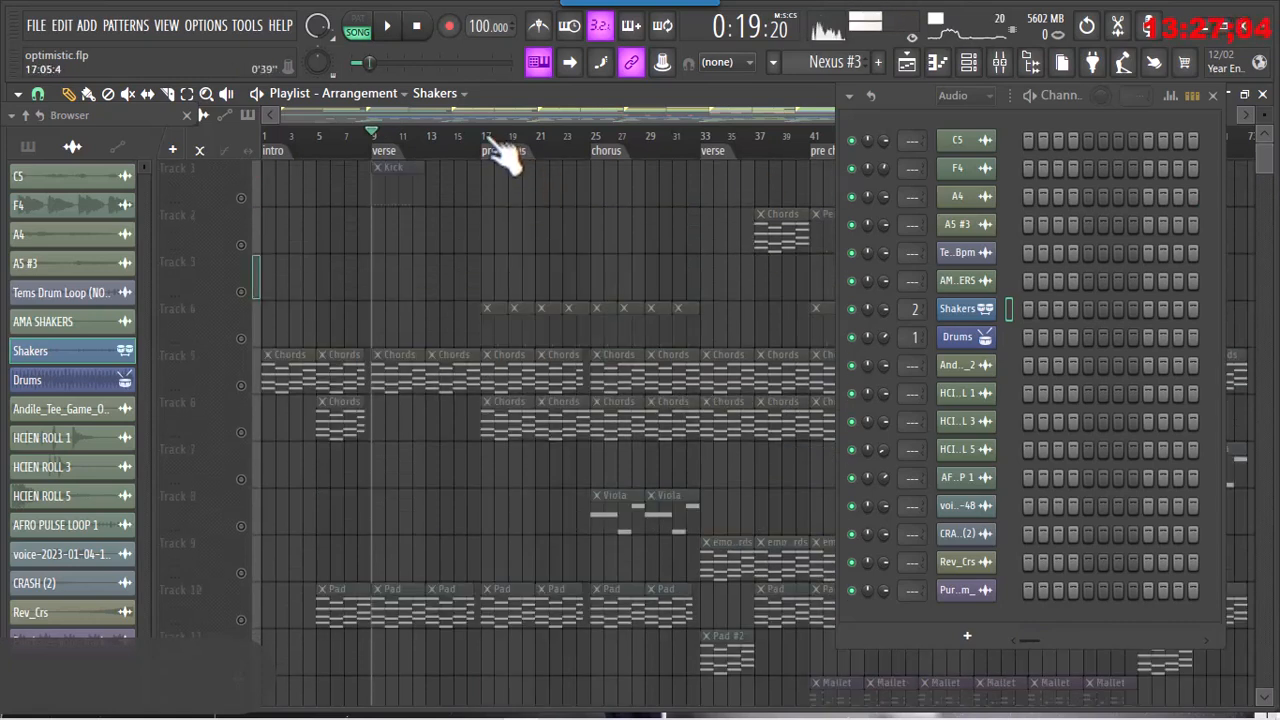
{"action": "left_click", "coordinate": [490, 140]}
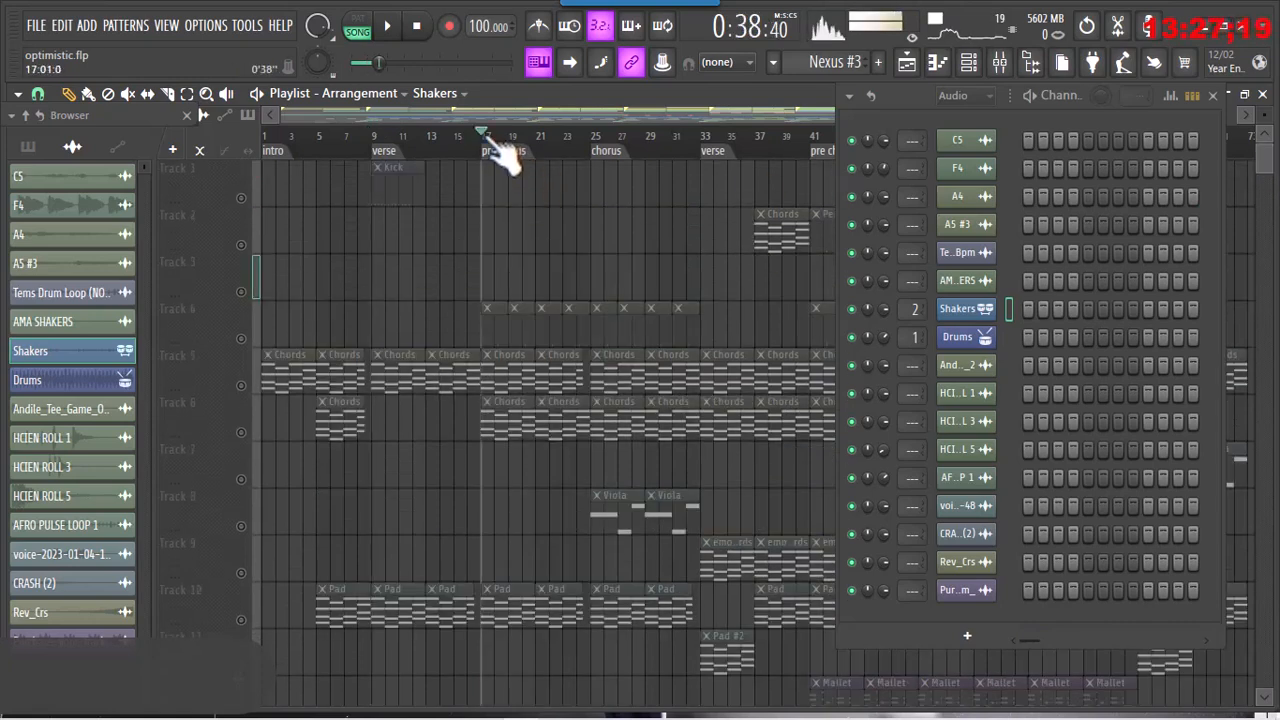
{"action": "left_click", "coordinate": [241, 386]}
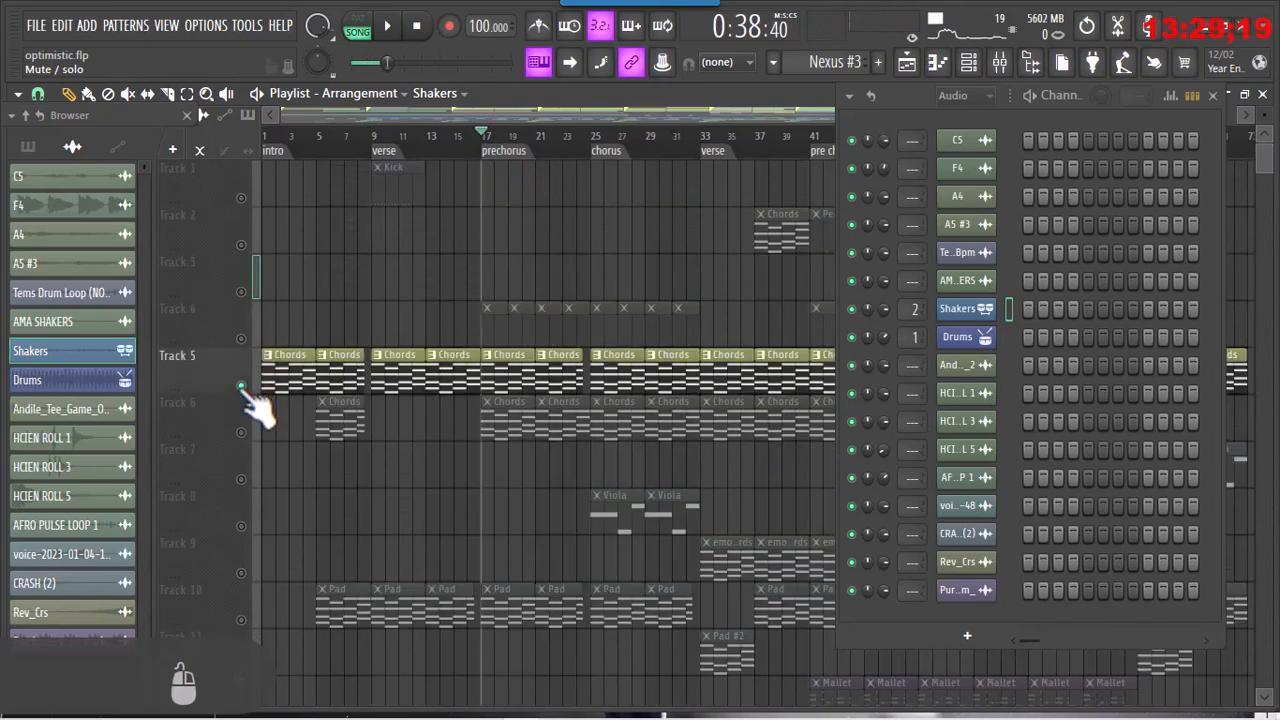
{"action": "left_click", "coordinate": [242, 620]}
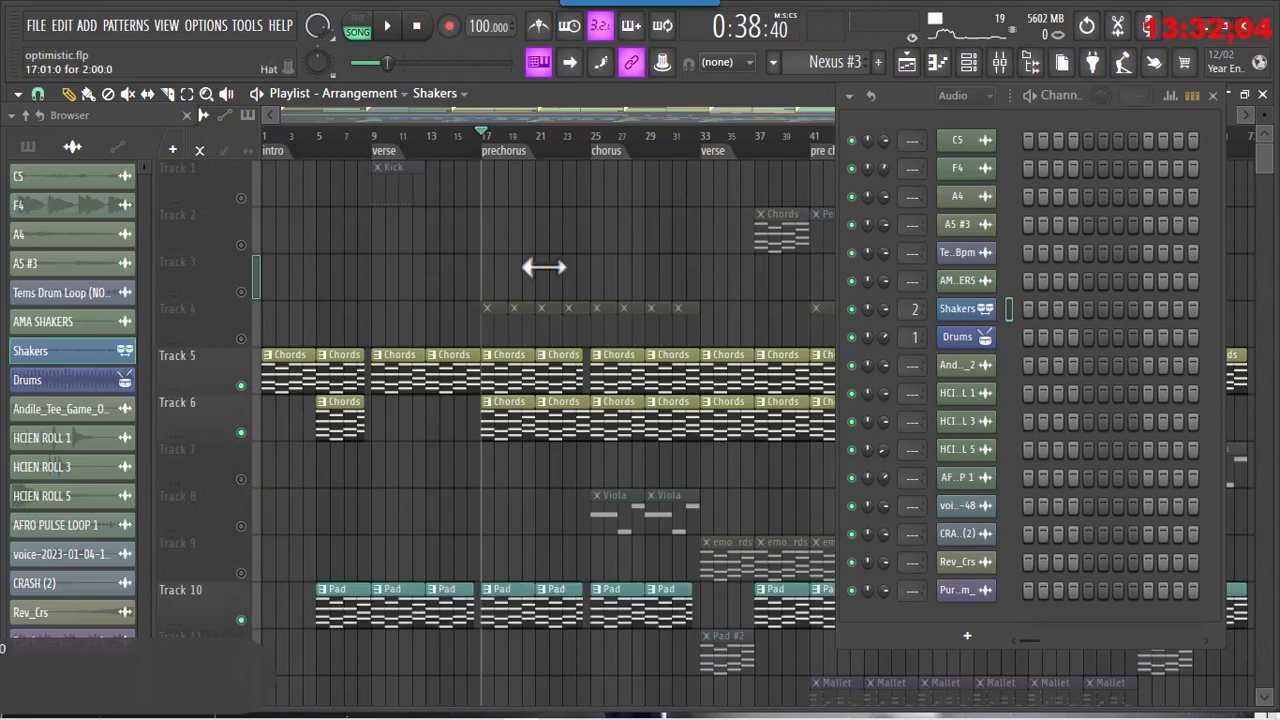
{"action": "left_click", "coordinate": [593, 138]}
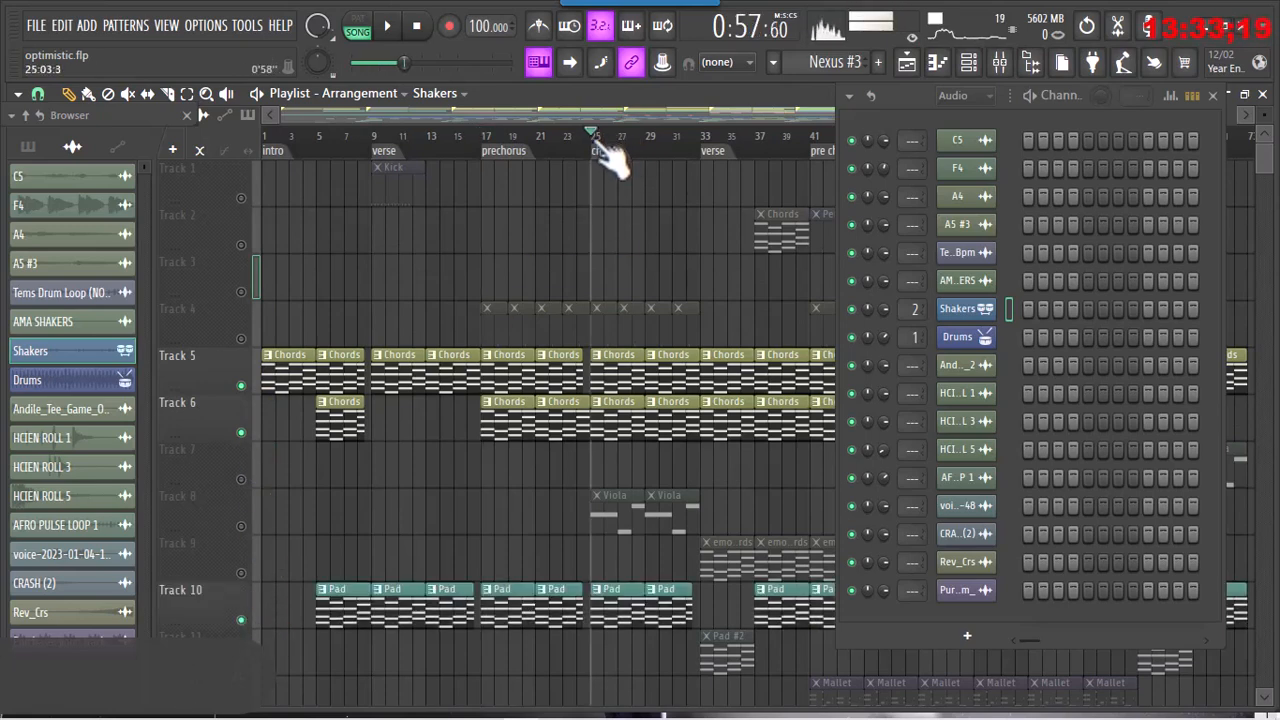
{"action": "left_click", "coordinate": [241, 526]}
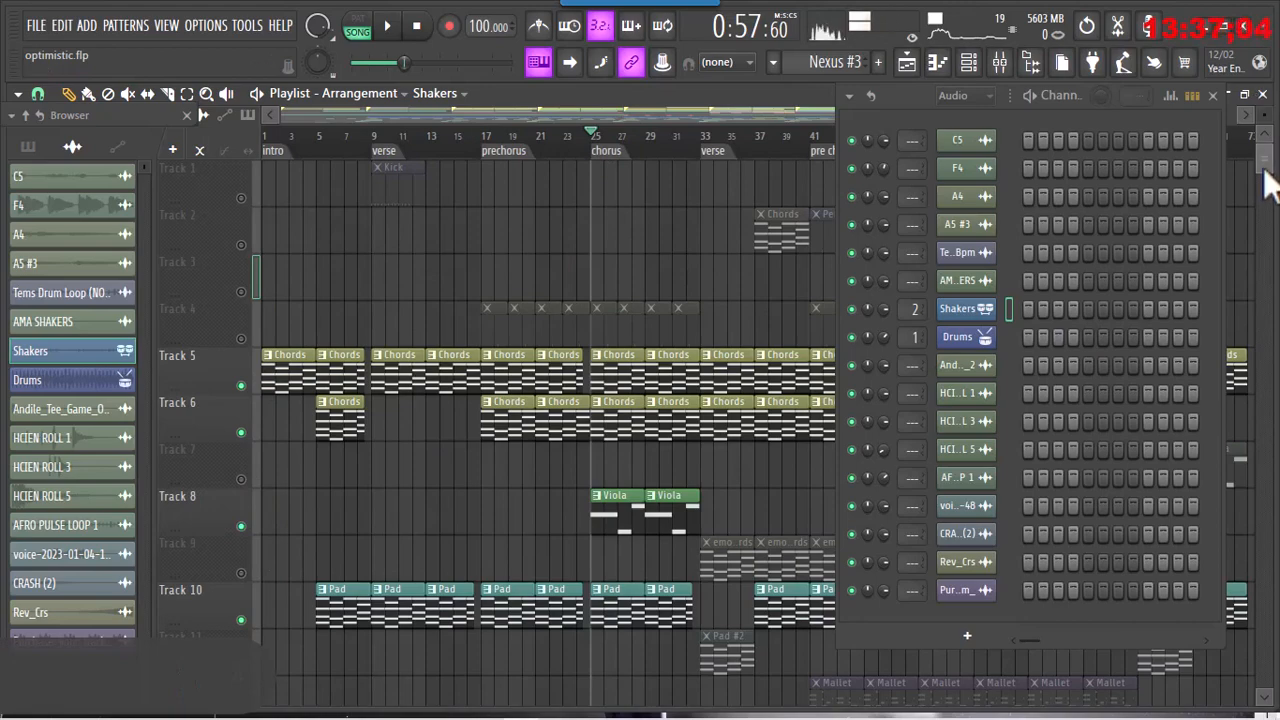
- Unmute the Bass on Track 14 and mute the Nexus #3 pattern on Track 16
{"action": "scroll", "coordinate": [1268, 185], "scroll_direction": "down", "scroll_amount": 5}
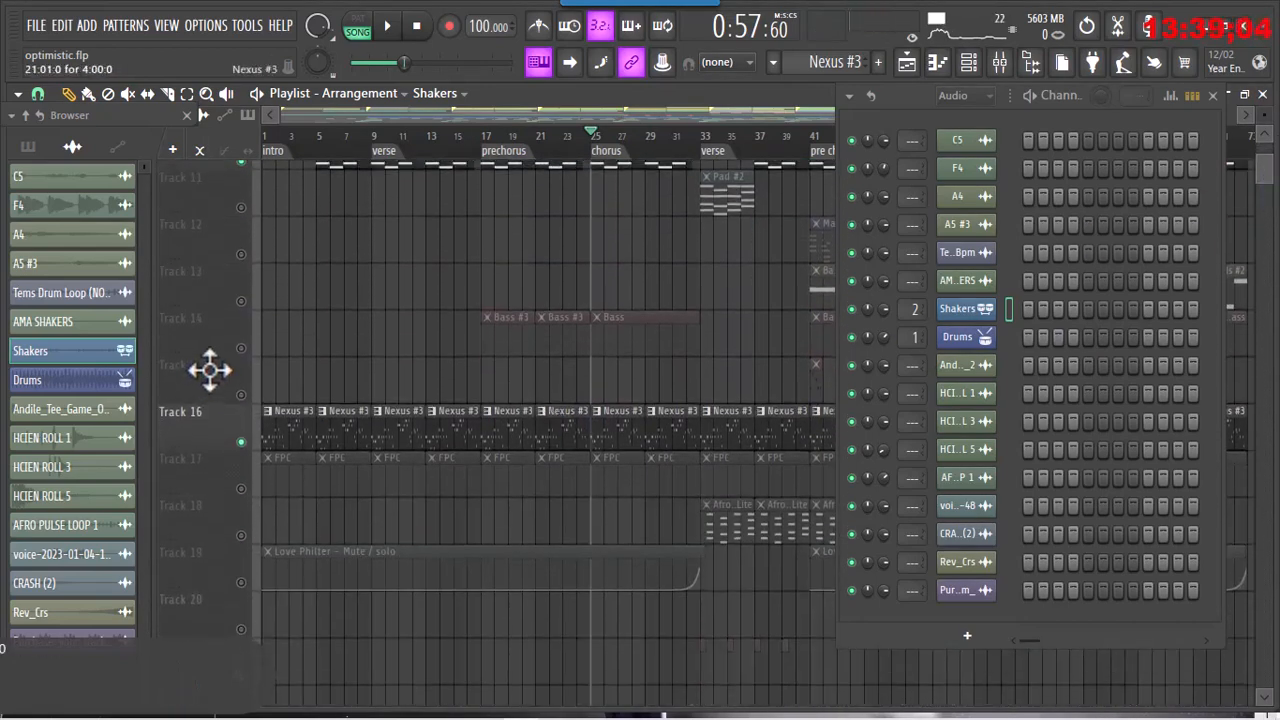
{"action": "left_click", "coordinate": [241, 349]}
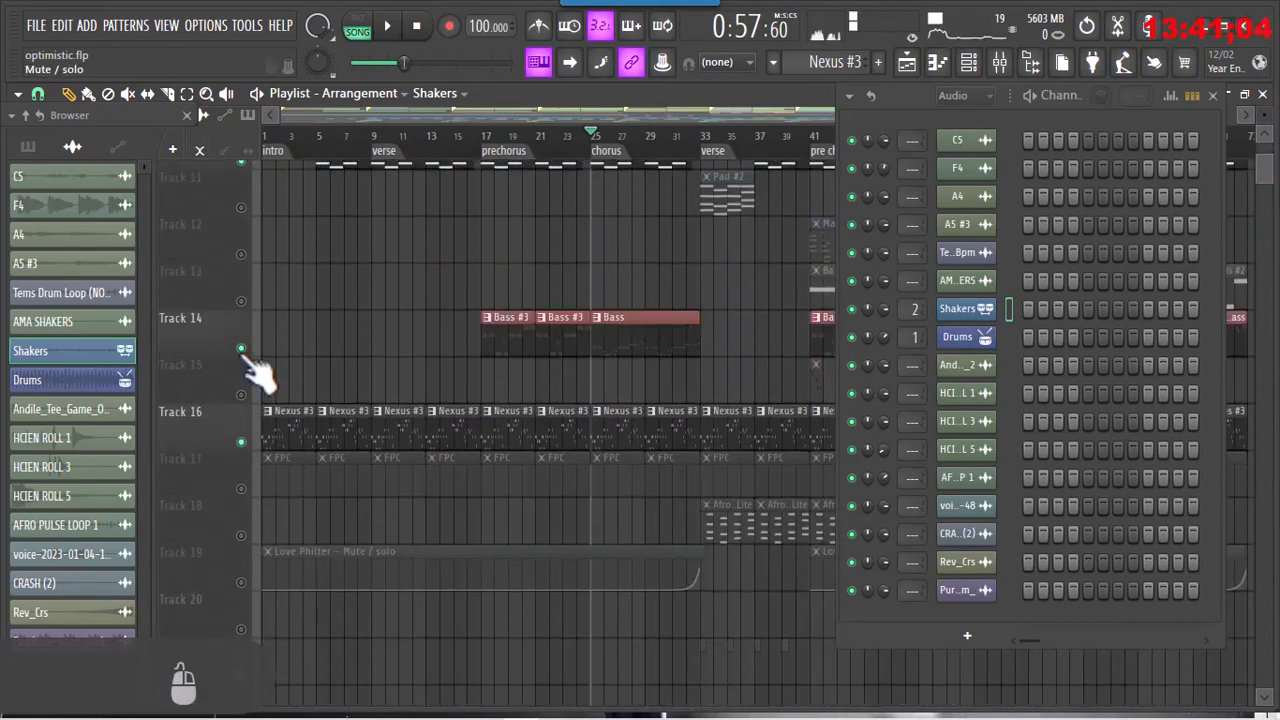
{"action": "left_click", "coordinate": [241, 441]}
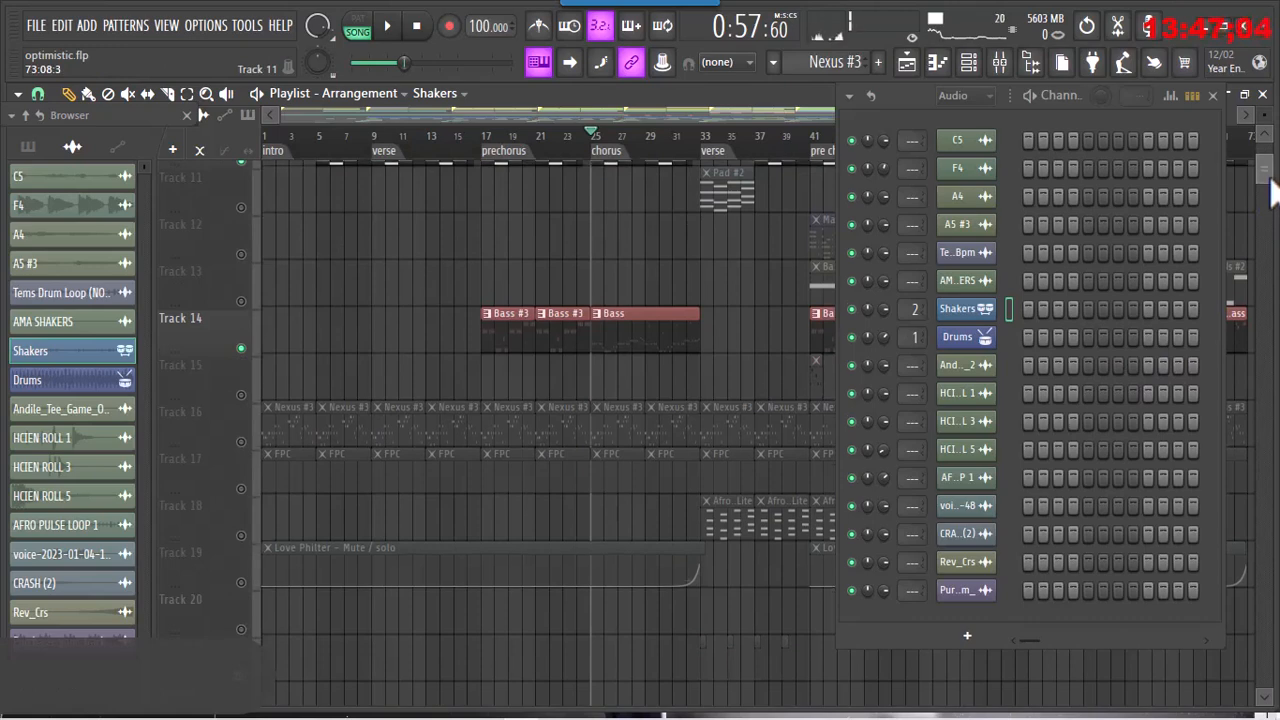
- Unmute the Shakers on Track 26, play them with the Drums and melodic layers from the chorus at bar 25, and stop playback
{"action": "scroll", "coordinate": [1270, 183], "scroll_direction": "down", "scroll_amount": 5}
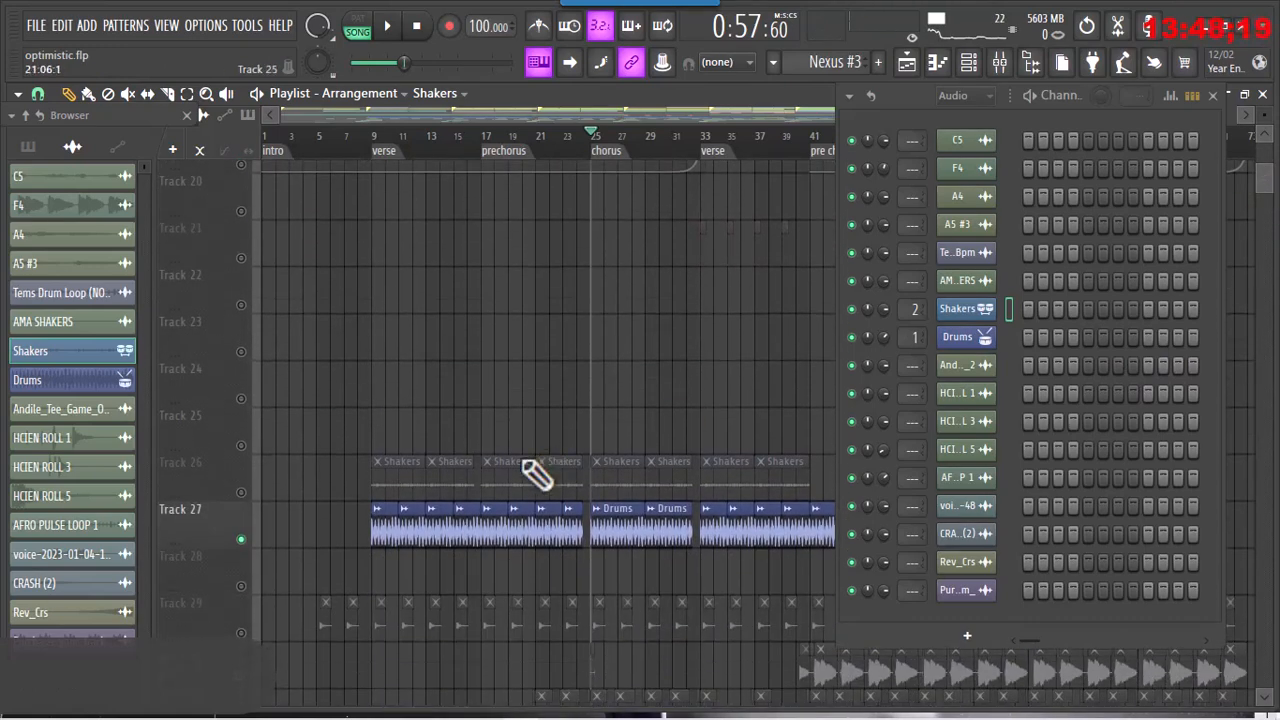
{"action": "left_click", "coordinate": [241, 492]}
{"action": "key", "text": "space"}
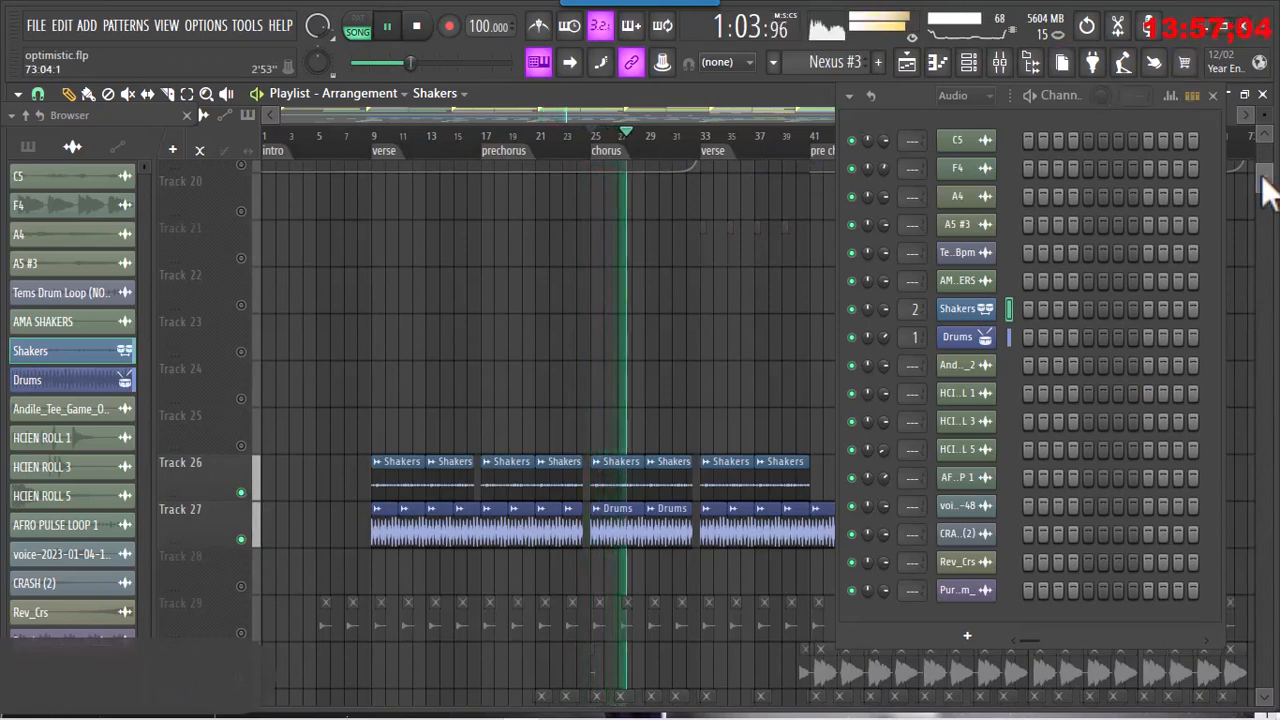
{"action": "scroll", "coordinate": [1265, 185], "scroll_direction": "up", "scroll_amount": 3}
{"action": "scroll", "coordinate": [1265, 185], "scroll_direction": "up", "scroll_amount": 15}
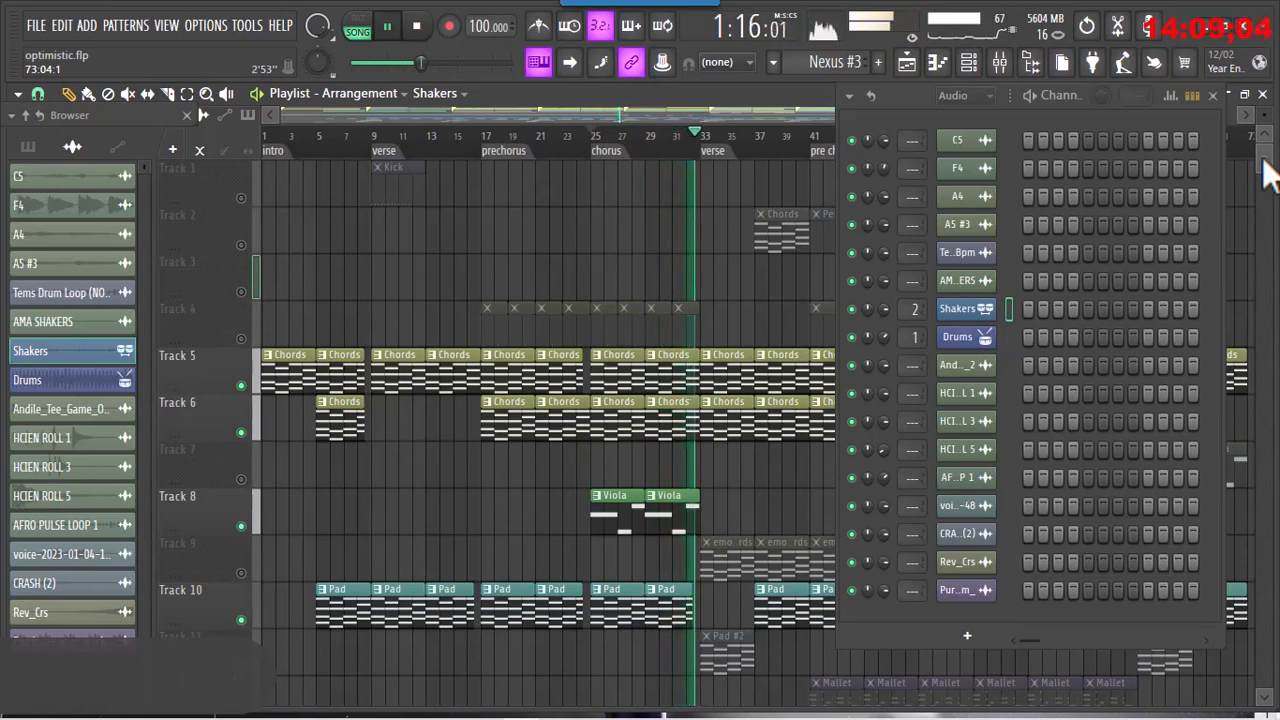
{"action": "key", "text": "ctrl+s"}
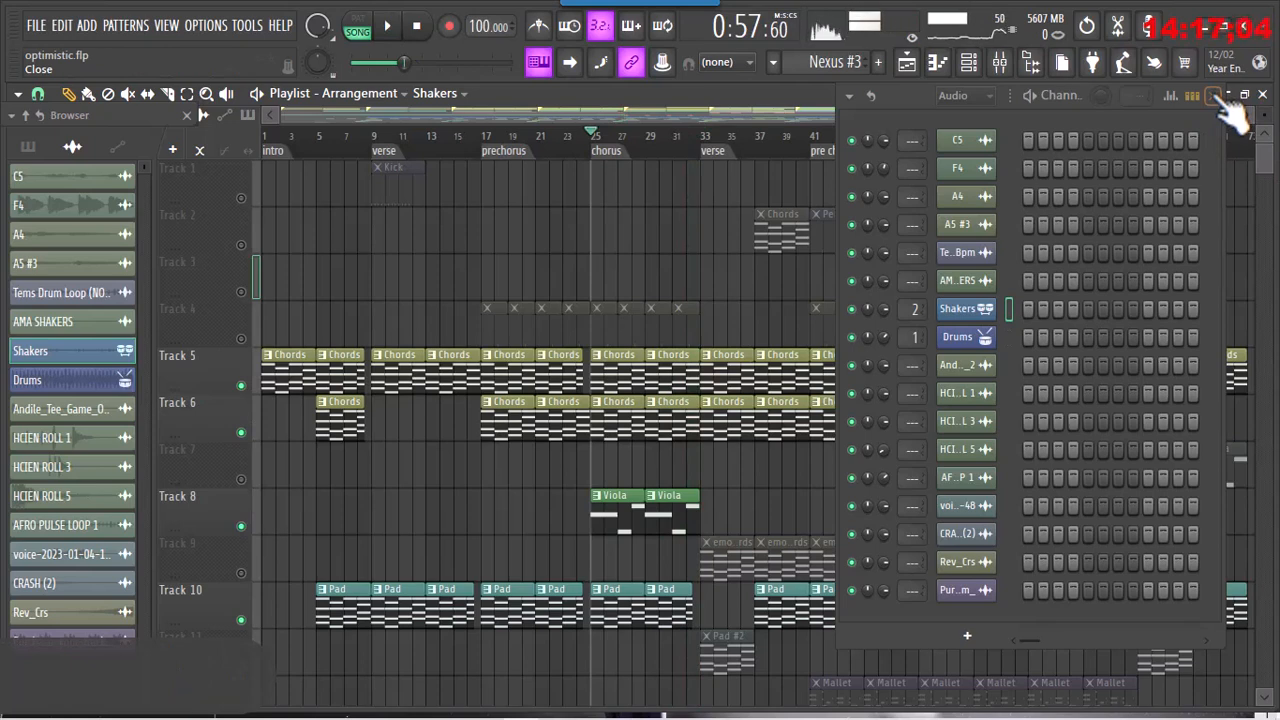
- Close the channel rack and examine the full arrangement, from the melodic tracks to the drum and effect tracks and back
{"action": "left_click", "coordinate": [1216, 96]}
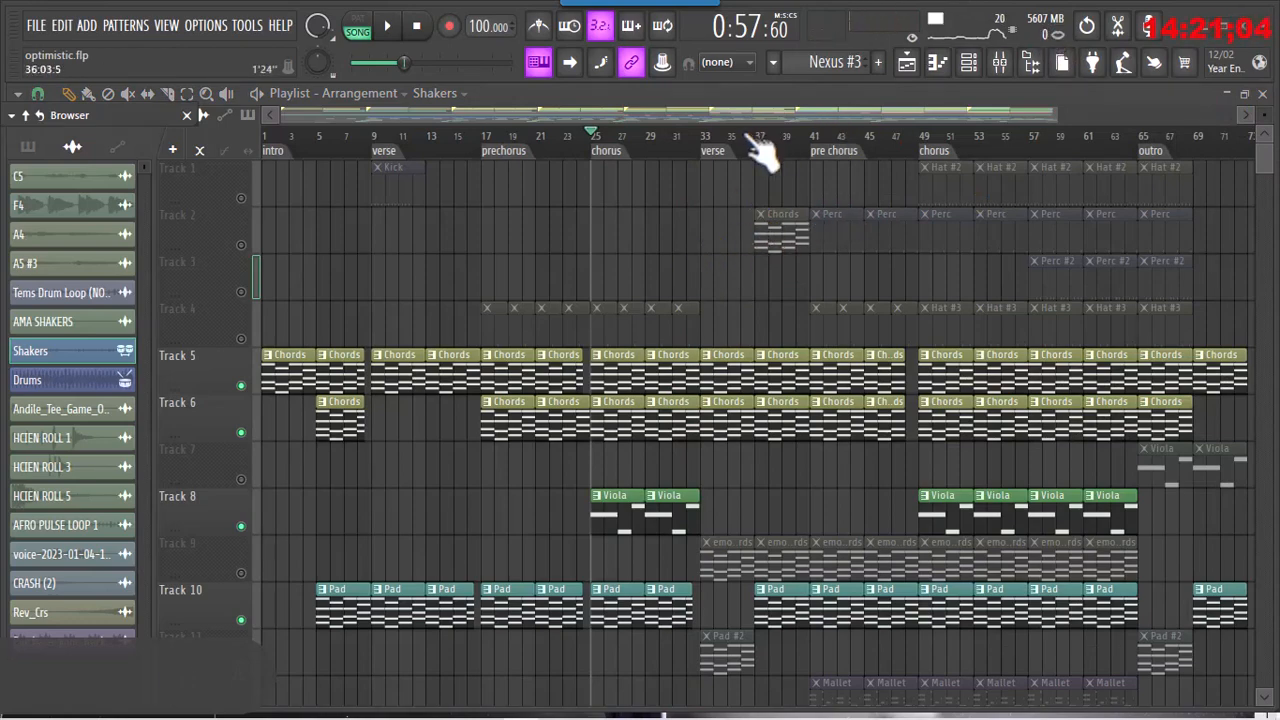
{"action": "left_click_drag", "start_coordinate": [1262, 171], "coordinate": [1265, 185]}
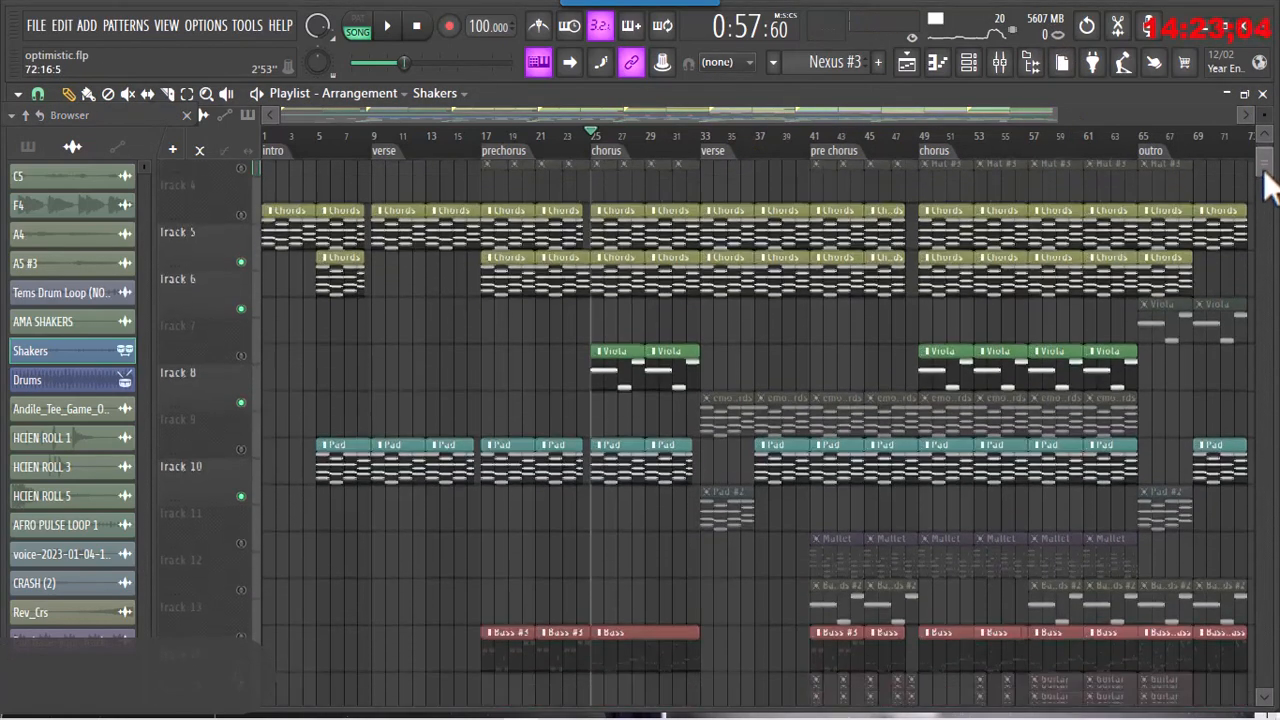
{"action": "scroll", "coordinate": [1265, 185], "scroll_direction": "down", "scroll_amount": 10}
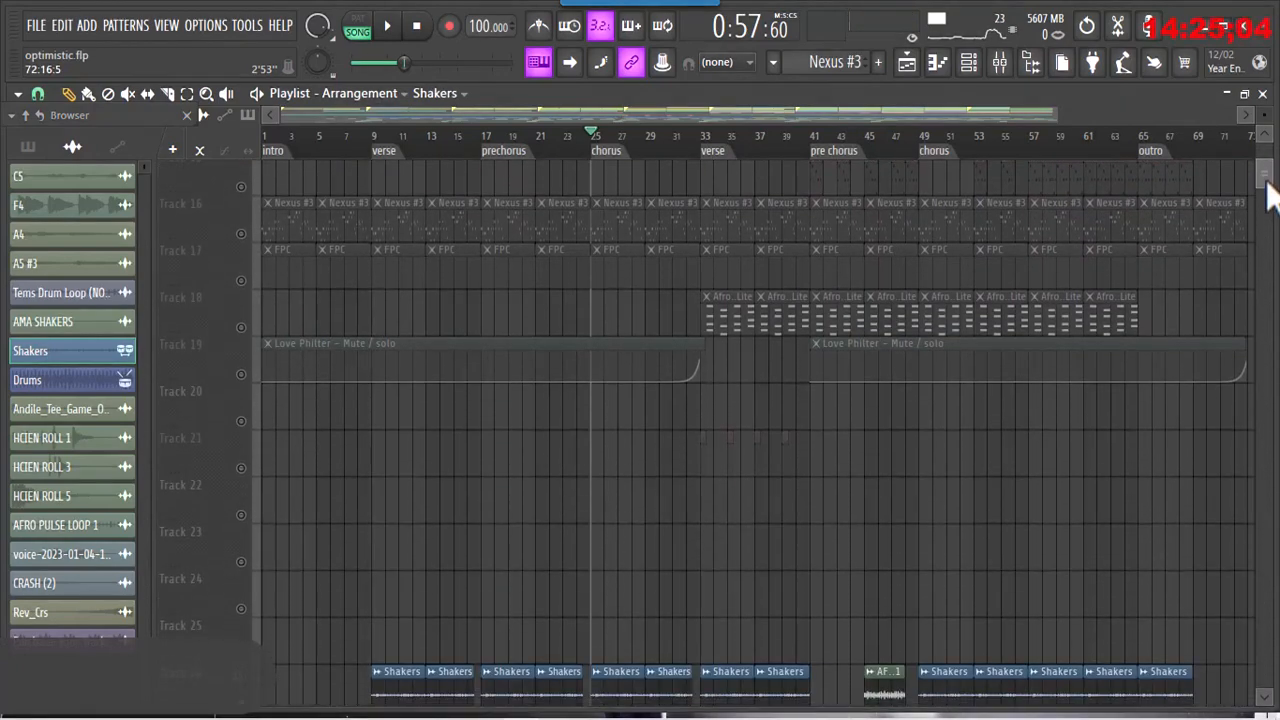
{"action": "scroll", "coordinate": [1268, 190], "scroll_direction": "down", "scroll_amount": 8}
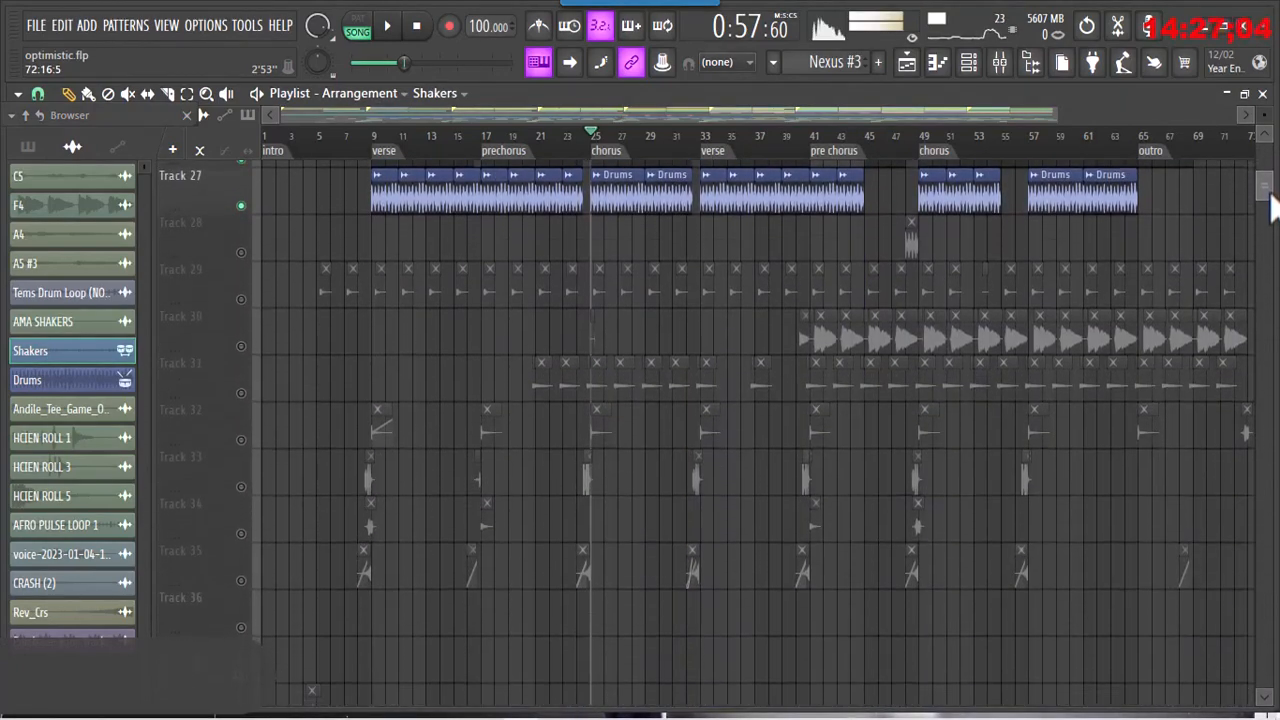
{"action": "scroll", "coordinate": [1268, 200], "scroll_direction": "up", "scroll_amount": 3}
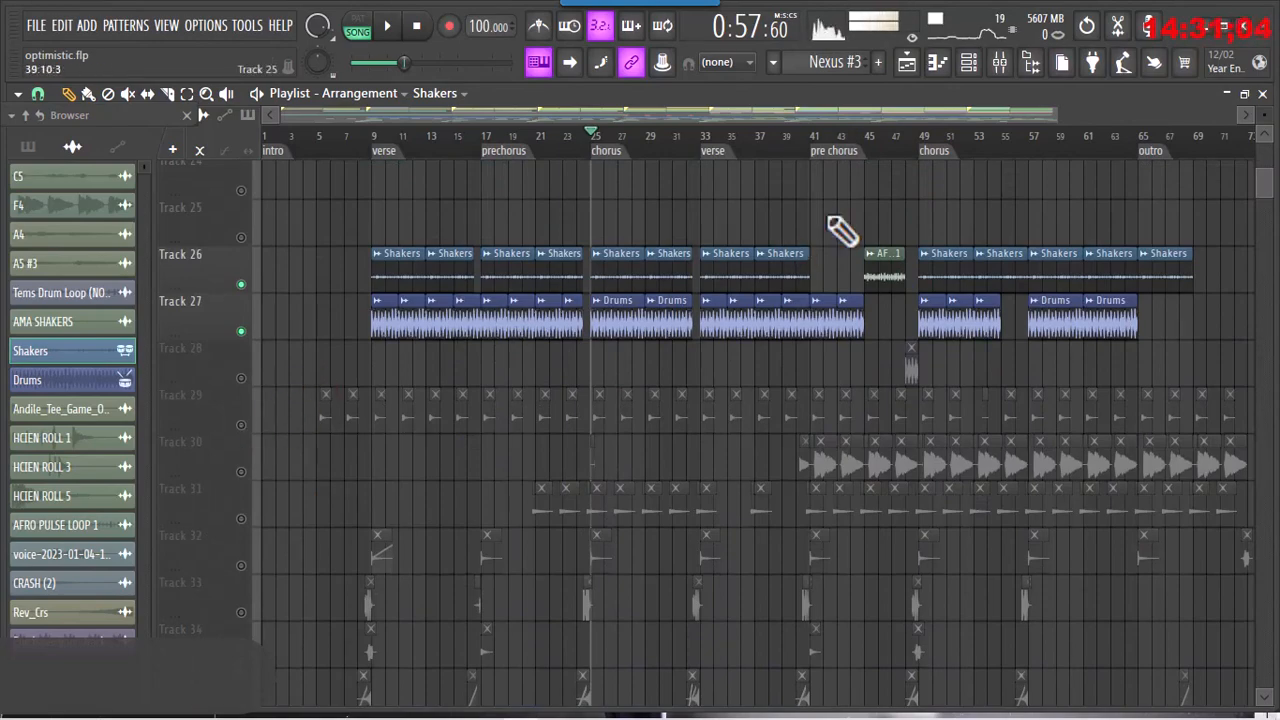
{"action": "scroll", "coordinate": [1270, 200], "scroll_direction": "up", "scroll_amount": 10}
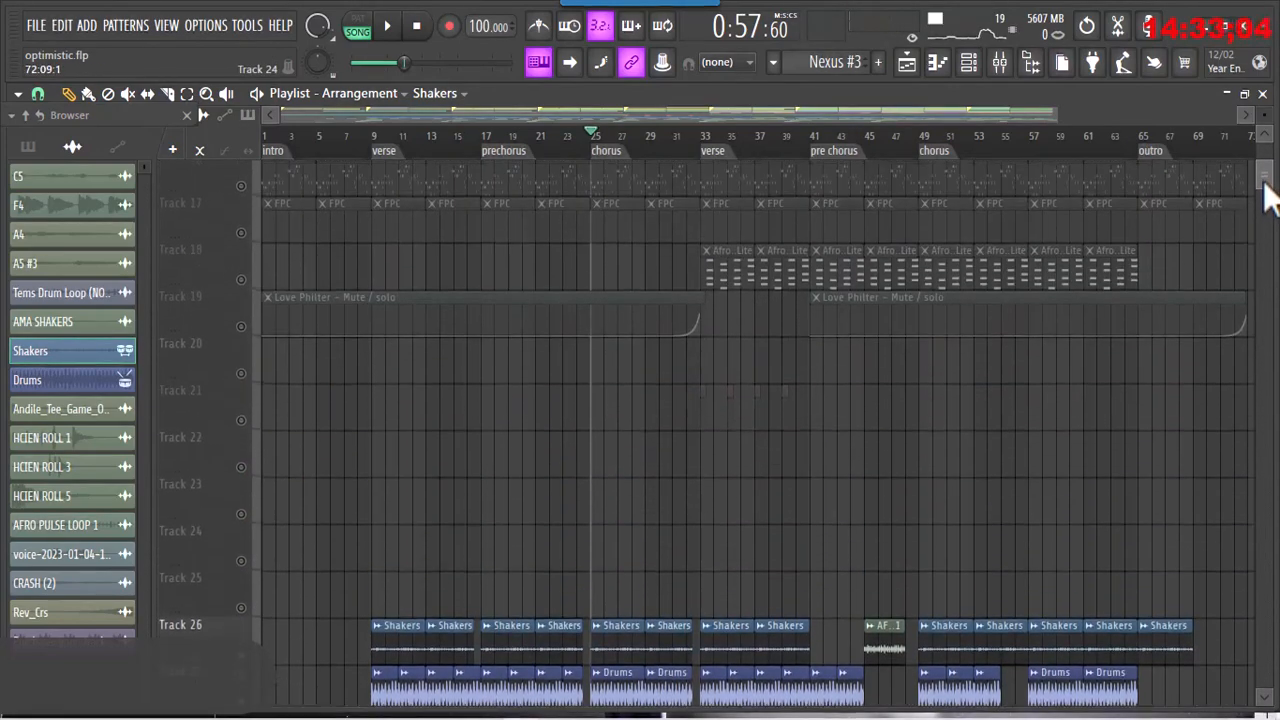
{"action": "scroll", "coordinate": [1268, 188], "scroll_direction": "up", "scroll_amount": 9}
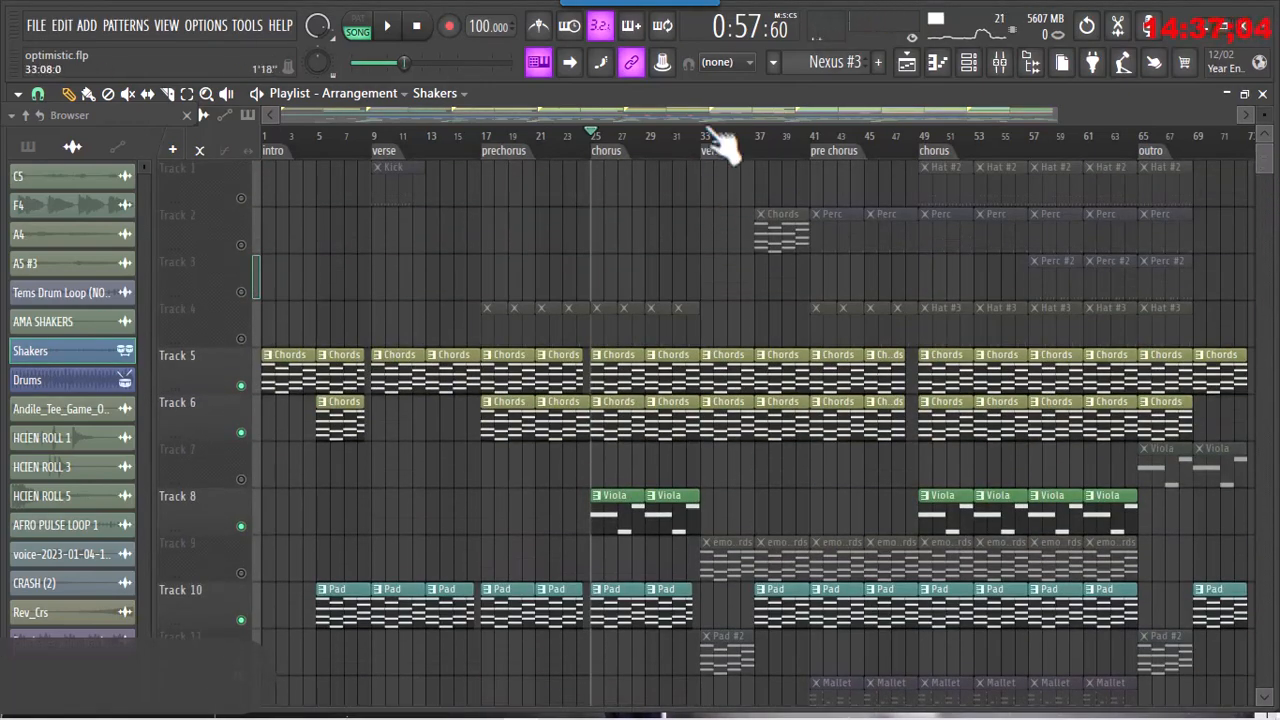
- Set the playback position to the second verse at bar 33 and show the Track 9 emotionalChords pattern in the channel rack
{"action": "left_click", "coordinate": [706, 145]}
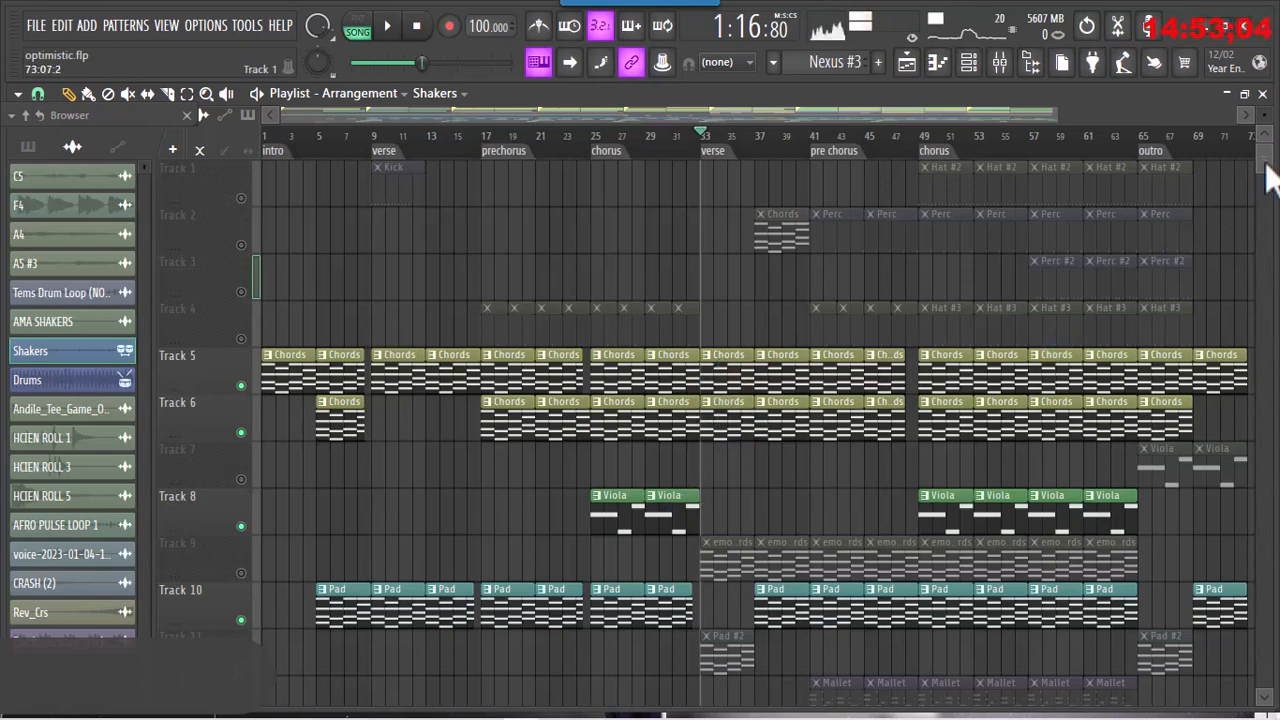
{"action": "scroll", "coordinate": [1268, 178], "scroll_direction": "down", "scroll_amount": 5}
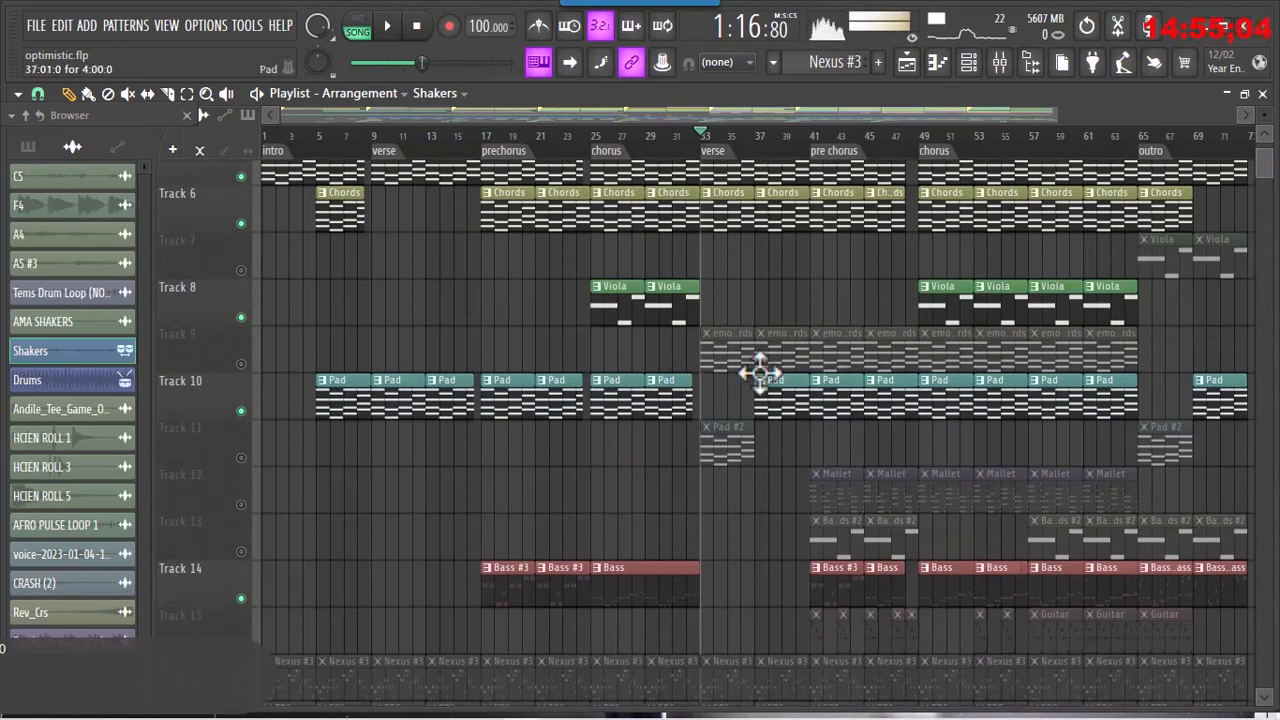
{"action": "left_click", "coordinate": [711, 360]}
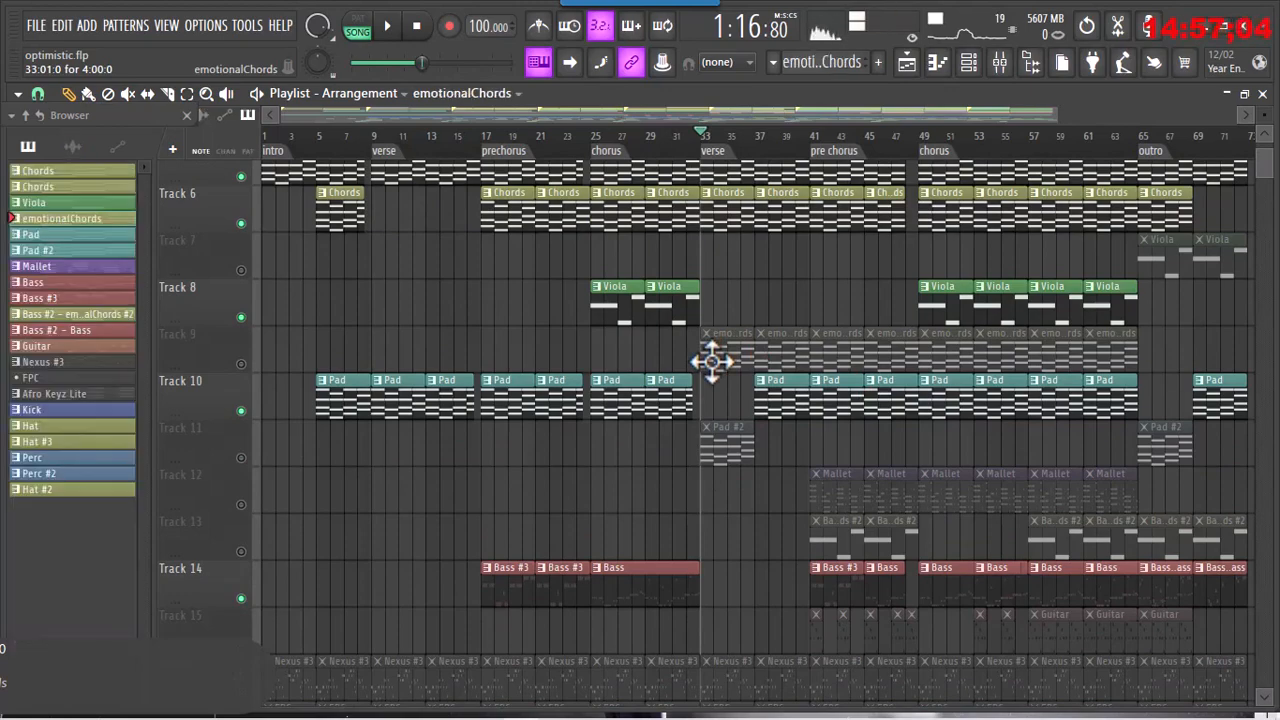
{"action": "left_click", "coordinate": [969, 63]}
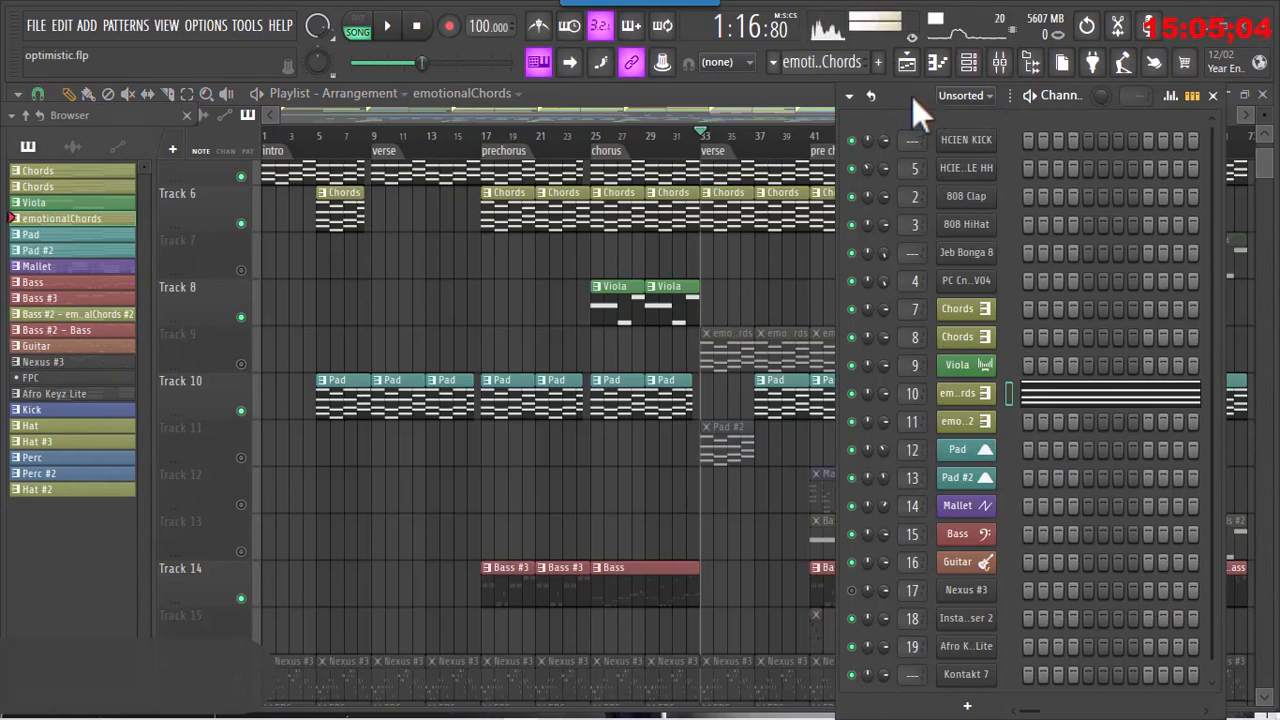
{"action": "left_click_drag", "start_coordinate": [912, 96], "coordinate": [937, 115]}
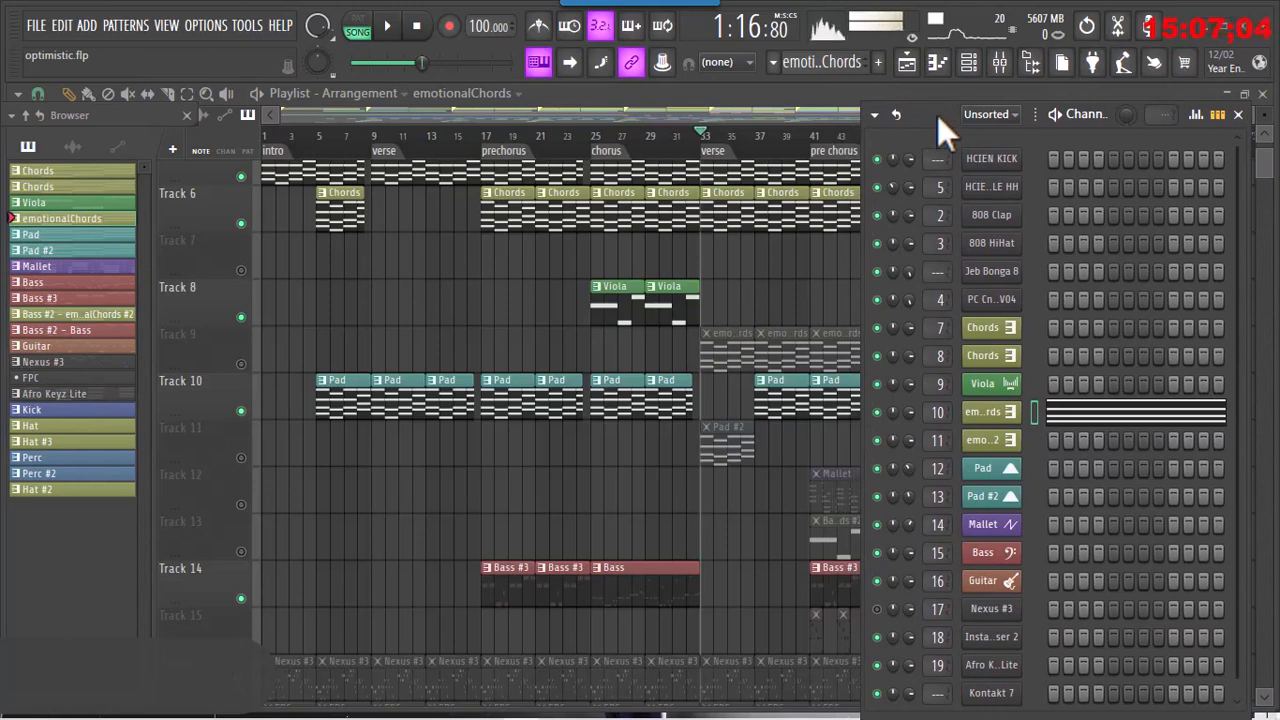
- Solo Track 9 and play its emotionalChords clips from the verse at bar 33
{"action": "right_click", "coordinate": [242, 364]}
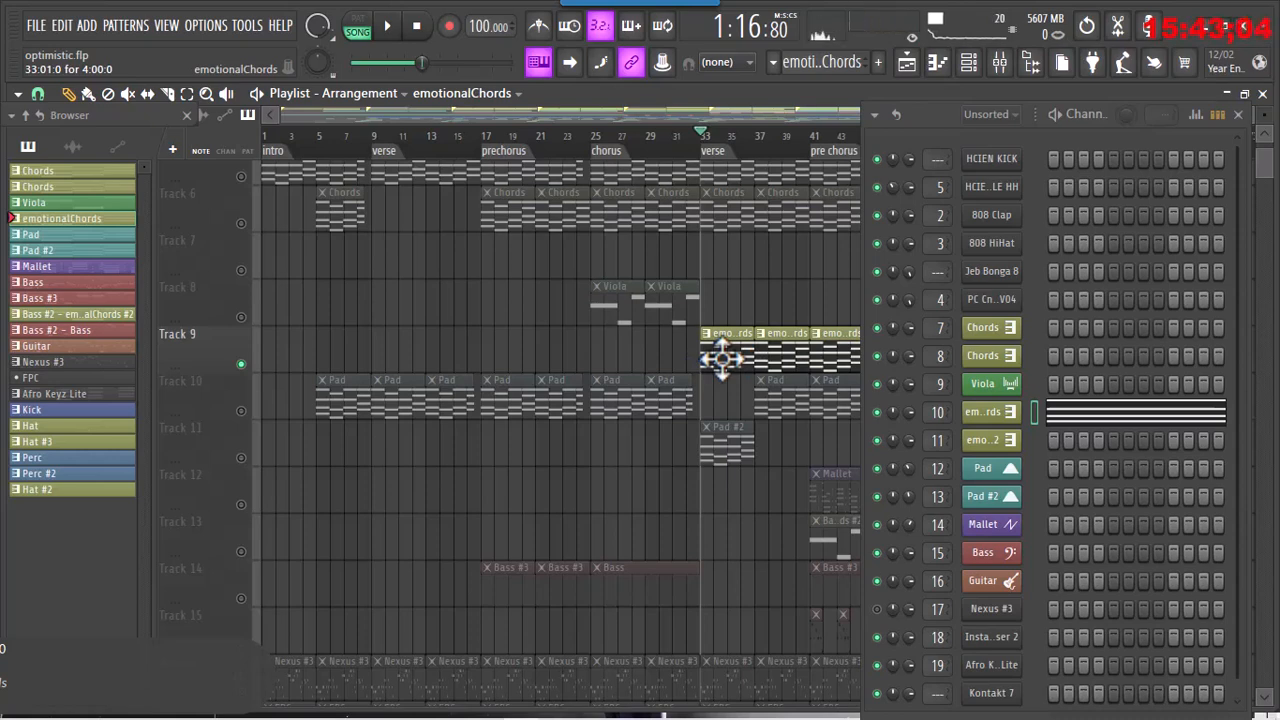
{"action": "key", "text": "space"}
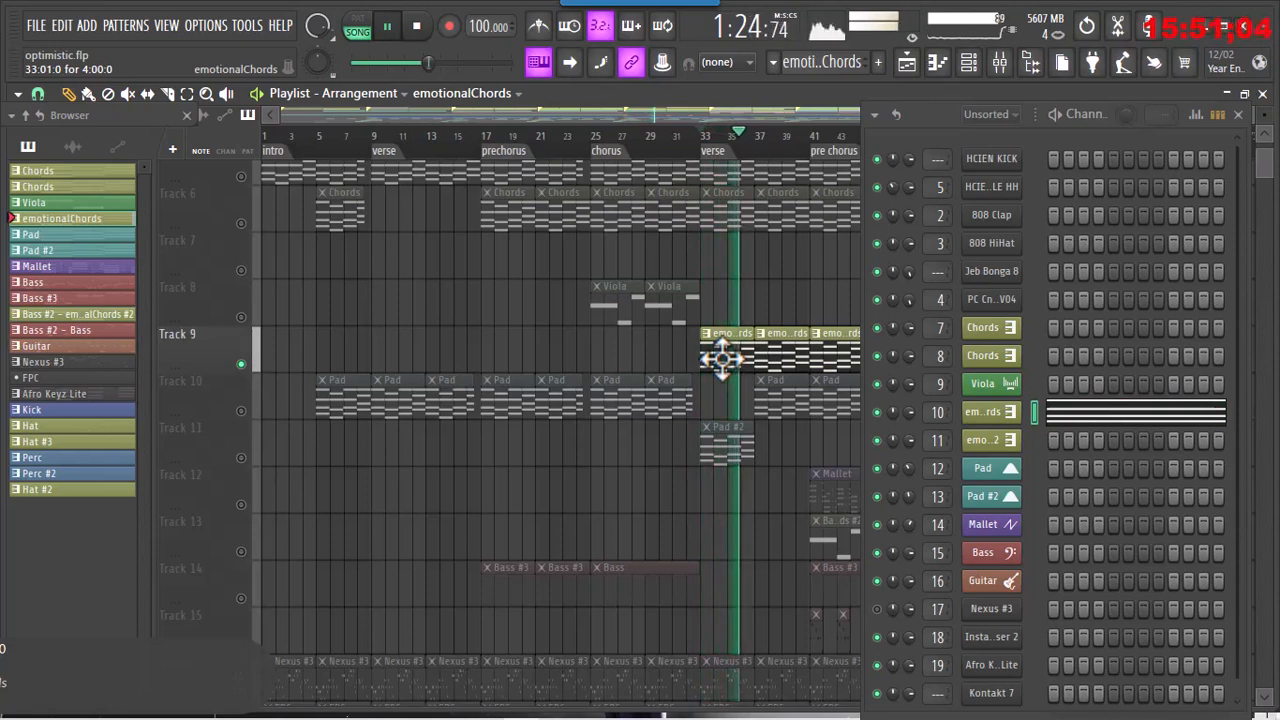
- Switch smart disable for all plugins while the solo plays, and stop playback
{"action": "left_click", "coordinate": [249, 27]}
{"action": "mouse_move", "coordinate": [300, 88]}
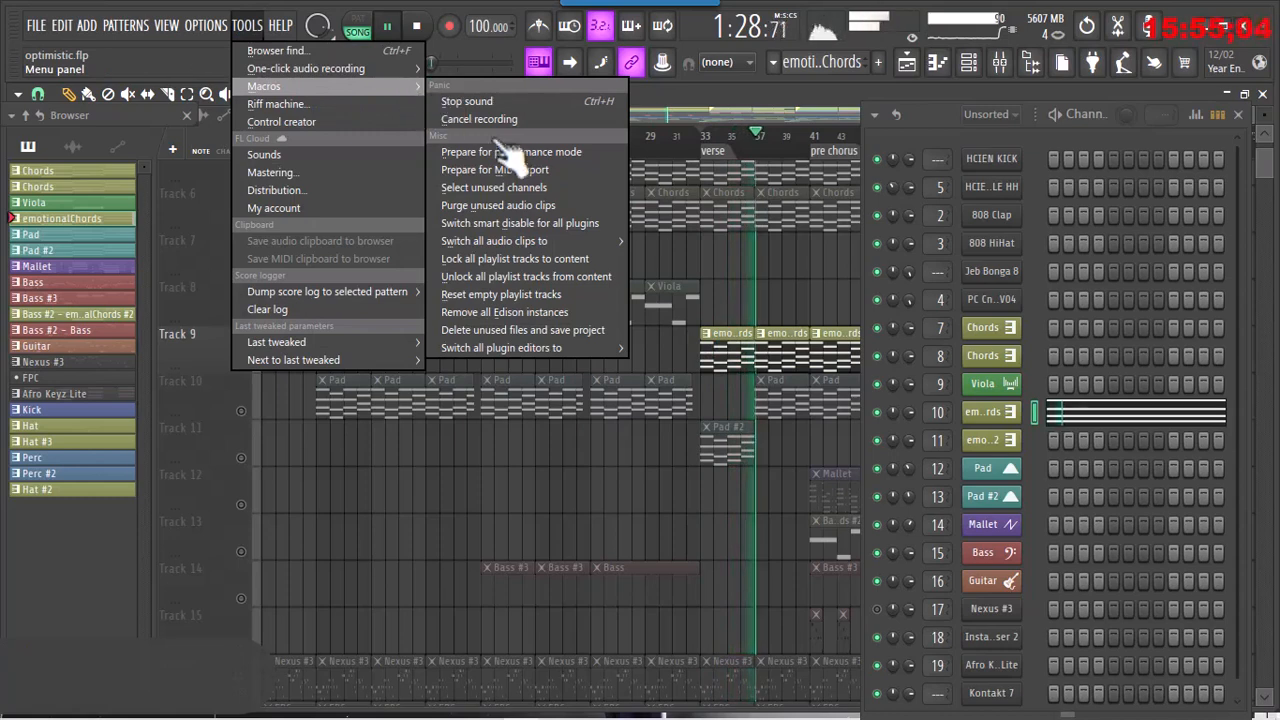
{"action": "left_click", "coordinate": [560, 224]}
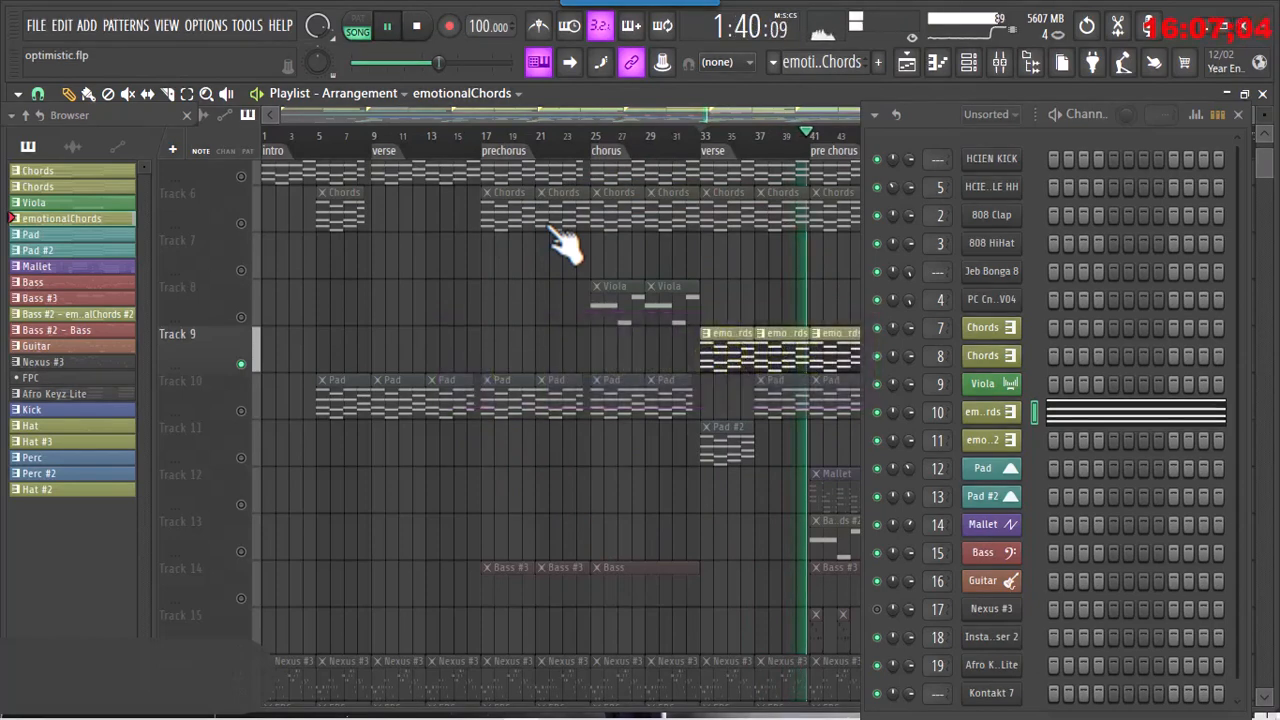
{"action": "key", "text": "space"}
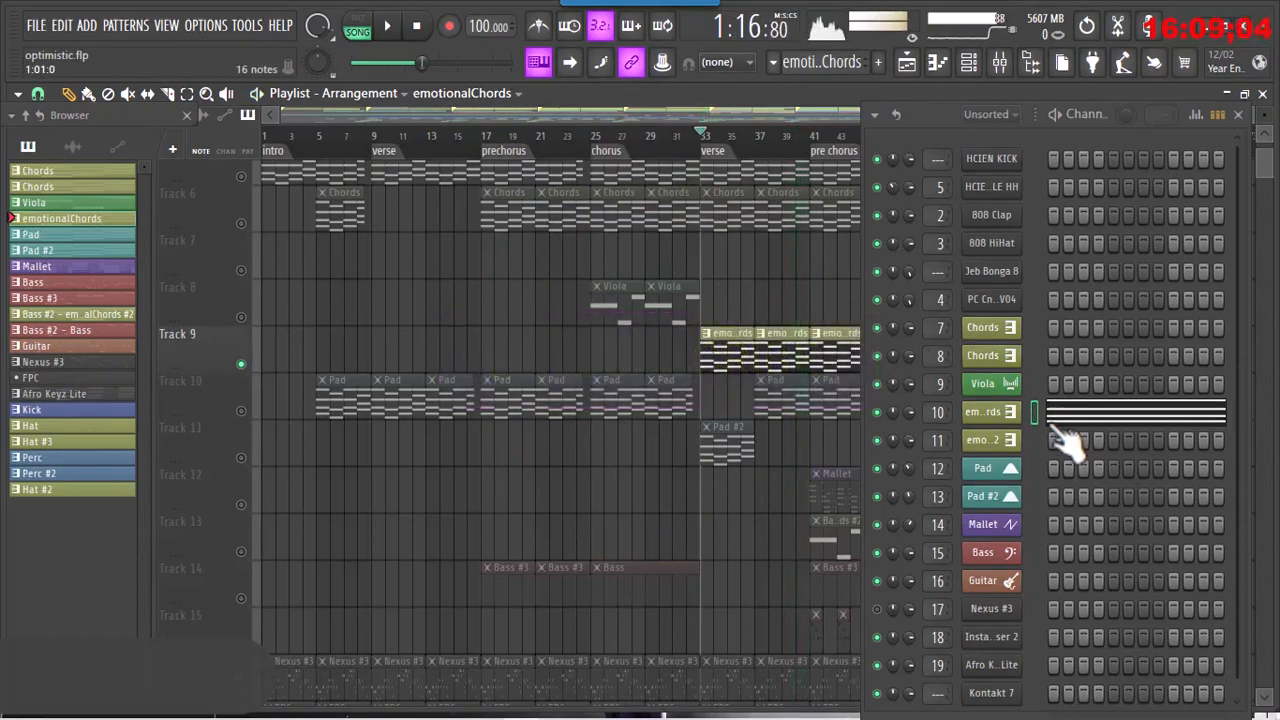
- Open the emotionalChords channel's ZENOLOGY Pro plugin and show its Emotionality preset in the preset browser, clear of the channel rack
{"action": "left_click", "coordinate": [990, 413]}
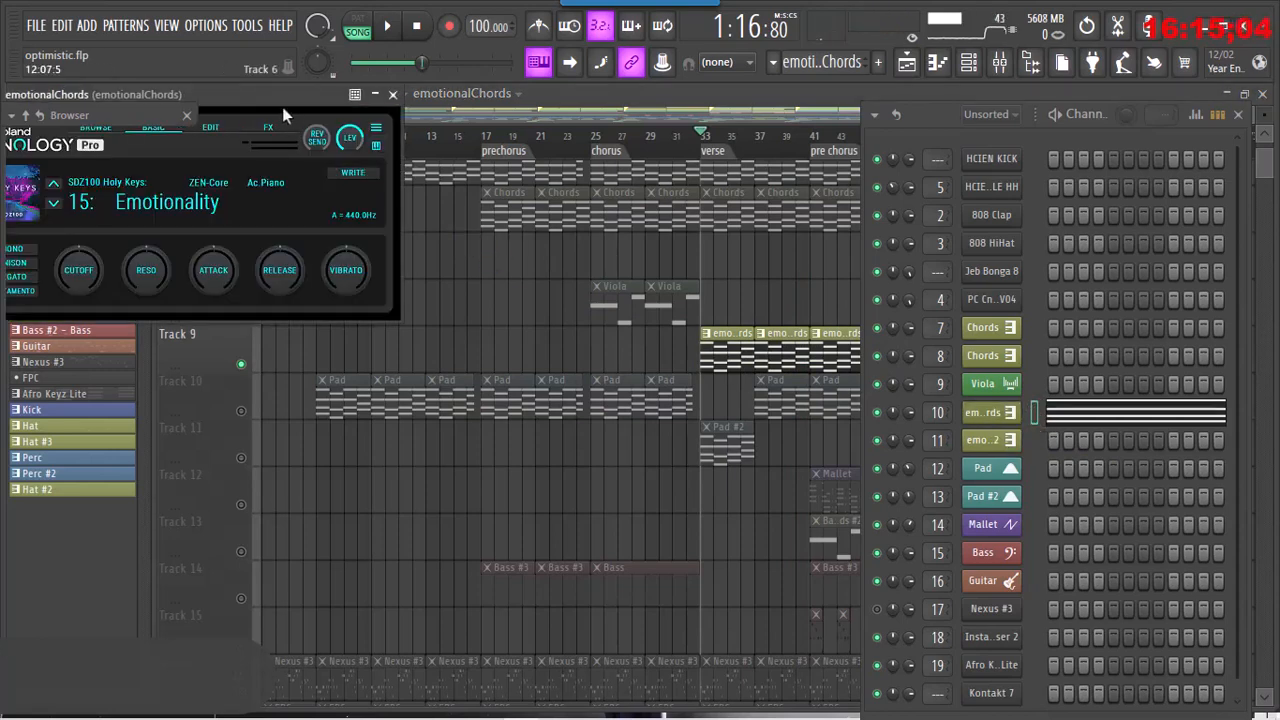
{"action": "left_click_drag", "start_coordinate": [283, 100], "coordinate": [486, 201]}
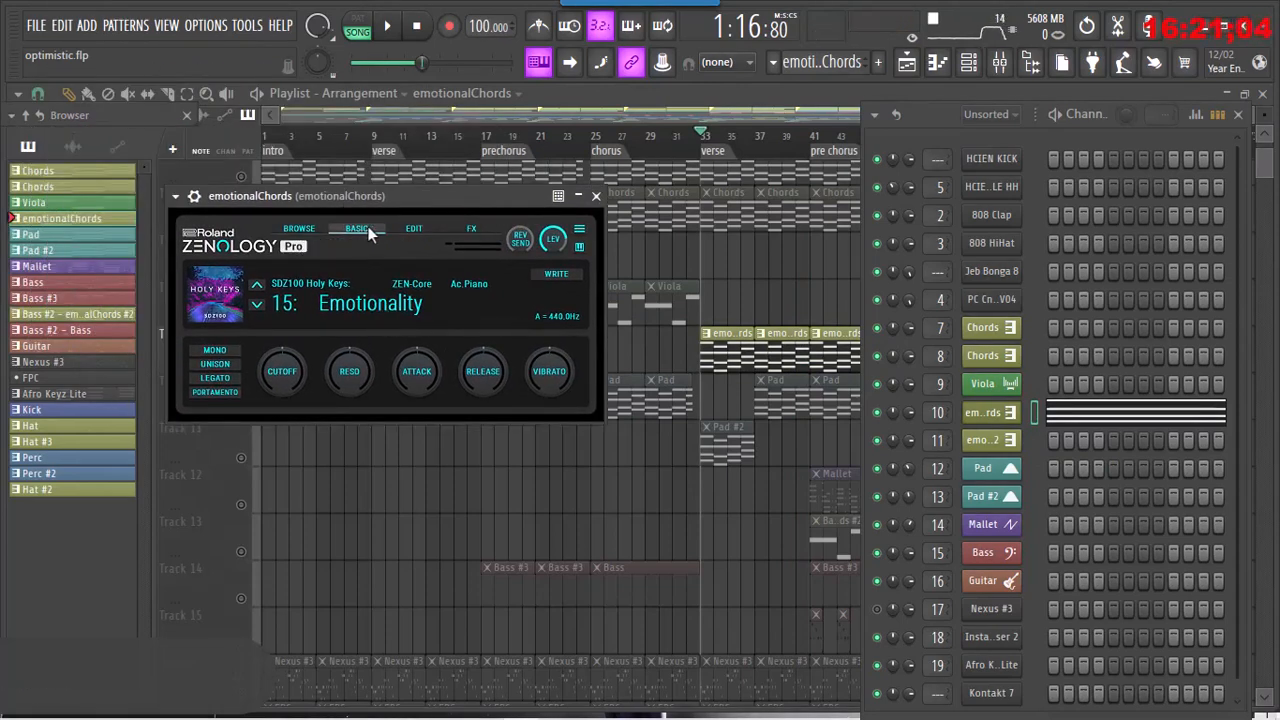
{"action": "left_click", "coordinate": [297, 229]}
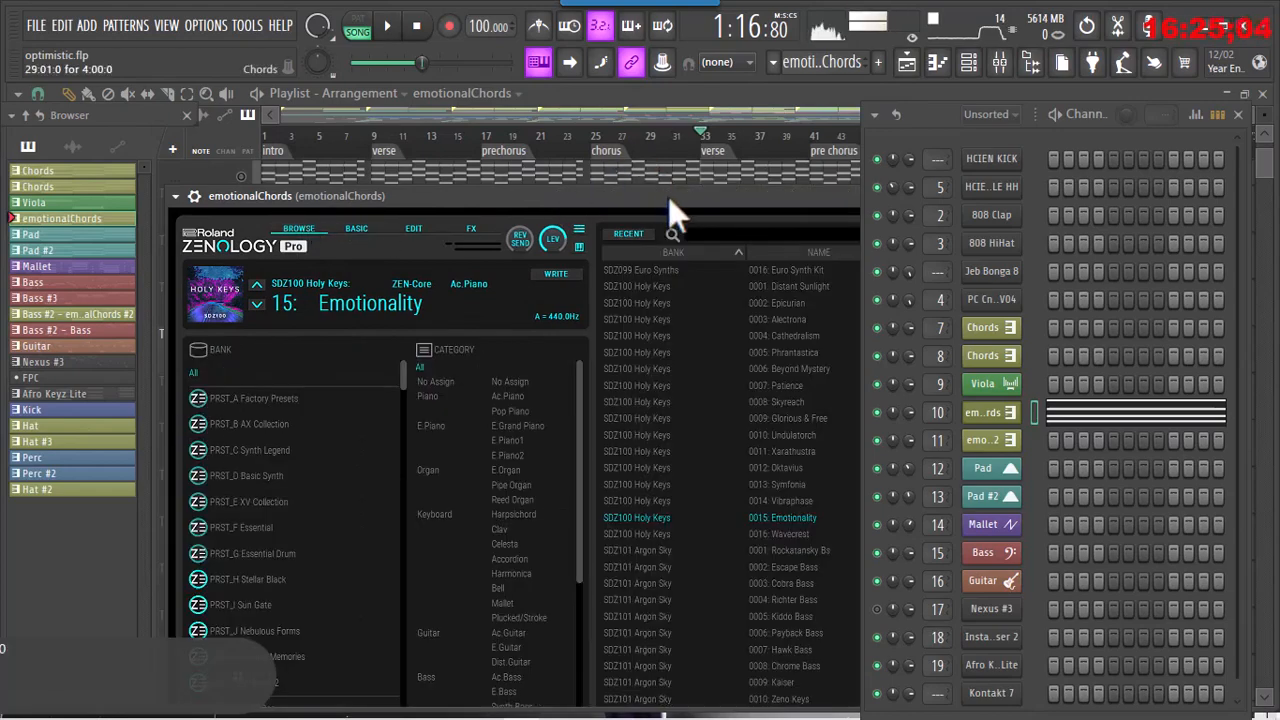
{"action": "left_click_drag", "start_coordinate": [670, 198], "coordinate": [527, 152]}
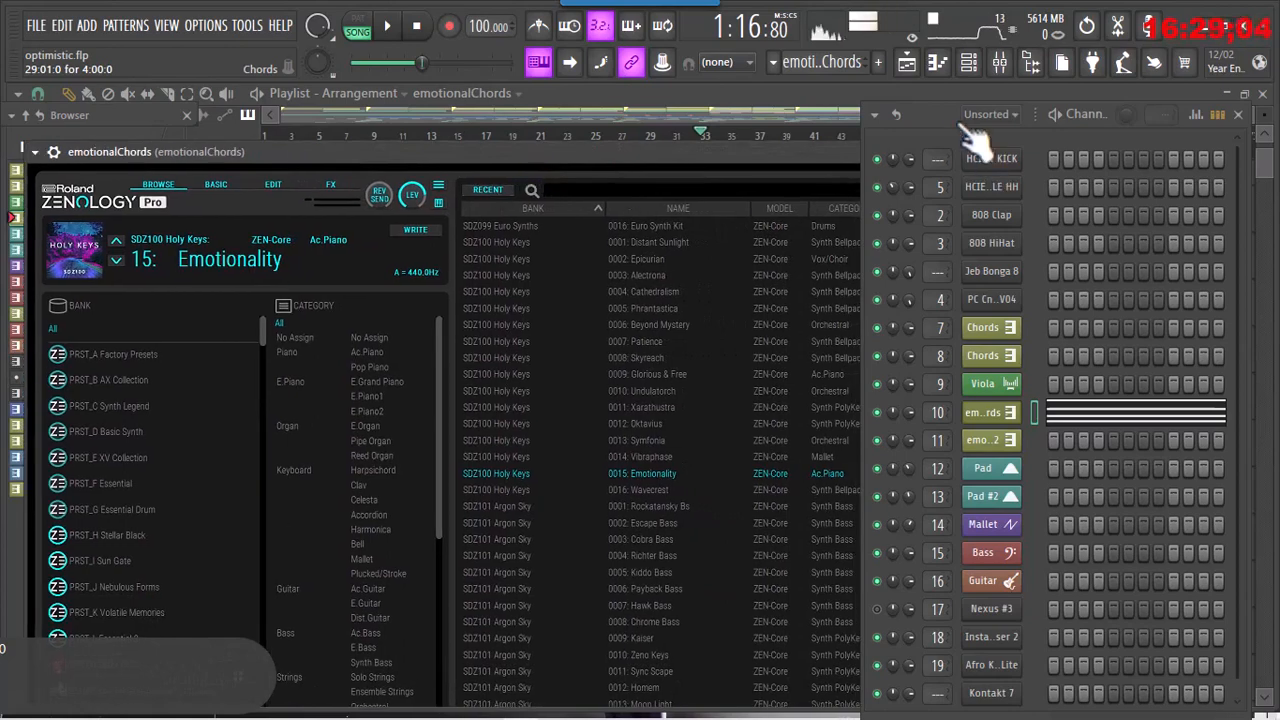
{"action": "left_click_drag", "start_coordinate": [929, 116], "coordinate": [1025, 121]}
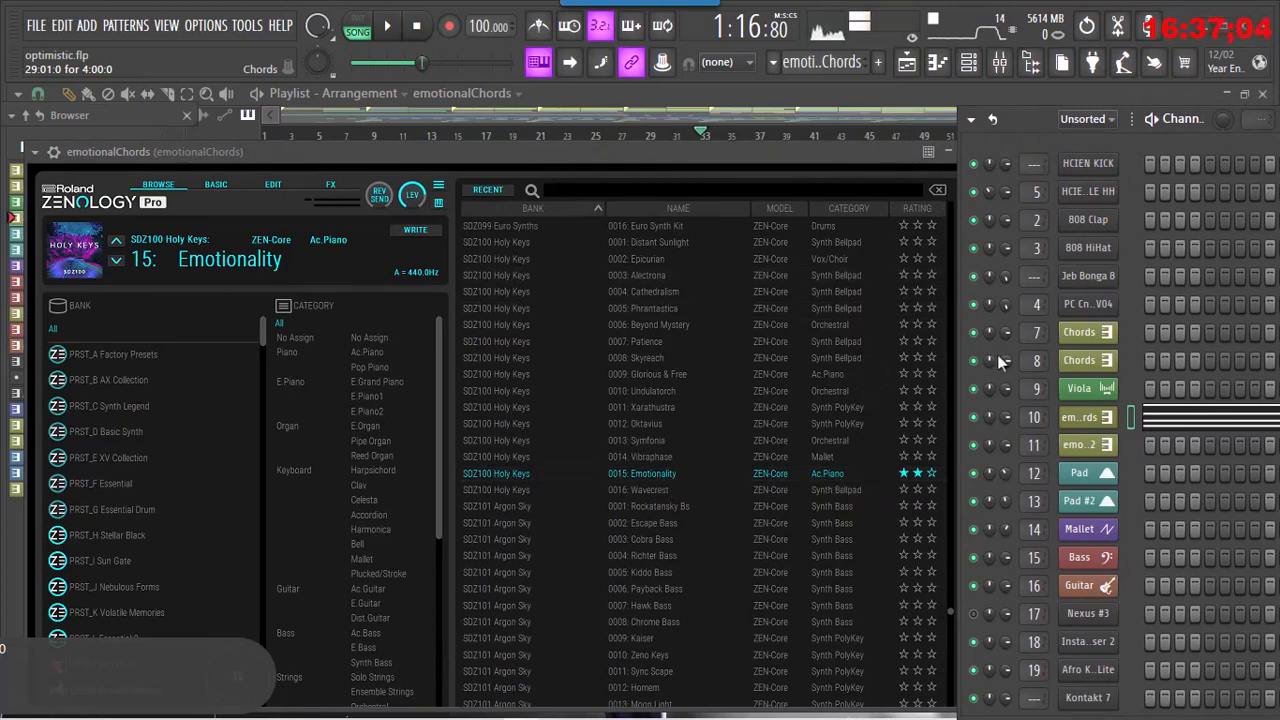
- Close the emotionalChords plugin window and the channel rack to clear the whole playlist
{"action": "left_click_drag", "start_coordinate": [879, 159], "coordinate": [805, 152]}
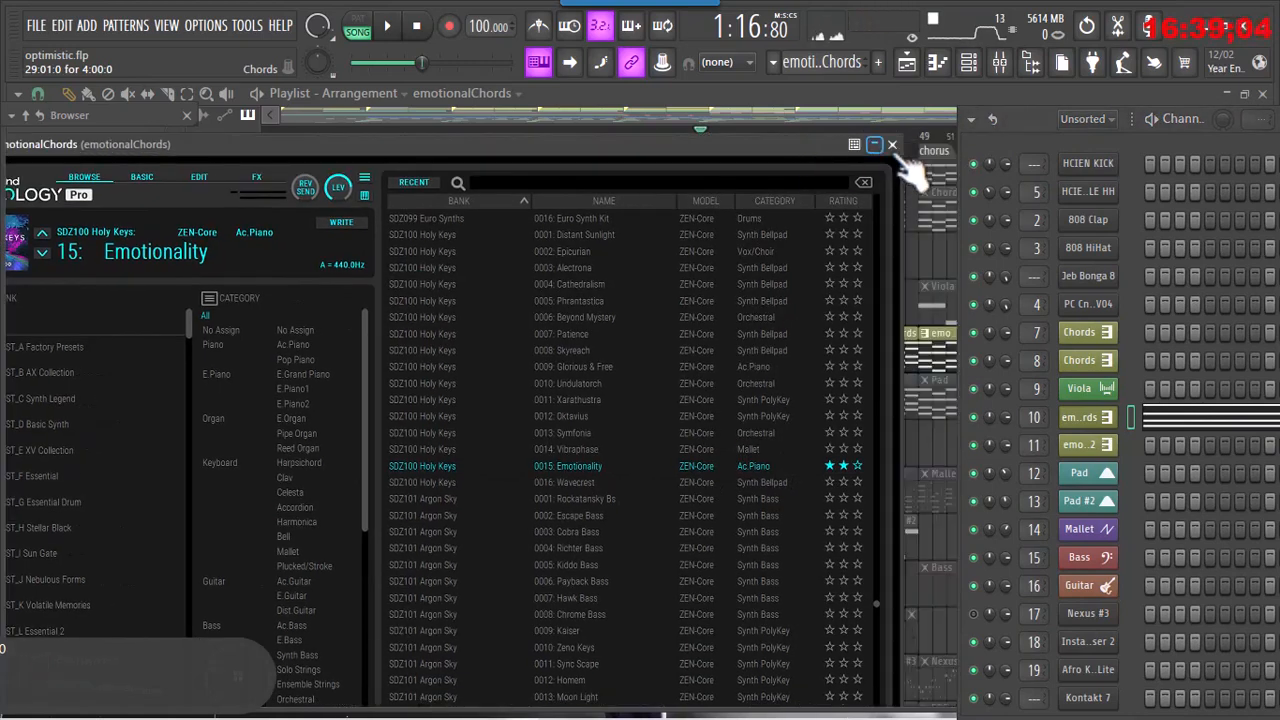
{"action": "left_click", "coordinate": [892, 145]}
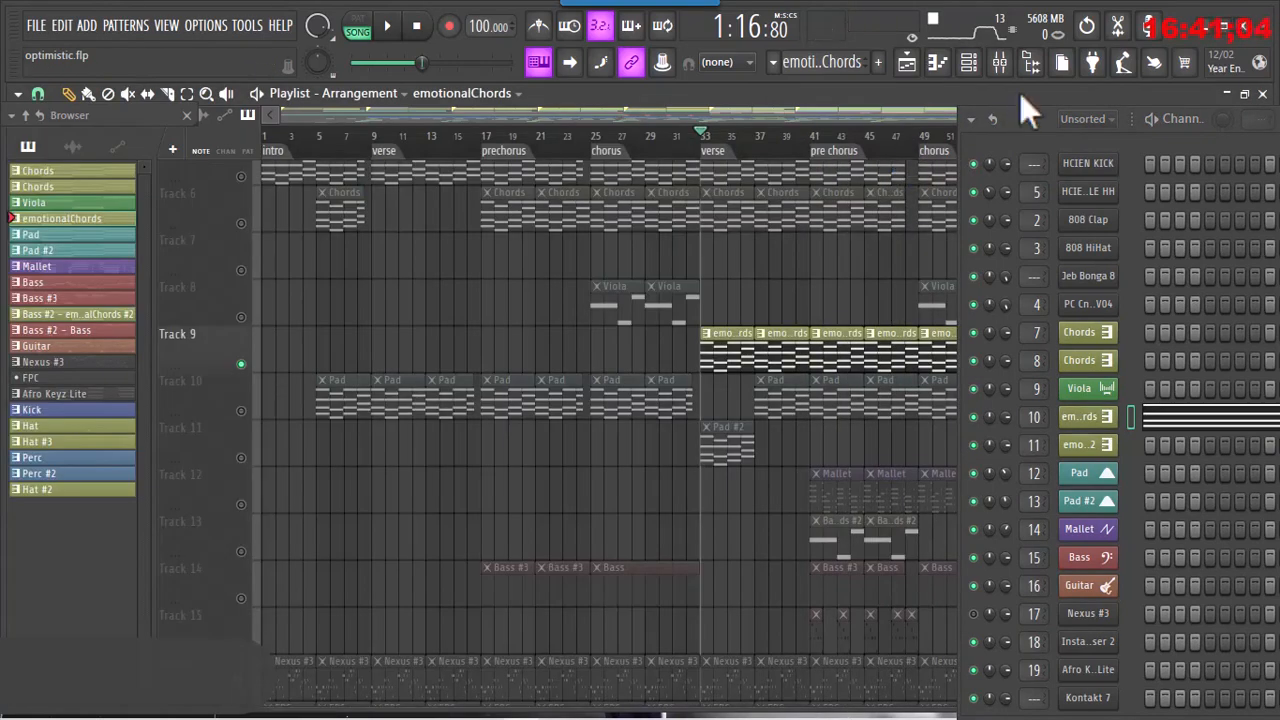
{"action": "left_click_drag", "start_coordinate": [1015, 123], "coordinate": [939, 124]}
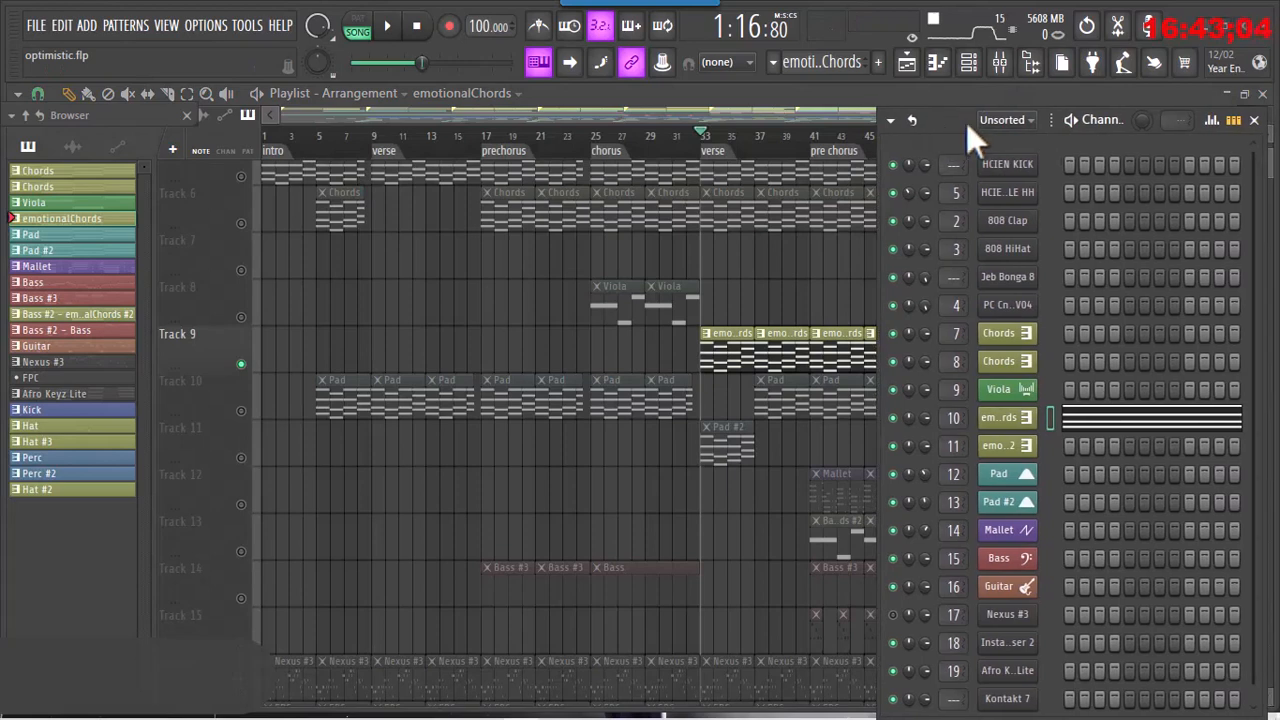
{"action": "left_click", "coordinate": [1254, 120]}
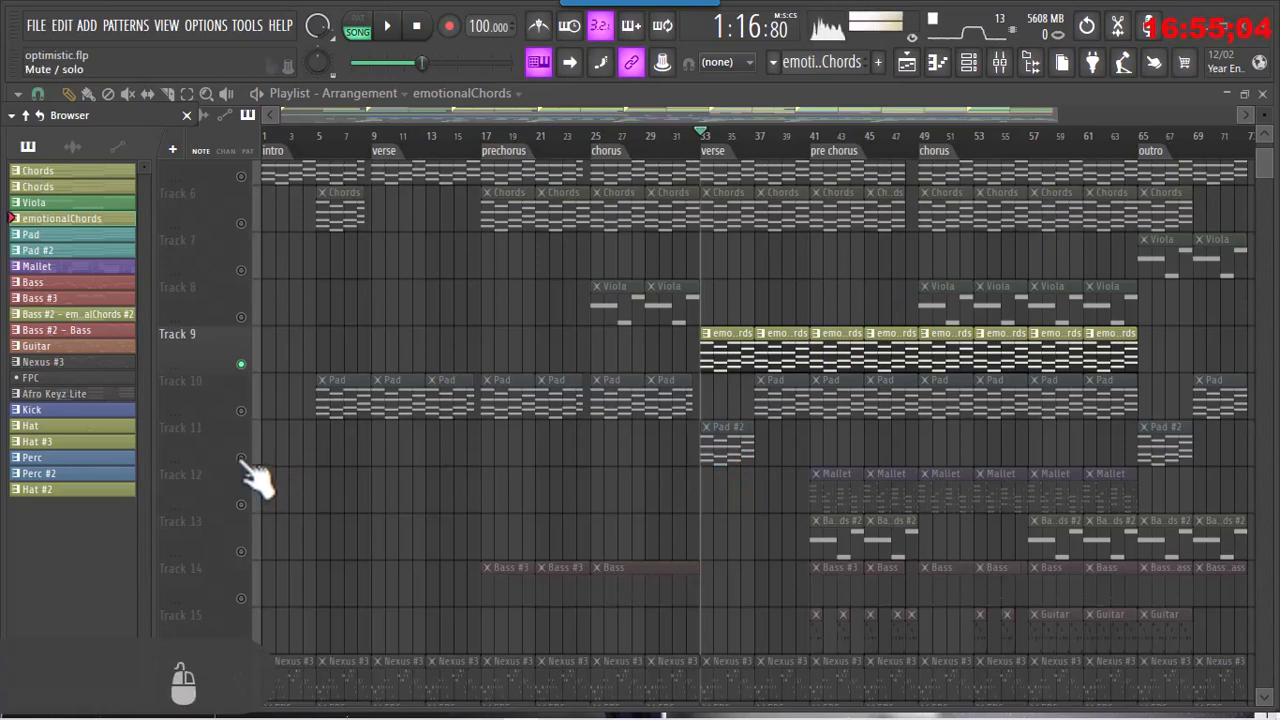
- Solo Track 11 with the Pad #2 pattern and view the notes of its clip at bar 33 in the piano roll
{"action": "left_click", "coordinate": [725, 445]}
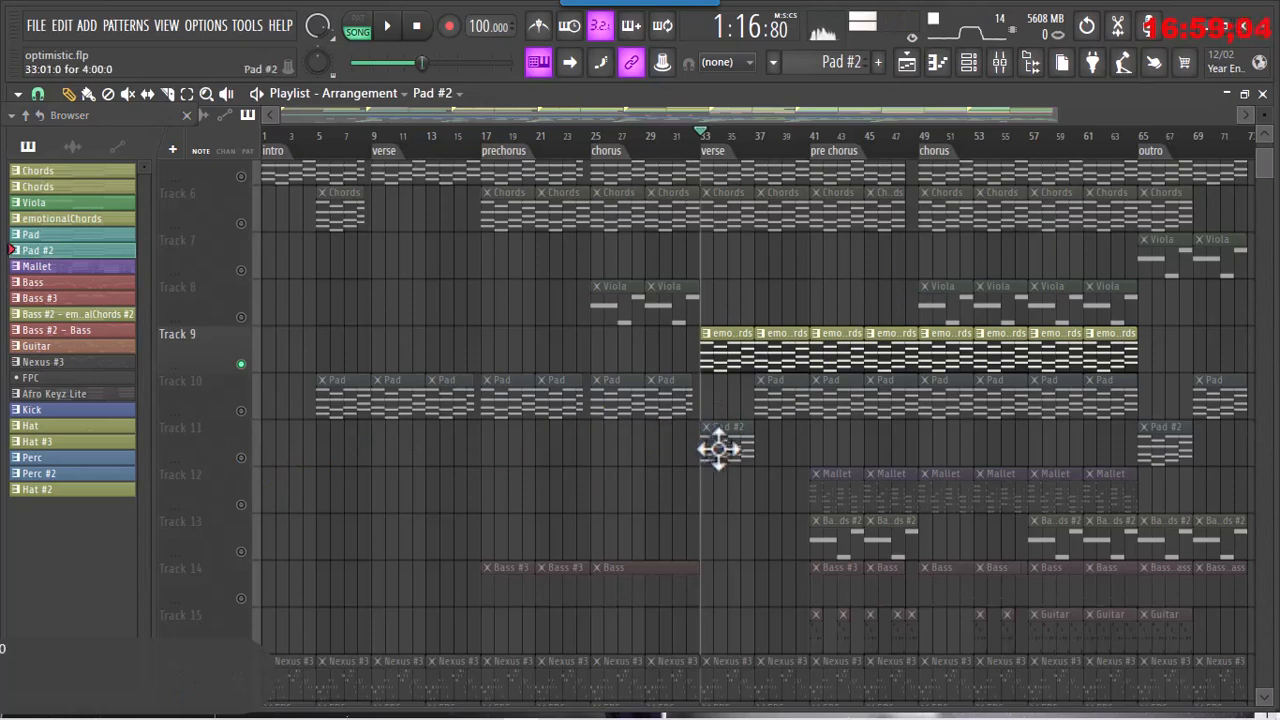
{"action": "left_click", "coordinate": [250, 455]}
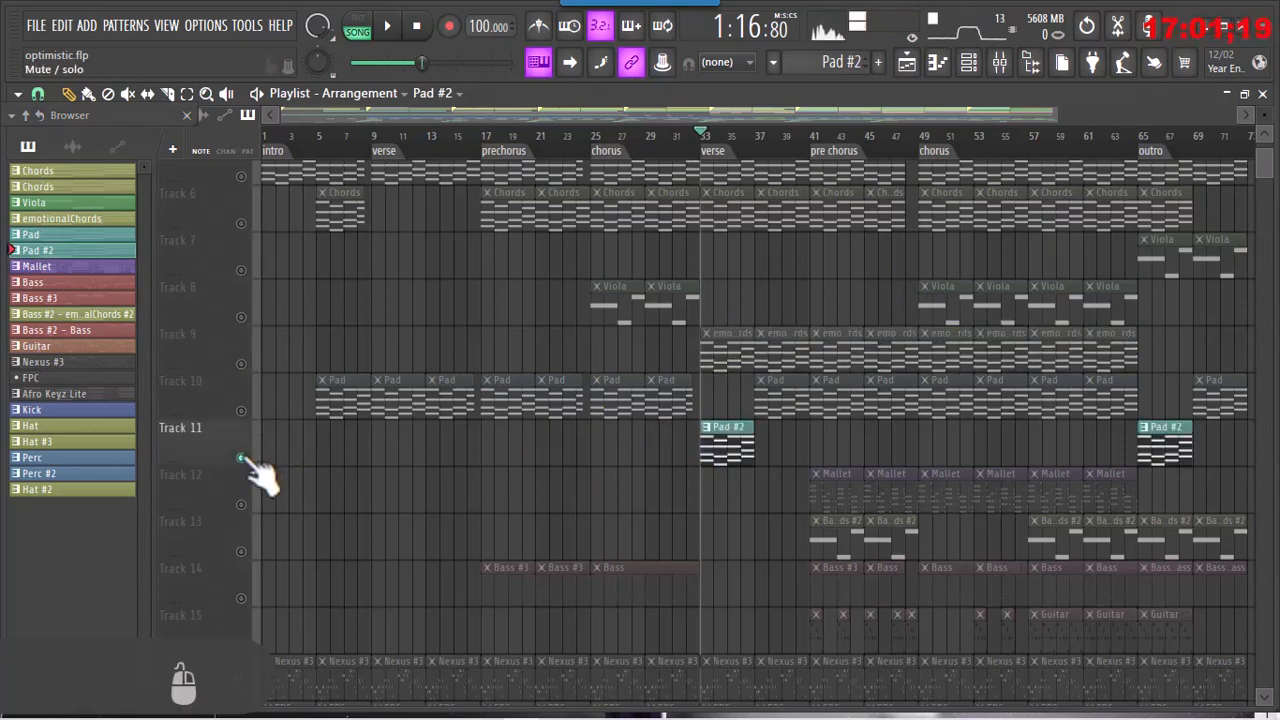
{"action": "double_click", "coordinate": [728, 428]}
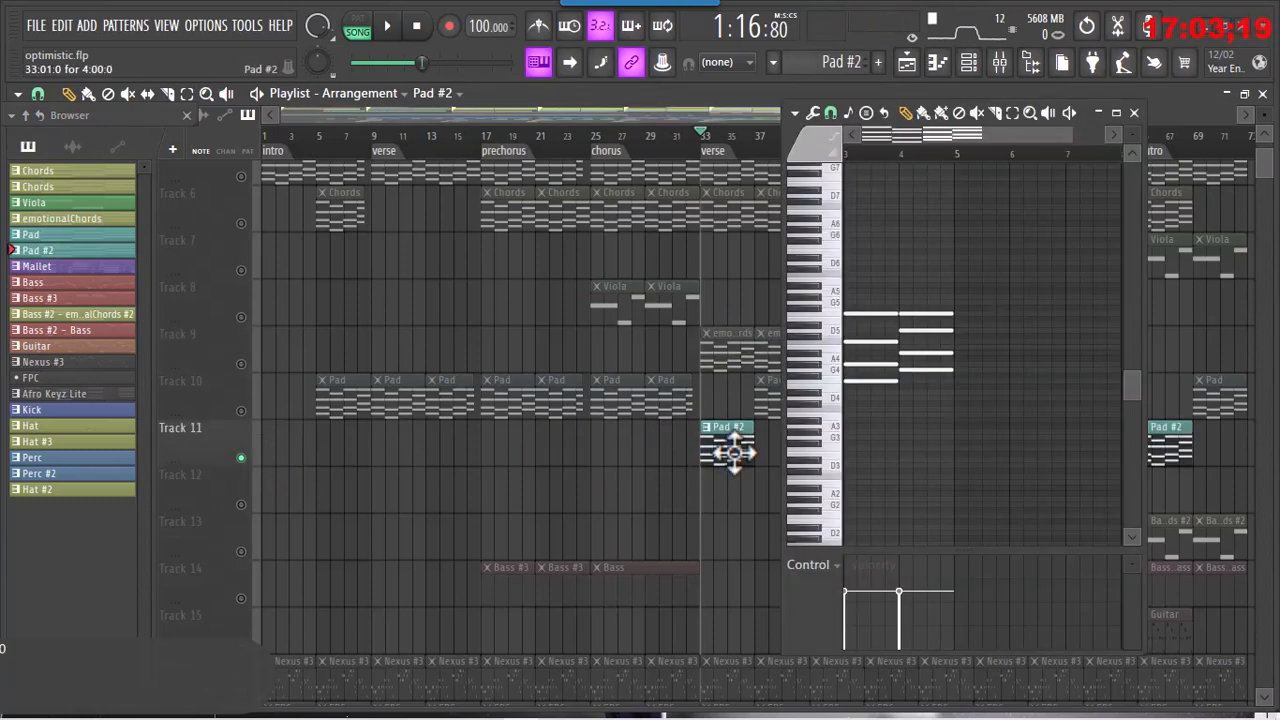
{"action": "left_click", "coordinate": [1135, 113]}
- Show the channel rack beside the Pad #2 clip and play the soloed clip from the verse at bar 33
{"action": "left_click", "coordinate": [968, 62]}
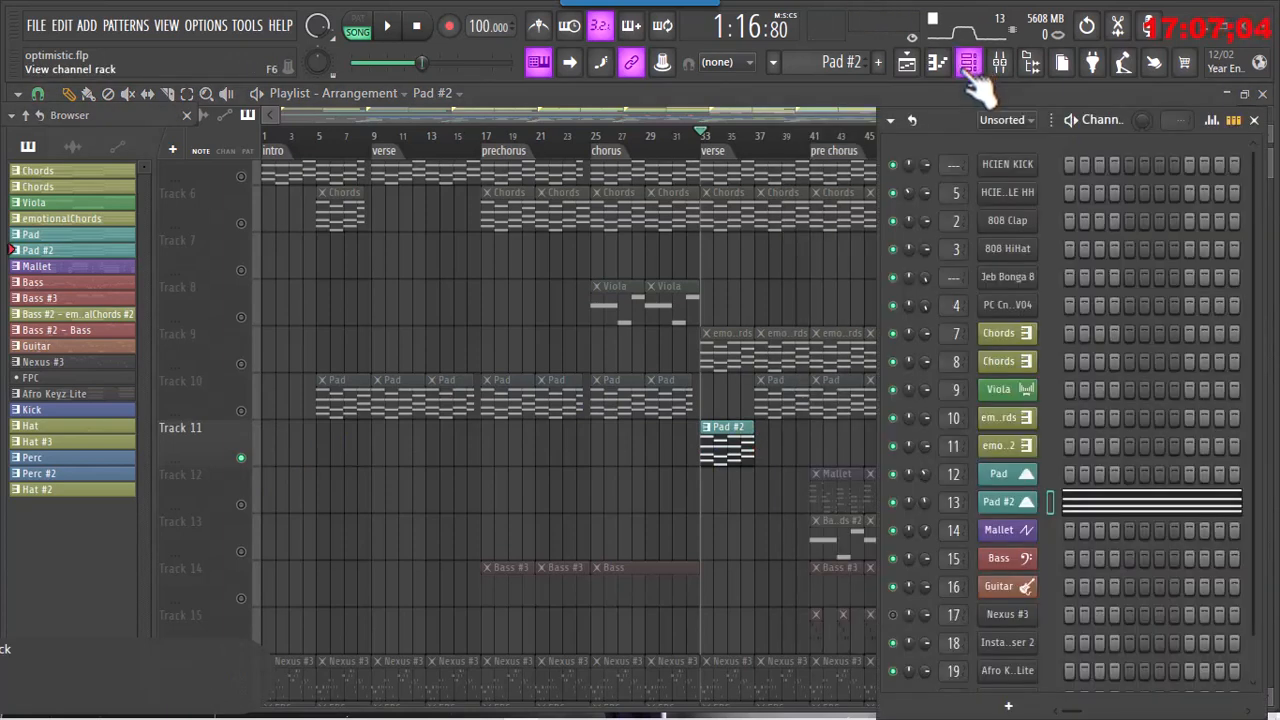
{"action": "left_click_drag", "start_coordinate": [950, 121], "coordinate": [986, 126]}
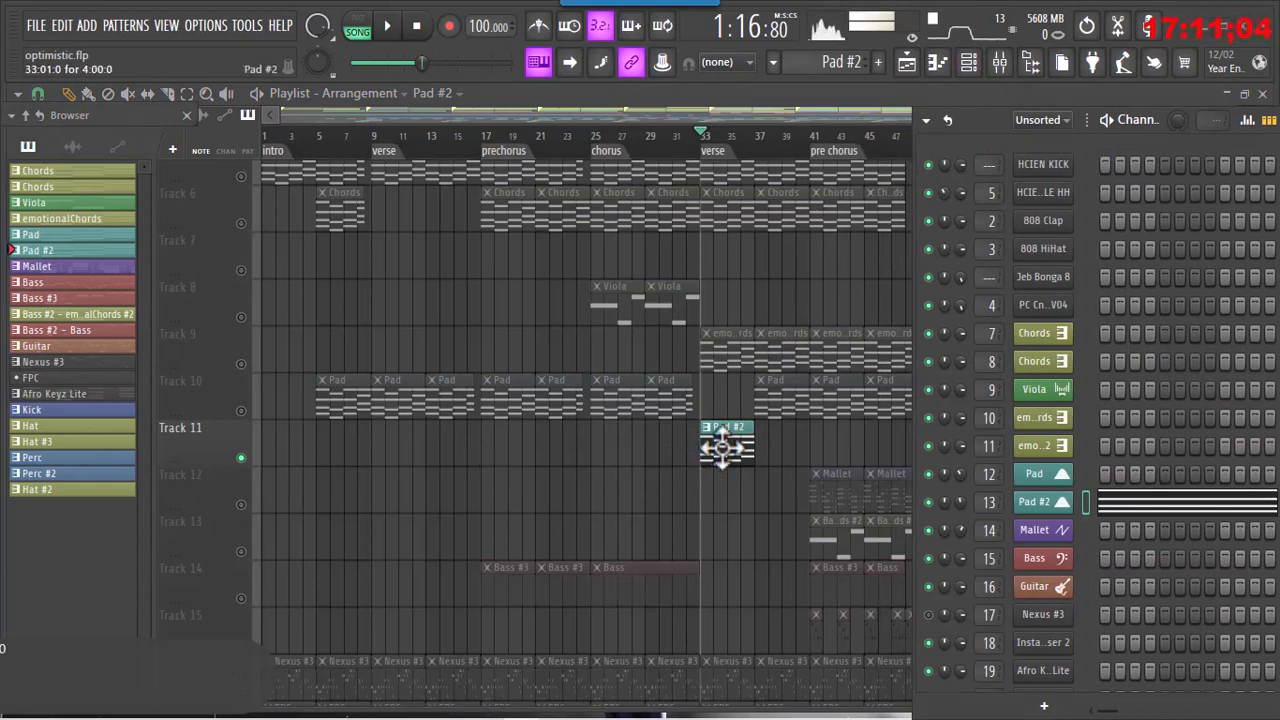
{"action": "key", "text": "space"}
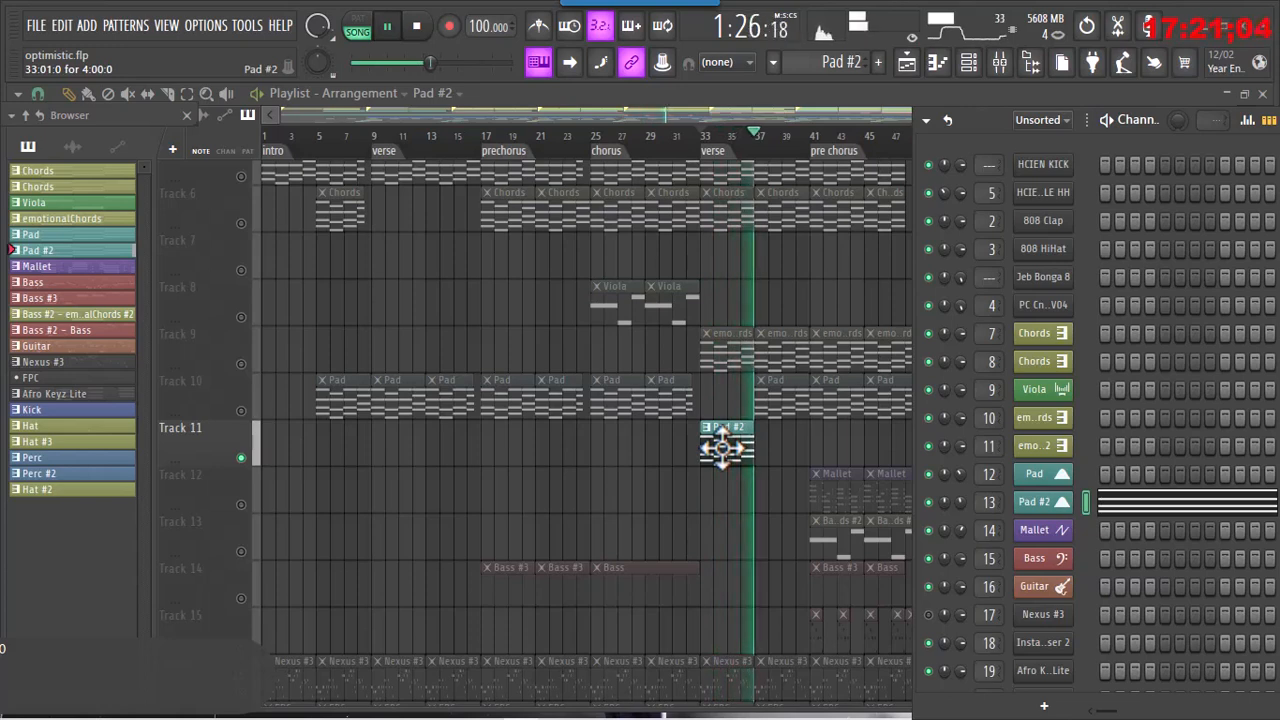
{"action": "key", "text": "space"}
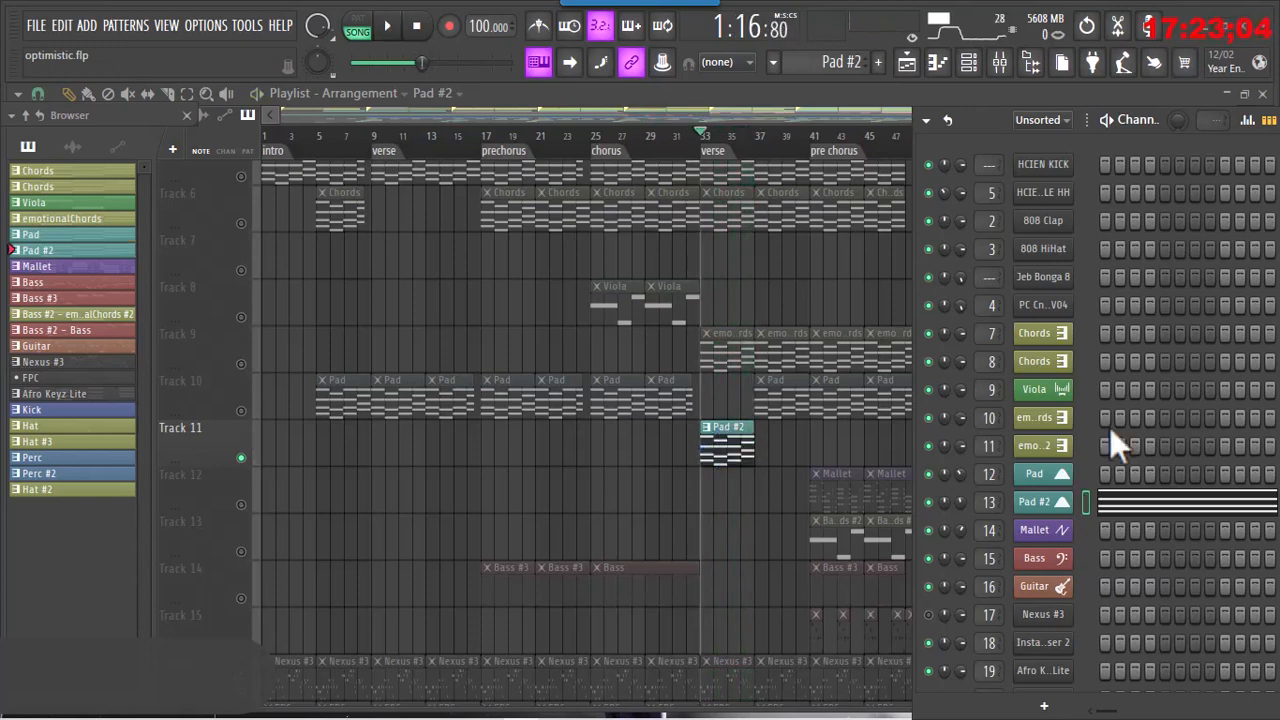
- Open the Pad #2 channel's Nexus 4 plugin to show its Wide Stack preset in full view, and close it
{"action": "left_click", "coordinate": [1088, 501]}
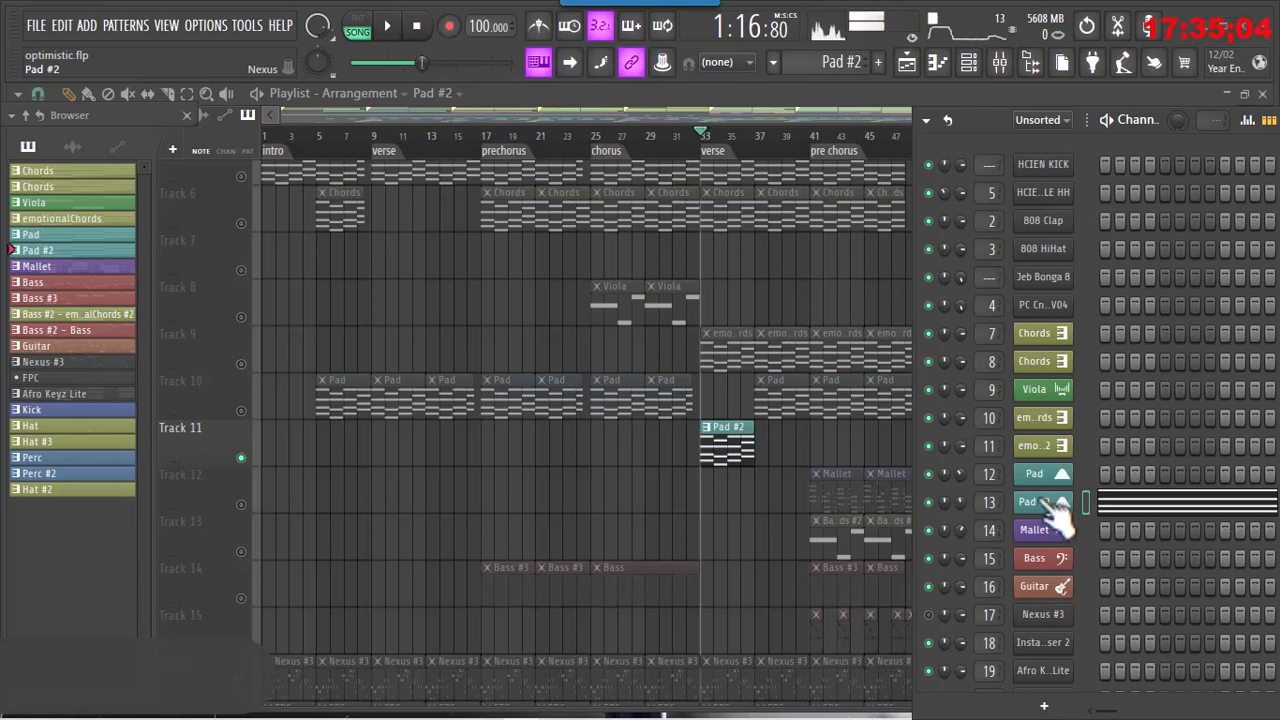
{"action": "left_click", "coordinate": [1052, 500]}
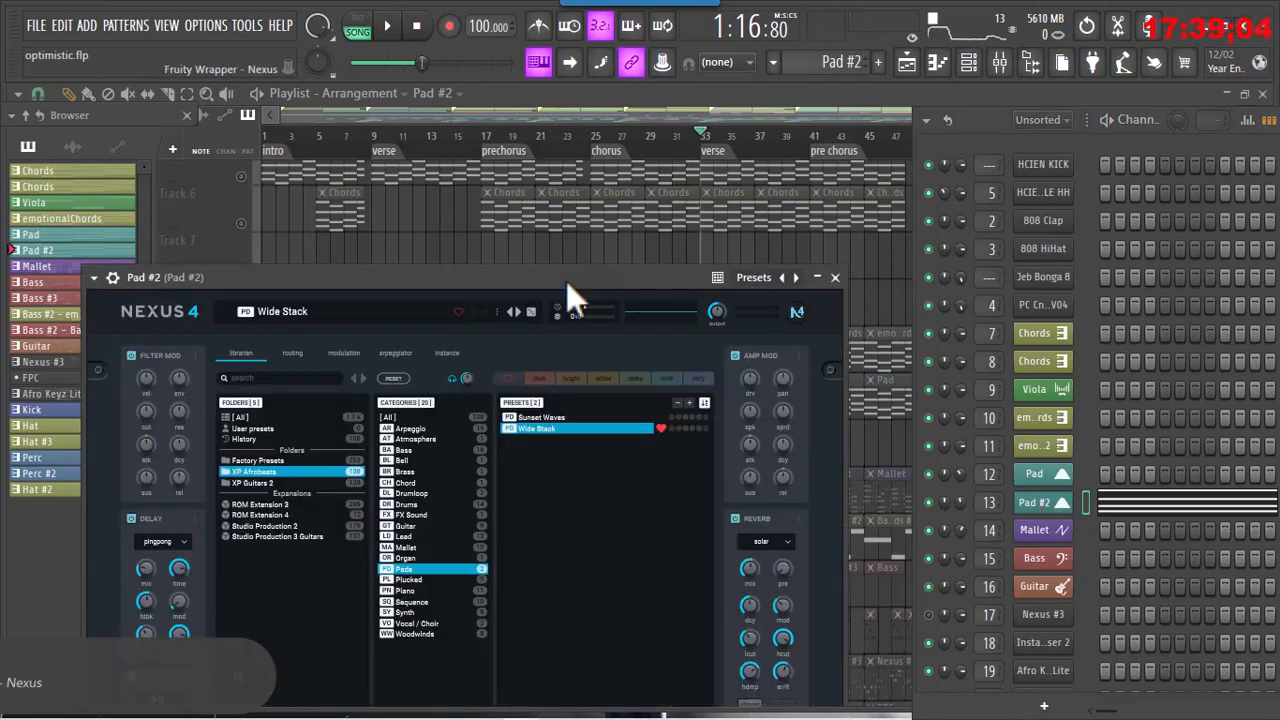
{"action": "left_click_drag", "start_coordinate": [566, 283], "coordinate": [590, 195]}
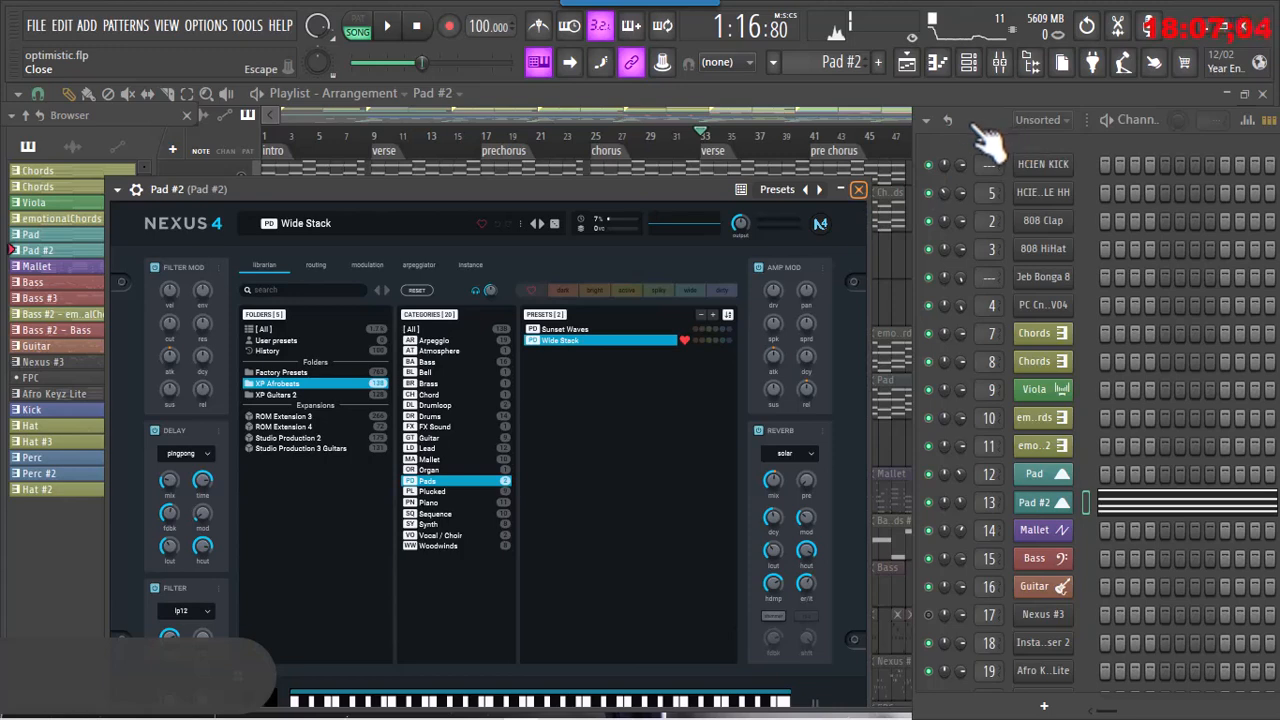
{"action": "key", "text": "Escape"}
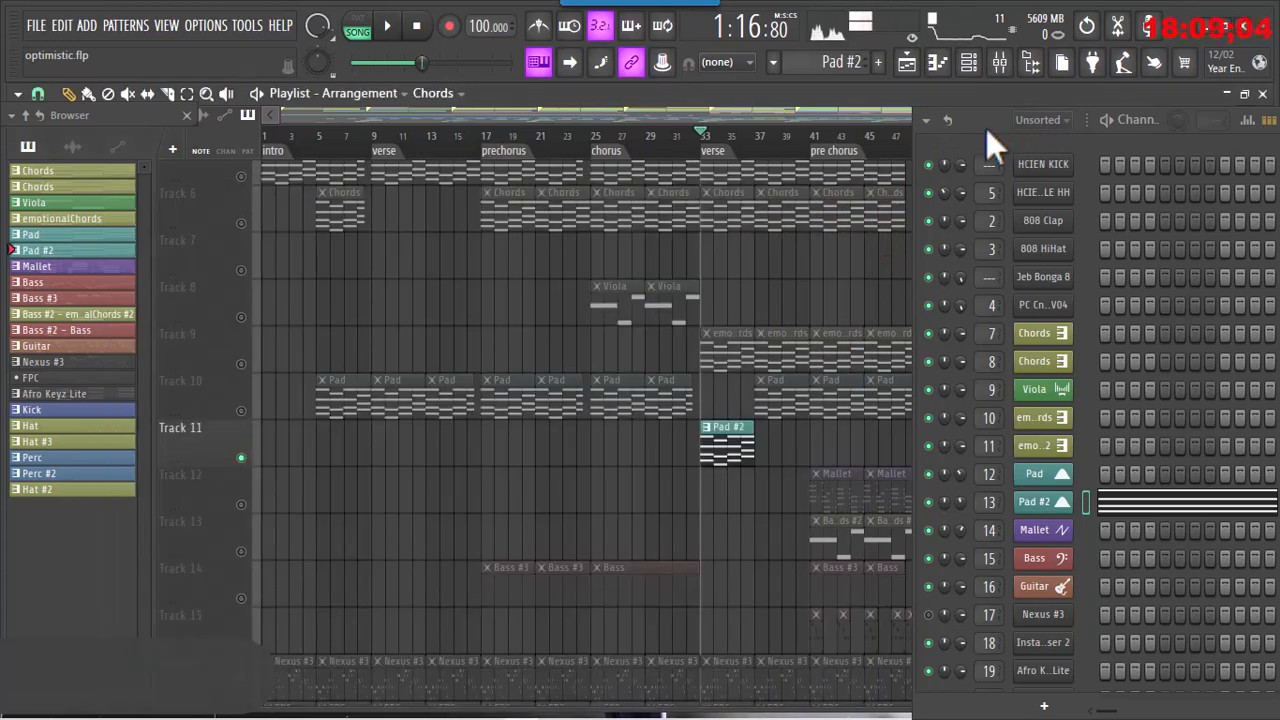
- Pick the Afro Keyz Lite pattern from its playlist clips and solo Track 18, keeping the channel rack clear of the track controls
{"action": "left_click_drag", "start_coordinate": [972, 127], "coordinate": [240, 187]}
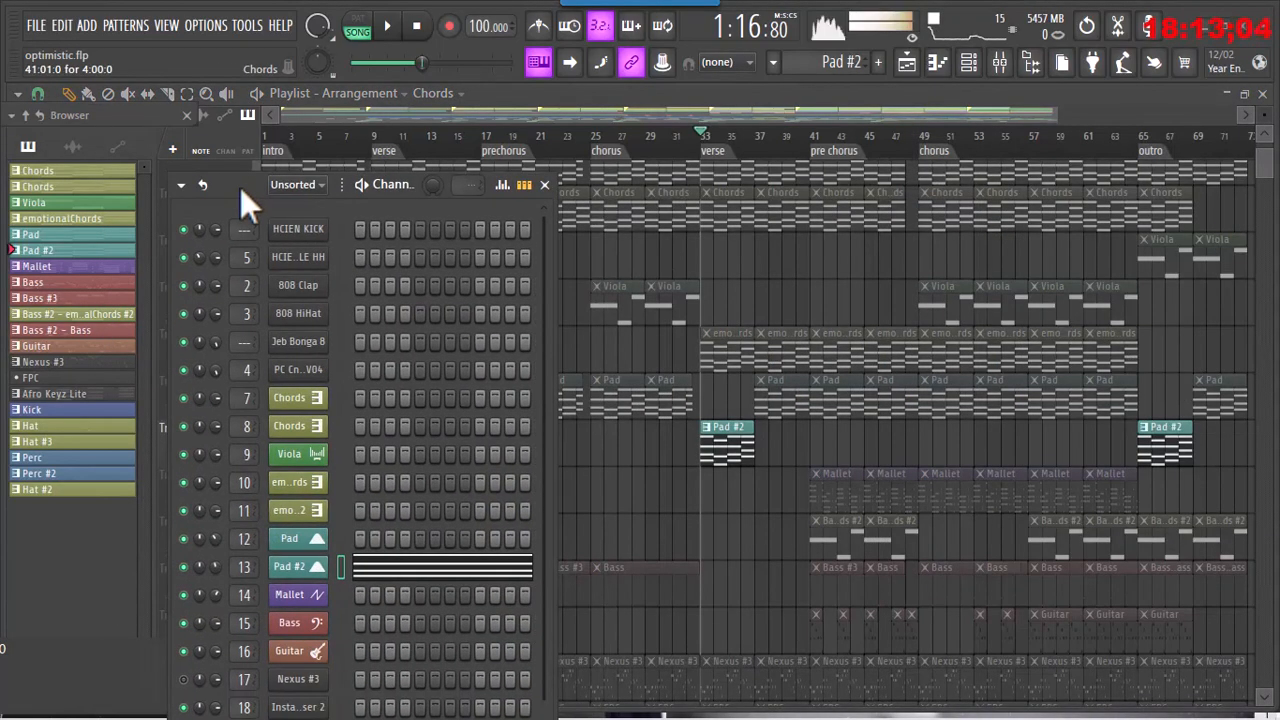
{"action": "left_click_drag", "start_coordinate": [1266, 172], "coordinate": [1269, 185]}
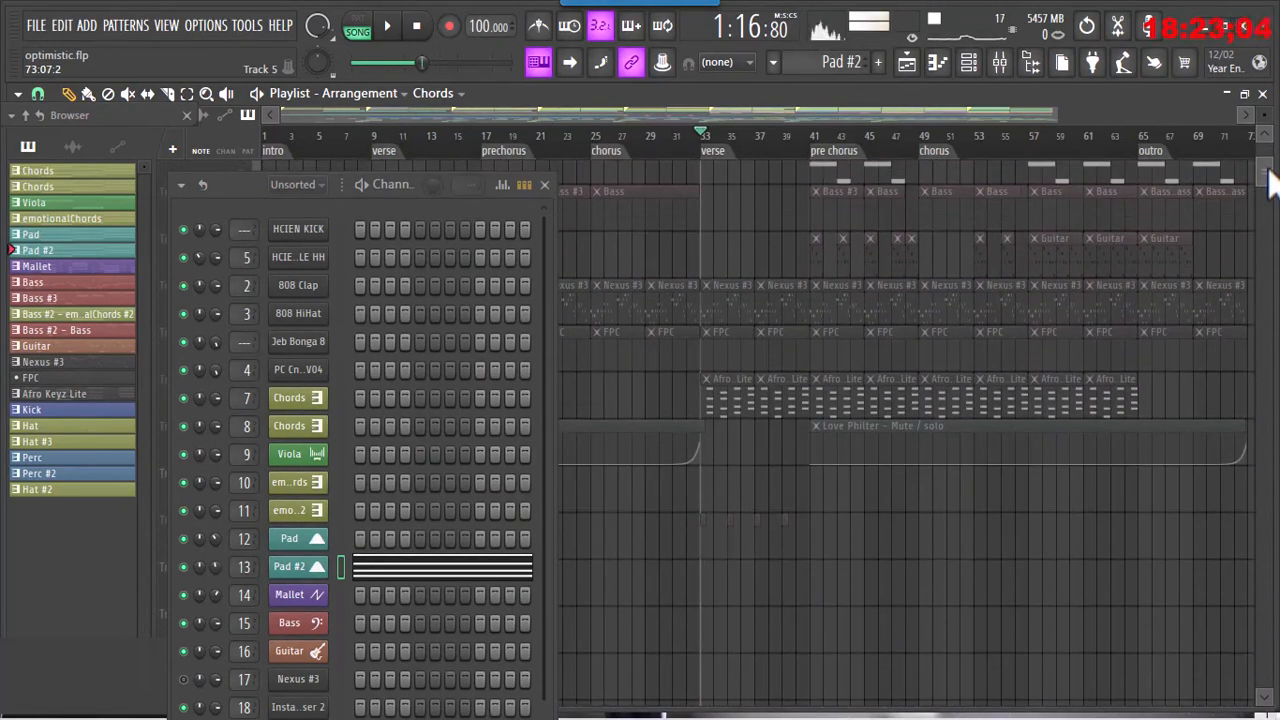
{"action": "left_click", "coordinate": [730, 403]}
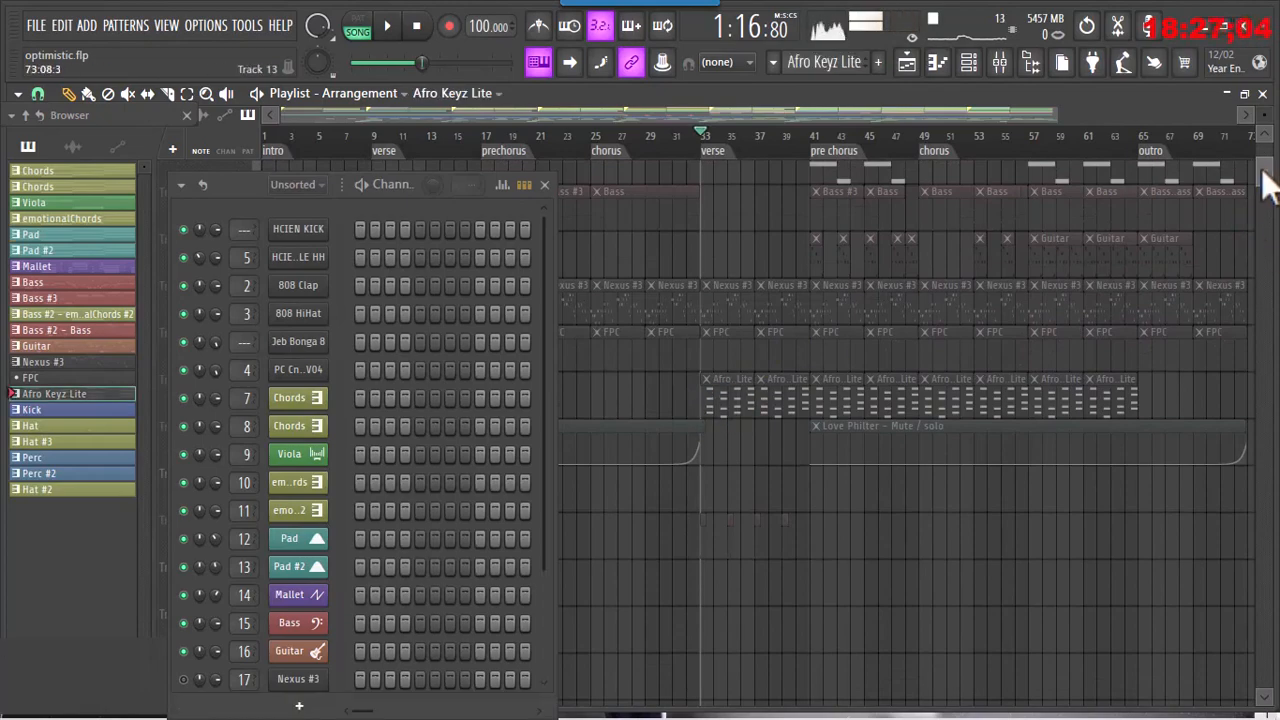
{"action": "left_click_drag", "start_coordinate": [1268, 180], "coordinate": [1268, 177]}
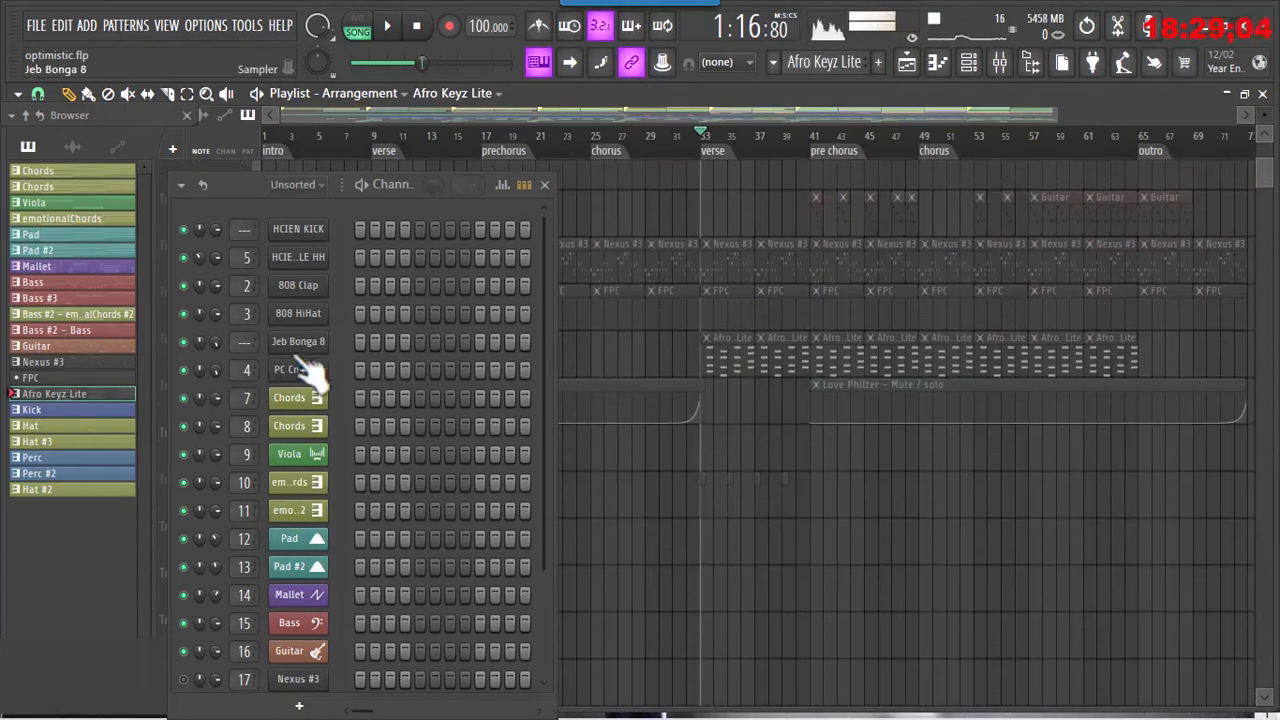
{"action": "left_click_drag", "start_coordinate": [234, 185], "coordinate": [452, 172]}
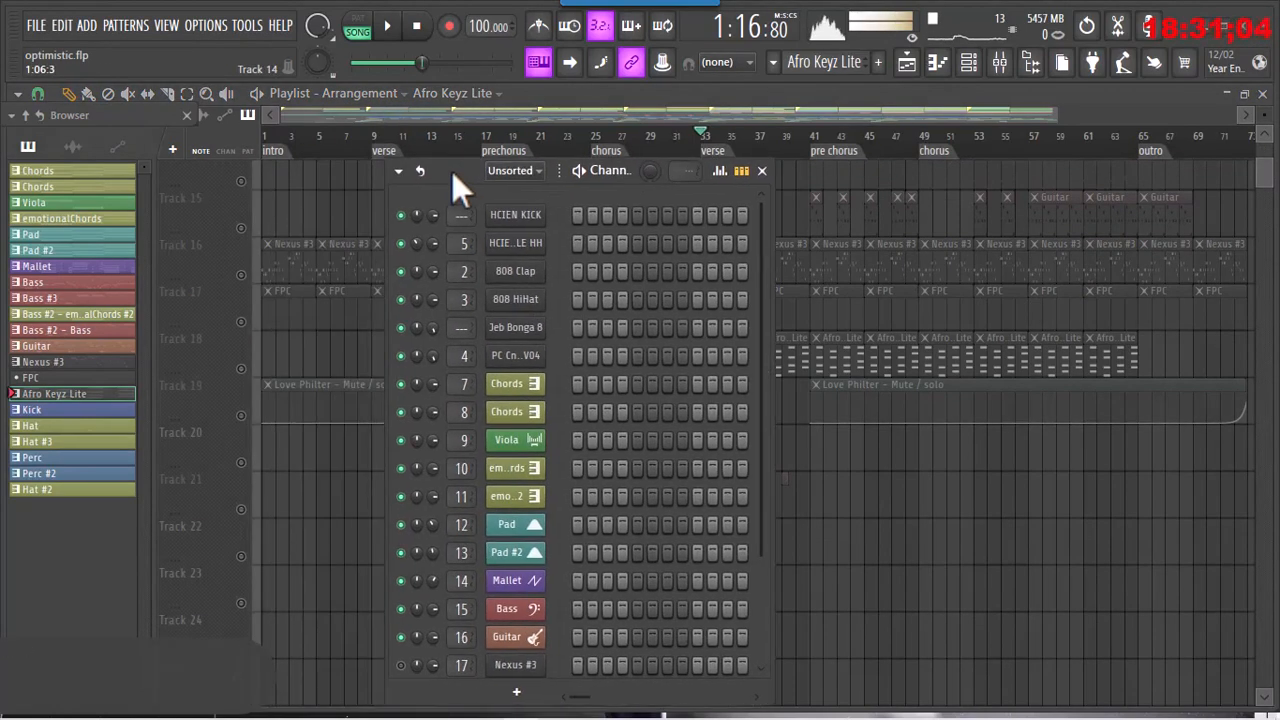
{"action": "left_click", "coordinate": [241, 368]}
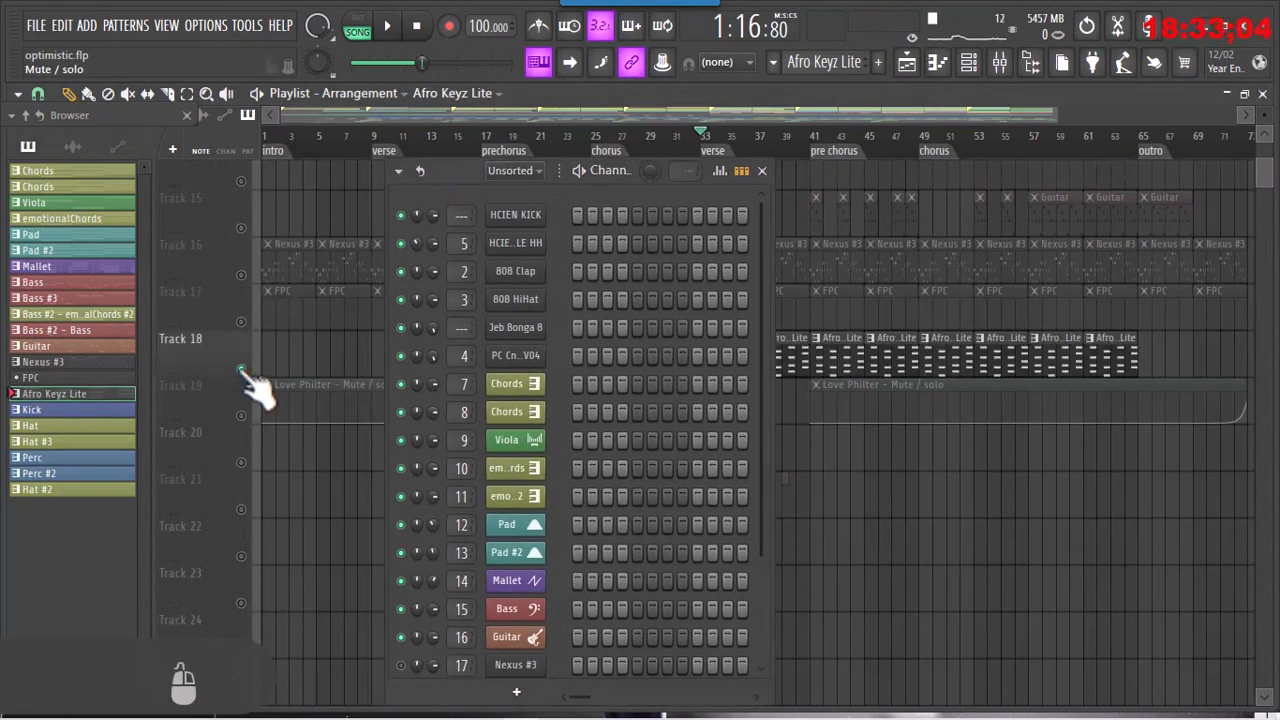
- Open the Afro Keyz Lite channel's plugin to show its Afrobeats - Marimba preset beside the channel rack, and close it
{"action": "left_click_drag", "start_coordinate": [468, 171], "coordinate": [378, 156]}
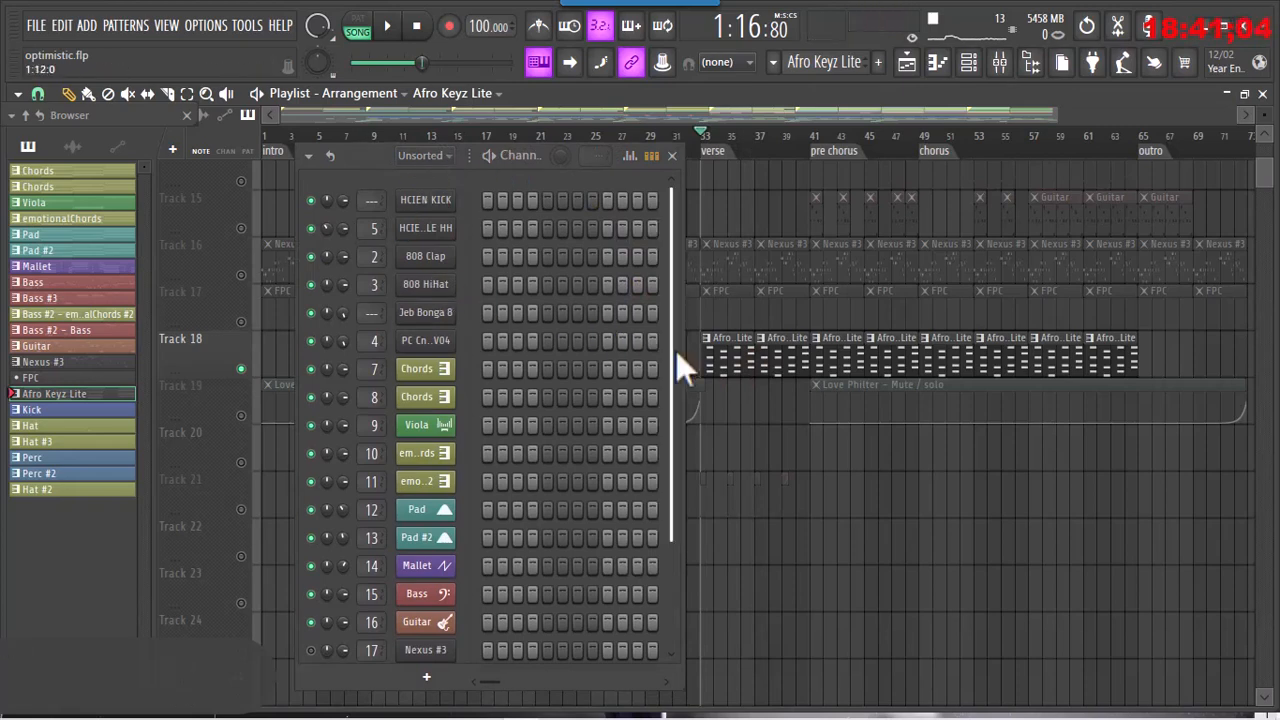
{"action": "left_click_drag", "start_coordinate": [676, 351], "coordinate": [681, 466]}
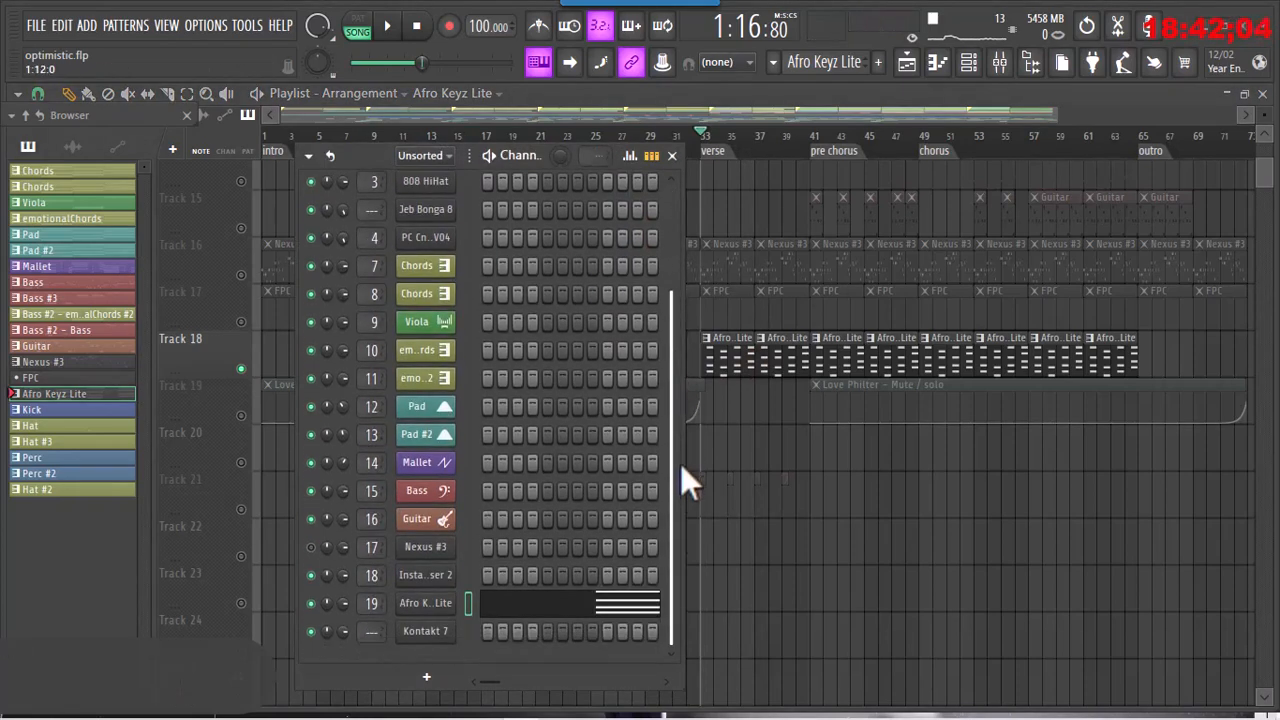
{"action": "left_click", "coordinate": [449, 608]}
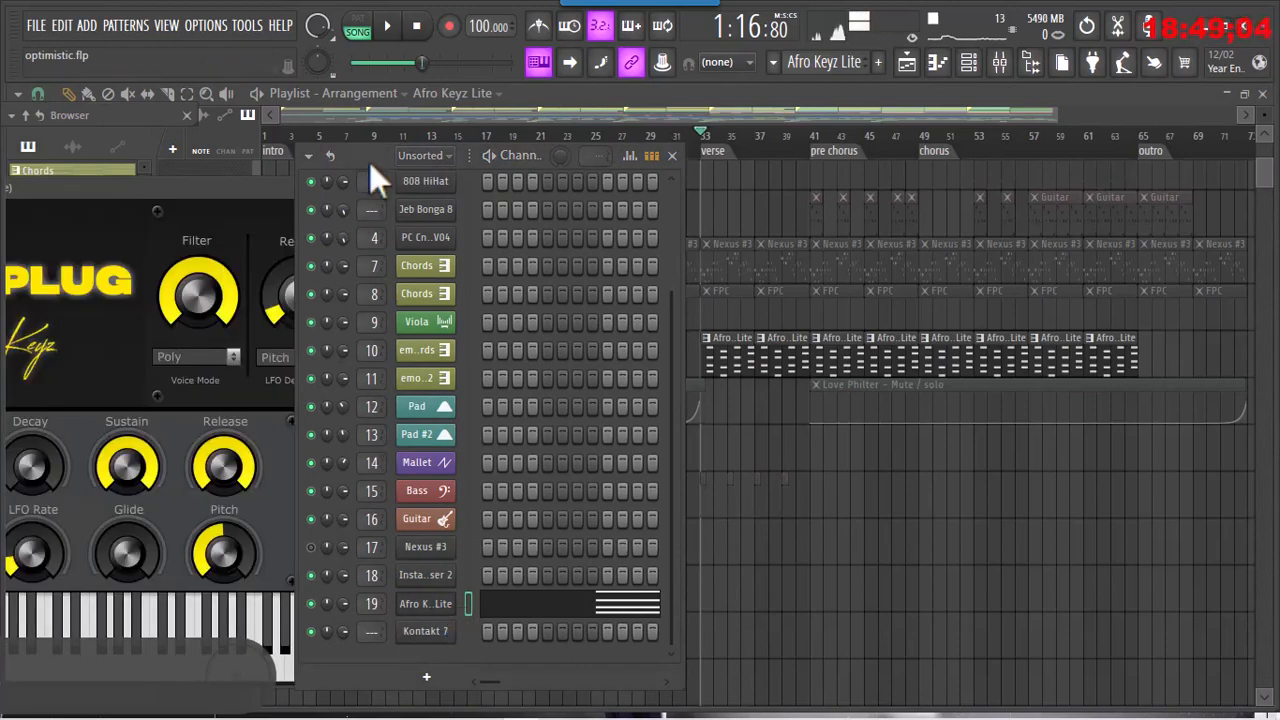
{"action": "left_click_drag", "start_coordinate": [369, 162], "coordinate": [929, 136]}
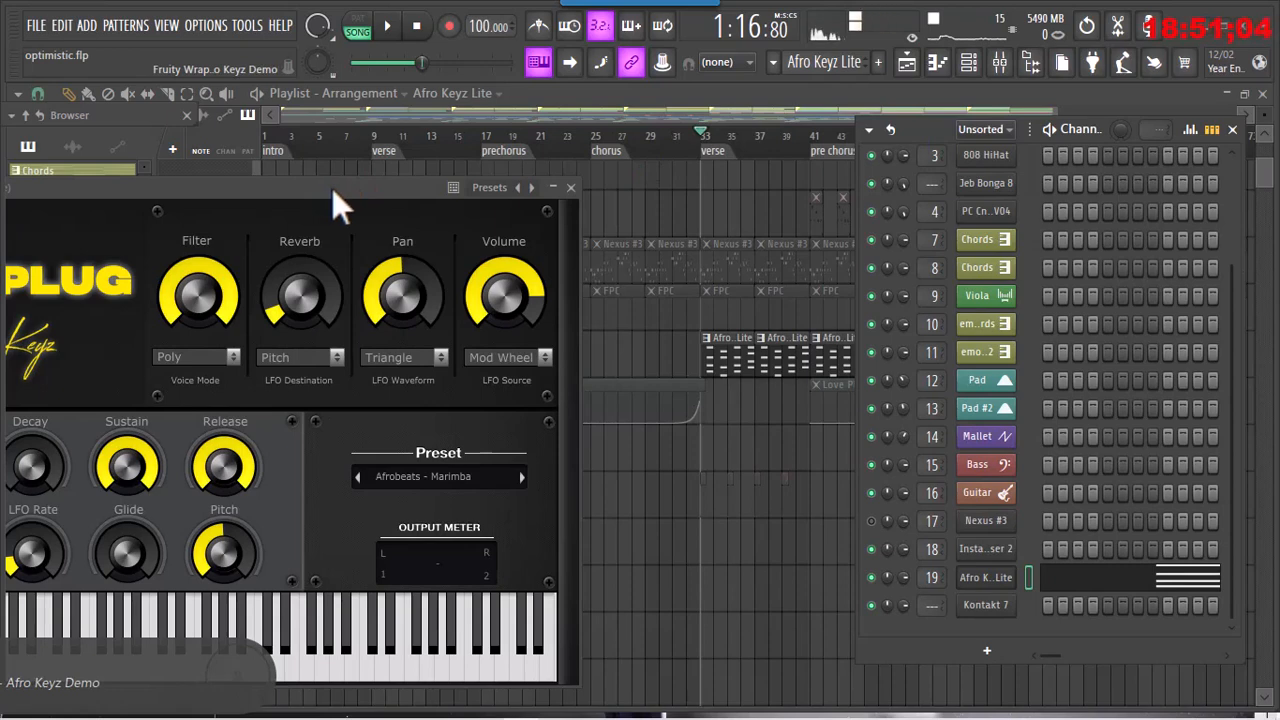
{"action": "left_click_drag", "start_coordinate": [332, 188], "coordinate": [541, 152]}
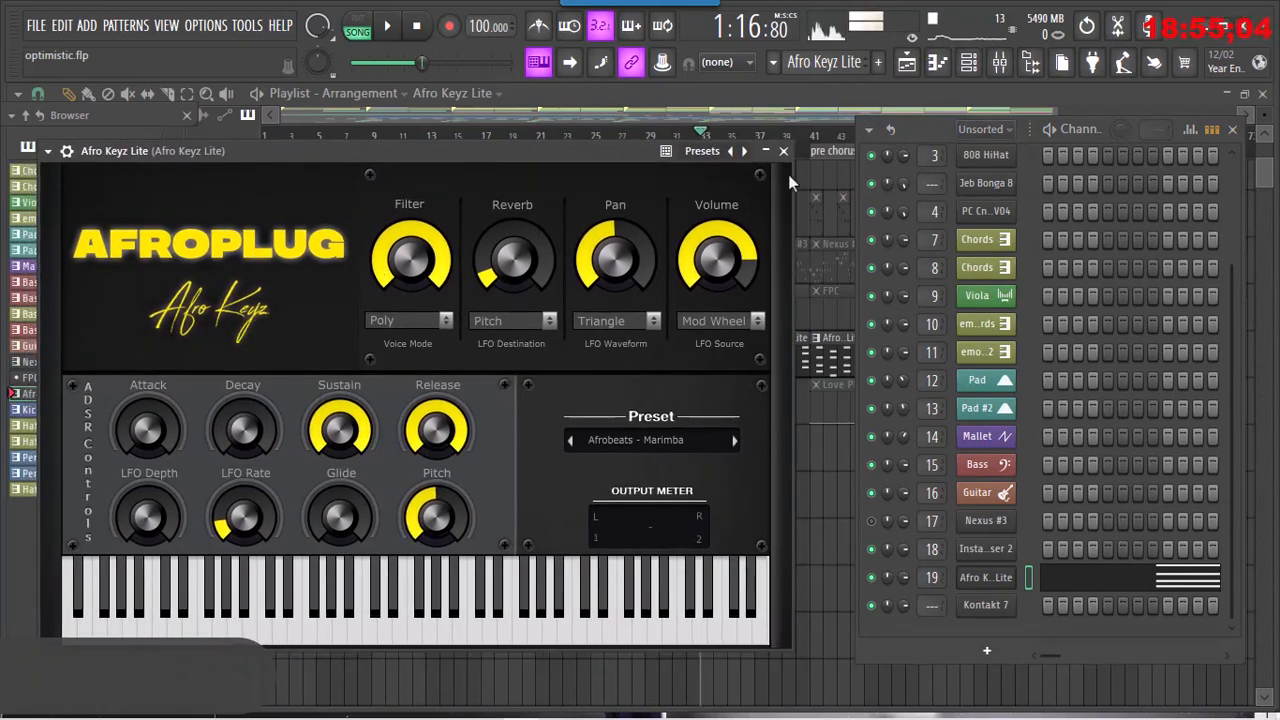
{"action": "left_click", "coordinate": [785, 152]}
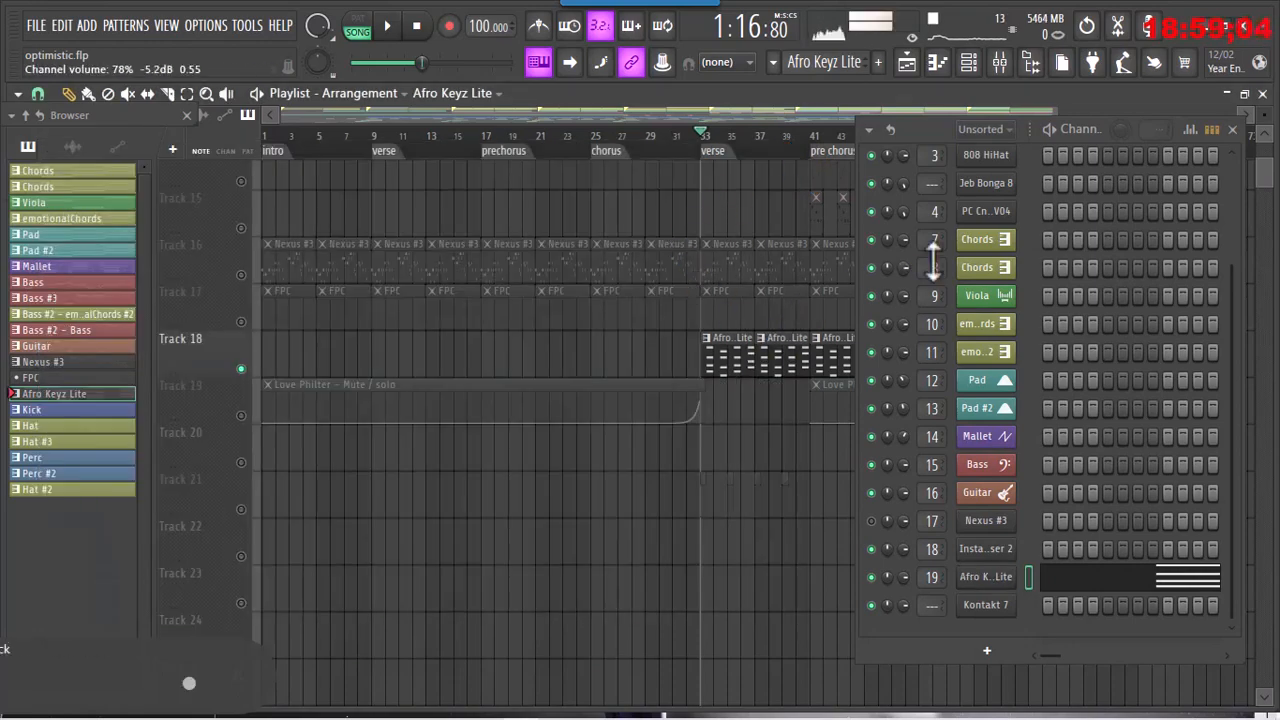
- Show the Afro Keyz Lite clip's notes in the piano roll from bar 1, with the channel rack clear of the clip
{"action": "left_click_drag", "start_coordinate": [935, 130], "coordinate": [297, 204]}
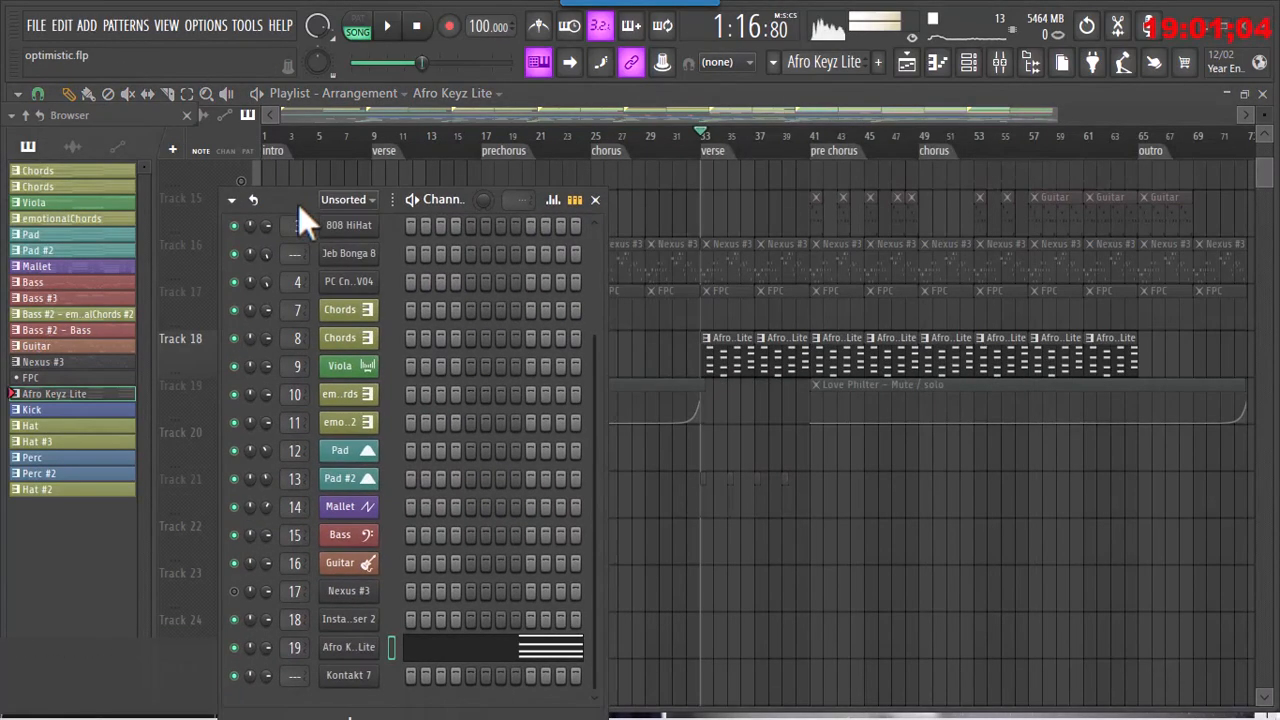
{"action": "double_click", "coordinate": [727, 357]}
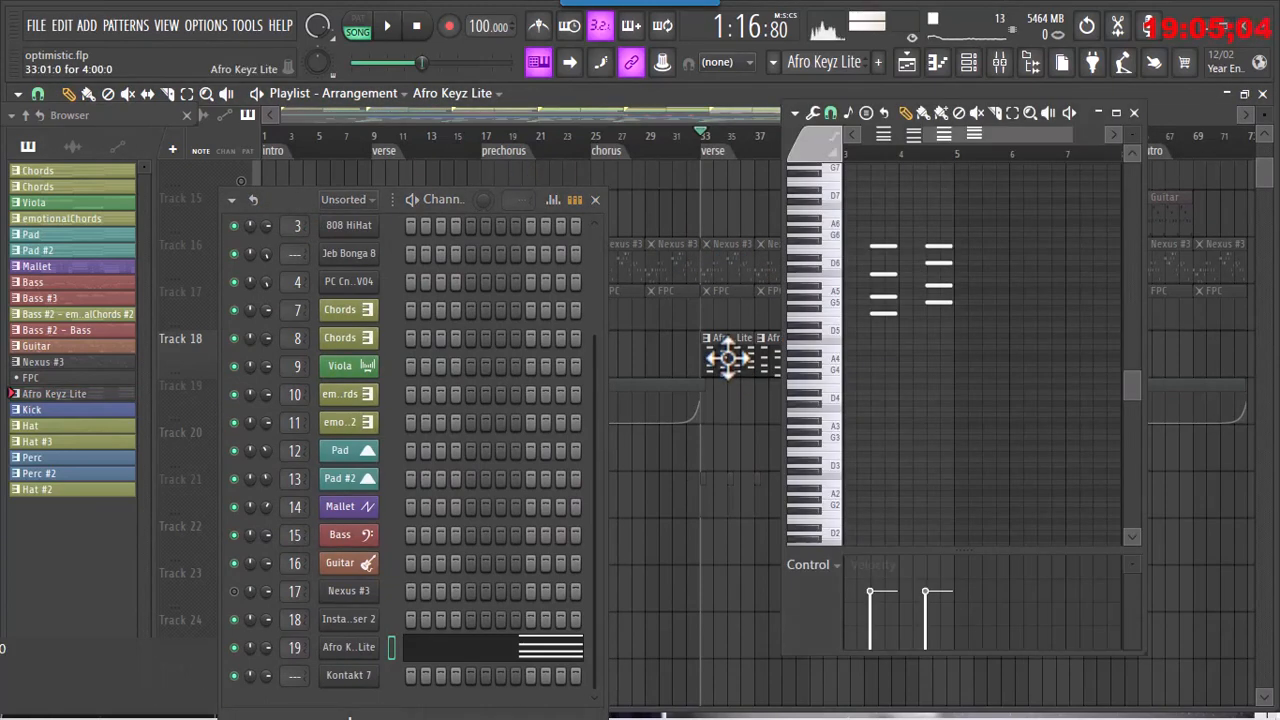
{"action": "left_click_drag", "start_coordinate": [951, 138], "coordinate": [841, 141]}
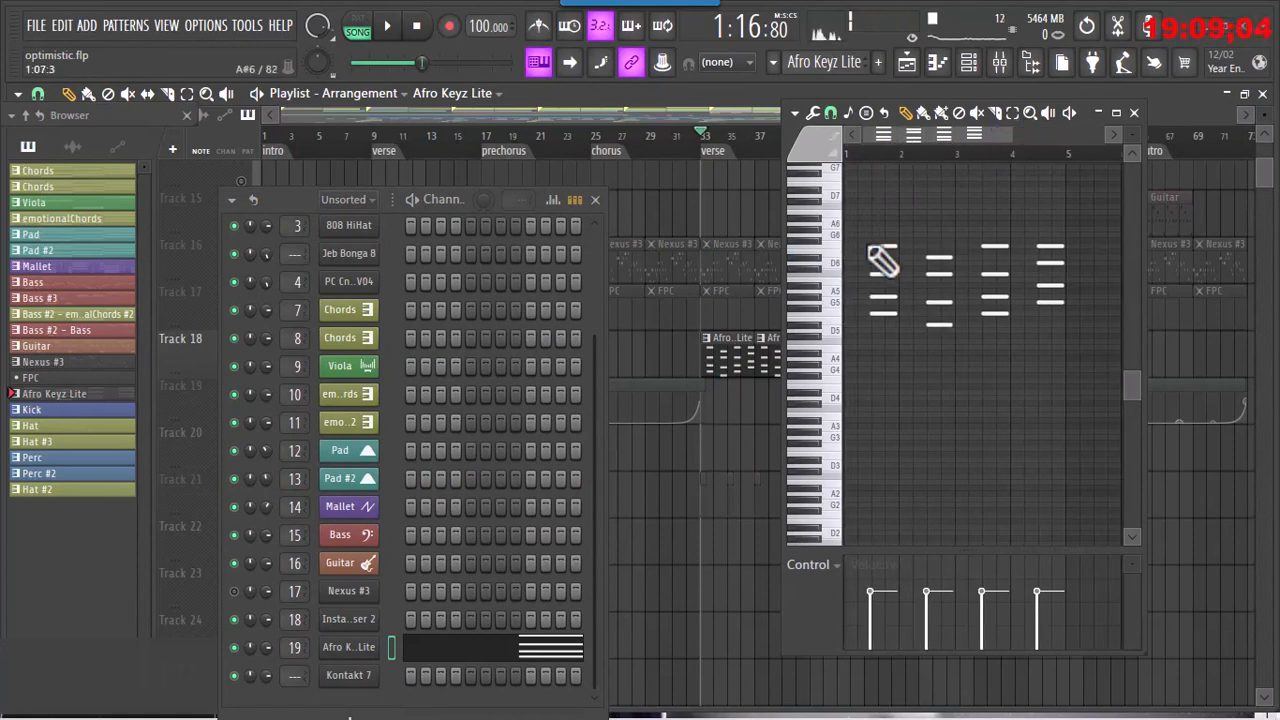
- Play the soloed Afro Keyz Lite part from bar 33 with its notes in view, and close the channel rack and piano roll
{"action": "key", "text": "space"}
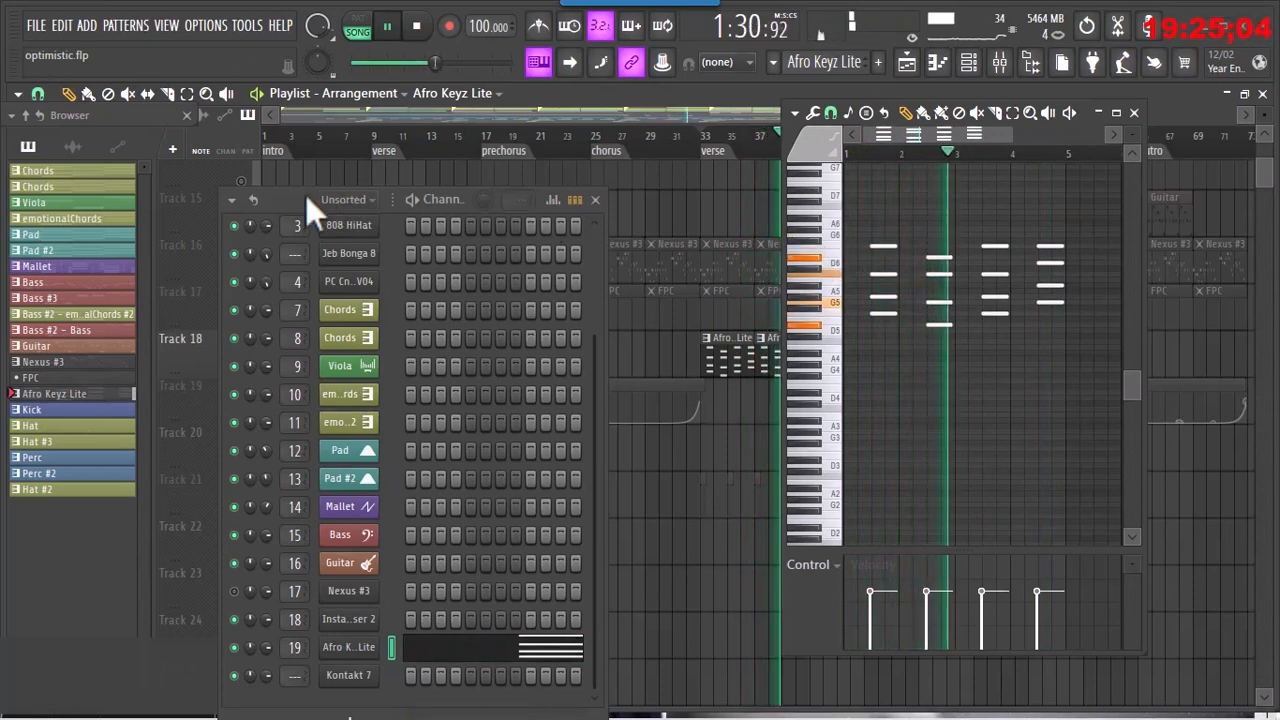
{"action": "left_click_drag", "start_coordinate": [297, 197], "coordinate": [346, 191]}
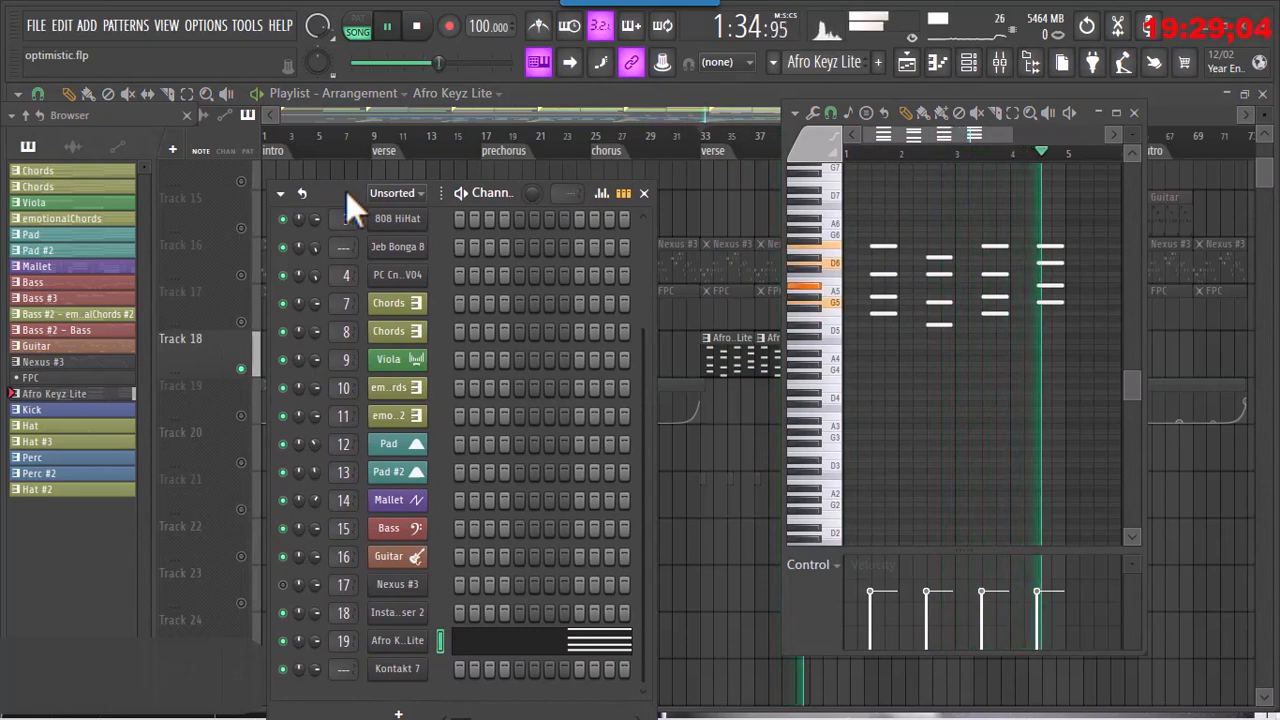
{"action": "key", "text": "space"}
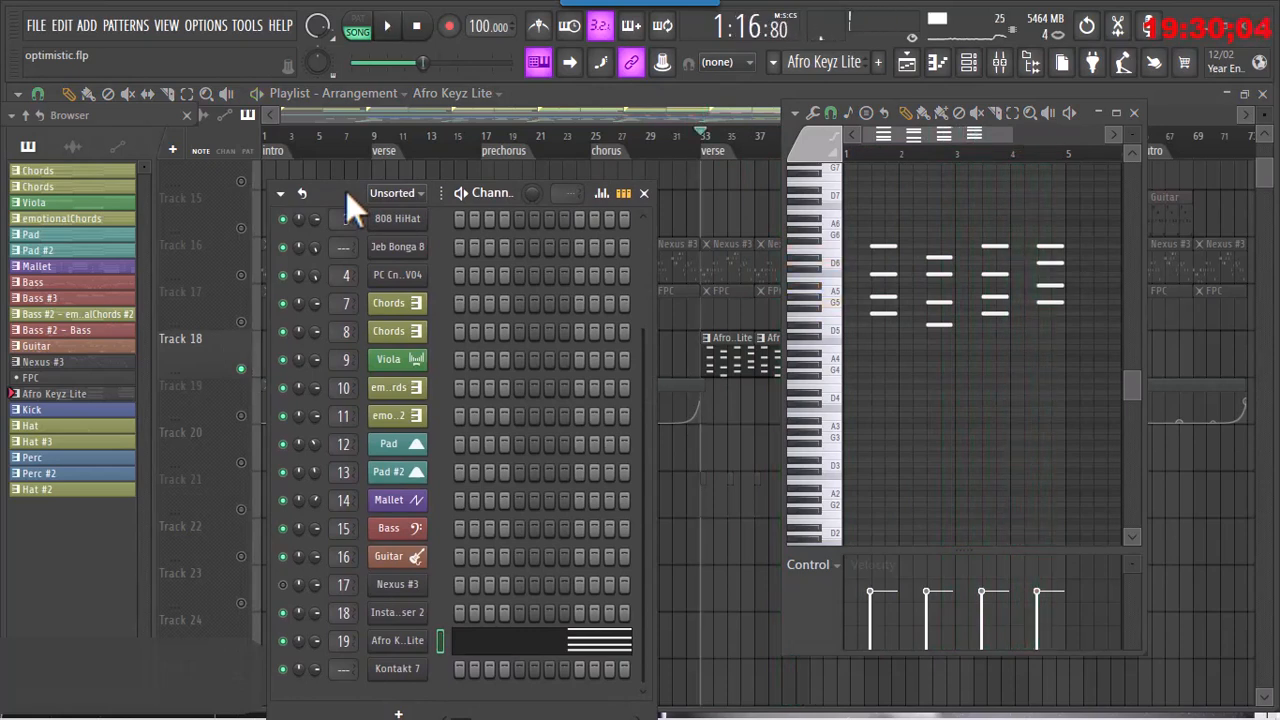
{"action": "left_click", "coordinate": [645, 194]}
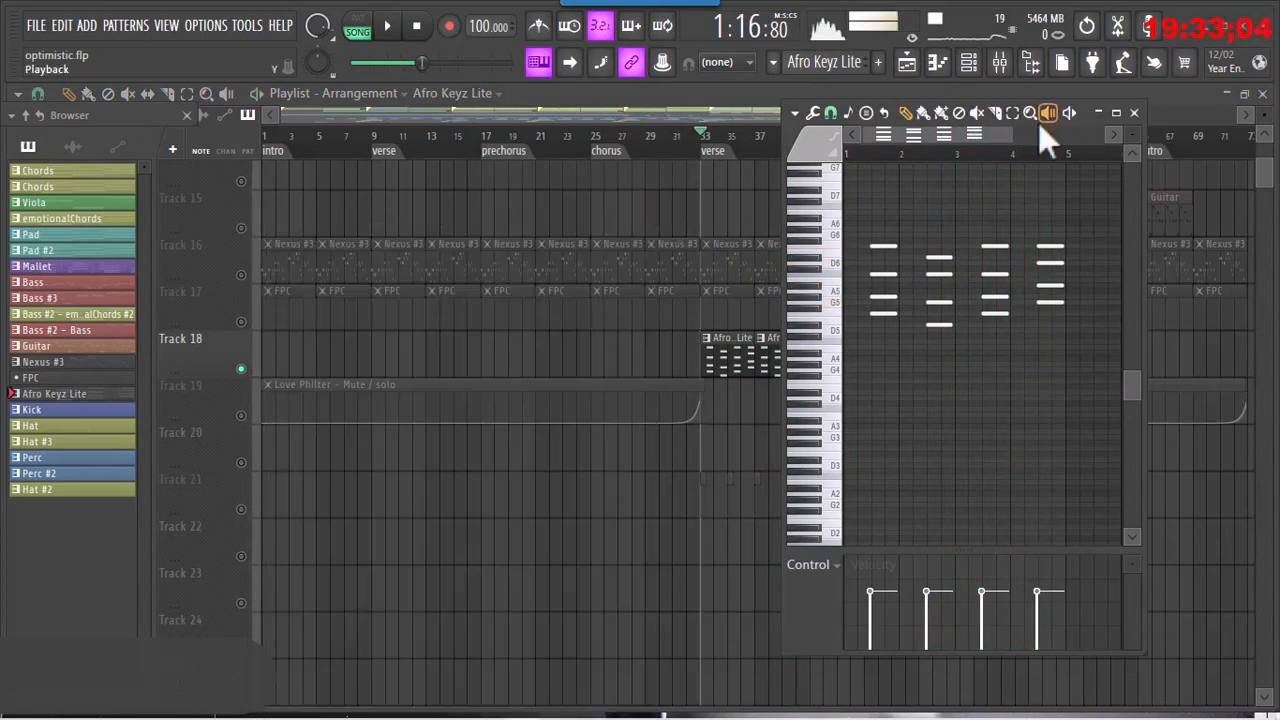
{"action": "left_click", "coordinate": [1134, 113]}
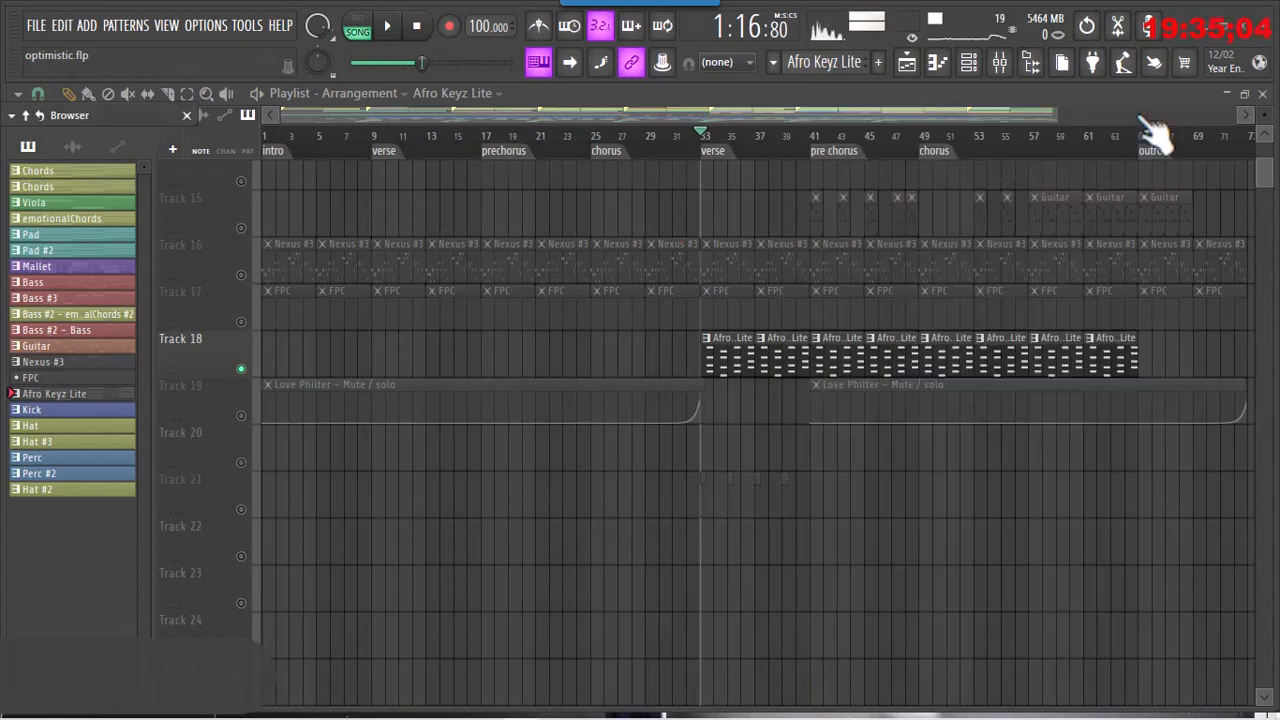
- Look over the playlist's tracks and move the song position to bar 41, at the start of the pre chorus
{"action": "mouse_move", "coordinate": [1265, 195]}
{"action": "left_mouse_down"}
{"action": "mouse_move", "coordinate": [1261, 171]}
{"action": "mouse_move", "coordinate": [1265, 185]}
{"action": "left_mouse_up"}
{"action": "scroll", "coordinate": [1265, 185], "scroll_direction": "up", "scroll_amount": 5}
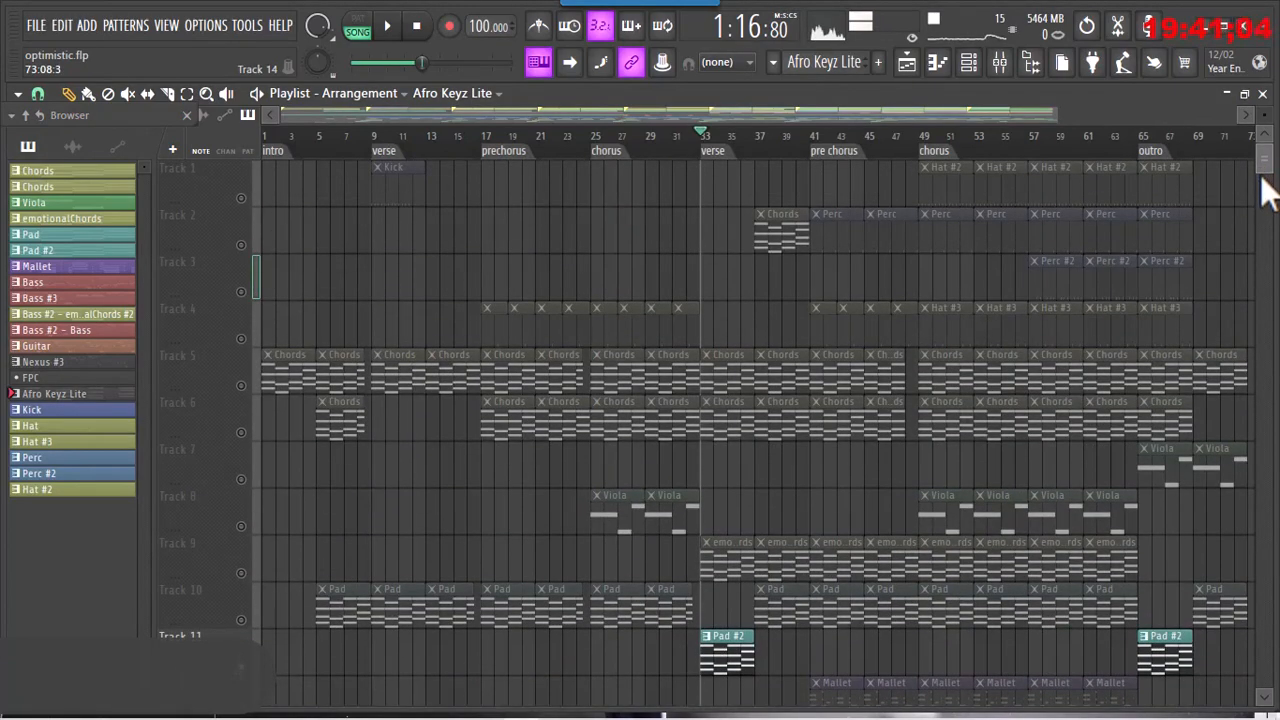
{"action": "scroll", "coordinate": [1265, 172], "scroll_direction": "down", "scroll_amount": 20}
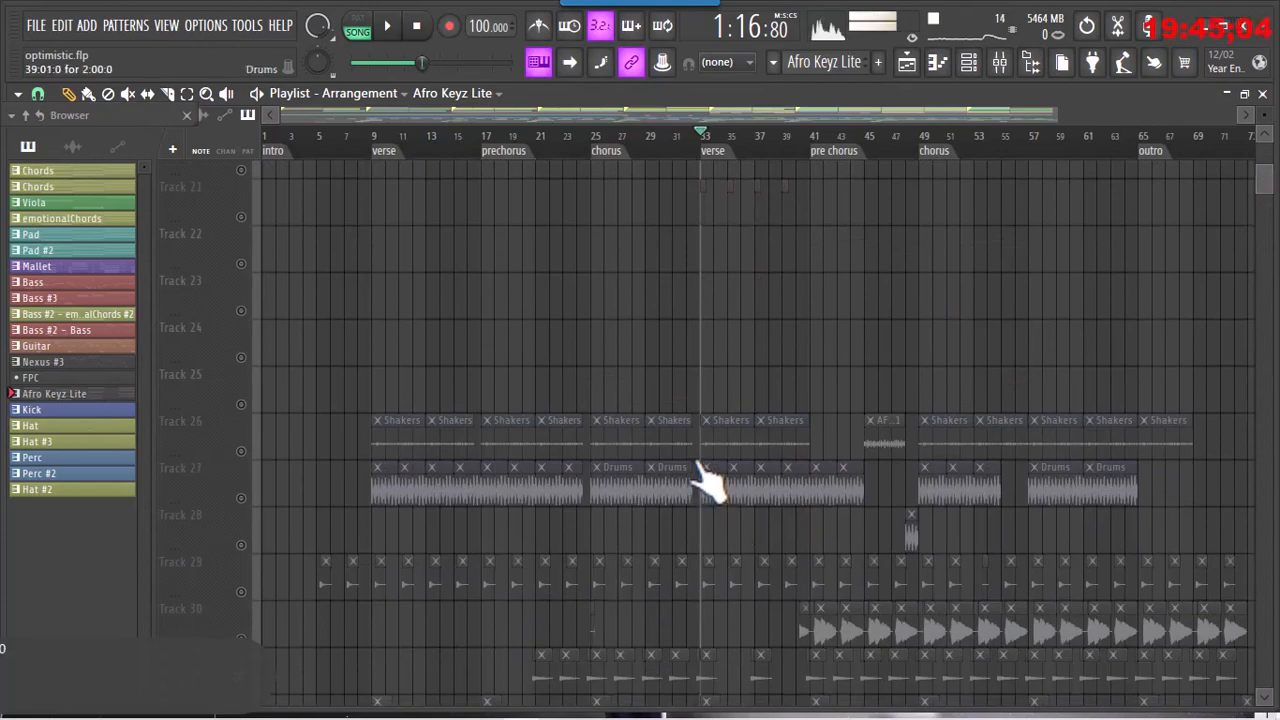
{"action": "scroll", "coordinate": [1265, 190], "scroll_direction": "up", "scroll_amount": 15}
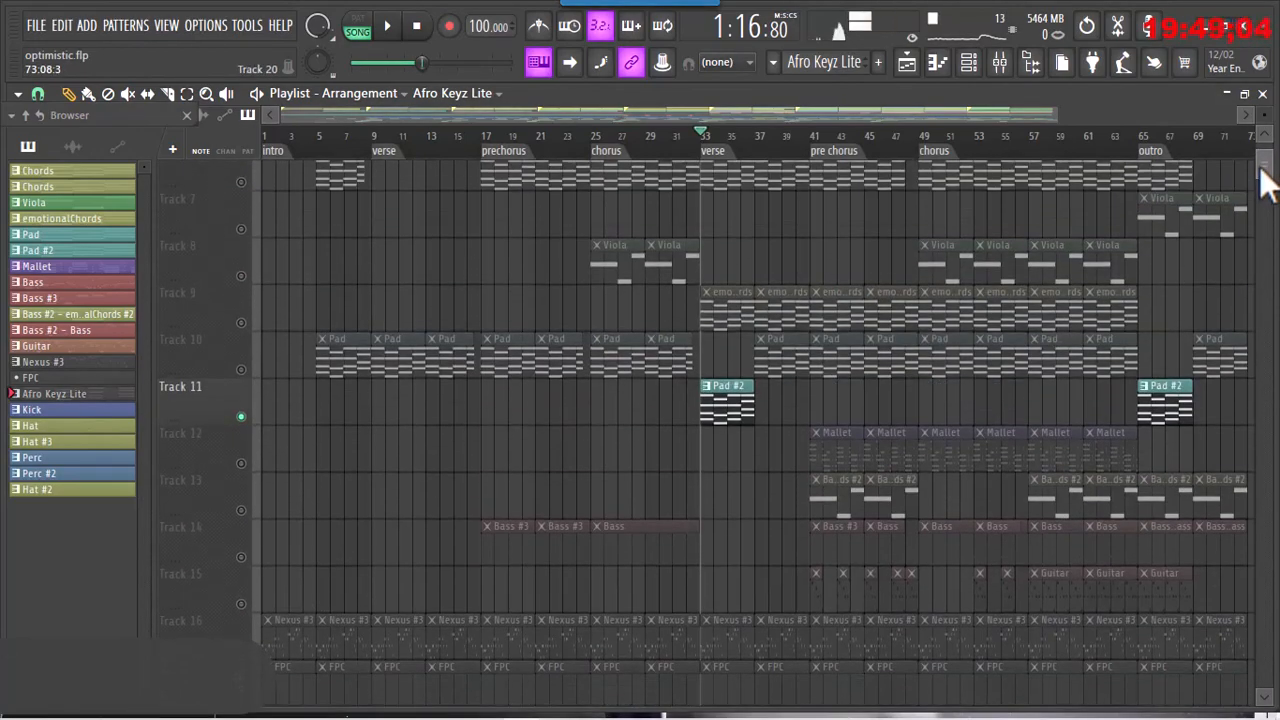
{"action": "scroll", "coordinate": [1266, 176], "scroll_direction": "up", "scroll_amount": 5}
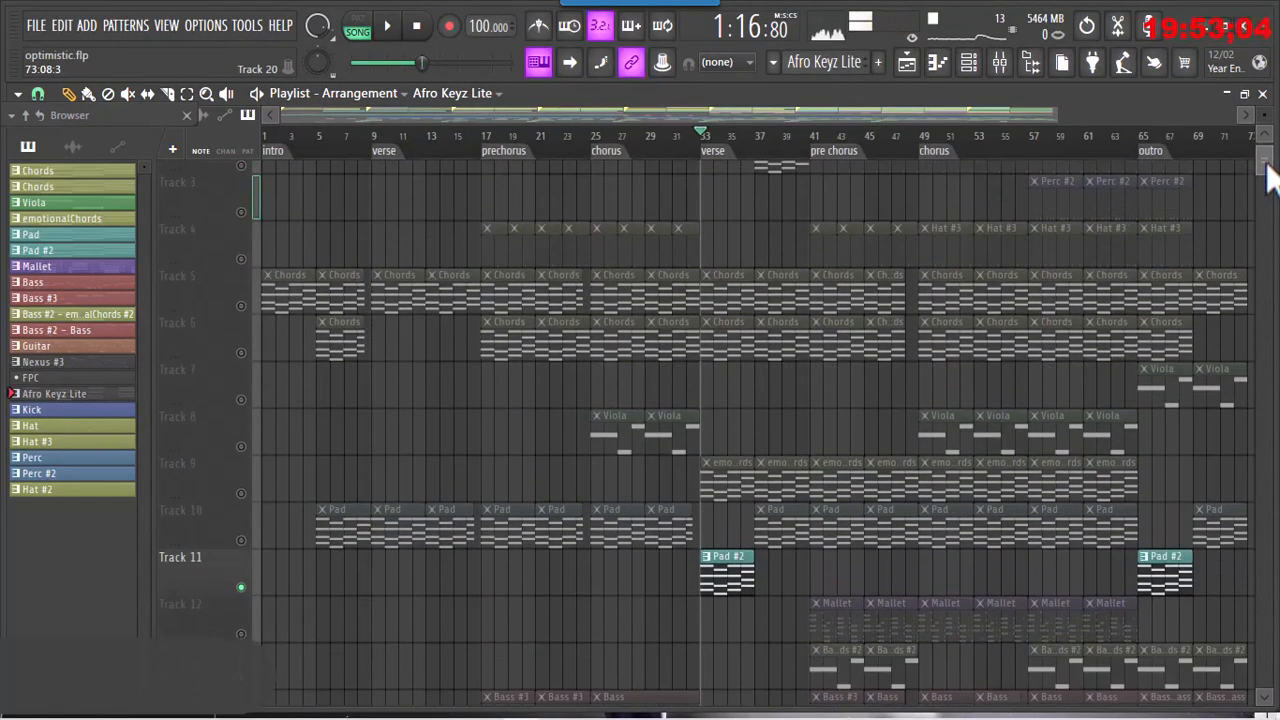
{"action": "scroll", "coordinate": [1266, 176], "scroll_direction": "up", "scroll_amount": 2}
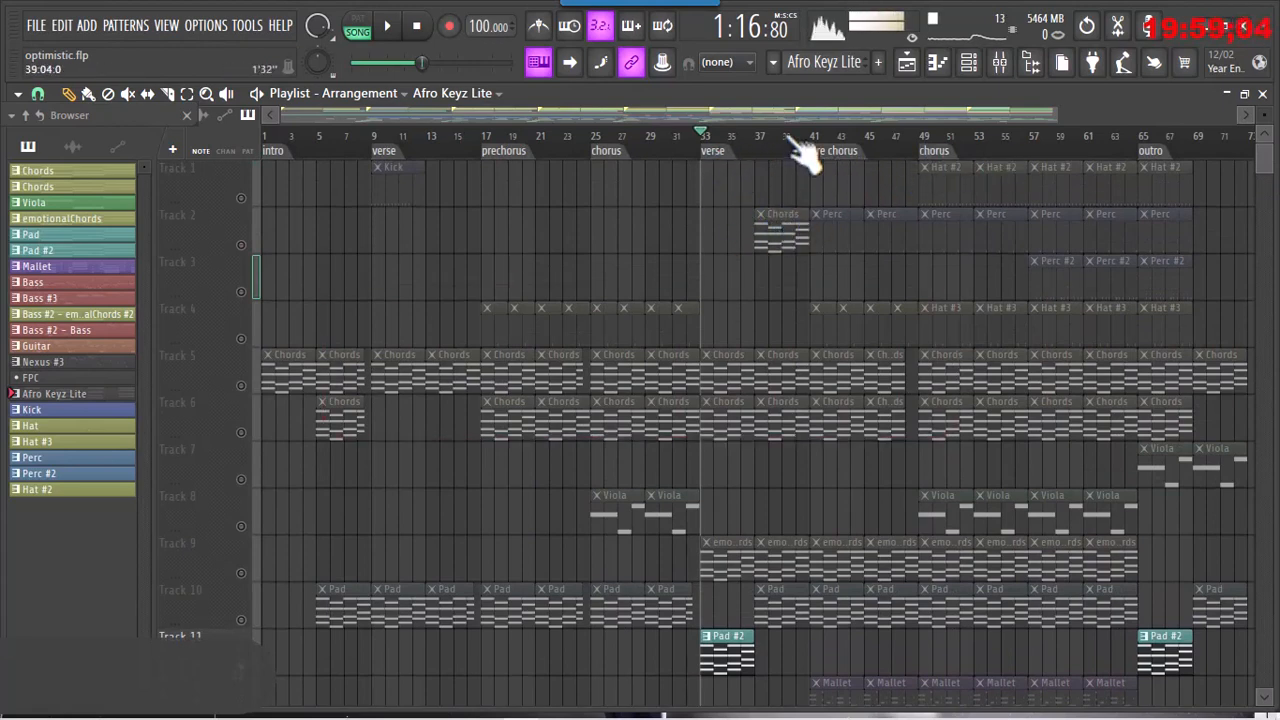
{"action": "left_click", "coordinate": [828, 160]}
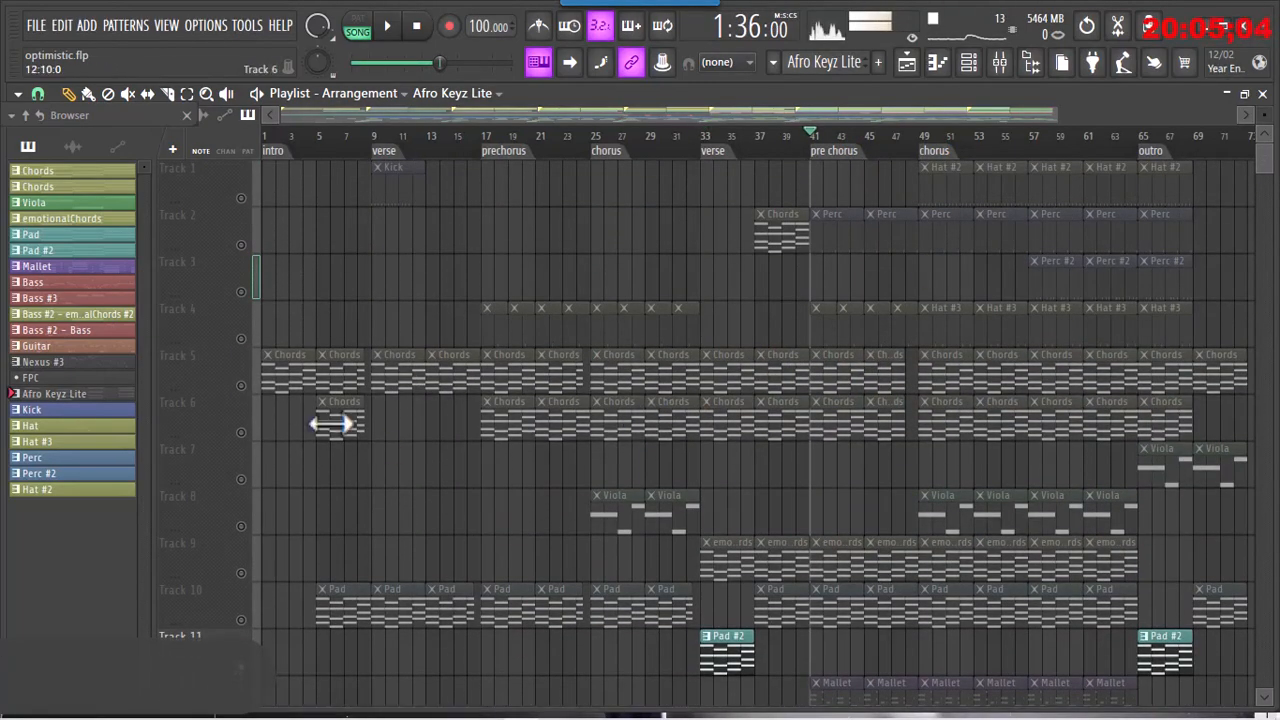
- Unmute the two Chords tracks, Track 5 and Track 6, and the emotionalChords part on Track 9
{"action": "left_click", "coordinate": [241, 386]}
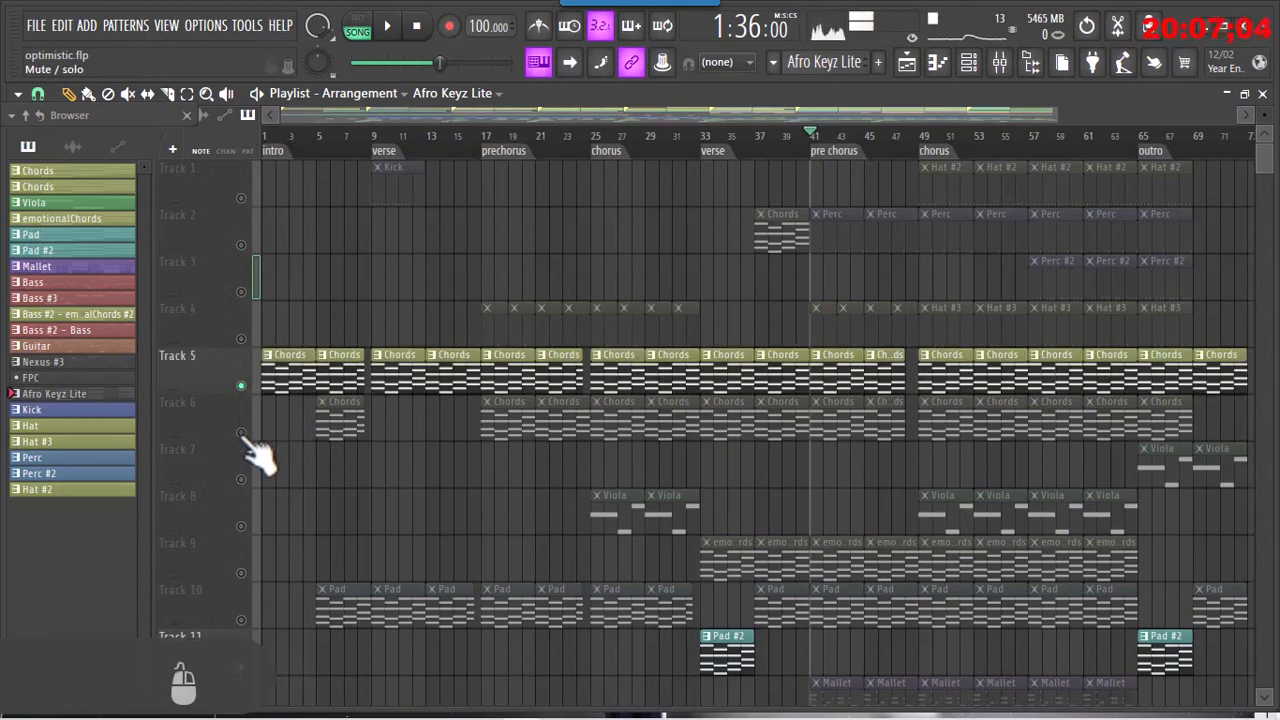
{"action": "left_click", "coordinate": [241, 432]}
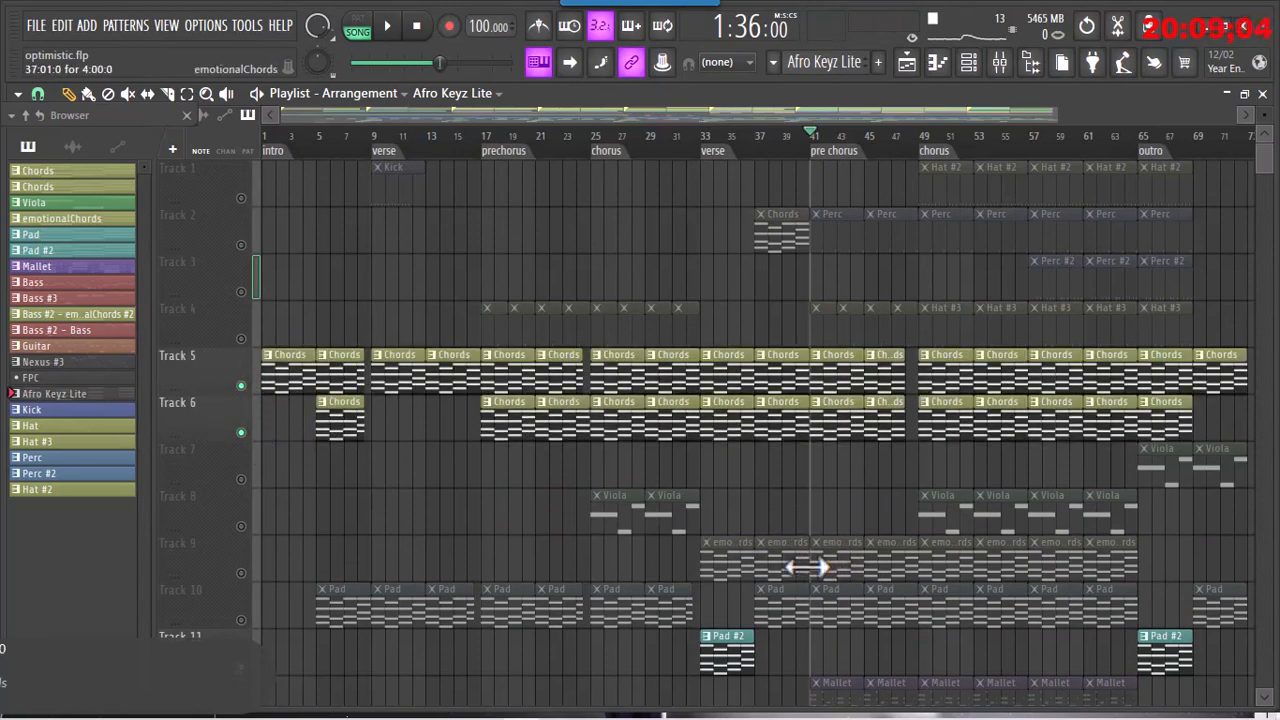
{"action": "left_click", "coordinate": [241, 574]}
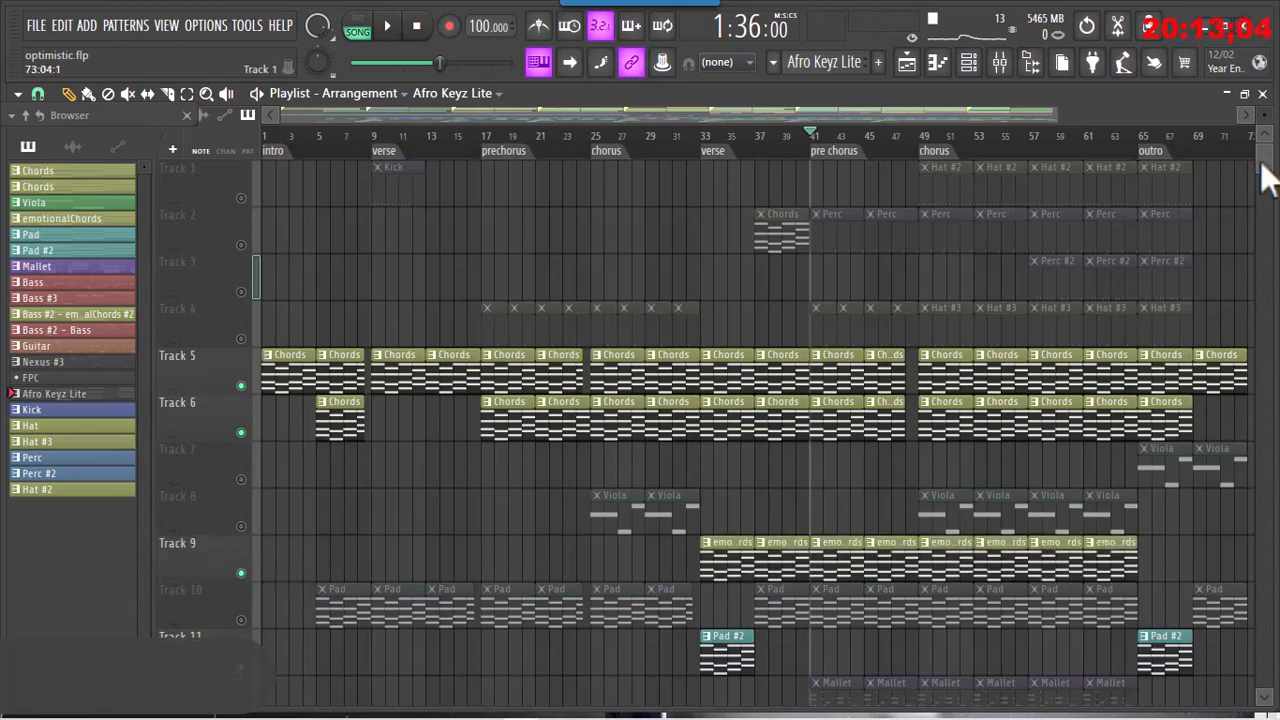
- Unmute playlist tracks 10, 12, 13 and 14 so the Pad, Mallet, Bass #2 and Bass clips are active
{"action": "scroll", "coordinate": [857, 355], "scroll_direction": "down", "scroll_amount": 5}
{"action": "scroll", "coordinate": [857, 355], "scroll_direction": "up", "scroll_amount": 1}
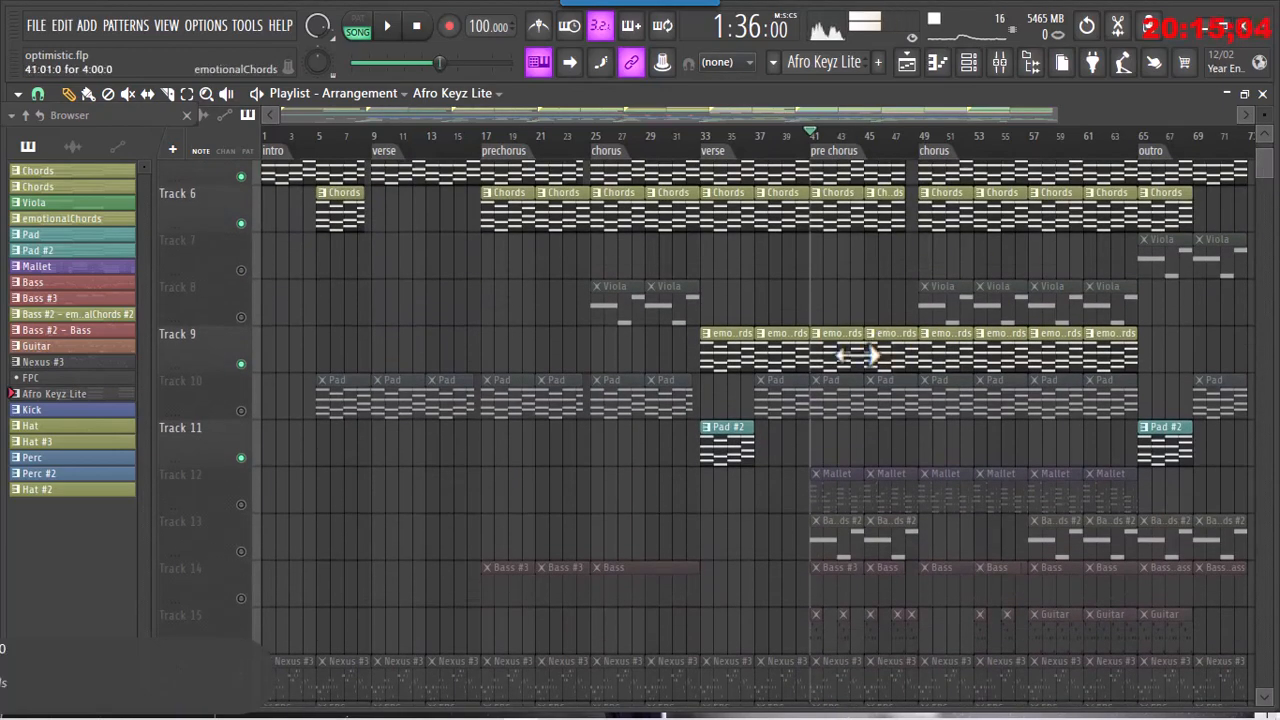
{"action": "left_click", "coordinate": [241, 411]}
{"action": "left_click", "coordinate": [241, 504]}
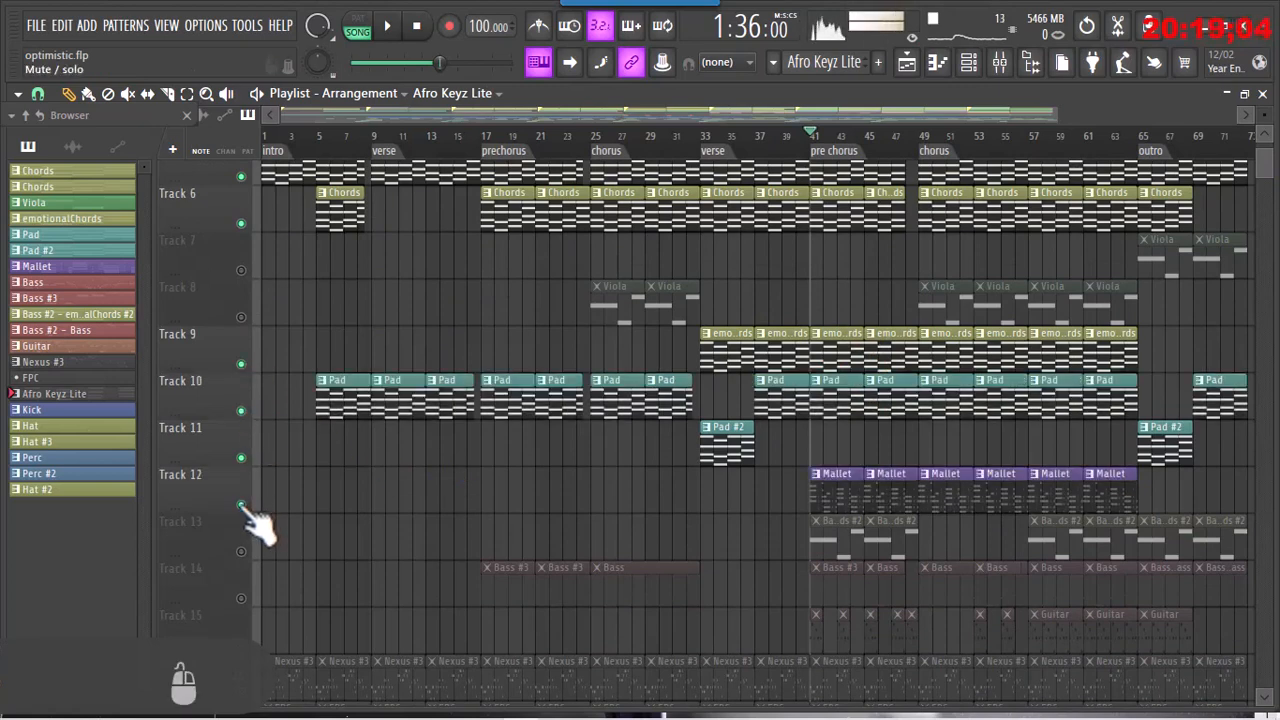
{"action": "left_click", "coordinate": [241, 551]}
{"action": "left_click", "coordinate": [241, 600]}
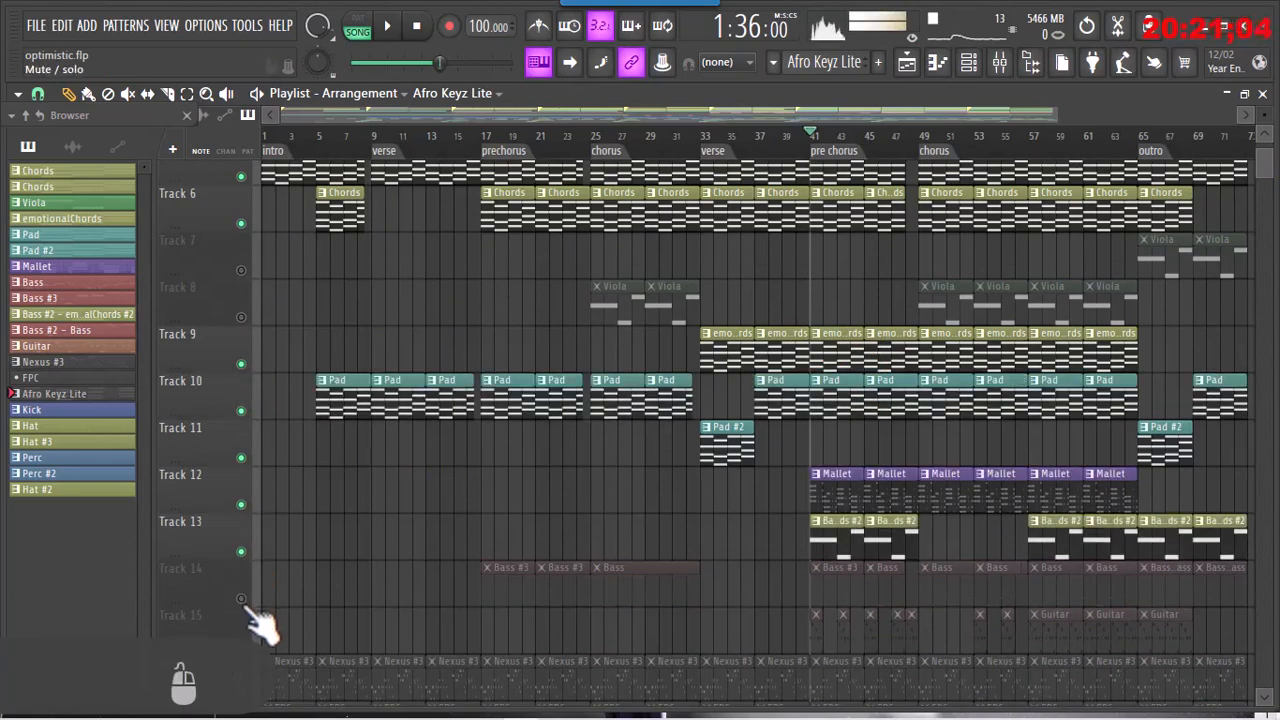
- Play the song from the pre chorus, switch smart disable for all plugins during playback, and stop it
{"action": "key", "text": "space"}
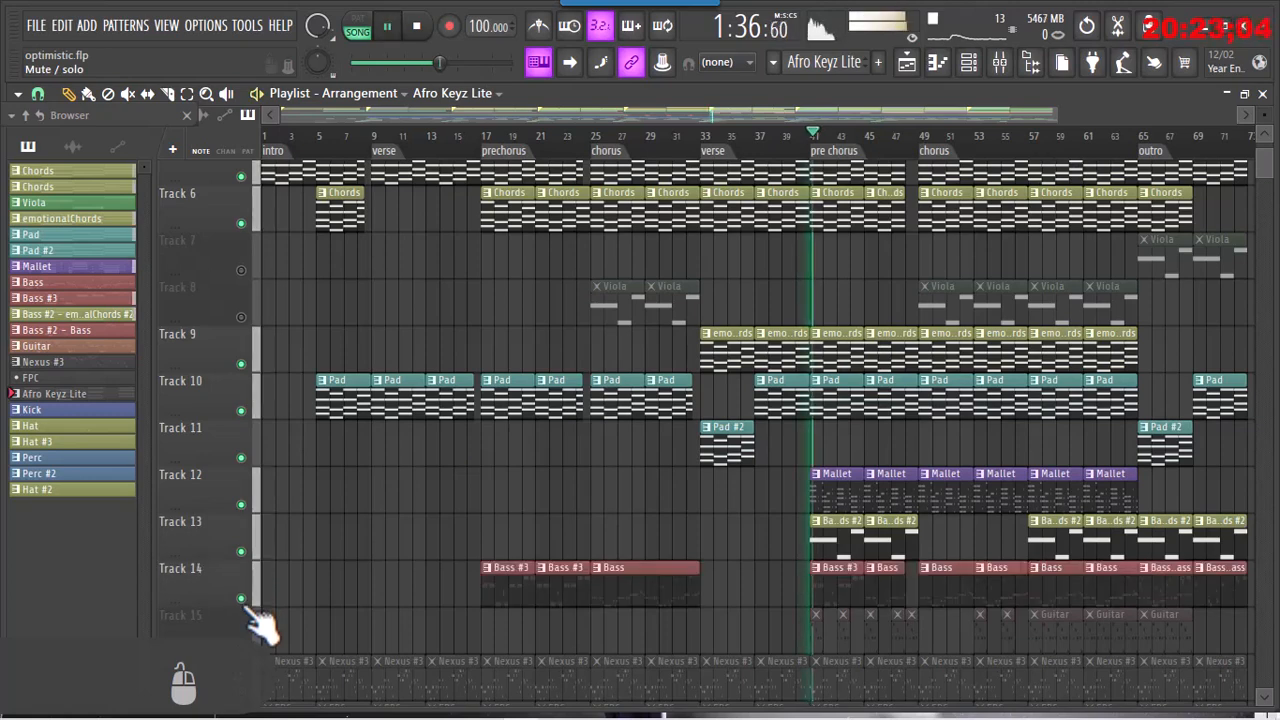
{"action": "left_click", "coordinate": [247, 25]}
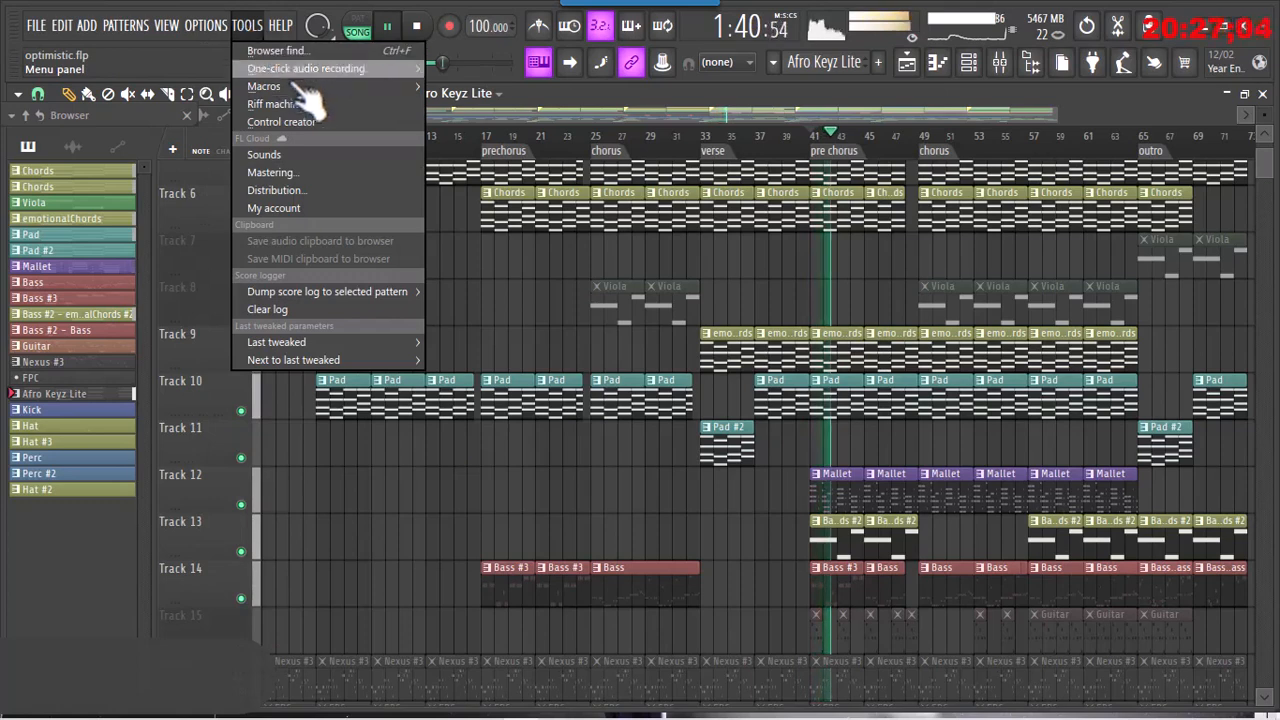
{"action": "mouse_move", "coordinate": [365, 88]}
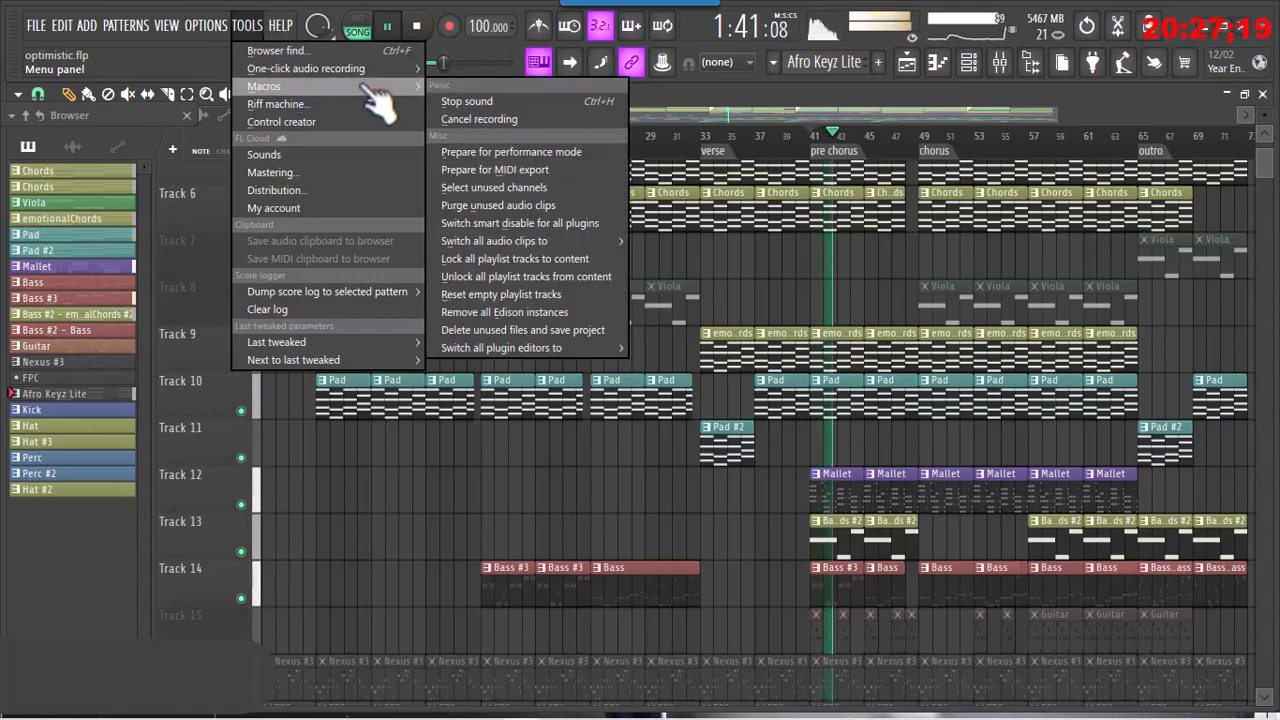
{"action": "left_click", "coordinate": [528, 226]}
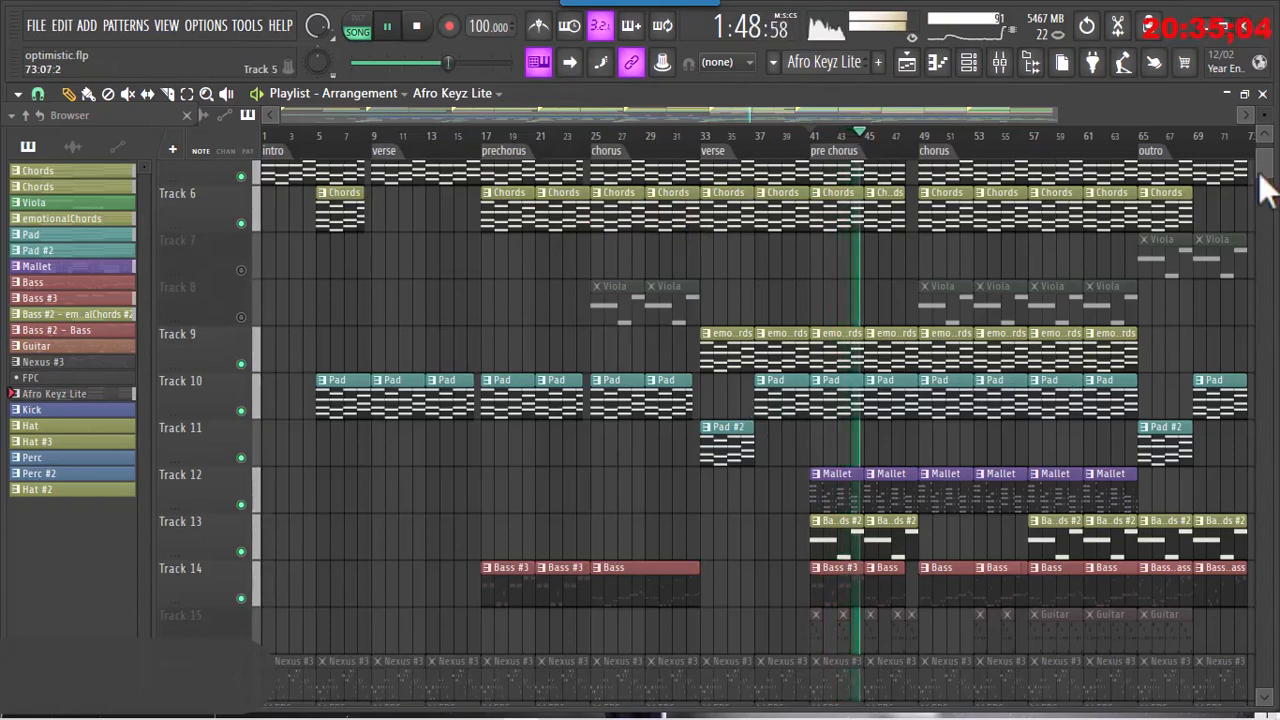
{"action": "scroll", "coordinate": [1268, 190], "scroll_direction": "down", "scroll_amount": 3}
{"action": "key", "text": "space"}
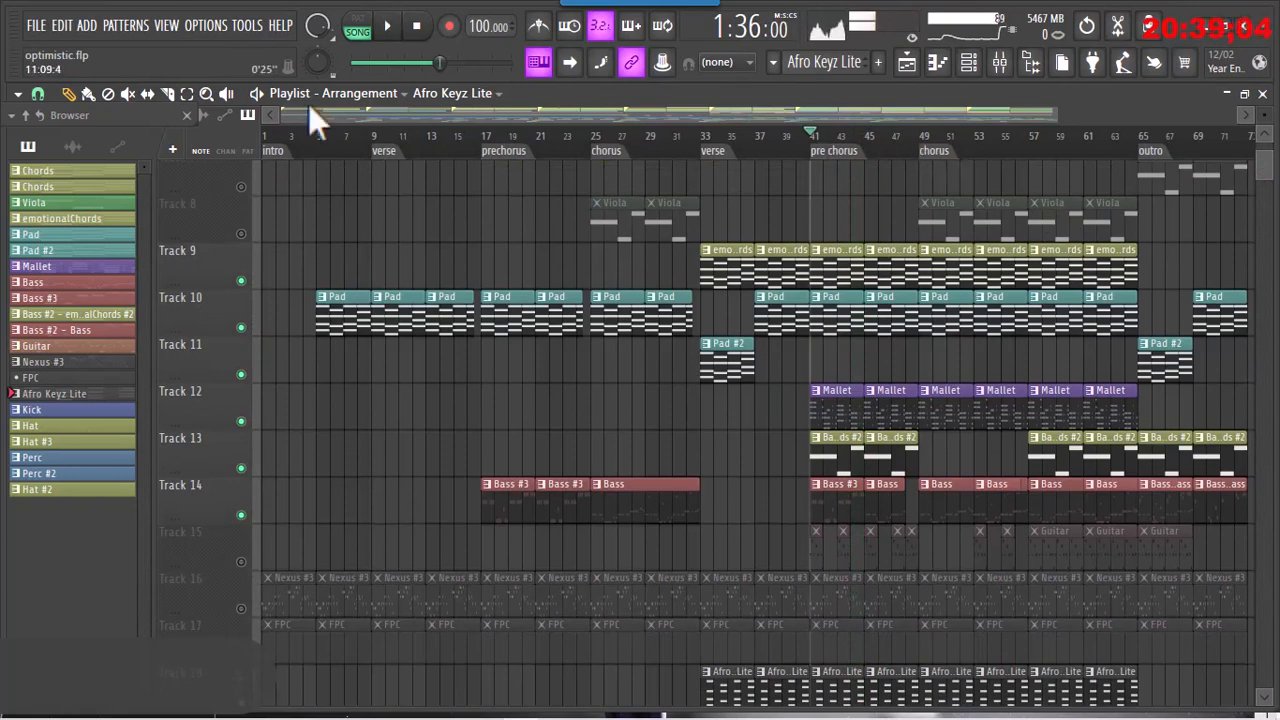
- Run the smart disable macro for all plugins again with playback stopped
{"action": "left_click", "coordinate": [247, 25]}
{"action": "mouse_move", "coordinate": [368, 92]}
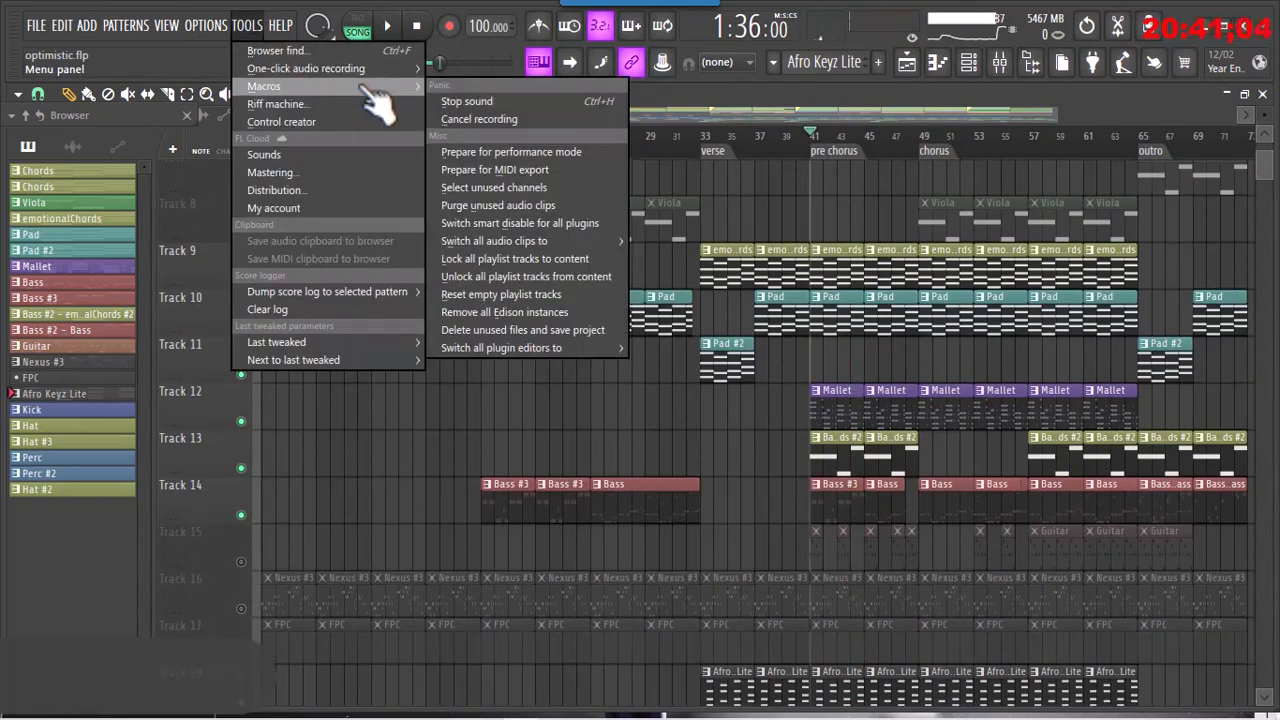
{"action": "left_click", "coordinate": [550, 226]}
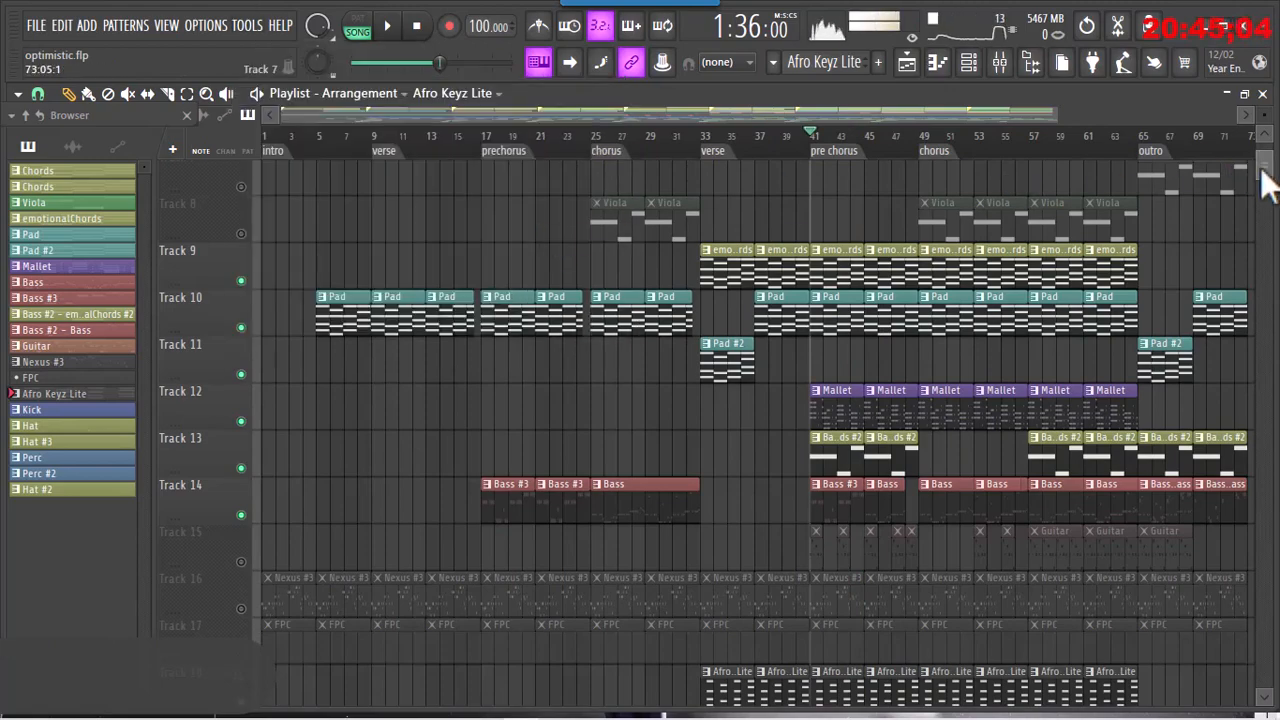
- Solo playlist track 13, which holds the Bass #2 - emotionalChords #2 clips
{"action": "scroll", "coordinate": [1268, 180], "scroll_direction": "up", "scroll_amount": 5}
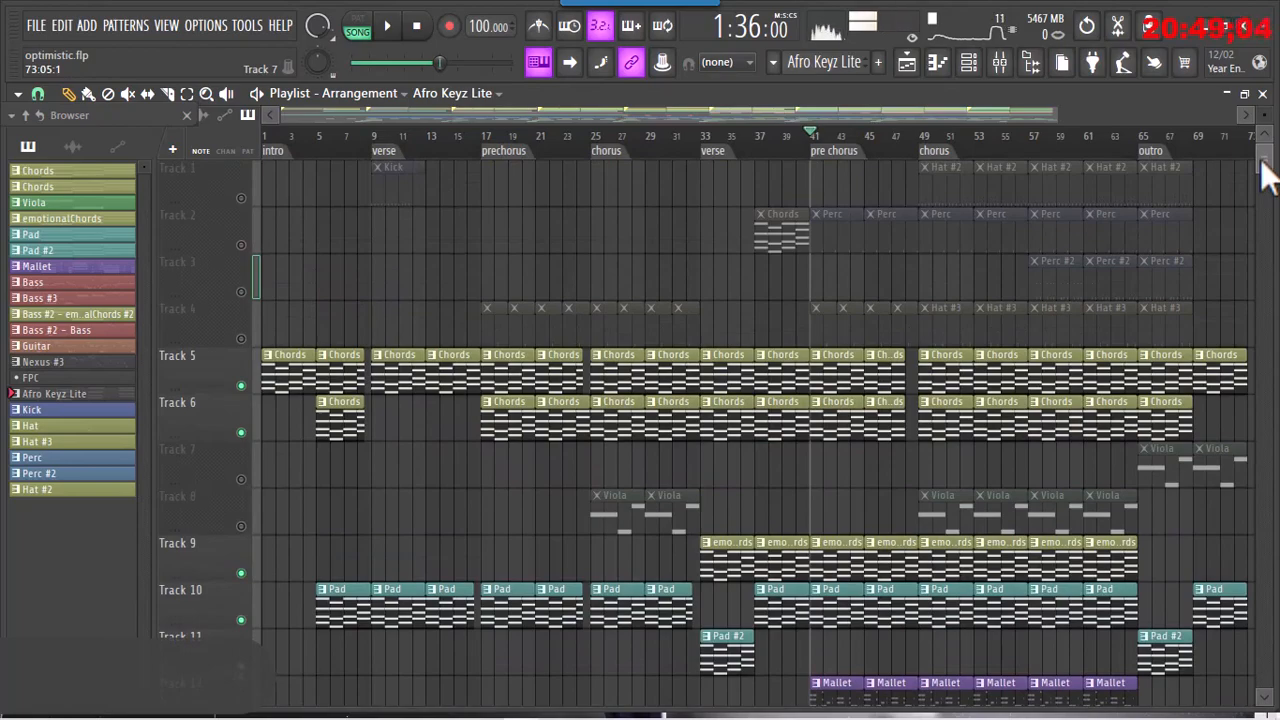
{"action": "scroll", "coordinate": [1265, 178], "scroll_direction": "down", "scroll_amount": 6}
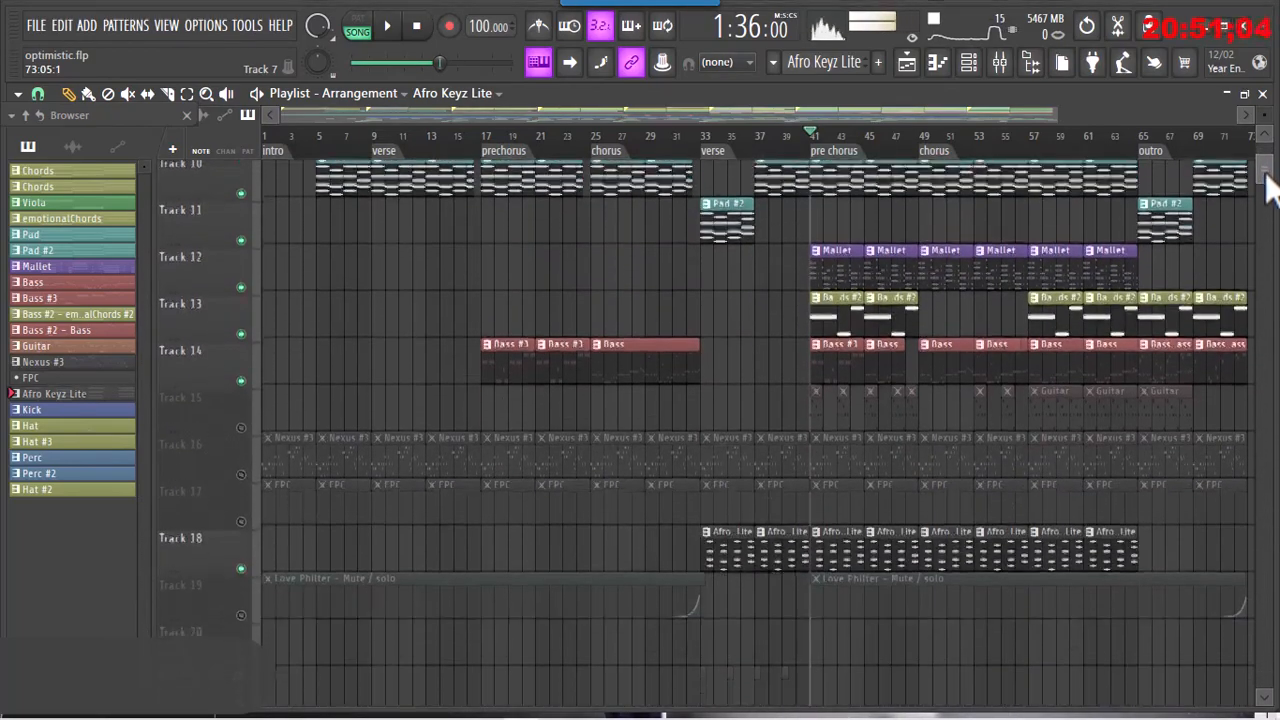
{"action": "scroll", "coordinate": [1268, 185], "scroll_direction": "up", "scroll_amount": 1}
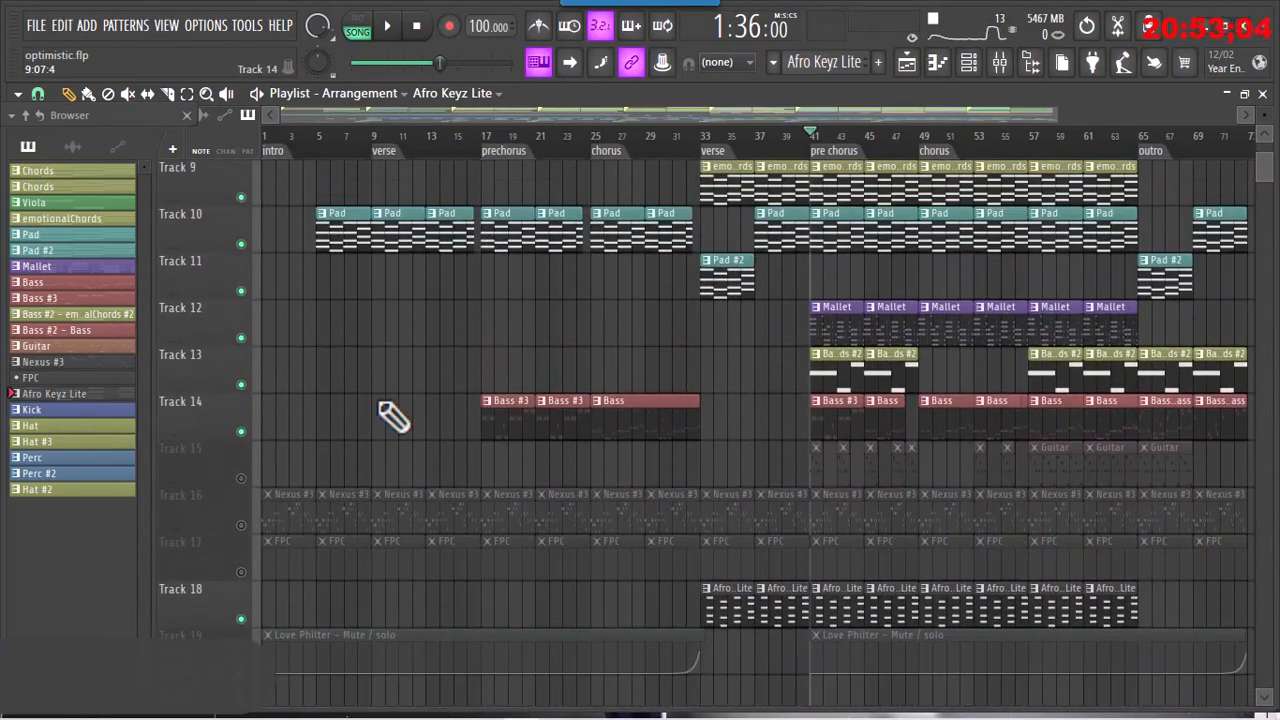
{"action": "right_click", "coordinate": [241, 385]}
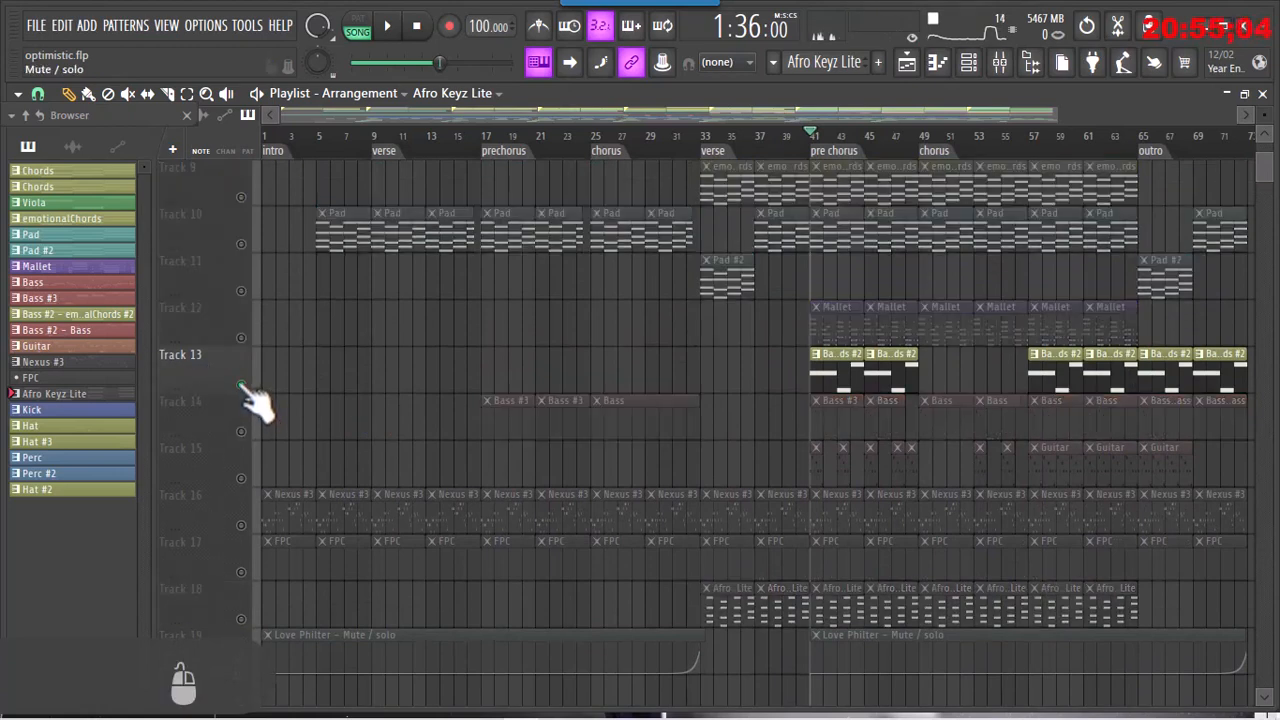
- Examine the Bass #2 - emotionalChords #2 notes in the piano roll from bar 1 while playing the song, and close the editor
{"action": "left_click", "coordinate": [835, 369]}
{"action": "double_click", "coordinate": [835, 369]}
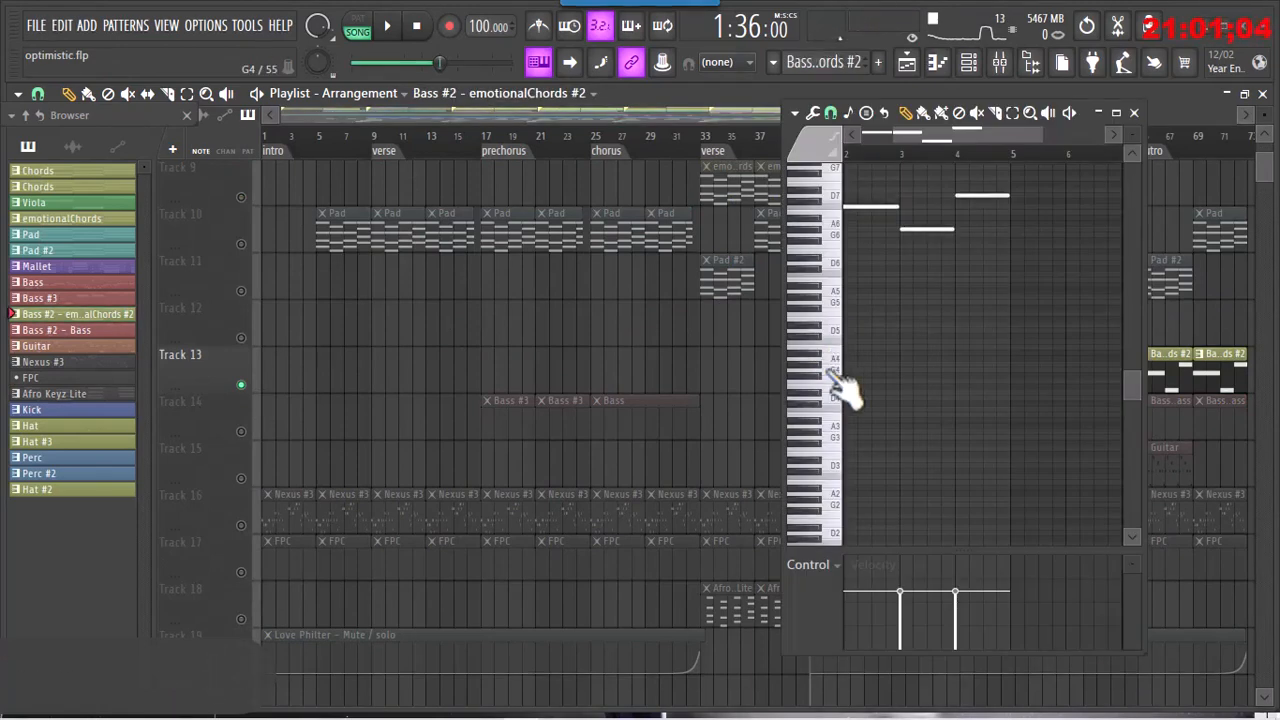
{"action": "left_click_drag", "start_coordinate": [1135, 389], "coordinate": [1125, 318]}
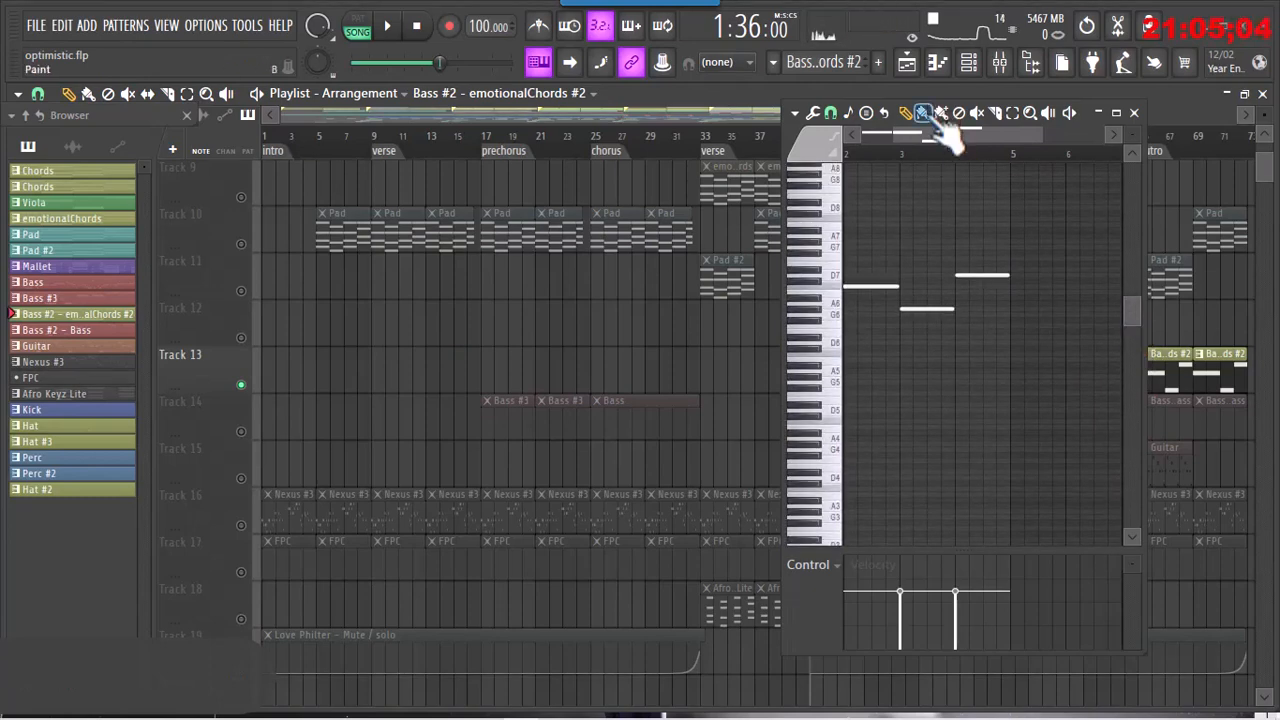
{"action": "left_click_drag", "start_coordinate": [932, 134], "coordinate": [851, 128]}
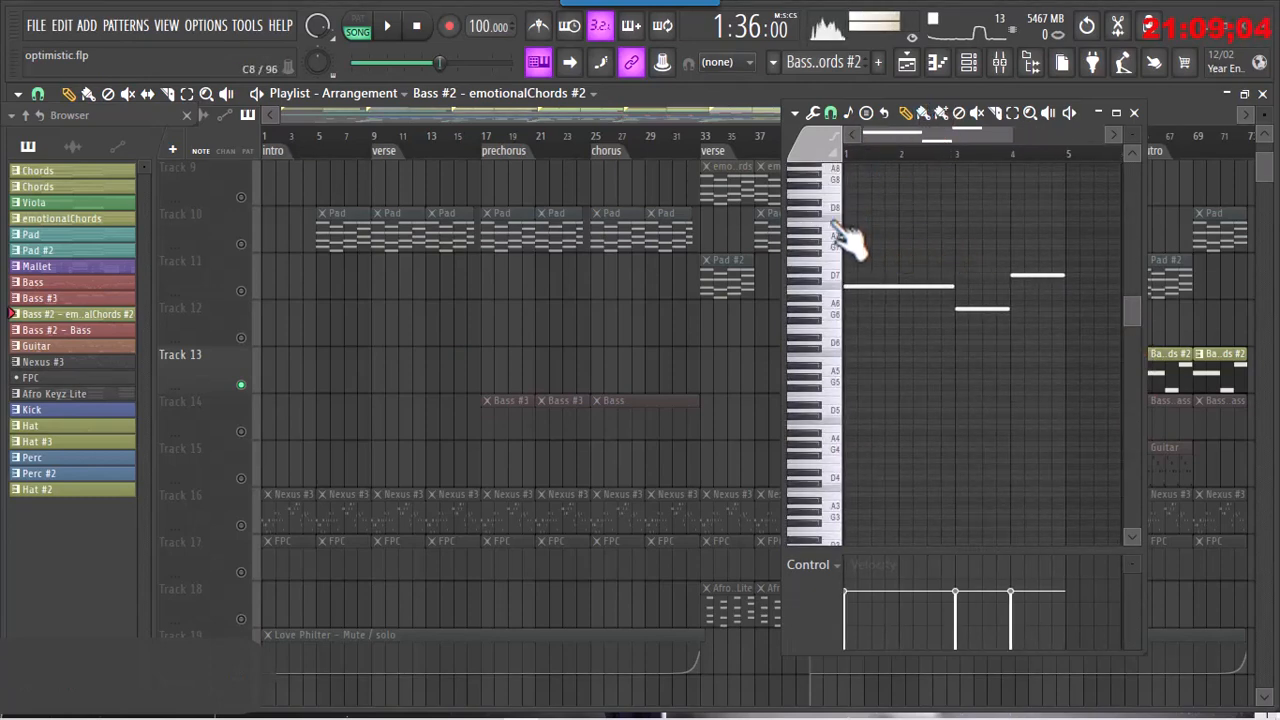
{"action": "key", "text": "space"}
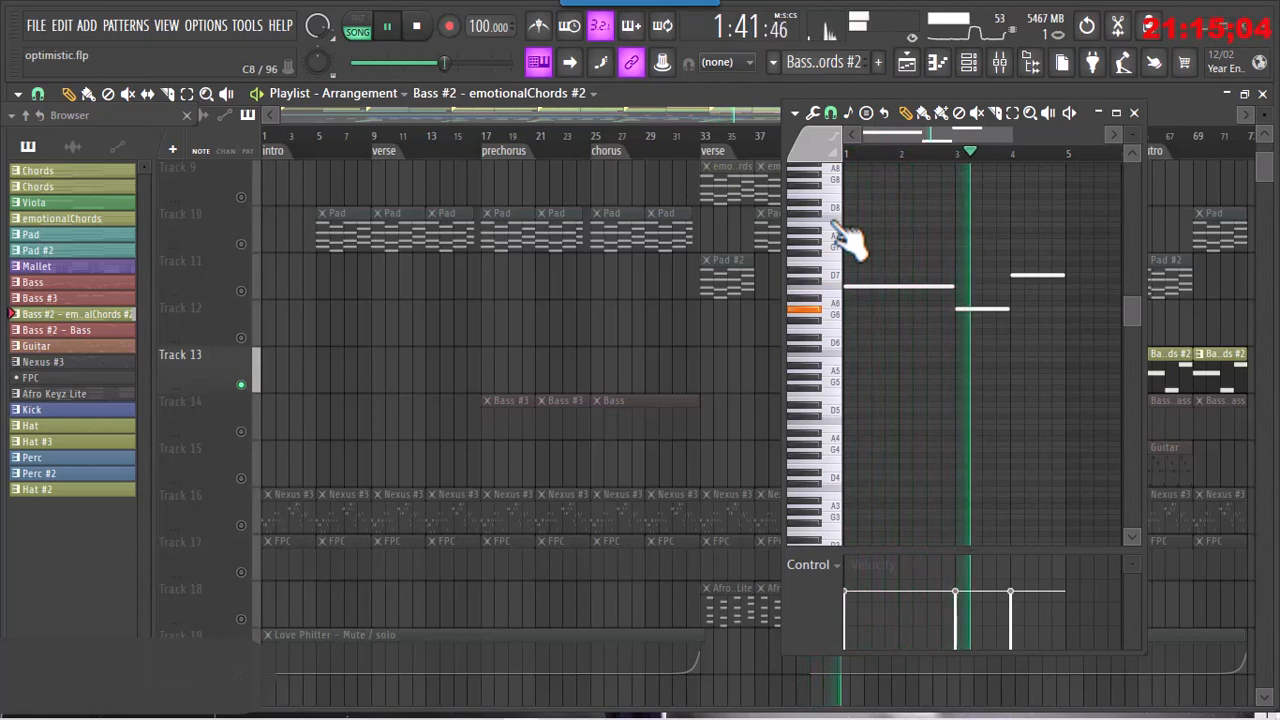
{"action": "left_click", "coordinate": [1135, 113]}
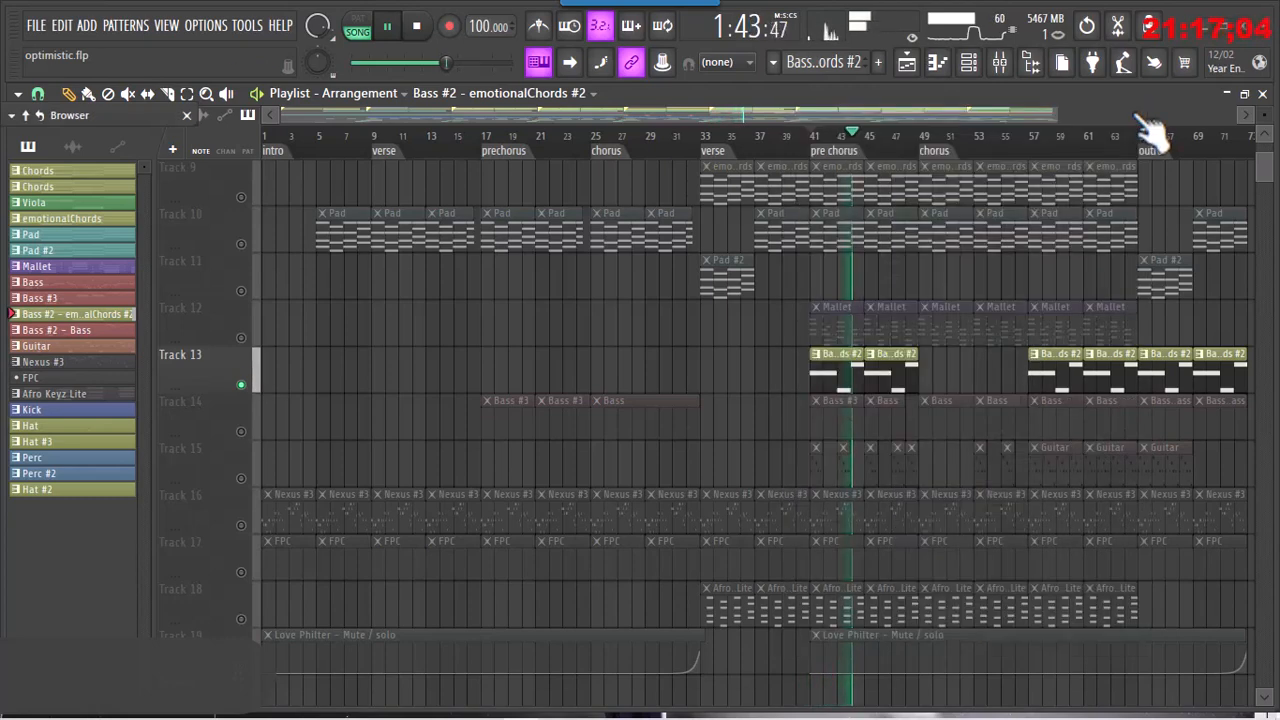
- Stop playback and open the emotionalChords #2 ZENOLOGY instrument from the channel rack, arranging both windows side by side
{"action": "left_click", "coordinate": [978, 70]}
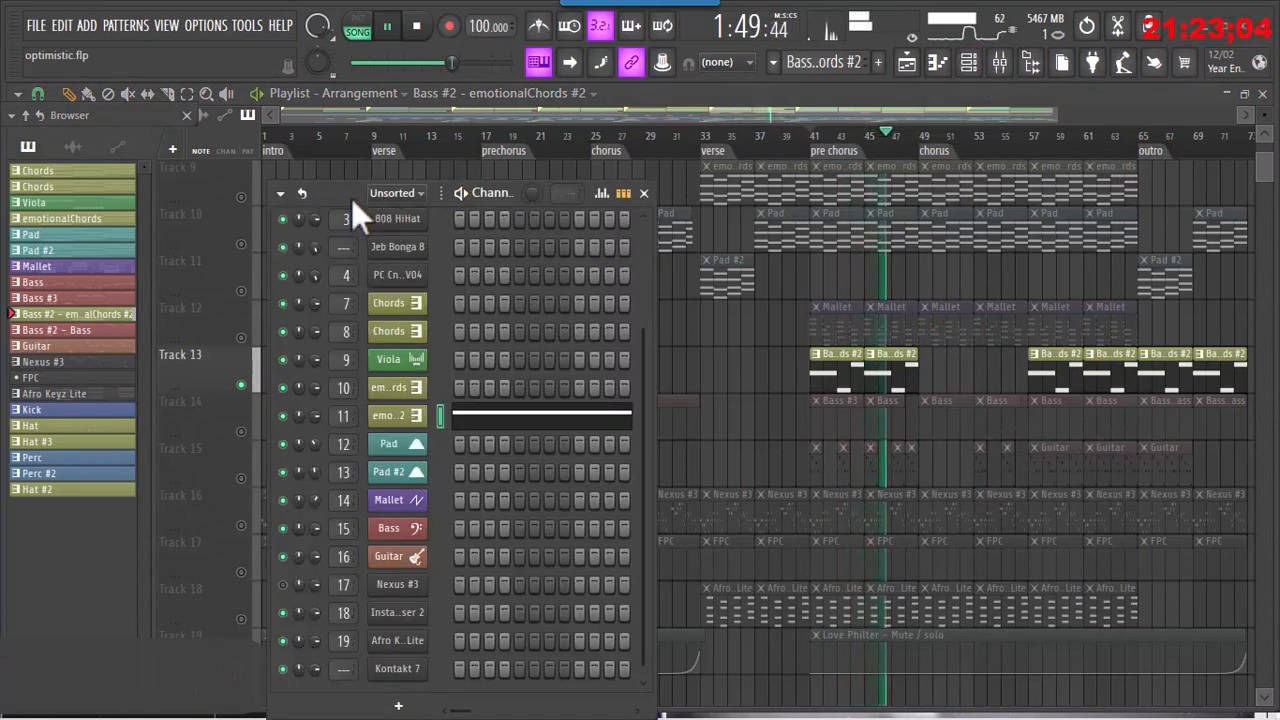
{"action": "left_click_drag", "start_coordinate": [356, 198], "coordinate": [383, 162]}
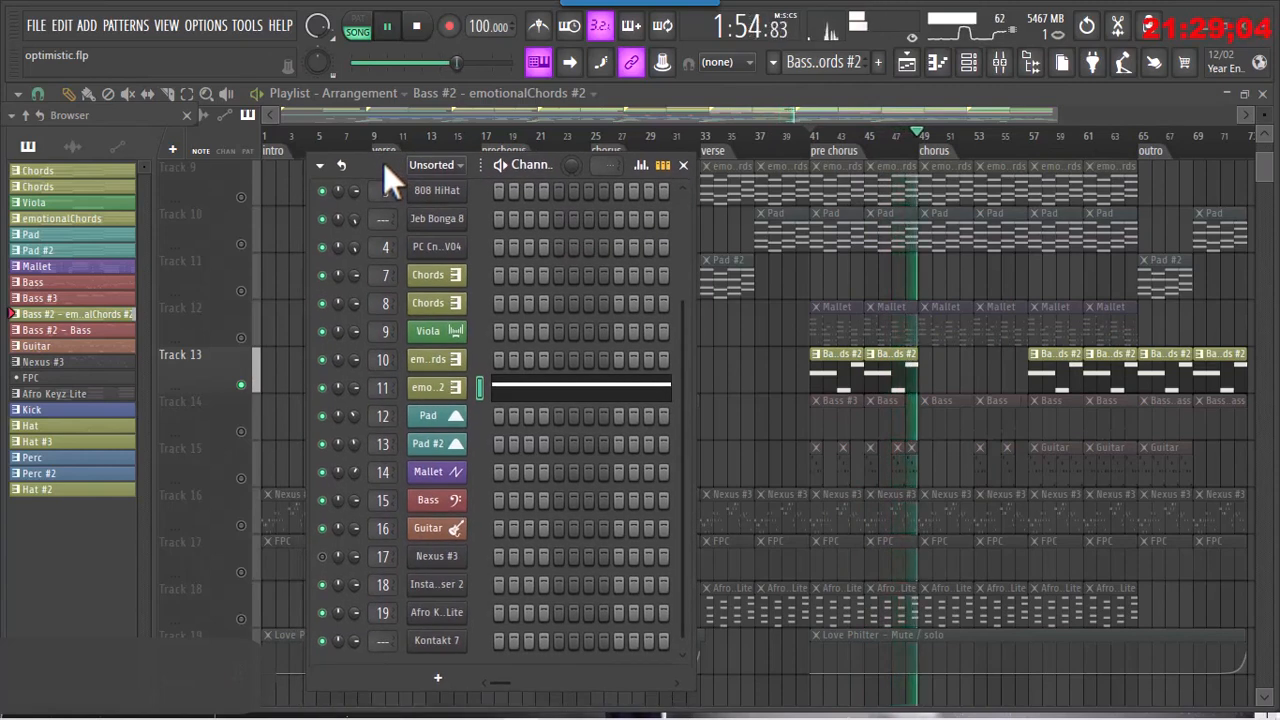
{"action": "key", "text": "space"}
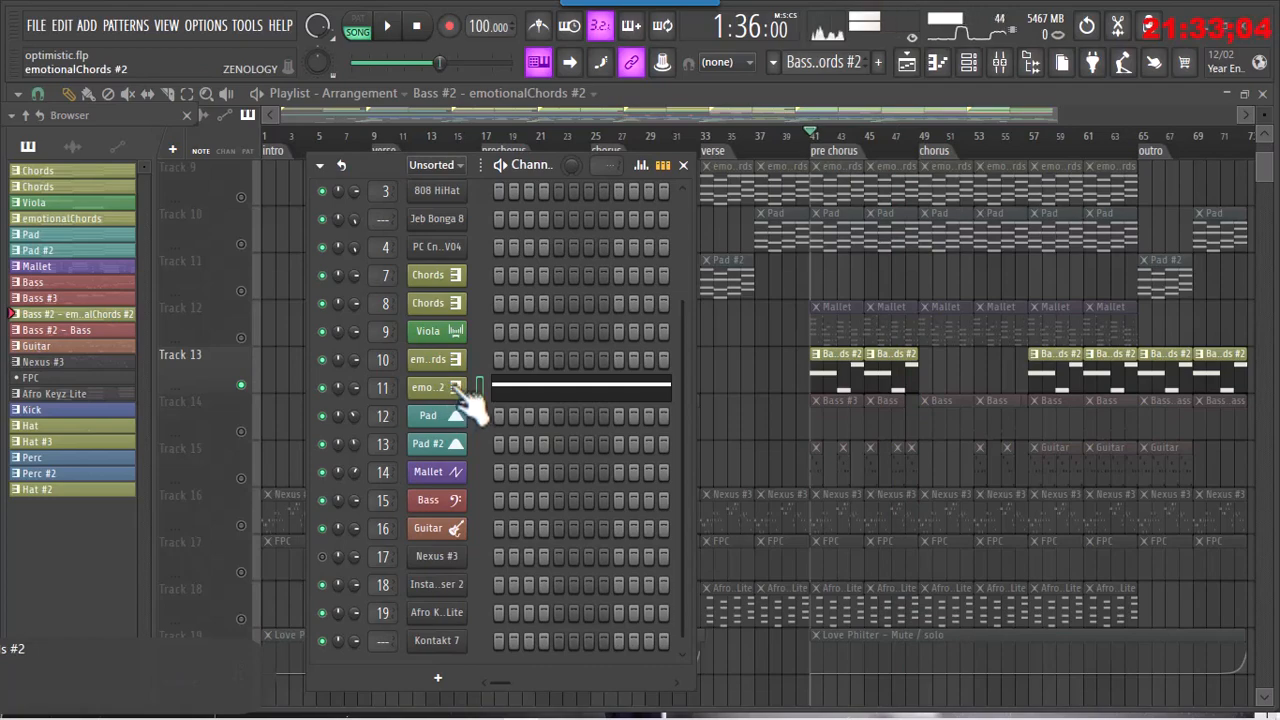
{"action": "left_click_drag", "start_coordinate": [378, 169], "coordinate": [395, 106]}
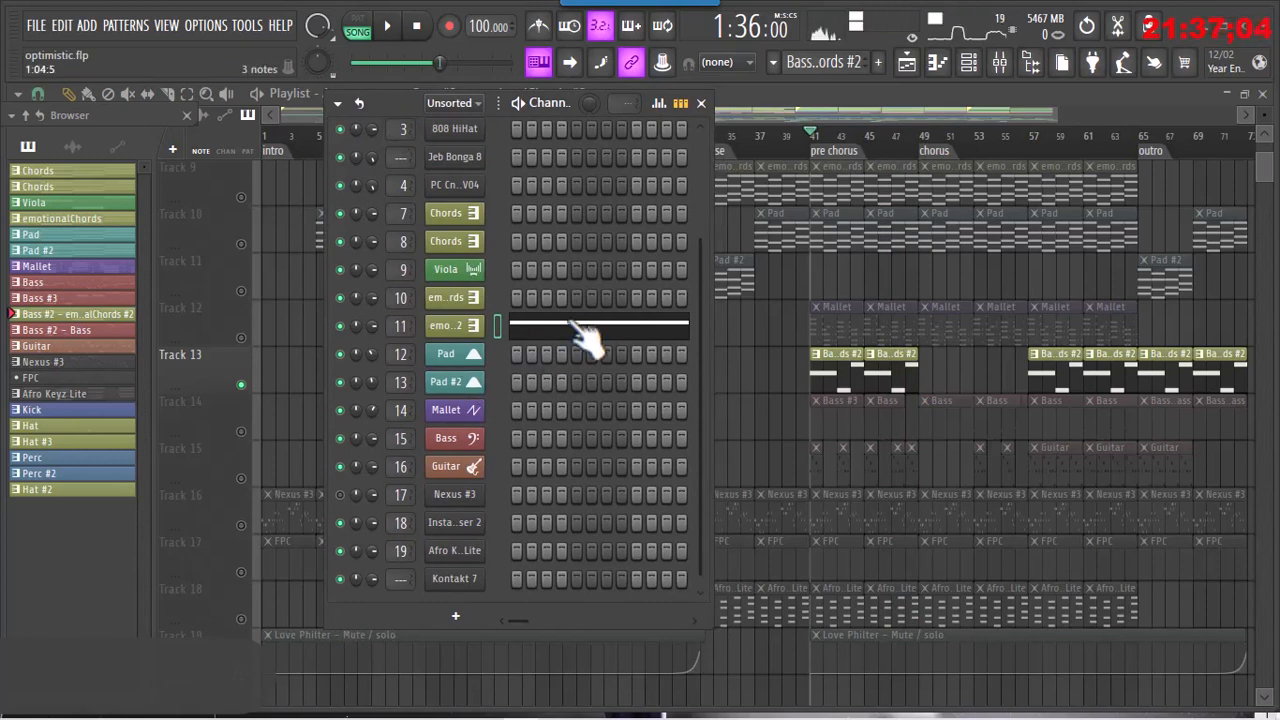
{"action": "left_click", "coordinate": [467, 330]}
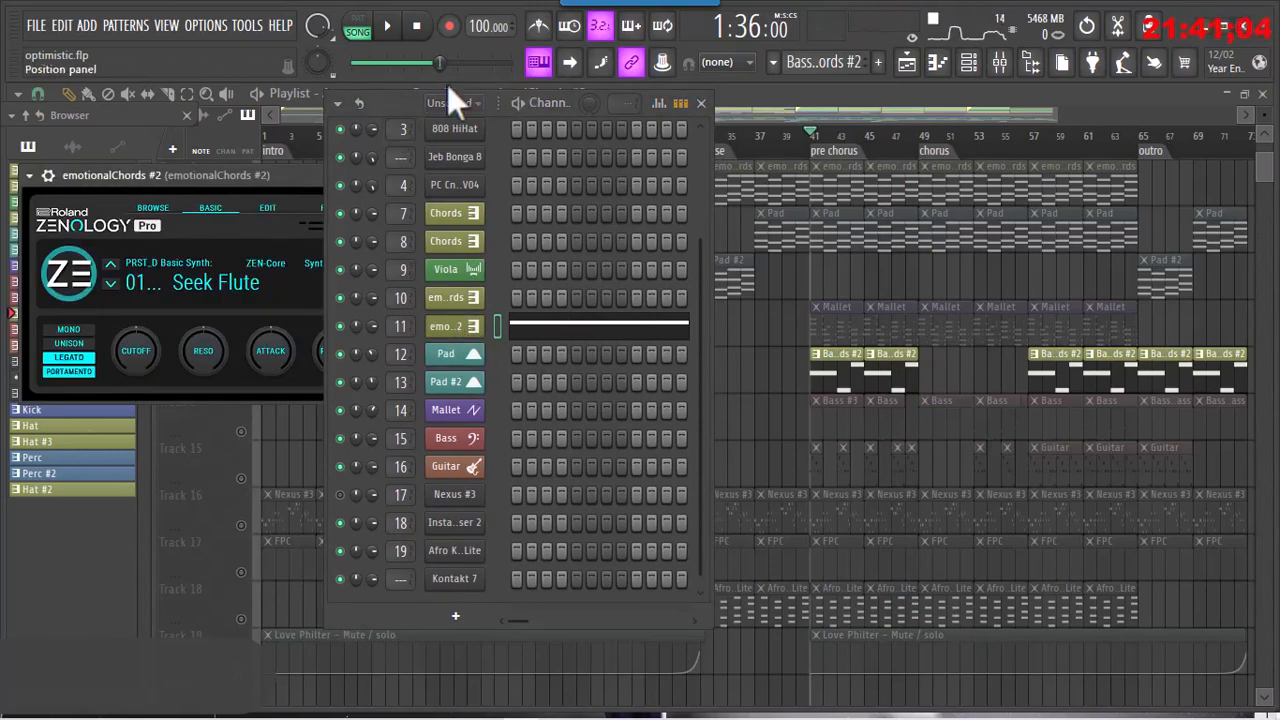
{"action": "left_click_drag", "start_coordinate": [398, 103], "coordinate": [638, 95]}
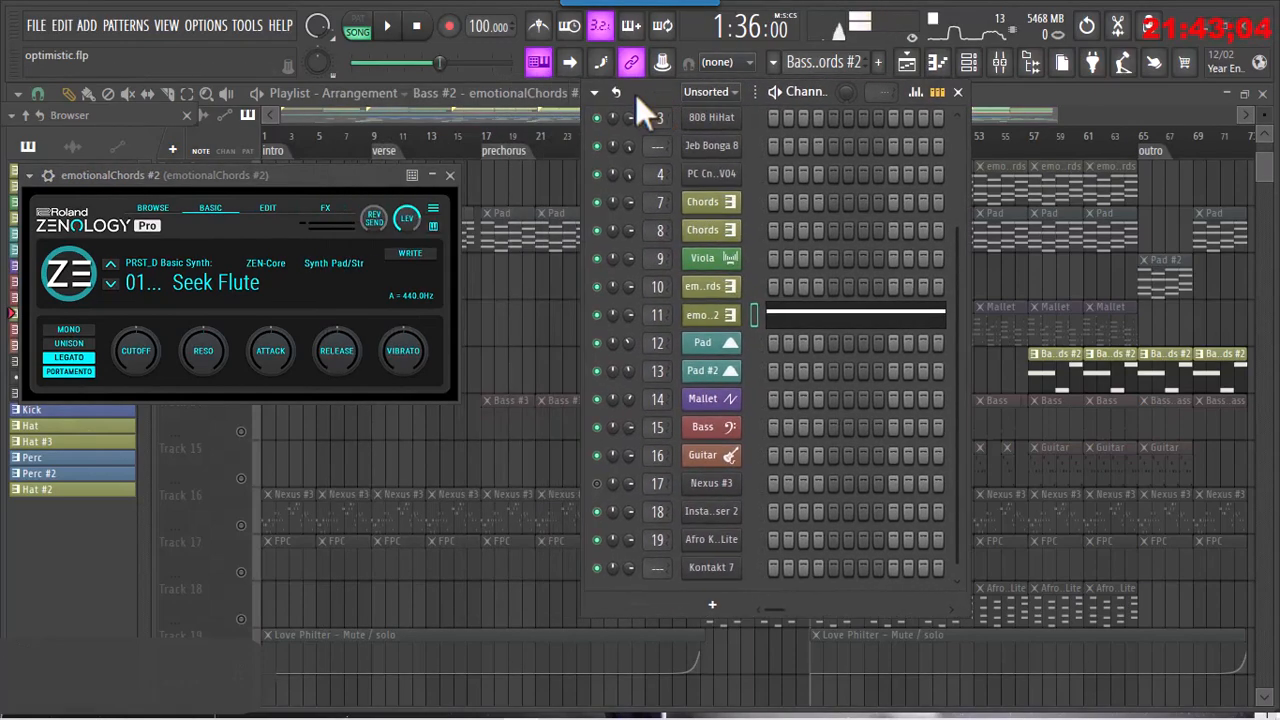
{"action": "left_click_drag", "start_coordinate": [323, 193], "coordinate": [430, 190]}
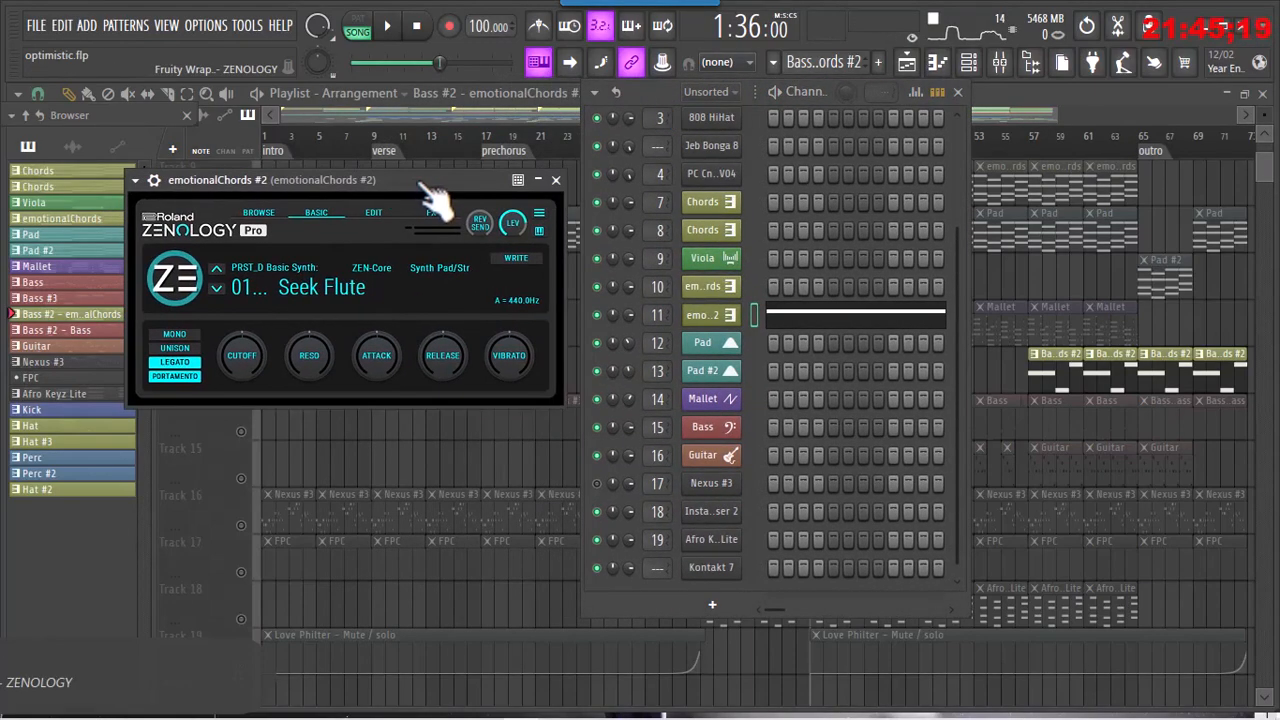
- Examine the Seek Flute preset in ZENOLOGY's preset browser, keeping the channel rack clear of it, and close the plugin
{"action": "left_click", "coordinate": [259, 214]}
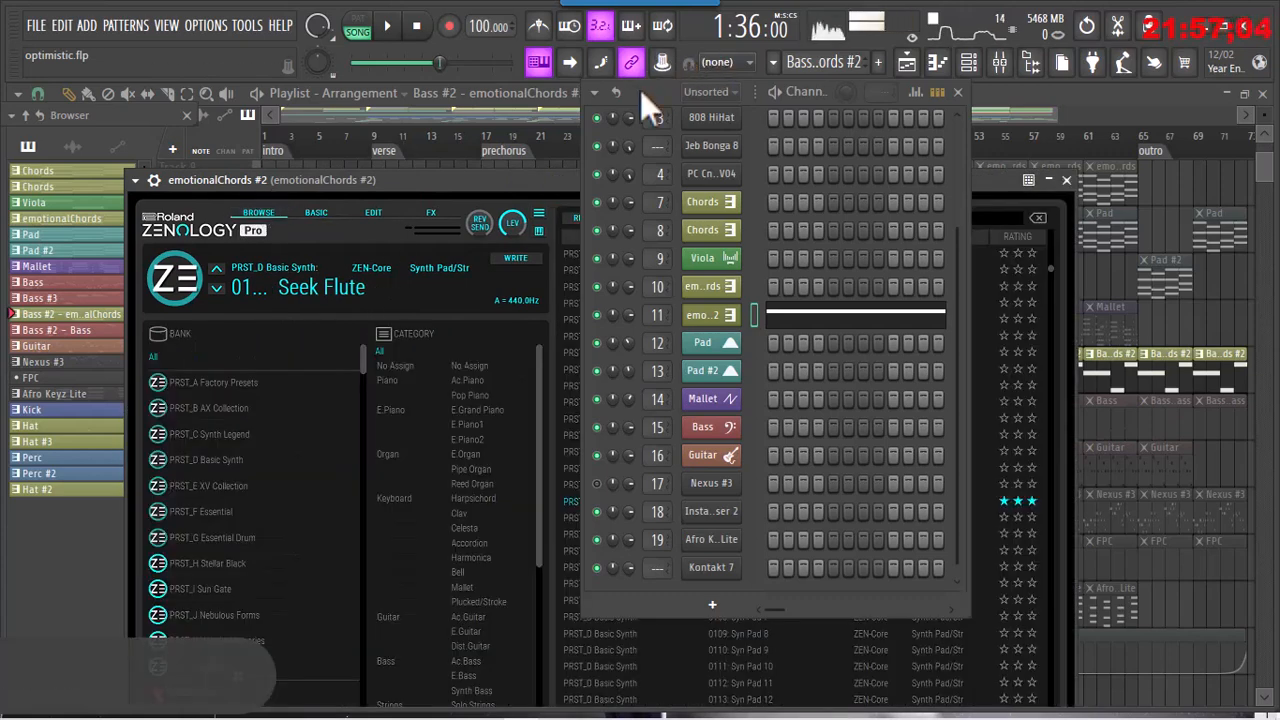
{"action": "left_click_drag", "start_coordinate": [646, 94], "coordinate": [932, 91]}
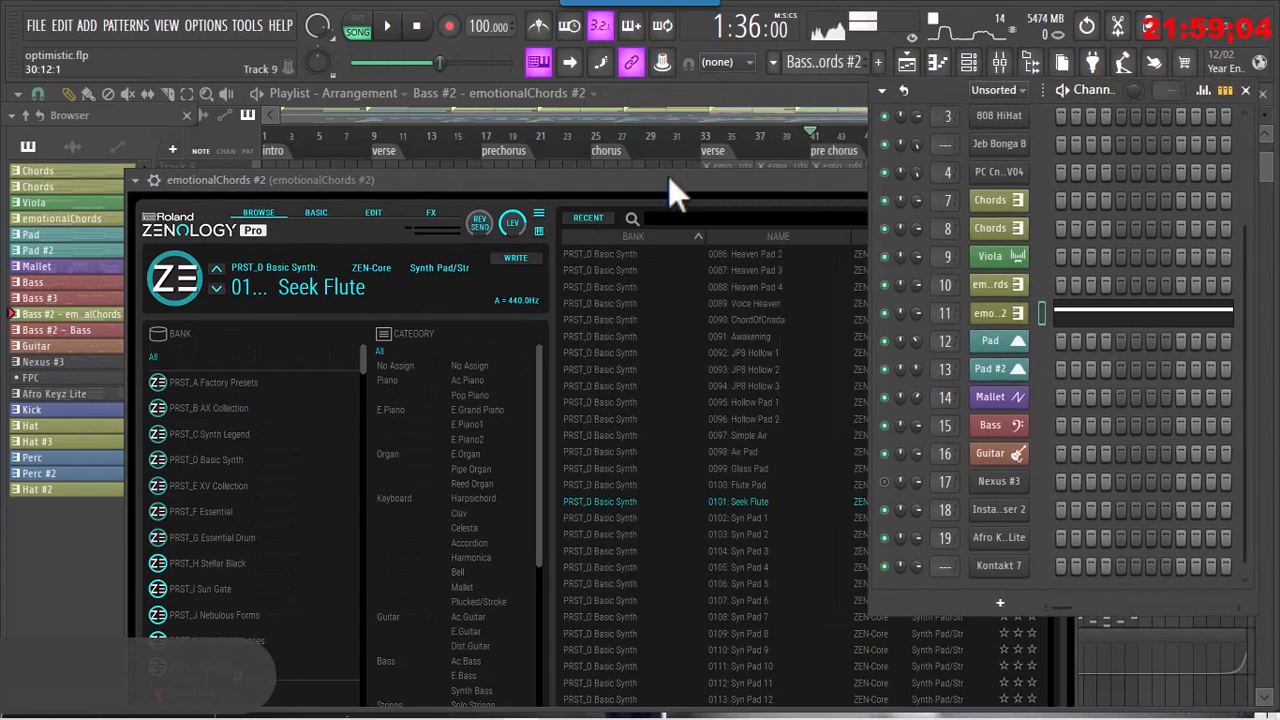
{"action": "left_click_drag", "start_coordinate": [697, 178], "coordinate": [551, 76]}
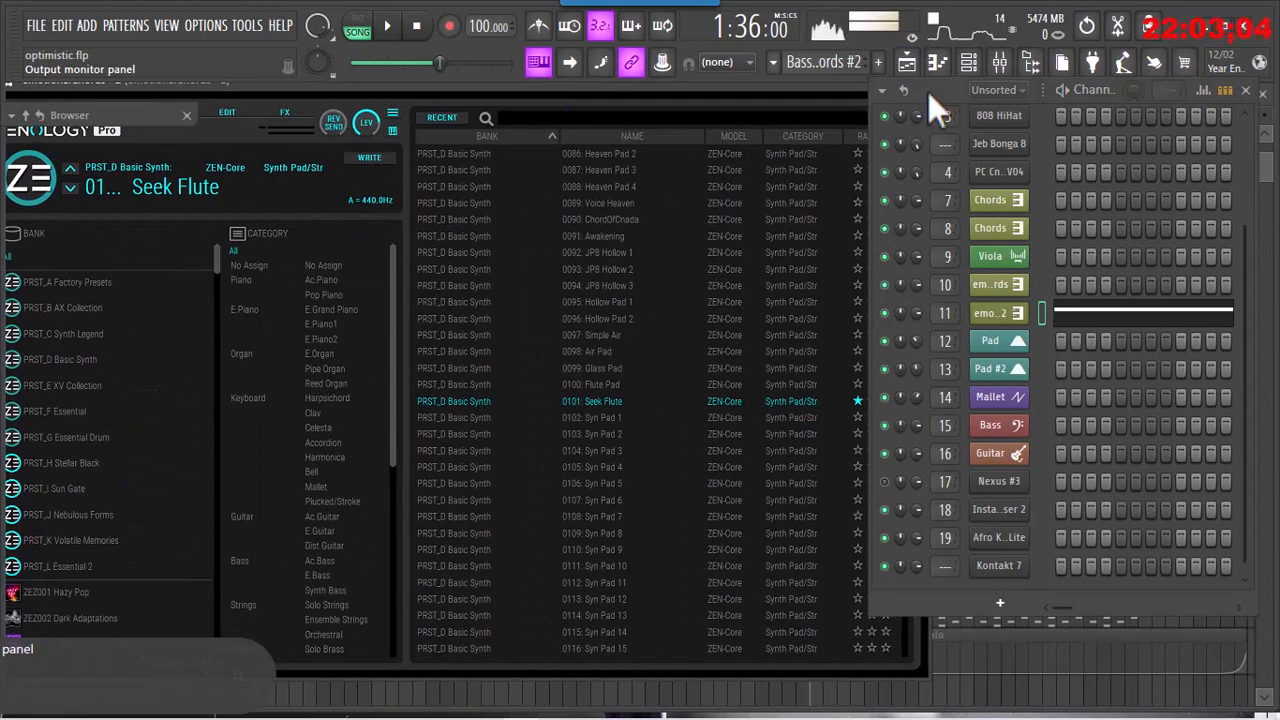
{"action": "left_click_drag", "start_coordinate": [934, 91], "coordinate": [1013, 81]}
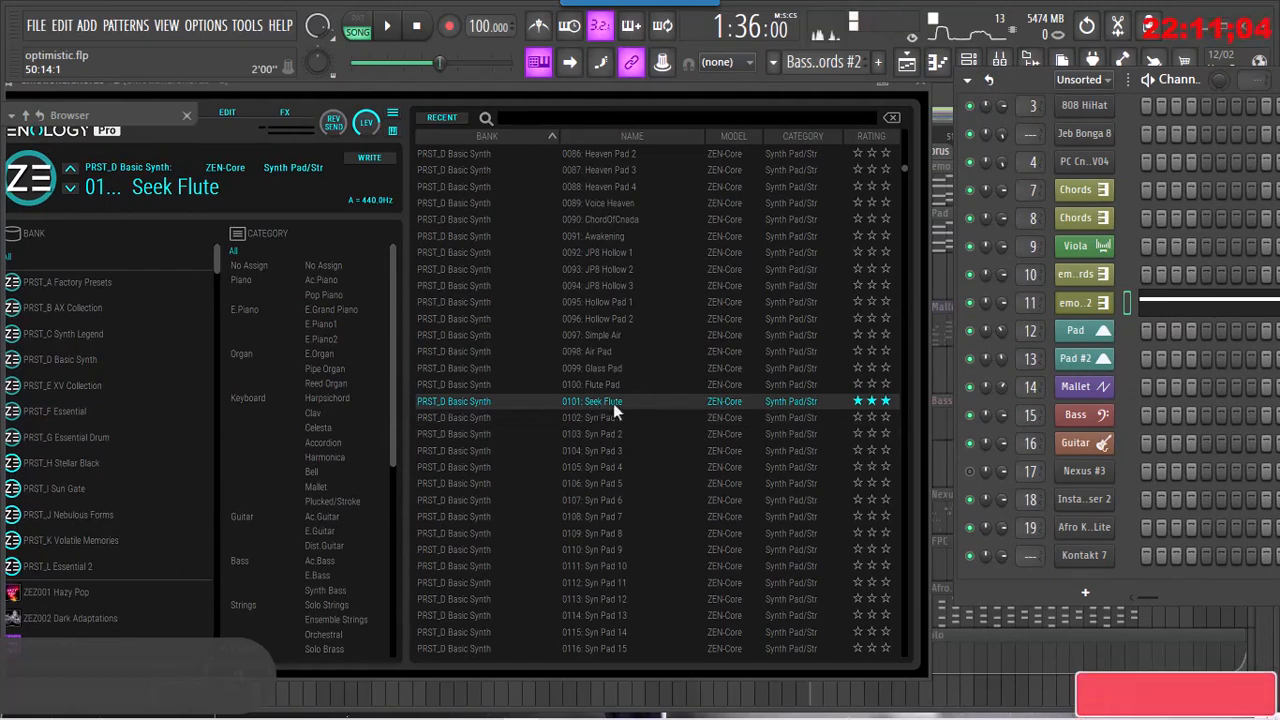
{"action": "left_click", "coordinate": [928, 95]}
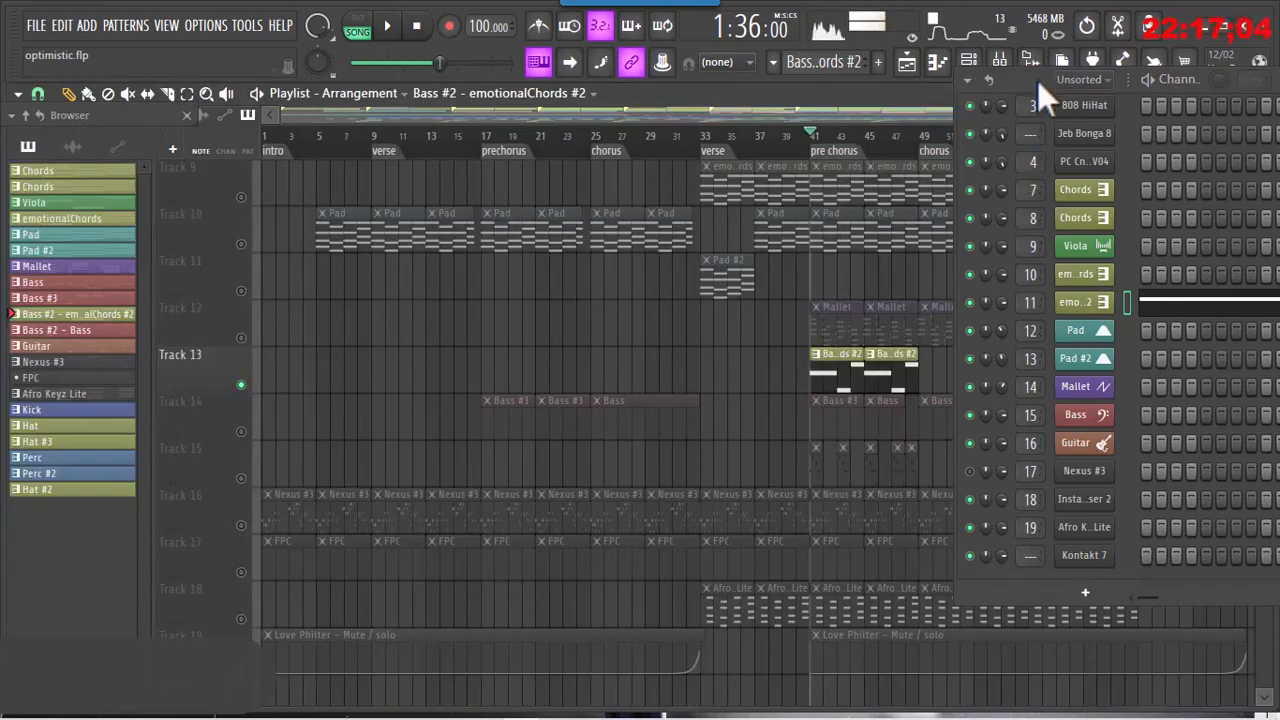
- Select the Bass #3 clip at the pre chorus and unmute track 14, moving the channel rack clear of the clips
{"action": "left_click_drag", "start_coordinate": [1037, 80], "coordinate": [347, 194]}
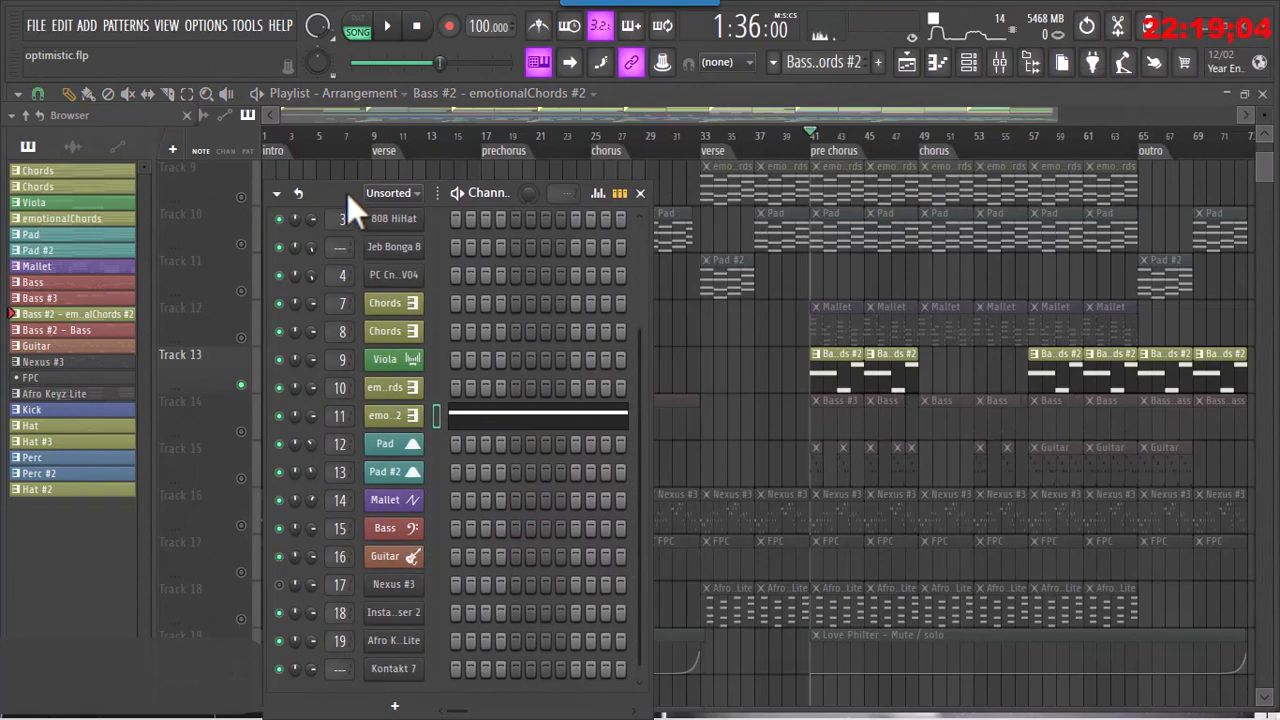
{"action": "left_click", "coordinate": [831, 418]}
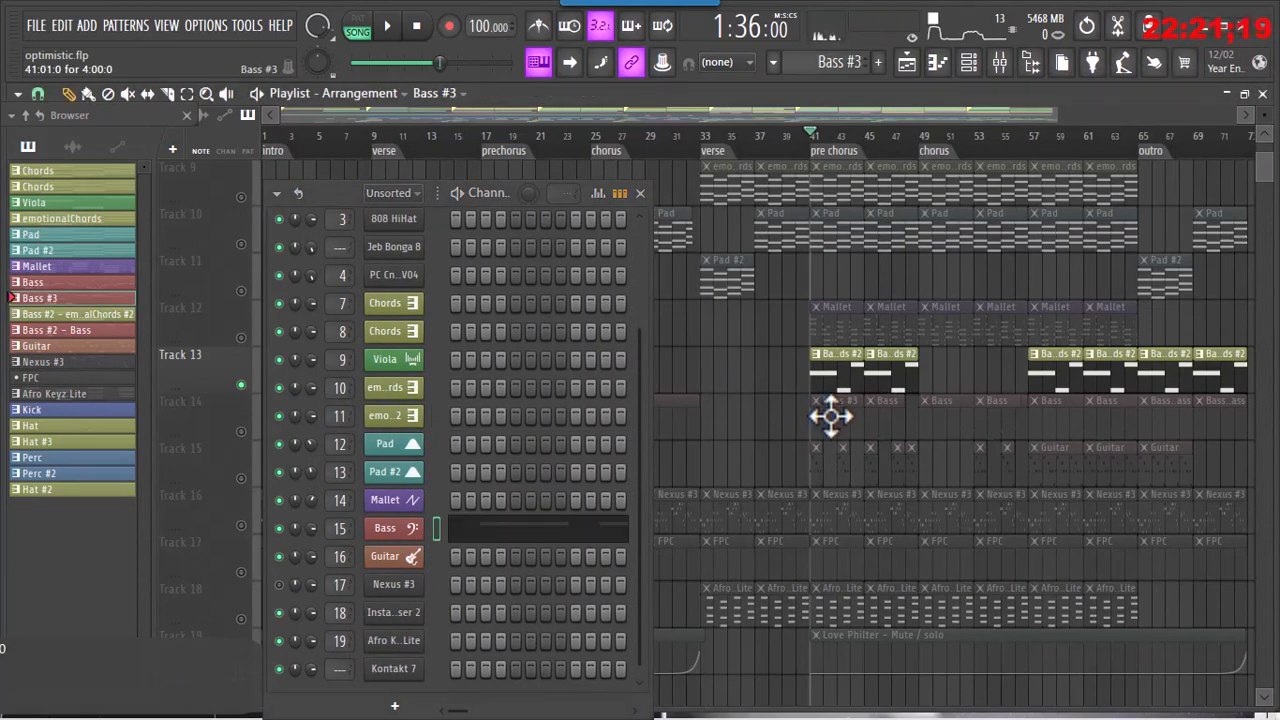
{"action": "left_click", "coordinate": [240, 432]}
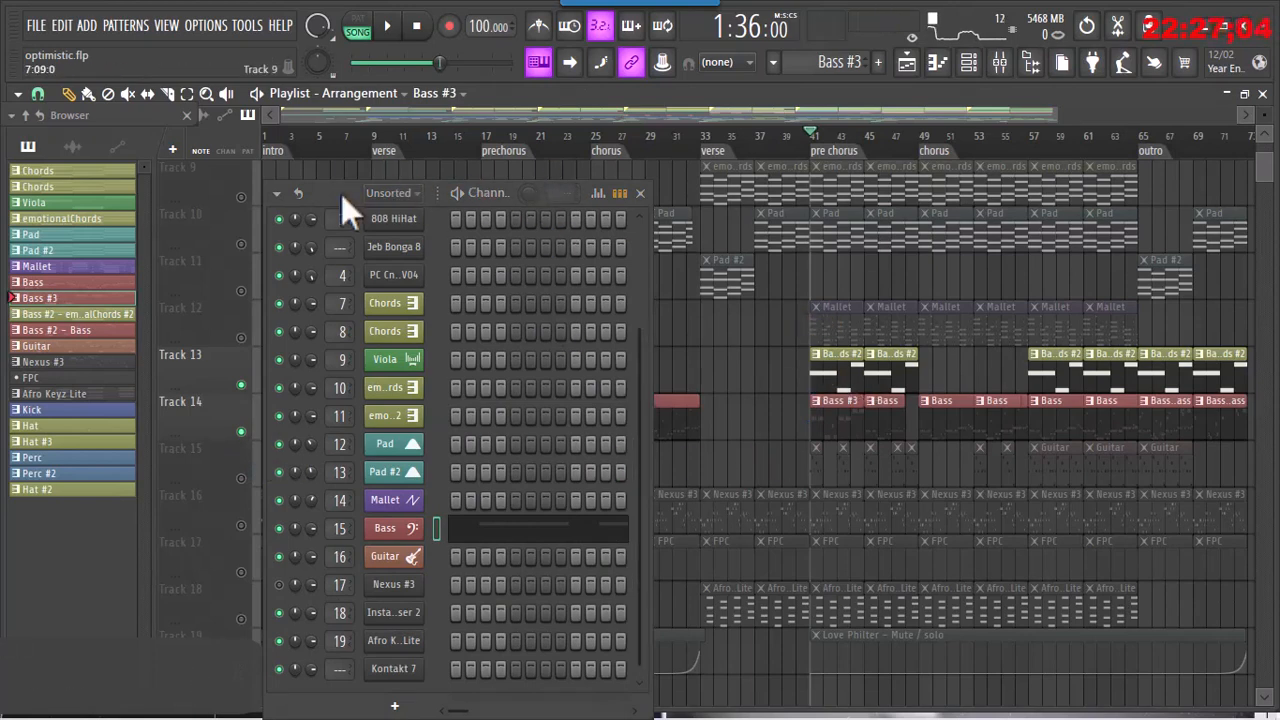
{"action": "left_click_drag", "start_coordinate": [341, 194], "coordinate": [320, 246]}
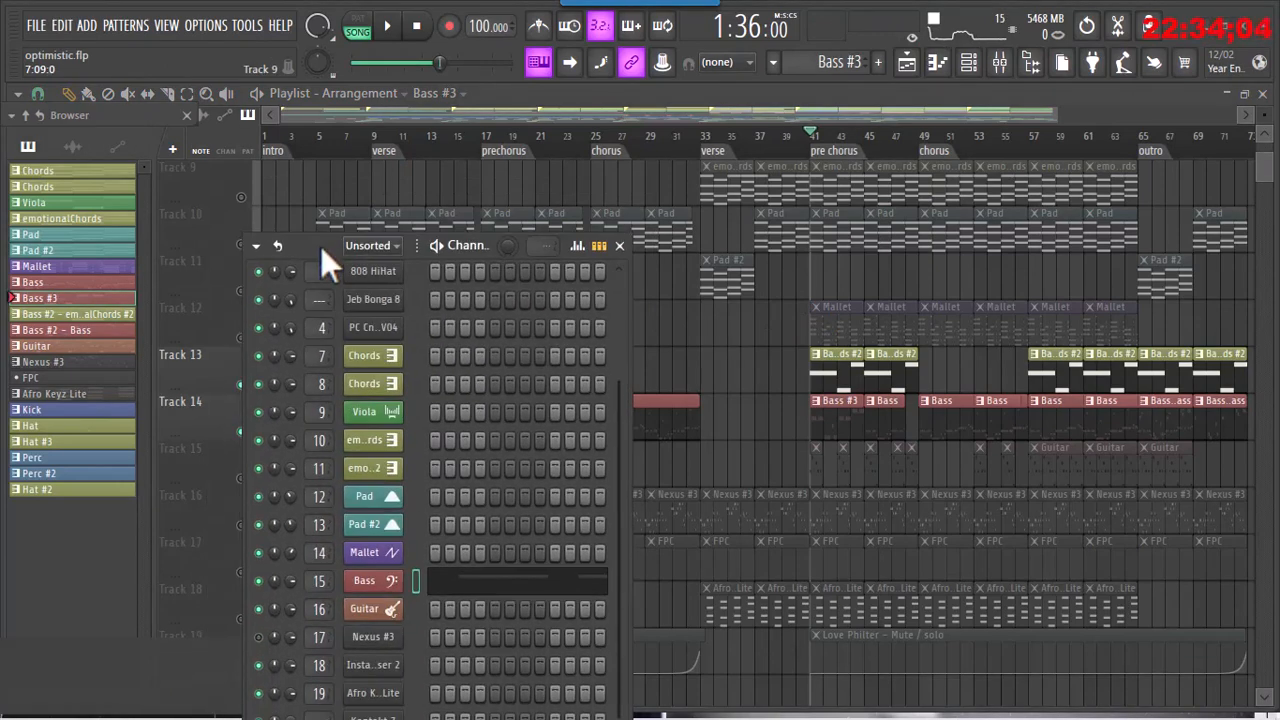
- Select the Bass clip on track 14 near the end of the pre chorus and move the channel rack below the track
{"action": "left_click", "coordinate": [893, 423]}
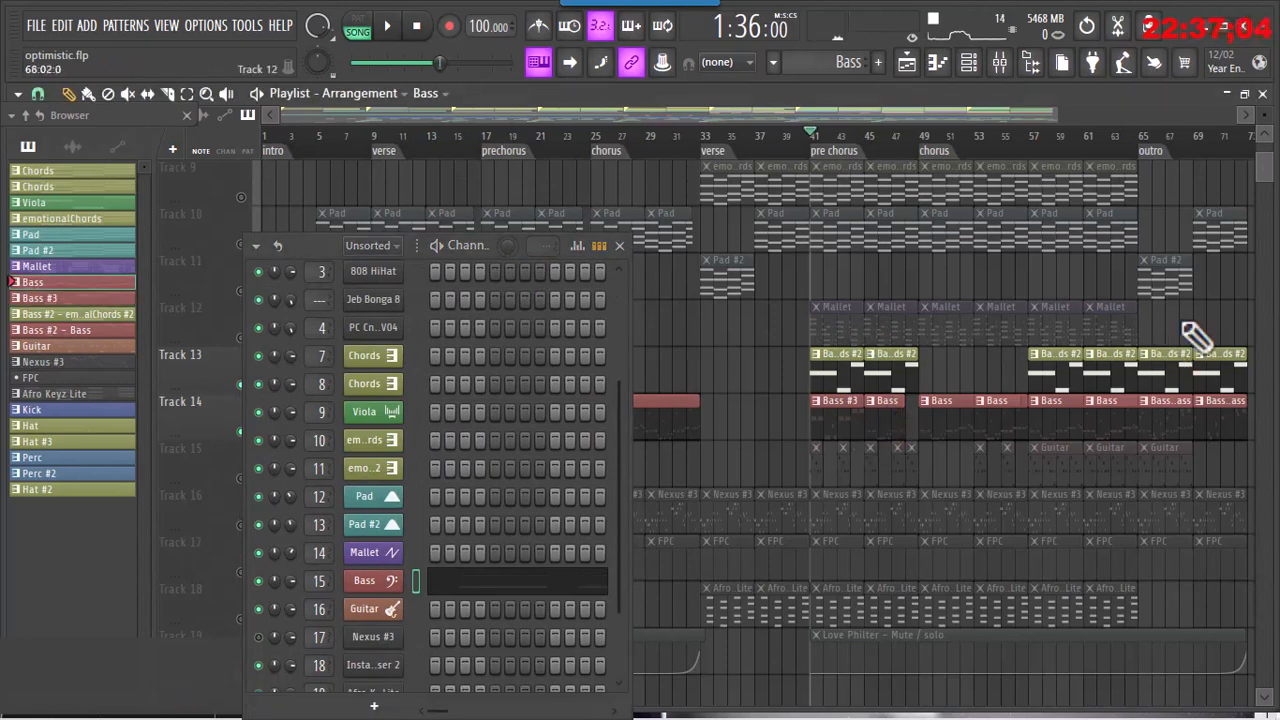
{"action": "scroll", "coordinate": [1264, 173], "scroll_direction": "down", "scroll_amount": 2}
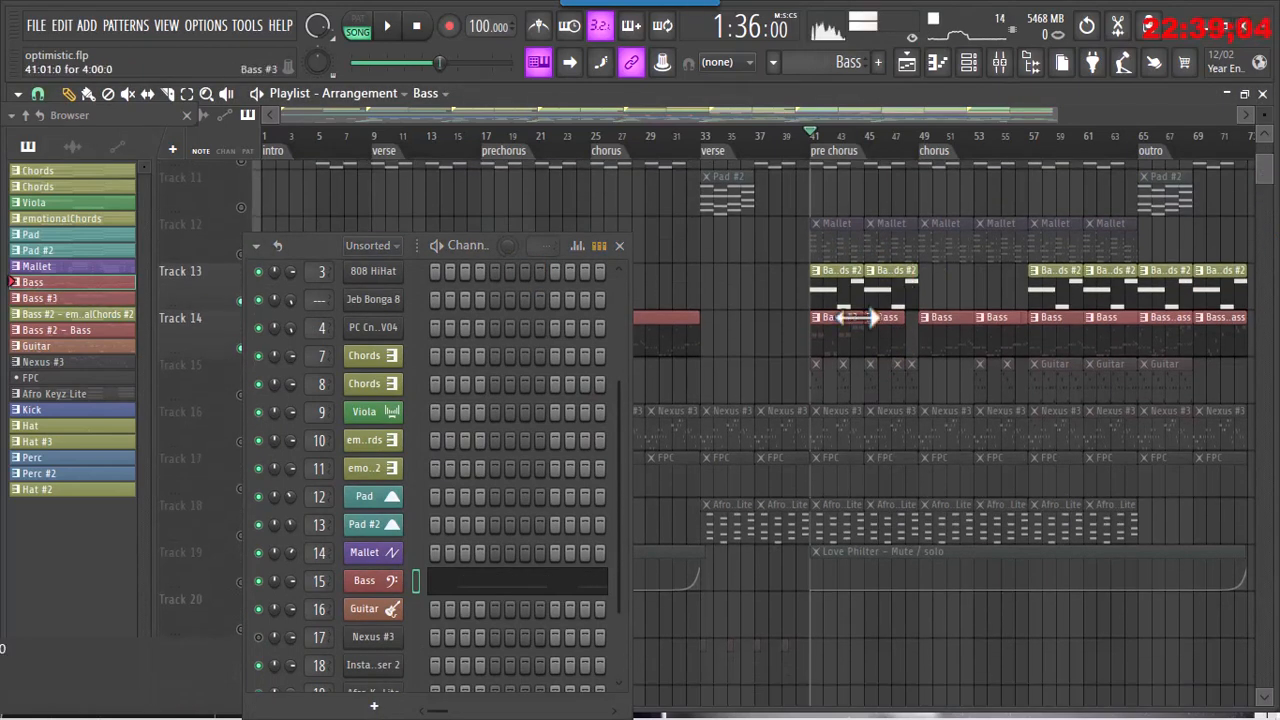
{"action": "left_click_drag", "start_coordinate": [318, 253], "coordinate": [334, 473]}
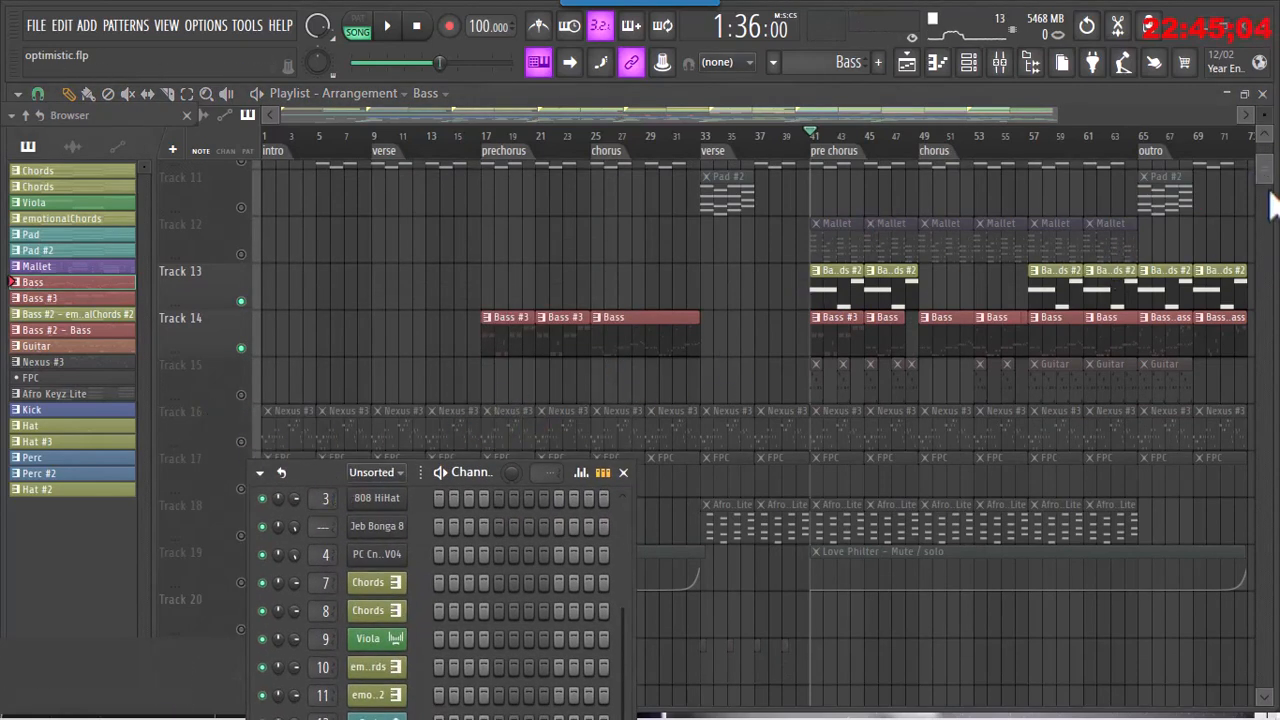
- Dismiss the Bit Driver Updater advertisement and unmute track 2 with the Perc clips
{"action": "left_click_drag", "start_coordinate": [1270, 190], "coordinate": [1270, 175]}
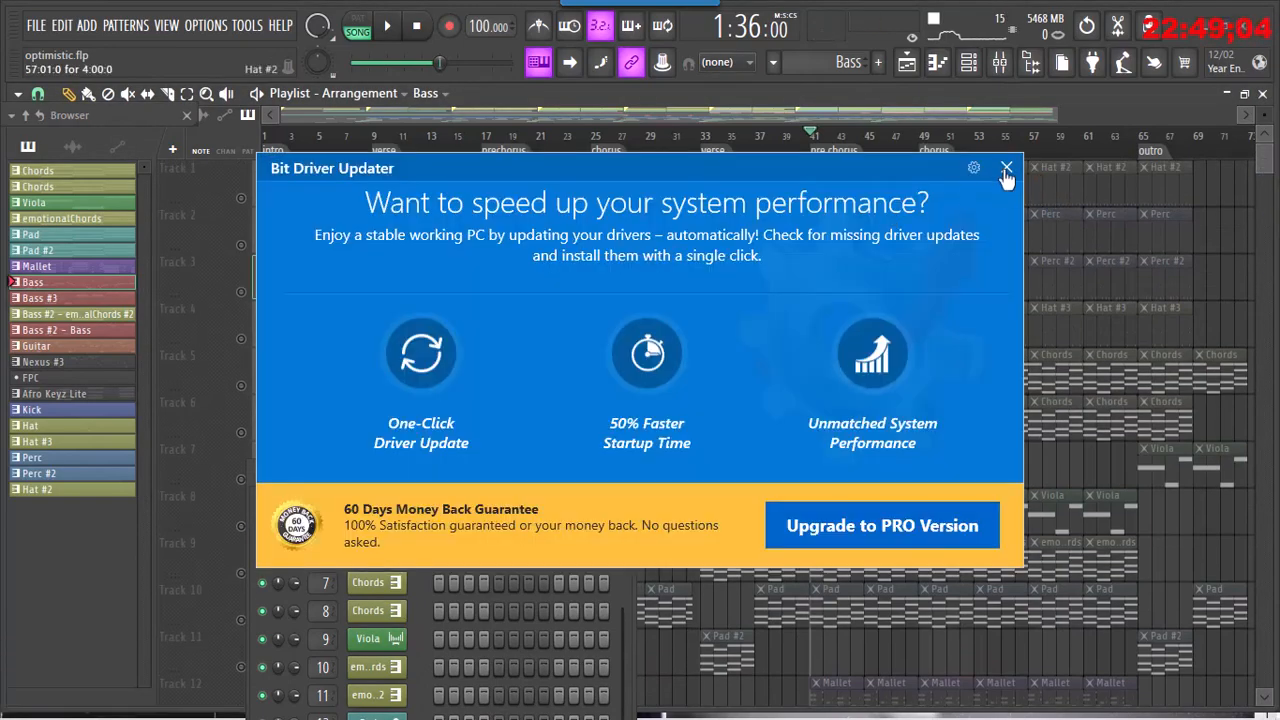
{"action": "left_click", "coordinate": [1006, 170]}
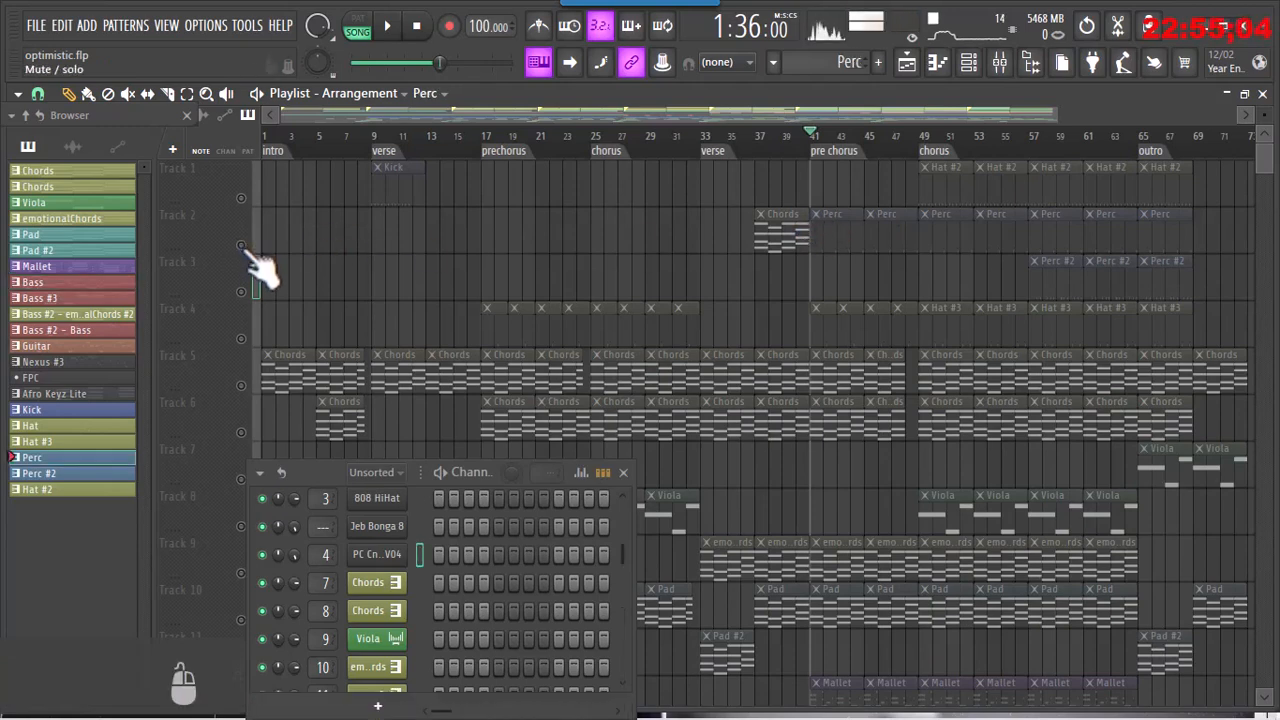
{"action": "left_click", "coordinate": [241, 246]}
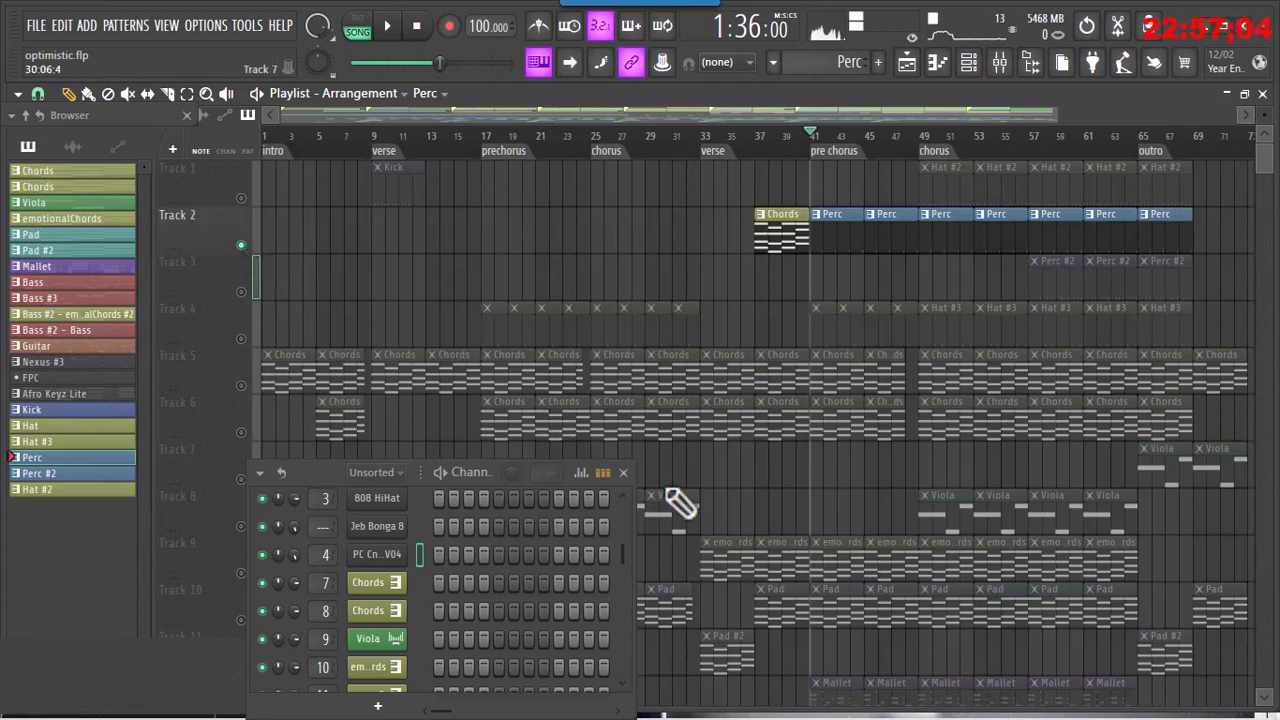
- Close the channel rack, play the song from the pre chorus at bar 41 and show the channel rack again
{"action": "key", "text": "F1"}
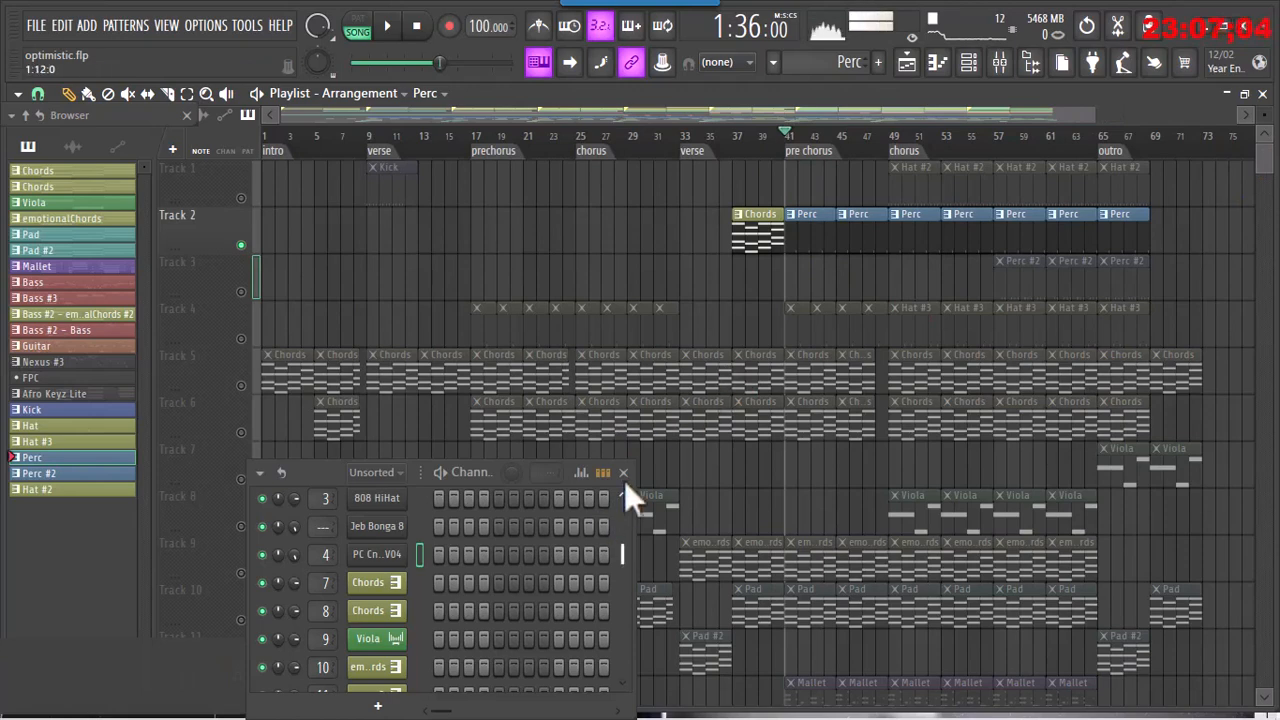
{"action": "left_click", "coordinate": [626, 474]}
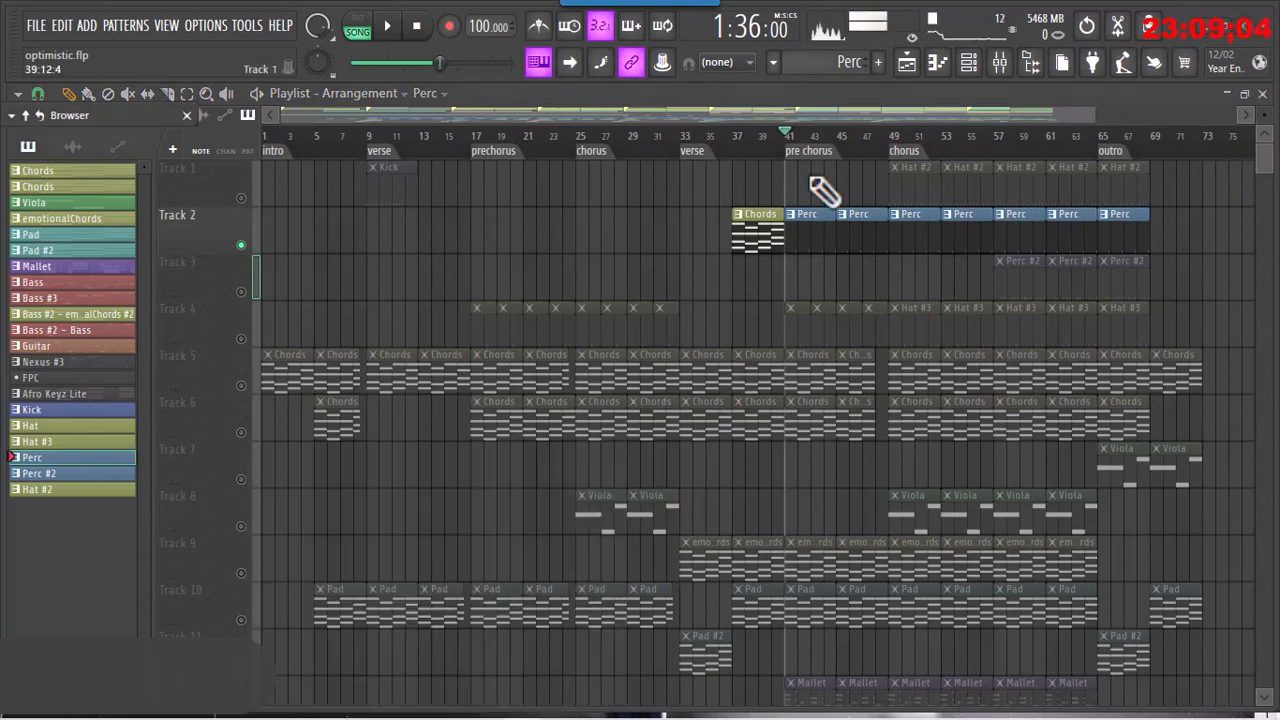
{"action": "key", "text": "space"}
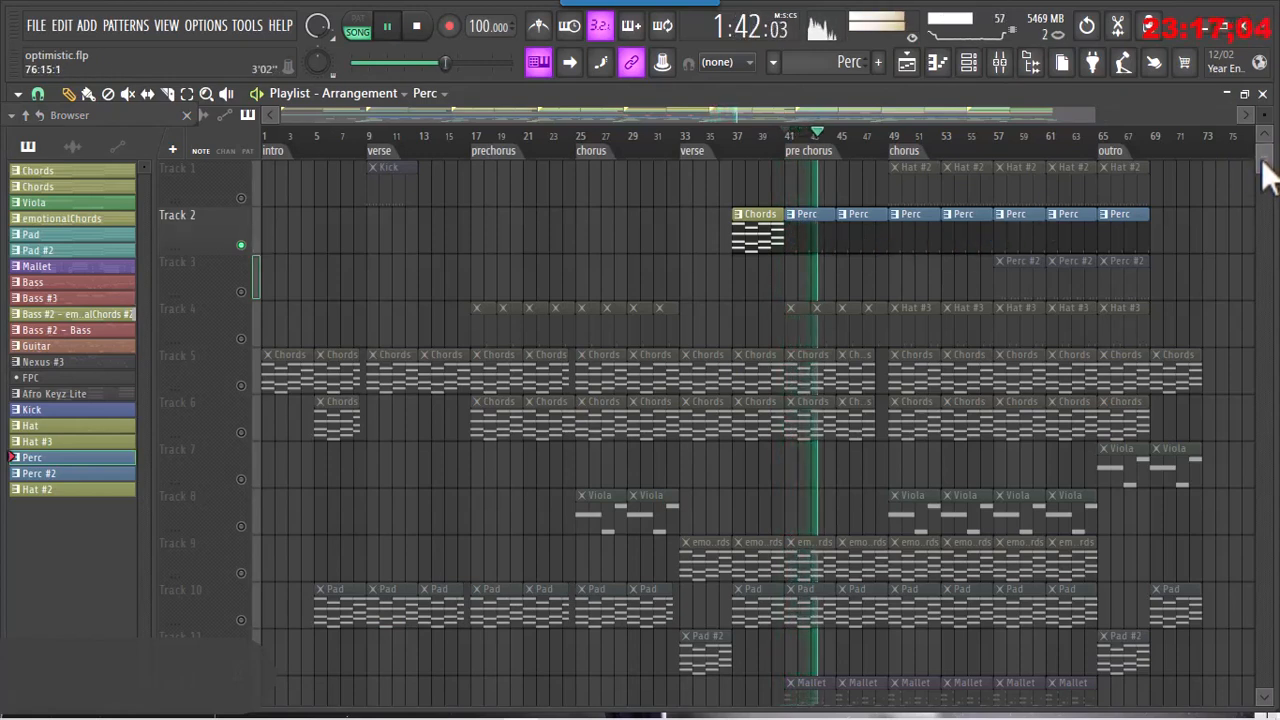
{"action": "left_click", "coordinate": [969, 63]}
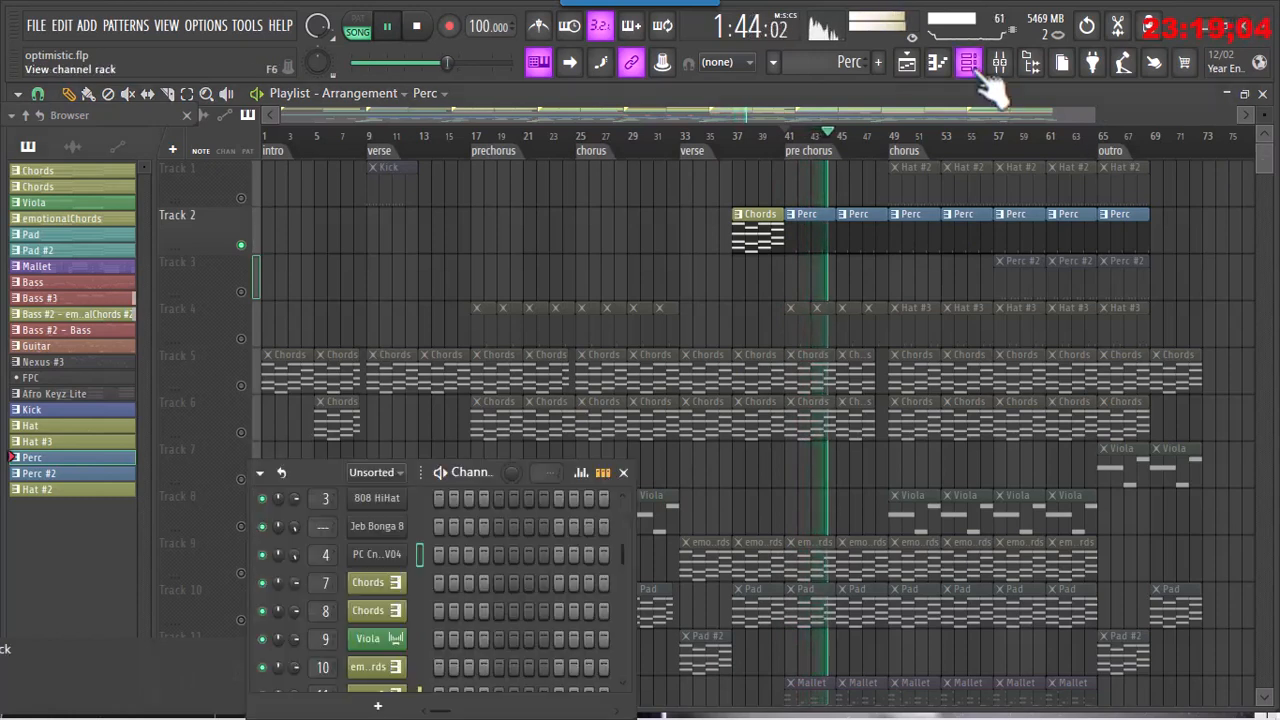
- Unmute track 4 with the Hat clips and move the channel rack up over the upper tracks
{"action": "left_click", "coordinate": [241, 339]}
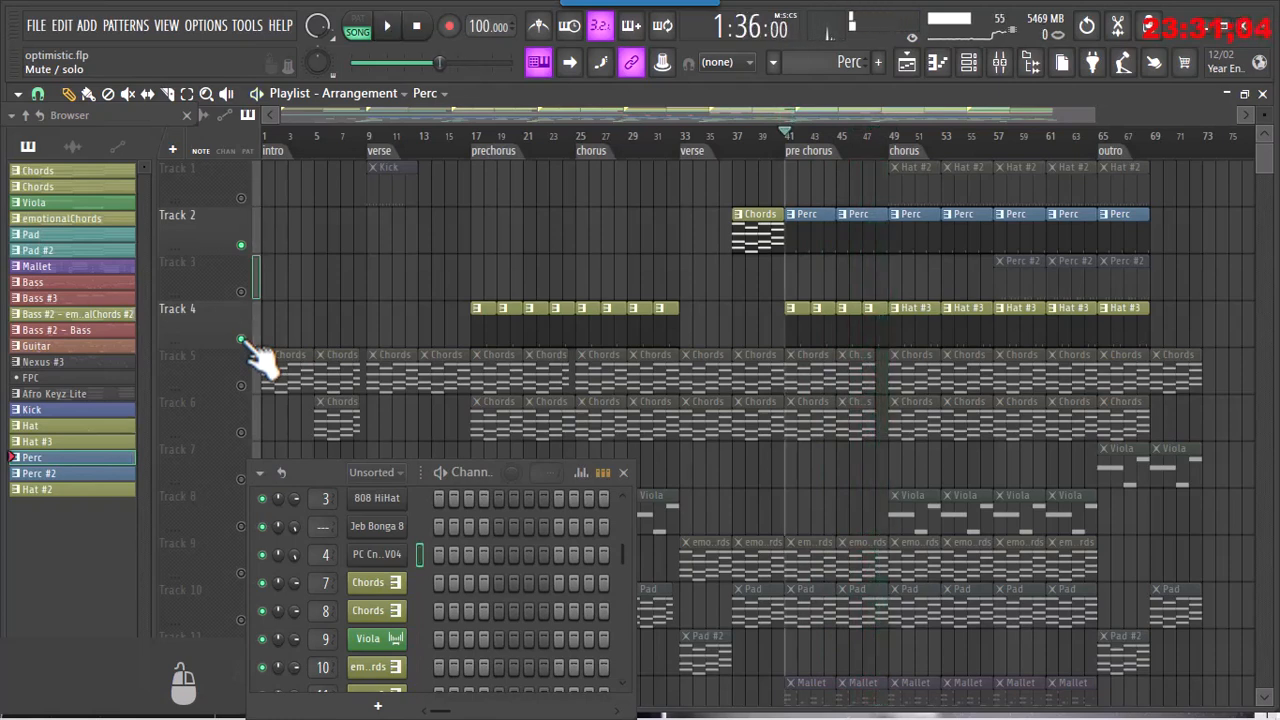
{"action": "left_click", "coordinate": [970, 65]}
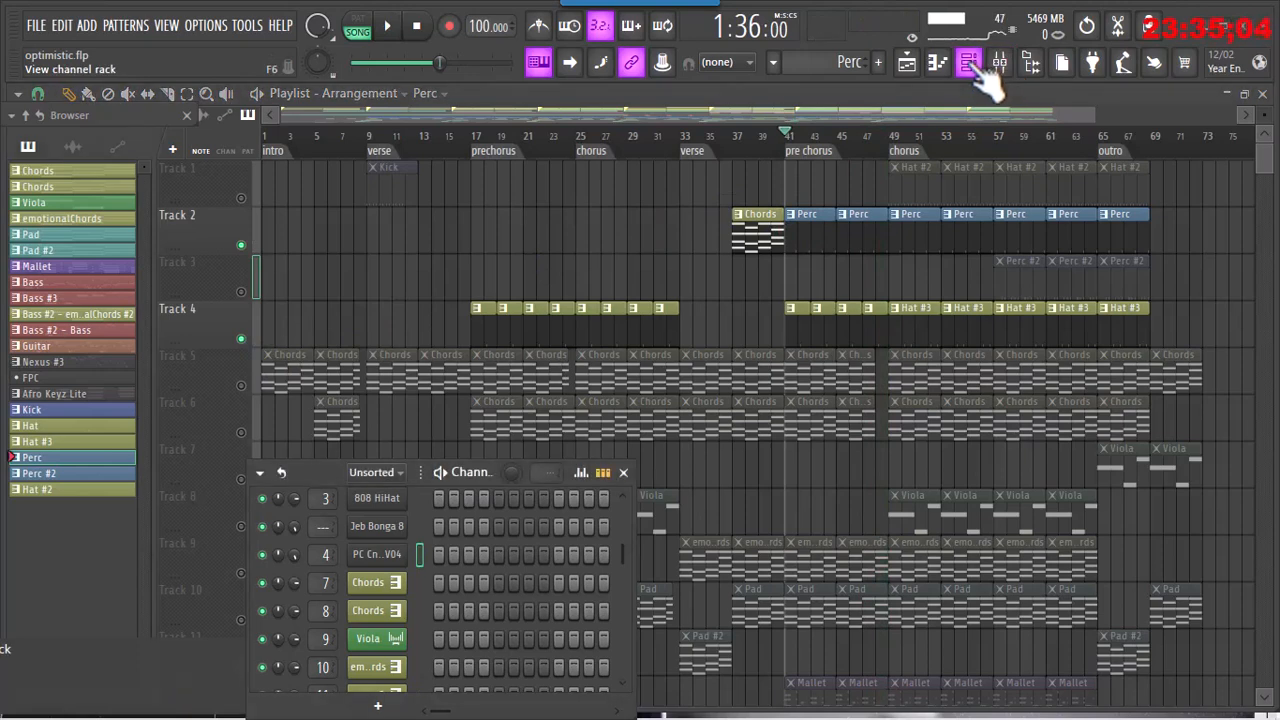
{"action": "left_click", "coordinate": [978, 68]}
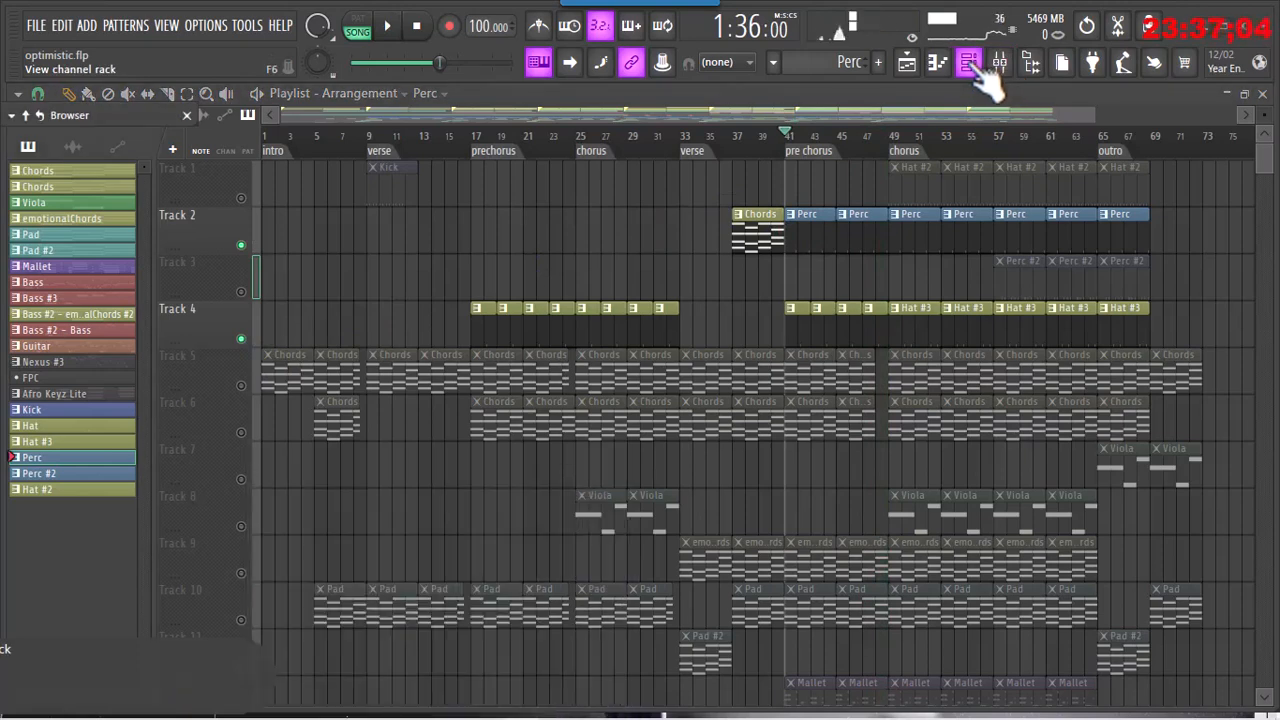
{"action": "left_click", "coordinate": [978, 68]}
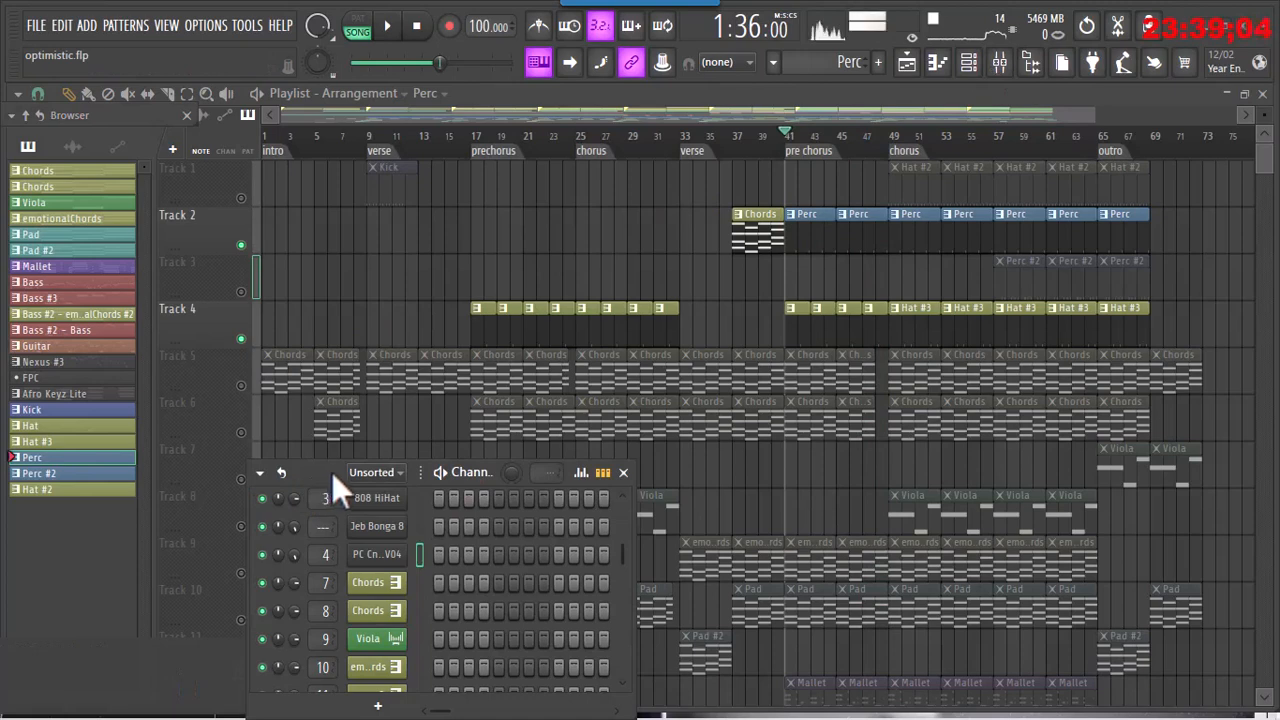
{"action": "left_click_drag", "start_coordinate": [332, 472], "coordinate": [340, 240]}
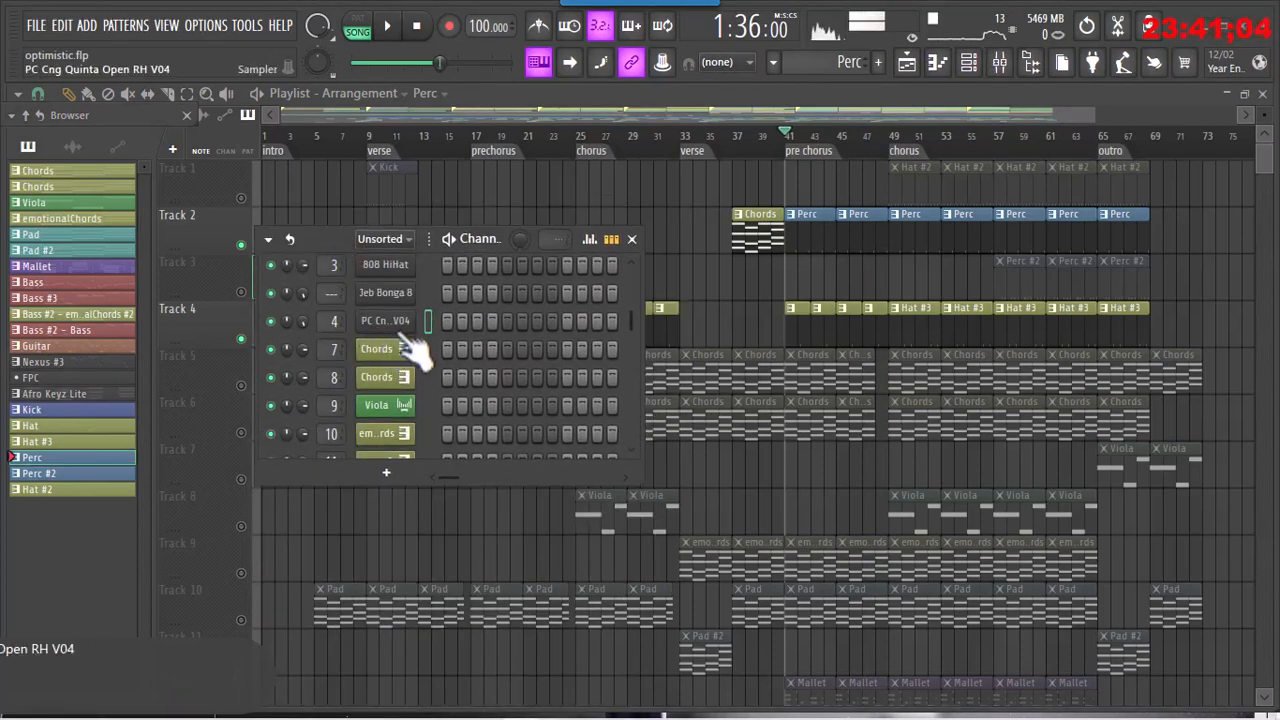
{"action": "key", "text": "n"}
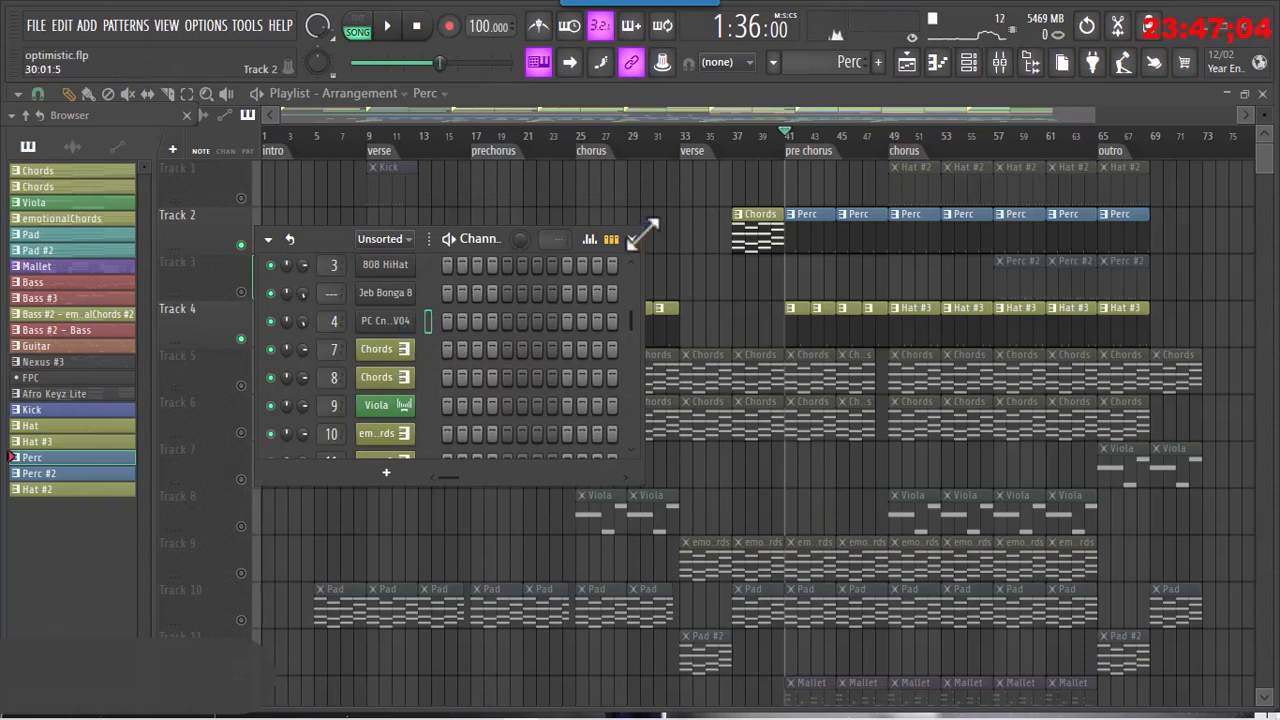
- Select the Hat clip on track 4 and open its HCIEN JINGLE HH sampler from the channel rack, arranging both windows side by side
{"action": "left_click", "coordinate": [870, 323]}
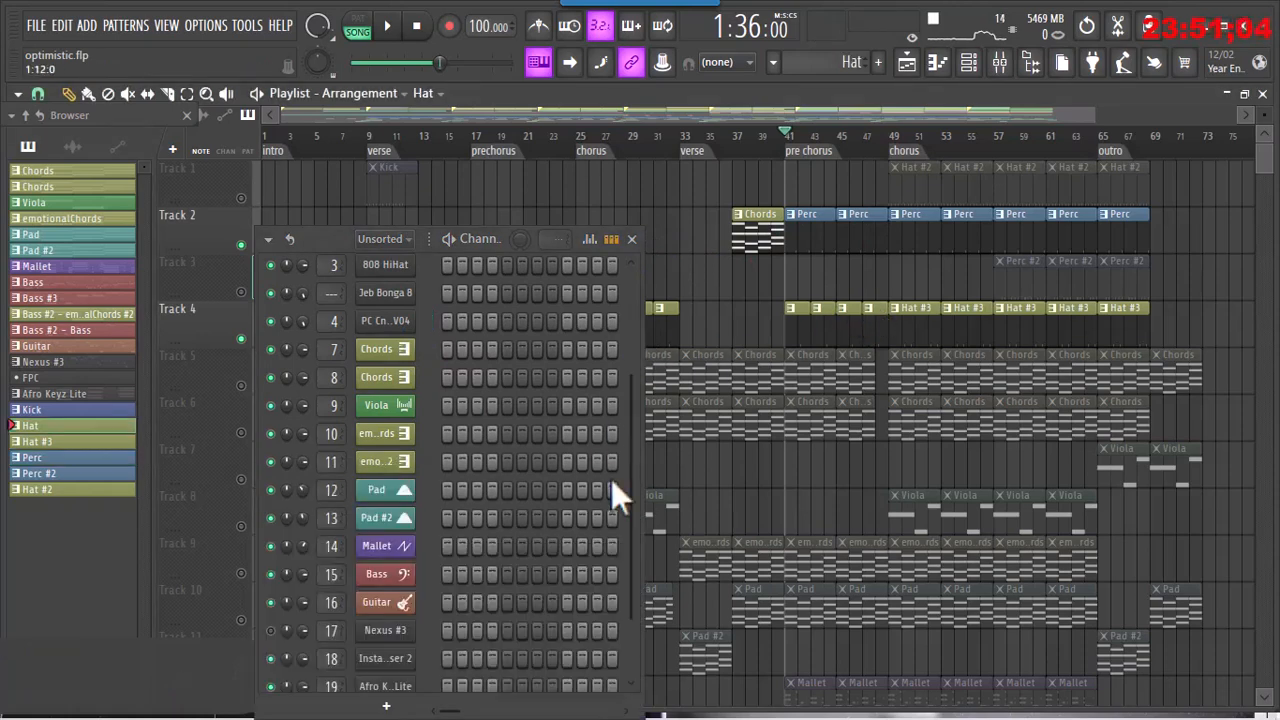
{"action": "left_click_drag", "start_coordinate": [631, 472], "coordinate": [620, 328]}
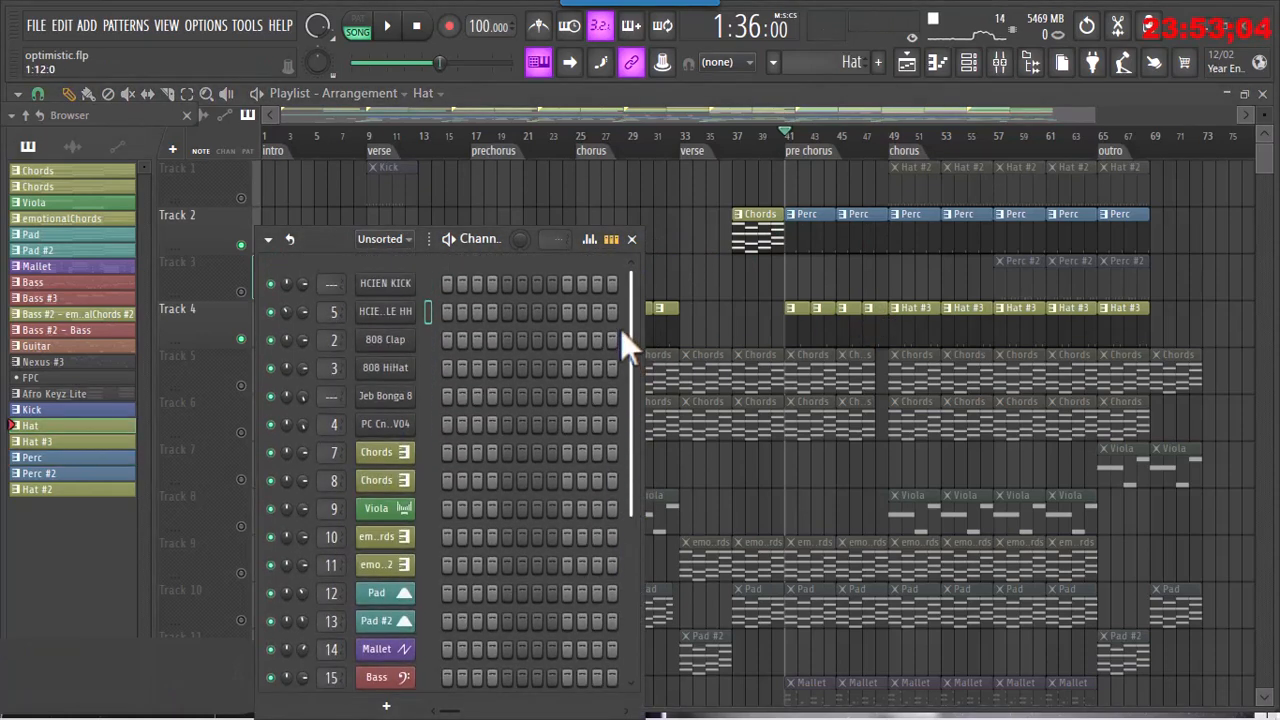
{"action": "key", "text": "n"}
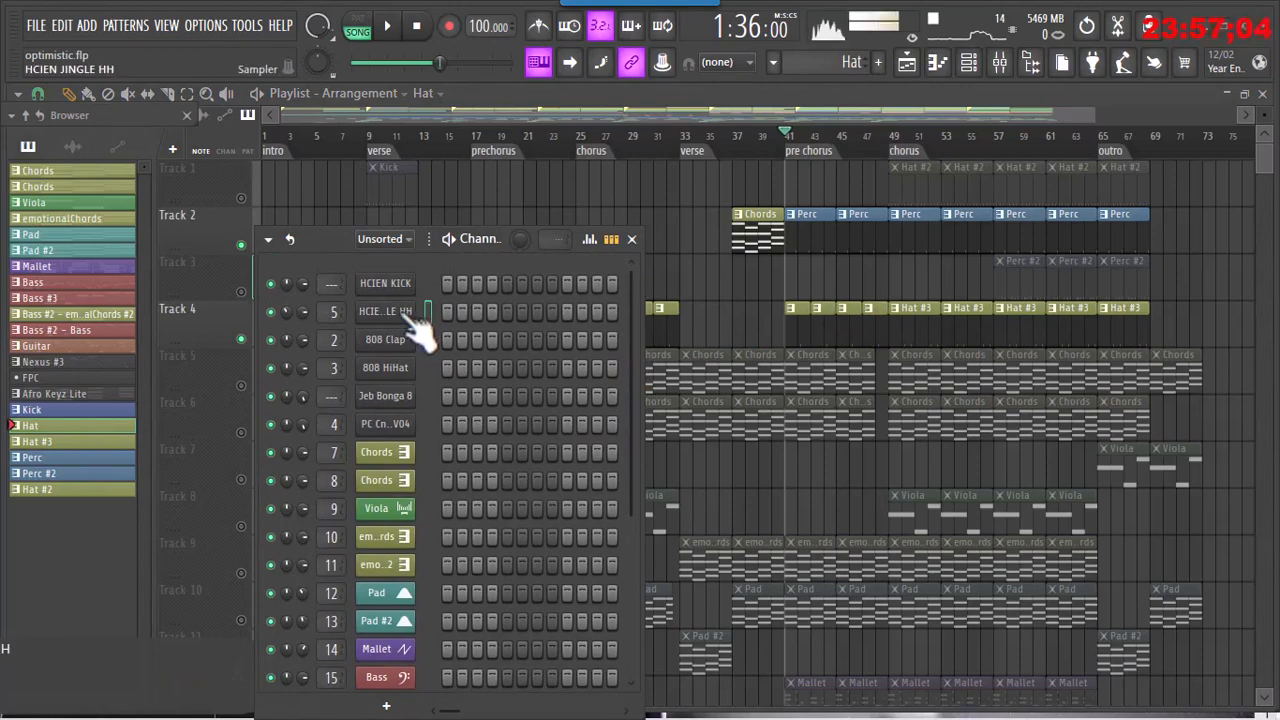
{"action": "left_click", "coordinate": [410, 316]}
{"action": "left_click_drag", "start_coordinate": [319, 242], "coordinate": [839, 243]}
{"action": "left_click_drag", "start_coordinate": [459, 327], "coordinate": [462, 237]}
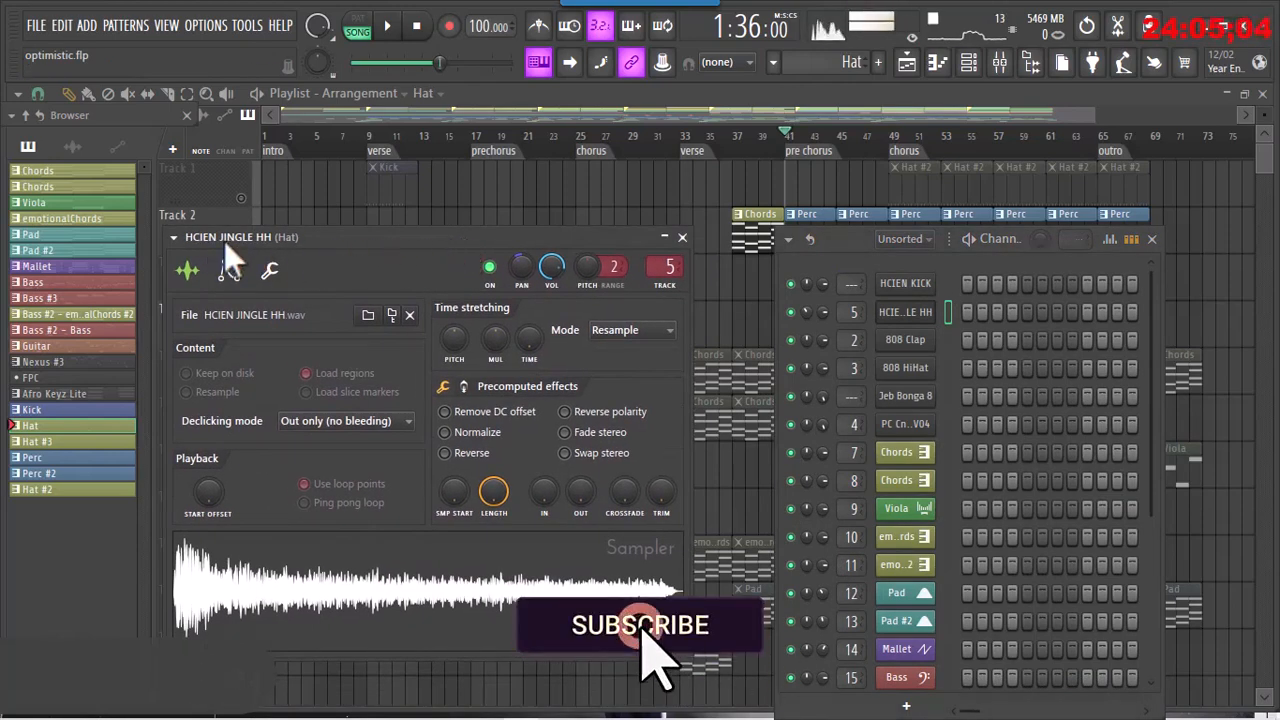
- Close the HCIEN JINGLE HH sampler and the channel rack to clear the playlist
{"action": "left_click", "coordinate": [682, 239]}
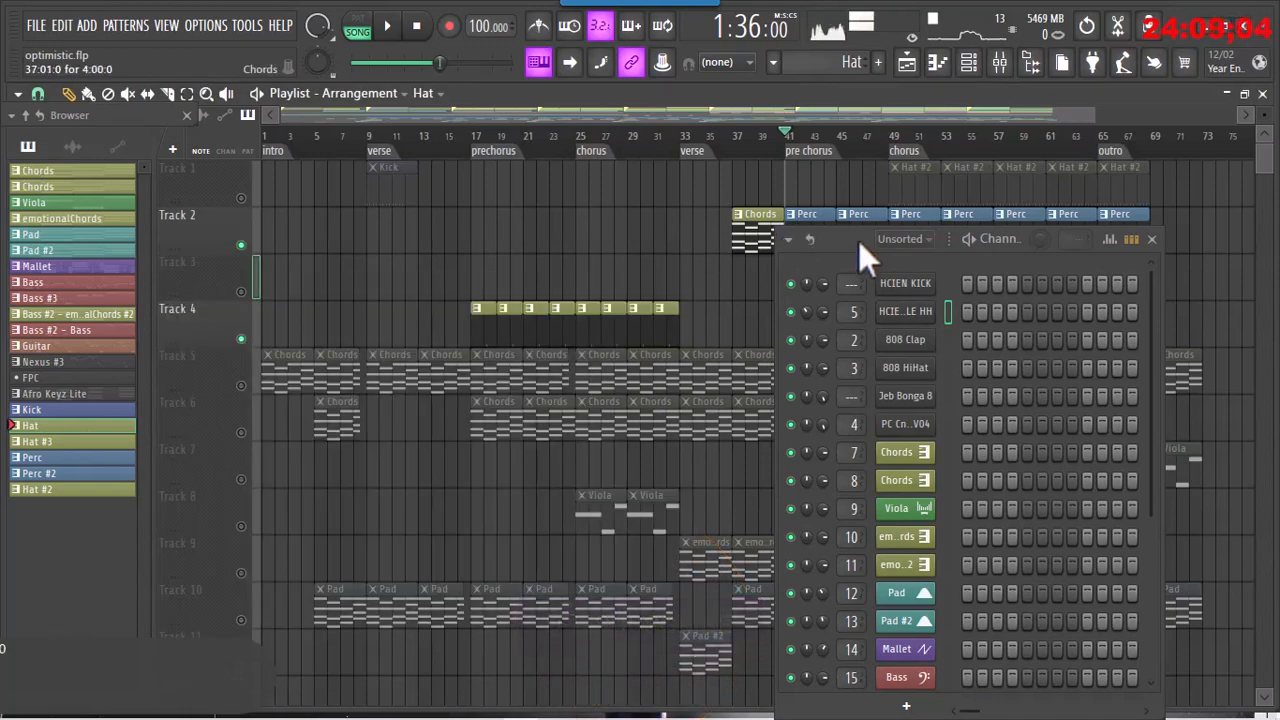
{"action": "left_click_drag", "start_coordinate": [858, 240], "coordinate": [305, 211]}
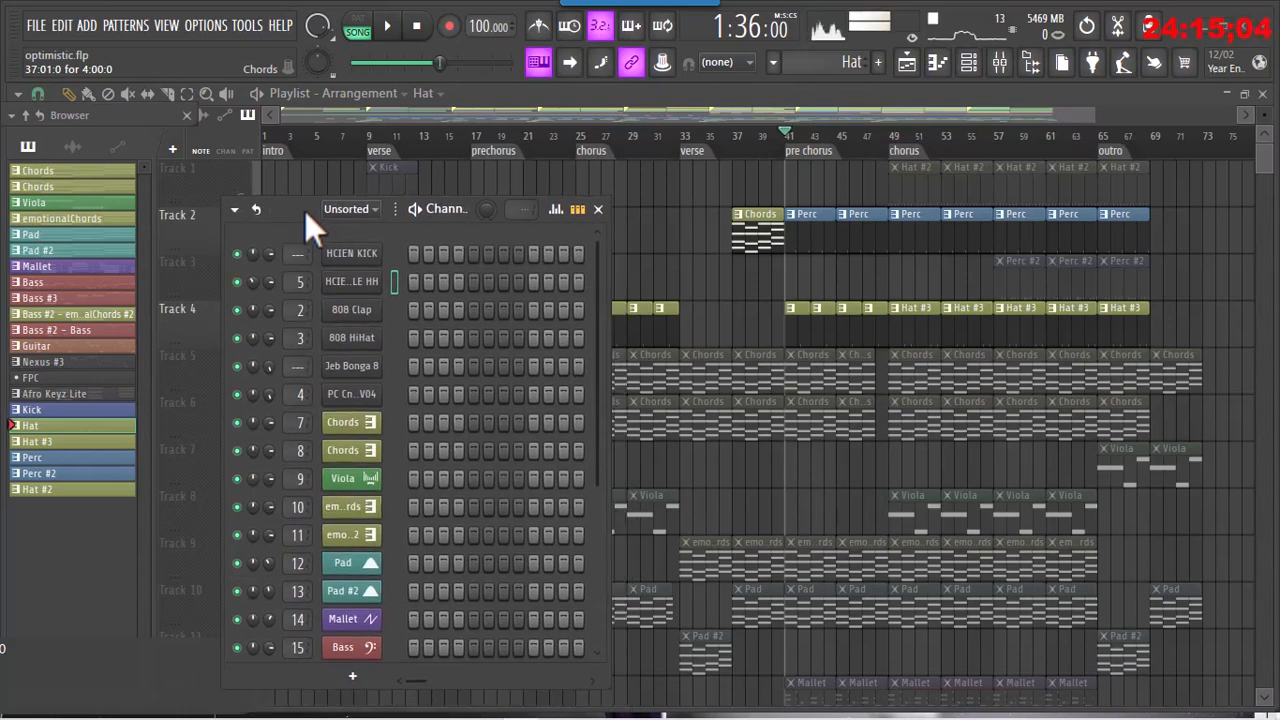
{"action": "left_click", "coordinate": [598, 210]}
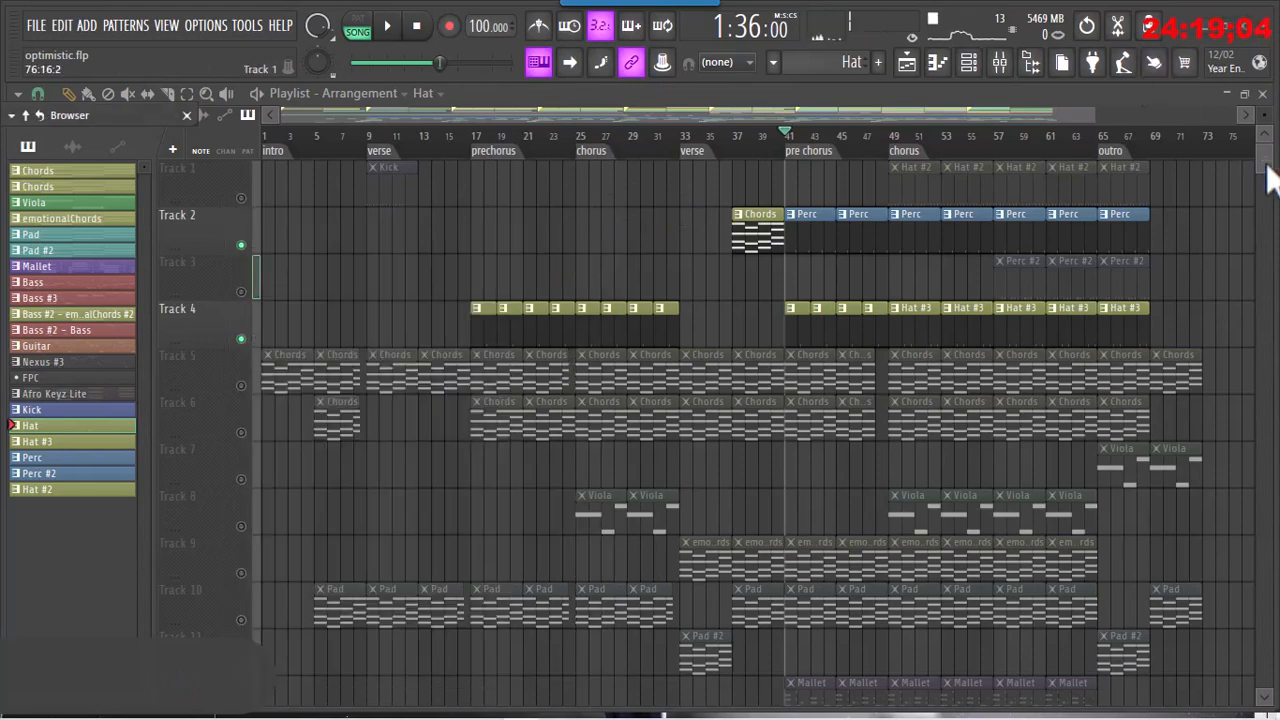
- Set the song position to the chorus at bar 49, select the Hat #2 clip there and unmute track 1
{"action": "left_click_drag", "start_coordinate": [1270, 170], "coordinate": [1275, 198]}
{"action": "scroll", "coordinate": [1268, 192], "scroll_direction": "down", "scroll_amount": 5}
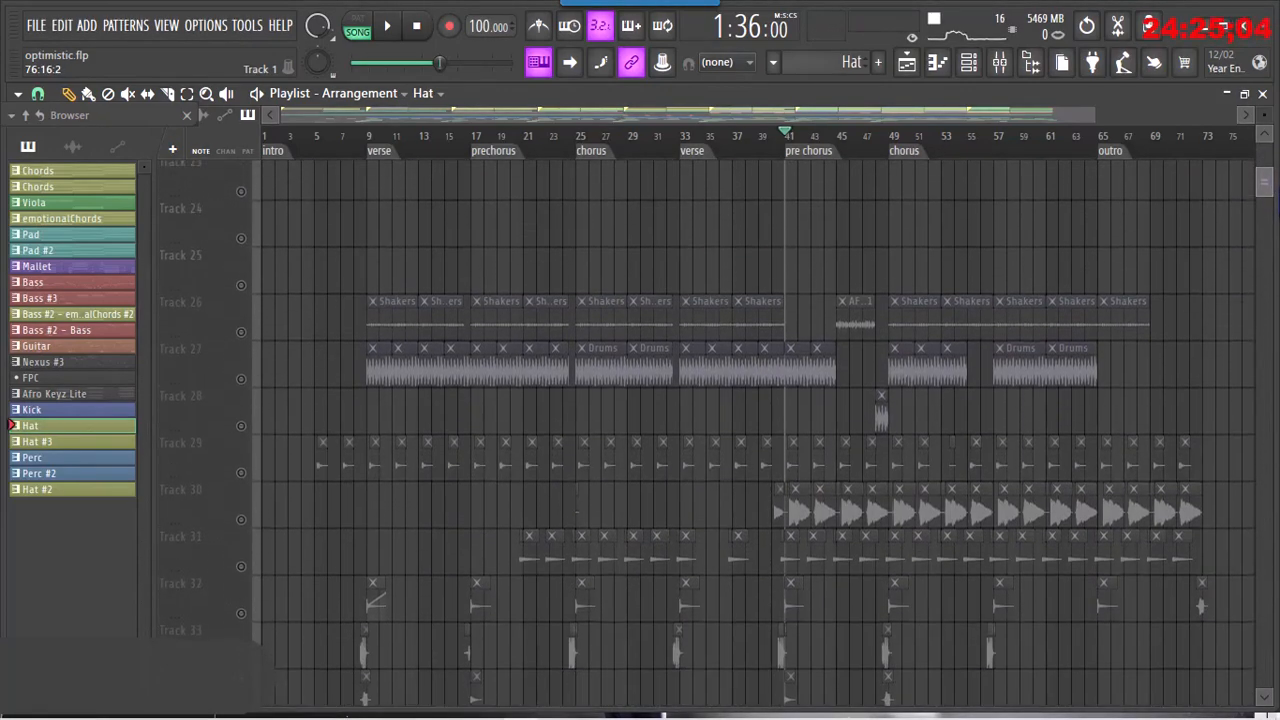
{"action": "scroll", "coordinate": [1268, 198], "scroll_direction": "down", "scroll_amount": 3}
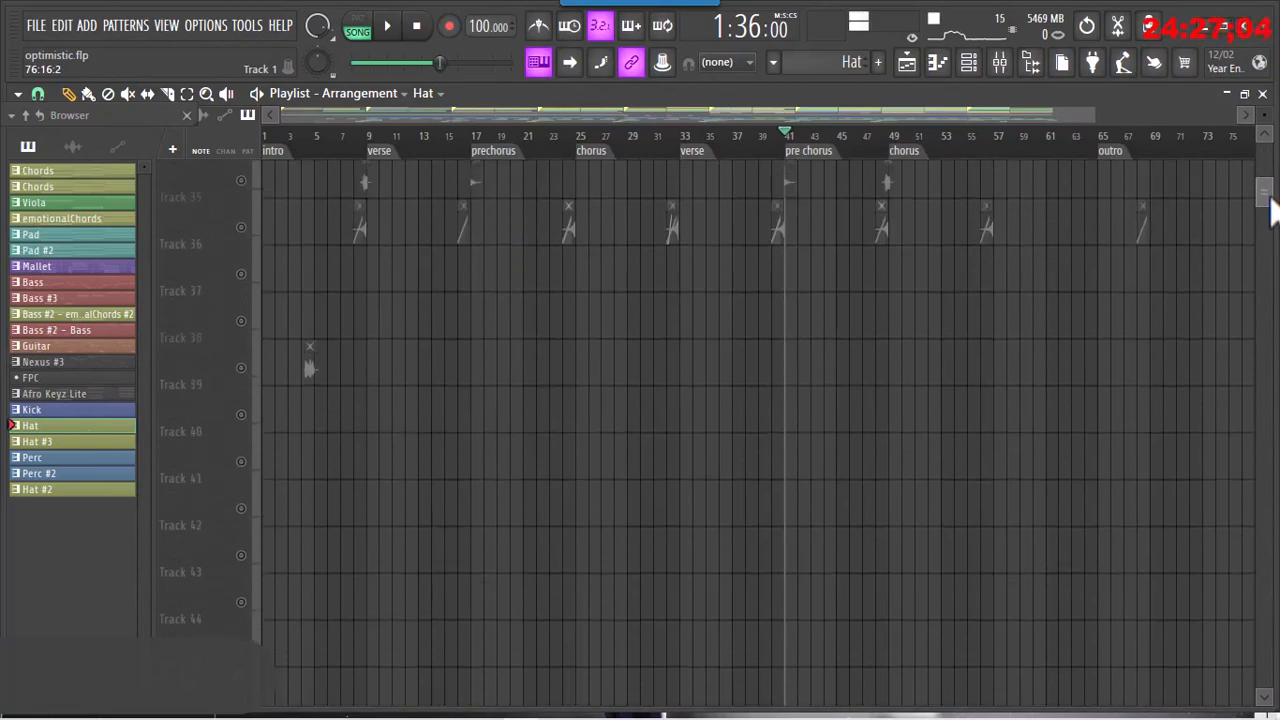
{"action": "left_click_drag", "start_coordinate": [1266, 200], "coordinate": [1262, 170]}
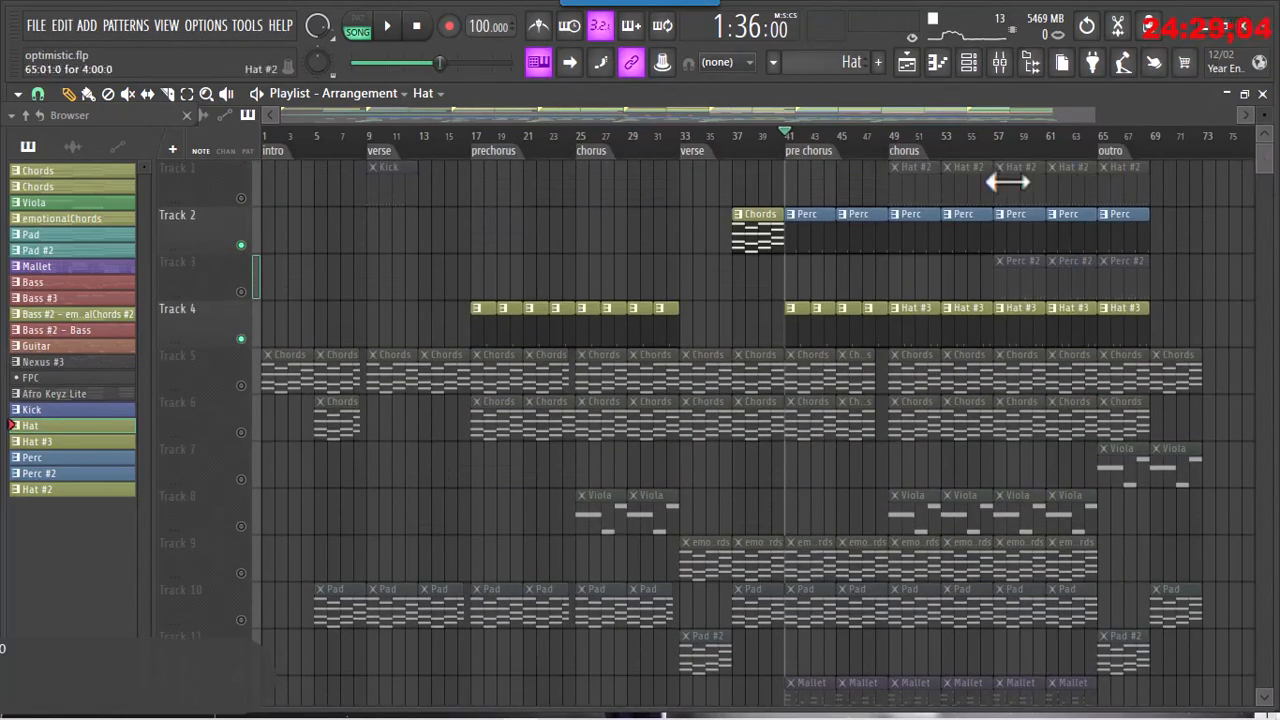
{"action": "left_click_drag", "start_coordinate": [725, 112], "coordinate": [855, 112]}
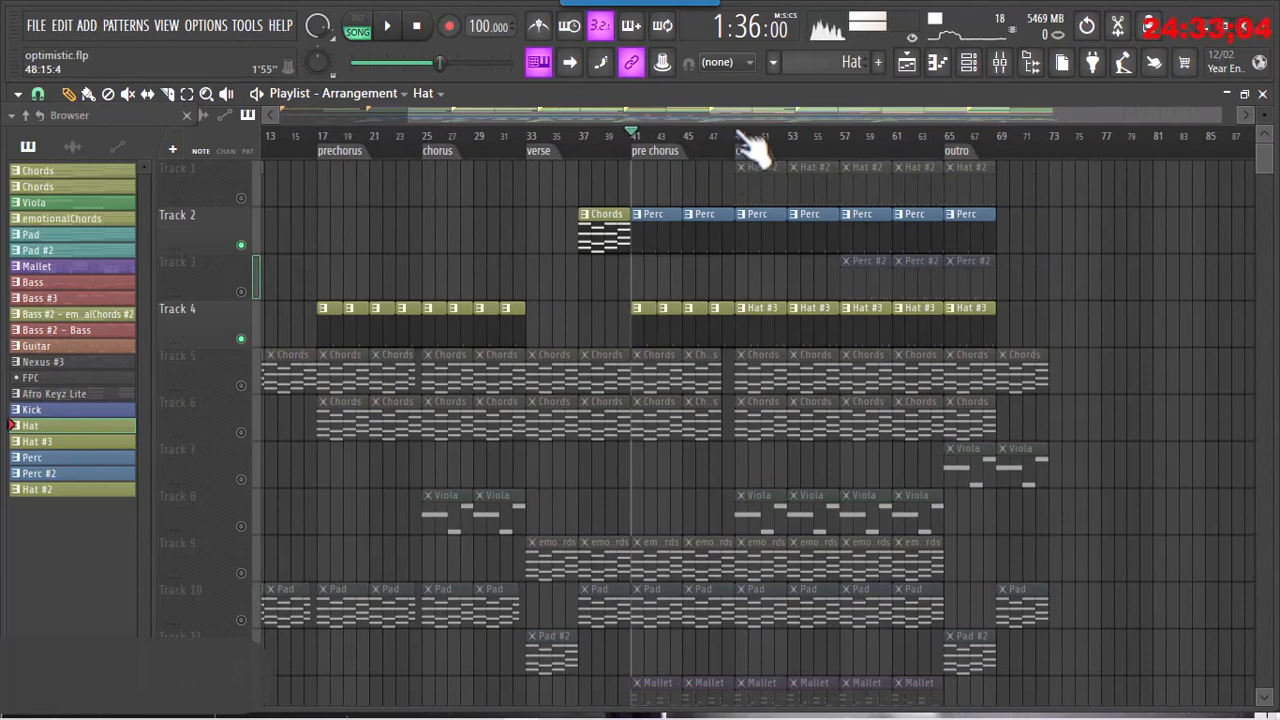
{"action": "left_click", "coordinate": [738, 135]}
{"action": "left_click", "coordinate": [760, 184]}
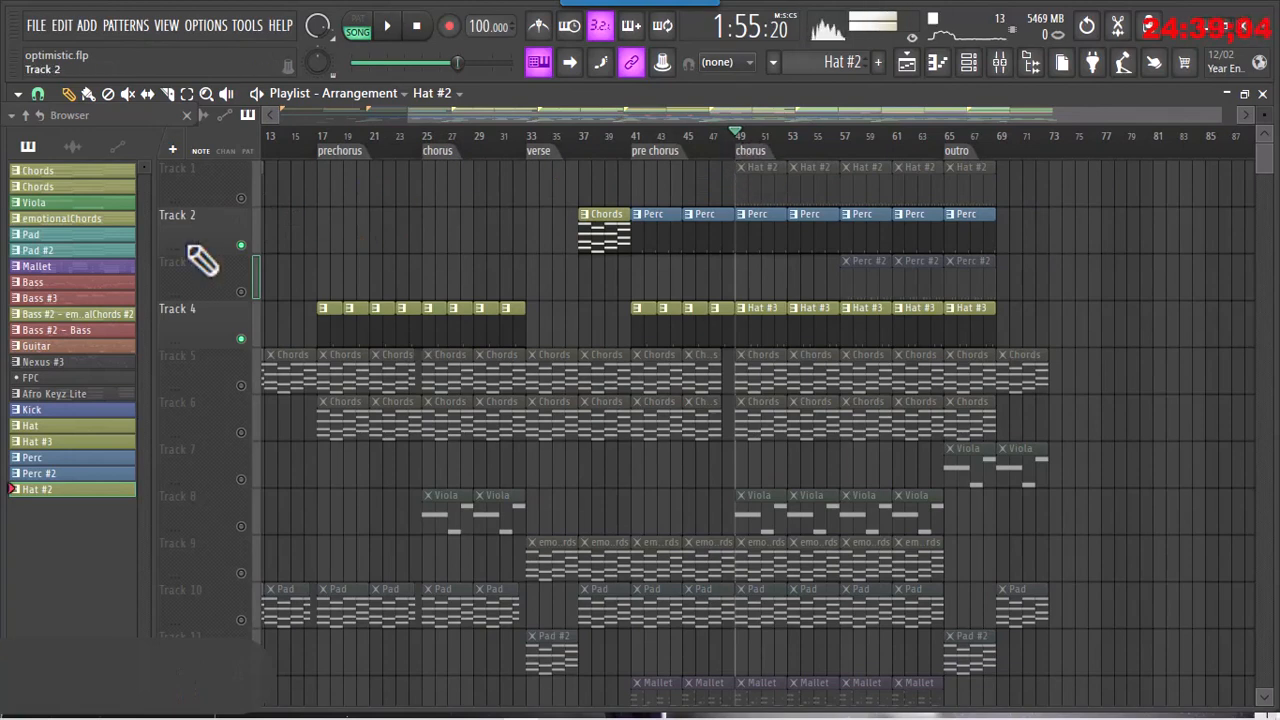
{"action": "left_click", "coordinate": [241, 199]}
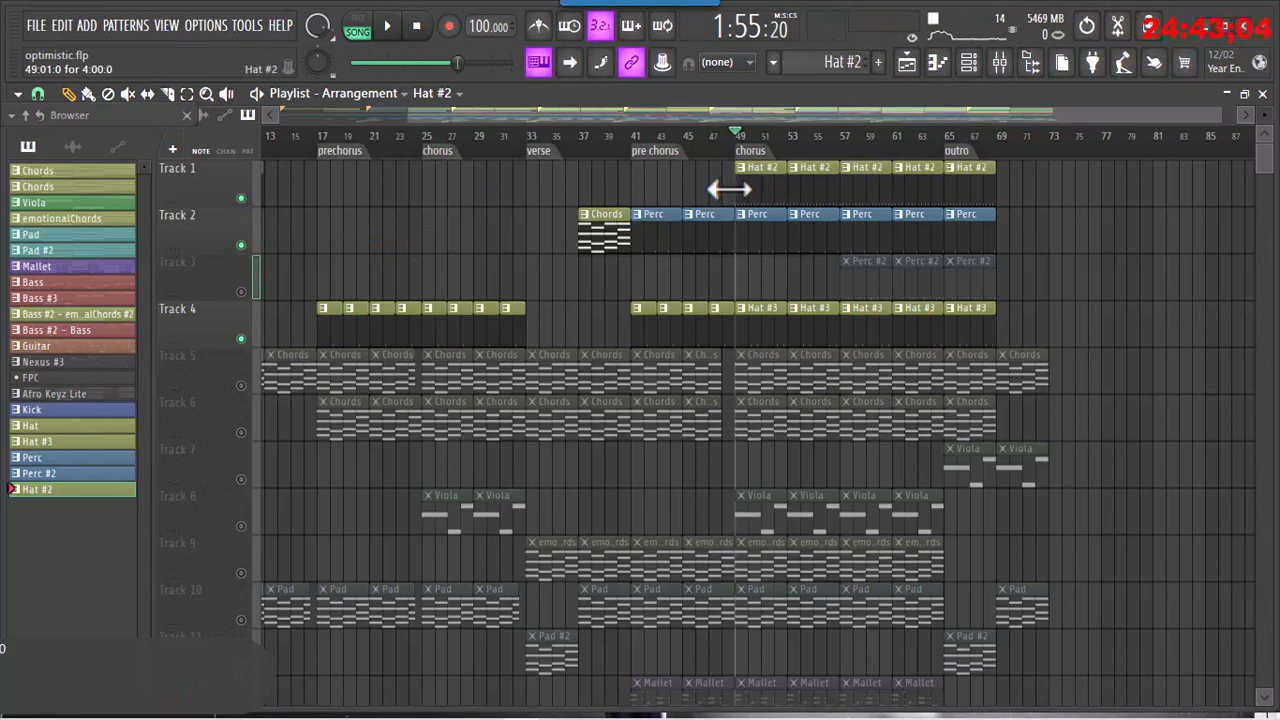
- Play the song from the chorus, unmute track 8 with the Viola clips during playback and save the project
{"action": "key", "text": "space"}
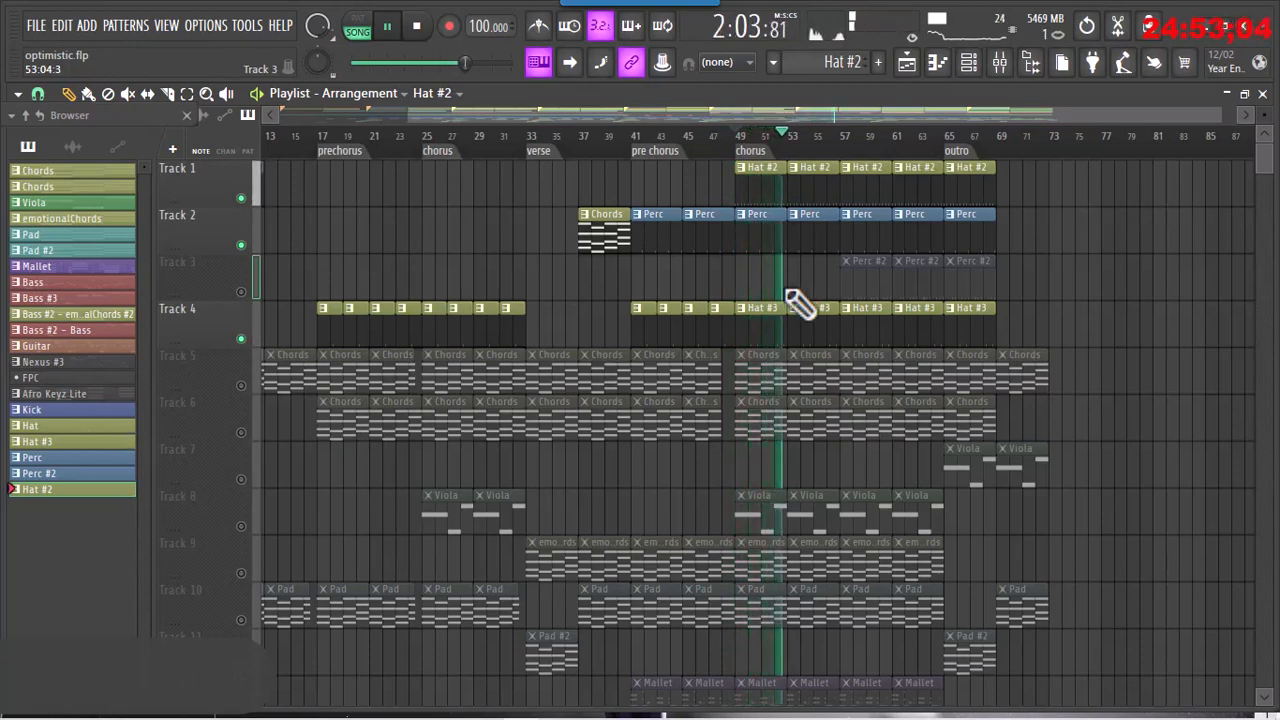
{"action": "left_click", "coordinate": [241, 526]}
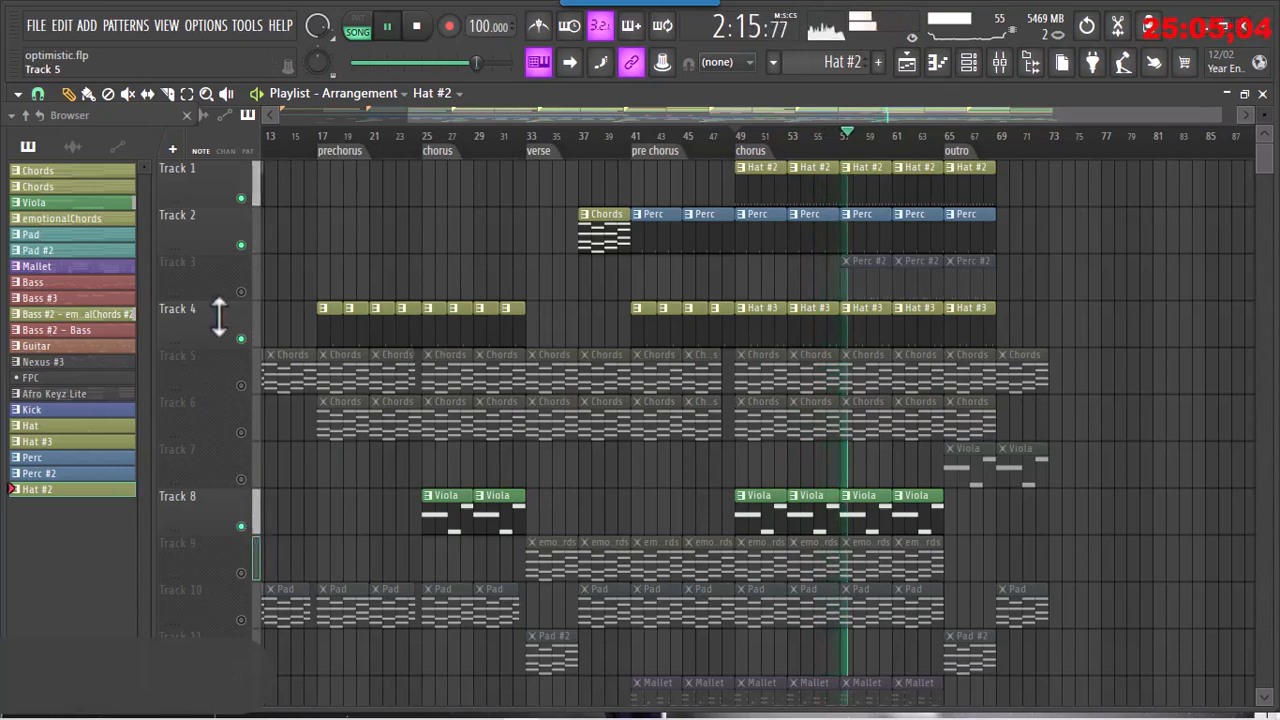
{"action": "key", "text": "ctrl+s"}
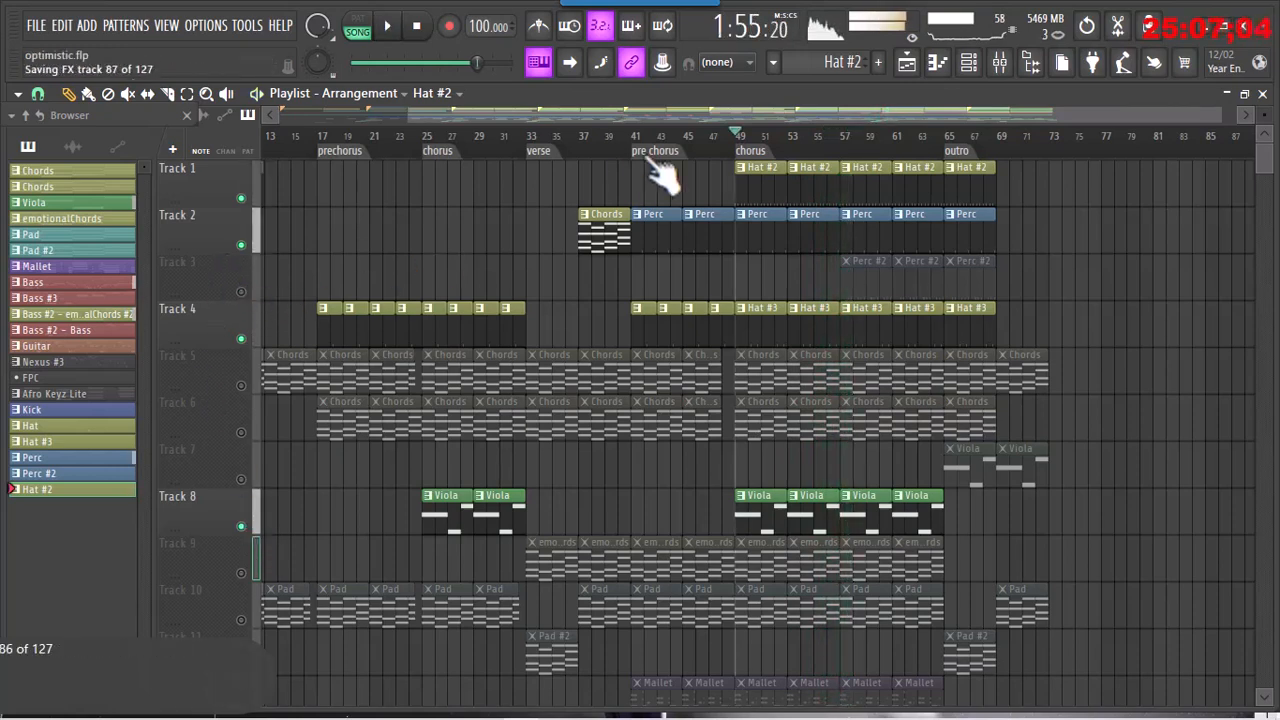
- Set the song position to bar 57, select the Perc #2 clip there and unmute track 3
{"action": "left_click", "coordinate": [850, 140]}
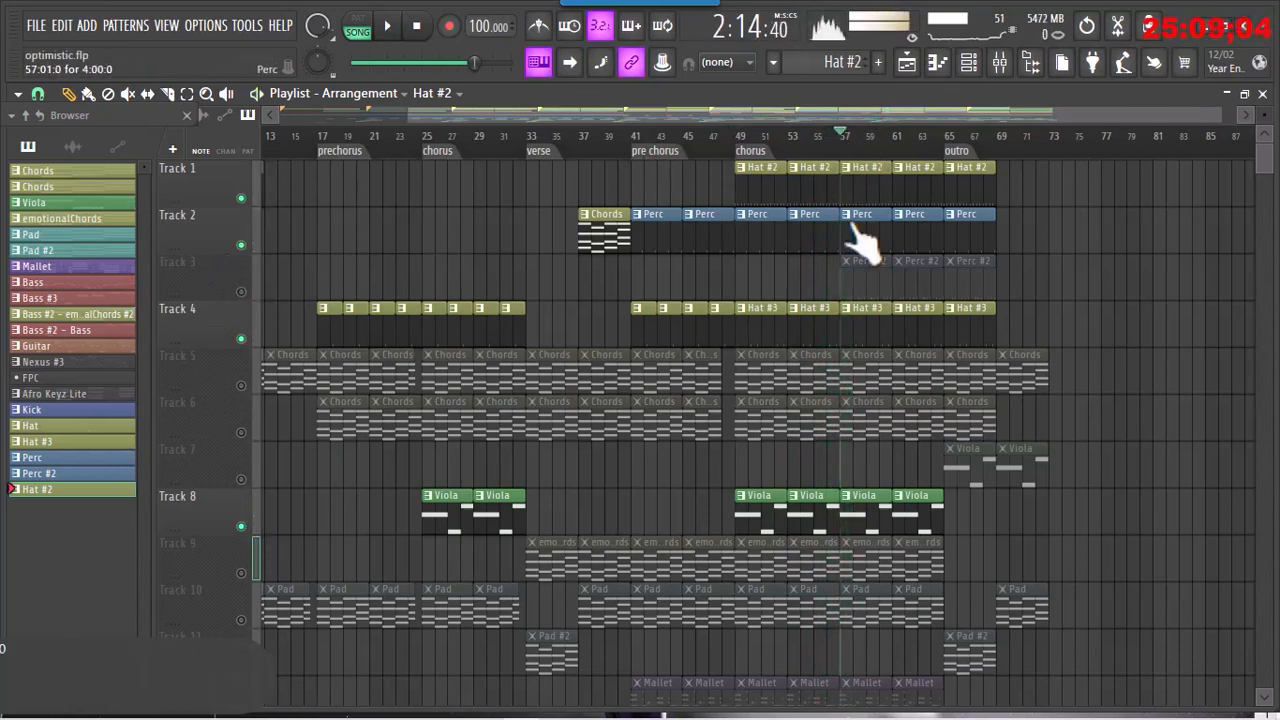
{"action": "left_click", "coordinate": [866, 281]}
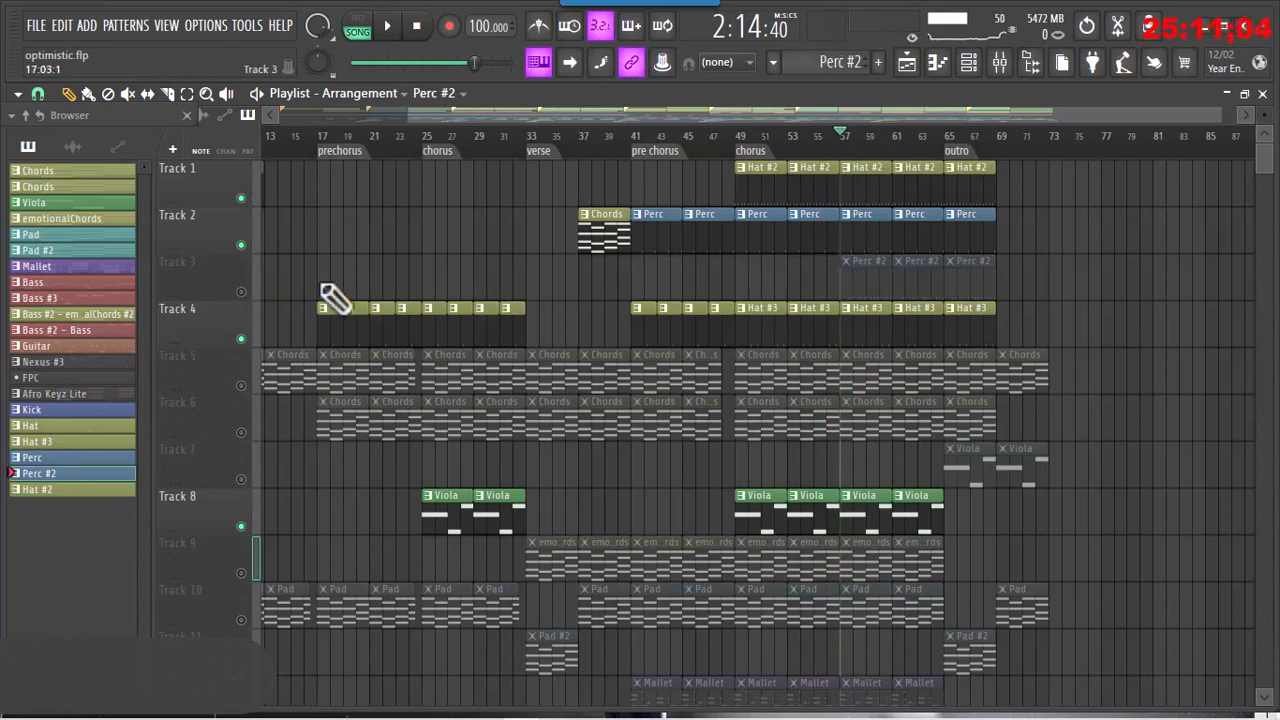
{"action": "left_click", "coordinate": [241, 292]}
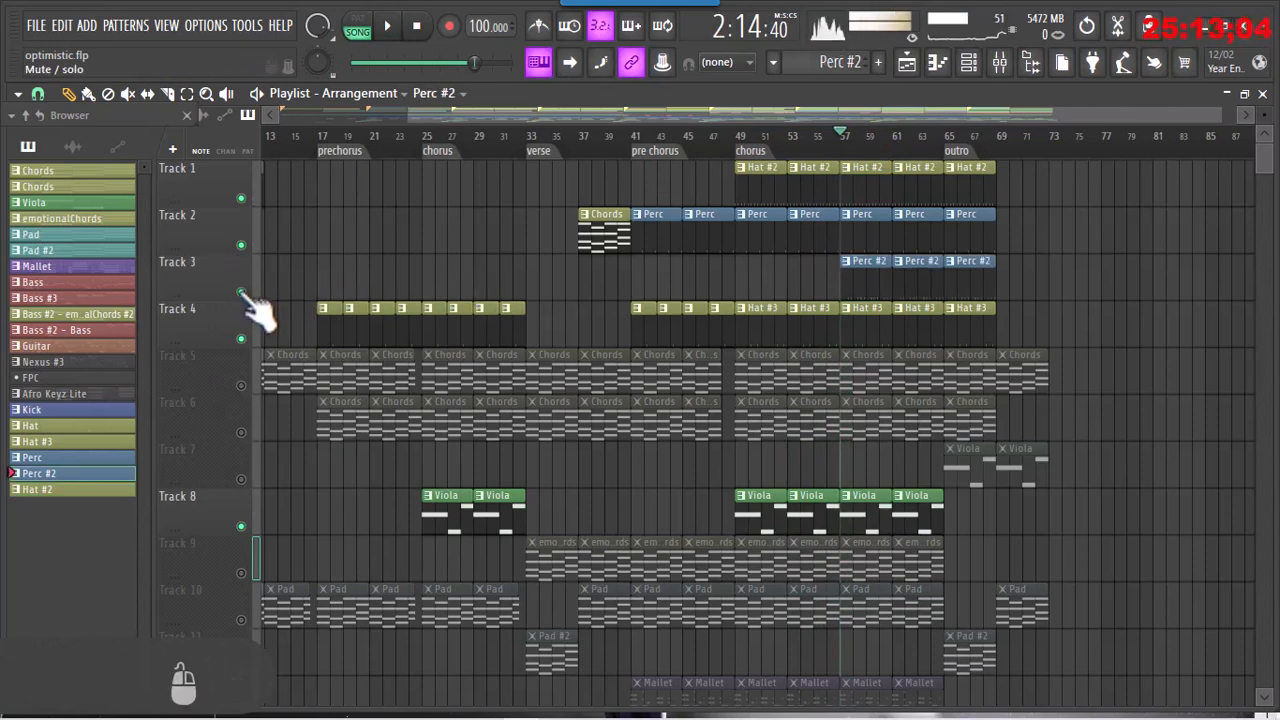
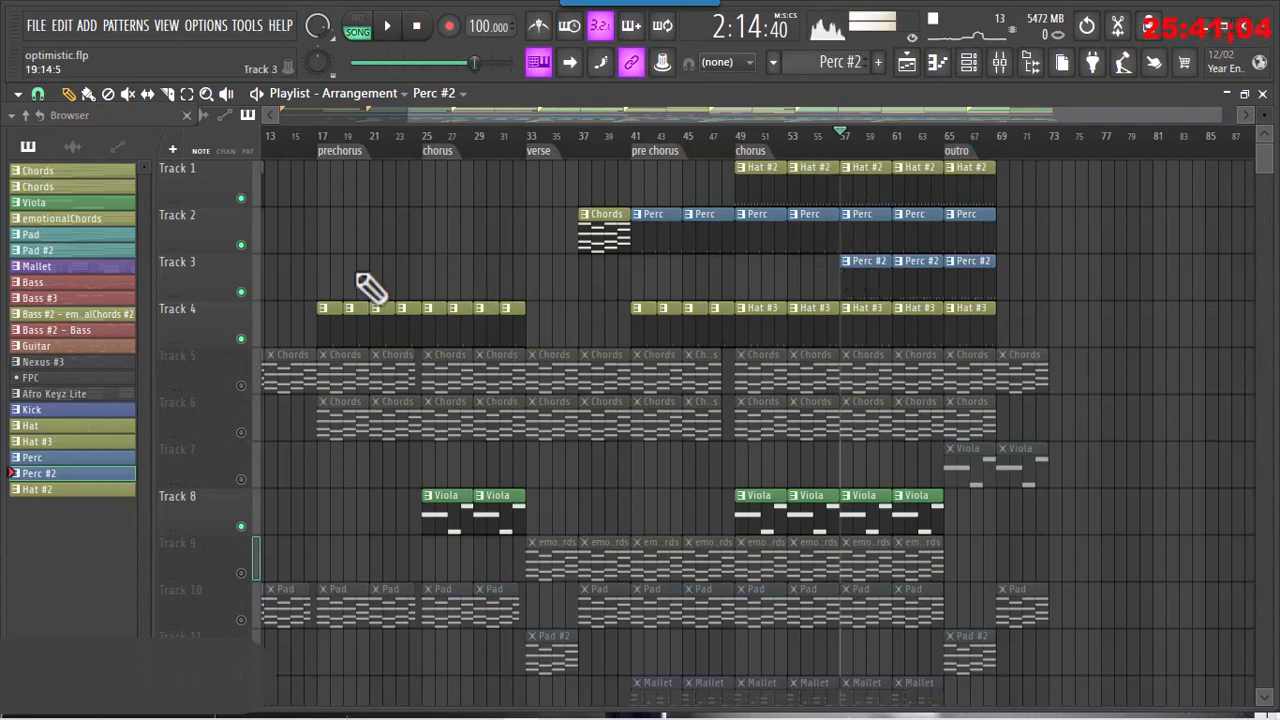
- Play the song from bar 57, mute track 8 with the Viola clips during playback and stop
{"action": "key", "text": "space"}
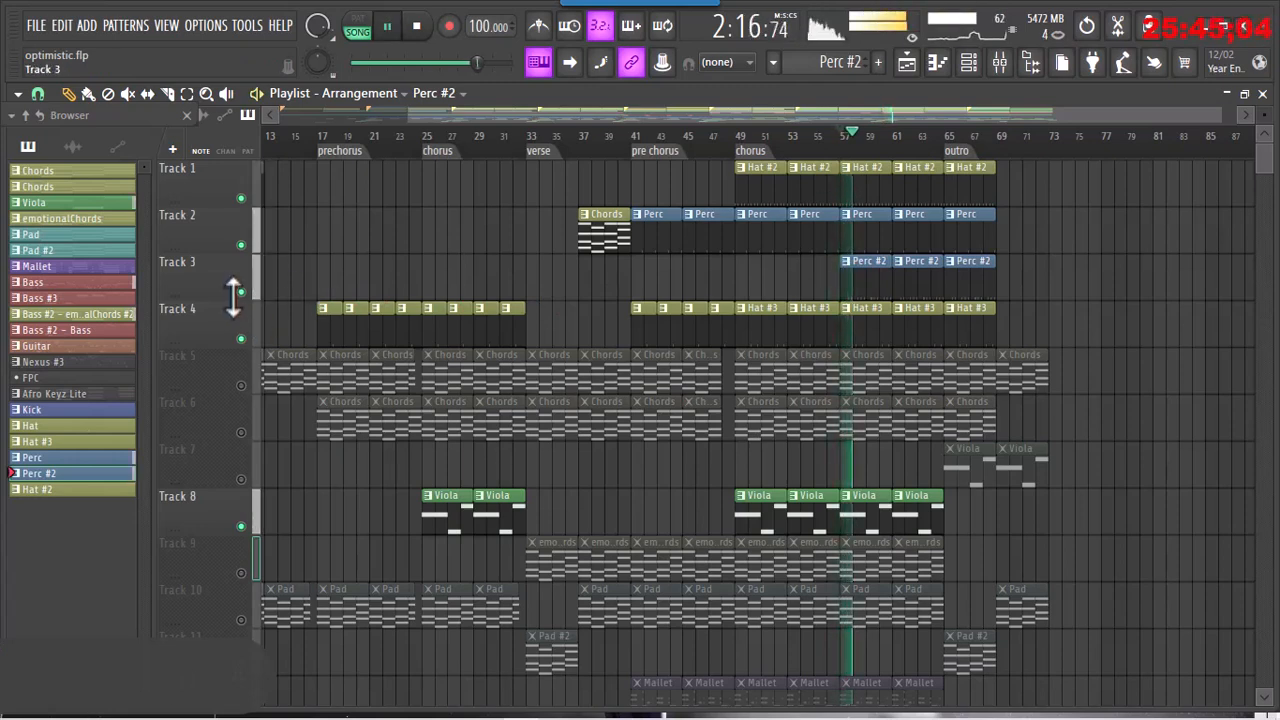
{"action": "left_click", "coordinate": [241, 525]}
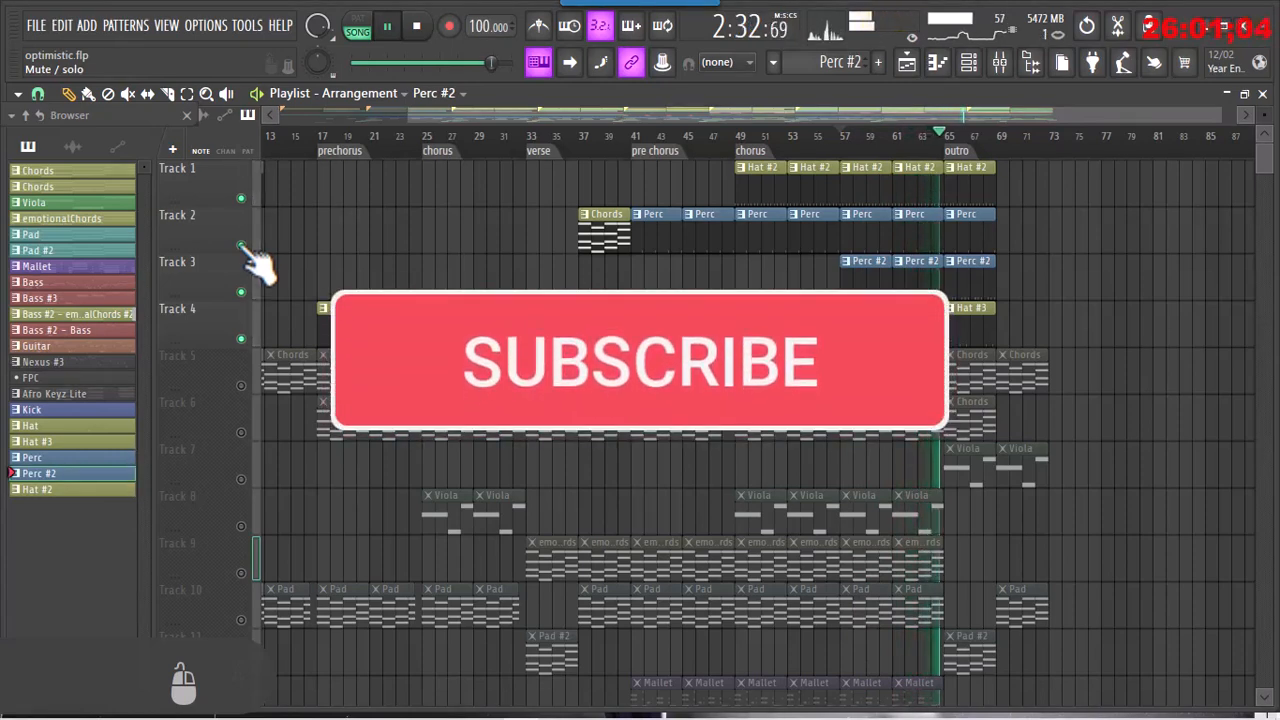
{"action": "key", "text": "space"}
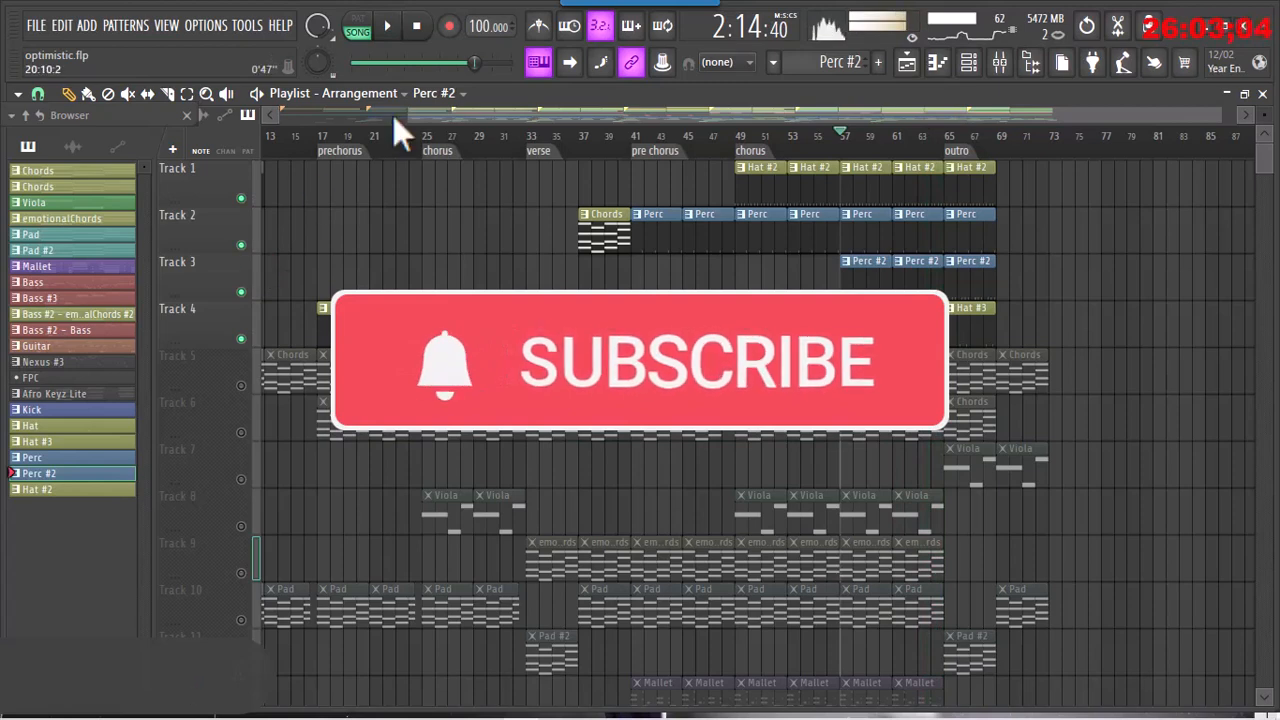
- Unmute track 29 in the lower part of the arrangement and set the song position to bar 5
{"action": "left_click_drag", "start_coordinate": [435, 114], "coordinate": [253, 123]}
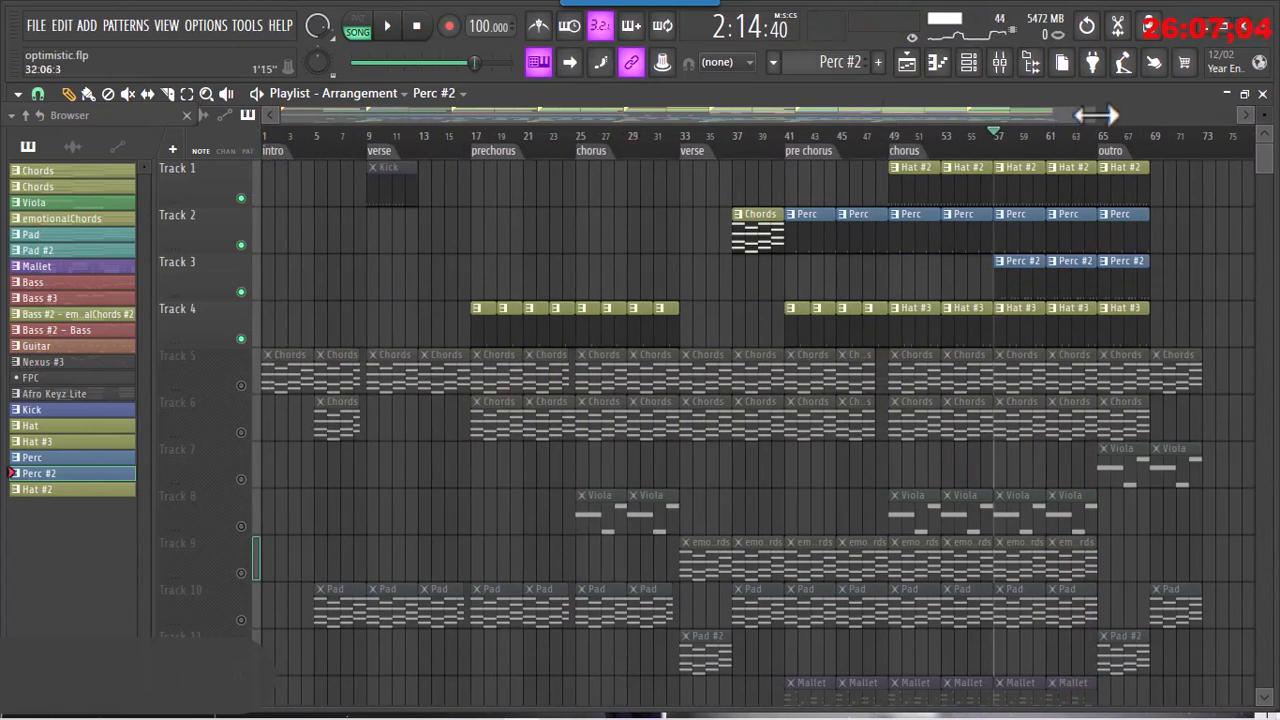
{"action": "left_click_drag", "start_coordinate": [1097, 114], "coordinate": [1125, 116]}
{"action": "left_click_drag", "start_coordinate": [1270, 175], "coordinate": [1274, 203]}
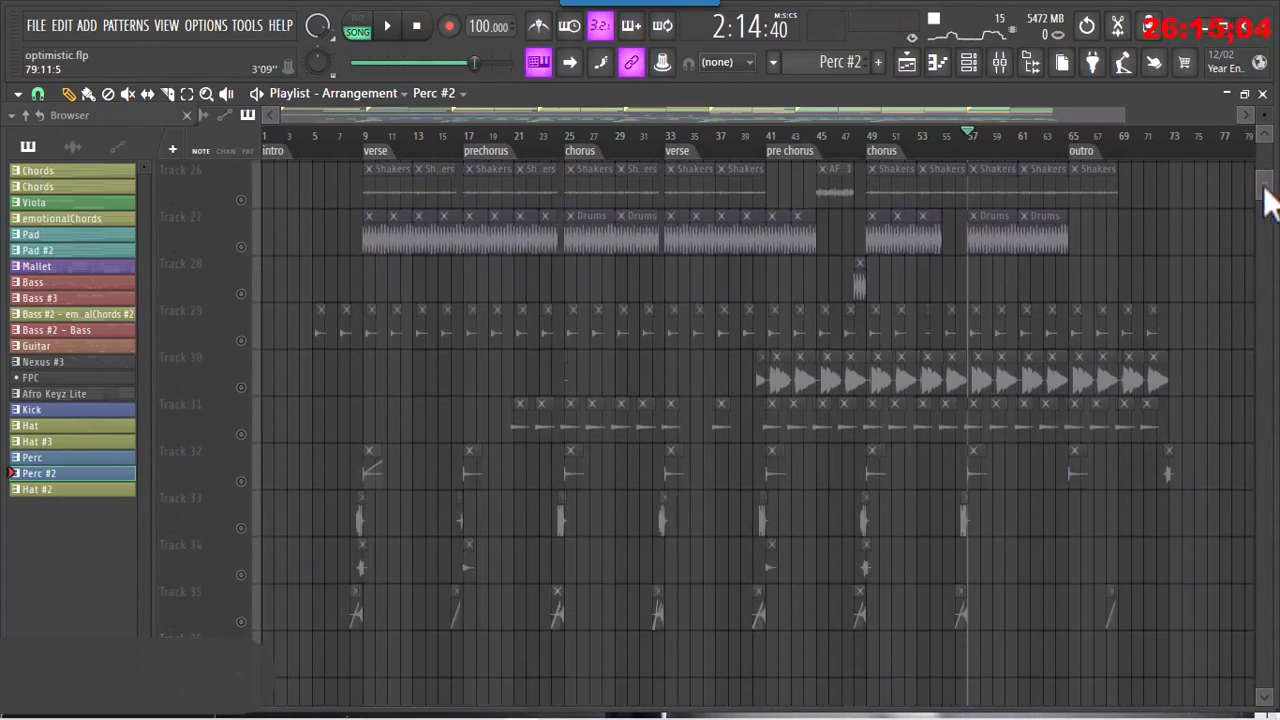
{"action": "left_click", "coordinate": [242, 341]}
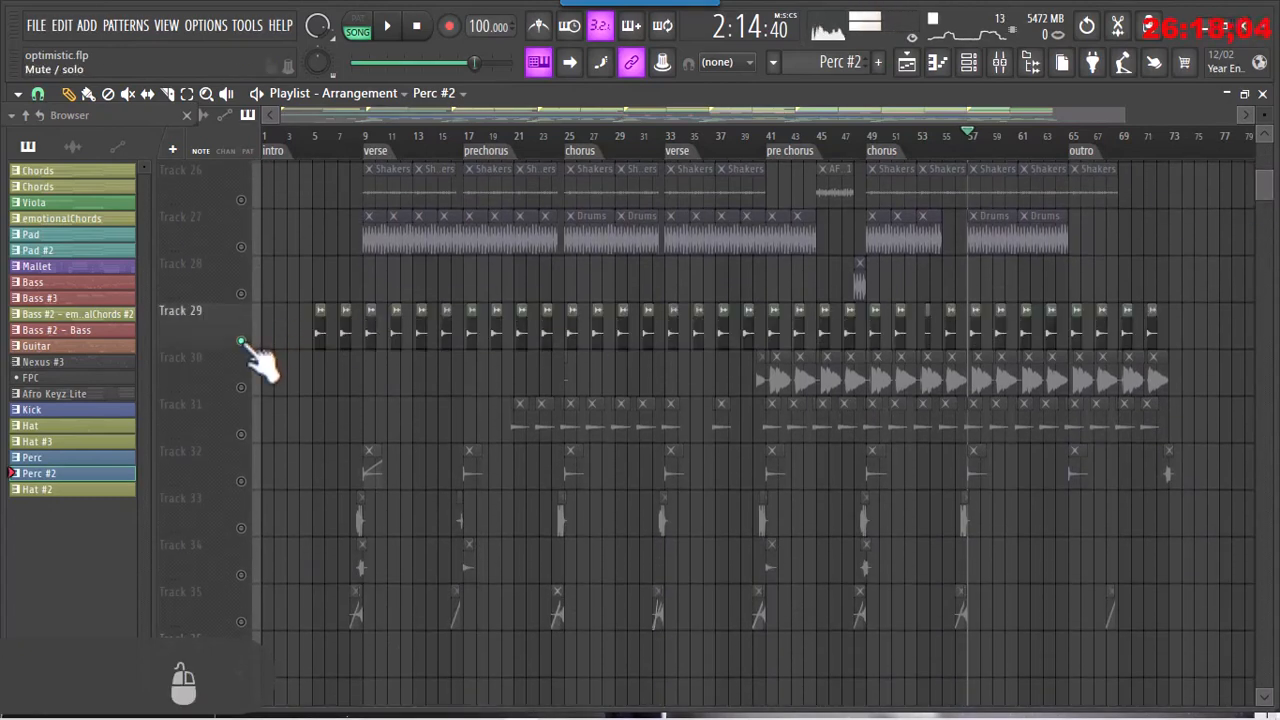
{"action": "left_click", "coordinate": [313, 134]}
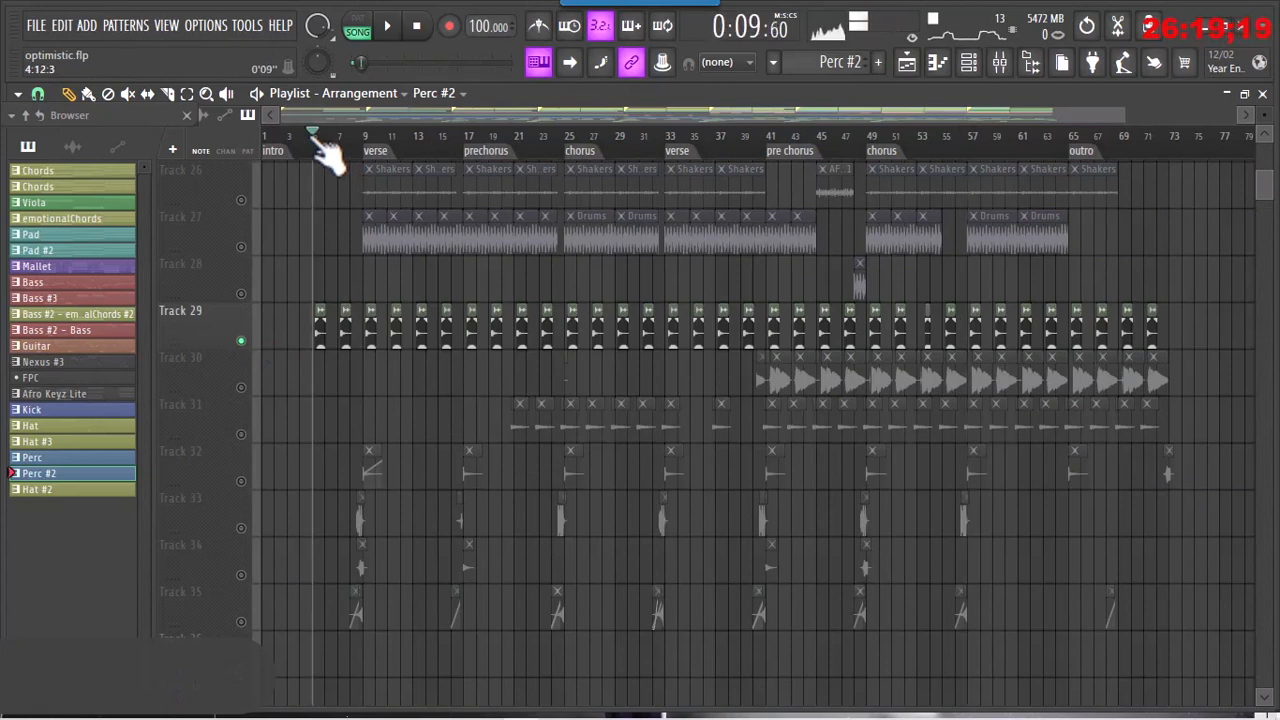
- Open the C5 audio clip at bar 5 on track 29, preview its waveform and close its settings
{"action": "double_click", "coordinate": [320, 336]}
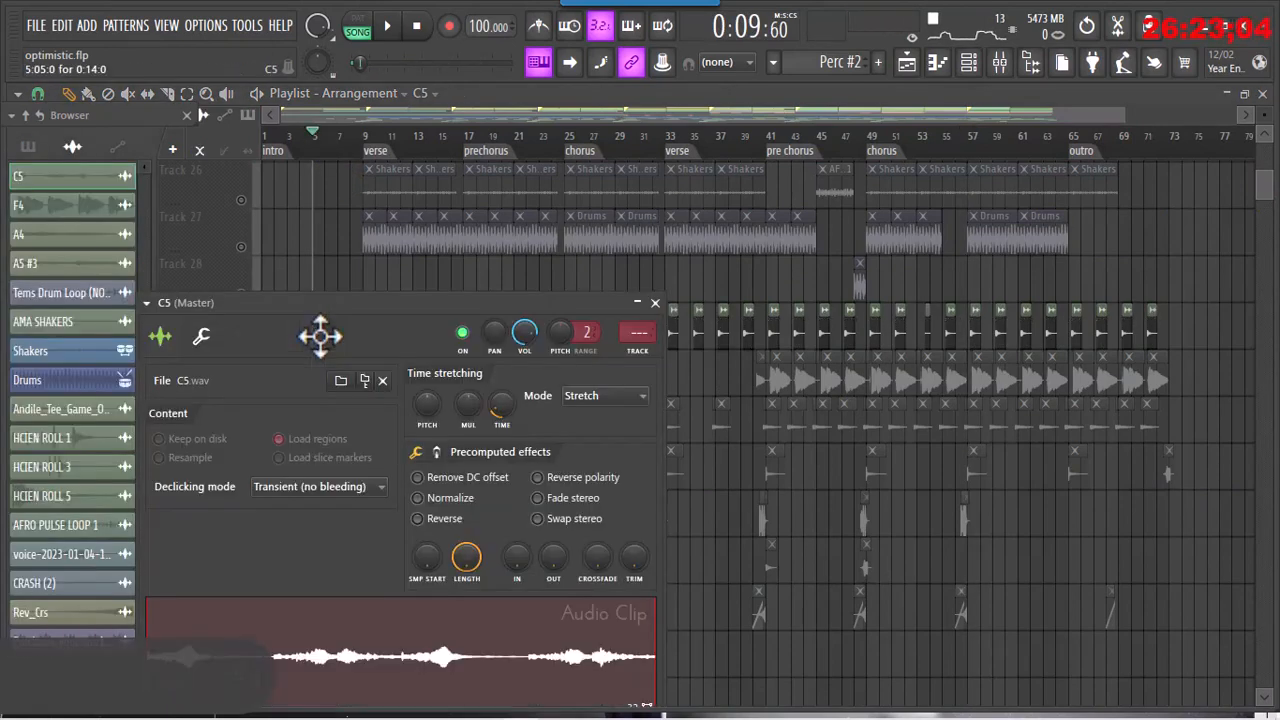
{"action": "left_click_drag", "start_coordinate": [392, 640], "coordinate": [397, 634]}
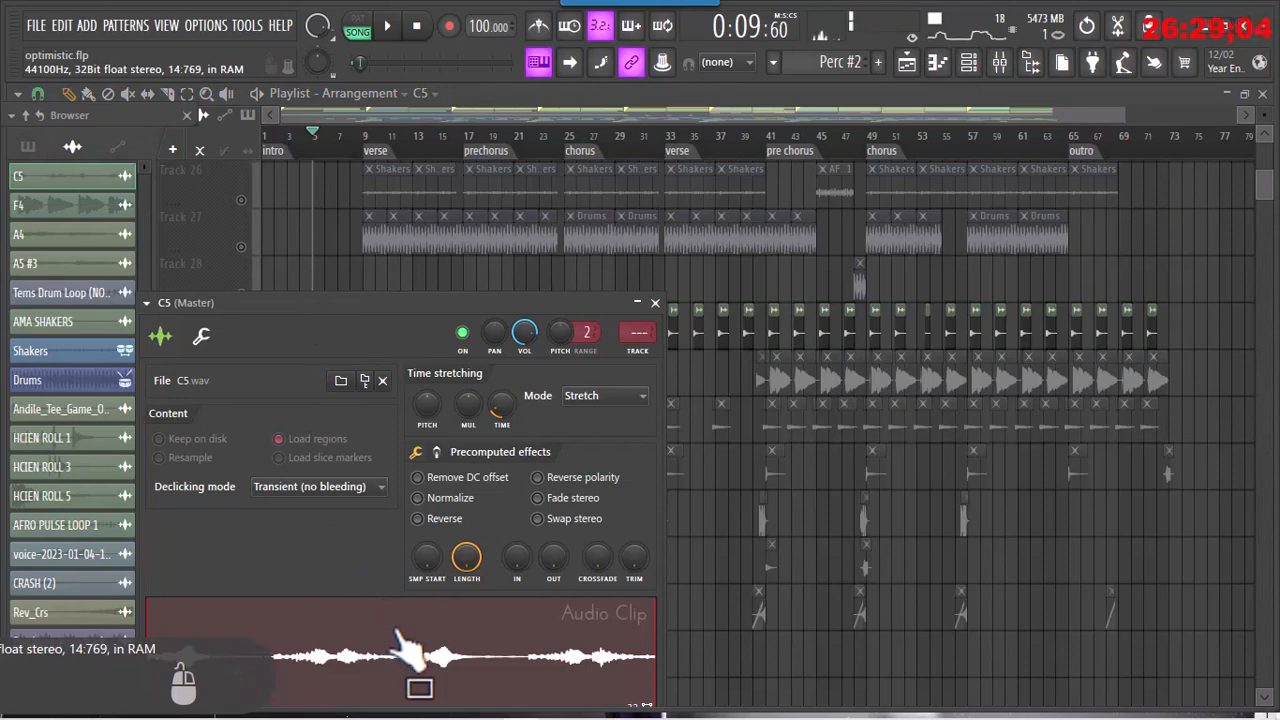
{"action": "left_click", "coordinate": [655, 302]}
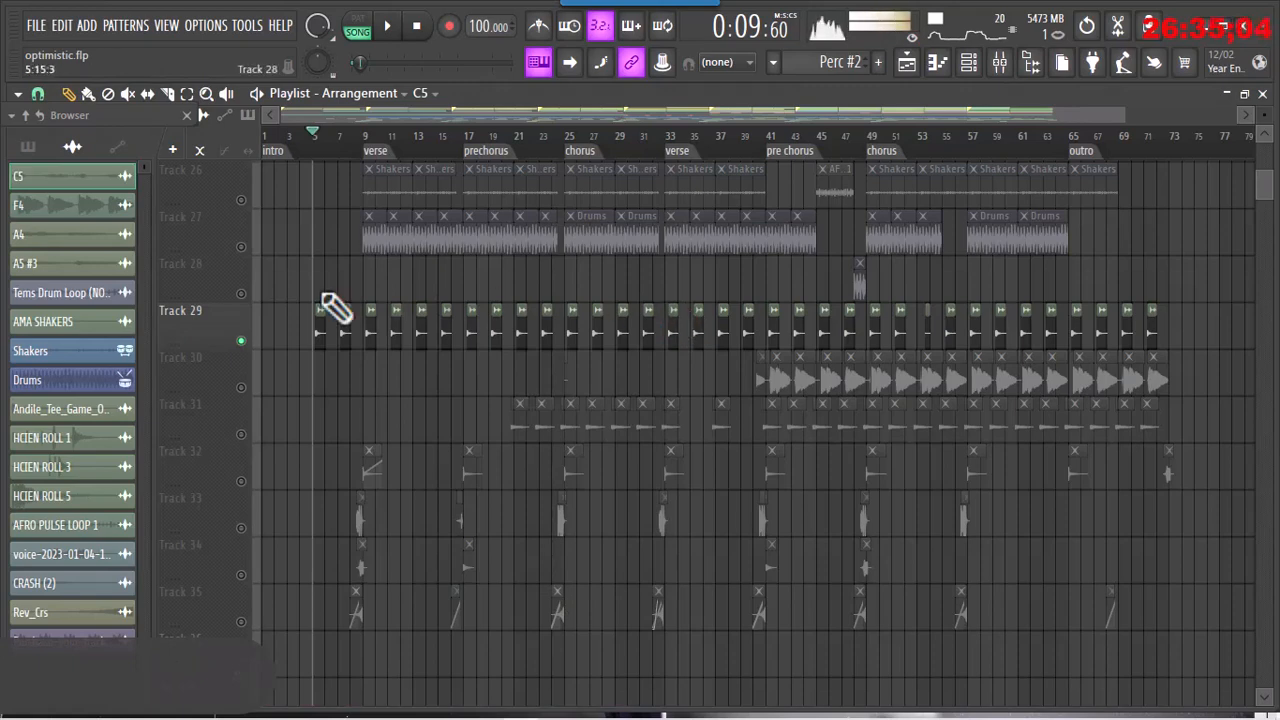
- Reset the song position to bar 5, play the track 29 clips up to the verse and stop
{"action": "left_click", "coordinate": [310, 138]}
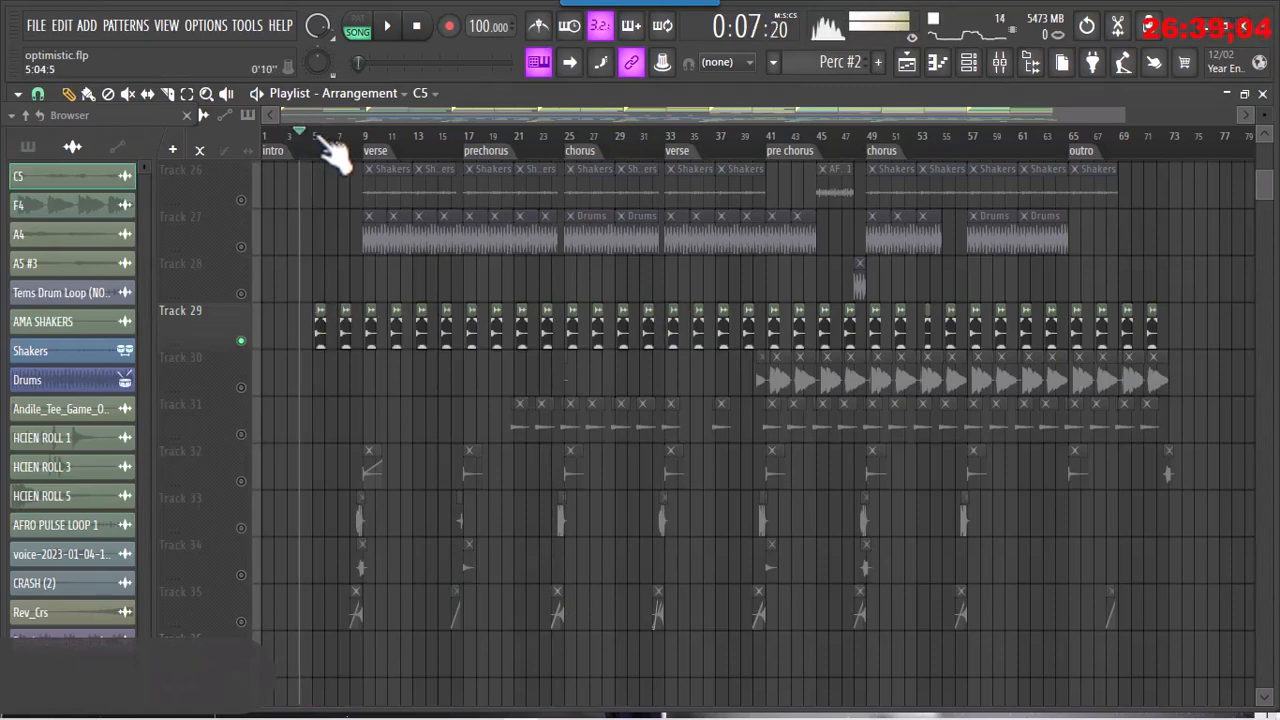
{"action": "left_click", "coordinate": [322, 138]}
{"action": "left_click", "coordinate": [243, 342]}
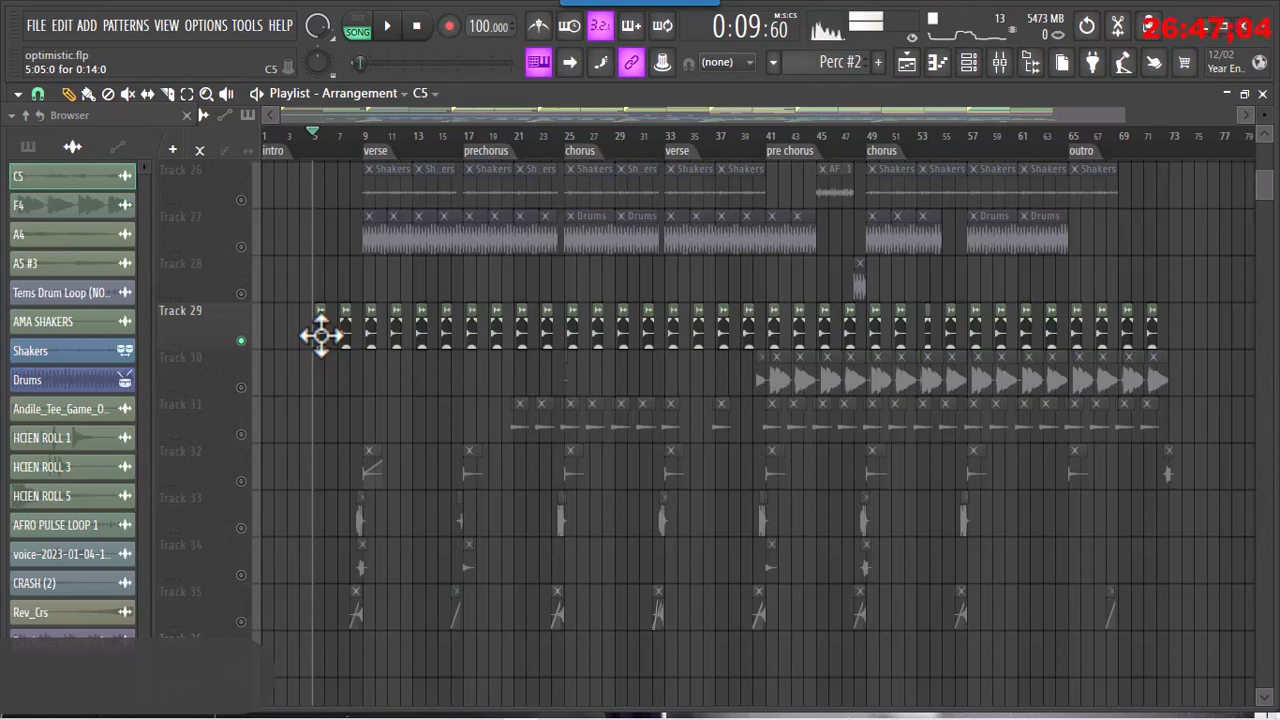
{"action": "key", "text": "space"}
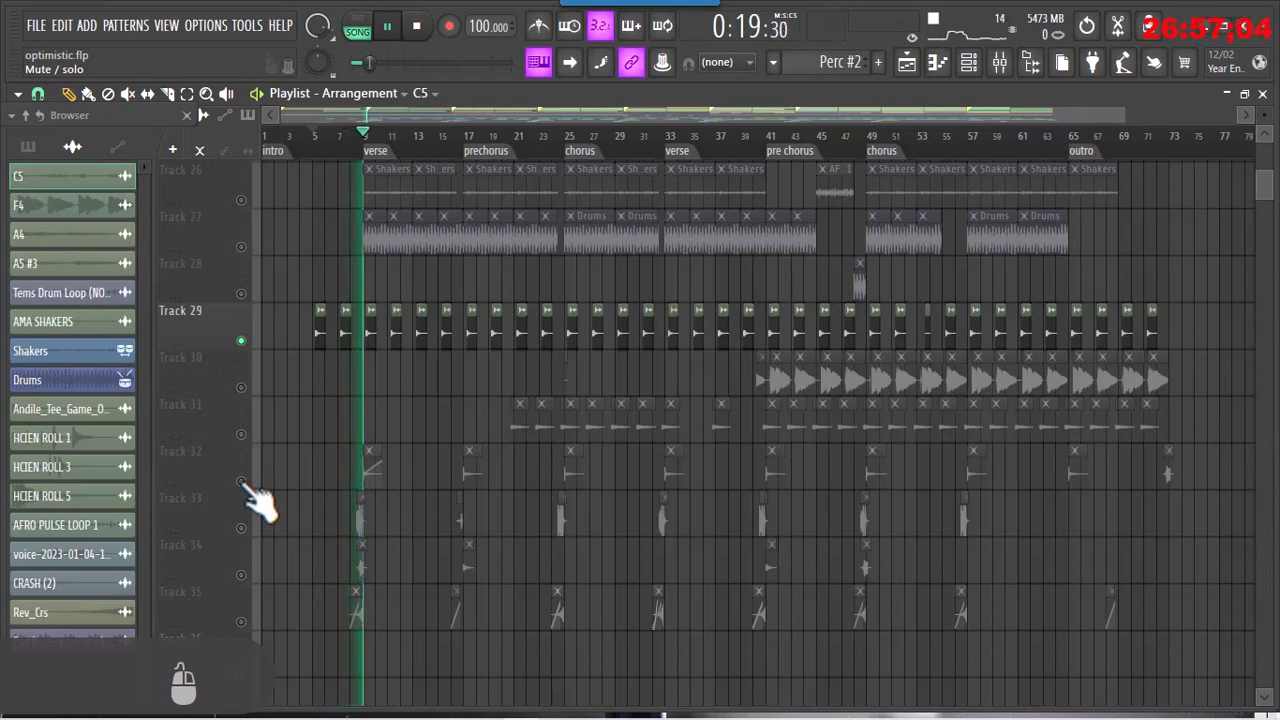
{"action": "key", "text": "space"}
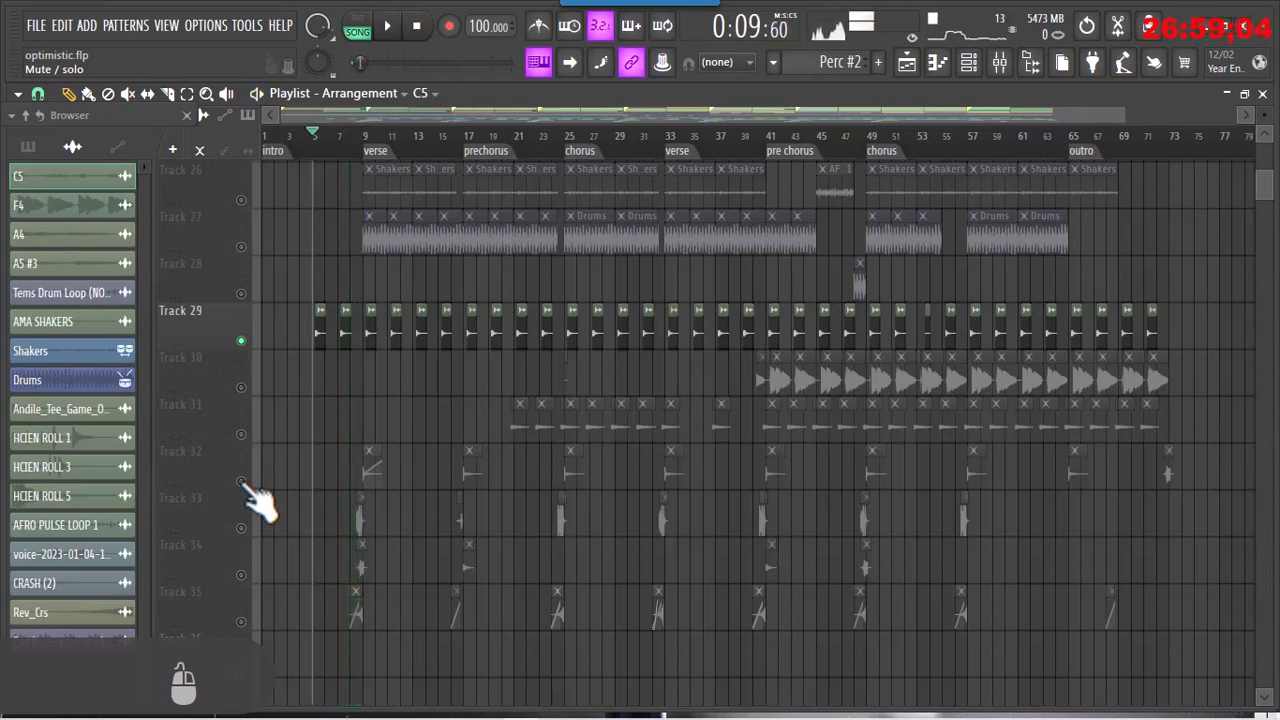
- Unmute track 32, mute track 29 and set the song position to the first verse at bar 9
{"action": "left_click", "coordinate": [240, 481]}
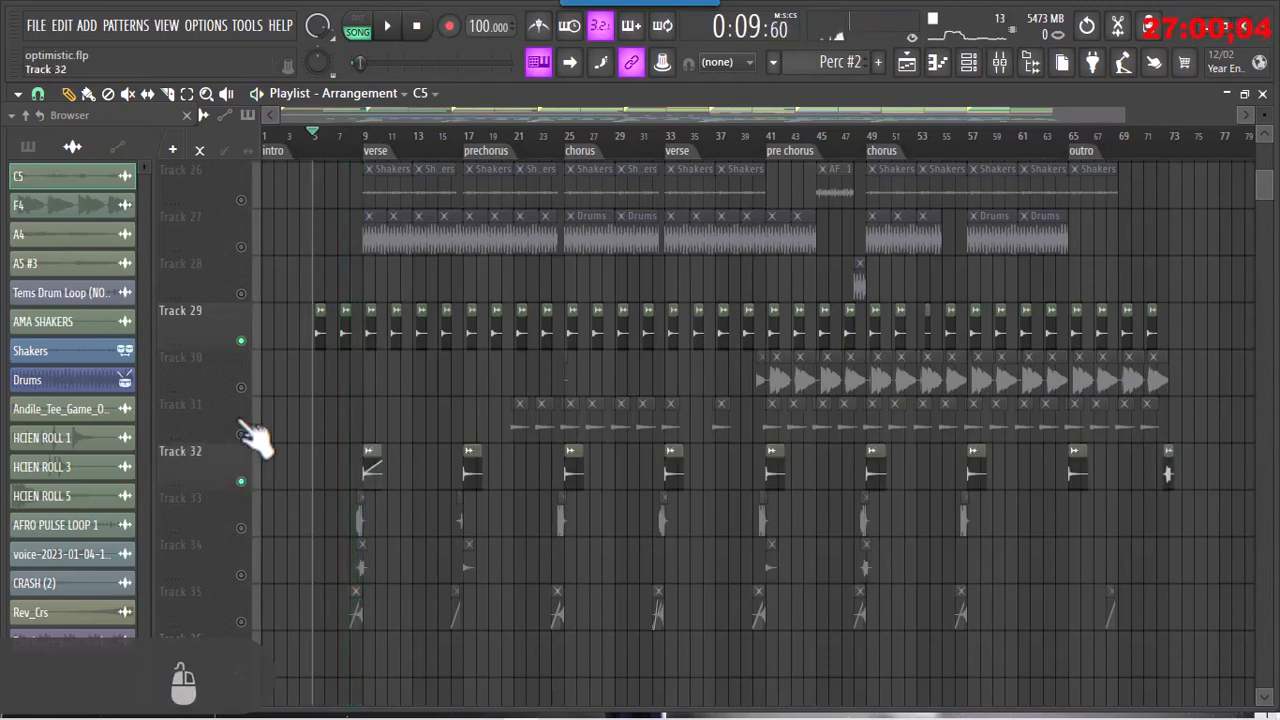
{"action": "left_click", "coordinate": [240, 341]}
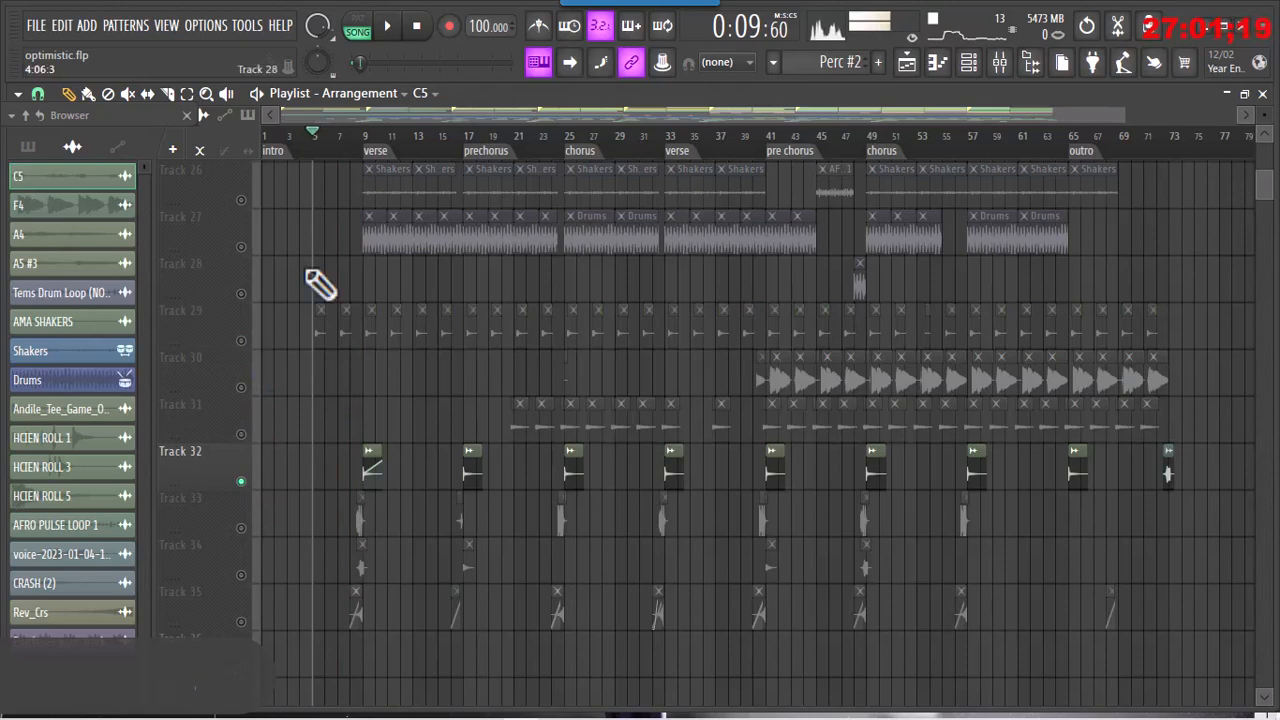
{"action": "left_click", "coordinate": [378, 150]}
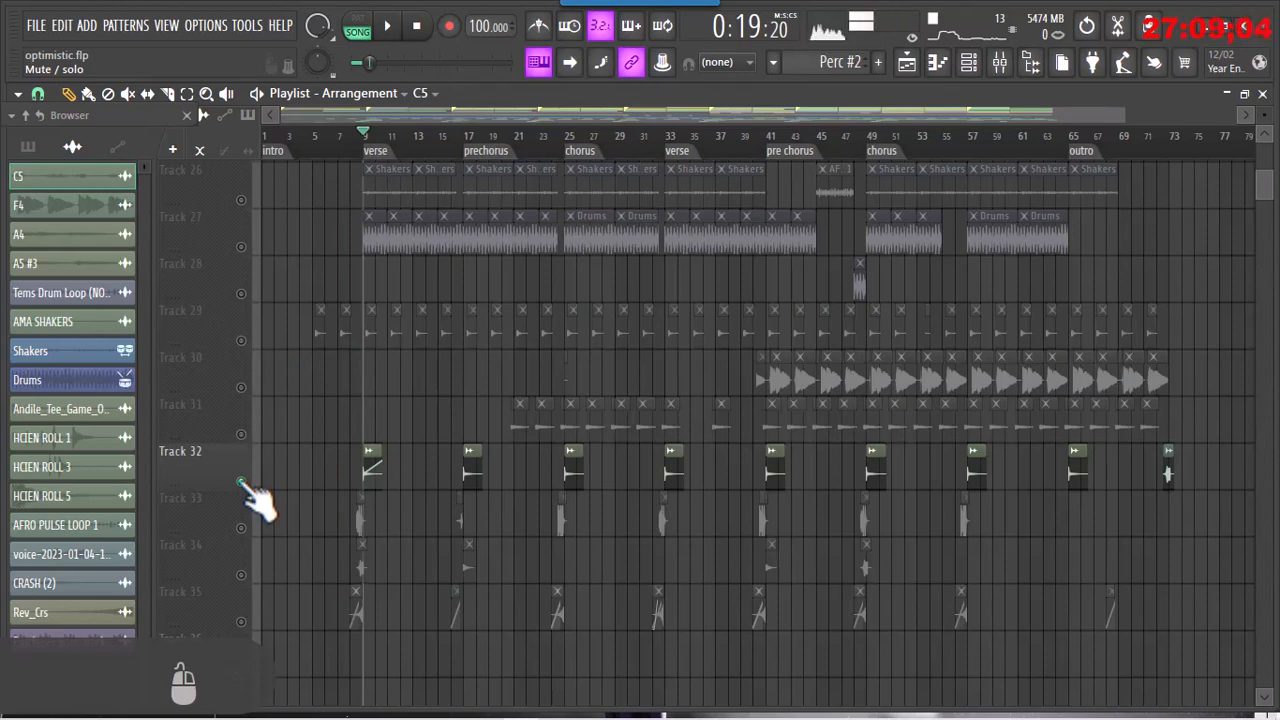
- Preview the first audio clip on track 32 in its settings window, close it and play it from bar 9
{"action": "left_click", "coordinate": [372, 472]}
{"action": "double_click", "coordinate": [372, 478]}
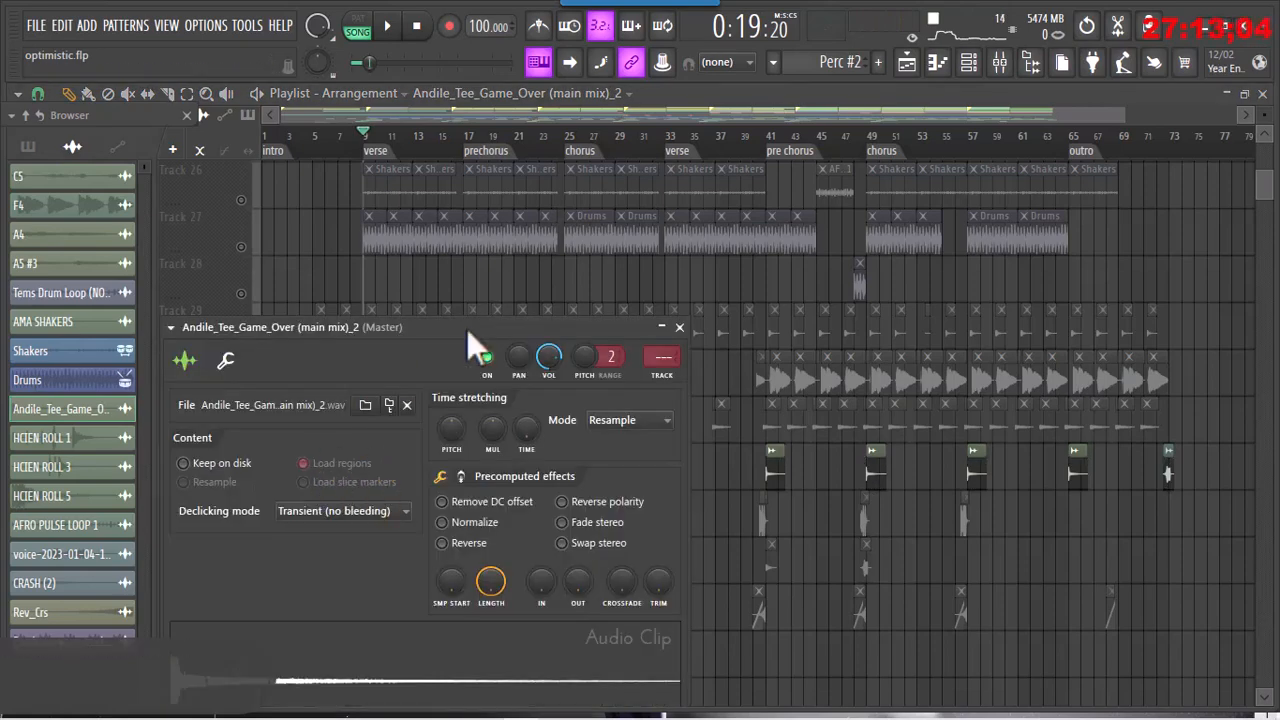
{"action": "left_click_drag", "start_coordinate": [484, 328], "coordinate": [484, 241]}
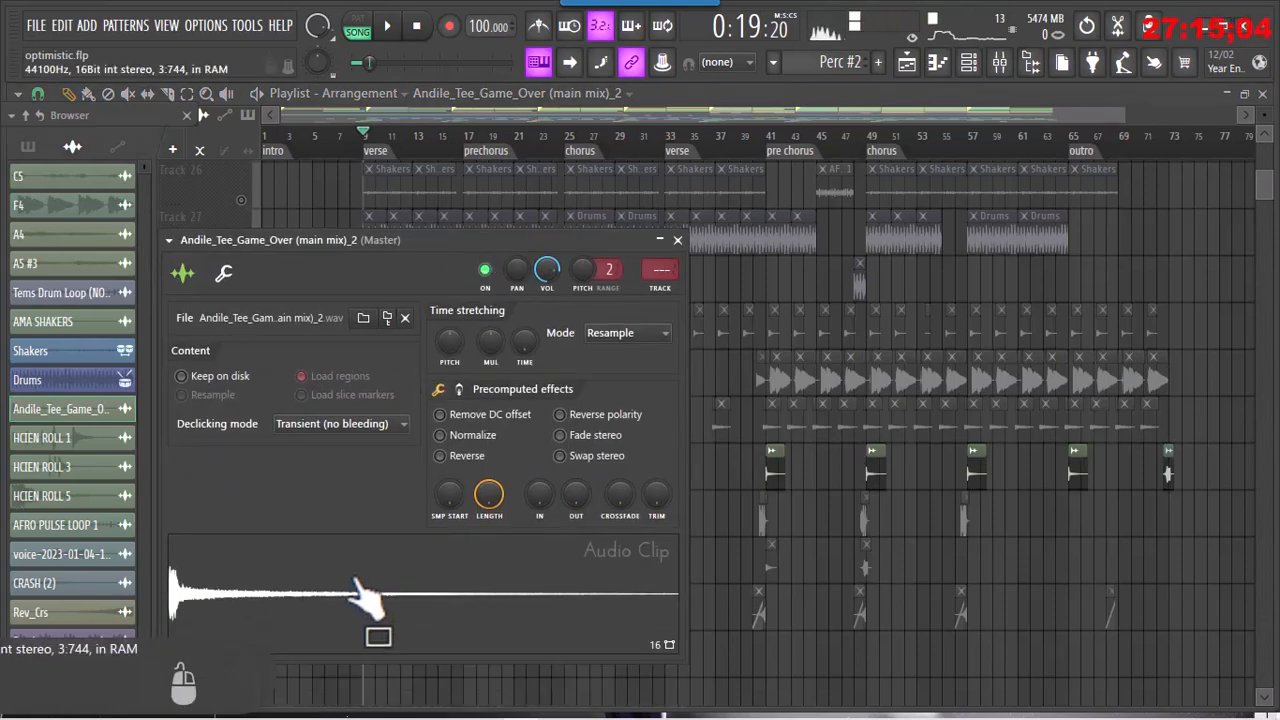
{"action": "left_click", "coordinate": [677, 241]}
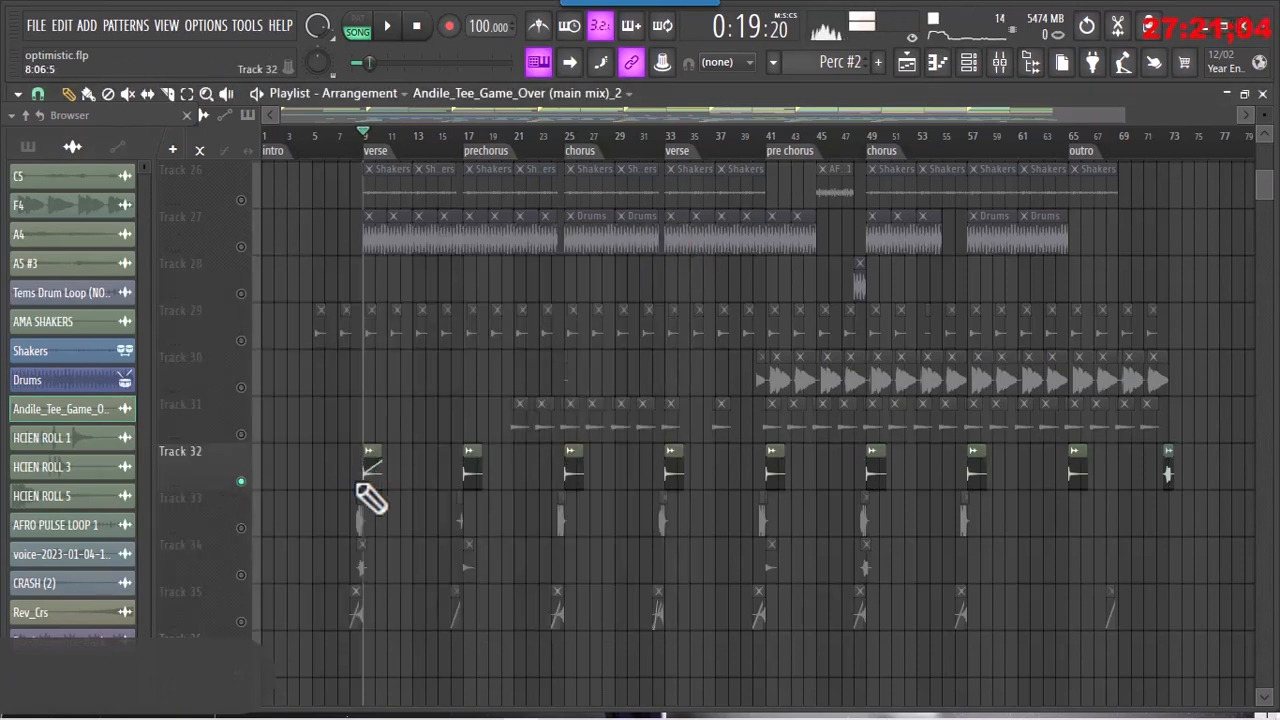
{"action": "key", "text": "space"}
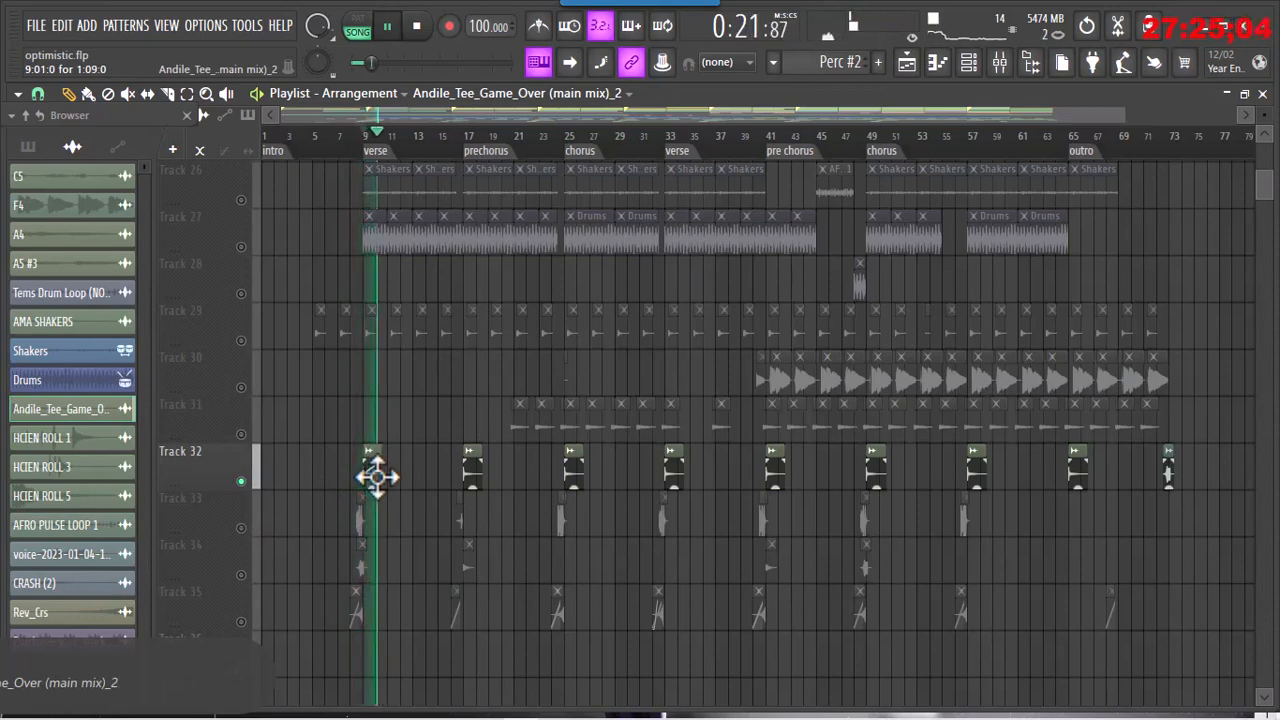
{"action": "key", "text": "space"}
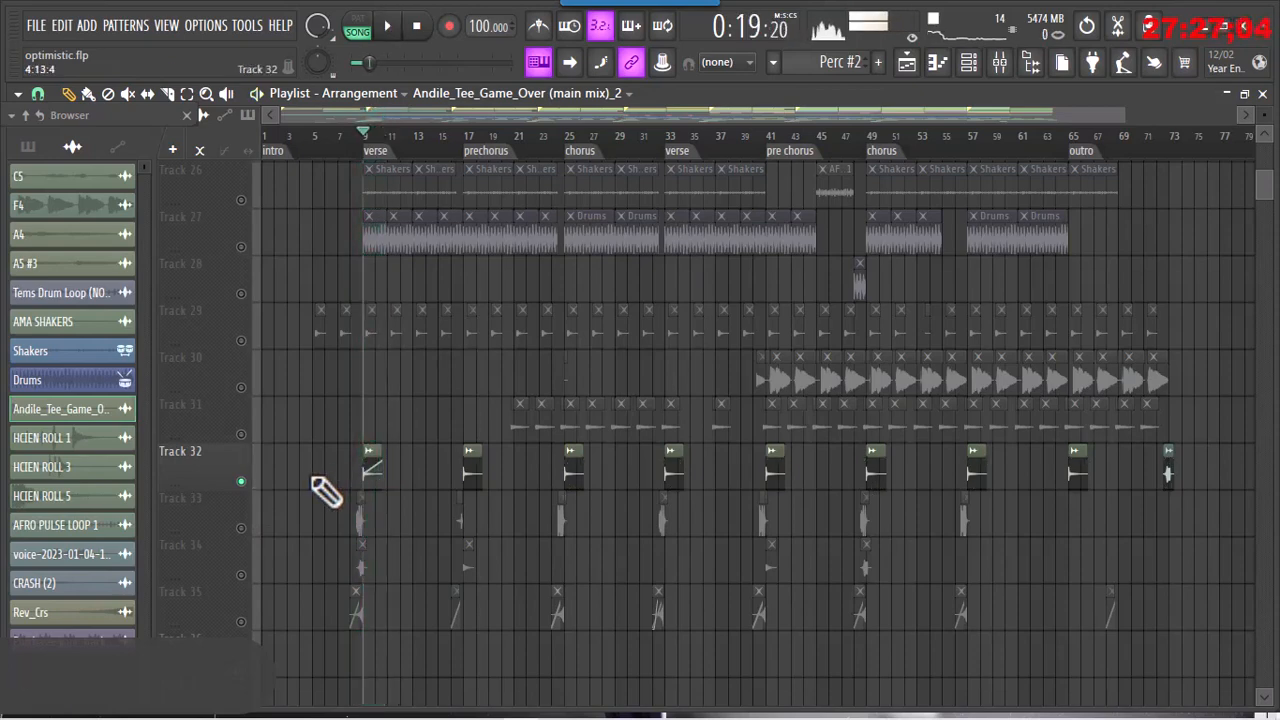
- Unmute track 33, mute track 32, and open and close the settings of the HCIEN ROLL 1 clip before the verse
{"action": "left_click", "coordinate": [241, 528]}
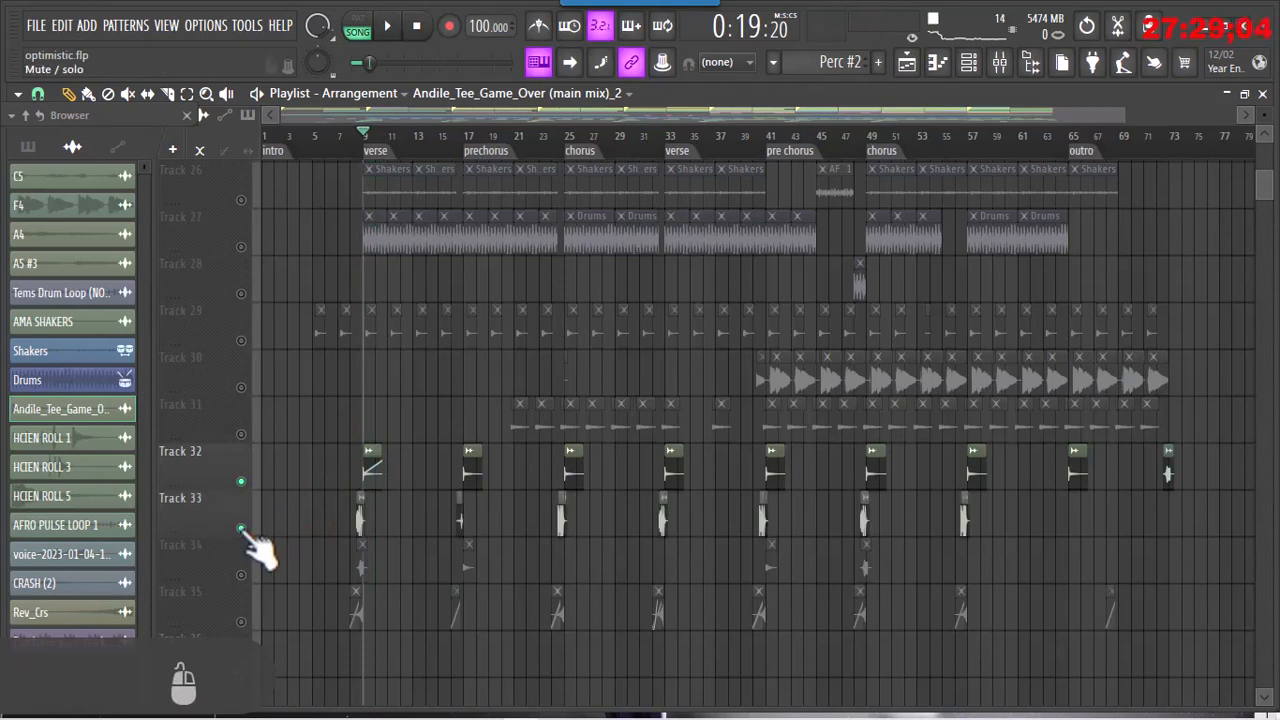
{"action": "left_click", "coordinate": [241, 481]}
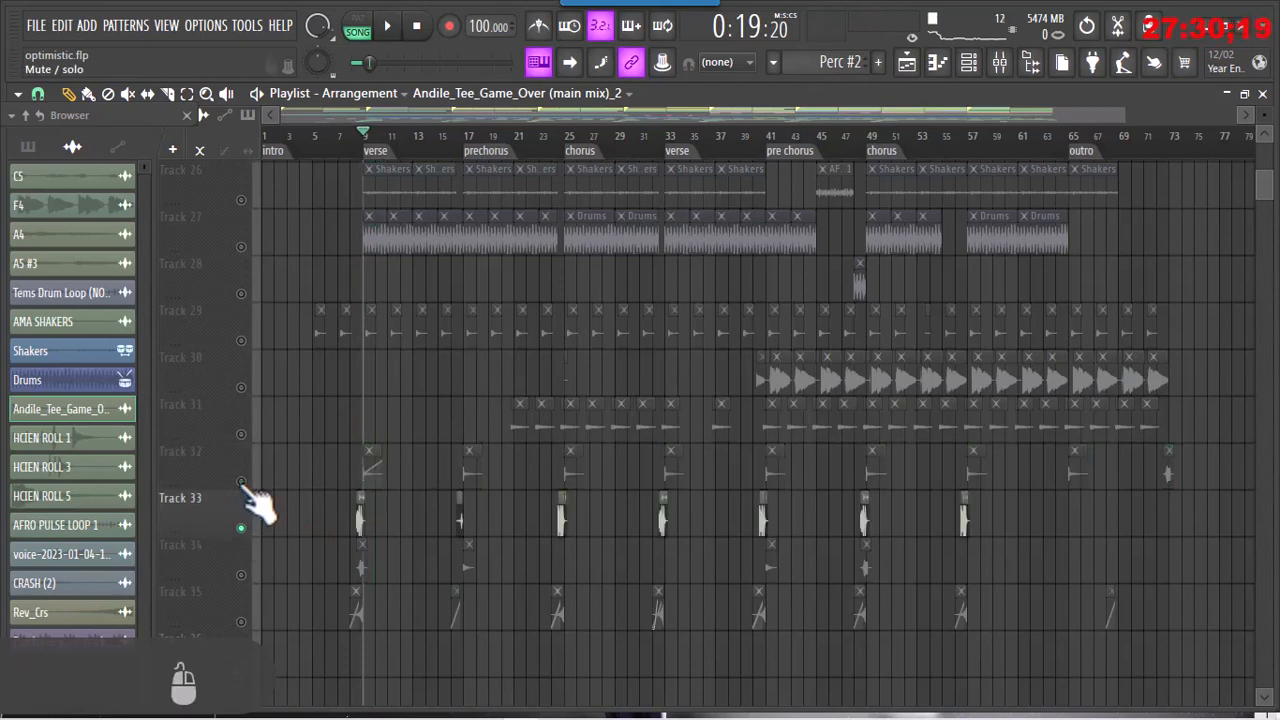
{"action": "double_click", "coordinate": [360, 520]}
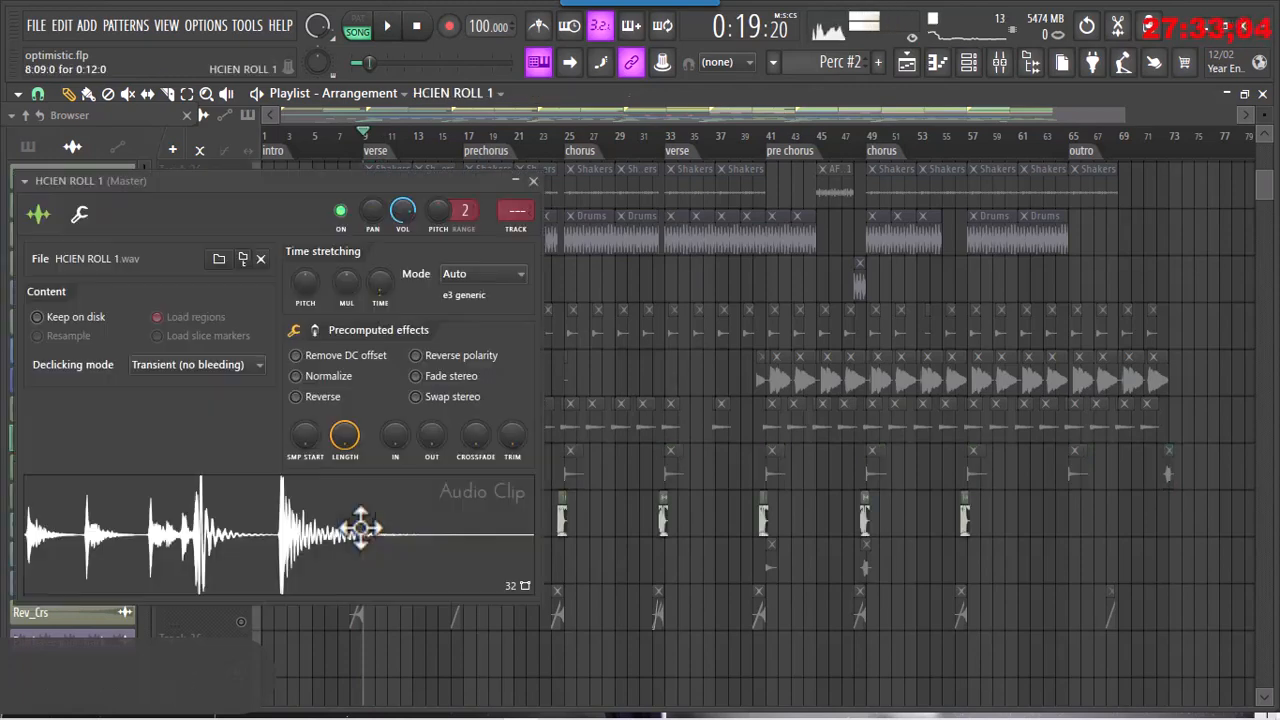
{"action": "left_click", "coordinate": [533, 182]}
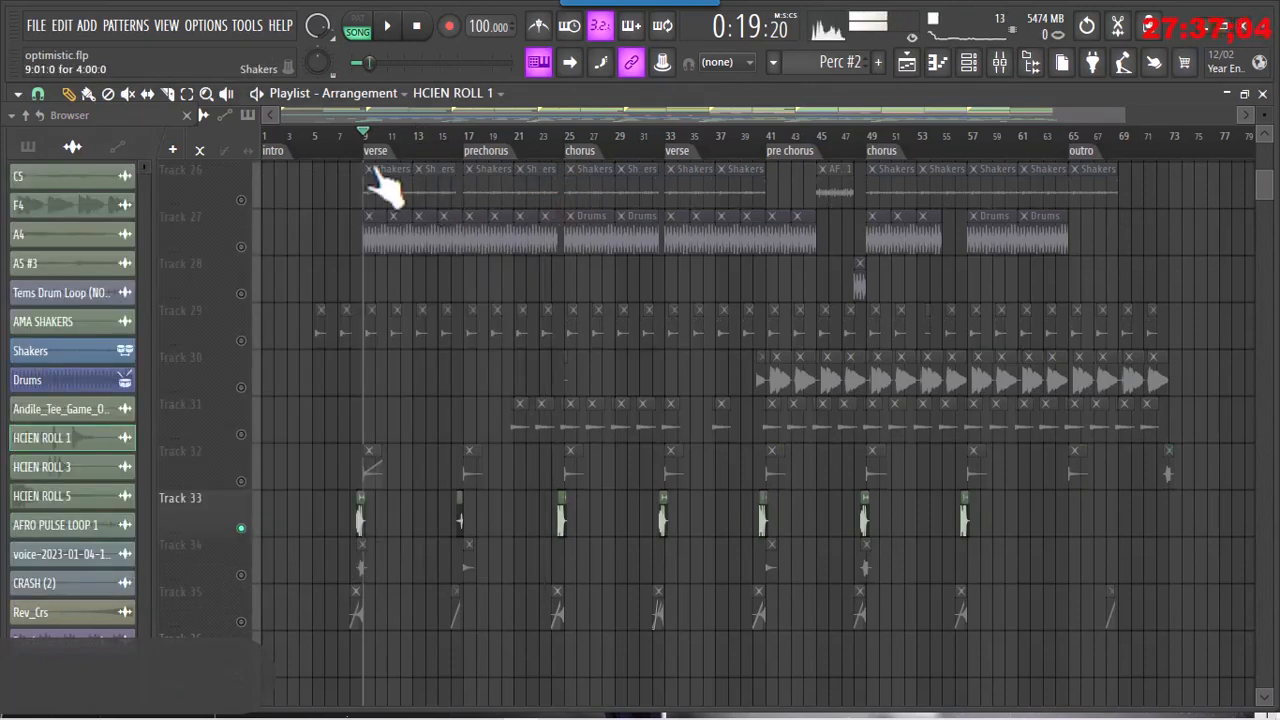
- Play the song from bar 8 with the track 33 roll, unmute track 32 during playback and stop
{"action": "key", "text": "space"}
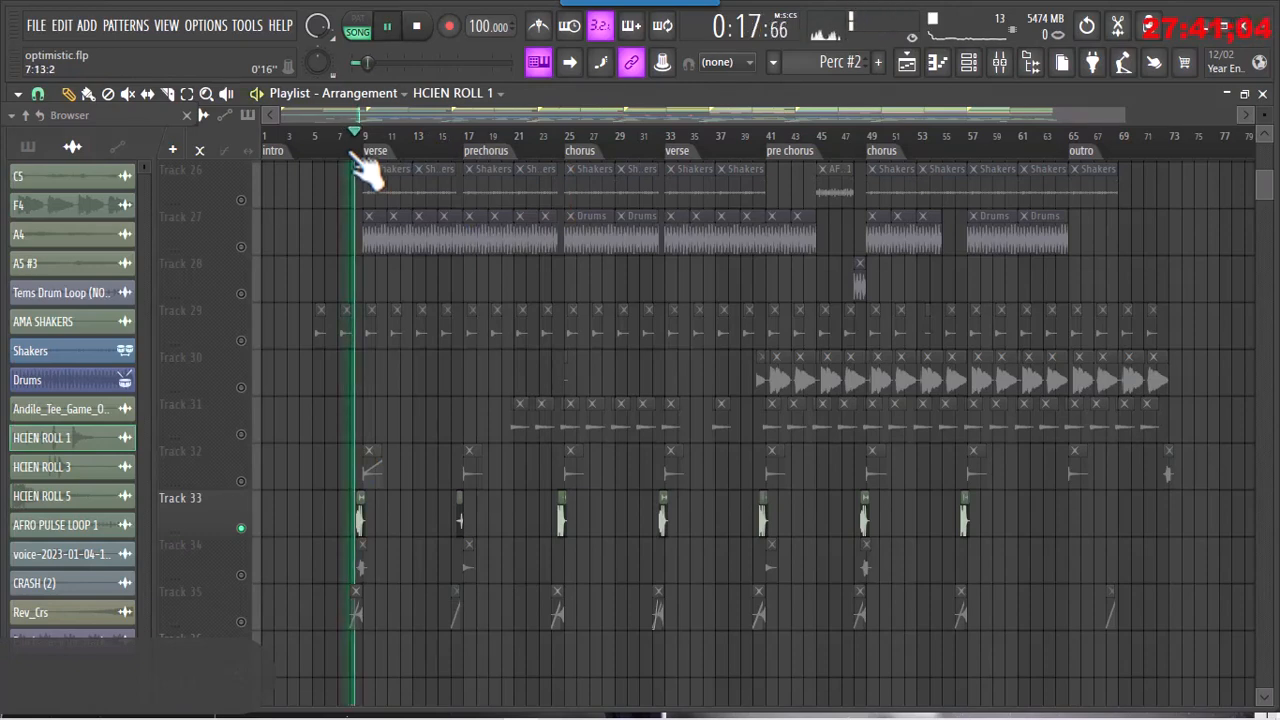
{"action": "left_click", "coordinate": [241, 482]}
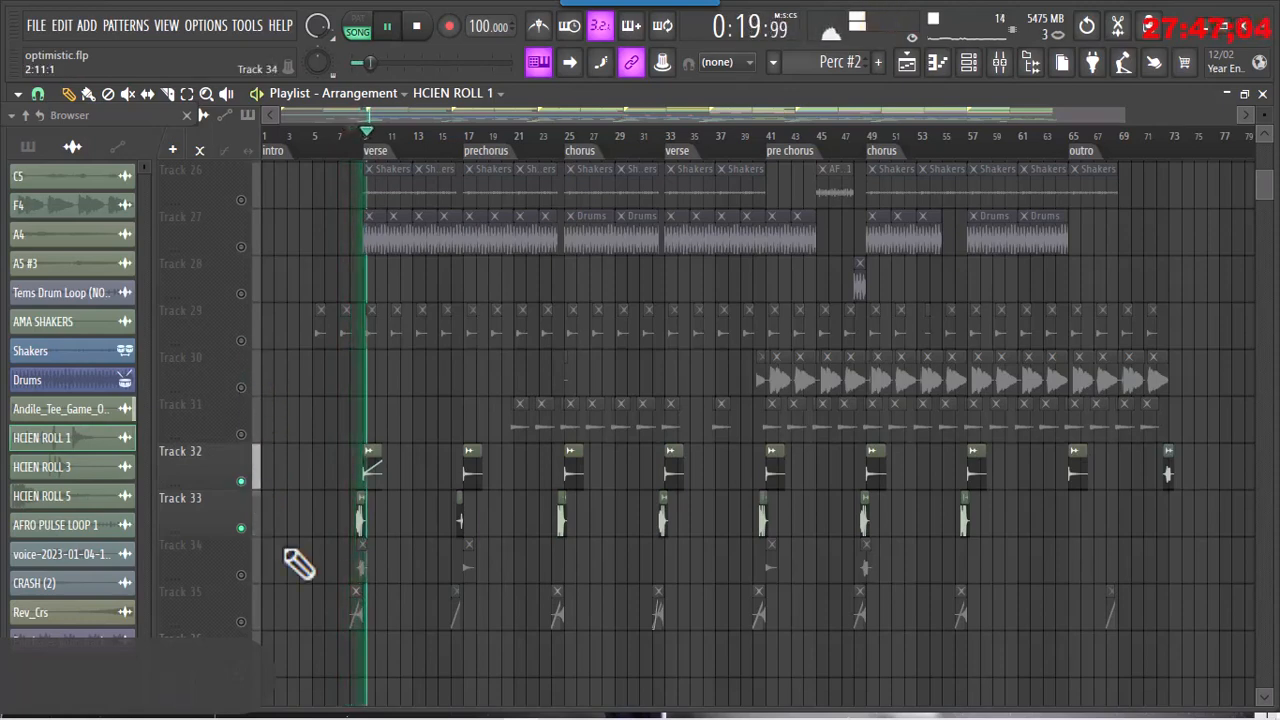
{"action": "key", "text": "space"}
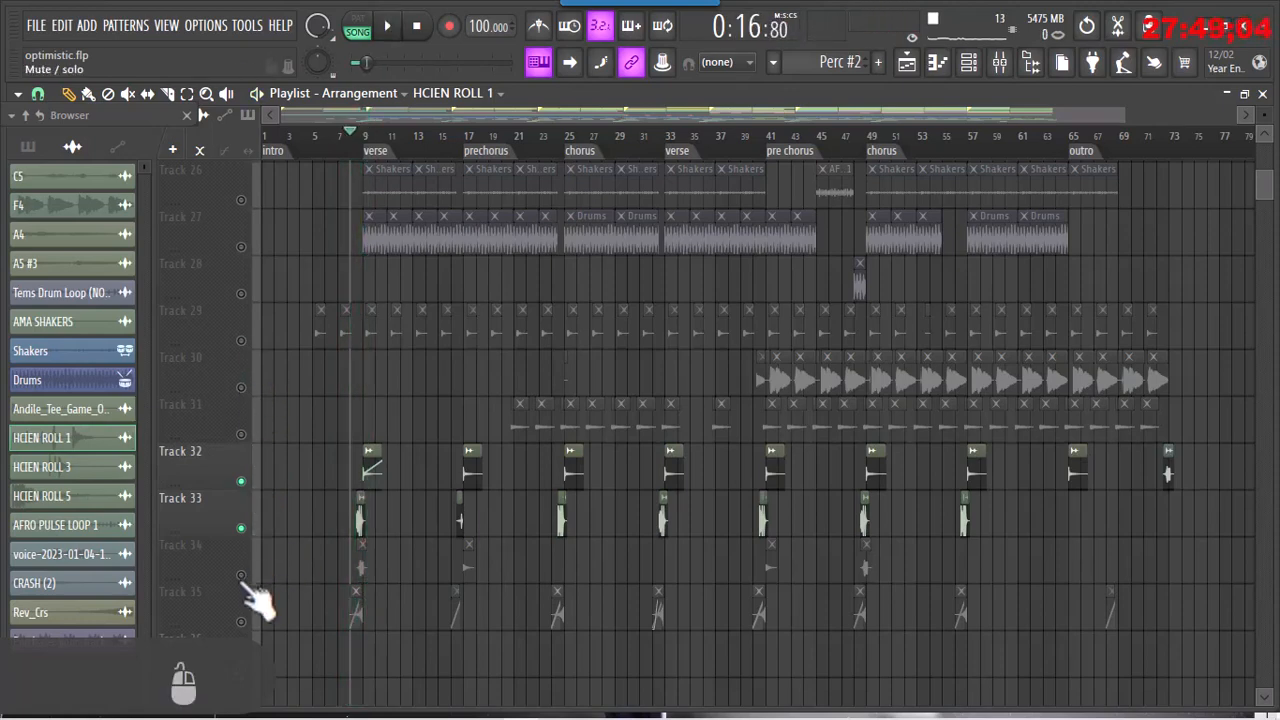
{"action": "left_click", "coordinate": [242, 575]}
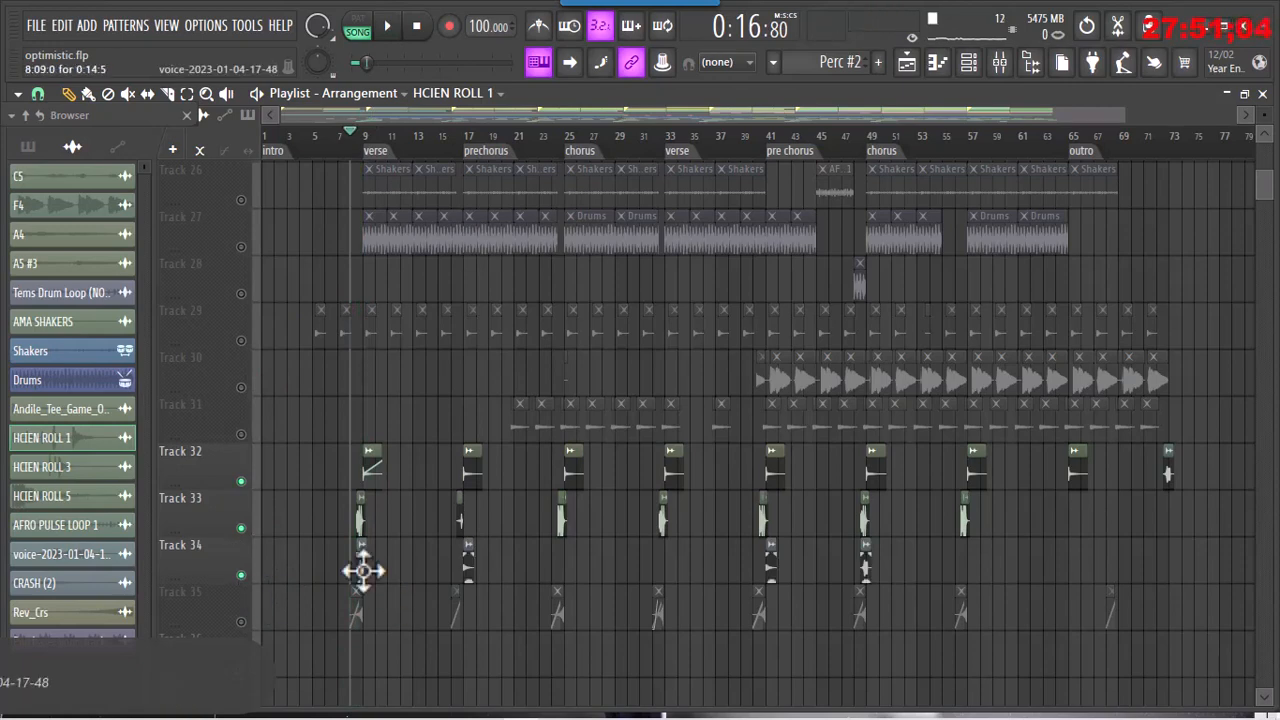
{"action": "double_click", "coordinate": [362, 571]}
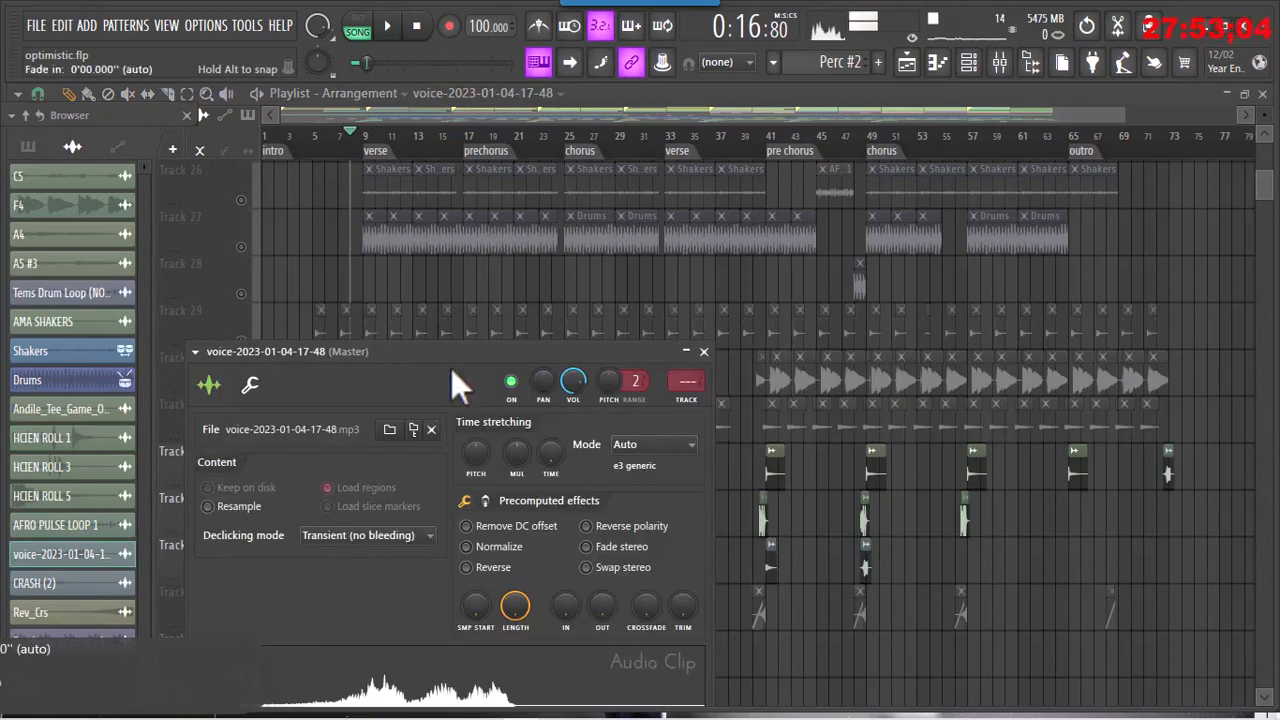
{"action": "left_click_drag", "start_coordinate": [481, 352], "coordinate": [481, 270]}
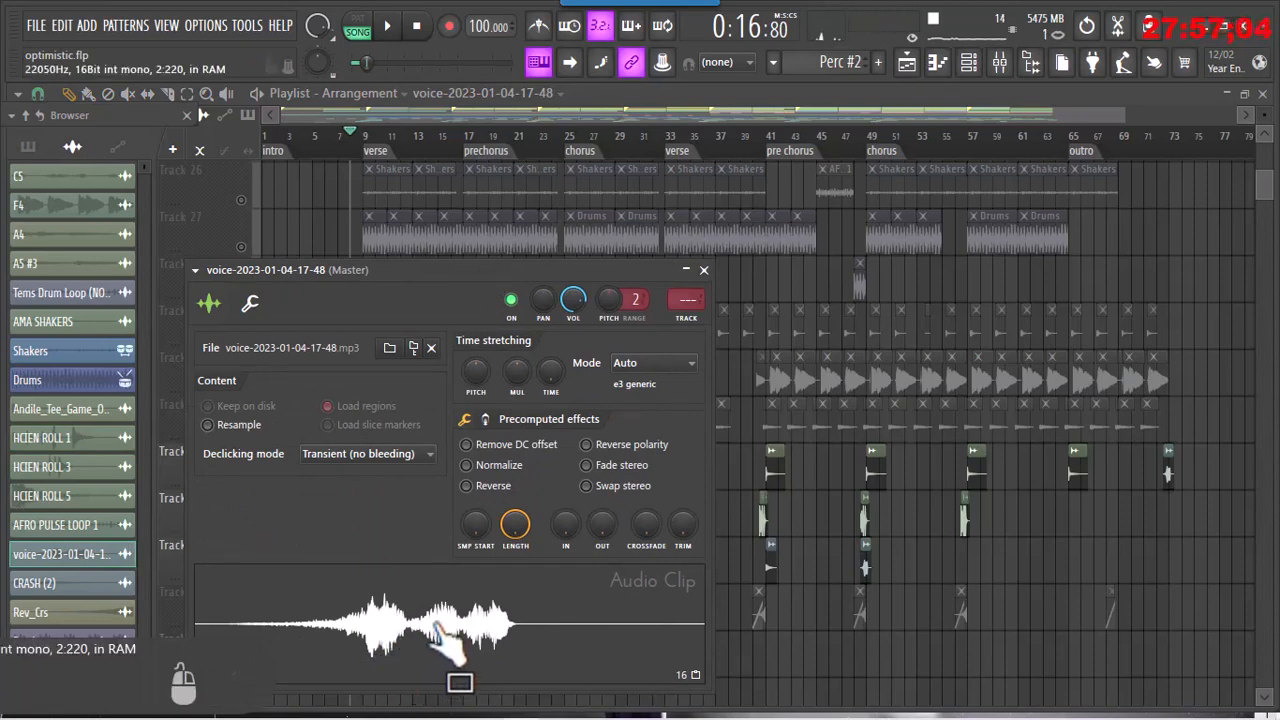
{"action": "left_click", "coordinate": [704, 271]}
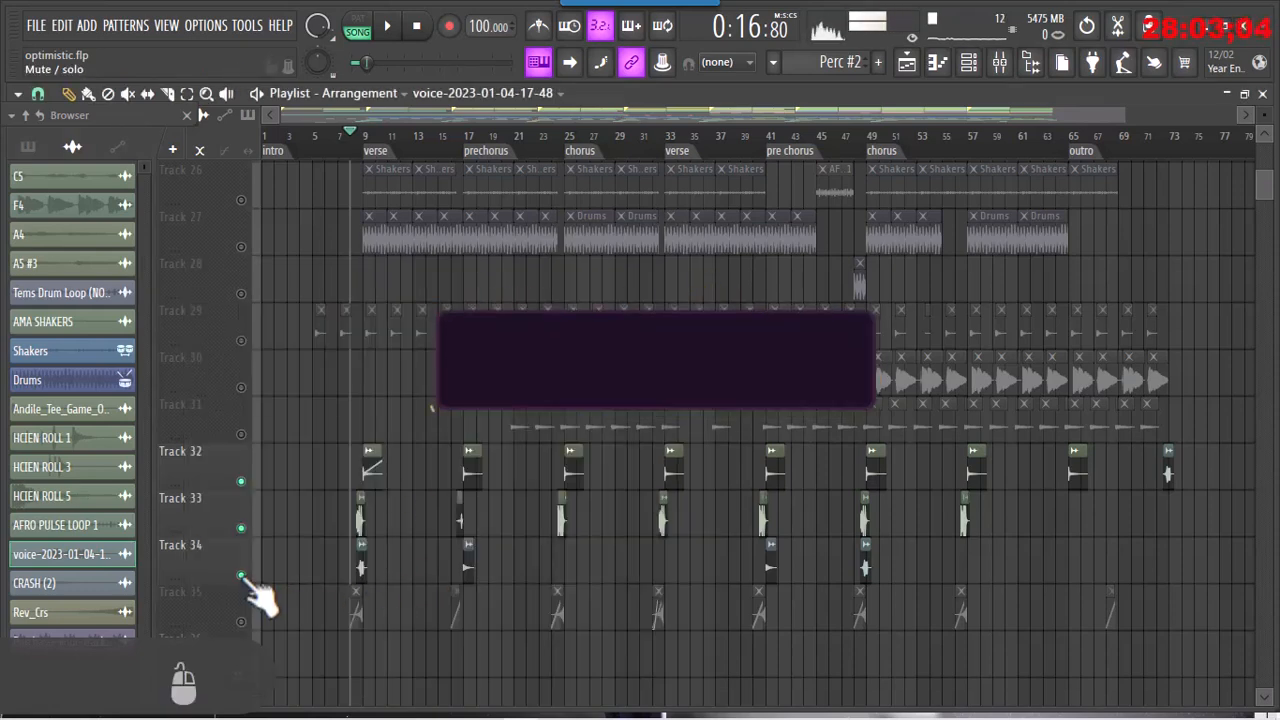
{"action": "key", "text": "space"}
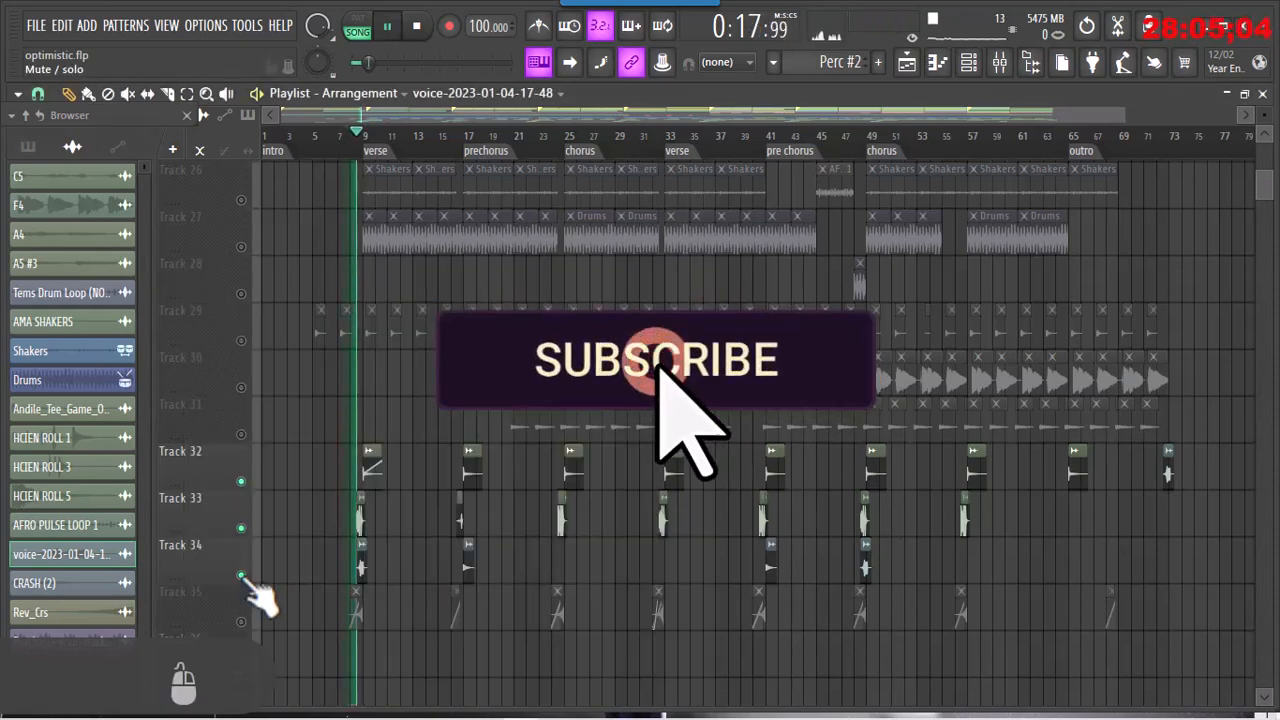
- Stop playback, unmute track 35, and open and close the settings of its first Rev_Crs clip
{"action": "key", "text": "space"}
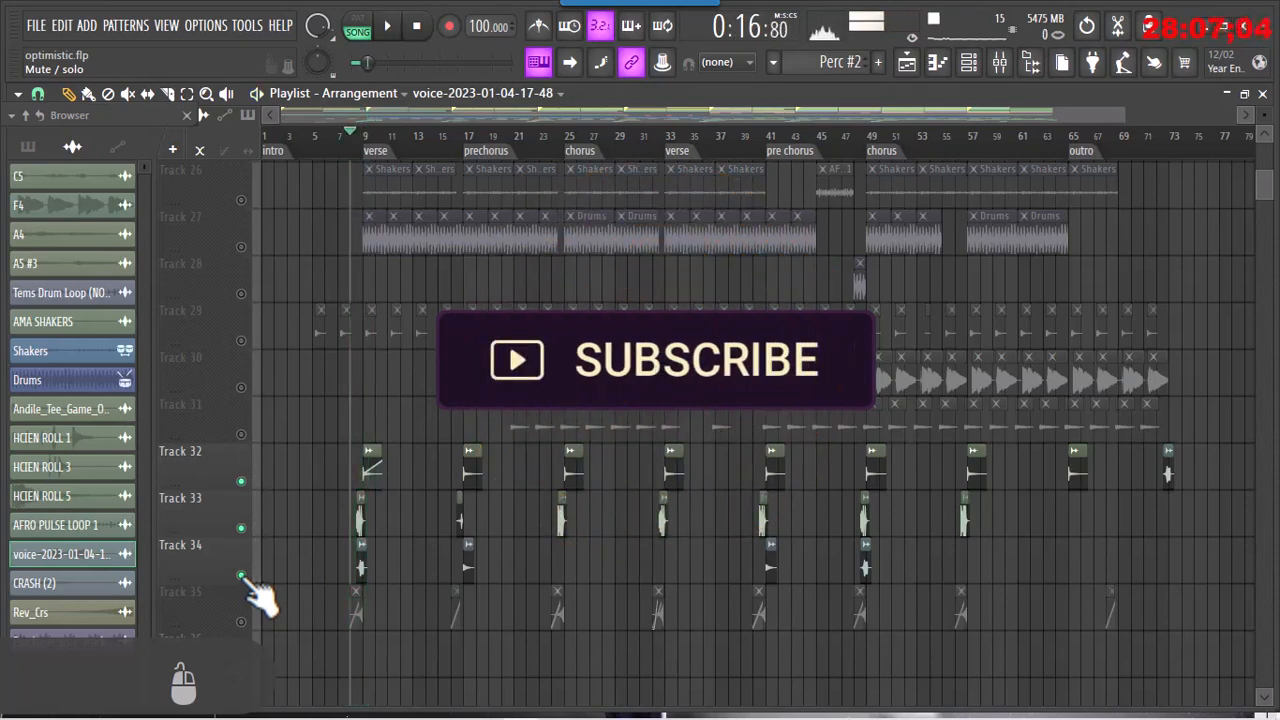
{"action": "left_click", "coordinate": [240, 621]}
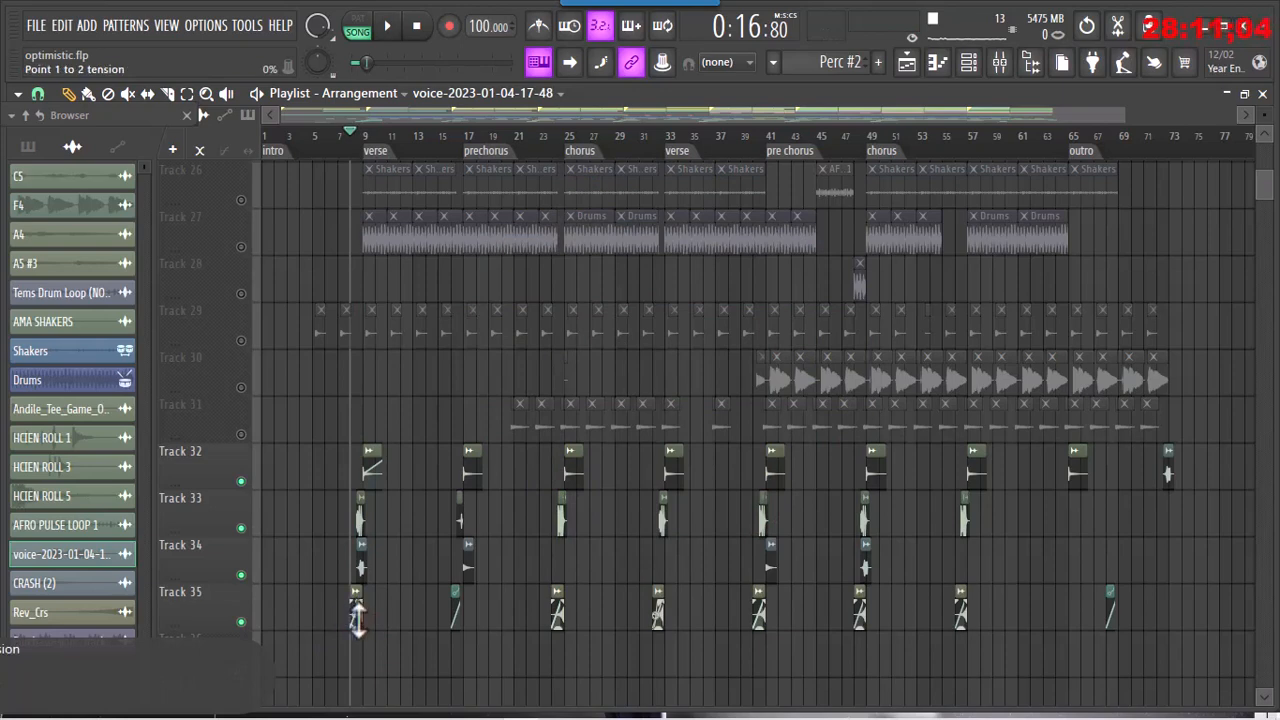
{"action": "double_click", "coordinate": [354, 619]}
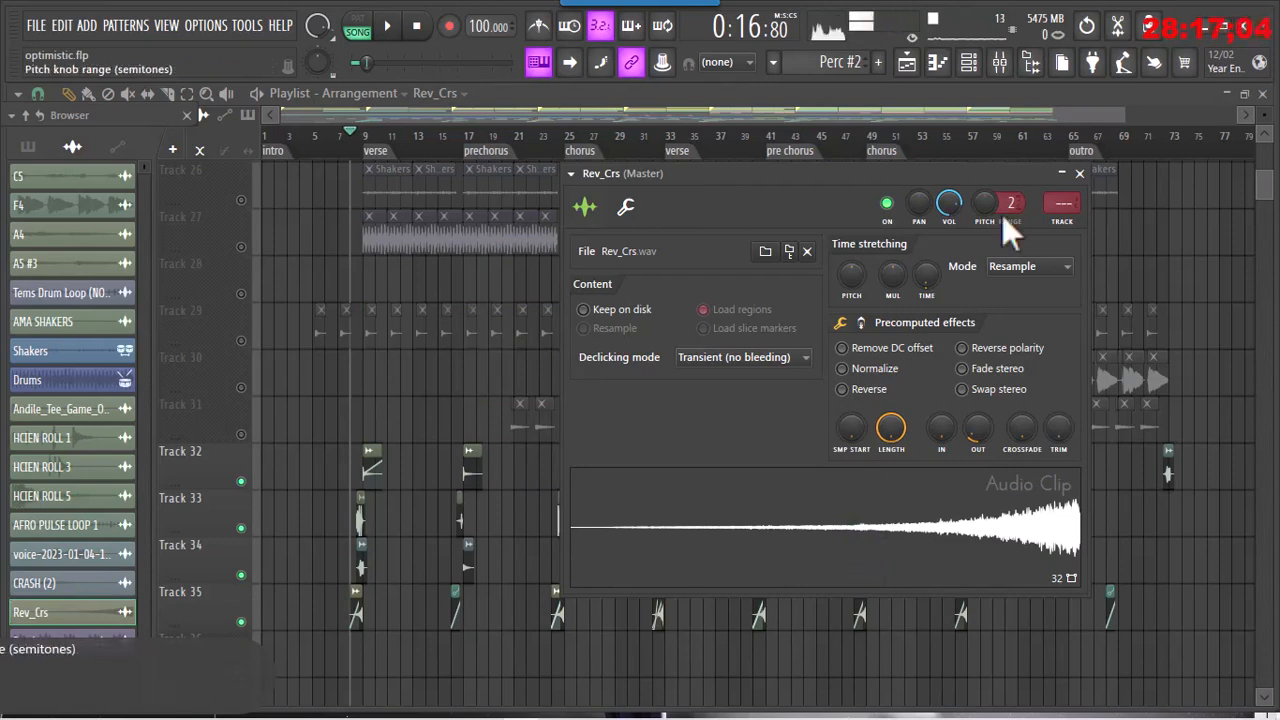
{"action": "left_click", "coordinate": [1079, 174]}
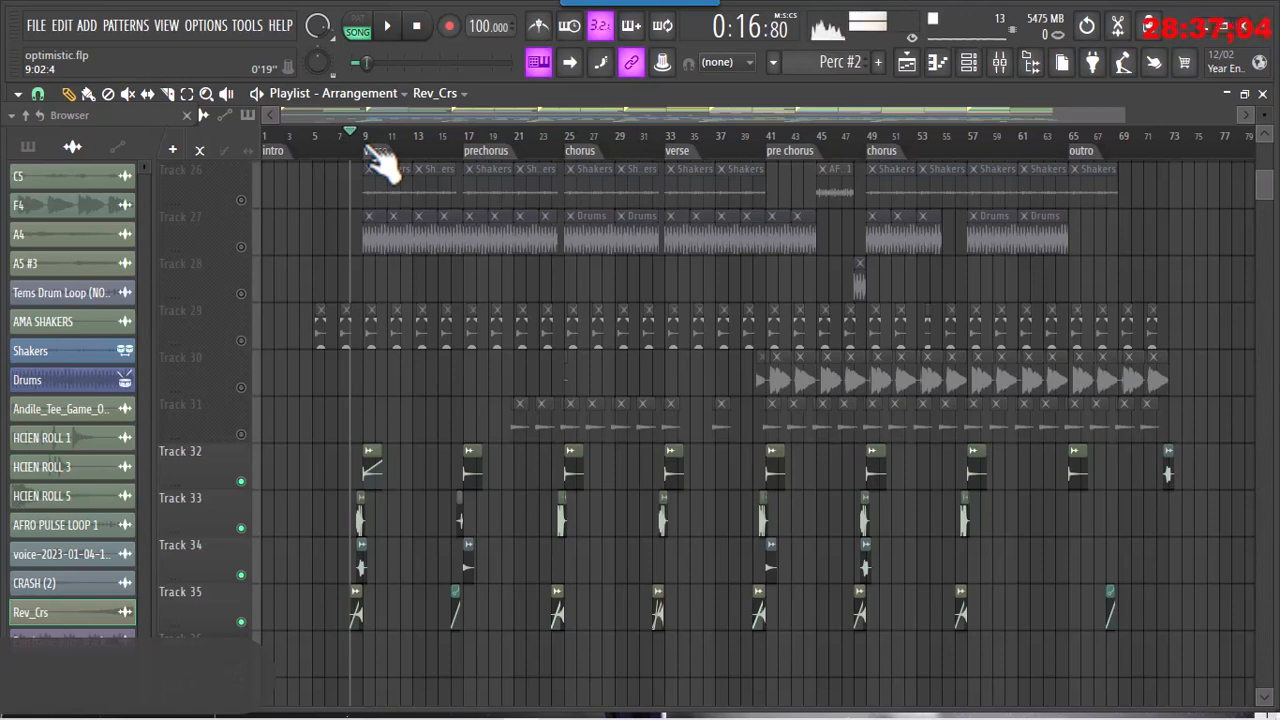
- Play the song from bar 8 into the verse and from bar 16 into the prechorus, stopping after each
{"action": "key", "text": "space"}
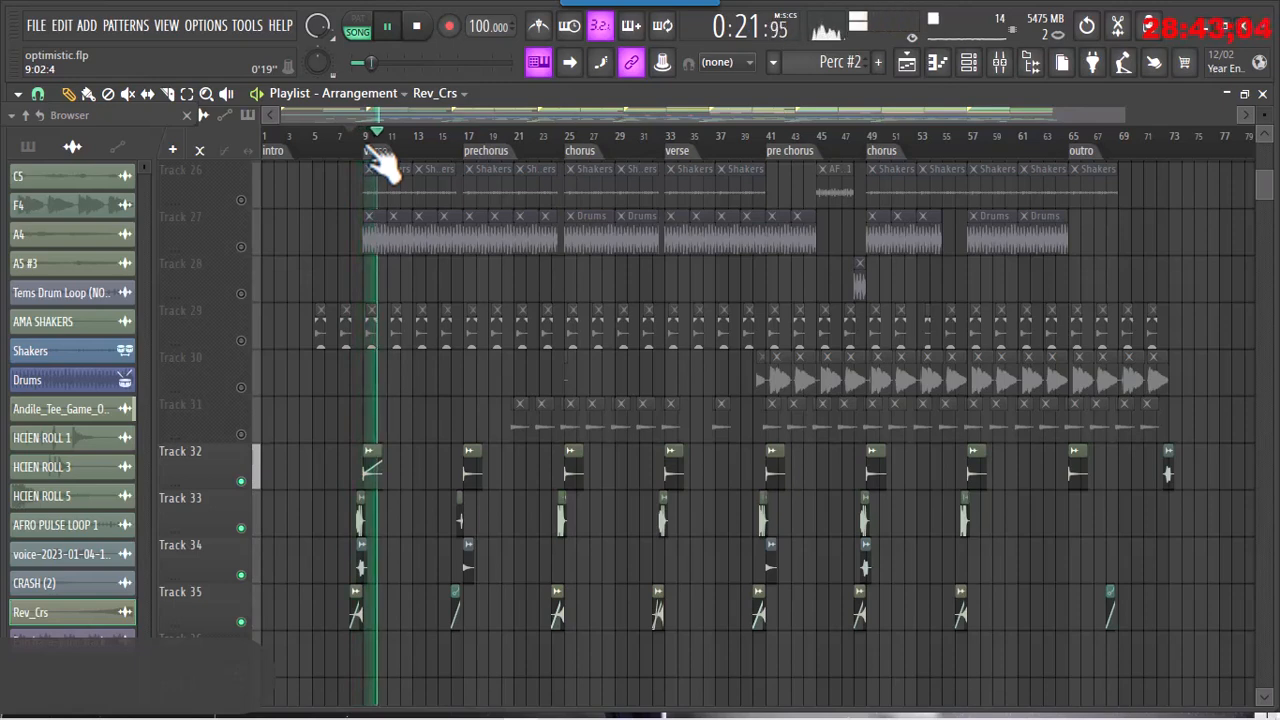
{"action": "key", "text": "space"}
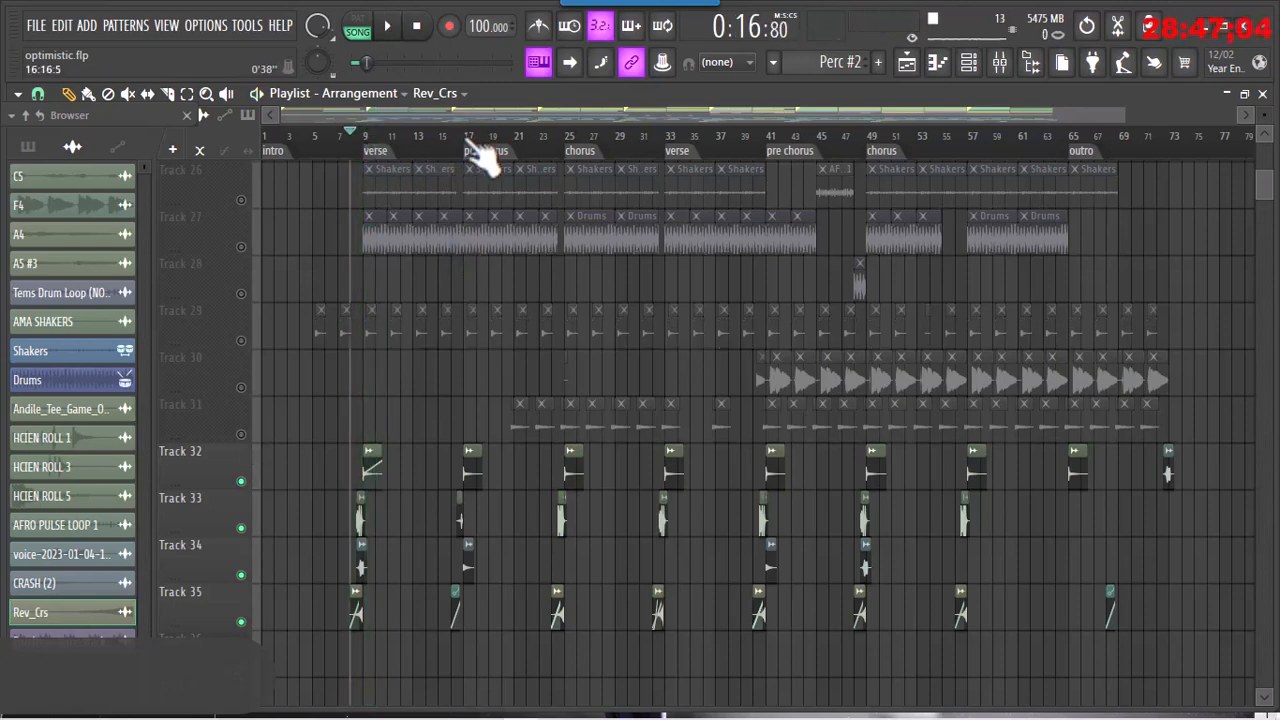
{"action": "left_click", "coordinate": [458, 150]}
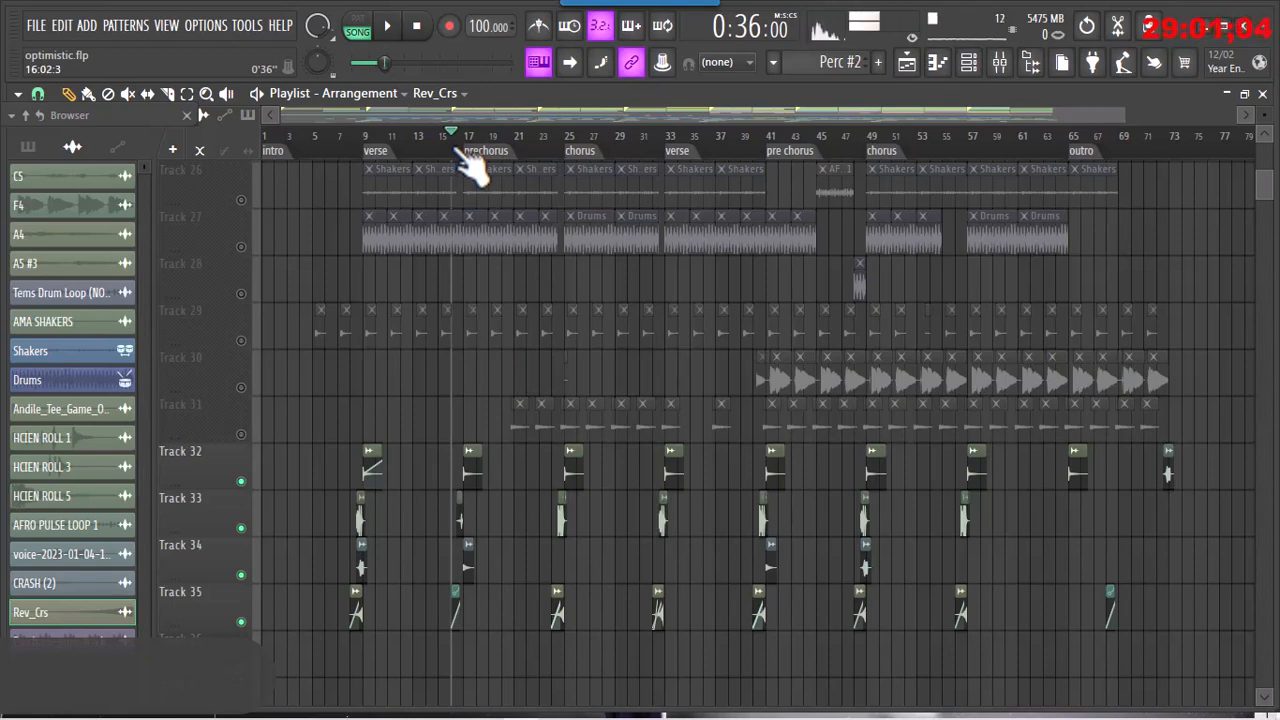
{"action": "key", "text": "space"}
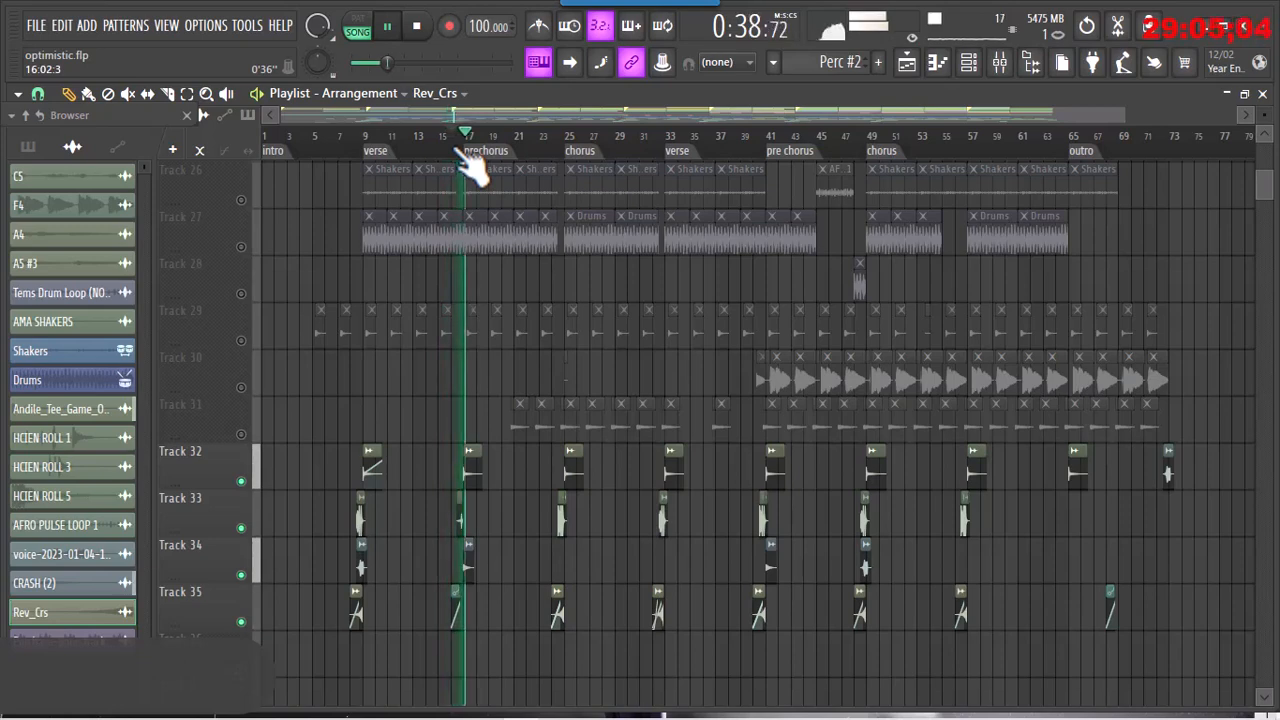
{"action": "key", "text": "space"}
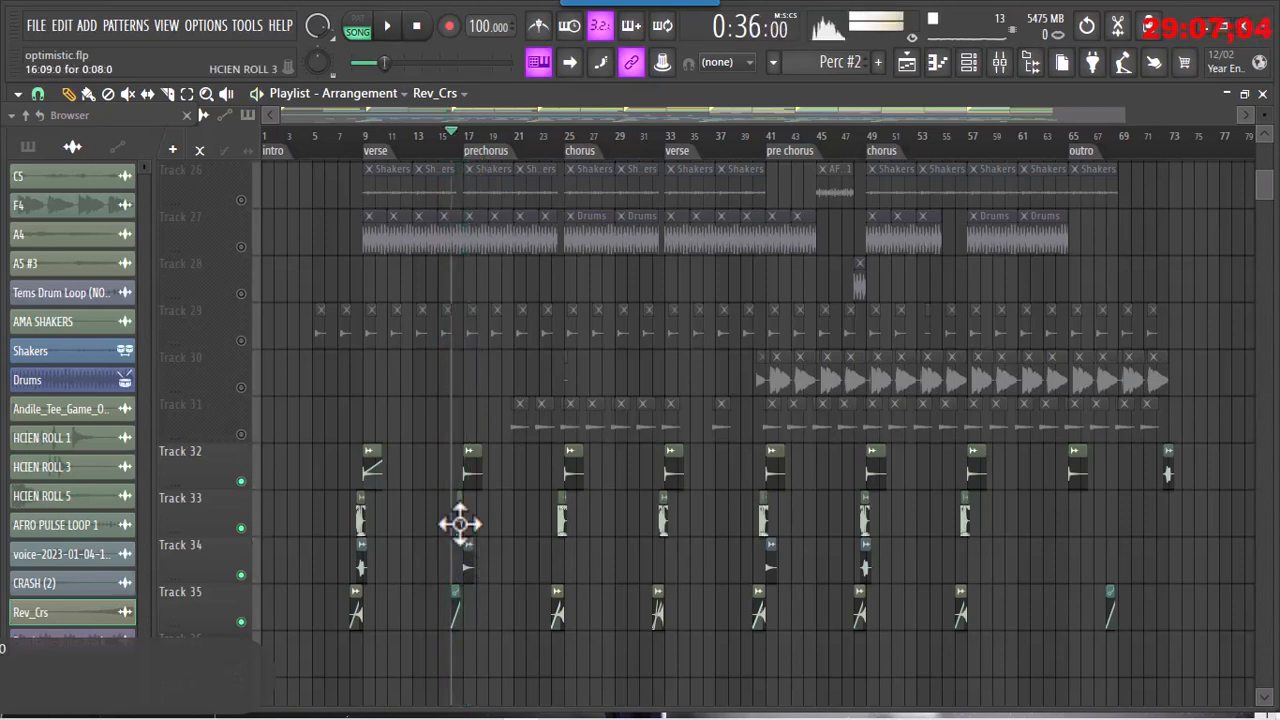
- Preview the HCIEN ROLL 3 clip before the prechorus on track 33 in its settings window and close it
{"action": "double_click", "coordinate": [460, 523]}
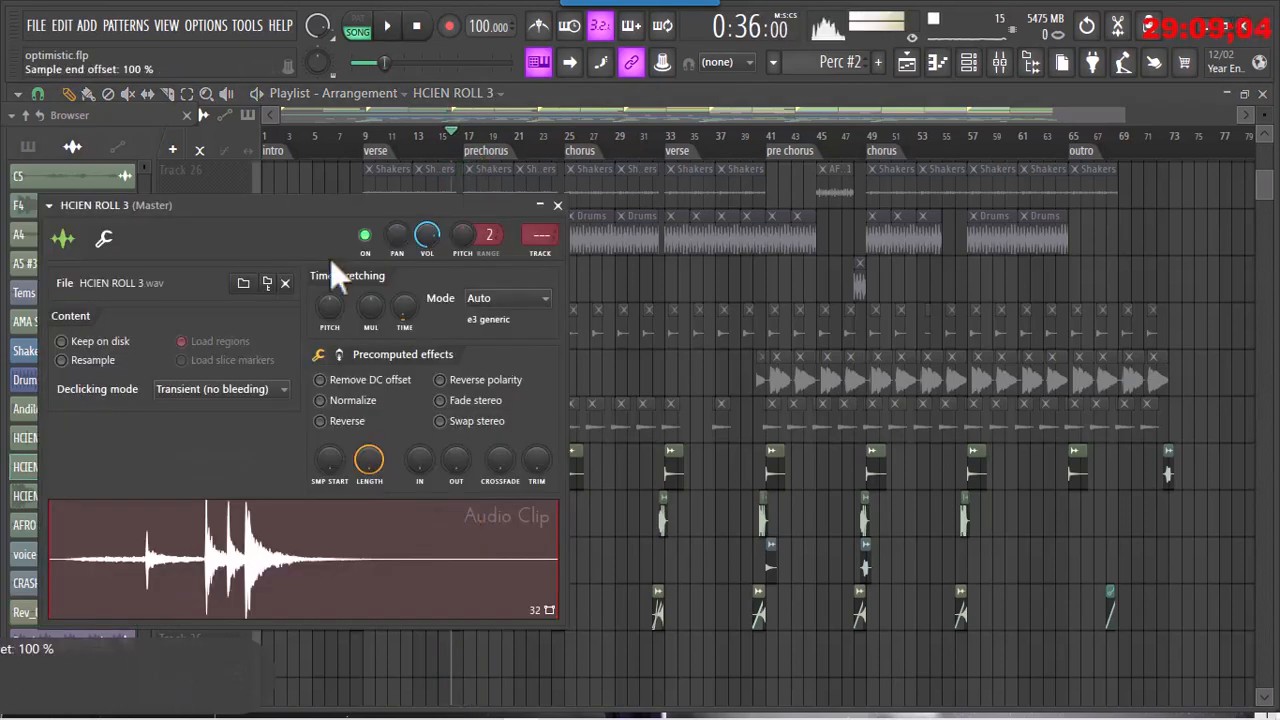
{"action": "left_click_drag", "start_coordinate": [313, 207], "coordinate": [335, 173]}
{"action": "mouse_move", "coordinate": [250, 528]}
{"action": "left_mouse_down"}
{"action": "mouse_move", "coordinate": [272, 536]}
{"action": "mouse_move", "coordinate": [246, 533]}
{"action": "left_mouse_up"}
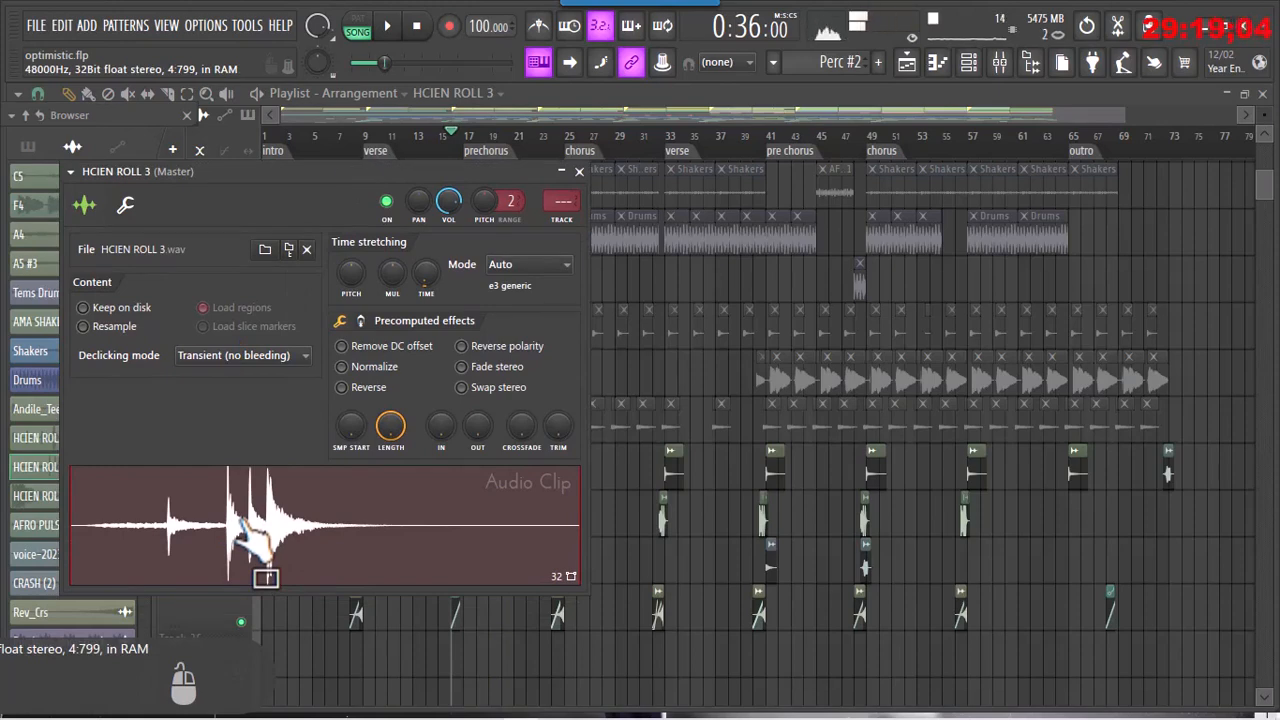
{"action": "left_click_drag", "start_coordinate": [250, 540], "coordinate": [252, 538]}
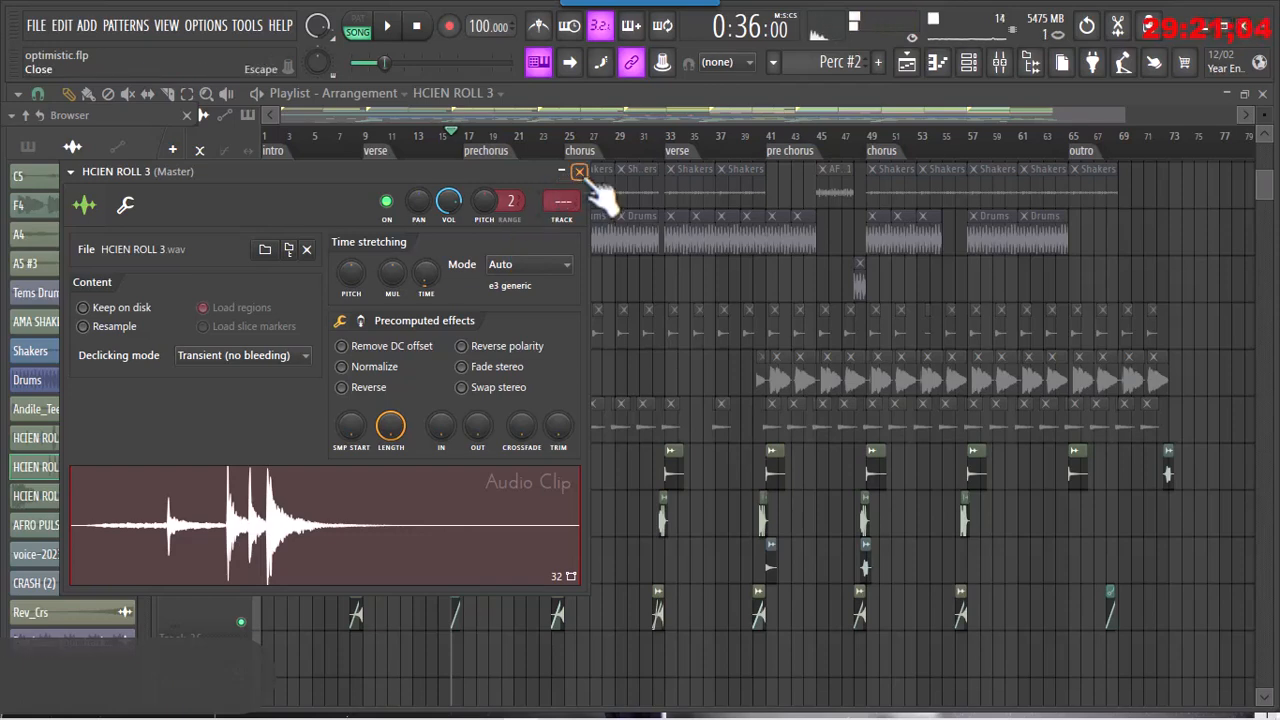
{"action": "left_click", "coordinate": [579, 172]}
- Solo track 33 and play its roll from bar 16
{"action": "left_click", "coordinate": [240, 528]}
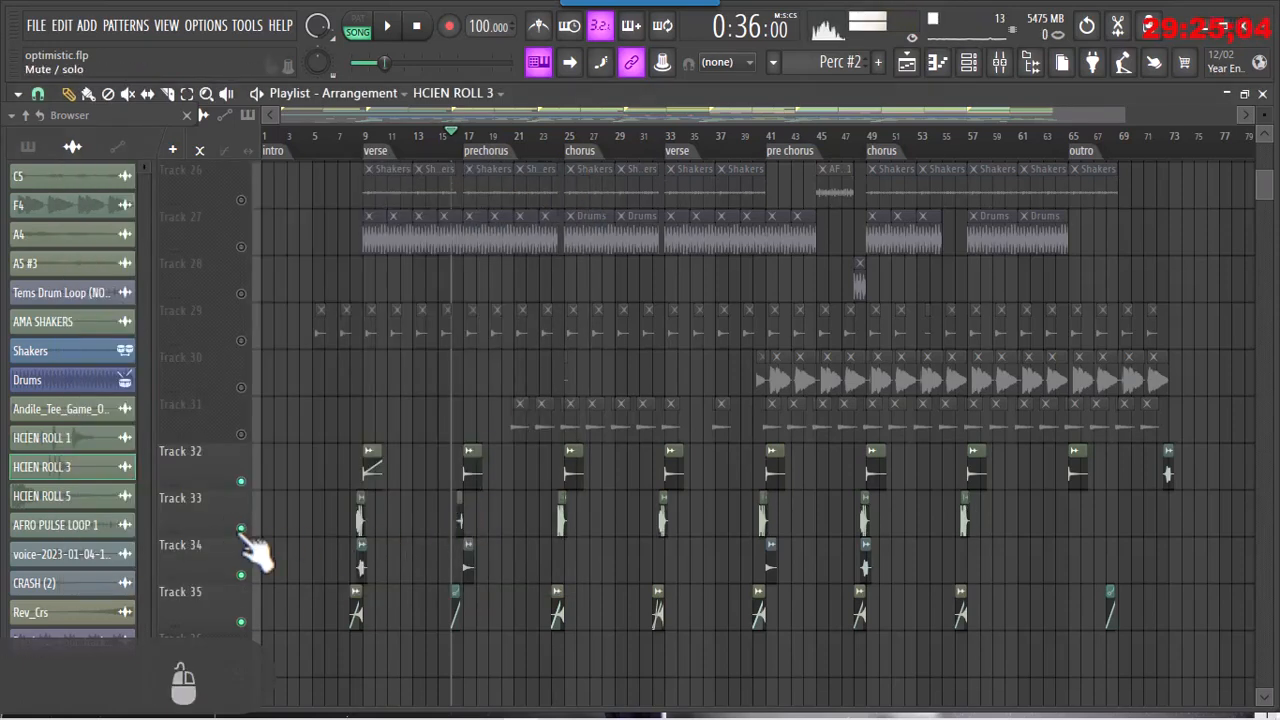
{"action": "right_click", "coordinate": [240, 528]}
{"action": "right_click", "coordinate": [240, 528]}
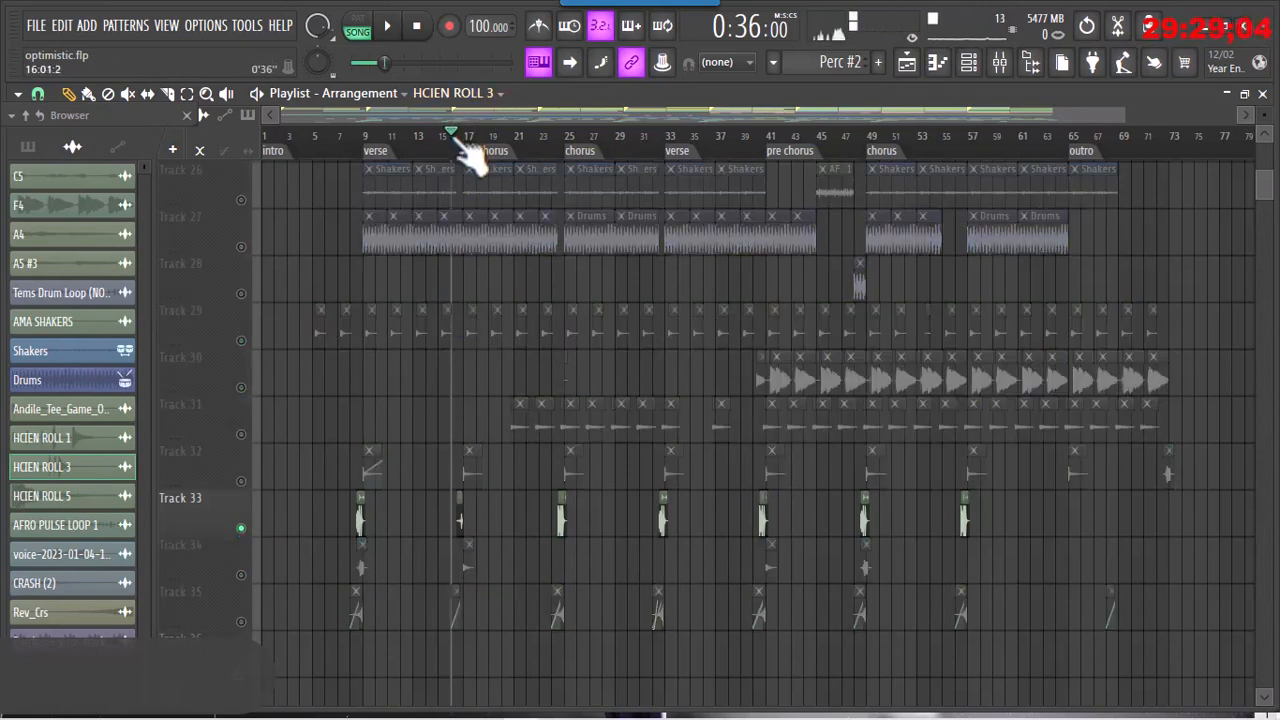
{"action": "key", "text": "space"}
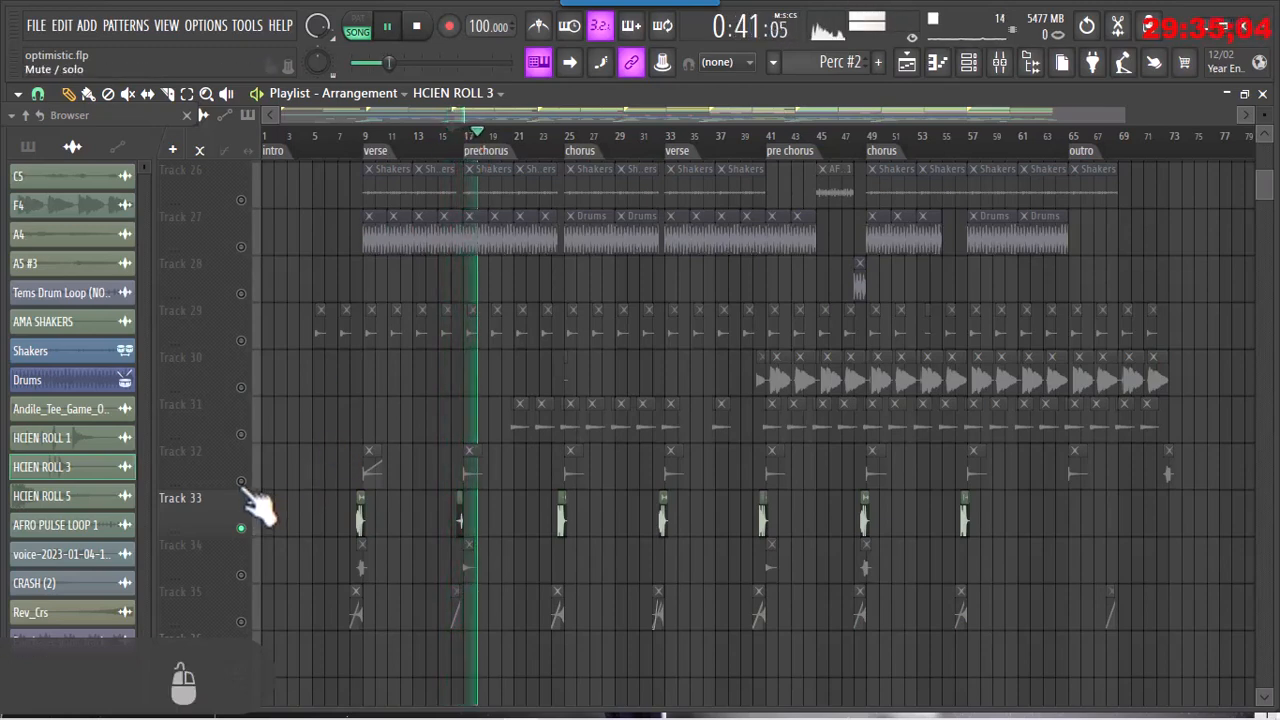
- Unmute track 34 and replay the prechorus transition from bar 16, then stop
{"action": "left_click", "coordinate": [241, 575]}
{"action": "key", "text": "space"}
{"action": "key", "text": "space"}
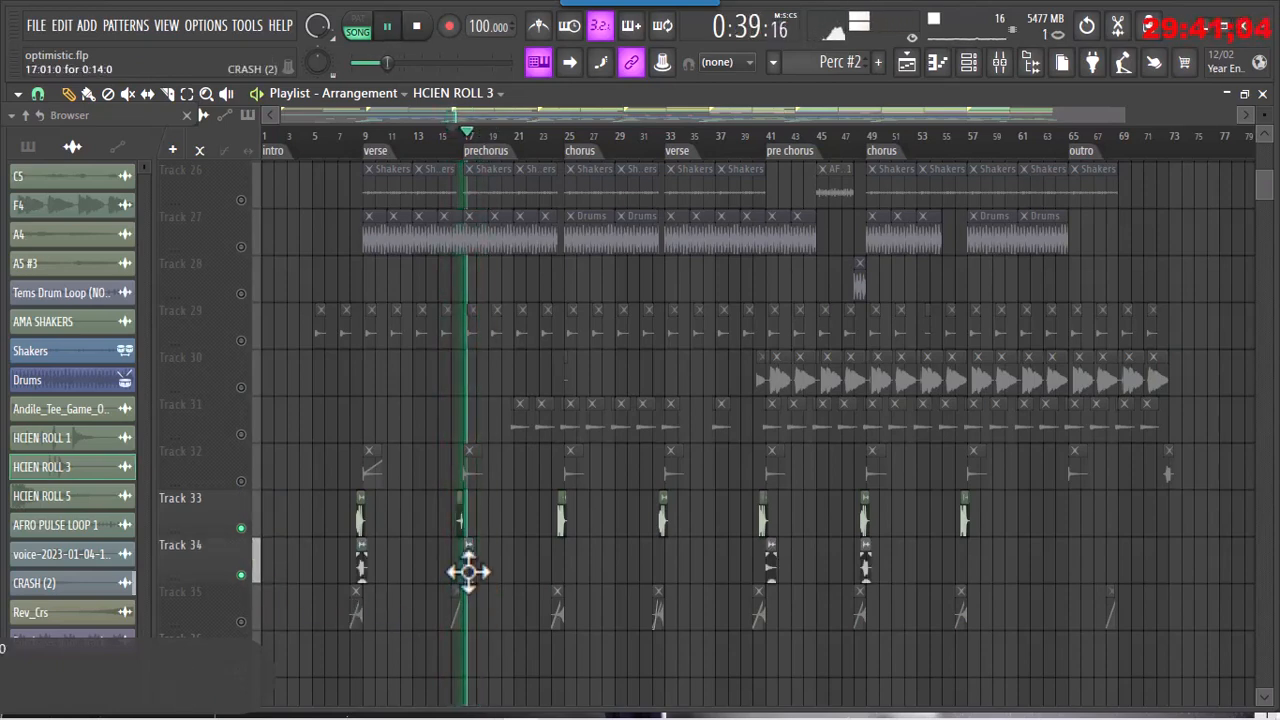
{"action": "key", "text": "space"}
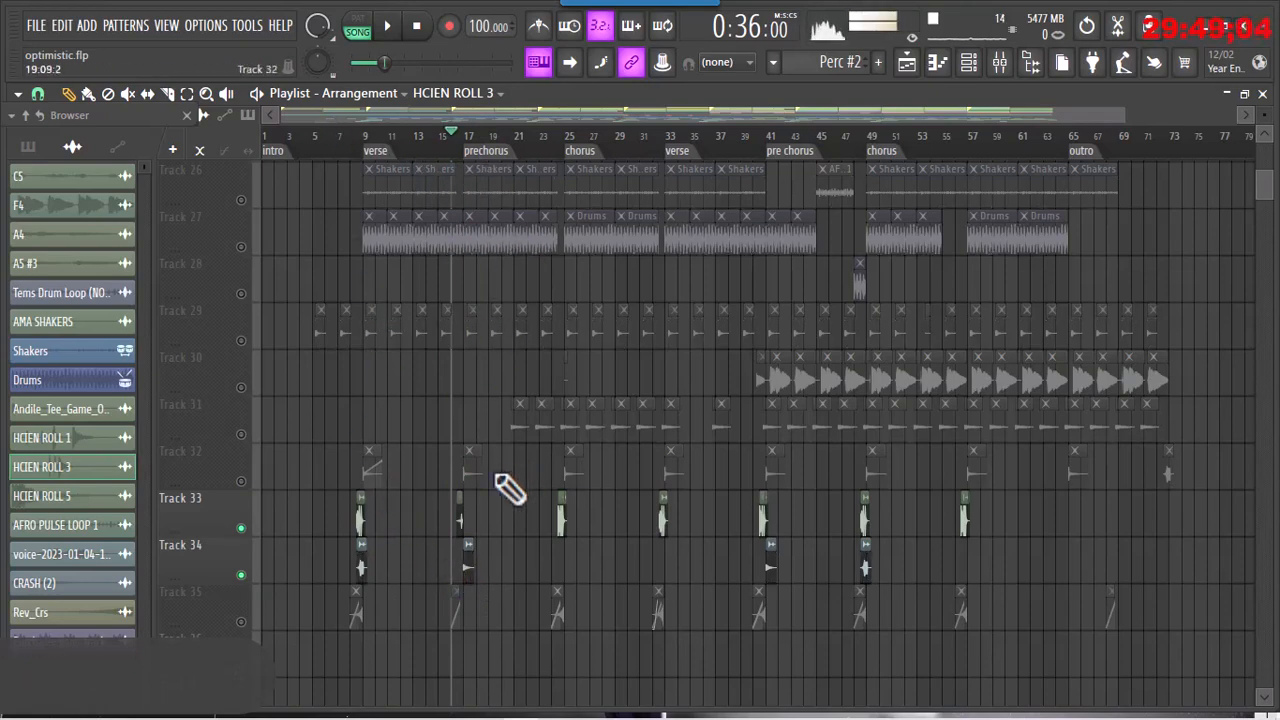
- Preview the CRASH (2) clip on track 34 and the first prechorus clip on track 32 in their settings windows, closing each
{"action": "double_click", "coordinate": [470, 570]}
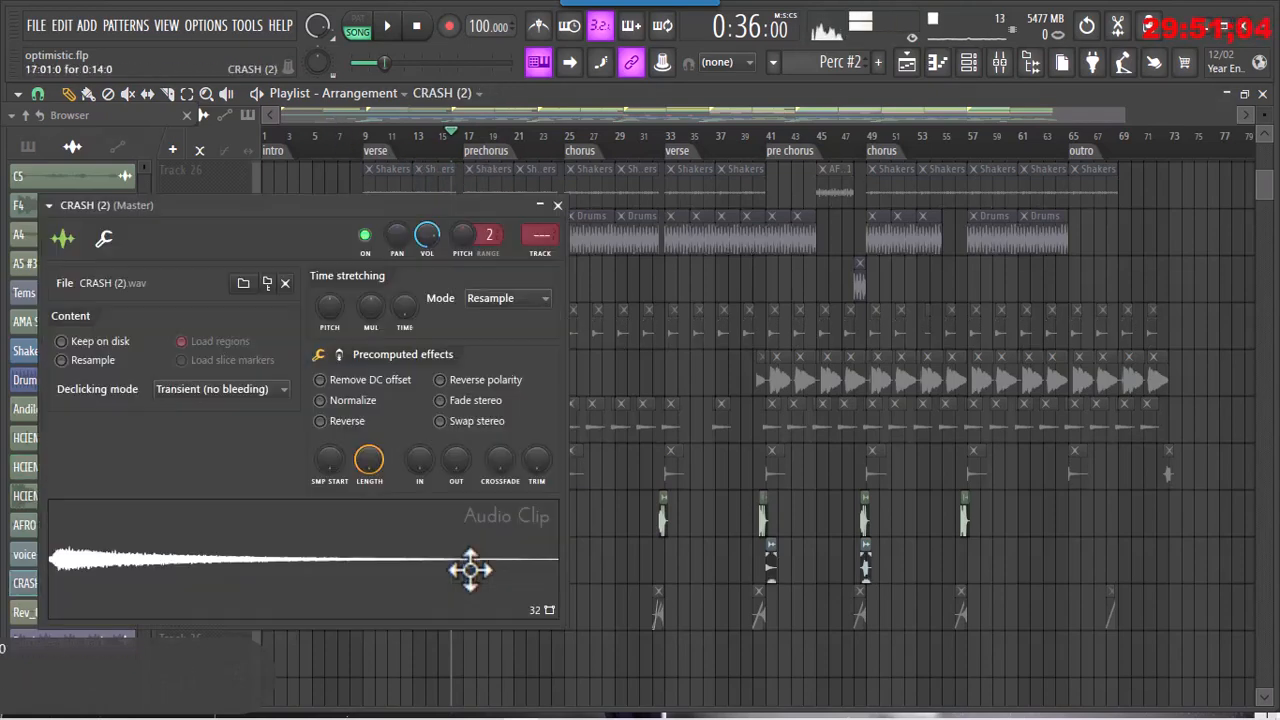
{"action": "left_click_drag", "start_coordinate": [178, 560], "coordinate": [200, 556]}
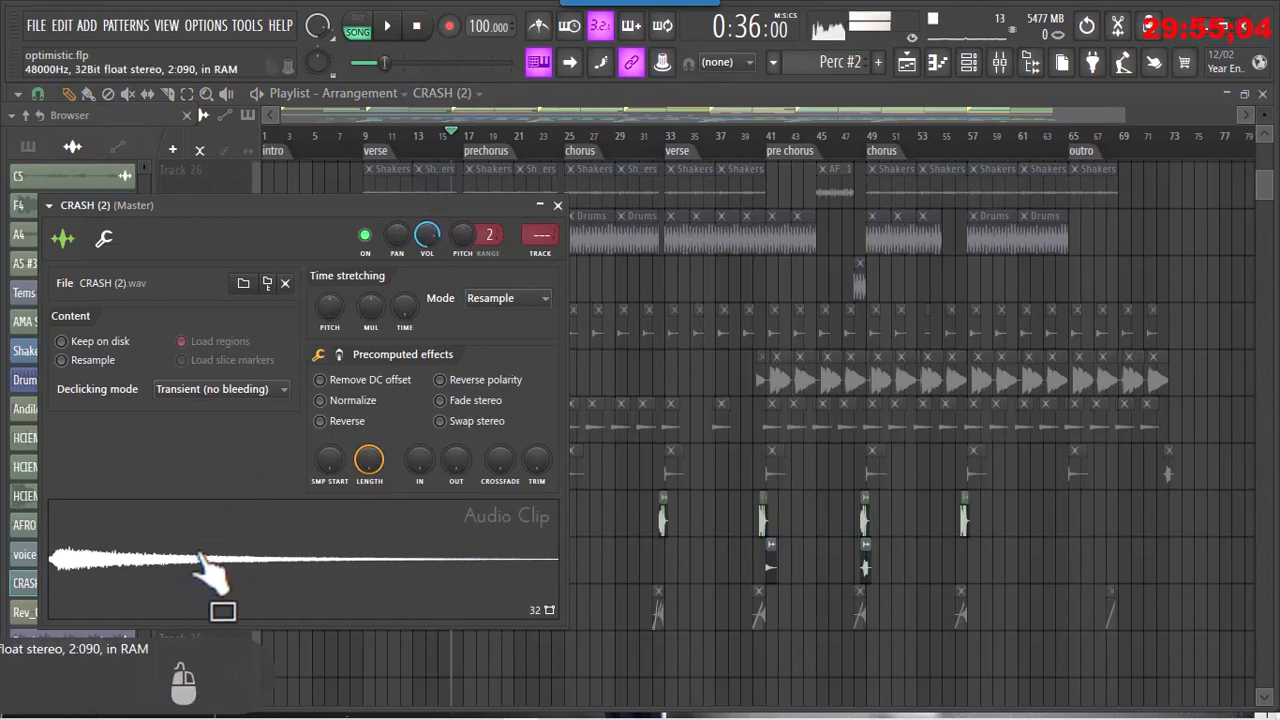
{"action": "left_click", "coordinate": [558, 206]}
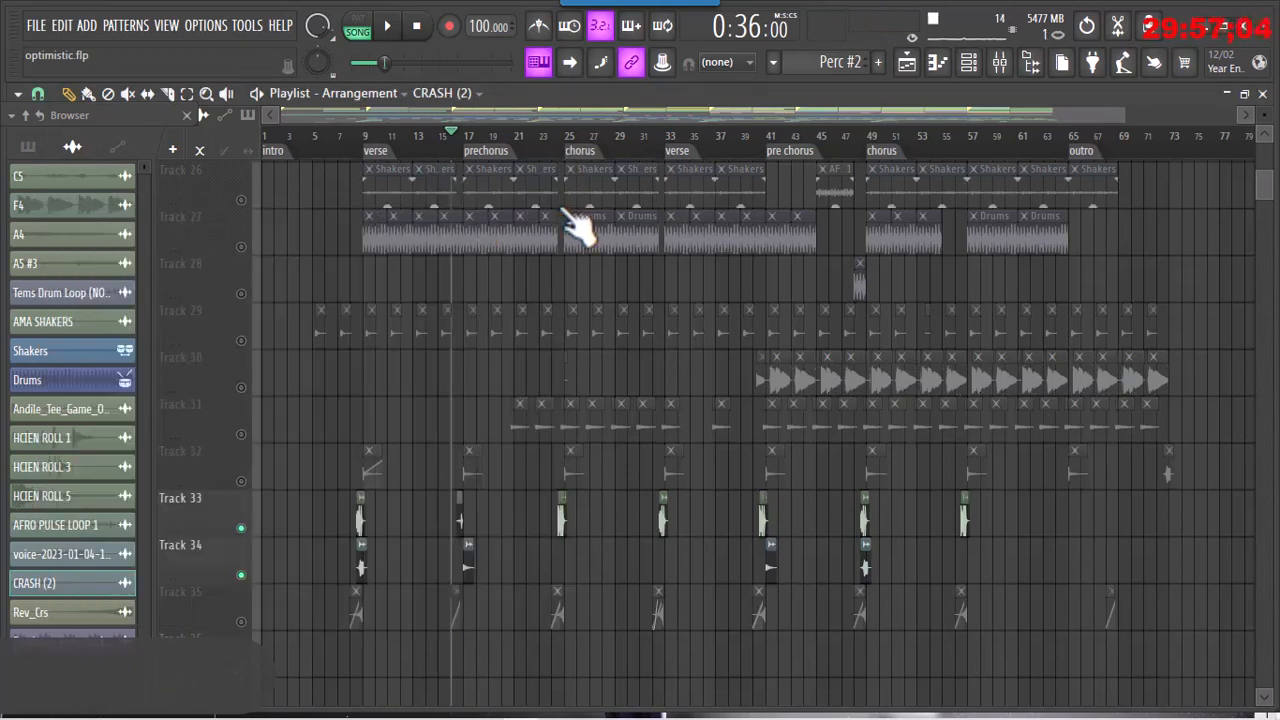
{"action": "double_click", "coordinate": [472, 480]}
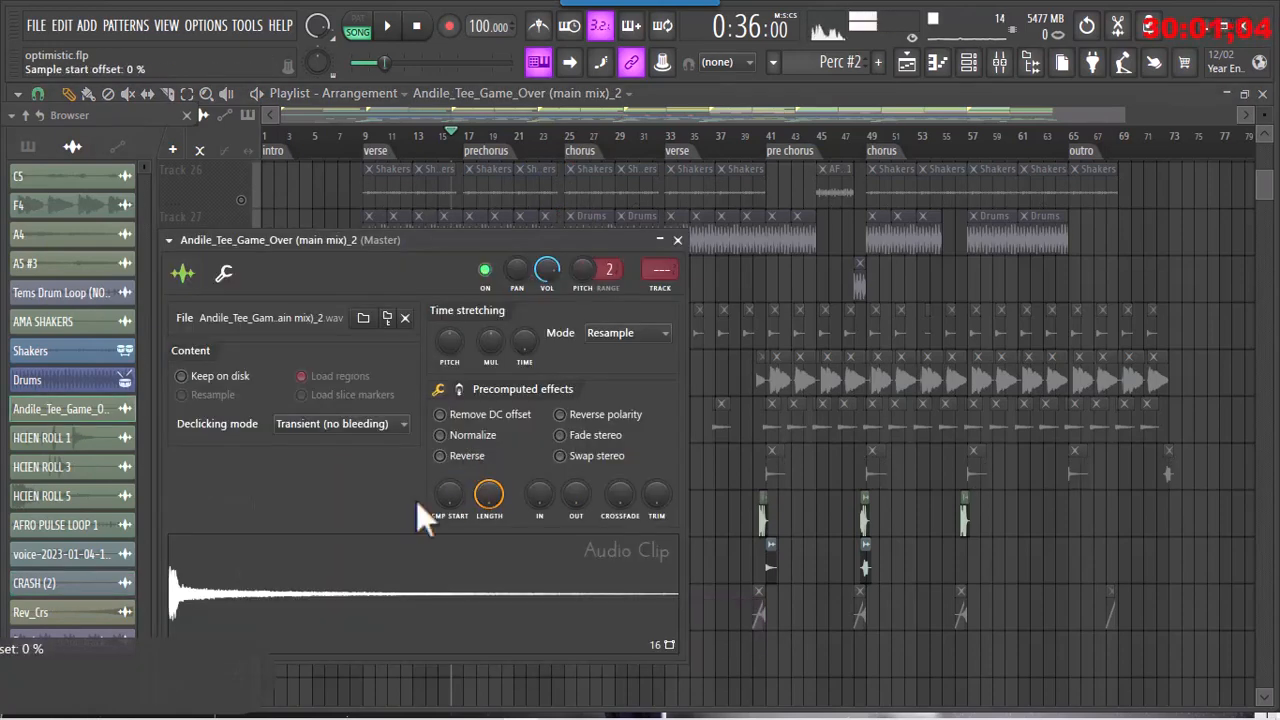
{"action": "left_click_drag", "start_coordinate": [372, 580], "coordinate": [365, 582]}
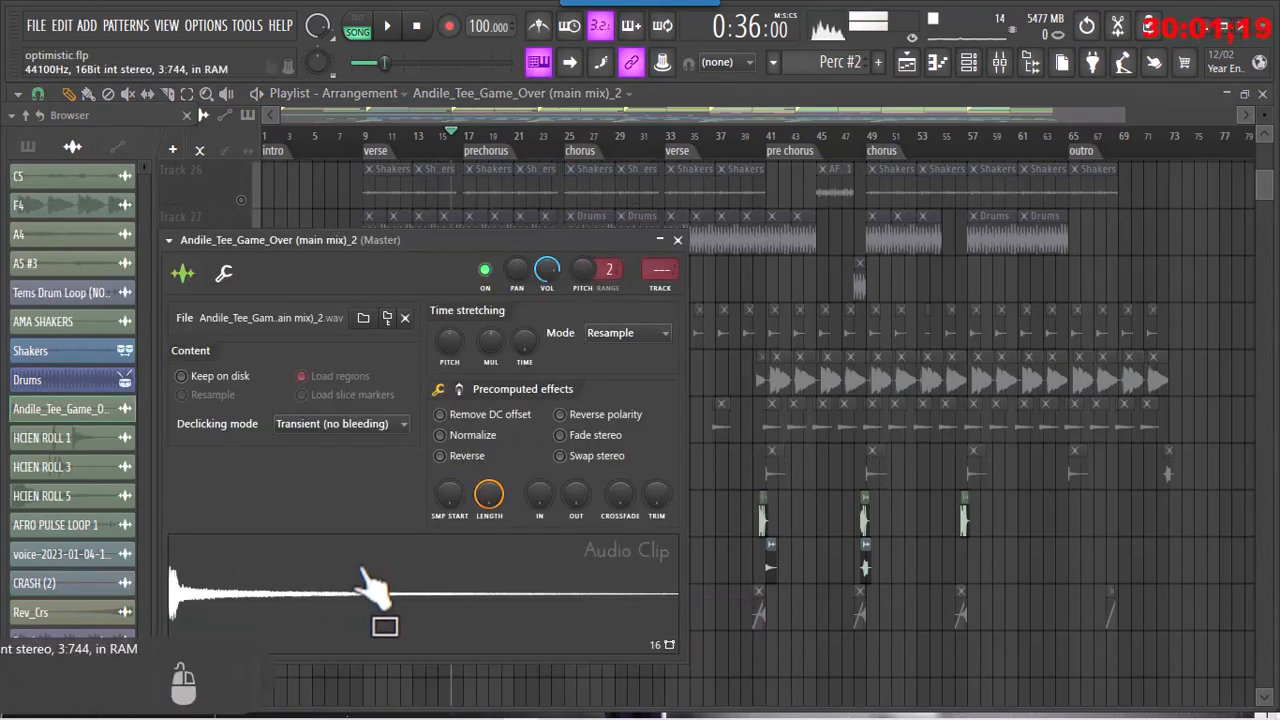
{"action": "left_click", "coordinate": [678, 241]}
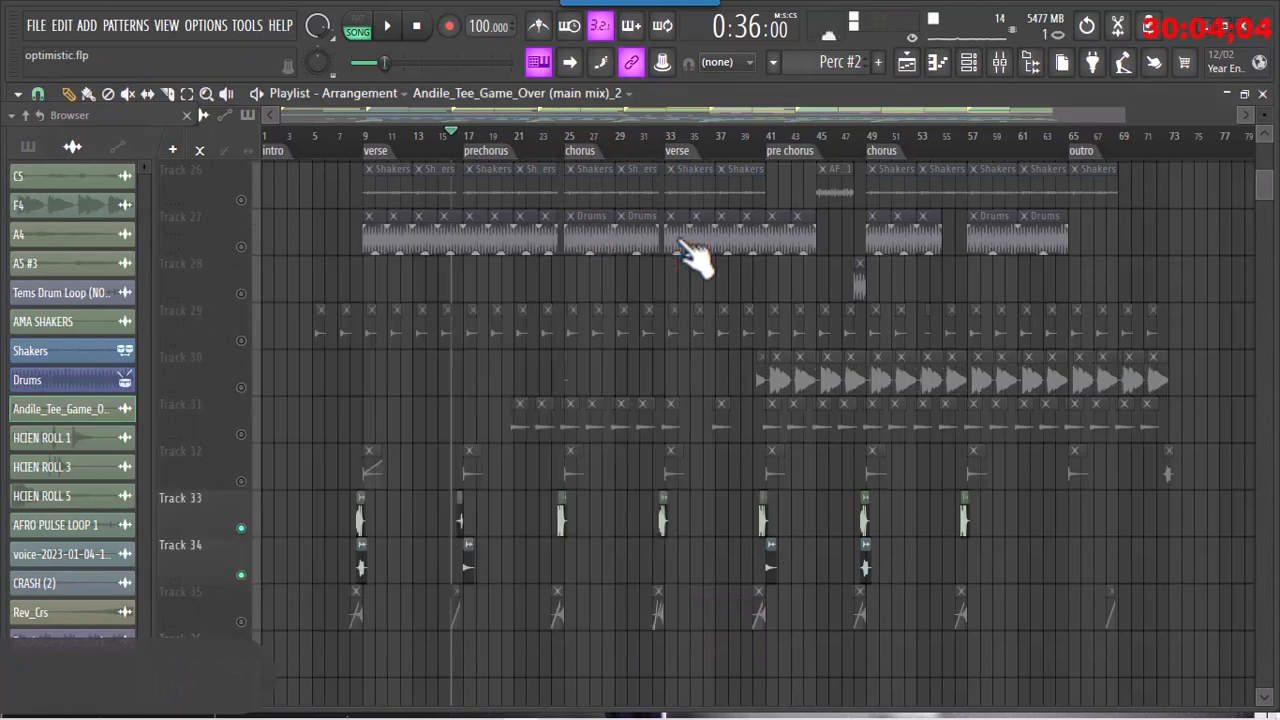
- Unmute tracks 32 and 35 and play the combined effects from bar 16 twice, then stop
{"action": "left_click", "coordinate": [244, 483]}
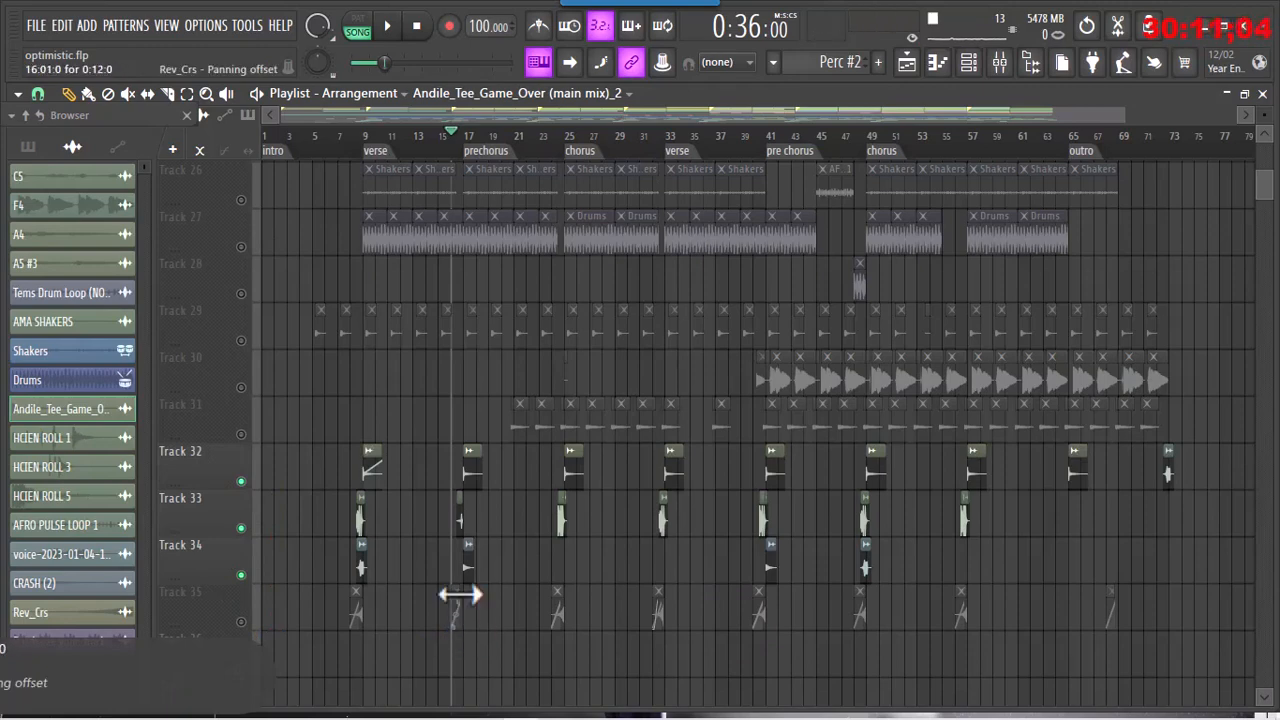
{"action": "left_click", "coordinate": [241, 622]}
{"action": "key", "text": "space"}
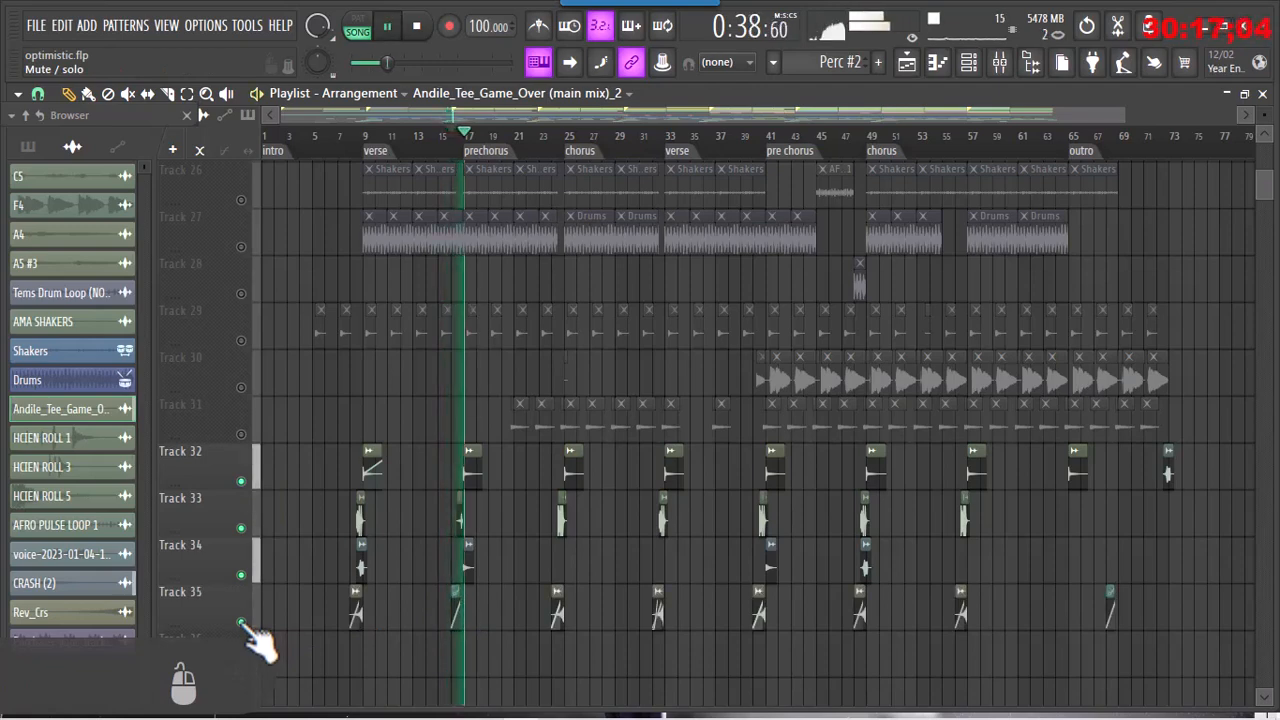
{"action": "key", "text": "space"}
{"action": "key", "text": "space"}
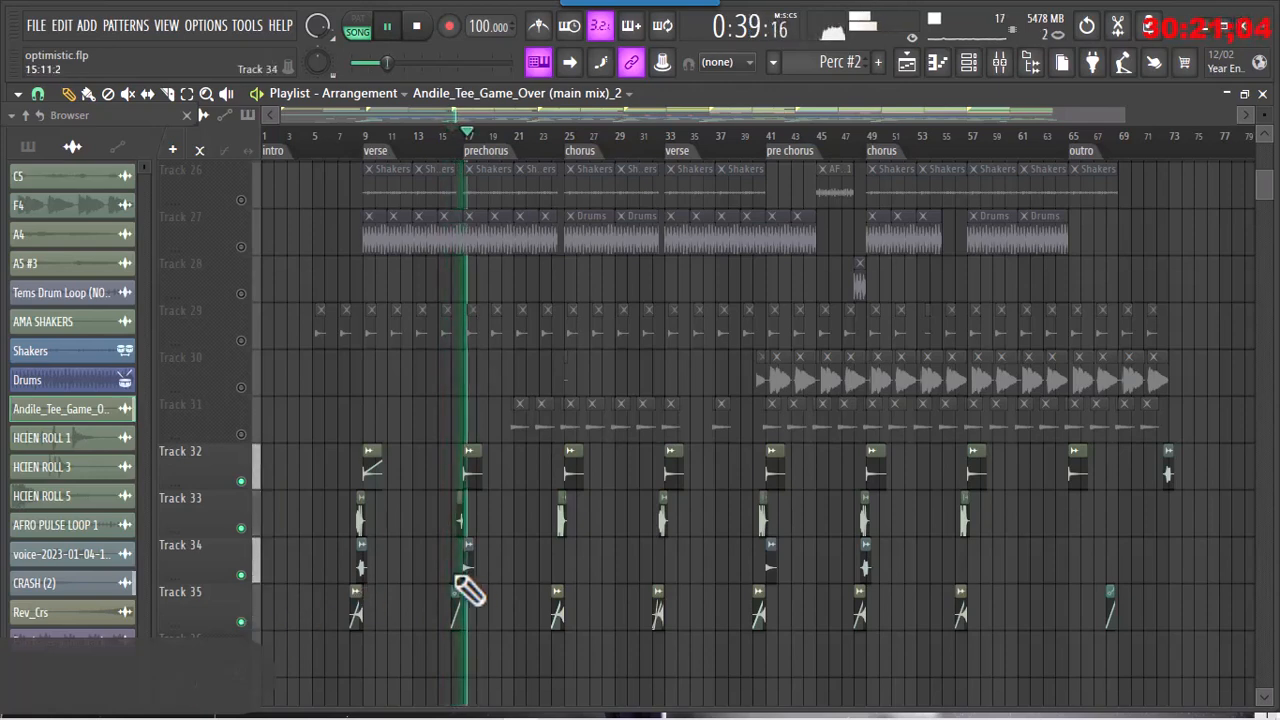
{"action": "key", "text": "space"}
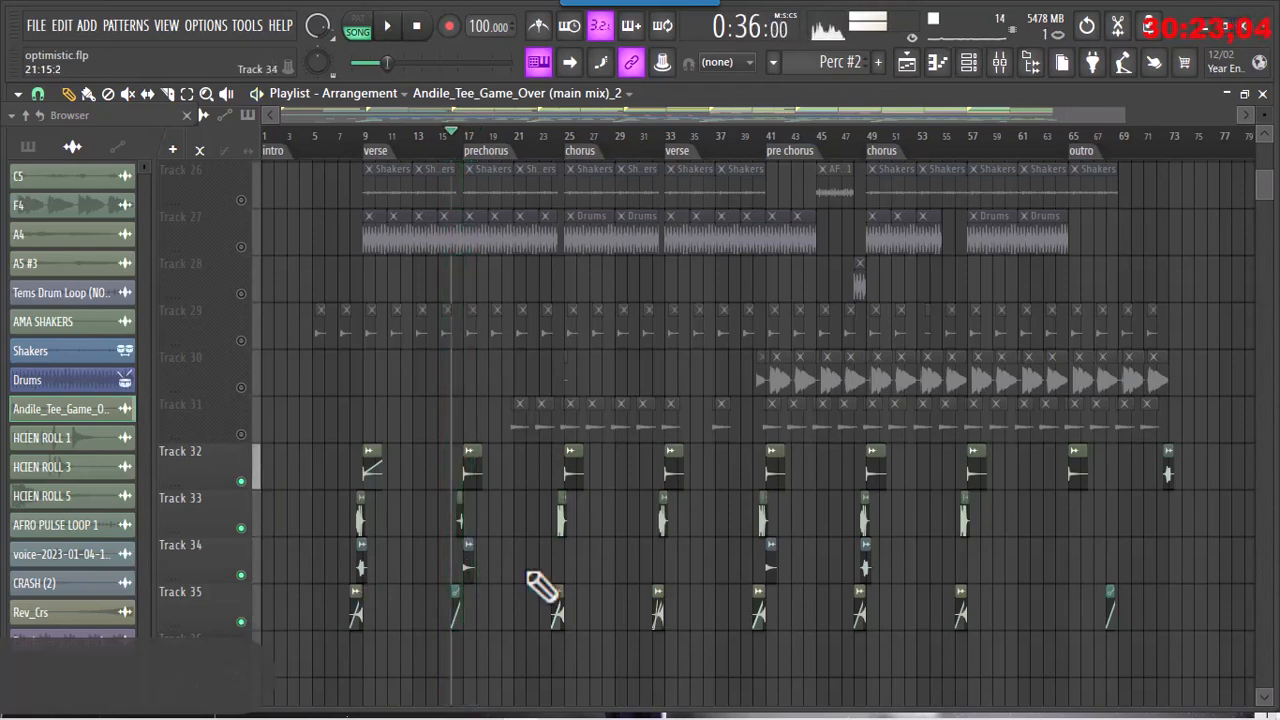
- Set the playback position to bar 20 and unmute track 31
{"action": "left_click", "coordinate": [518, 137]}
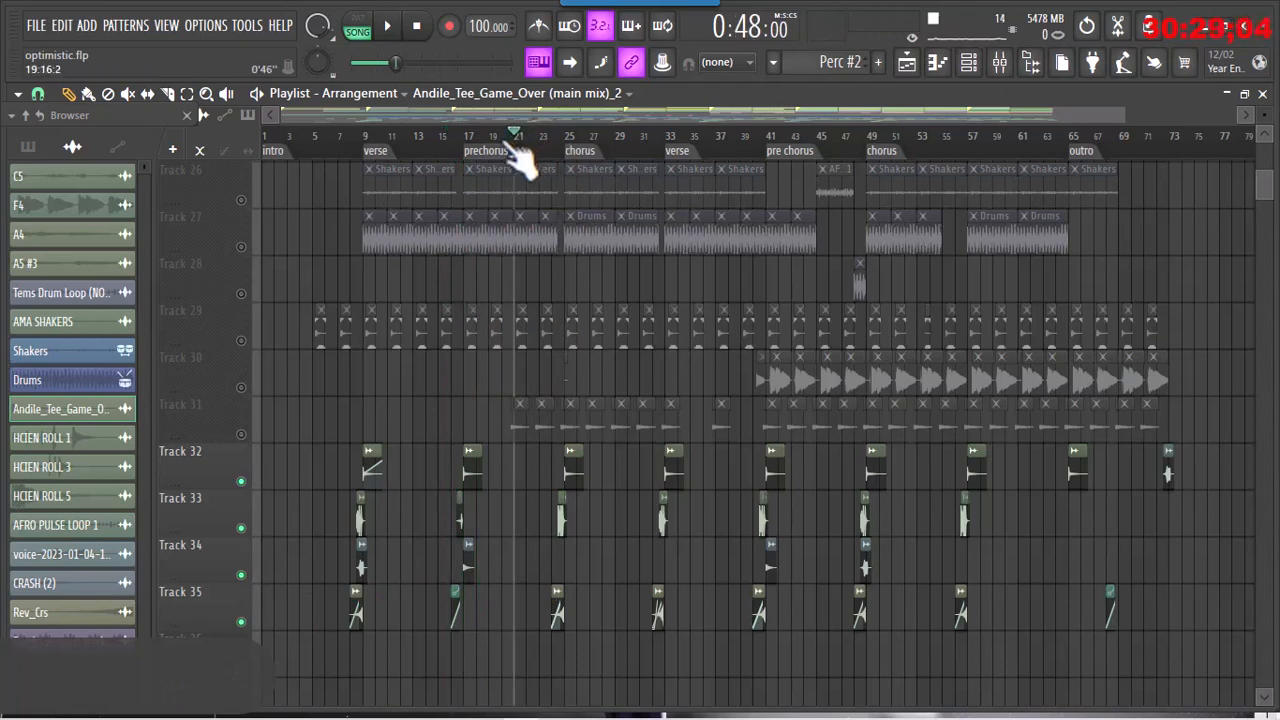
{"action": "left_click", "coordinate": [510, 138]}
{"action": "left_click", "coordinate": [241, 435]}
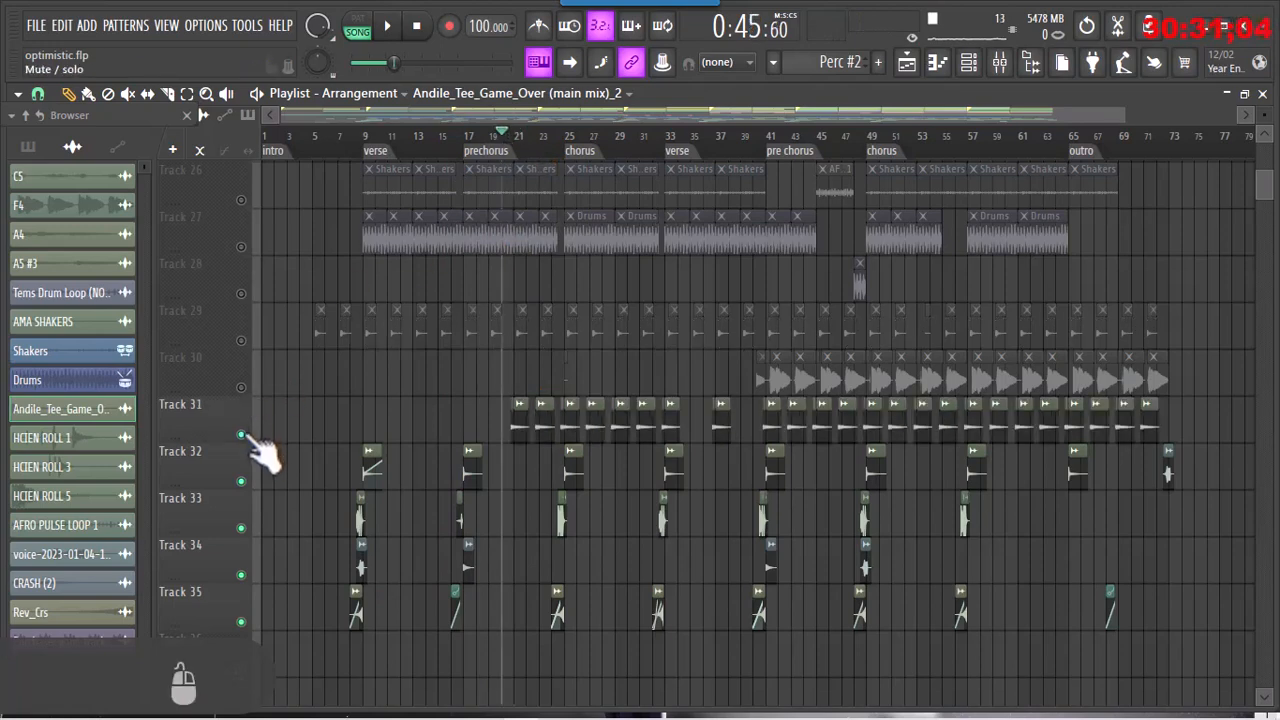
- Preview the first A4 clip on track 31 in its settings window, close it and play the song from bar 20 through the chorus start
{"action": "left_click", "coordinate": [529, 432]}
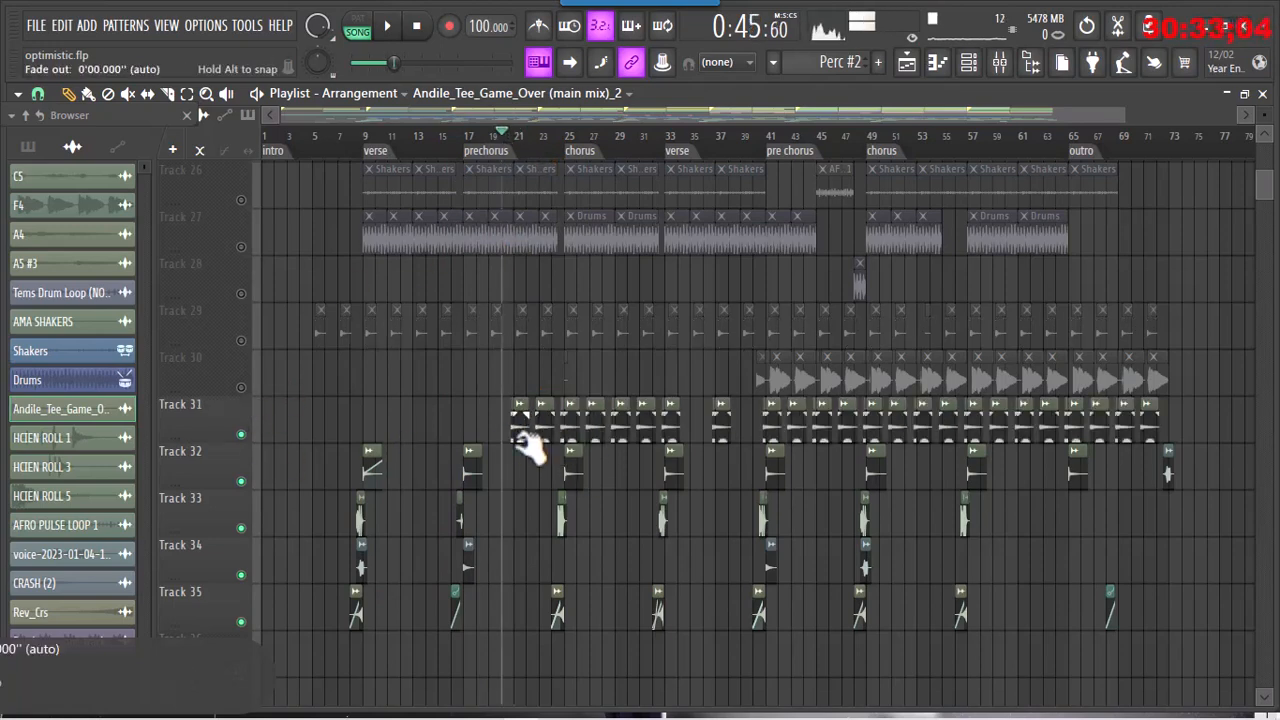
{"action": "left_click", "coordinate": [518, 432]}
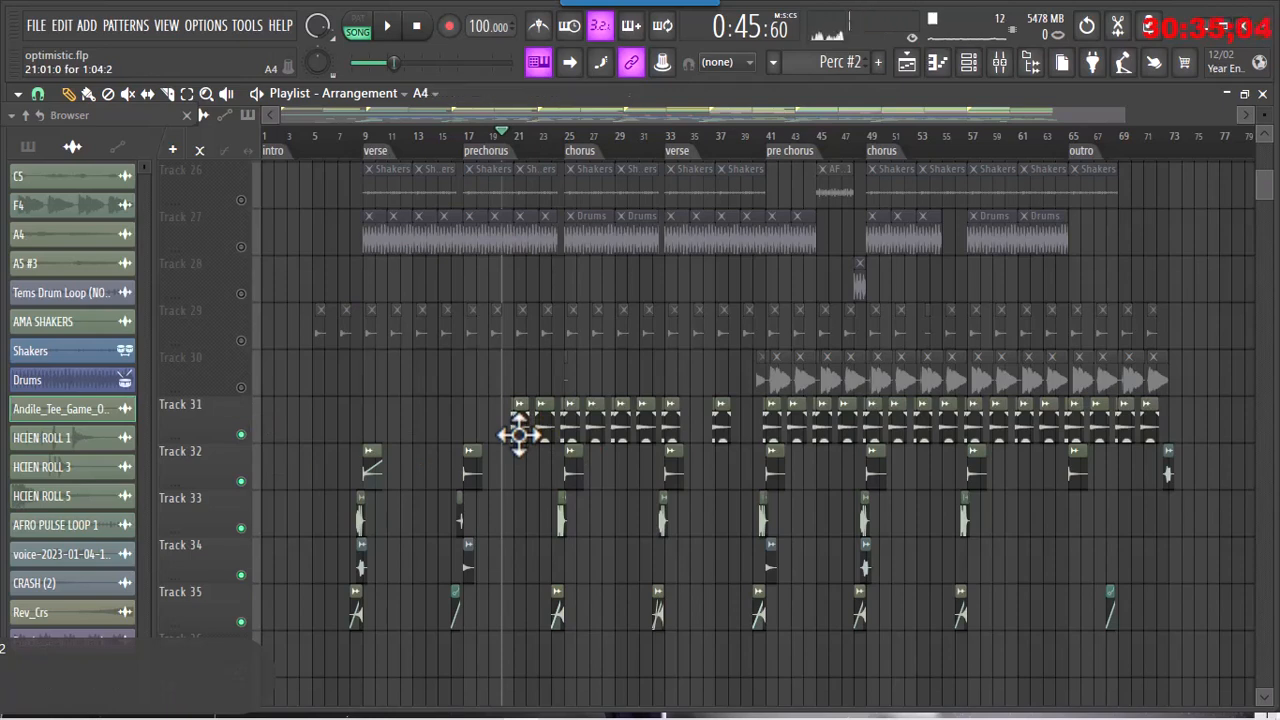
{"action": "double_click", "coordinate": [518, 432]}
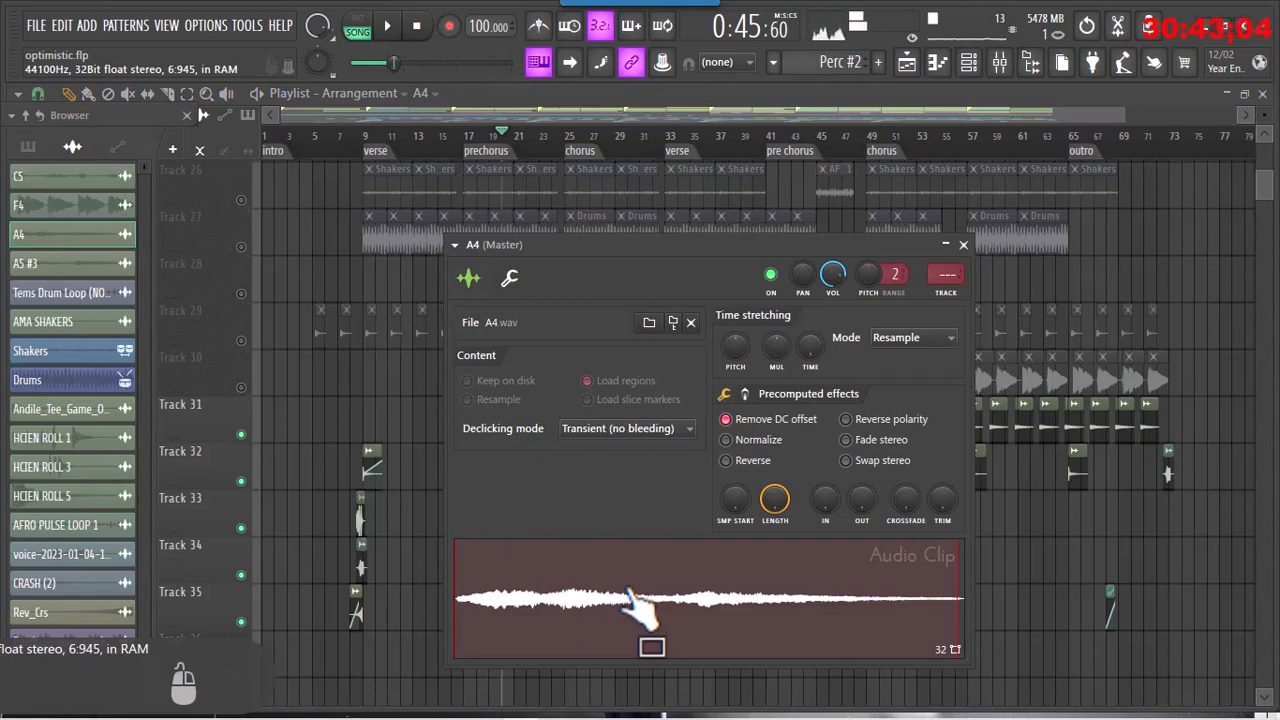
{"action": "left_click", "coordinate": [963, 245]}
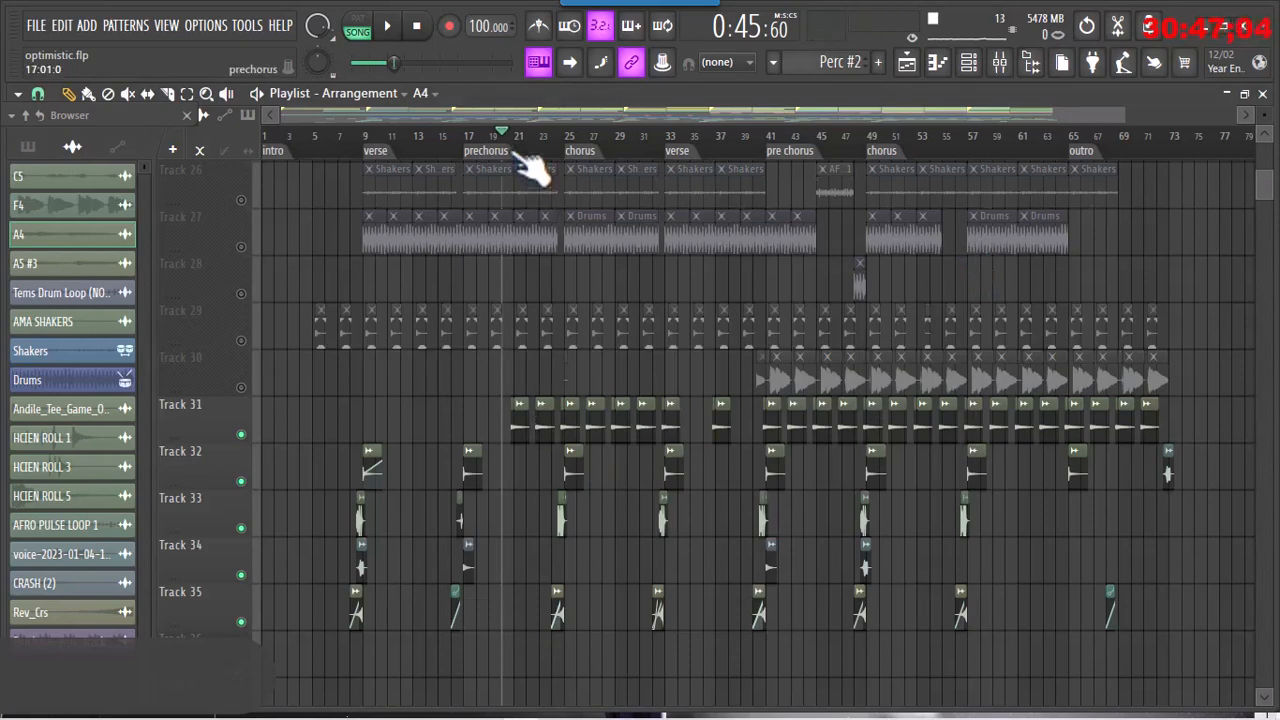
{"action": "key", "text": "space"}
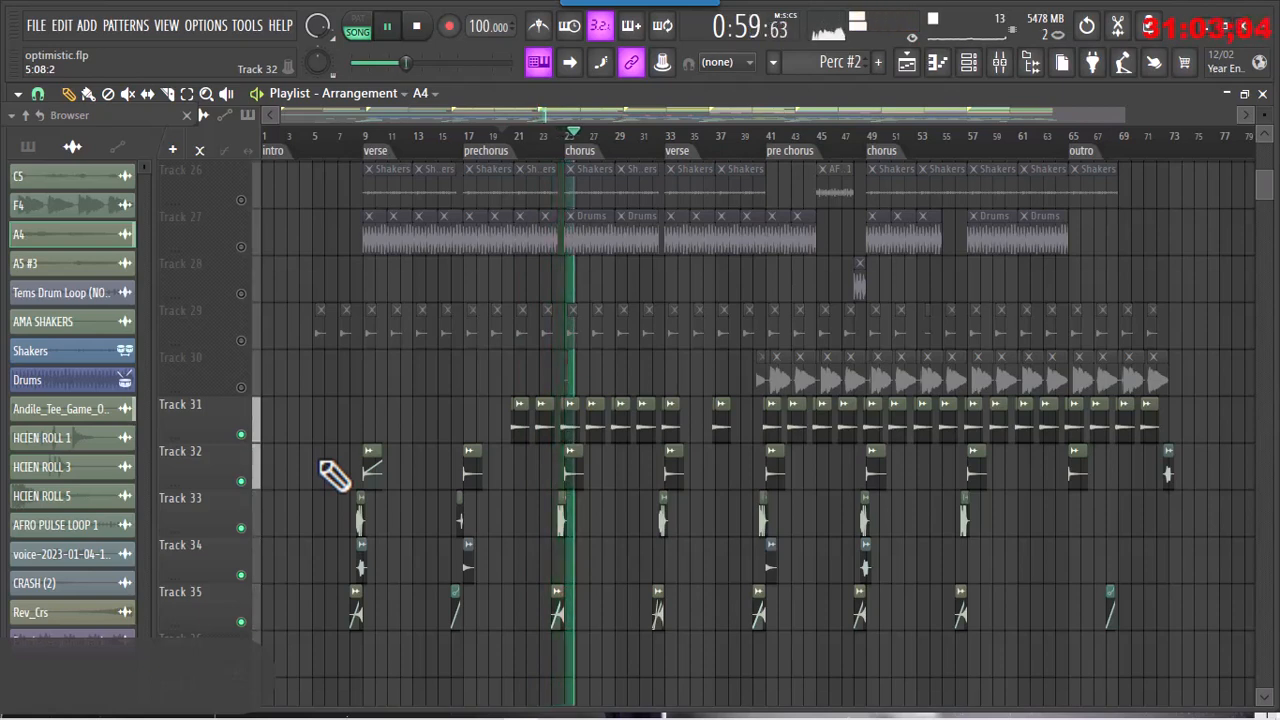
{"action": "key", "text": "space"}
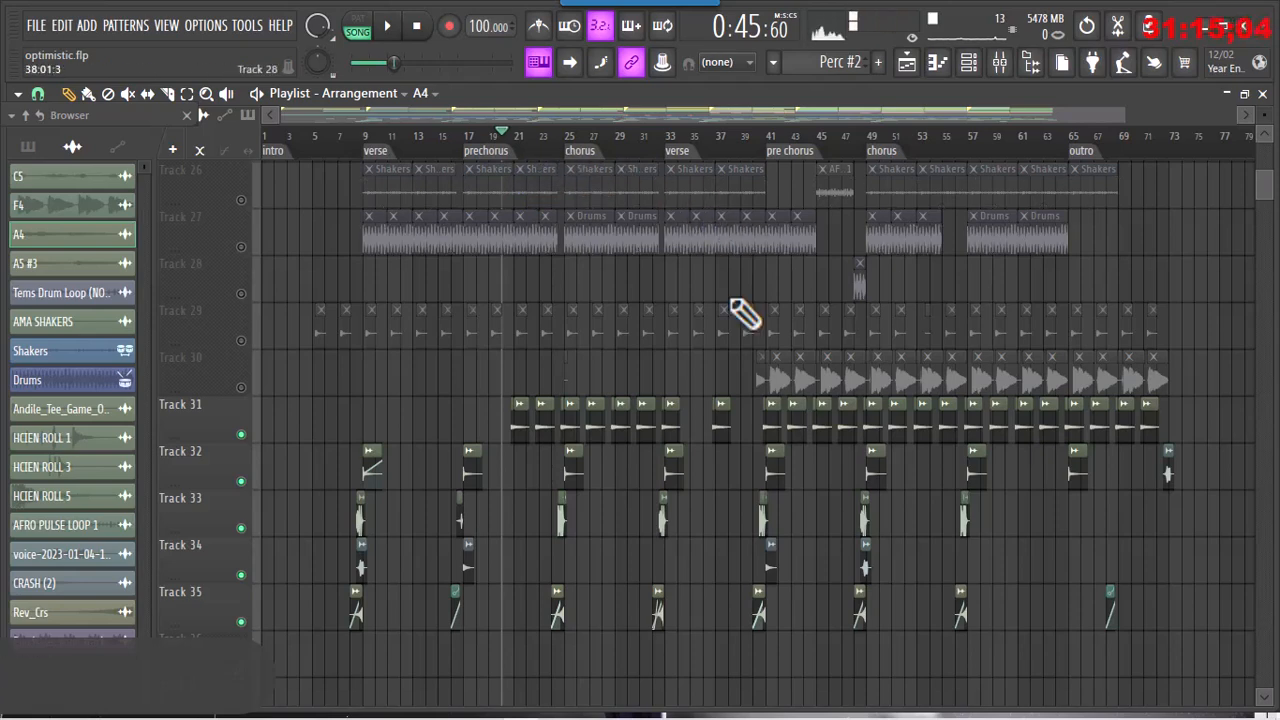
- Set the playback position to bar 40 and preview the F4 clip on track 30 in its settings window, closing it
{"action": "left_click", "coordinate": [762, 148]}
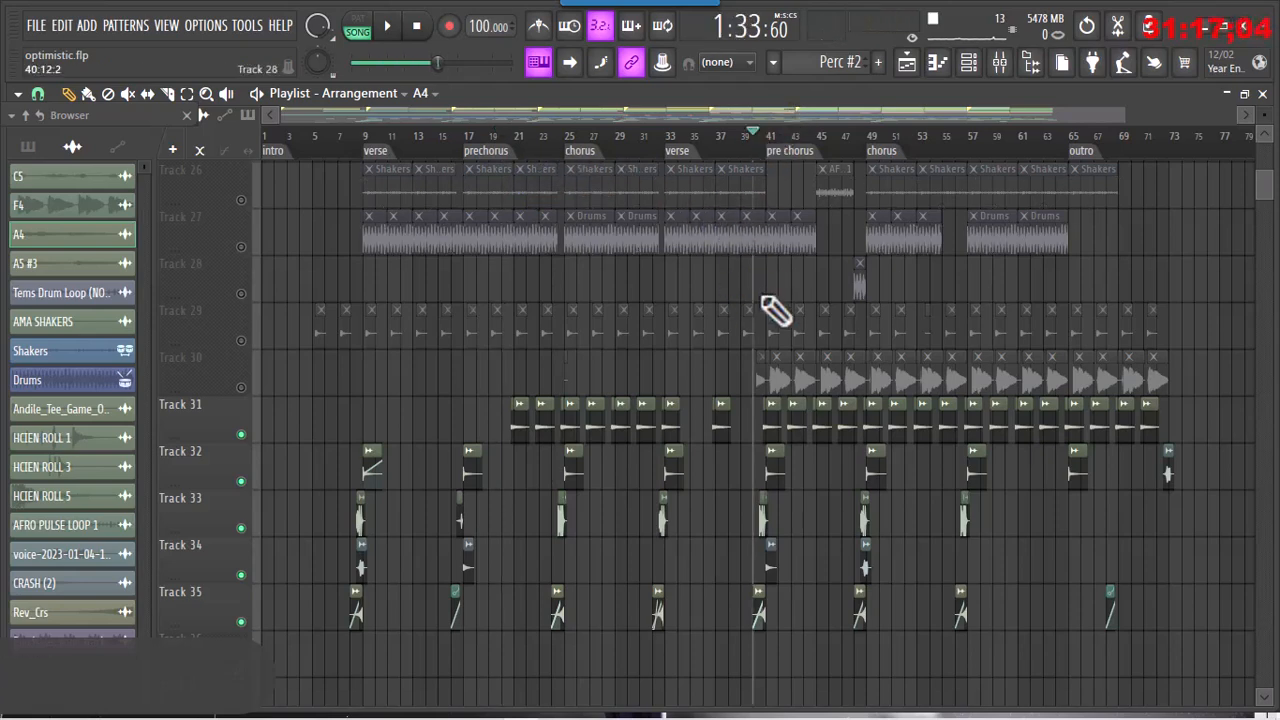
{"action": "double_click", "coordinate": [778, 381]}
{"action": "left_click_drag", "start_coordinate": [705, 600], "coordinate": [715, 615]}
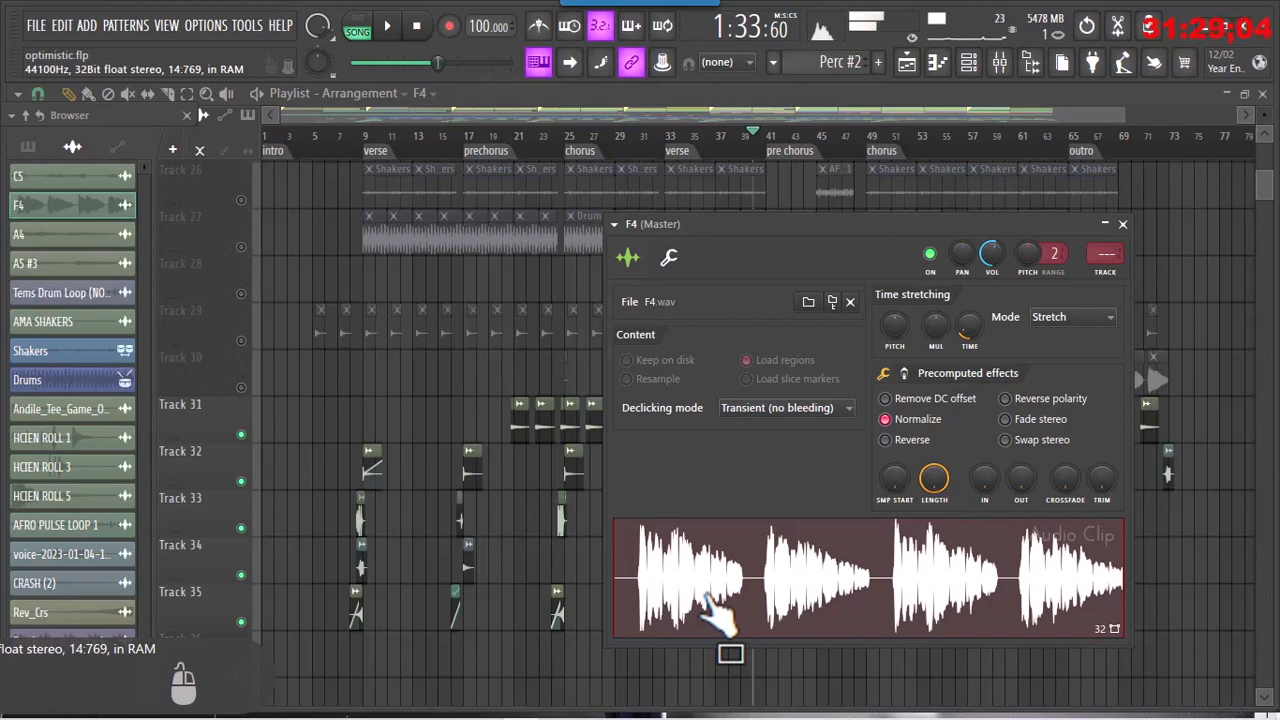
{"action": "left_click_drag", "start_coordinate": [712, 610], "coordinate": [925, 395]}
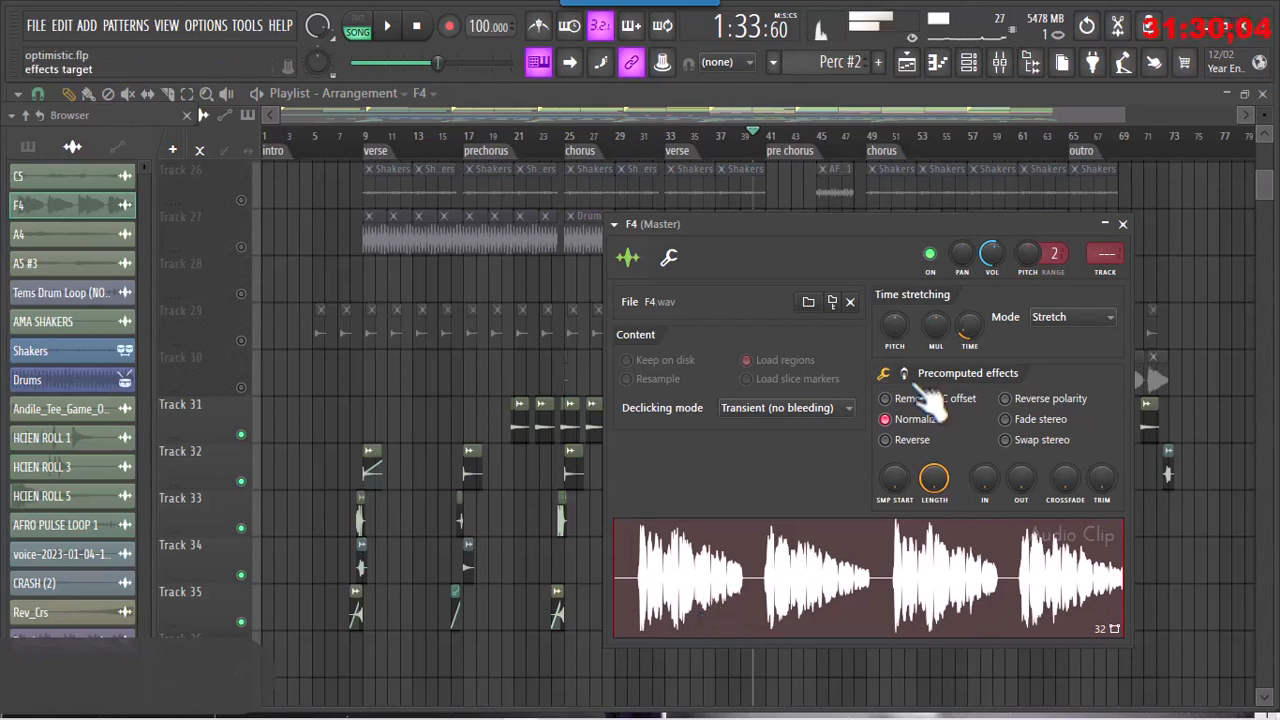
{"action": "left_click", "coordinate": [1122, 225]}
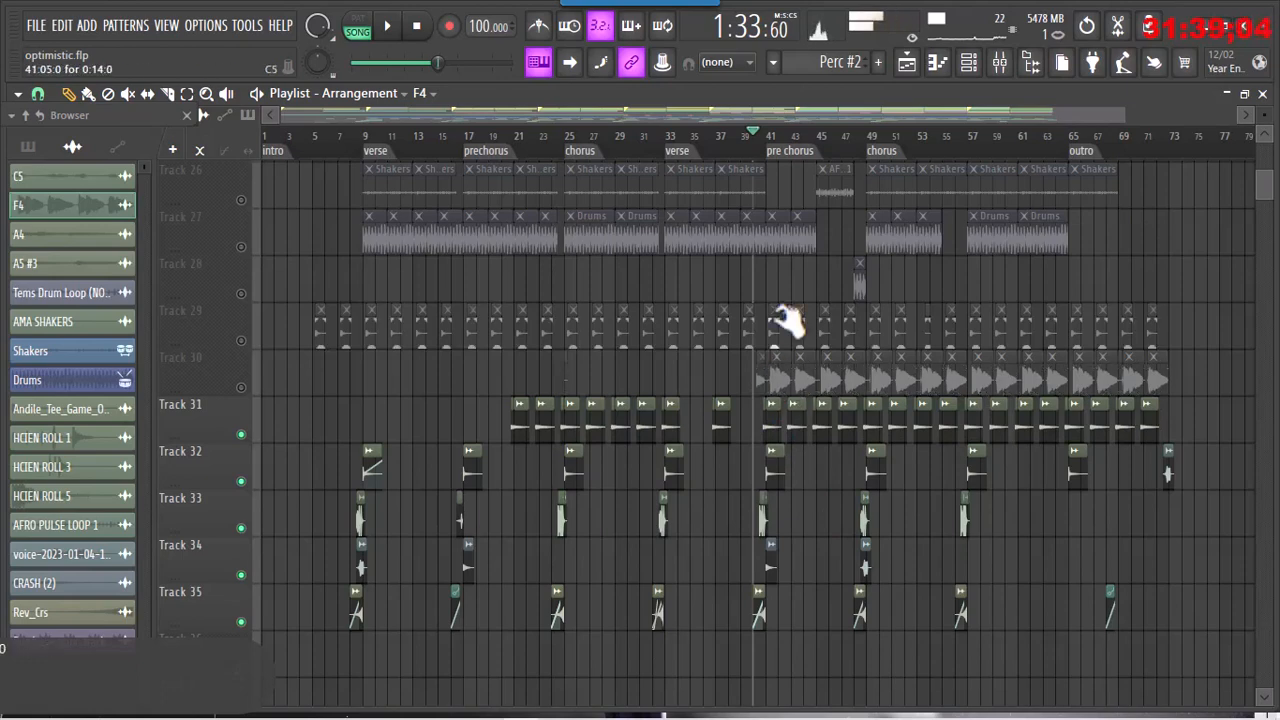
- Play the song from the pre chorus at bar 41, unmuting tracks 30, 29 and 28 during playback, and stop at the chorus
{"action": "left_click", "coordinate": [775, 148]}
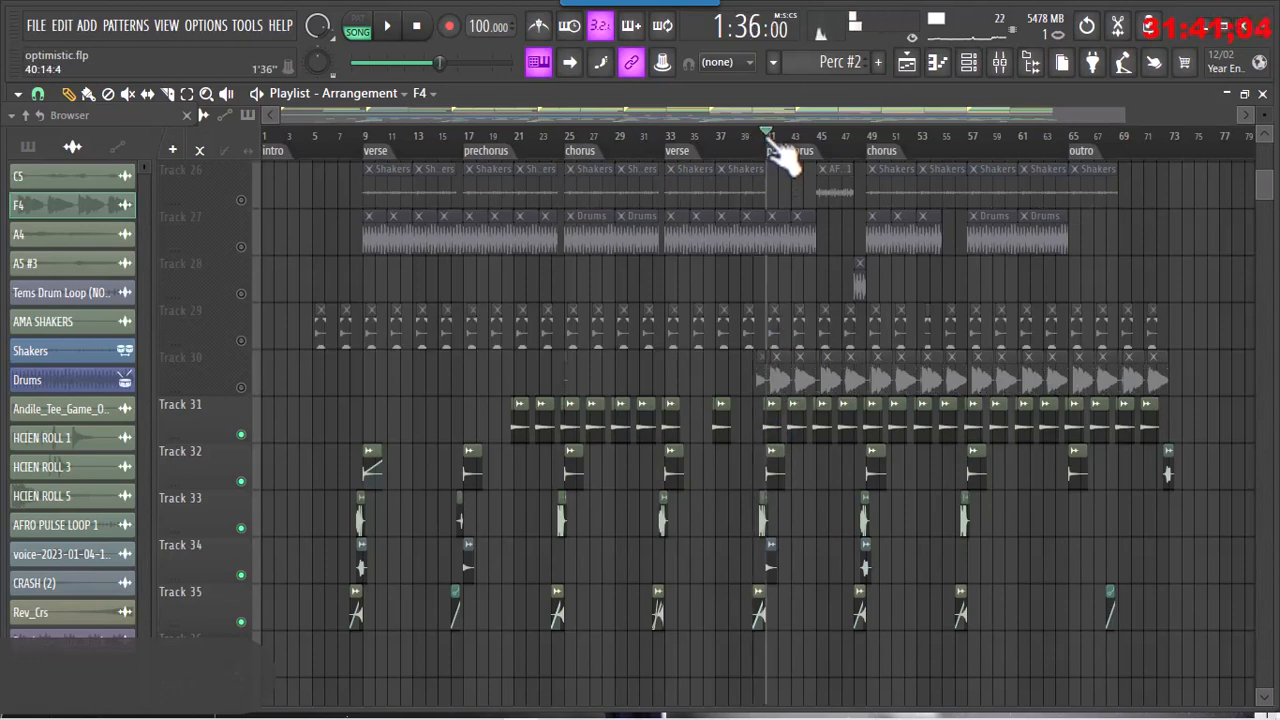
{"action": "left_click", "coordinate": [720, 415]}
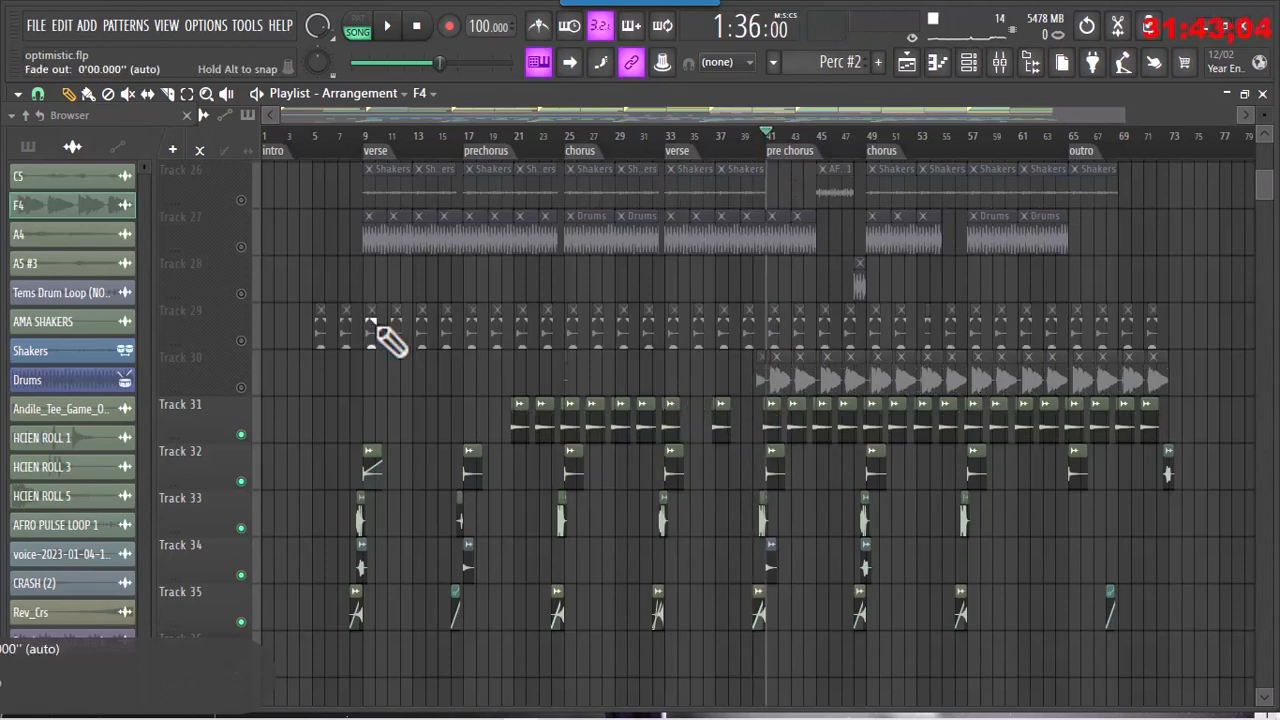
{"action": "key", "text": "space"}
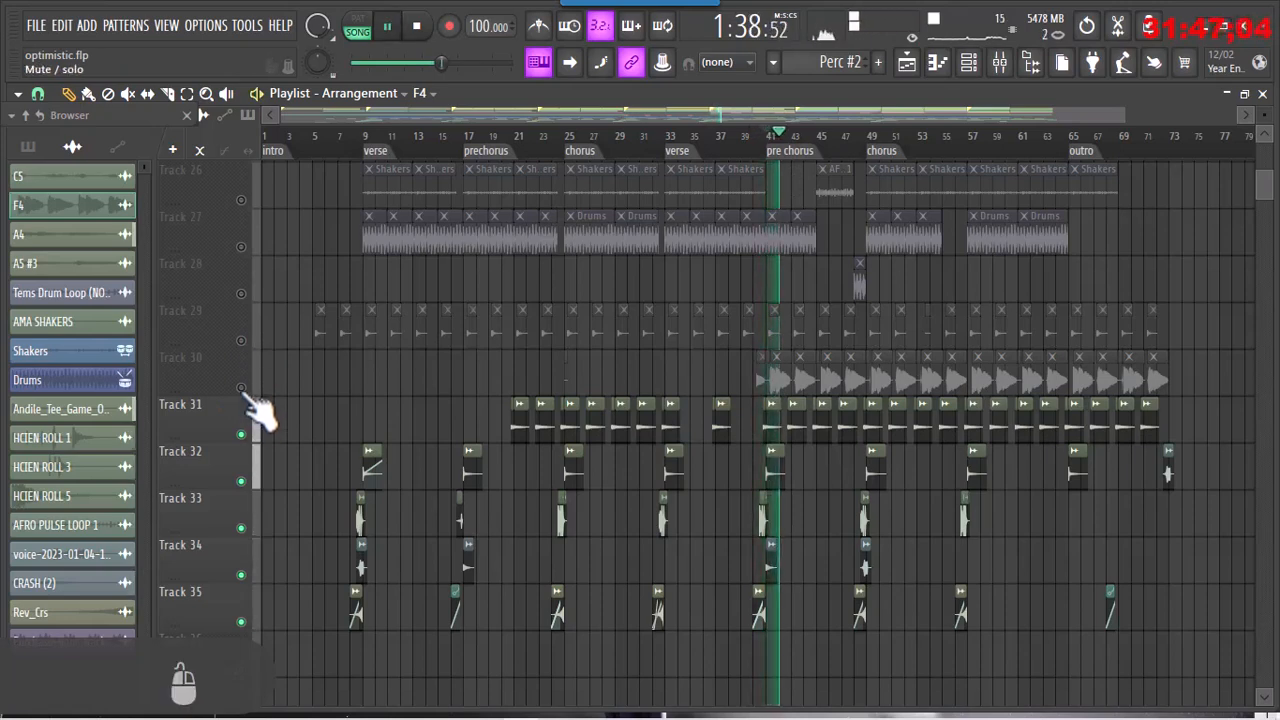
{"action": "left_click", "coordinate": [241, 388]}
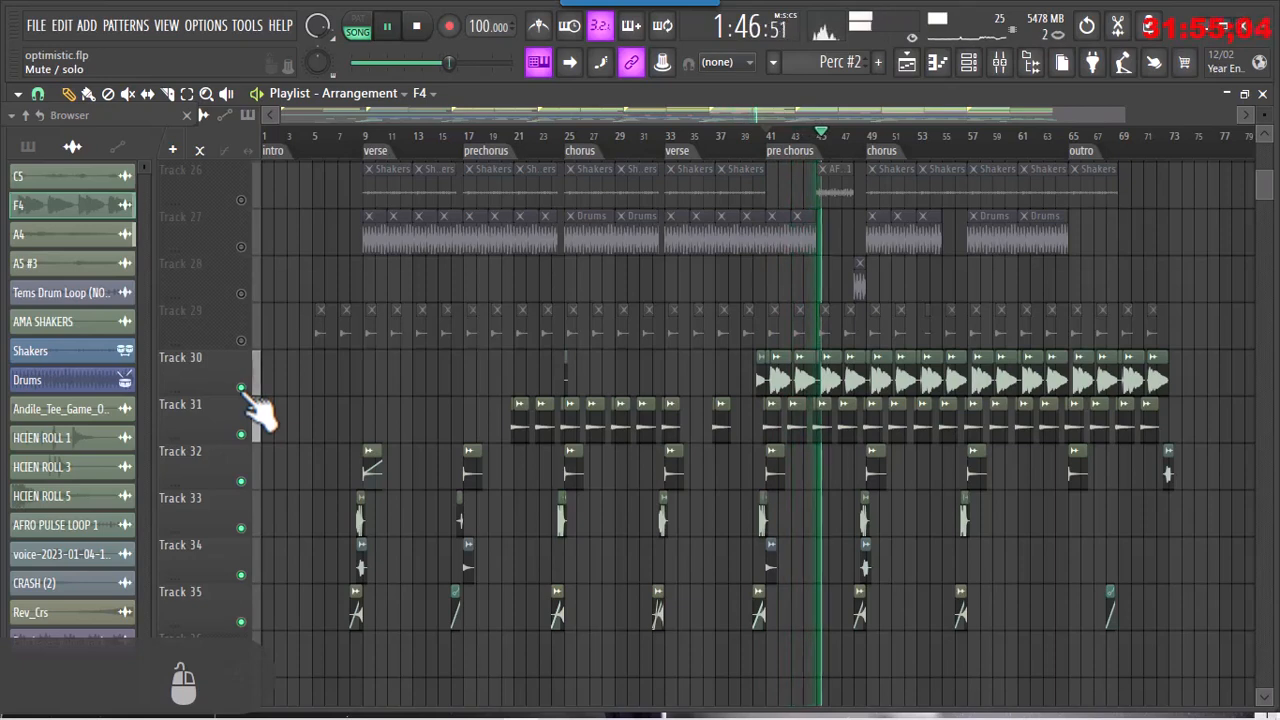
{"action": "left_click", "coordinate": [241, 341]}
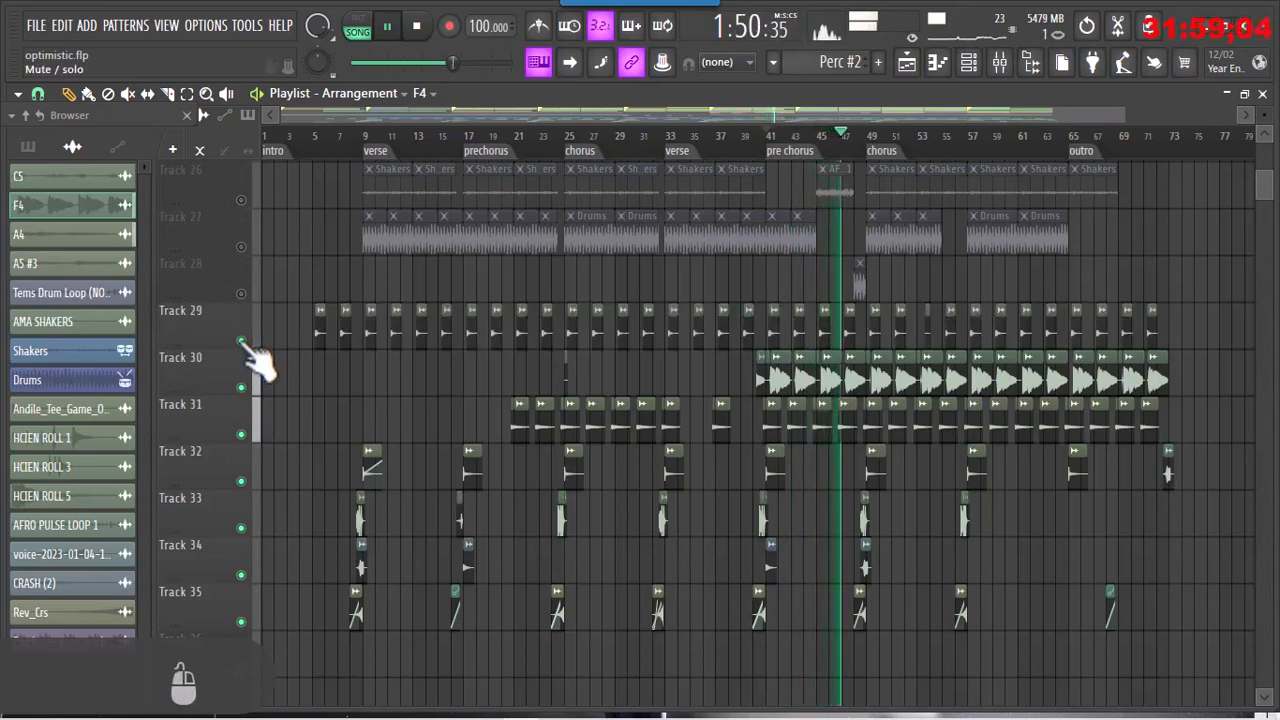
{"action": "left_click", "coordinate": [241, 295]}
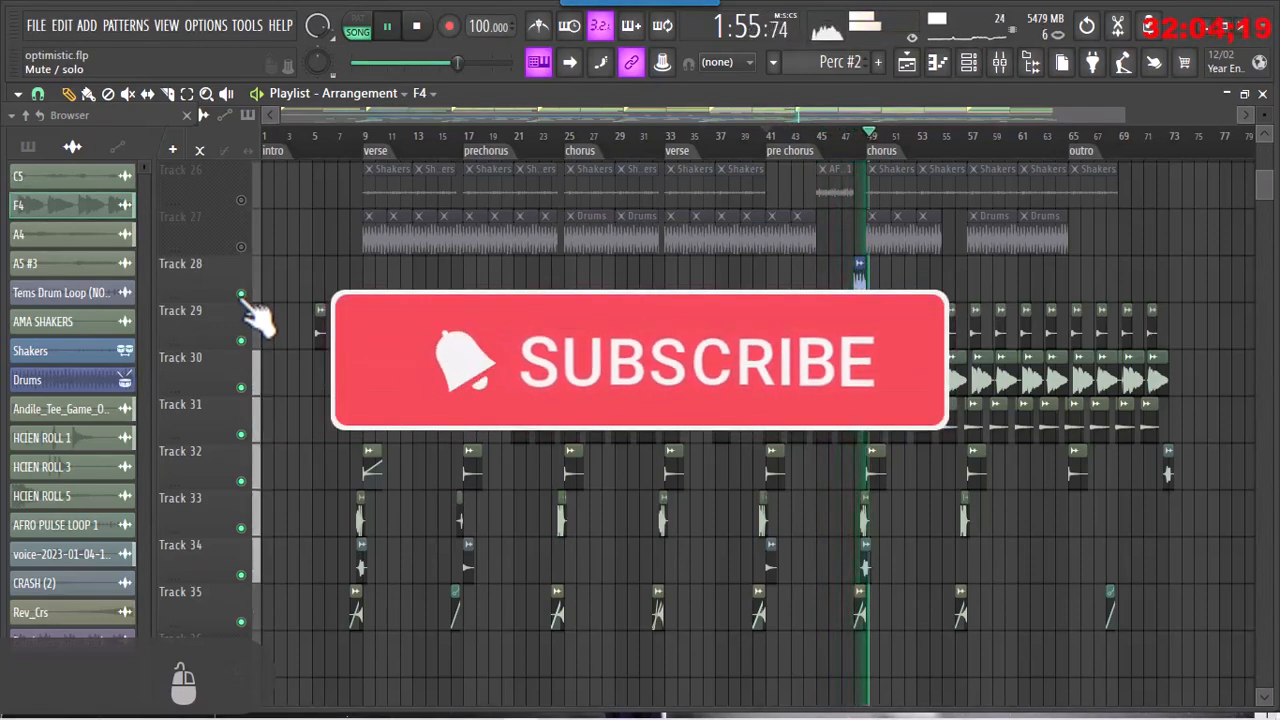
{"action": "key", "text": "space"}
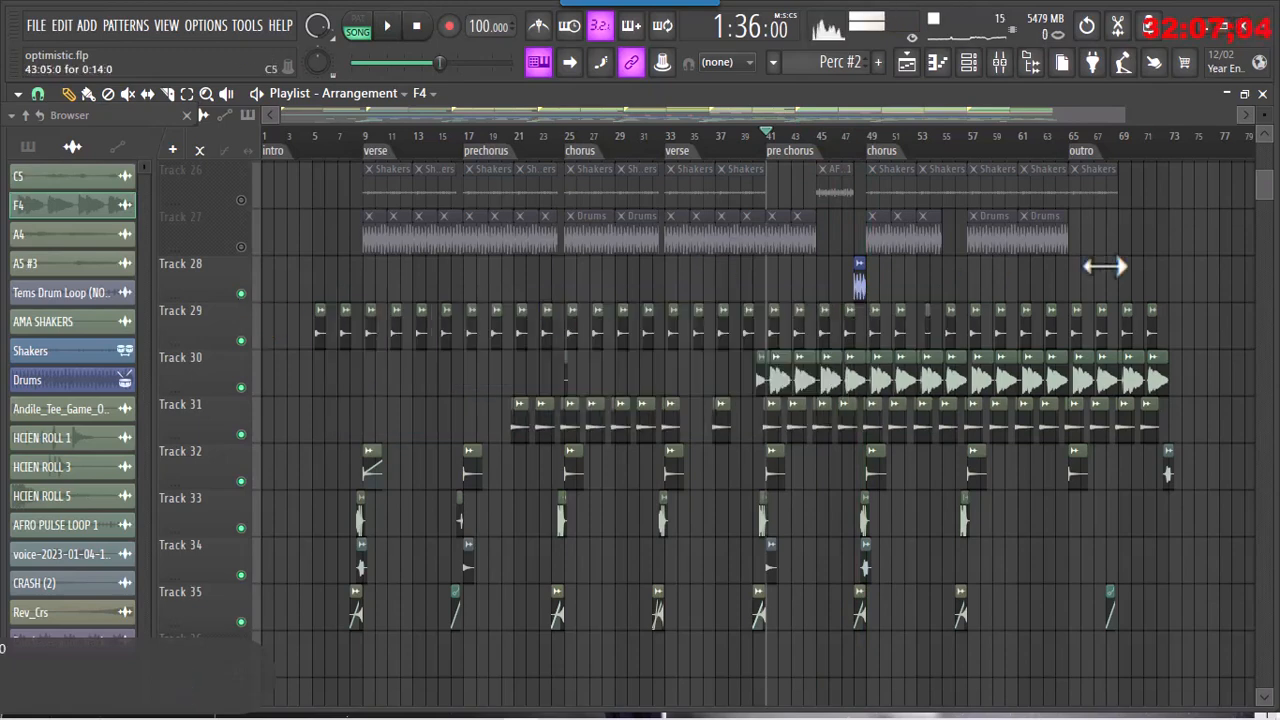
- Look over the muted pattern tracks 1 to 19 and the audio tracks below them across all song sections
{"action": "mouse_move", "coordinate": [1263, 187]}
{"action": "left_mouse_down"}
{"action": "mouse_move", "coordinate": [1263, 166]}
{"action": "mouse_move", "coordinate": [1272, 194]}
{"action": "left_mouse_up"}
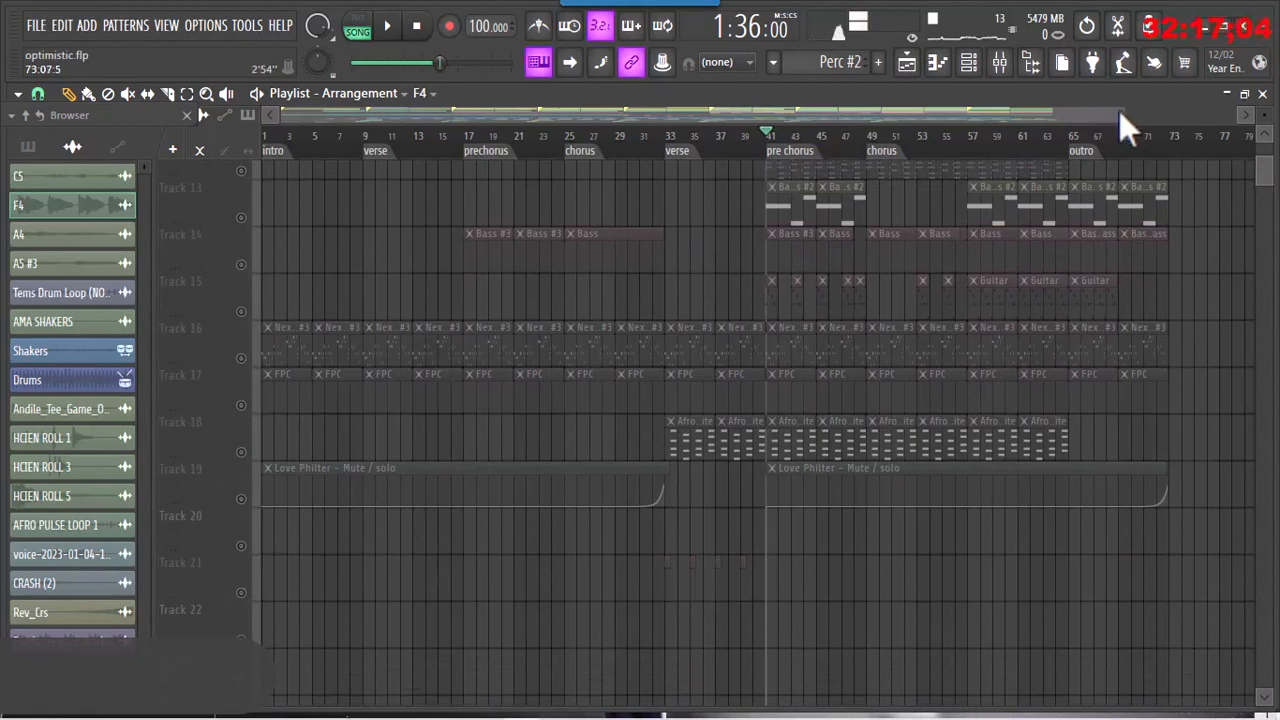
{"action": "left_click_drag", "start_coordinate": [1125, 116], "coordinate": [1140, 116]}
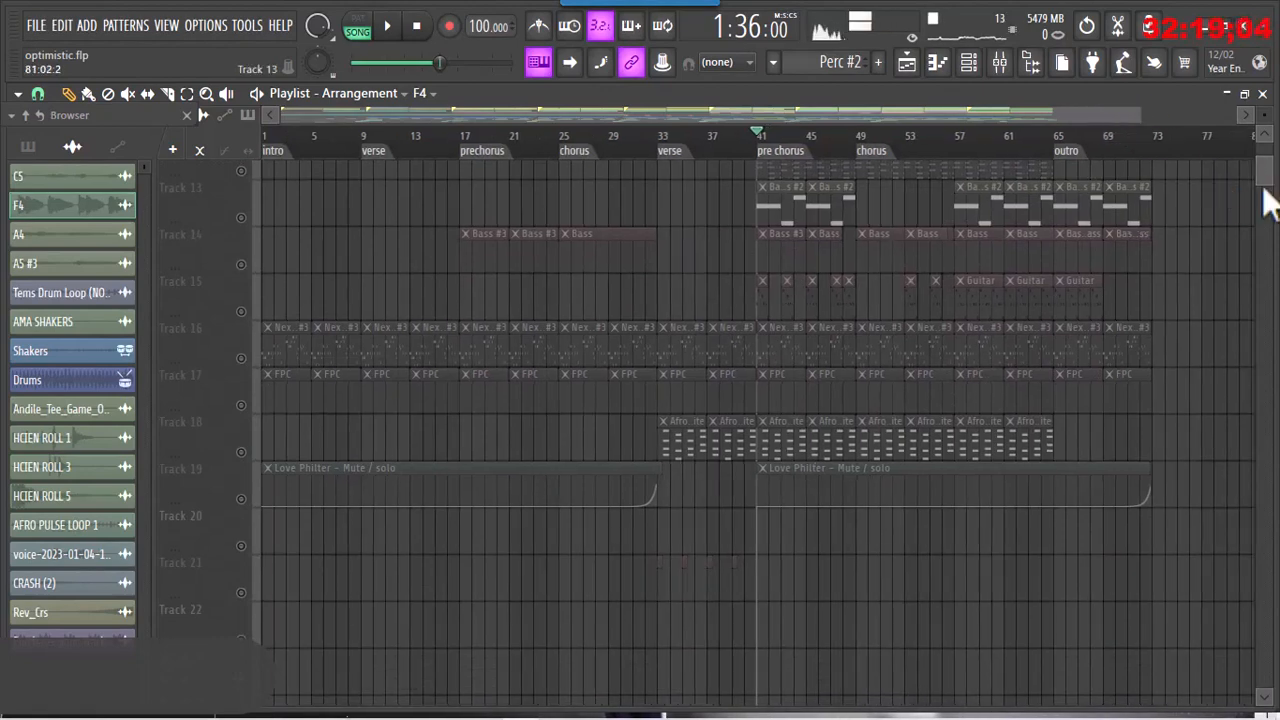
{"action": "scroll", "coordinate": [1265, 190], "scroll_direction": "down", "scroll_amount": 3}
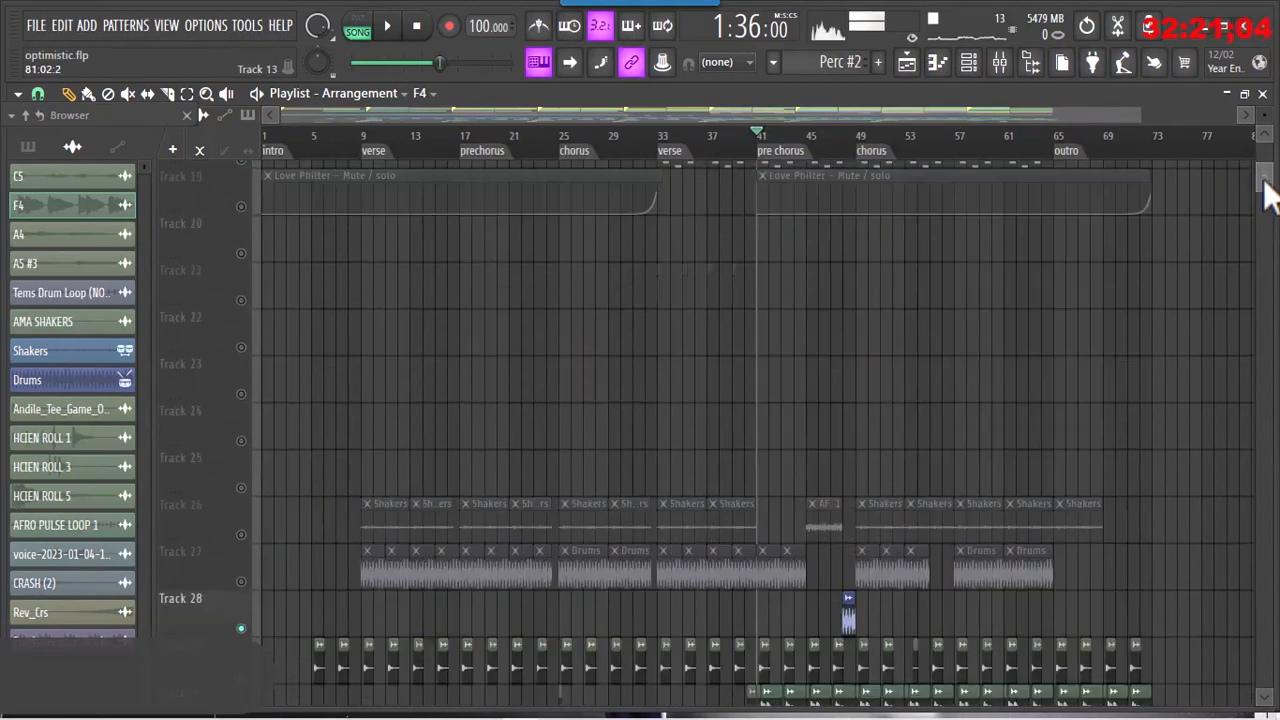
{"action": "scroll", "coordinate": [1266, 180], "scroll_direction": "up", "scroll_amount": 9}
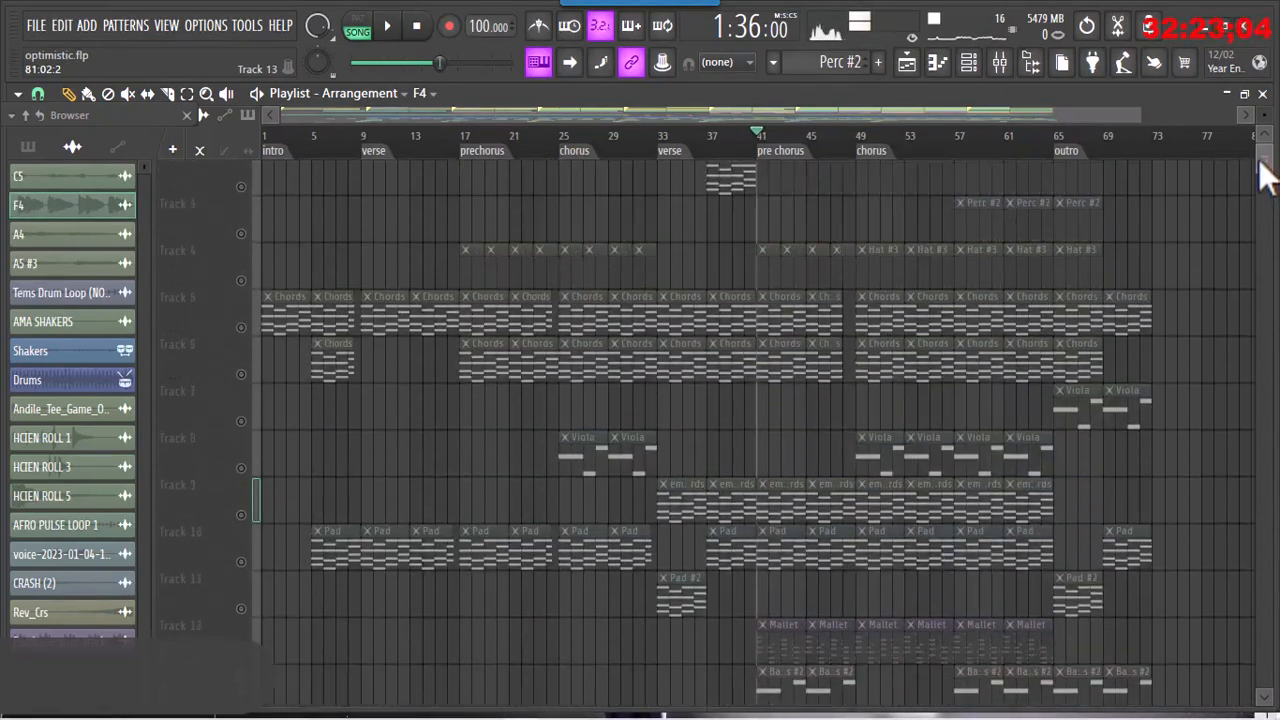
{"action": "scroll", "coordinate": [1265, 178], "scroll_direction": "down", "scroll_amount": 4}
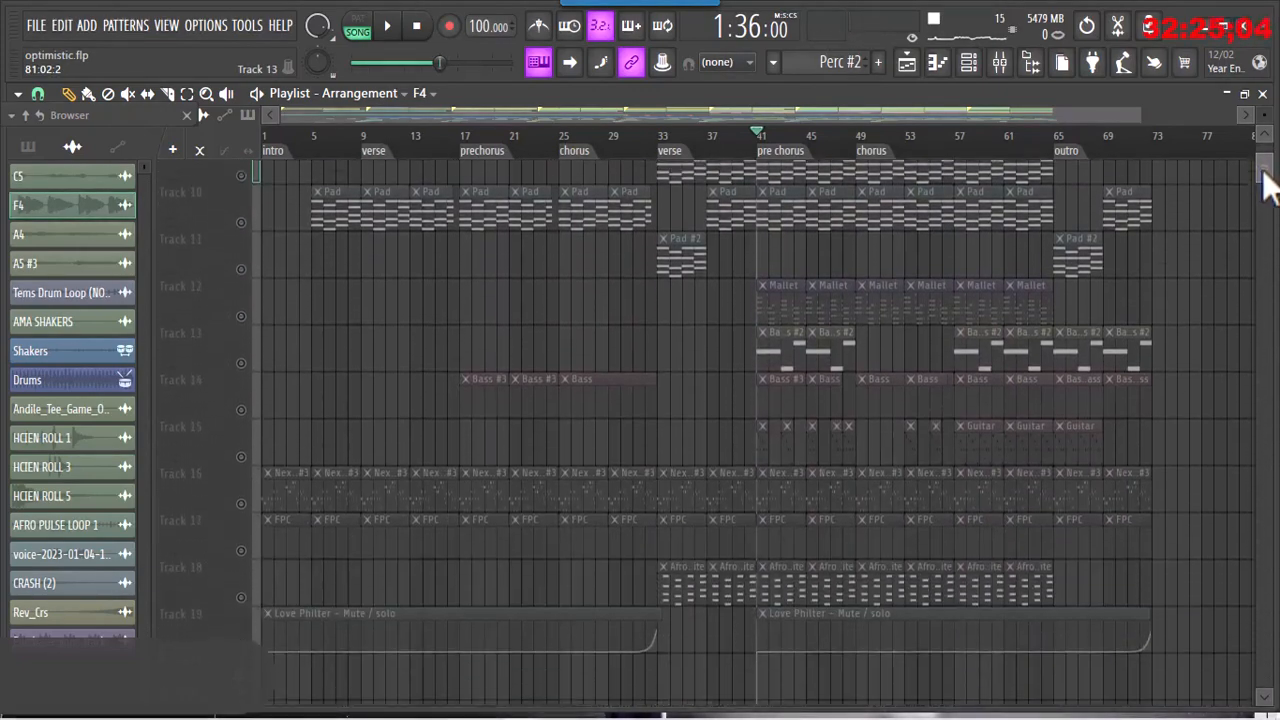
{"action": "scroll", "coordinate": [1265, 180], "scroll_direction": "up", "scroll_amount": 4}
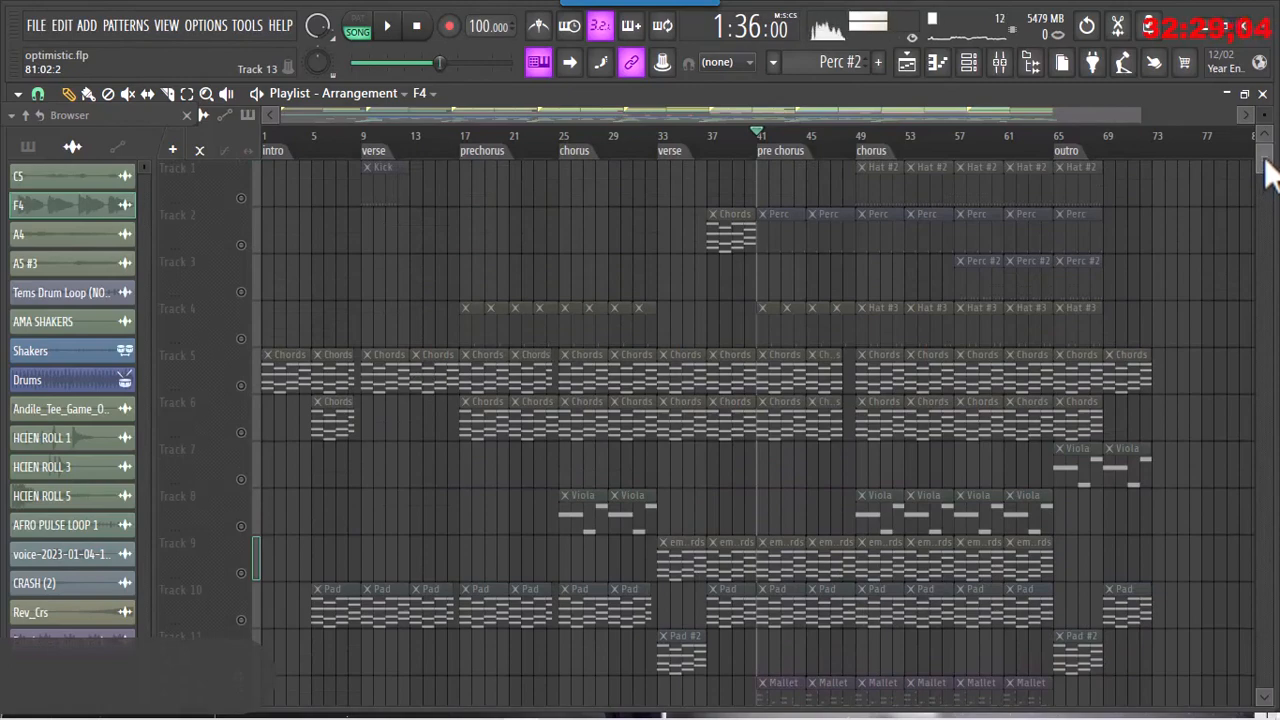
{"action": "scroll", "coordinate": [1266, 172], "scroll_direction": "down", "scroll_amount": 2}
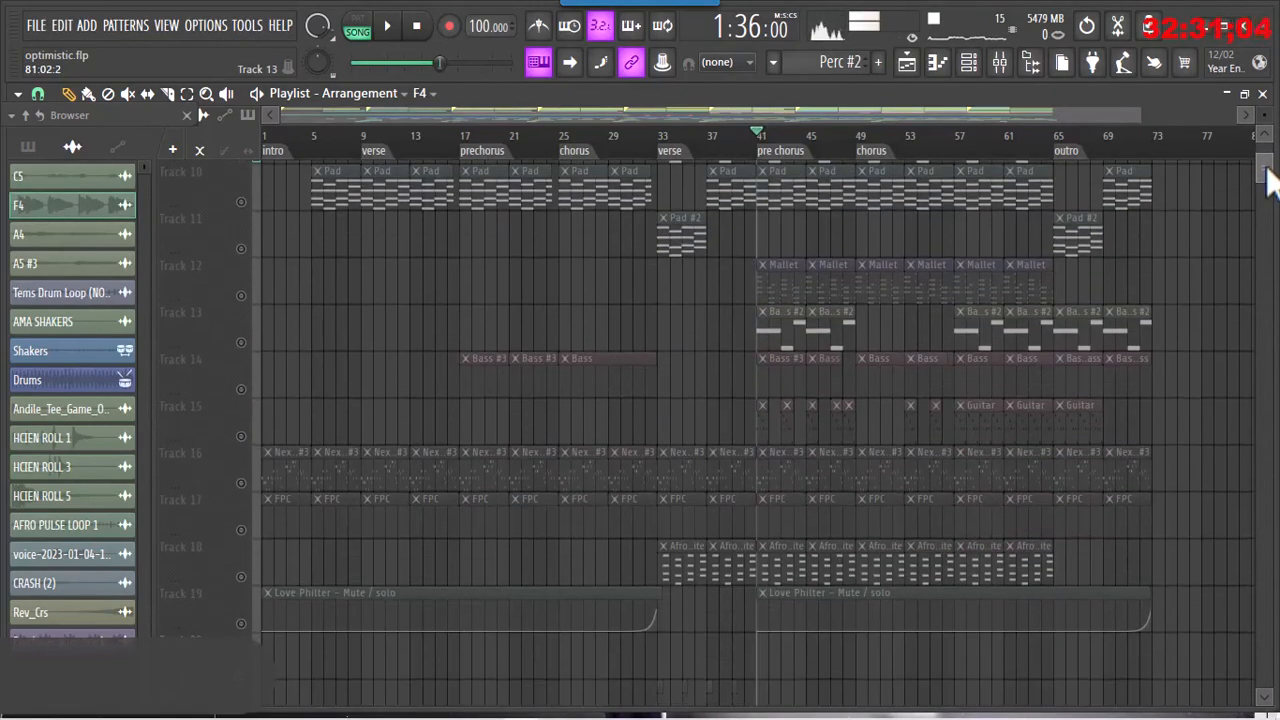
{"action": "scroll", "coordinate": [1266, 172], "scroll_direction": "up", "scroll_amount": 2}
{"action": "scroll", "coordinate": [1266, 170], "scroll_direction": "down", "scroll_amount": 5}
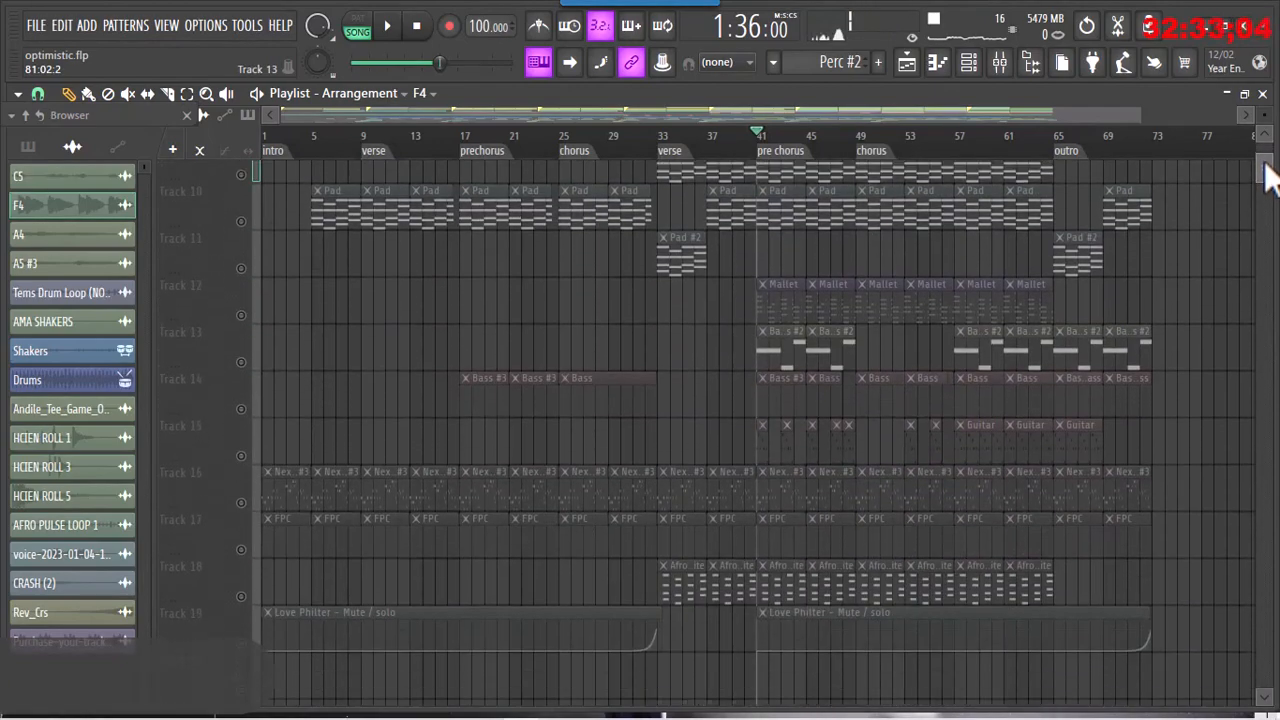
{"action": "scroll", "coordinate": [1266, 168], "scroll_direction": "up", "scroll_amount": 5}
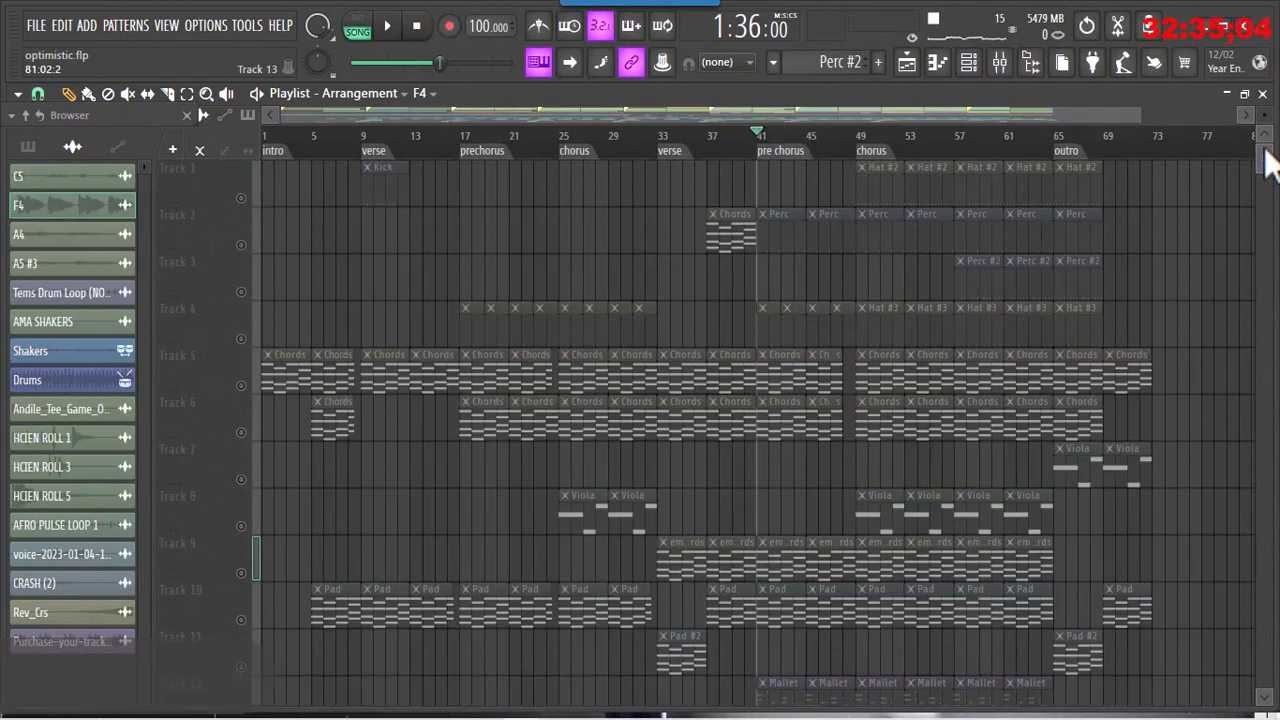
{"action": "scroll", "coordinate": [1266, 168], "scroll_direction": "down", "scroll_amount": 5}
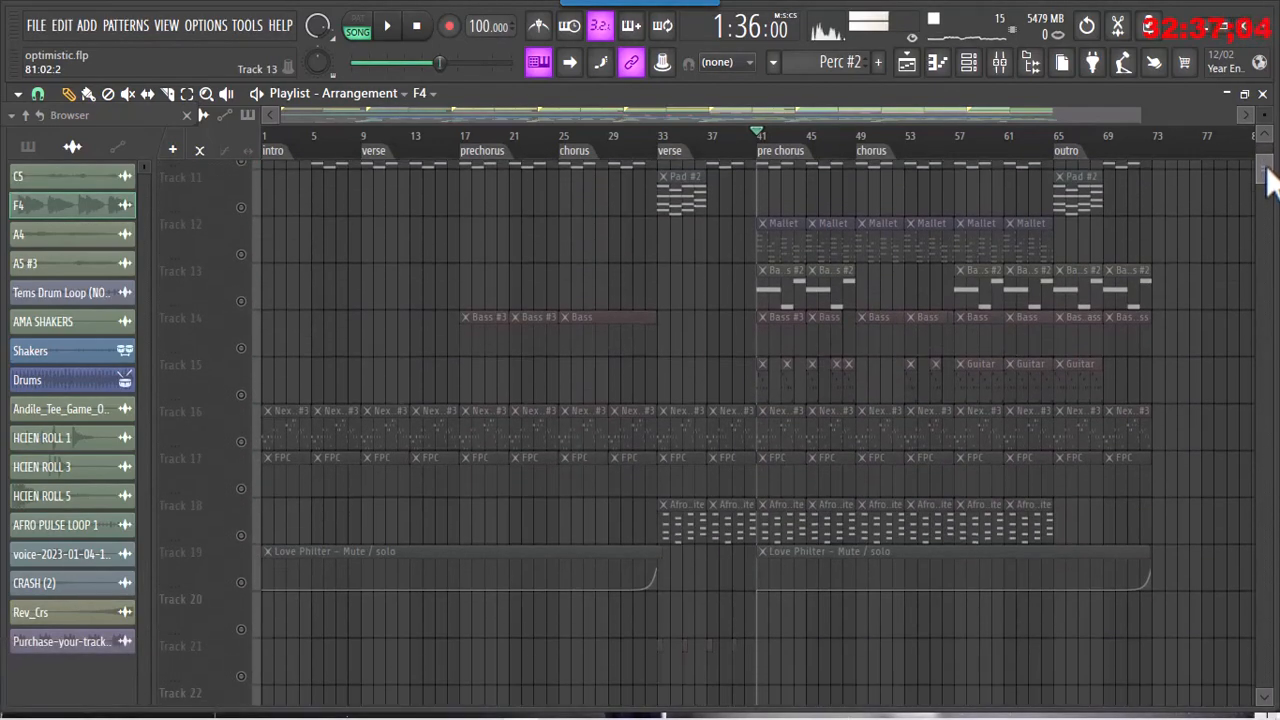
{"action": "scroll", "coordinate": [1266, 170], "scroll_direction": "down", "scroll_amount": 3}
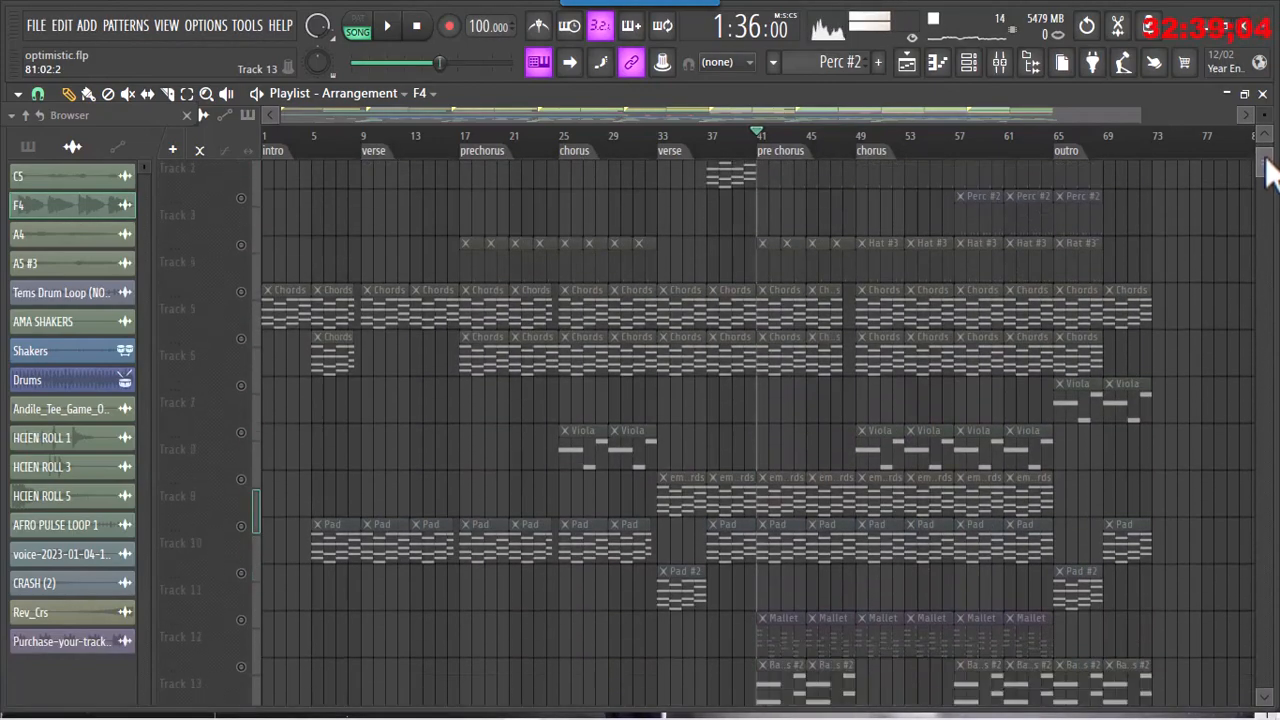
{"action": "scroll", "coordinate": [1266, 170], "scroll_direction": "up", "scroll_amount": 3}
{"action": "scroll", "coordinate": [1266, 172], "scroll_direction": "down", "scroll_amount": 1}
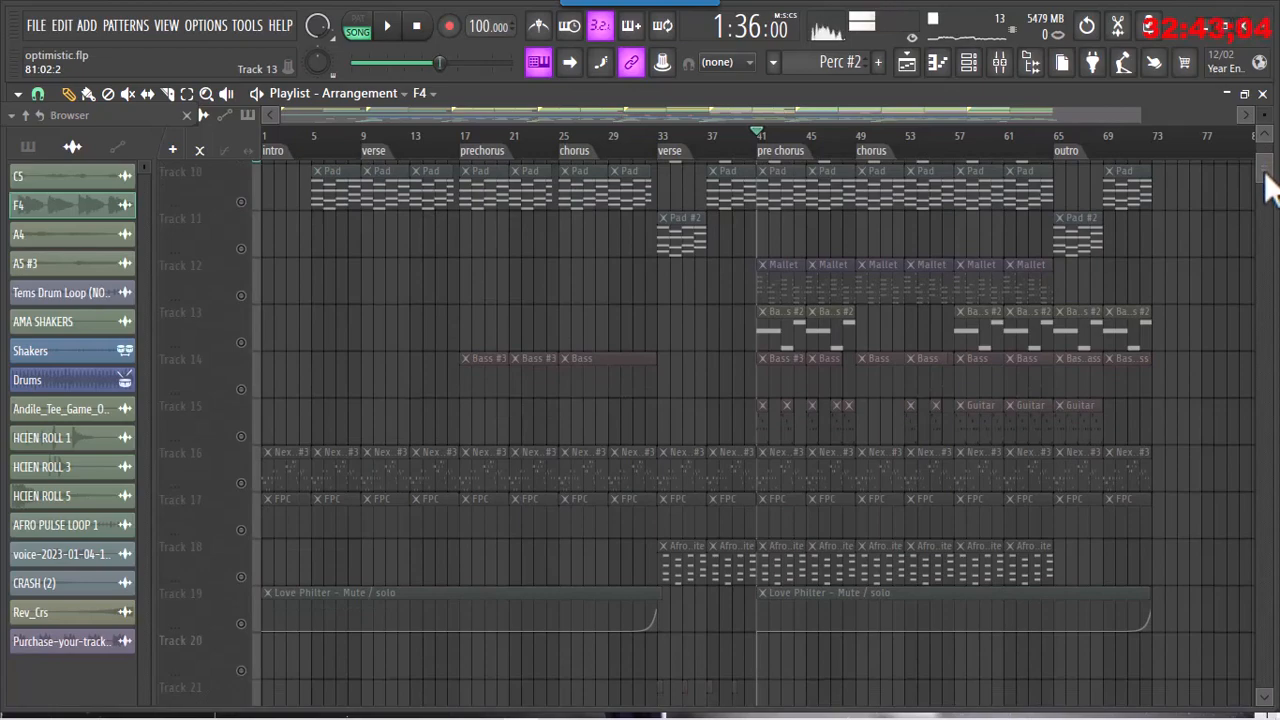
{"action": "scroll", "coordinate": [1266, 180], "scroll_direction": "up", "scroll_amount": 5}
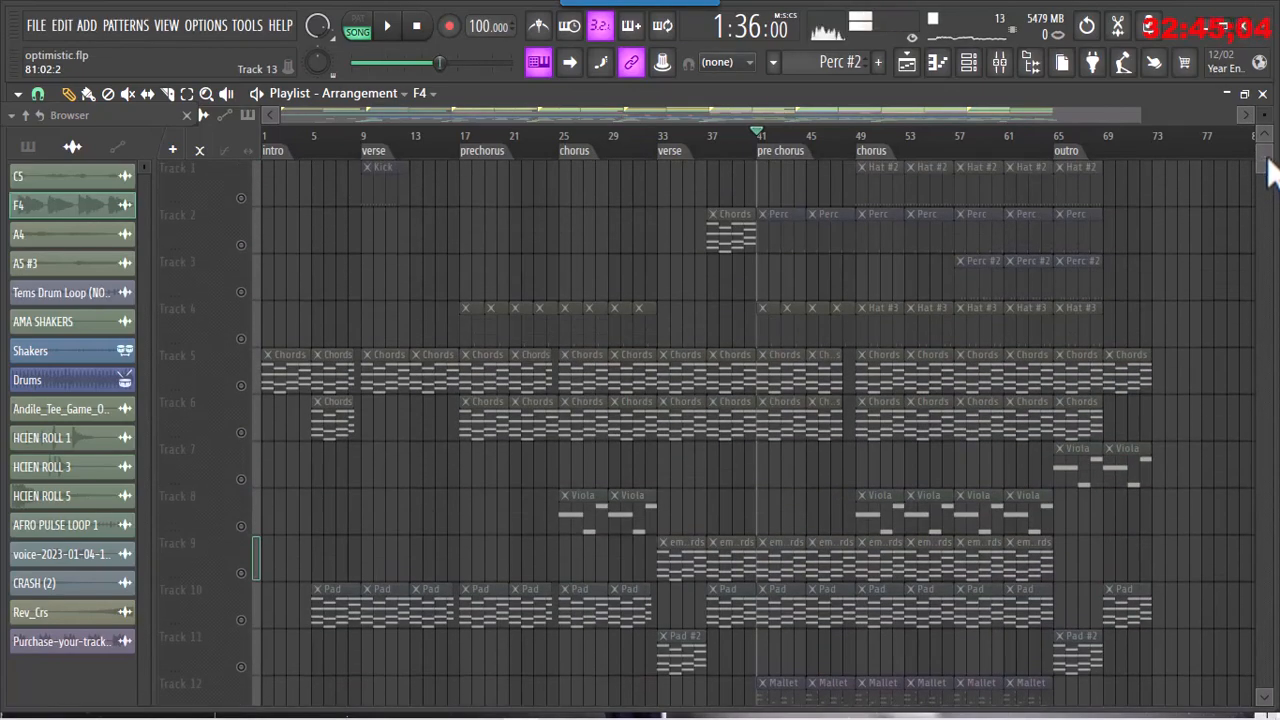
{"action": "scroll", "coordinate": [1268, 172], "scroll_direction": "down", "scroll_amount": 5}
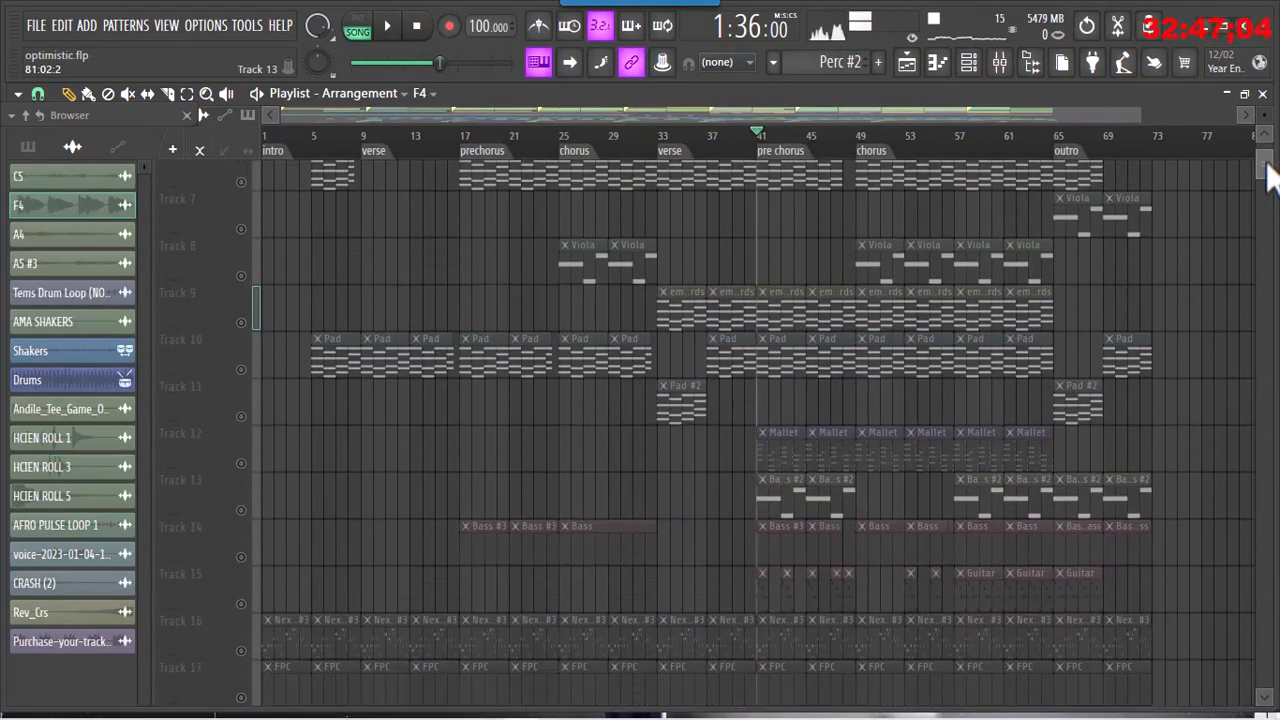
{"action": "scroll", "coordinate": [1268, 172], "scroll_direction": "up", "scroll_amount": 5}
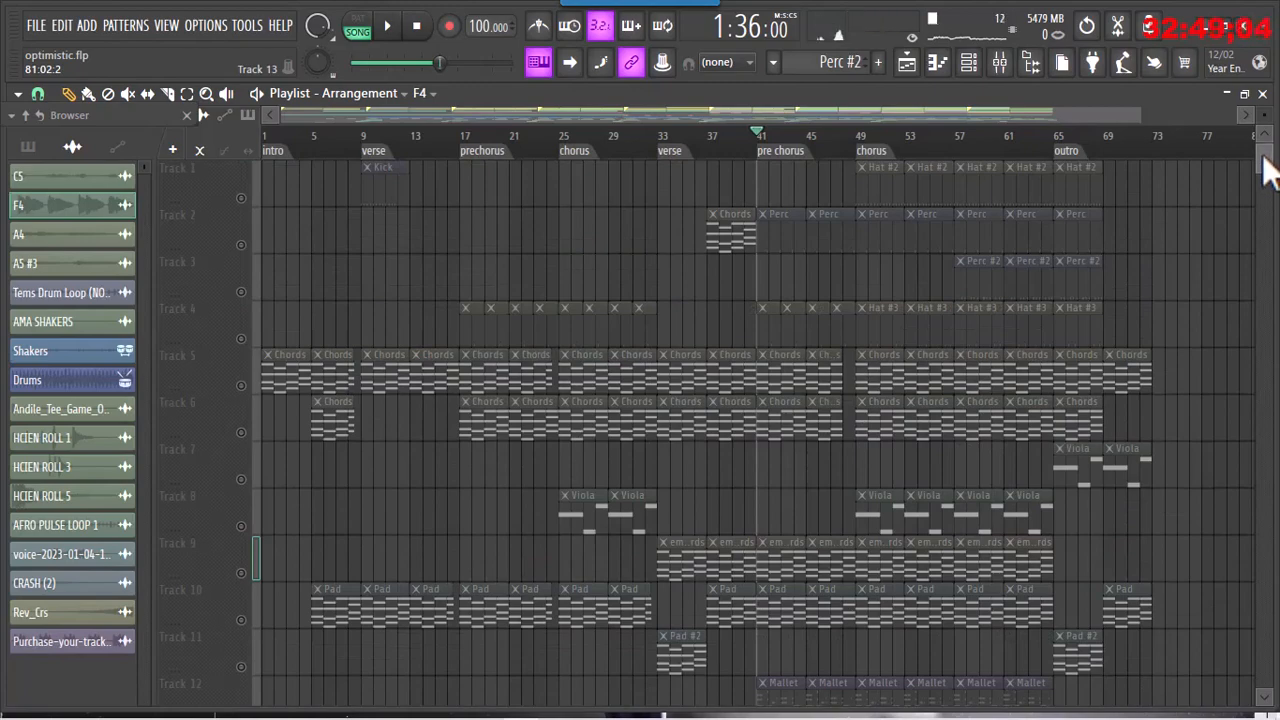
{"action": "scroll", "coordinate": [1268, 170], "scroll_direction": "down", "scroll_amount": 5}
{"action": "scroll", "coordinate": [1268, 168], "scroll_direction": "up", "scroll_amount": 5}
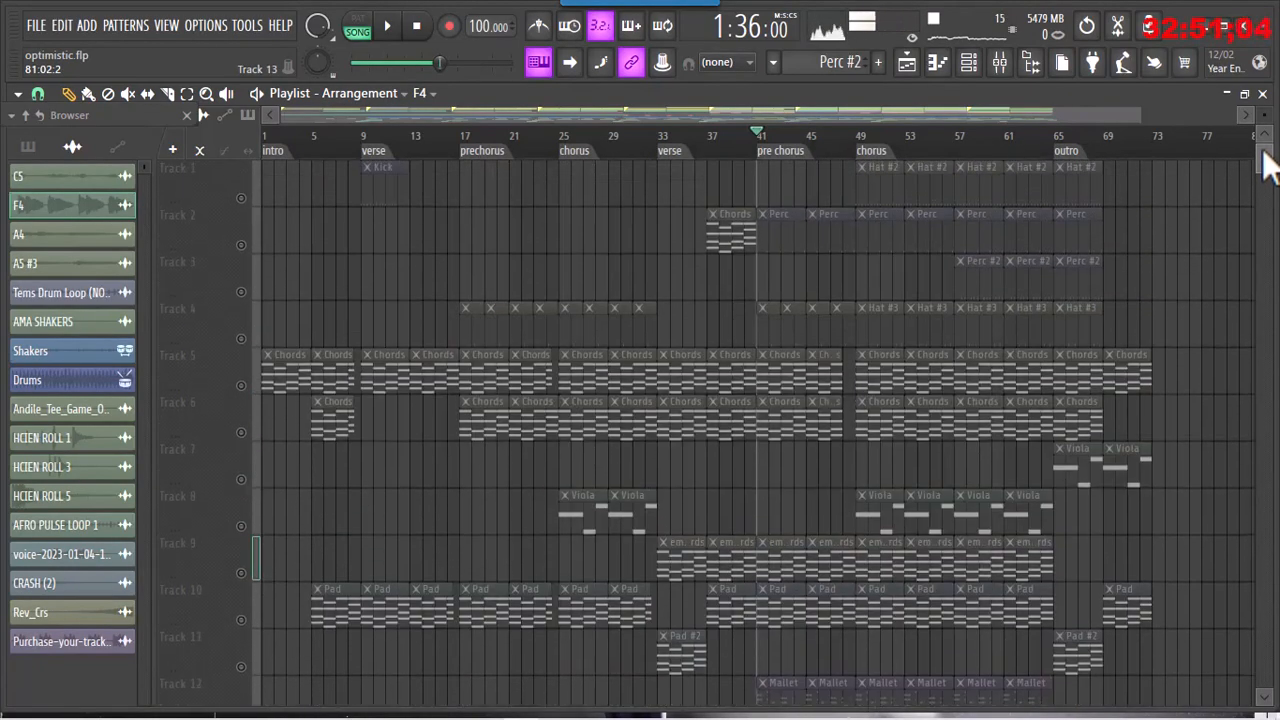
{"action": "scroll", "coordinate": [1268, 172], "scroll_direction": "down", "scroll_amount": 10}
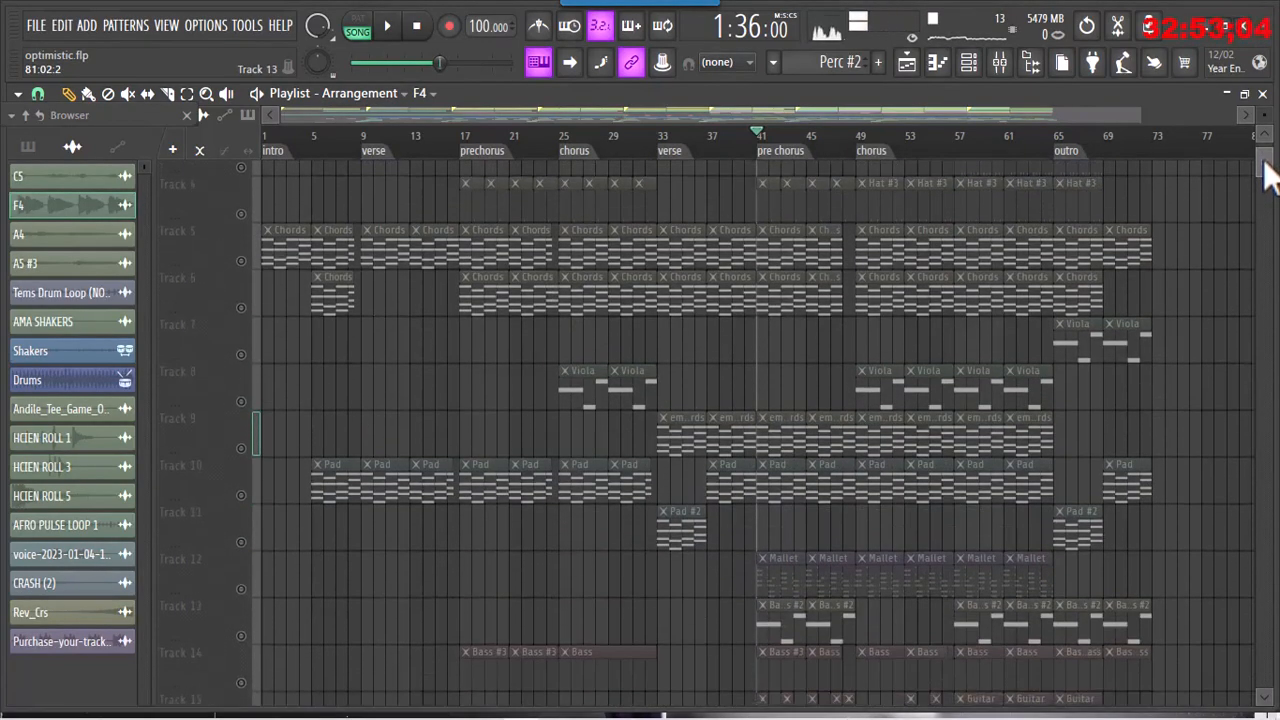
{"action": "scroll", "coordinate": [1268, 175], "scroll_direction": "up", "scroll_amount": 10}
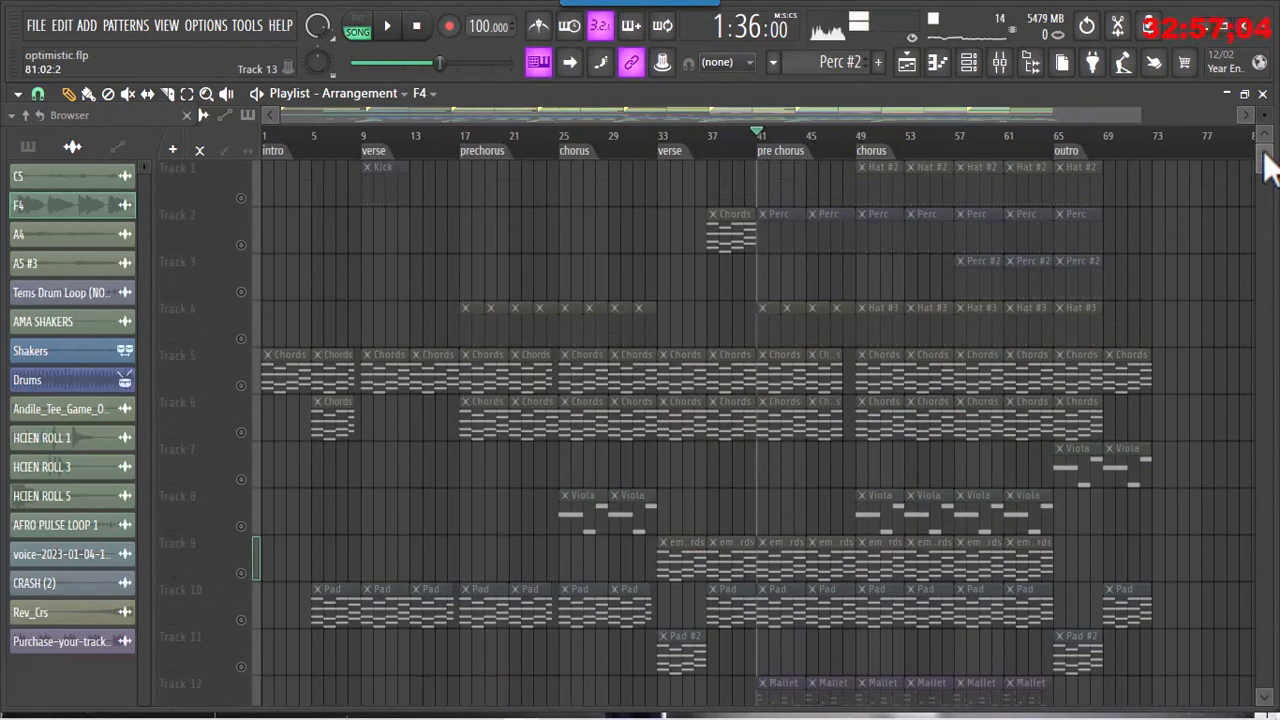
{"action": "scroll", "coordinate": [1268, 168], "scroll_direction": "down", "scroll_amount": 8}
{"action": "scroll", "coordinate": [1268, 165], "scroll_direction": "up", "scroll_amount": 8}
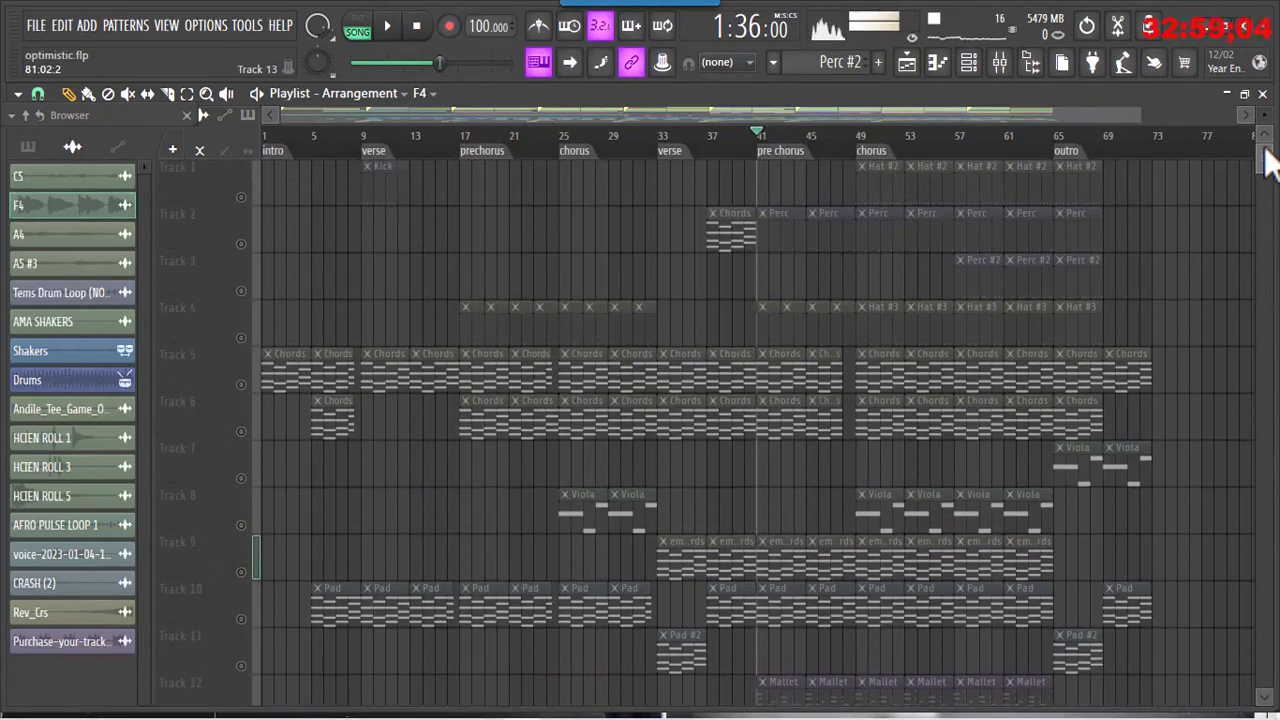
{"action": "scroll", "coordinate": [1268, 175], "scroll_direction": "down", "scroll_amount": 8}
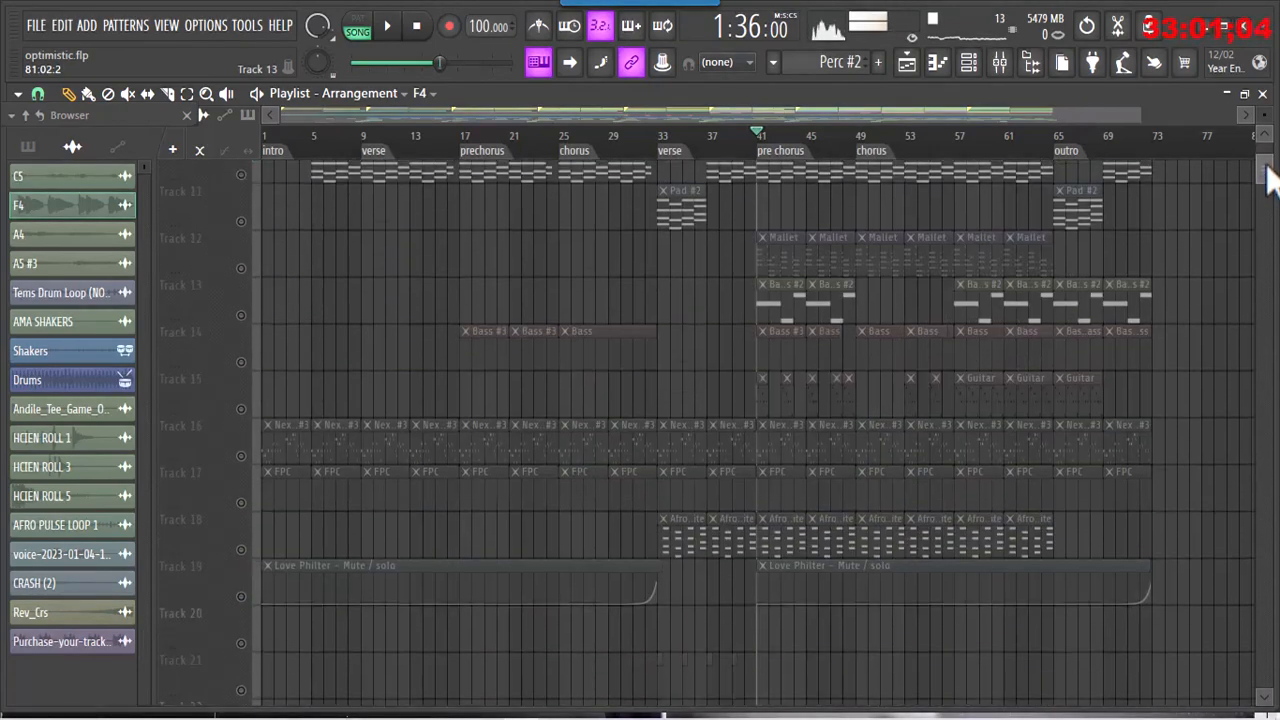
{"action": "scroll", "coordinate": [1268, 170], "scroll_direction": "up", "scroll_amount": 8}
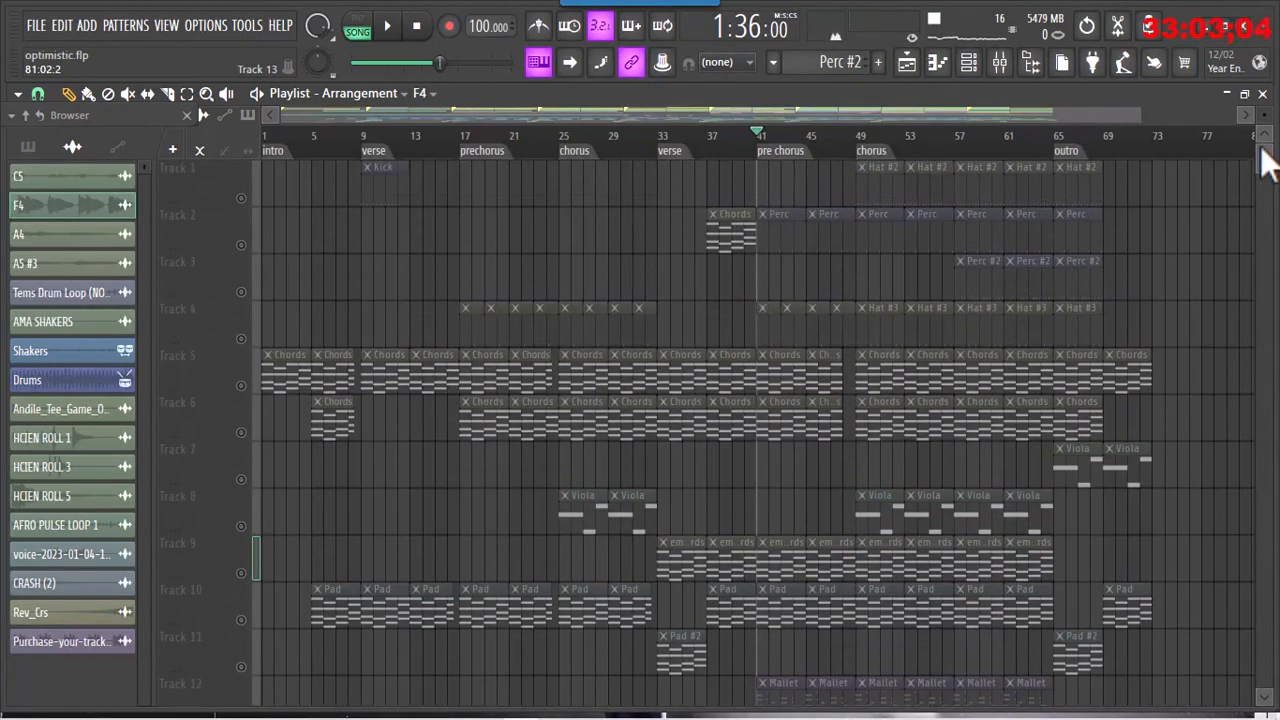
- Return the playback position to the start of the song, unmute all tracks and play the full arrangement
{"action": "left_click", "coordinate": [270, 140]}
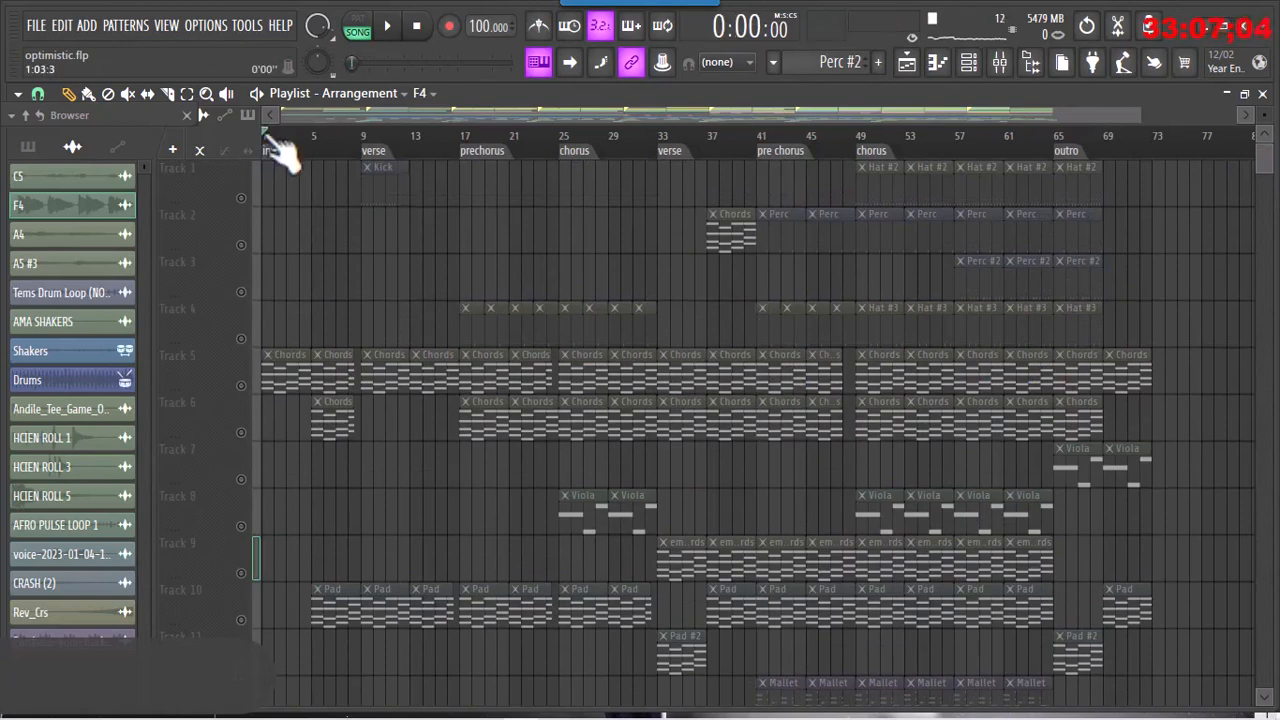
{"action": "left_click", "coordinate": [241, 385]}
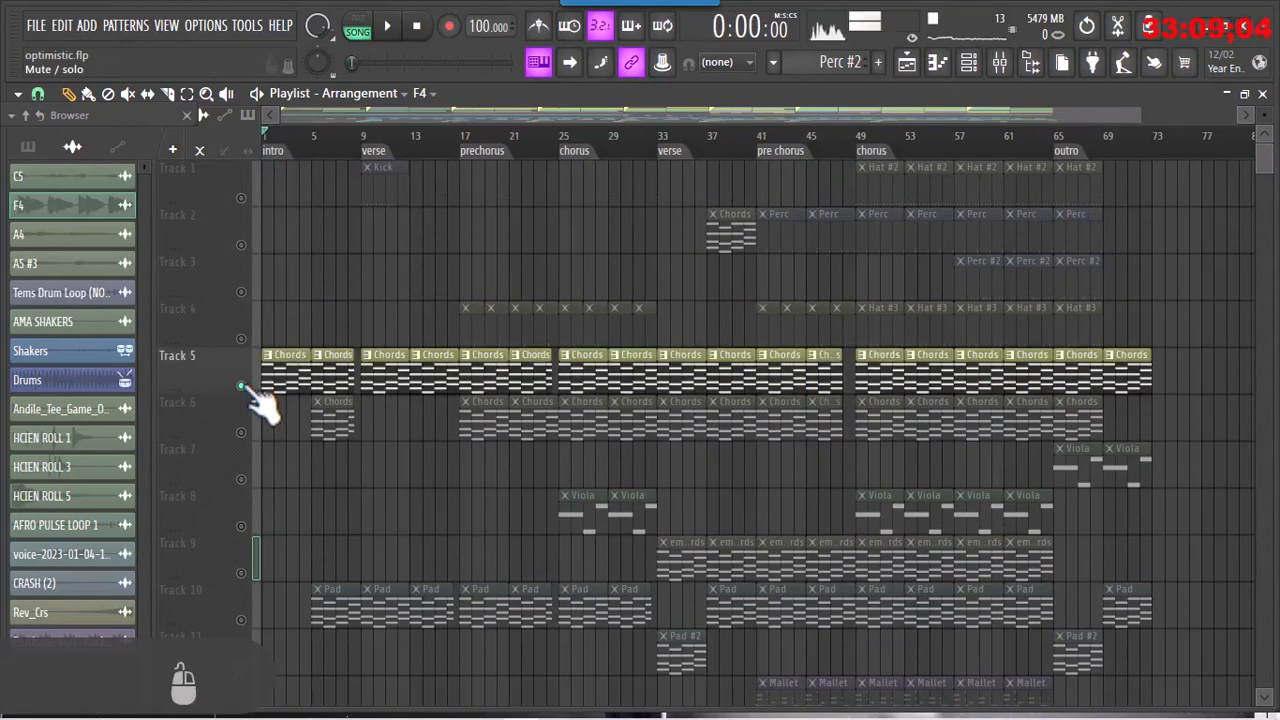
{"action": "right_click", "coordinate": [241, 385]}
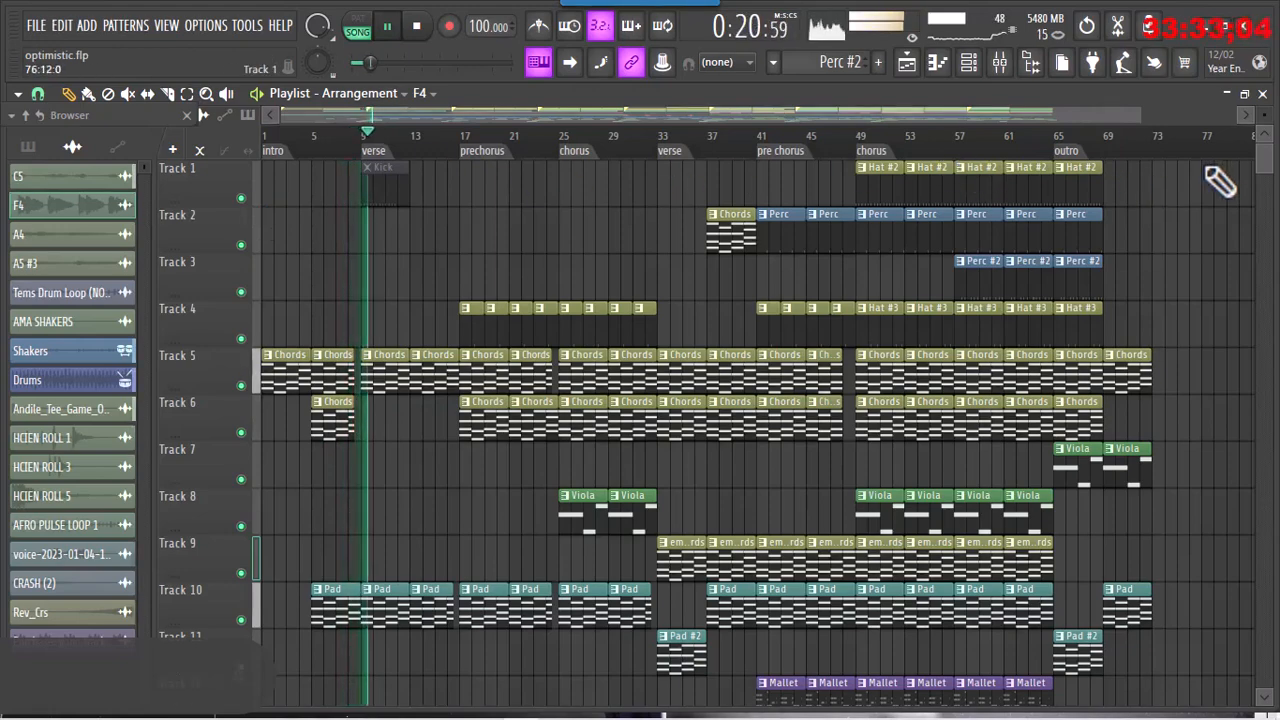
- Look over the unmuted pattern tracks 1 to 19 while the full arrangement plays
{"action": "scroll", "coordinate": [1268, 185], "scroll_direction": "down", "scroll_amount": 3}
{"action": "scroll", "coordinate": [1268, 185], "scroll_direction": "down", "scroll_amount": 5}
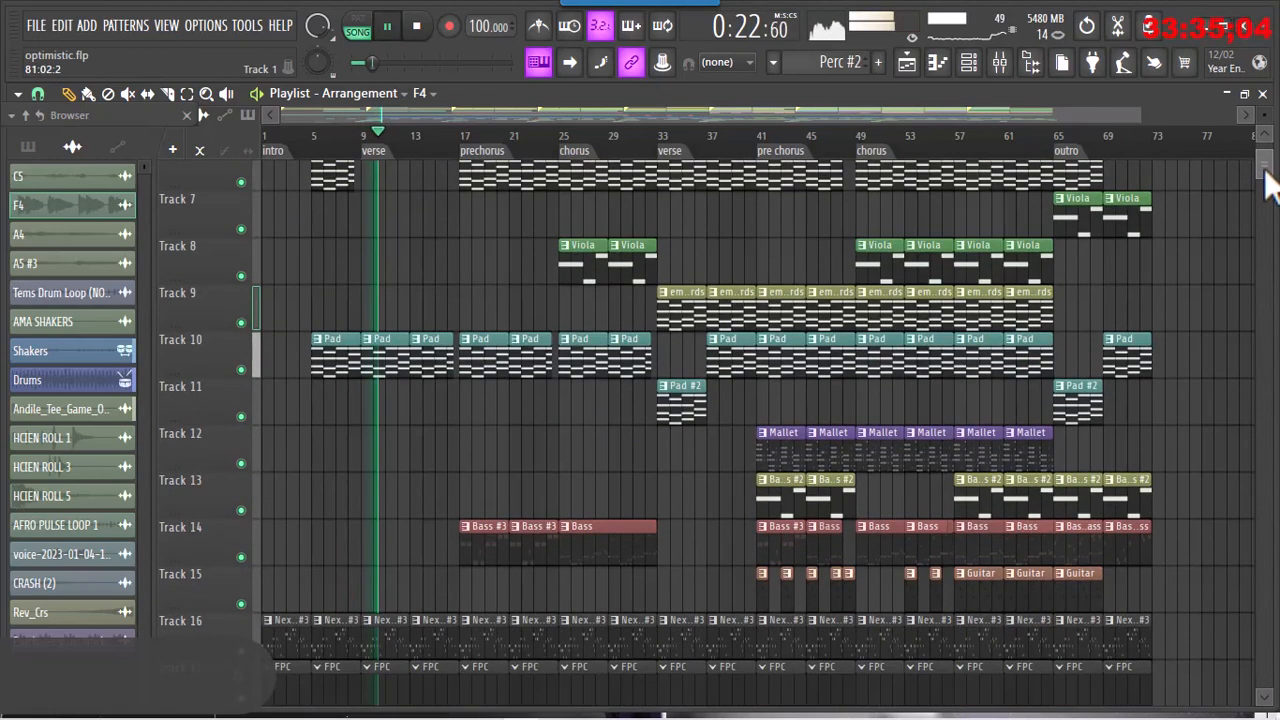
{"action": "scroll", "coordinate": [1268, 185], "scroll_direction": "down", "scroll_amount": 1}
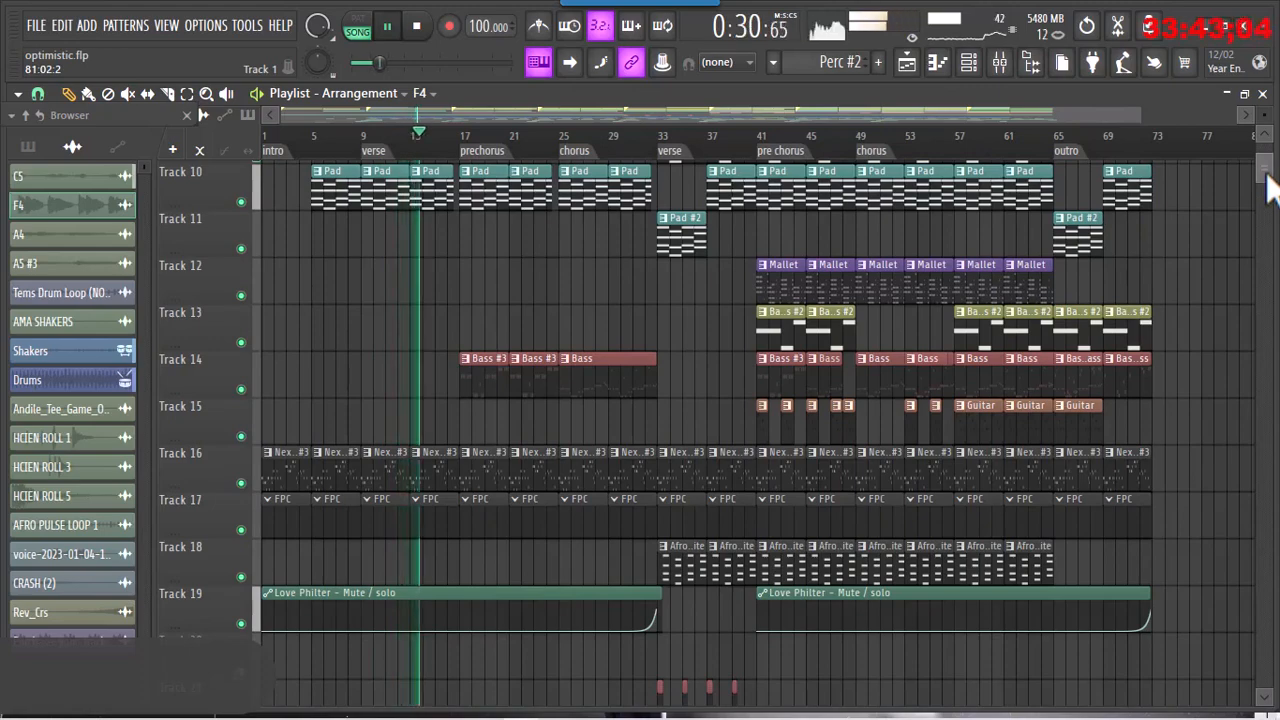
{"action": "scroll", "coordinate": [1268, 185], "scroll_direction": "down", "scroll_amount": 4}
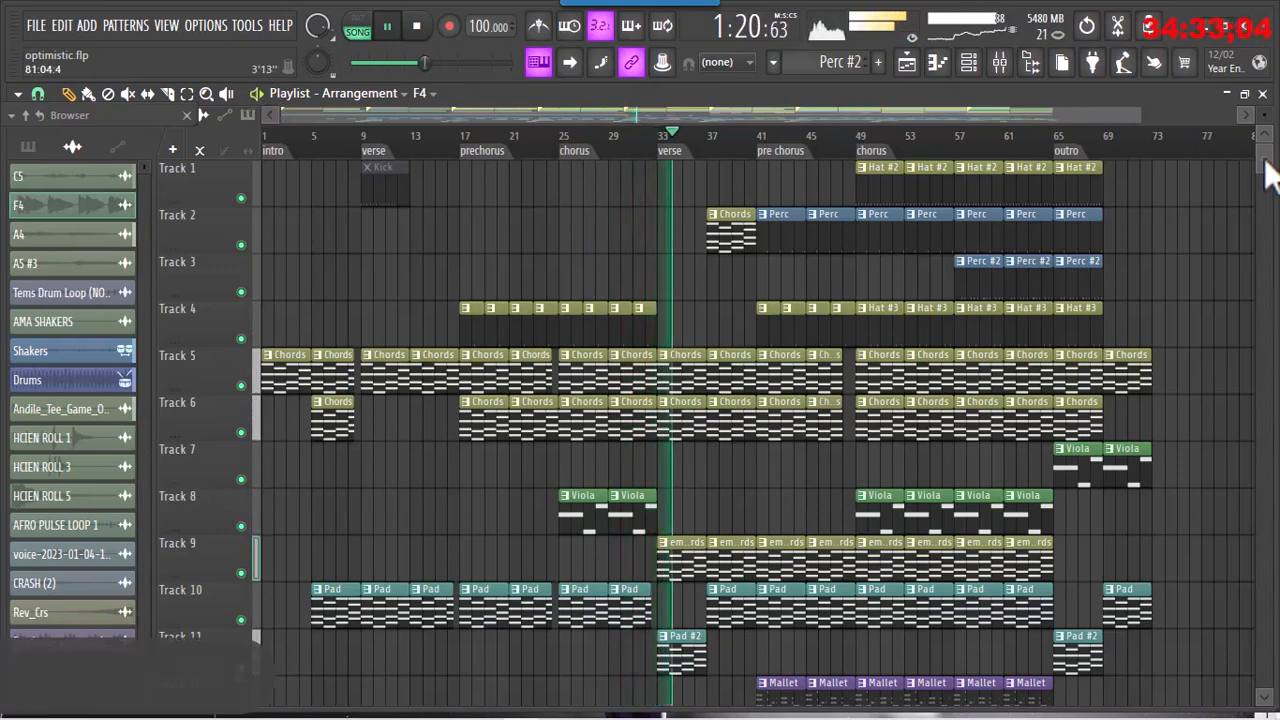
- Run the macro that switches smart disable for all plugins during playback, stop the song and run the macro again
{"action": "left_click", "coordinate": [220, 28]}
{"action": "mouse_move", "coordinate": [247, 26]}
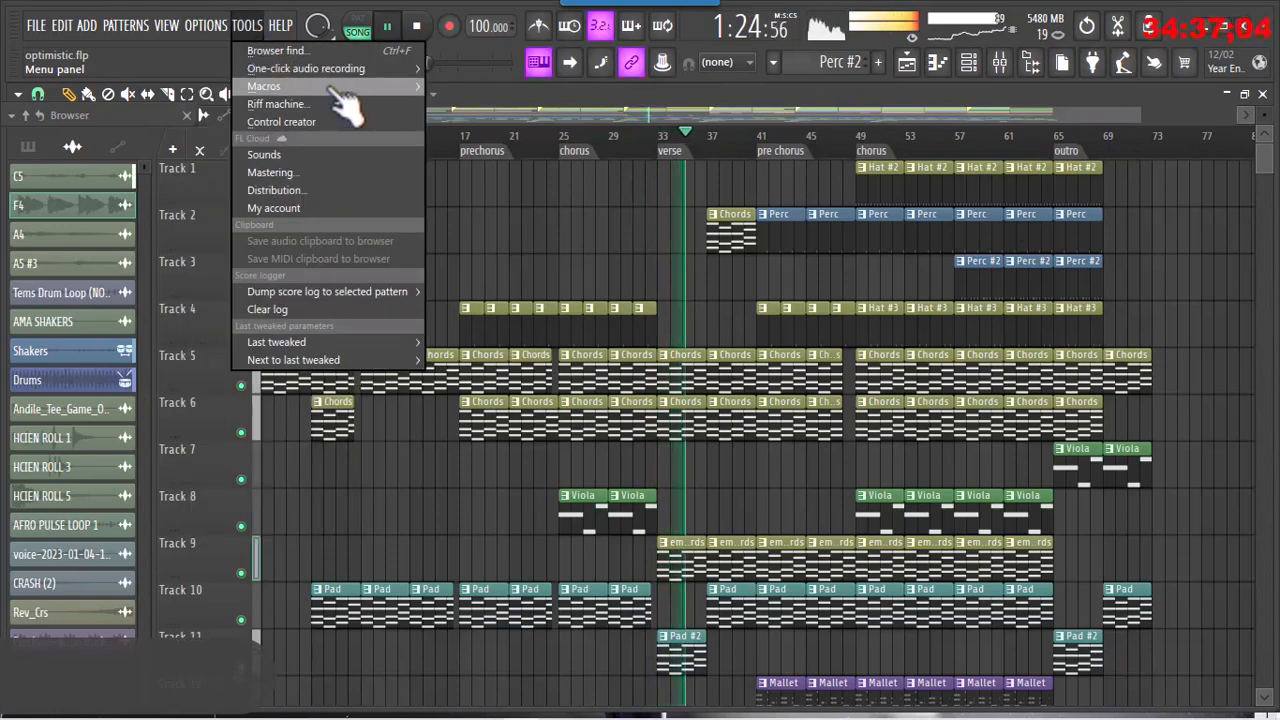
{"action": "mouse_move", "coordinate": [428, 90]}
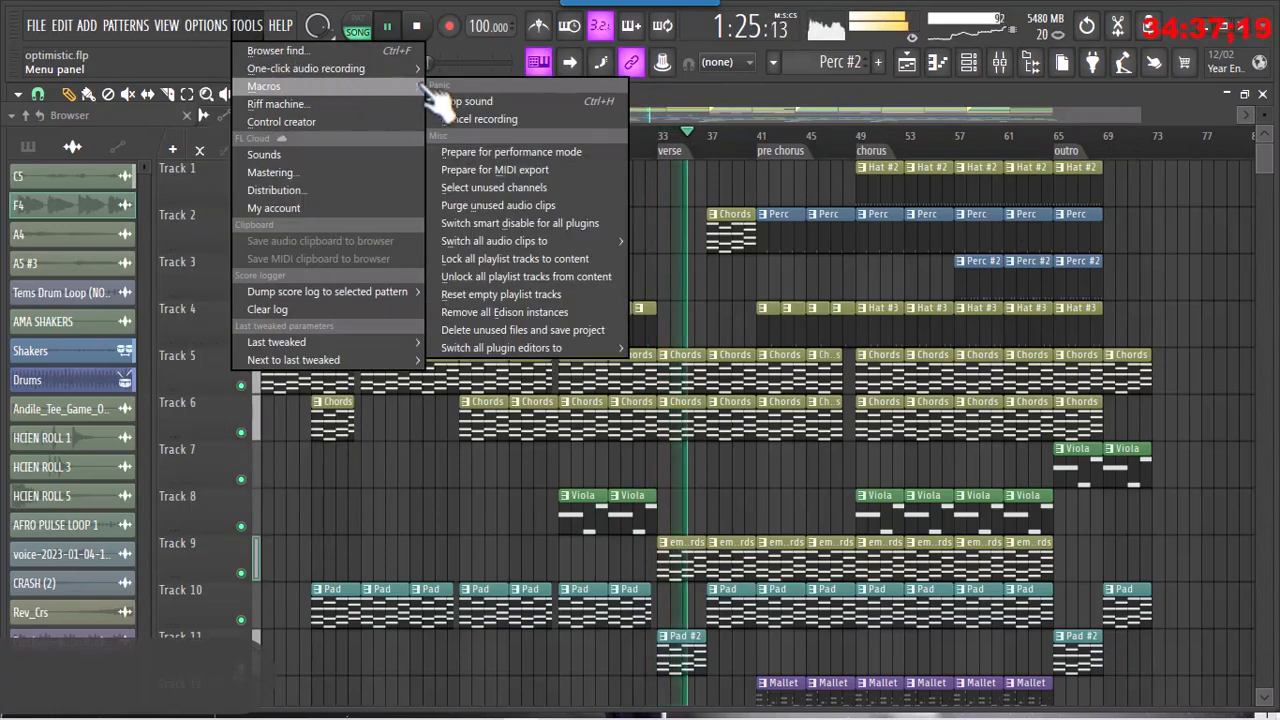
{"action": "left_click", "coordinate": [549, 234]}
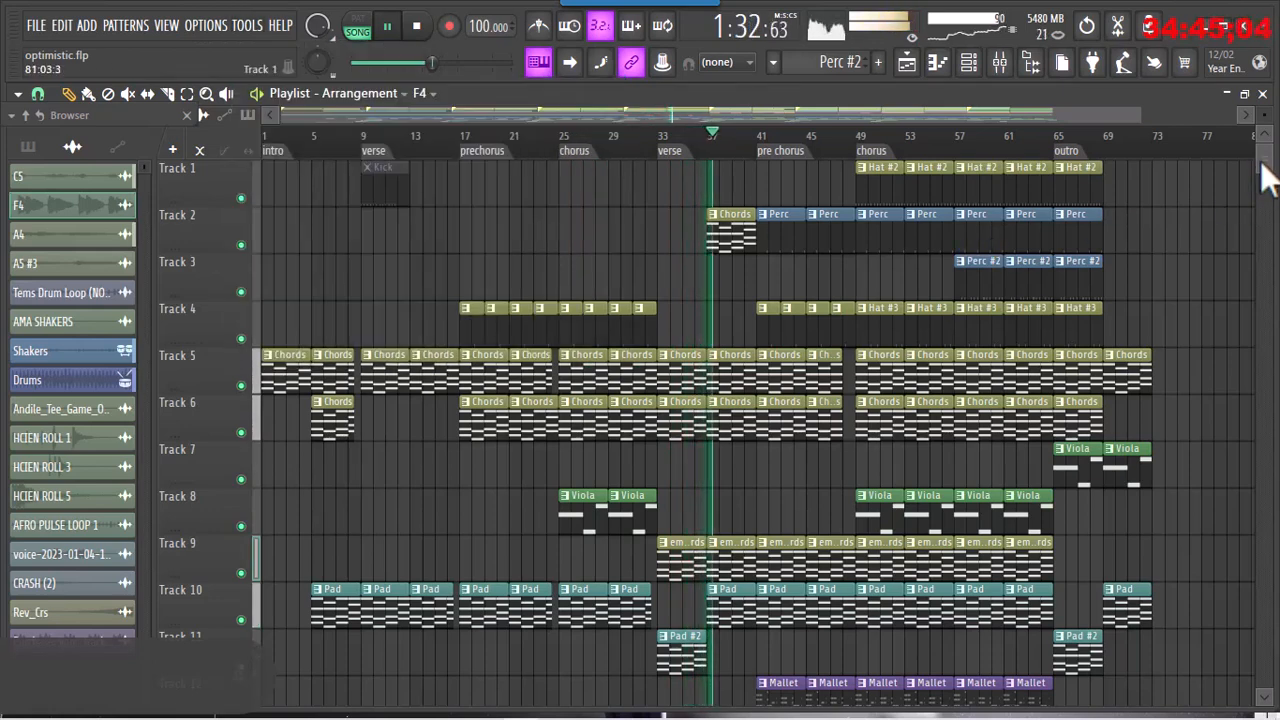
{"action": "key", "text": "space"}
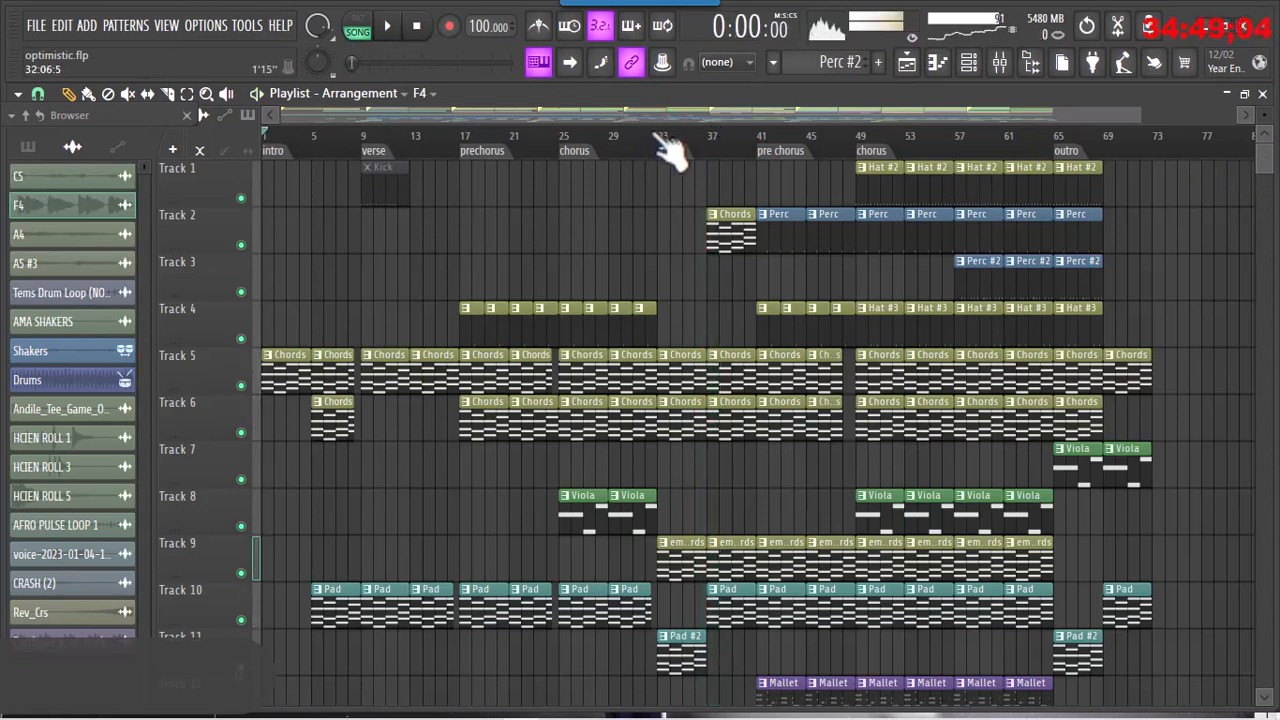
{"action": "left_click", "coordinate": [257, 27]}
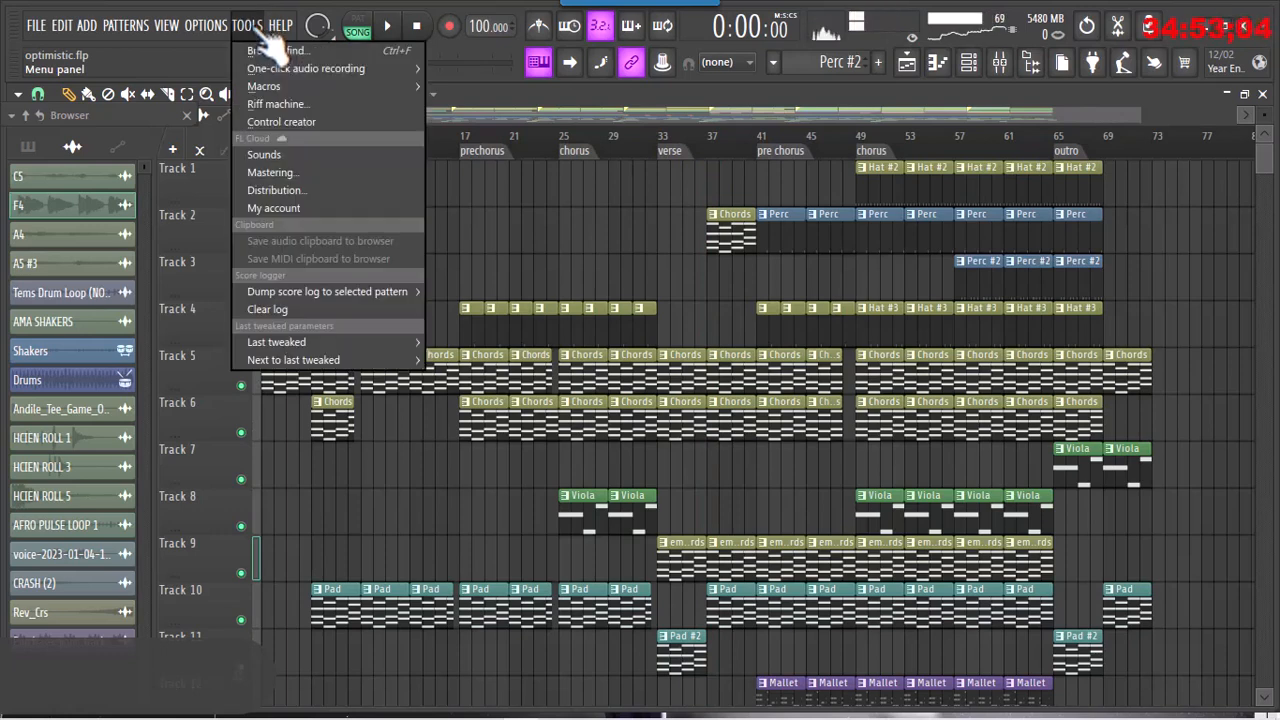
{"action": "mouse_move", "coordinate": [320, 86]}
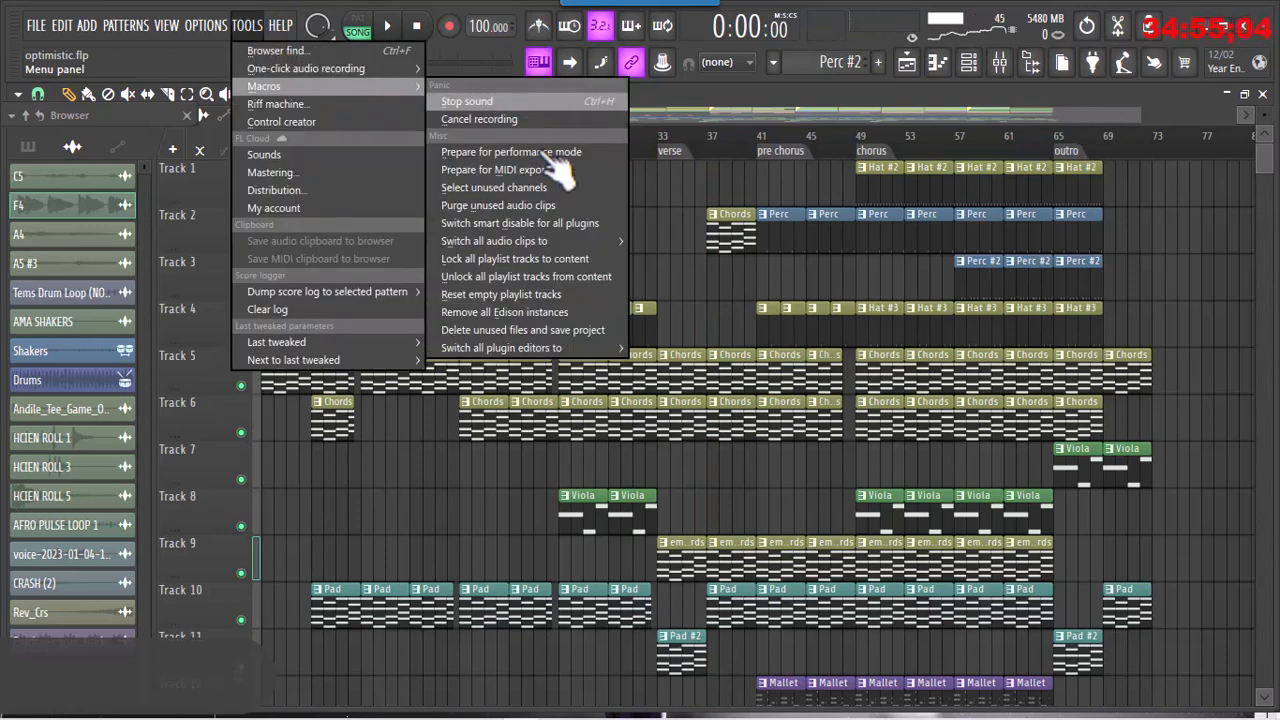
{"action": "left_click", "coordinate": [560, 228]}
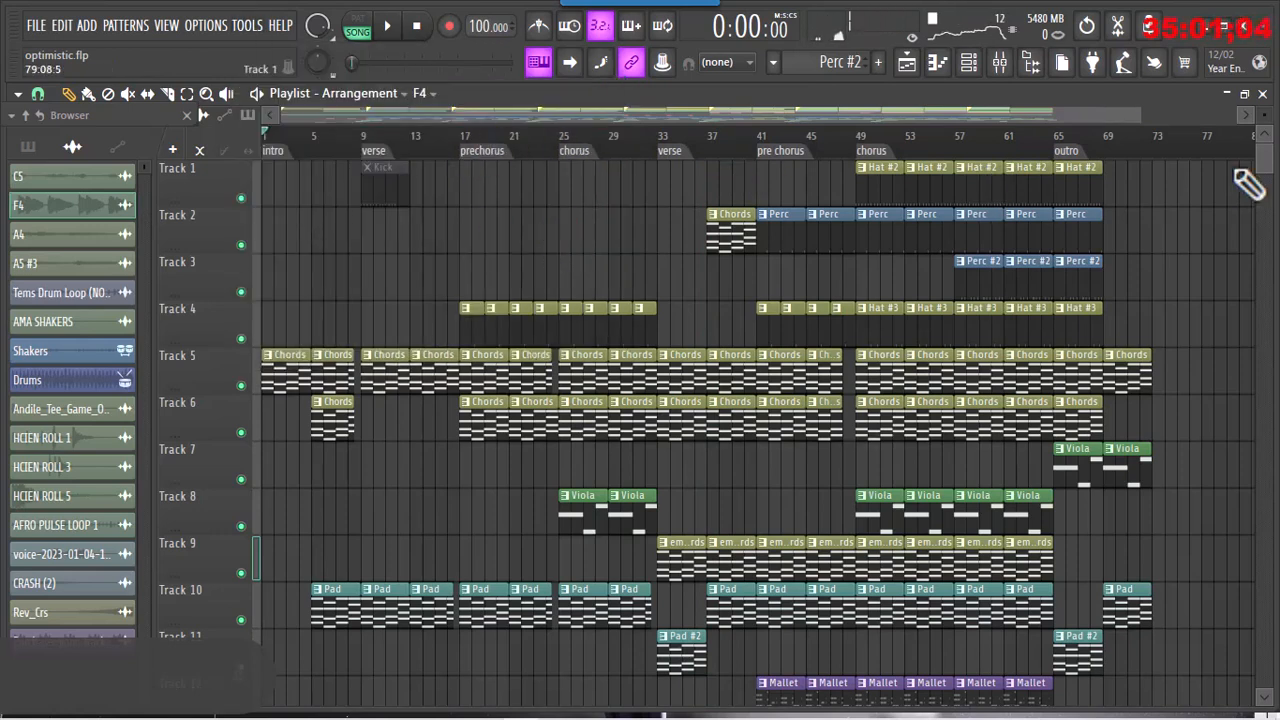
- Set the playback position to the verse at bar 33 and examine the Bass notes of track 21's first clip in the piano roll
{"action": "scroll", "coordinate": [1268, 178], "scroll_direction": "down", "scroll_amount": 9}
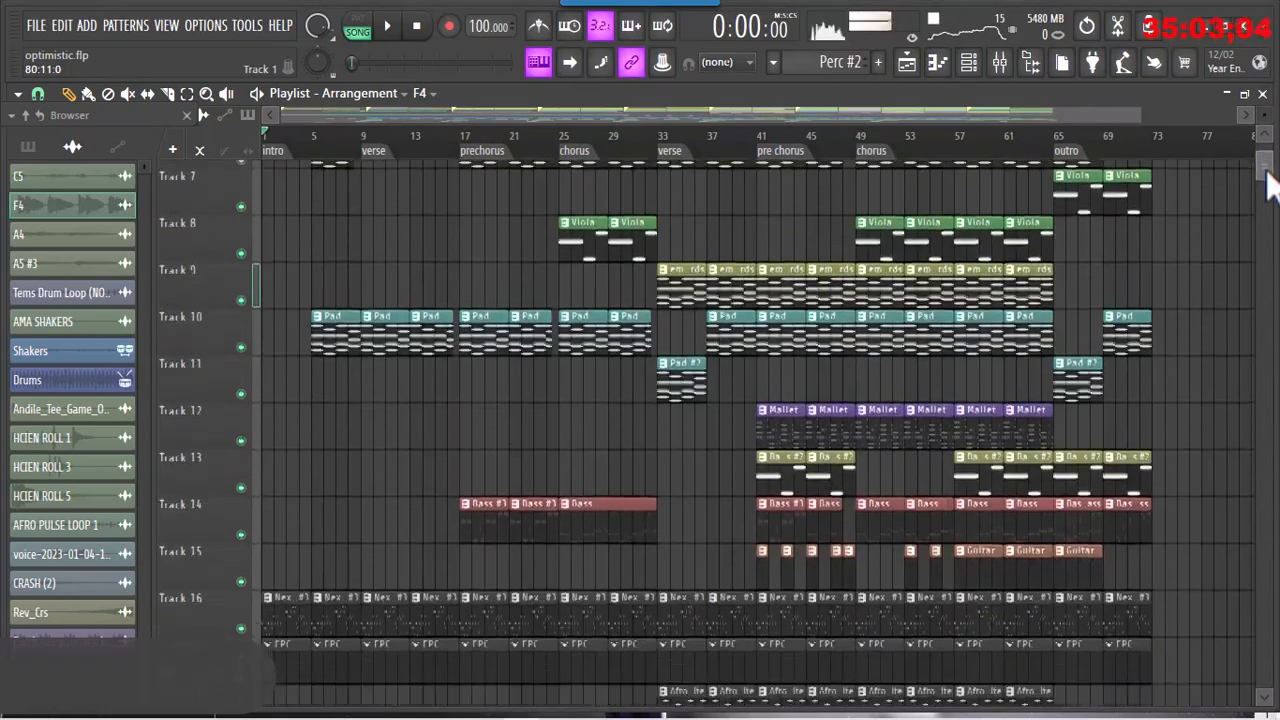
{"action": "scroll", "coordinate": [1268, 180], "scroll_direction": "down", "scroll_amount": 6}
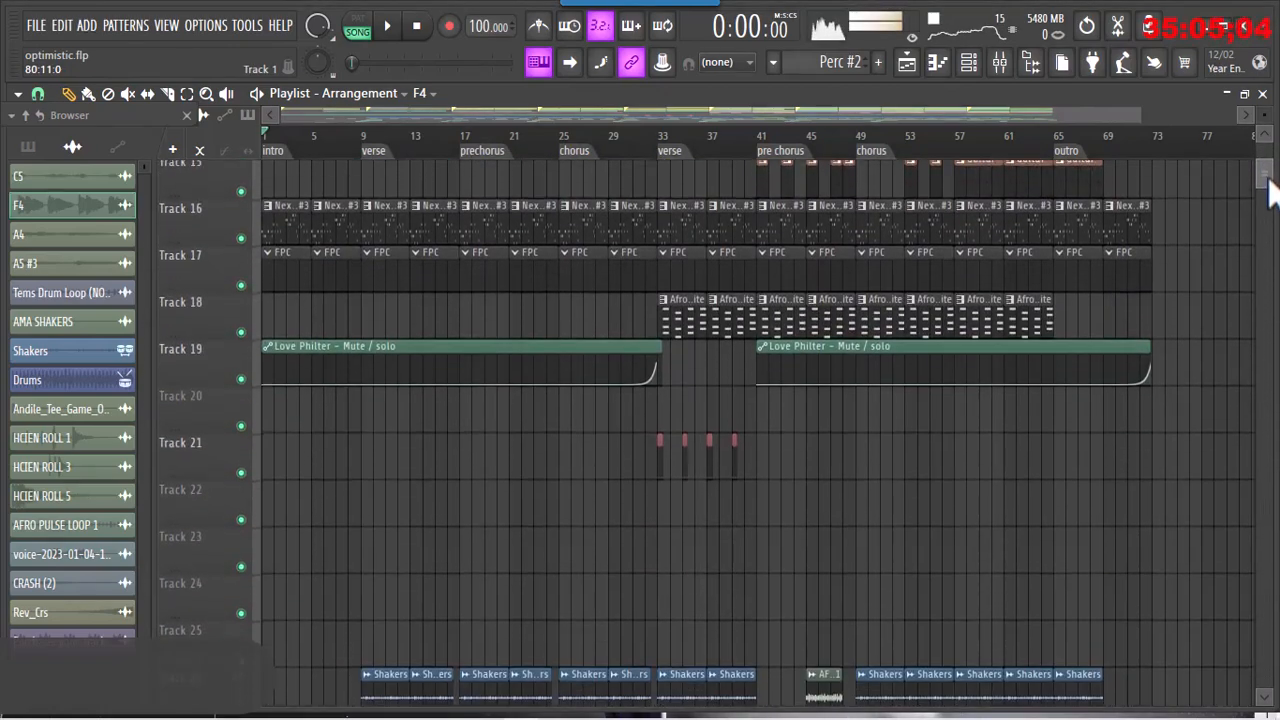
{"action": "left_click_drag", "start_coordinate": [1140, 116], "coordinate": [845, 118]}
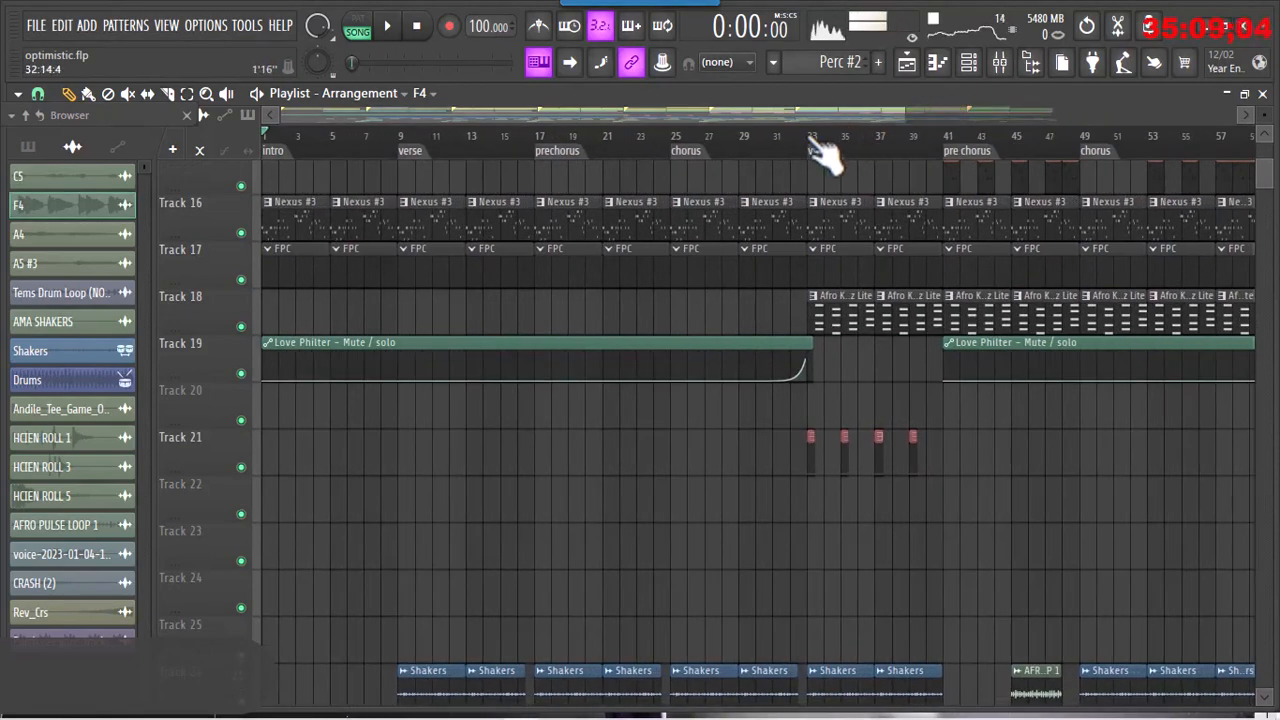
{"action": "left_click", "coordinate": [812, 143]}
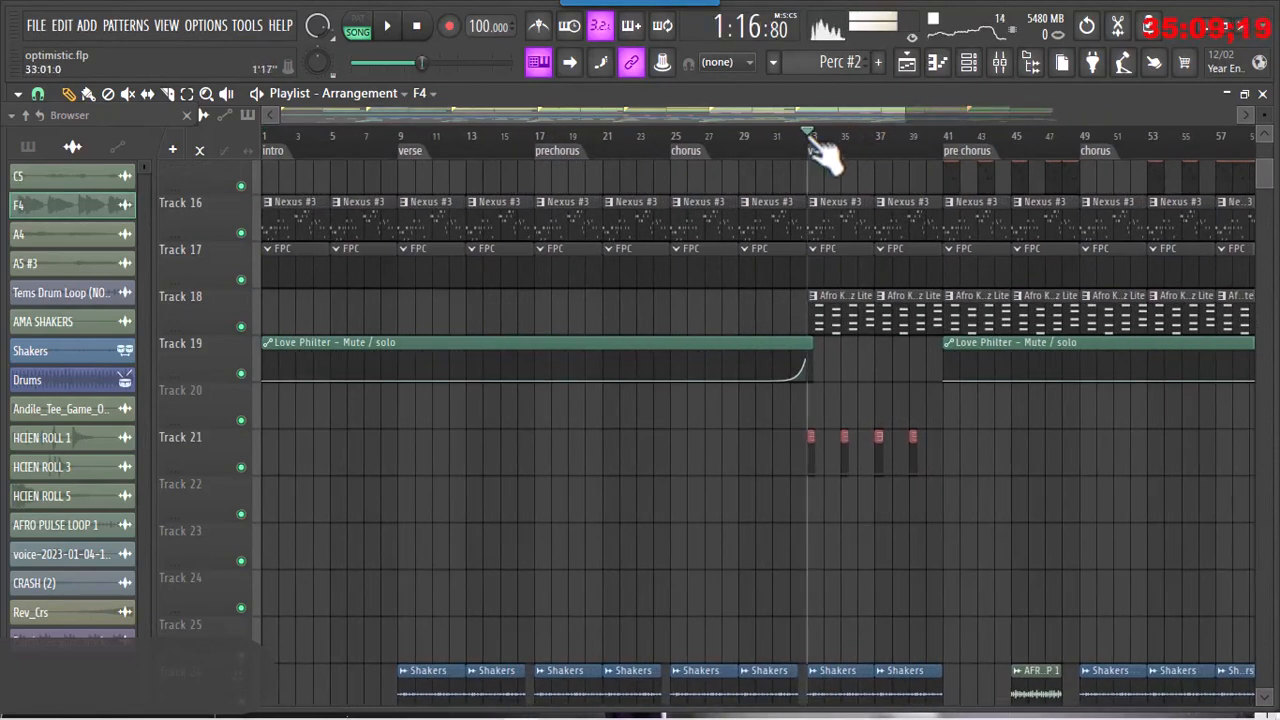
{"action": "double_click", "coordinate": [810, 470]}
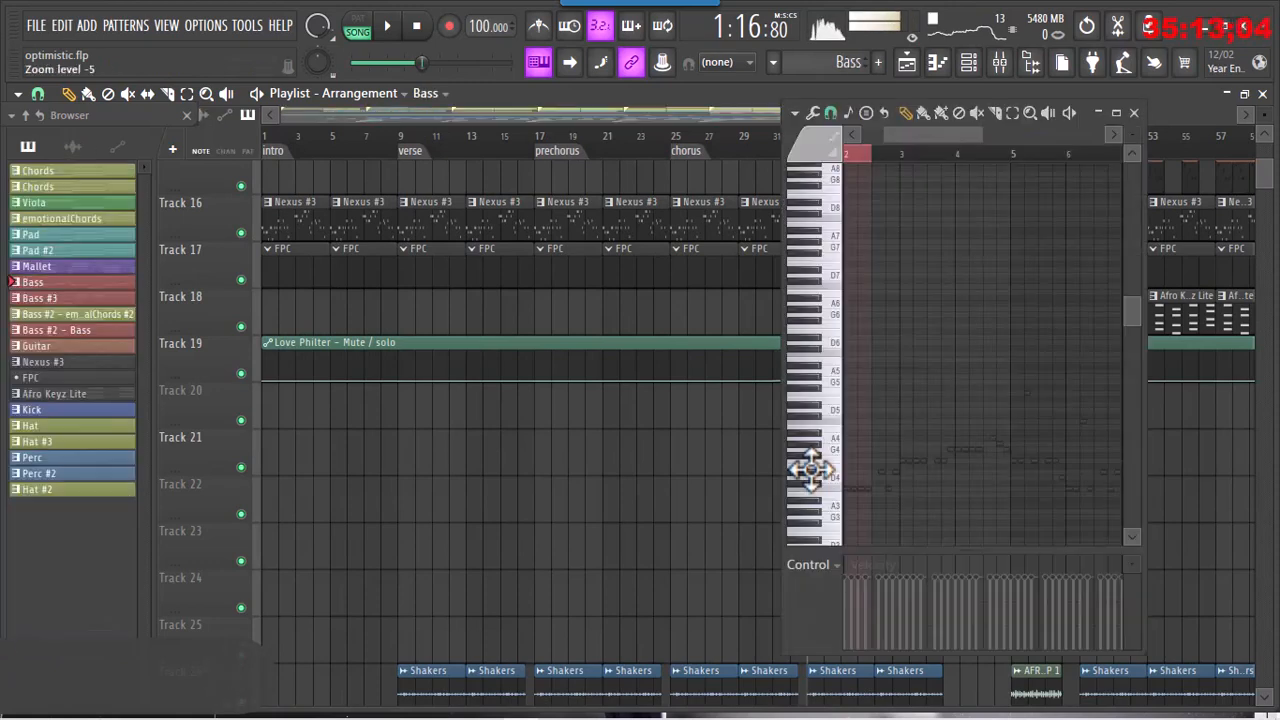
{"action": "left_click_drag", "start_coordinate": [928, 141], "coordinate": [886, 136]}
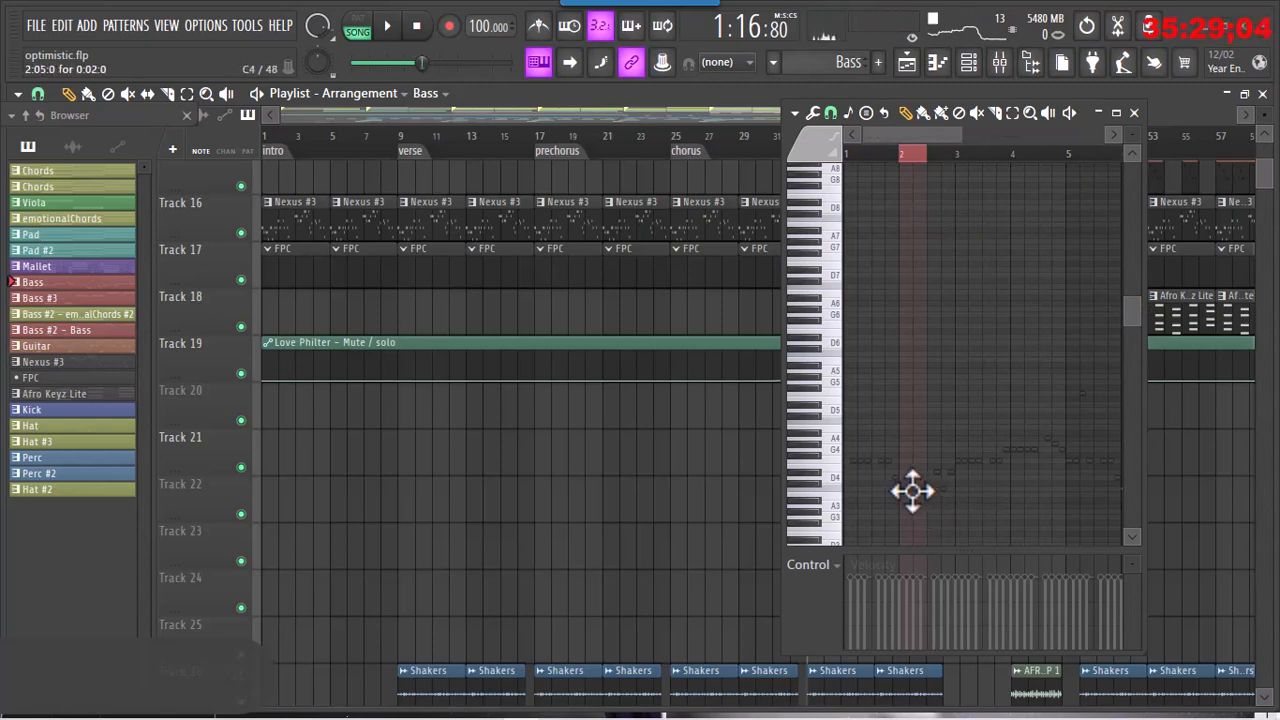
{"action": "left_click_drag", "start_coordinate": [909, 491], "coordinate": [929, 509]}
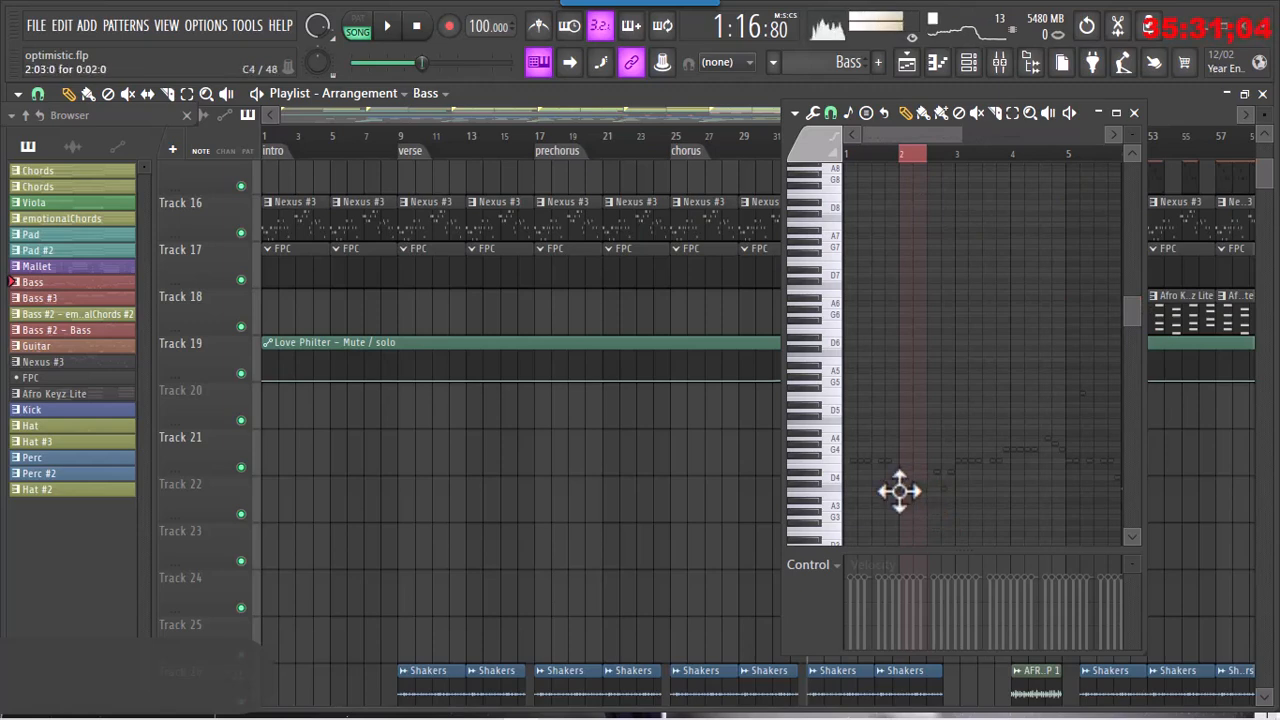
{"action": "left_click", "coordinate": [1134, 113]}
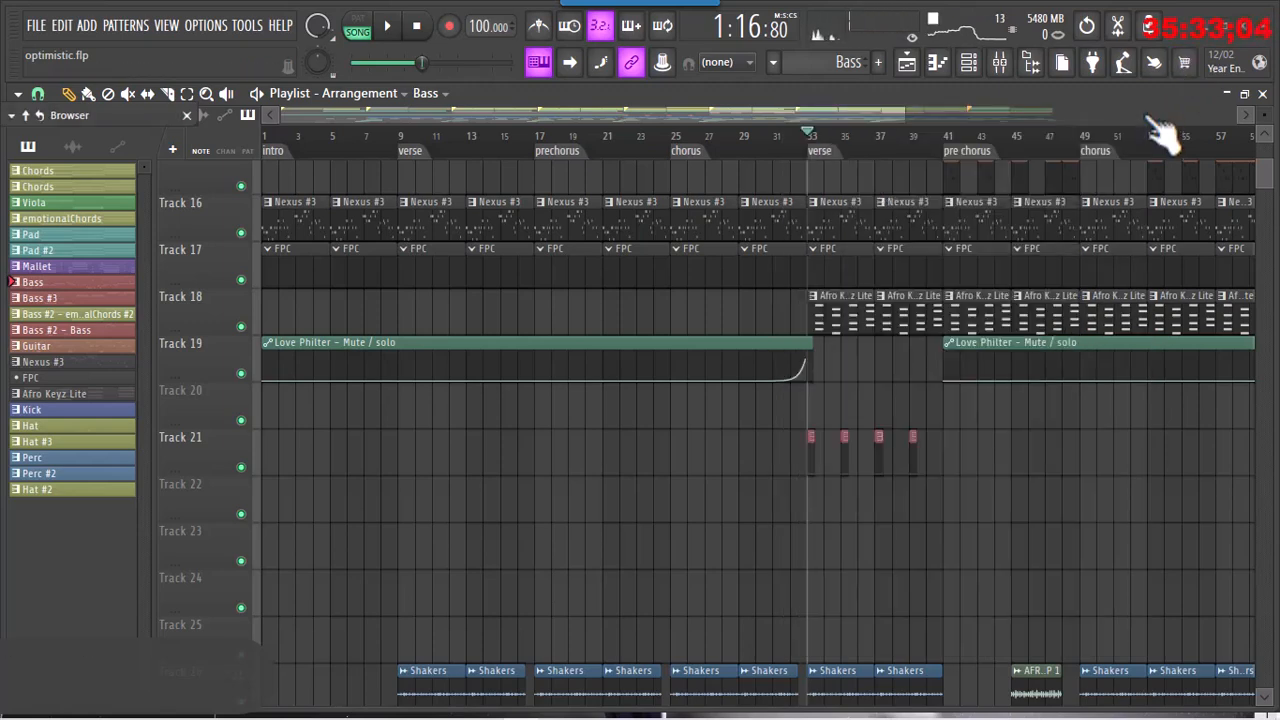
- Solo track 21, play the song from the verse, and unmute chord tracks 5, 6 and 9 during playback
{"action": "right_click", "coordinate": [241, 467]}
{"action": "key", "text": "space"}
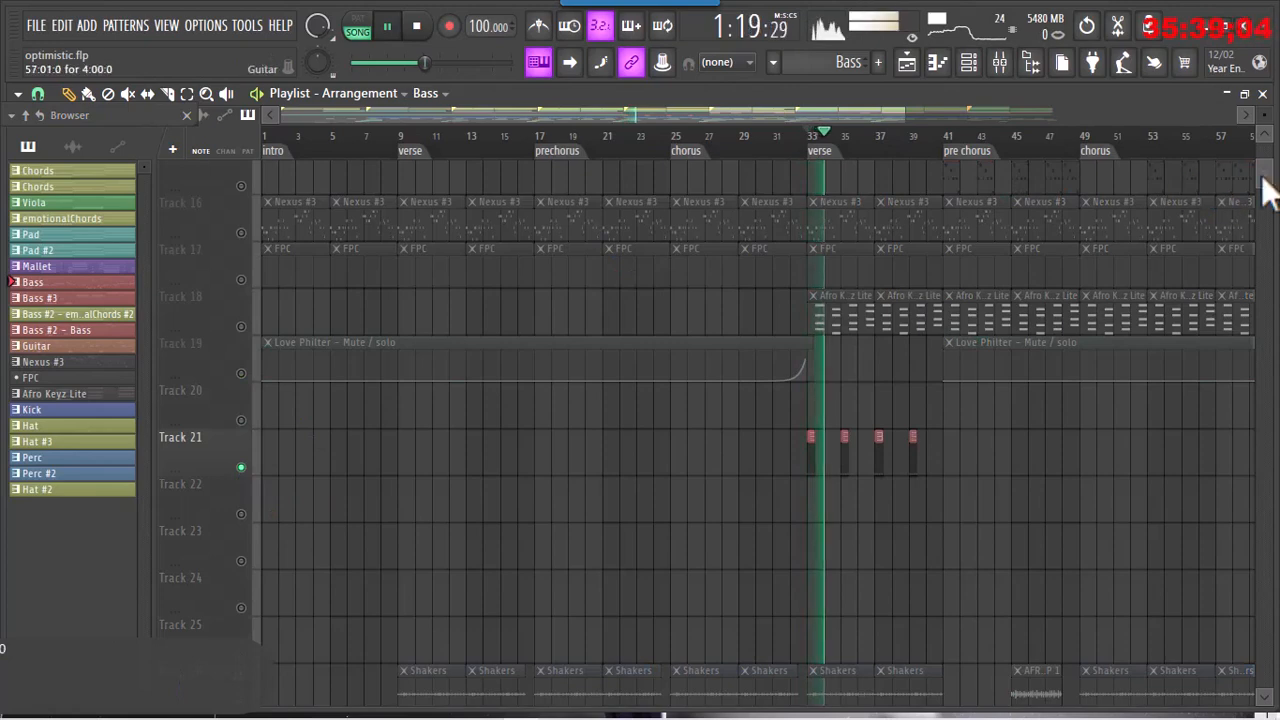
{"action": "left_click_drag", "start_coordinate": [1272, 182], "coordinate": [1270, 170]}
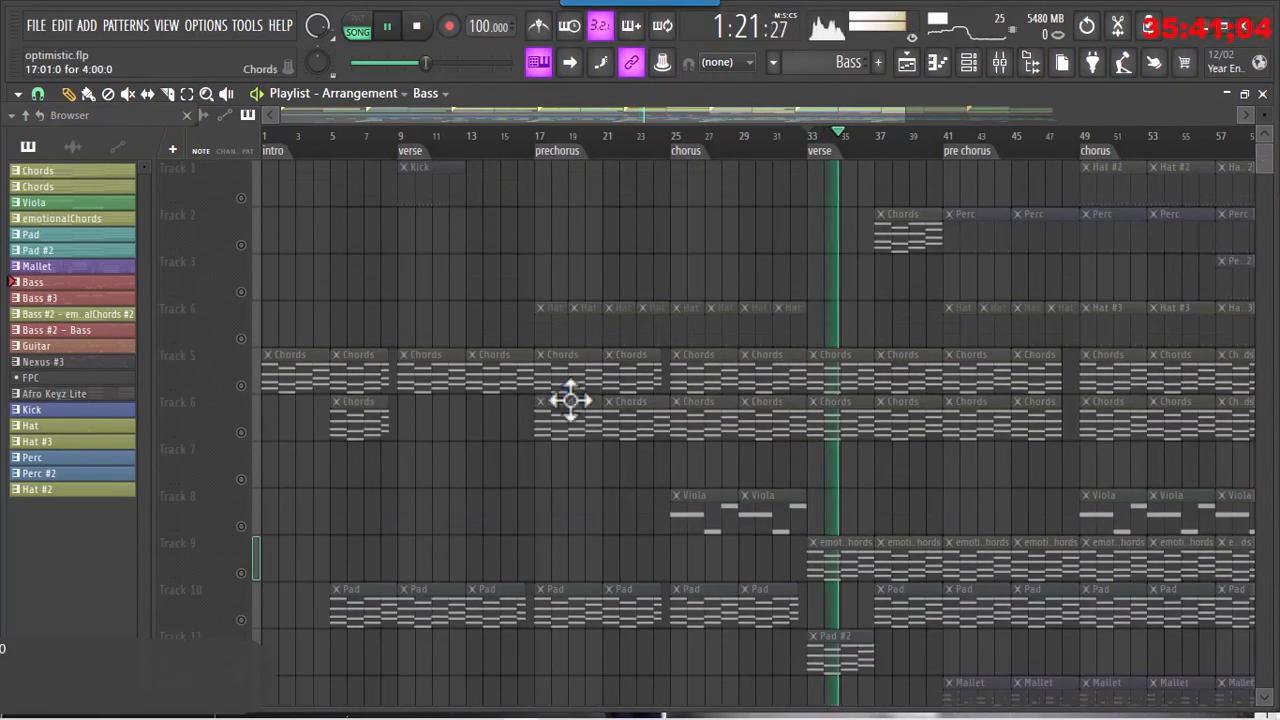
{"action": "left_click", "coordinate": [241, 386]}
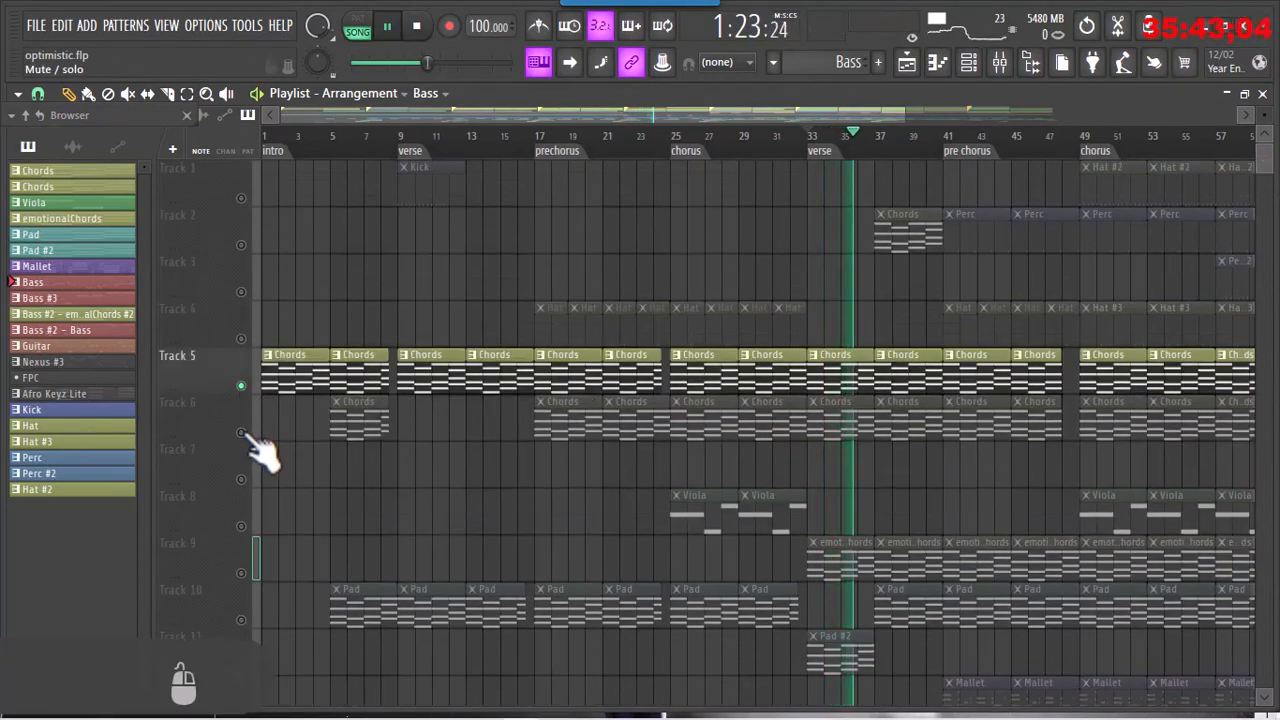
{"action": "left_click", "coordinate": [241, 432]}
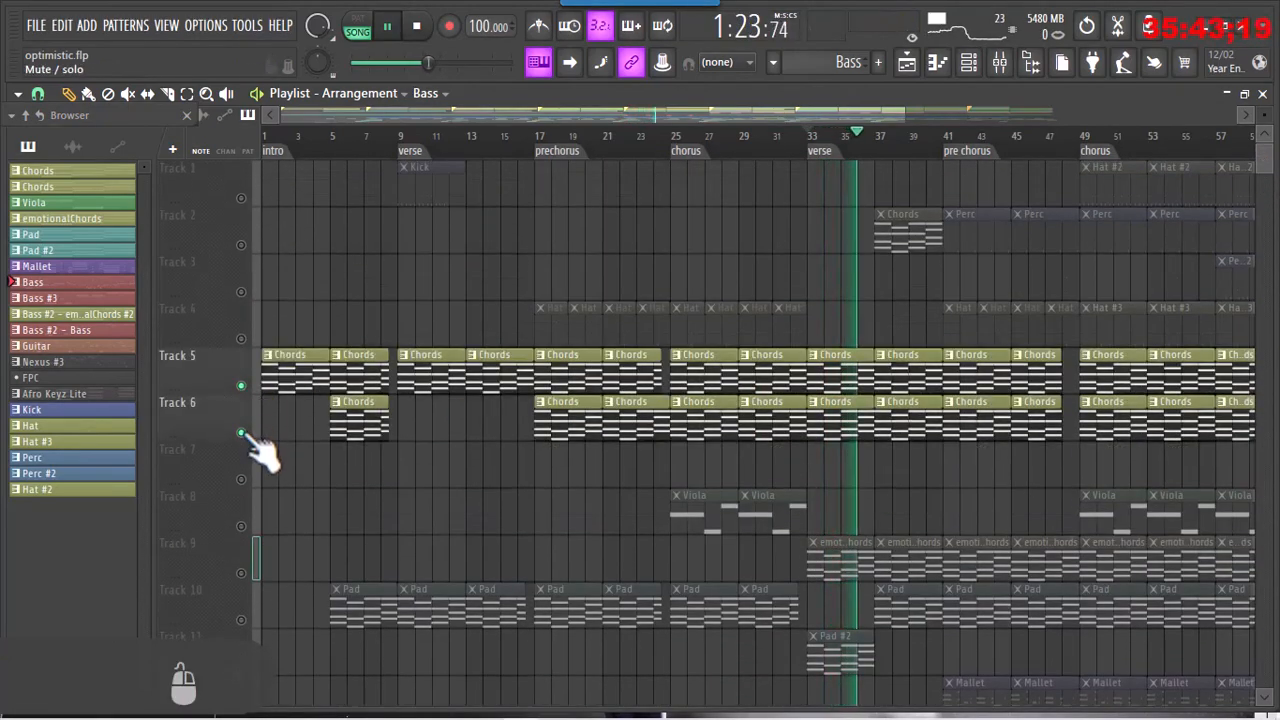
{"action": "left_click", "coordinate": [241, 526]}
{"action": "left_click", "coordinate": [241, 526]}
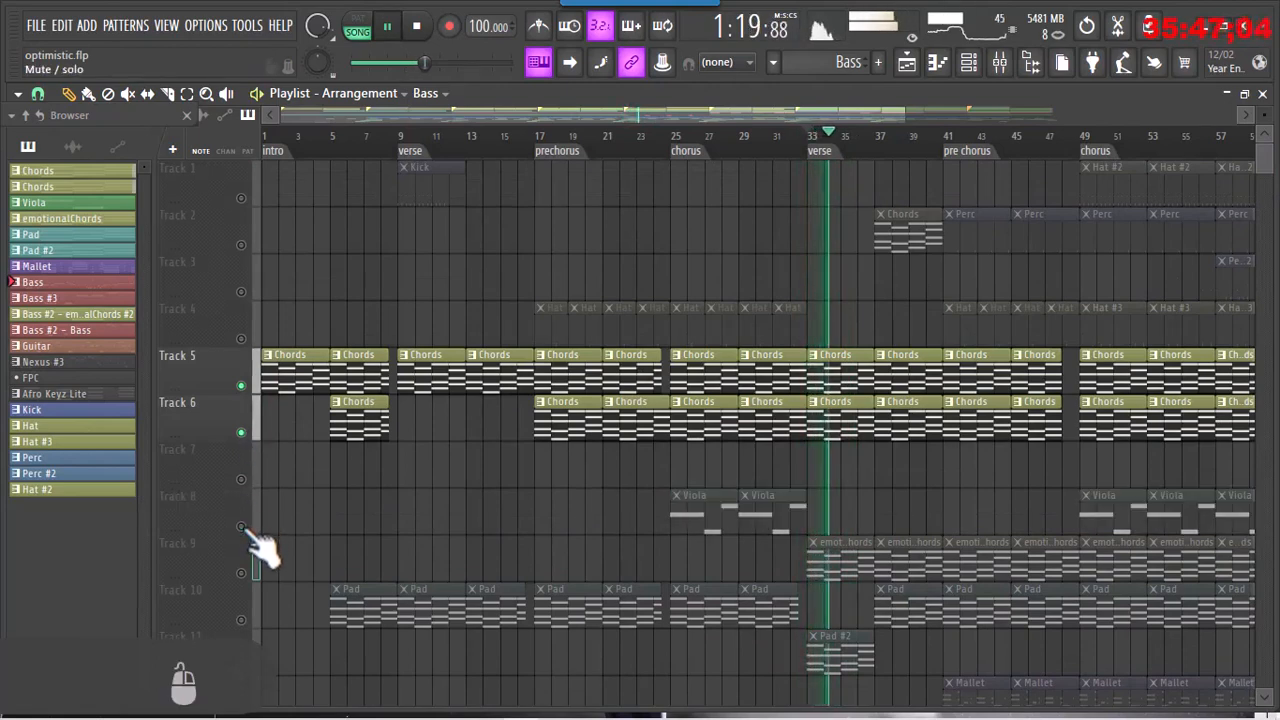
{"action": "left_click", "coordinate": [241, 573]}
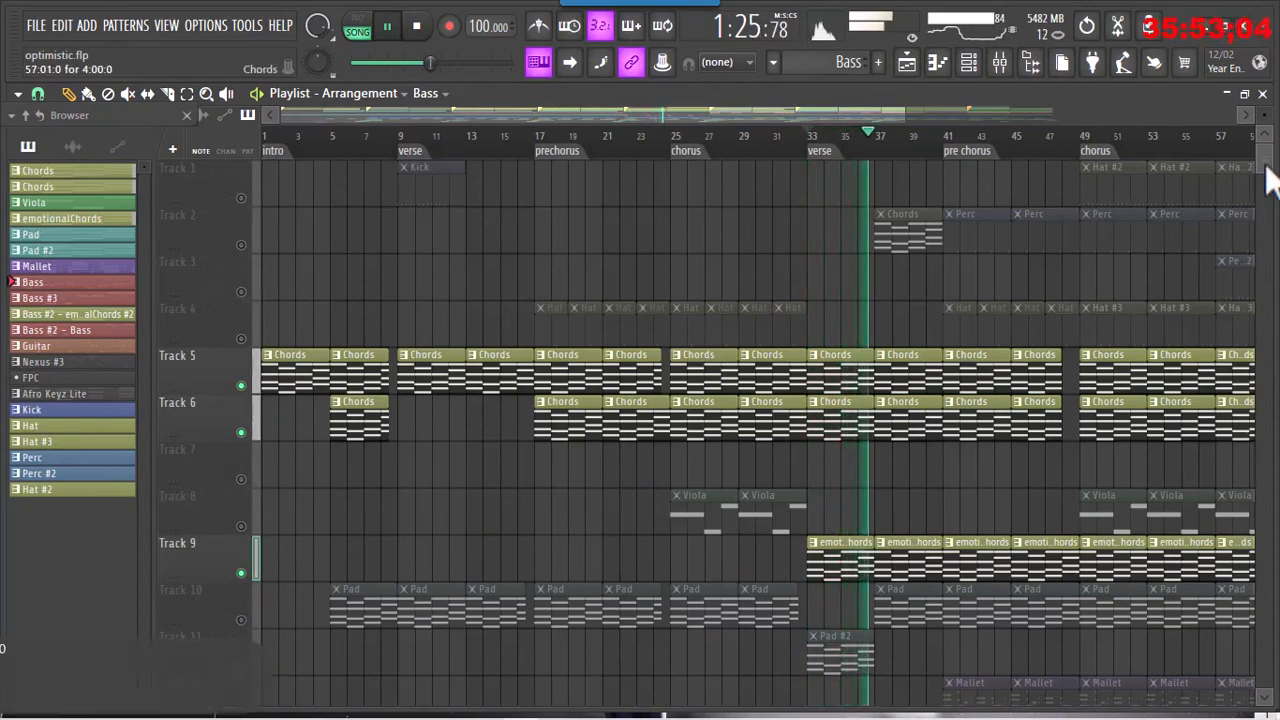
- Look over the muted pattern and audio tracks below track 9 during playback, then stop the song
{"action": "scroll", "coordinate": [1266, 290], "scroll_direction": "down", "scroll_amount": 5}
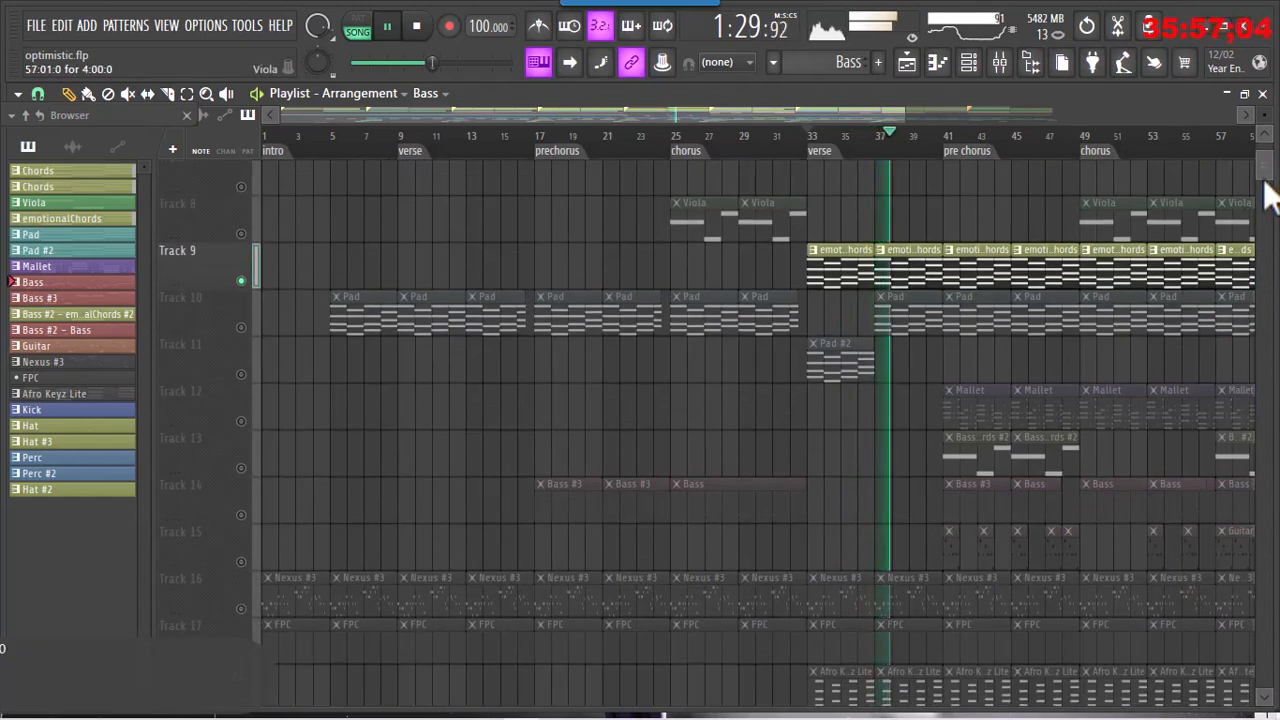
{"action": "scroll", "coordinate": [1262, 182], "scroll_direction": "down", "scroll_amount": 2}
{"action": "scroll", "coordinate": [1268, 190], "scroll_direction": "down", "scroll_amount": 1}
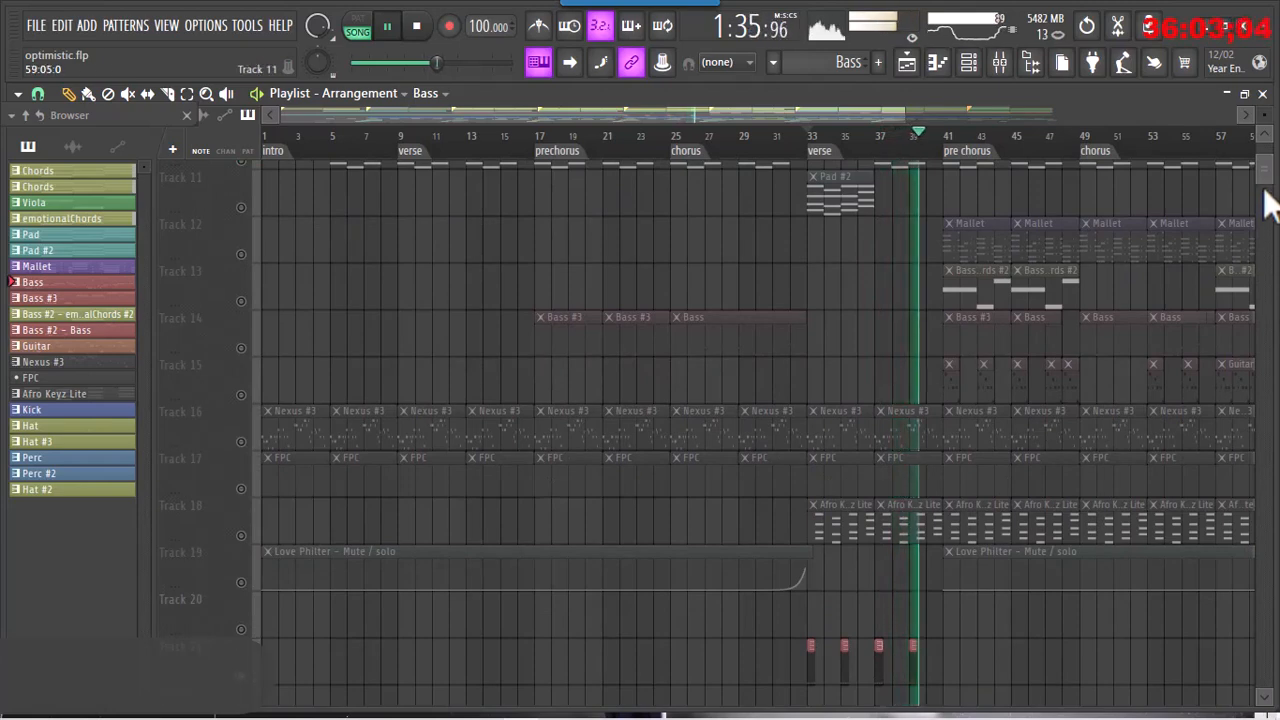
{"action": "scroll", "coordinate": [1266, 190], "scroll_direction": "down", "scroll_amount": 13}
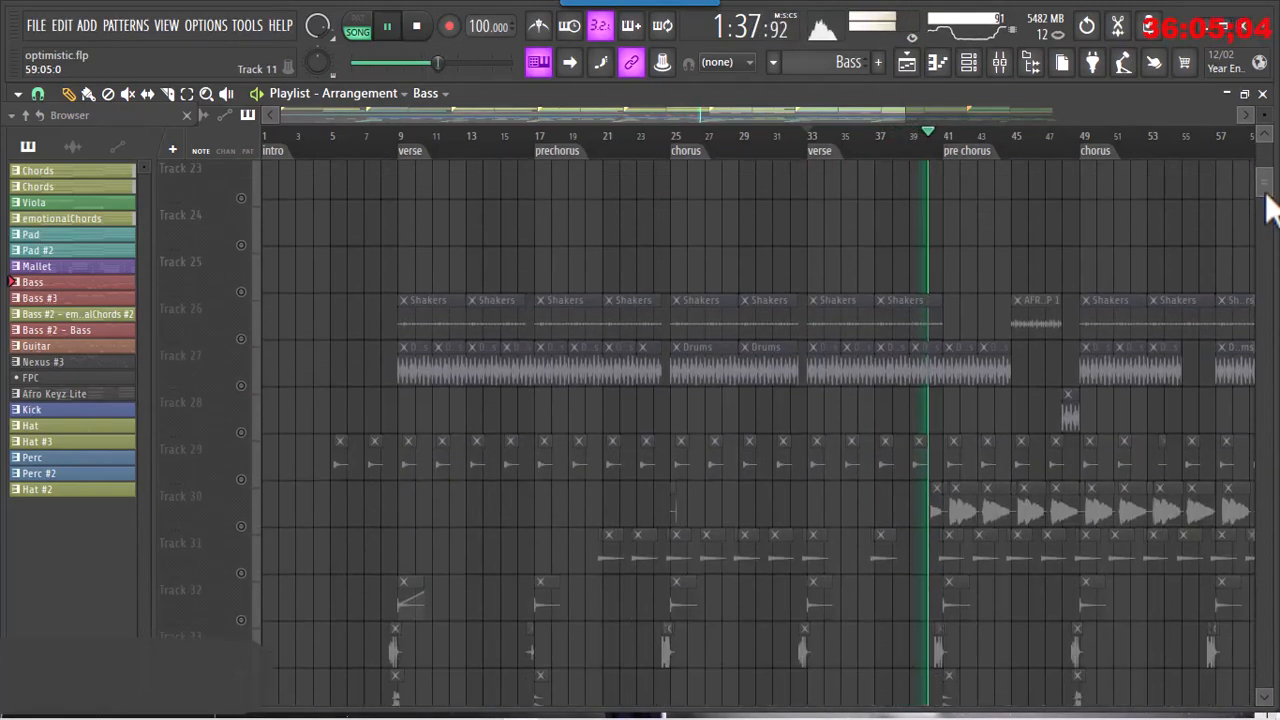
{"action": "key", "text": "space"}
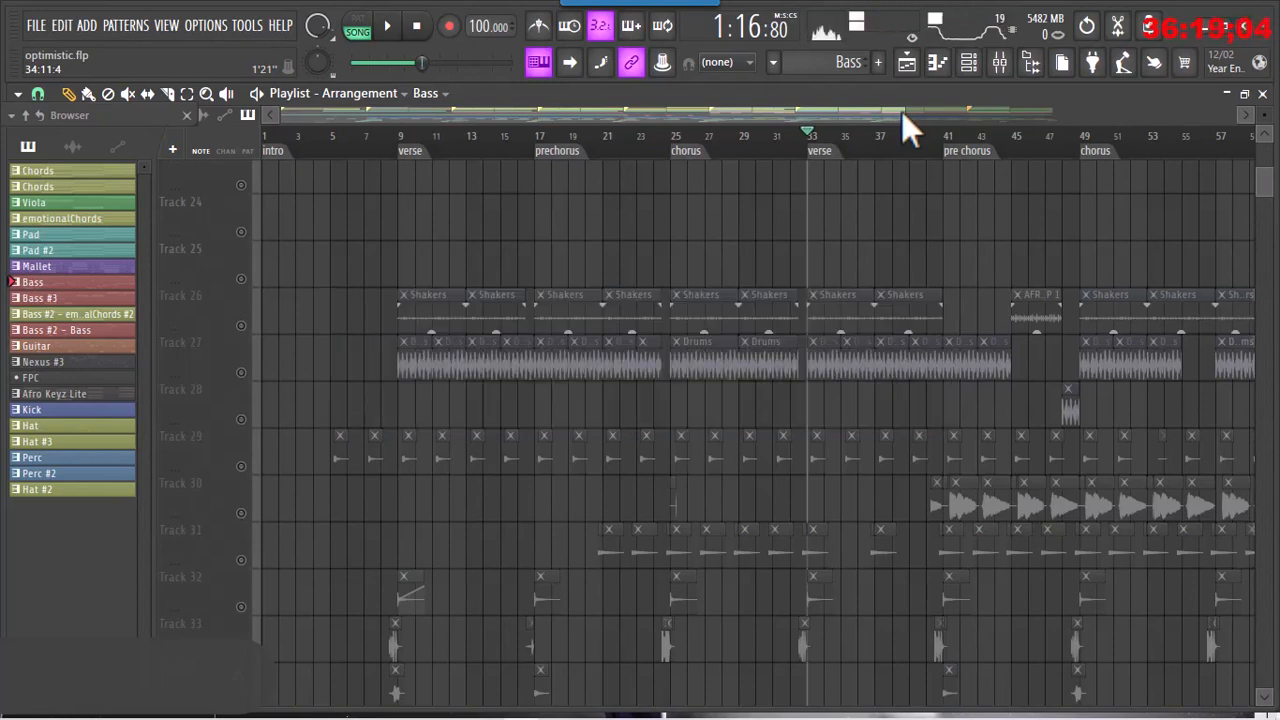
- Show the whole song through the outro, play tracks 5, 6, 9 and 21 again from the verse, and stop
{"action": "mouse_move", "coordinate": [901, 111]}
{"action": "left_mouse_down"}
{"action": "mouse_move", "coordinate": [1035, 112]}
{"action": "mouse_move", "coordinate": [918, 114]}
{"action": "left_mouse_up"}
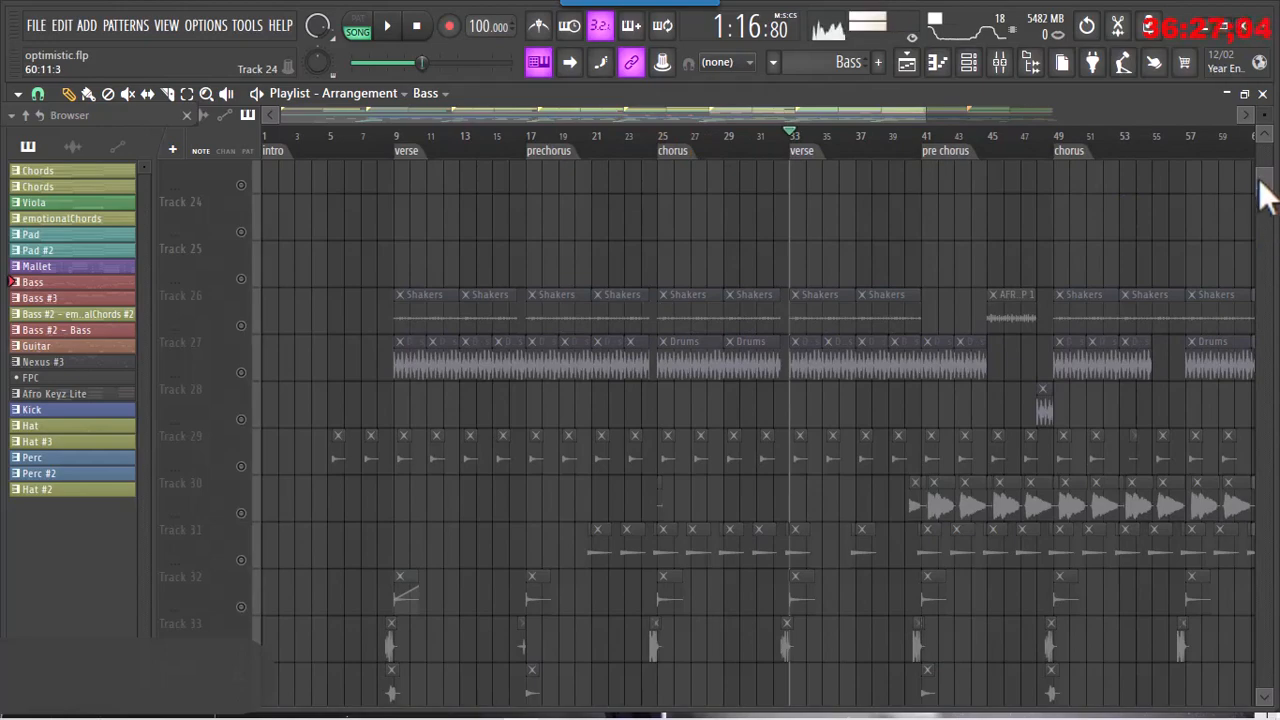
{"action": "left_click_drag", "start_coordinate": [1268, 205], "coordinate": [1266, 155]}
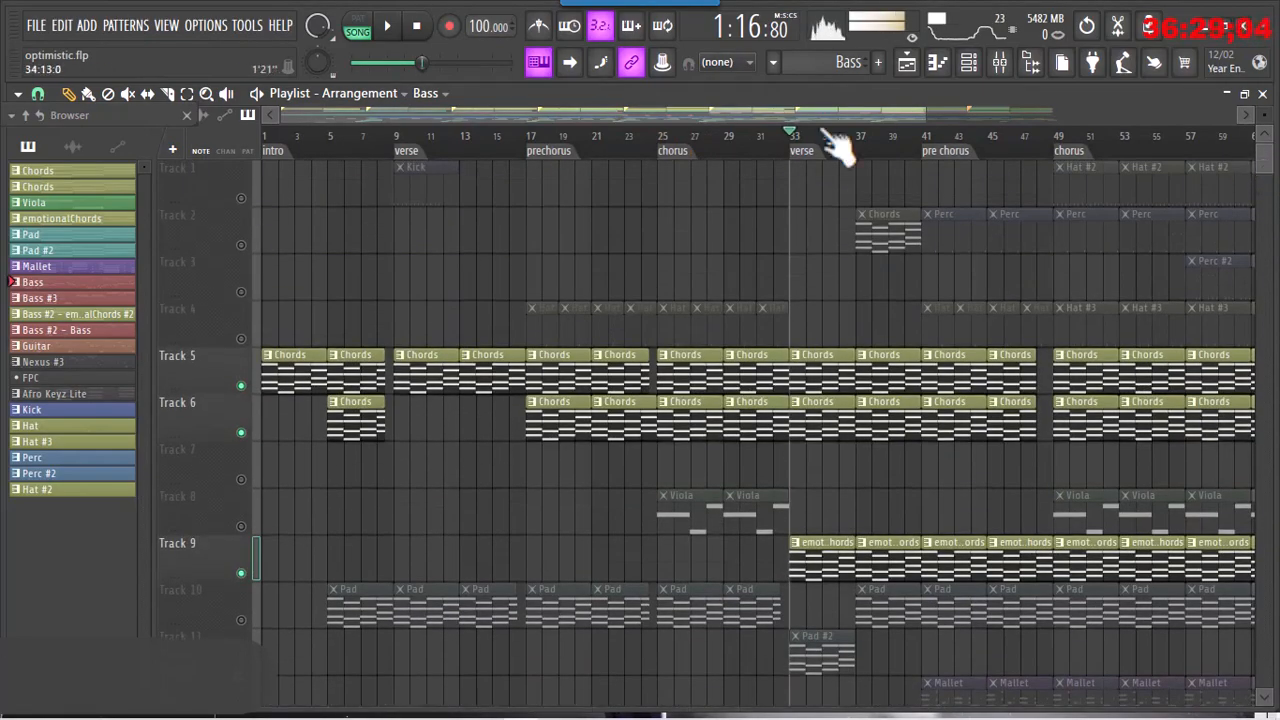
{"action": "left_click_drag", "start_coordinate": [927, 115], "coordinate": [1112, 120]}
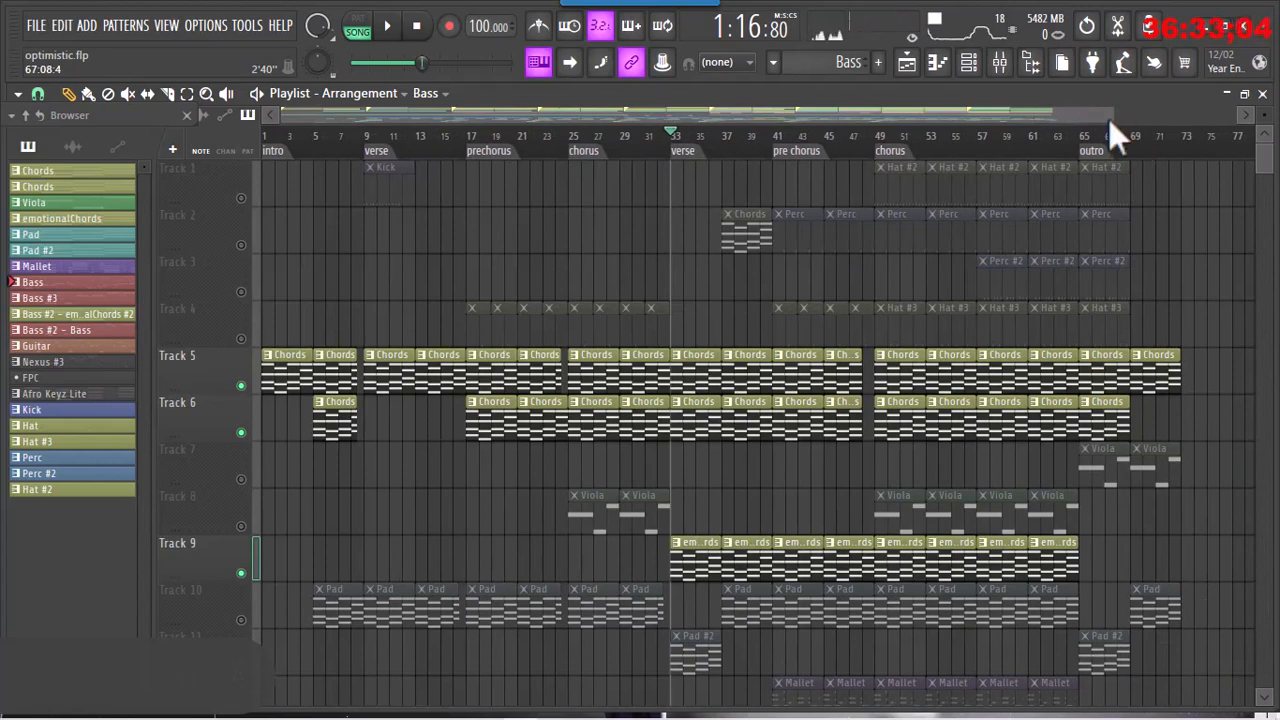
{"action": "left_click_drag", "start_coordinate": [1112, 116], "coordinate": [1128, 116]}
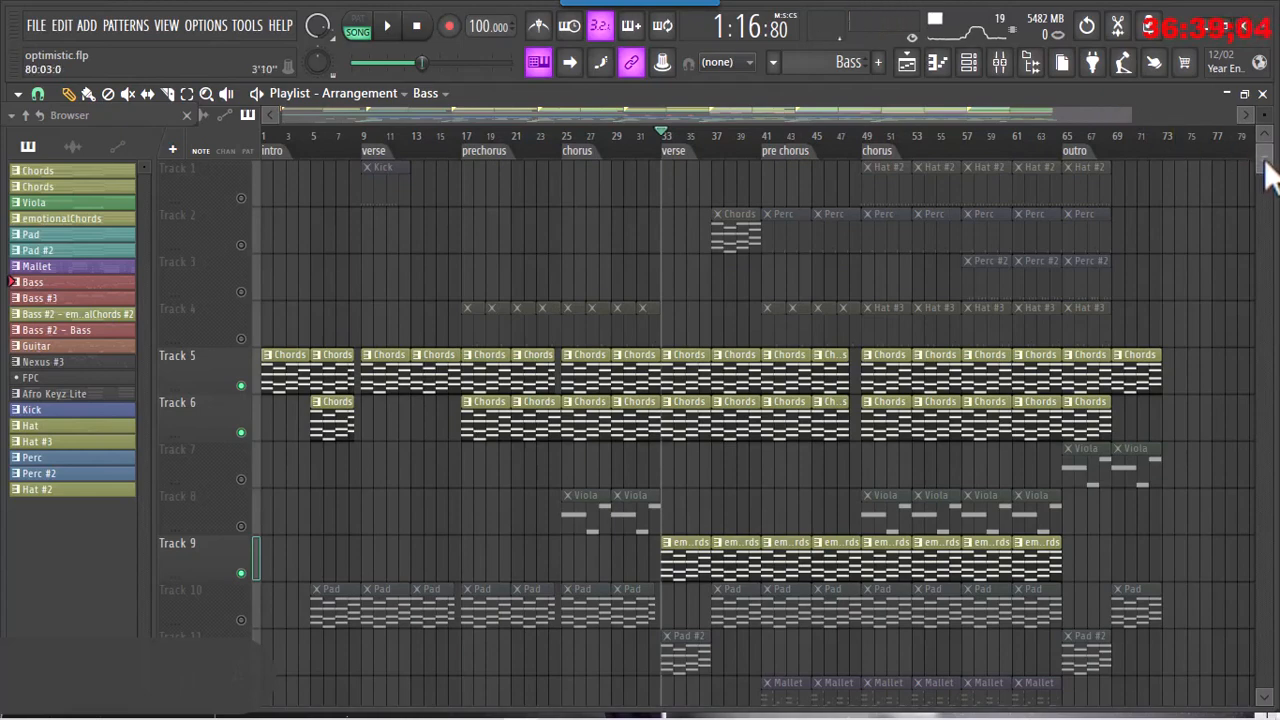
{"action": "mouse_move", "coordinate": [1265, 170]}
{"action": "left_mouse_down"}
{"action": "mouse_move", "coordinate": [1266, 190]}
{"action": "mouse_move", "coordinate": [1268, 170]}
{"action": "left_mouse_up"}
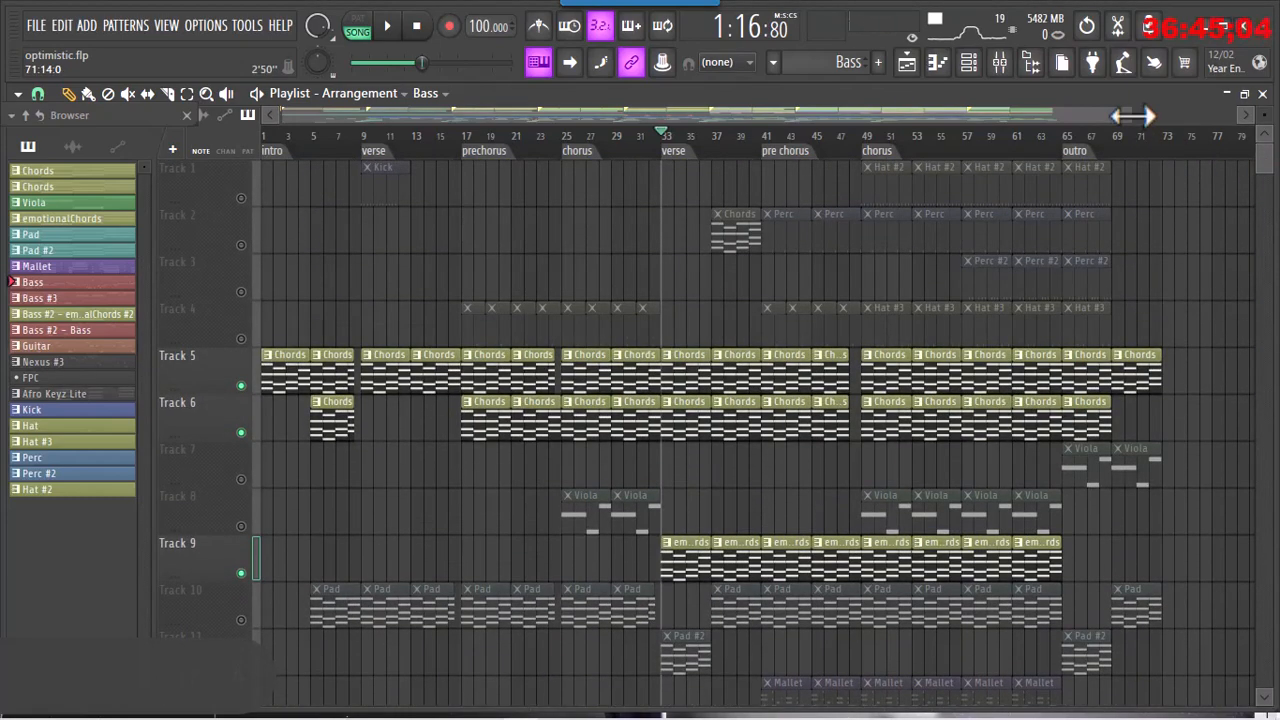
{"action": "left_click_drag", "start_coordinate": [1133, 115], "coordinate": [1148, 115]}
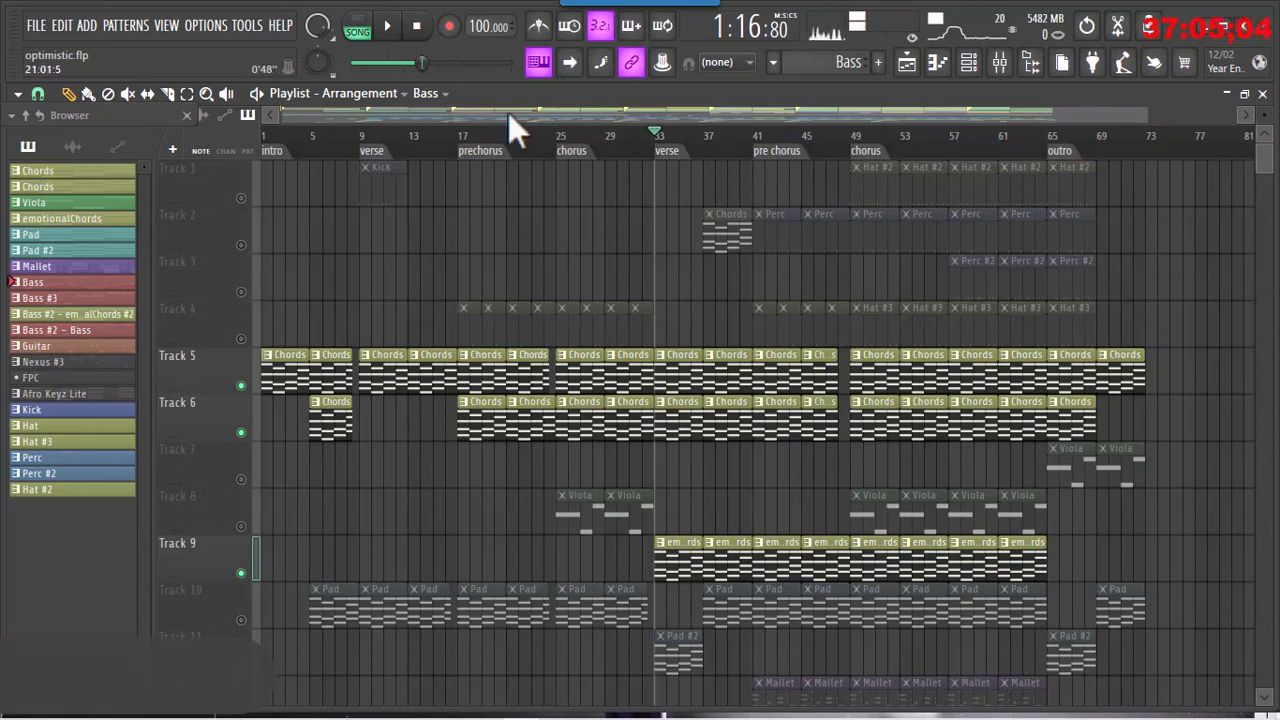
{"action": "key", "text": "space"}
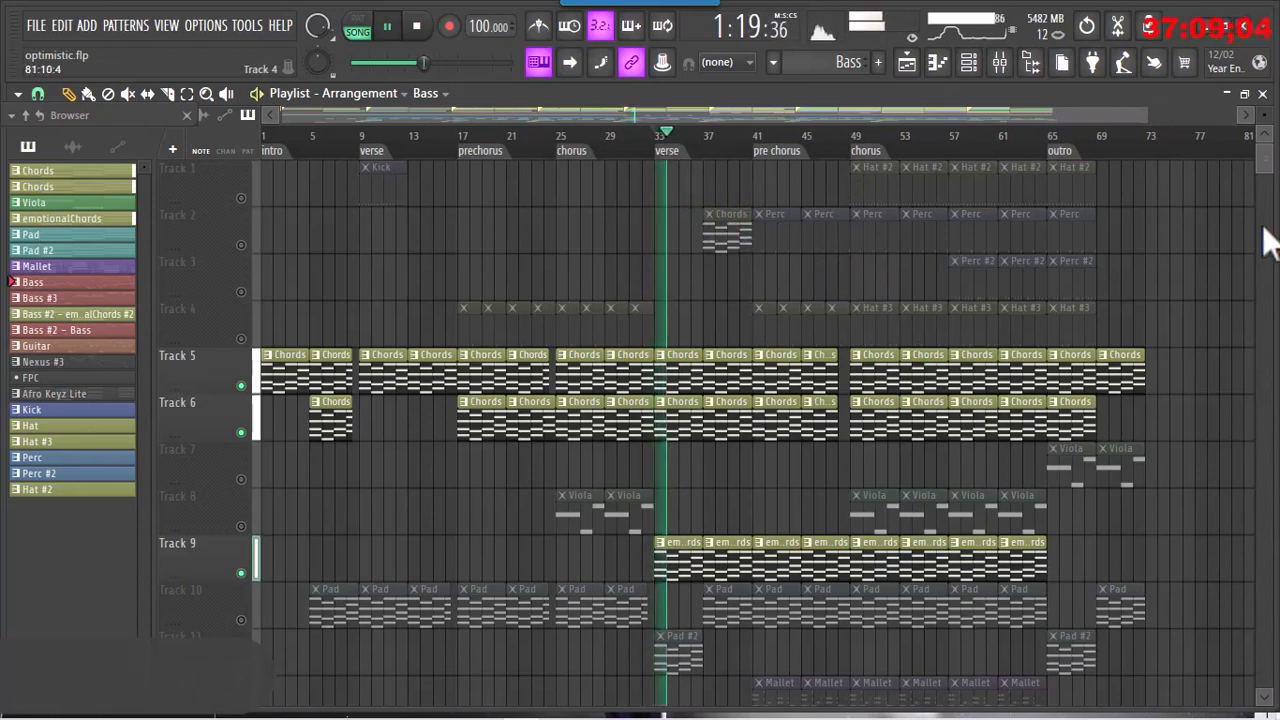
{"action": "left_click_drag", "start_coordinate": [1265, 168], "coordinate": [1267, 196]}
{"action": "key", "text": "space"}
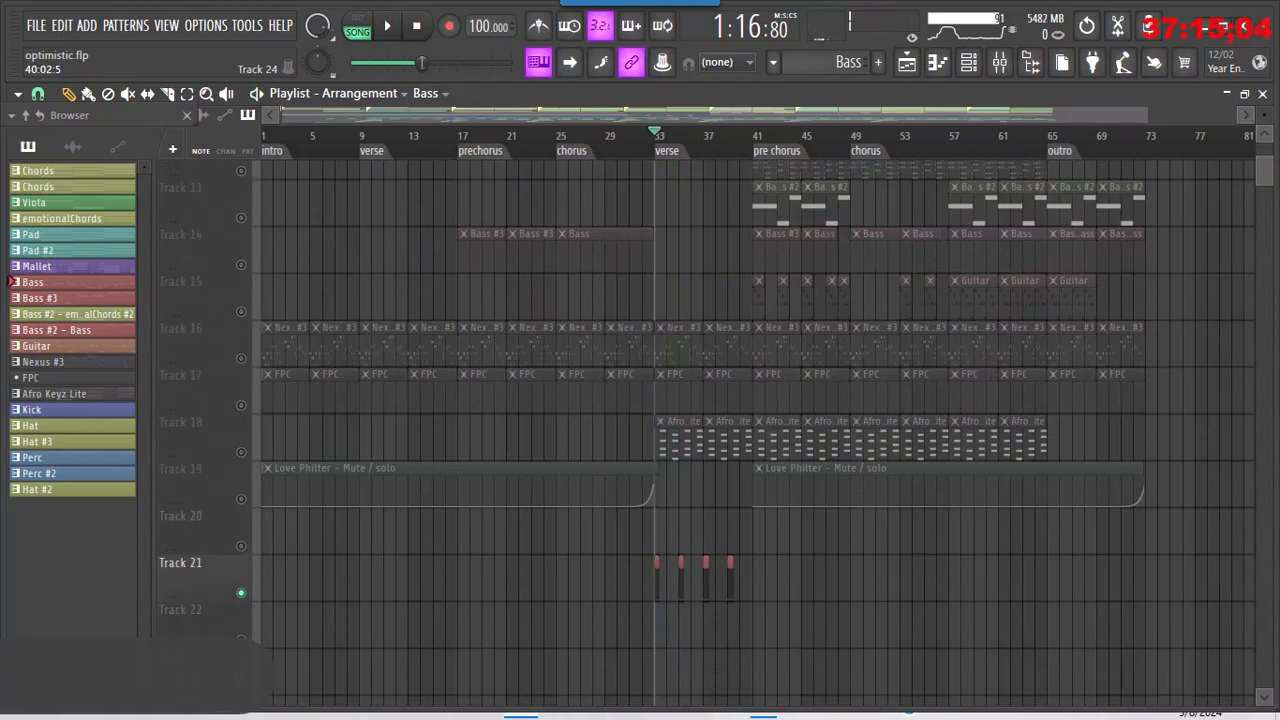
{"action": "mouse_move", "coordinate": [763, 705]}
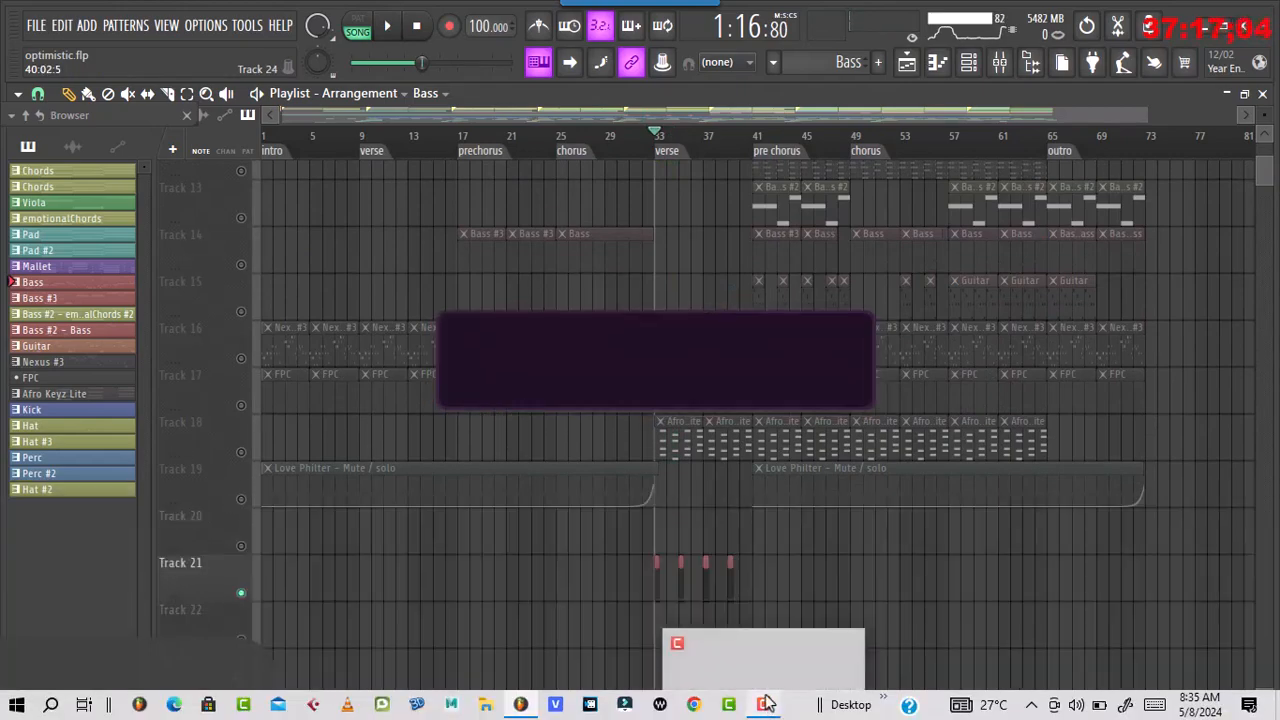
{"action": "left_click", "coordinate": [783, 686]}
{"action": "left_click", "coordinate": [784, 684]}
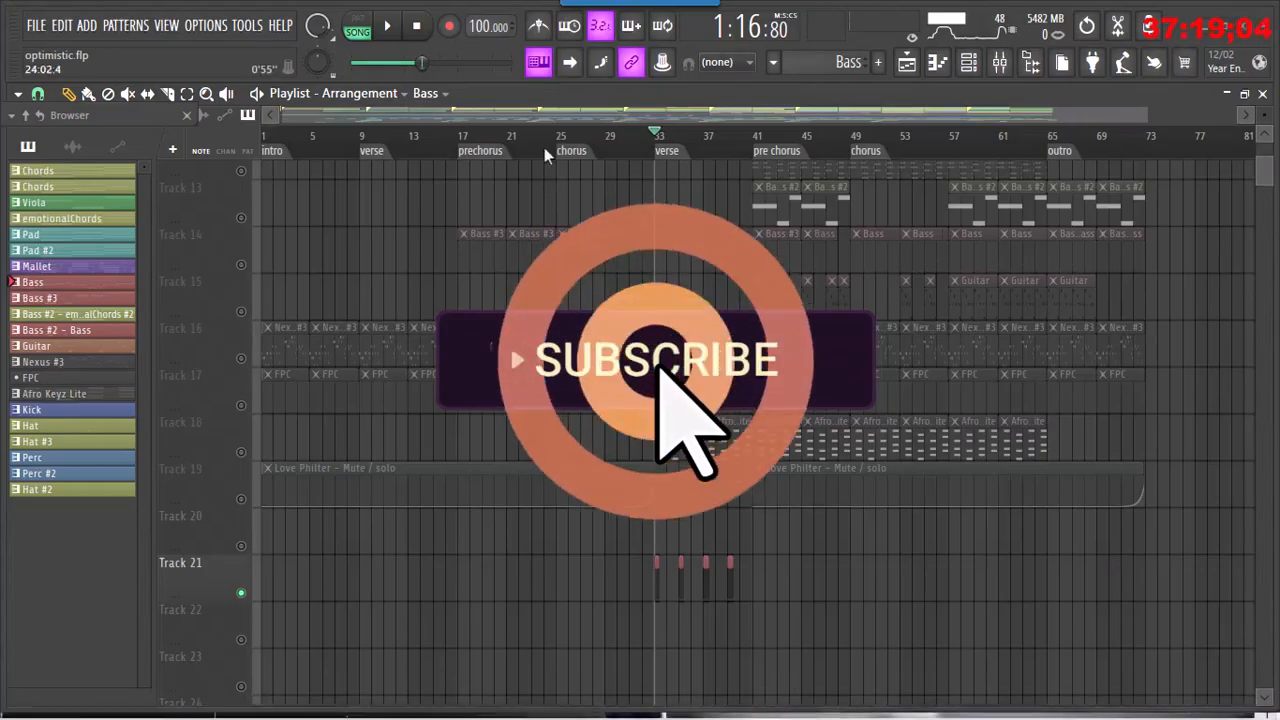